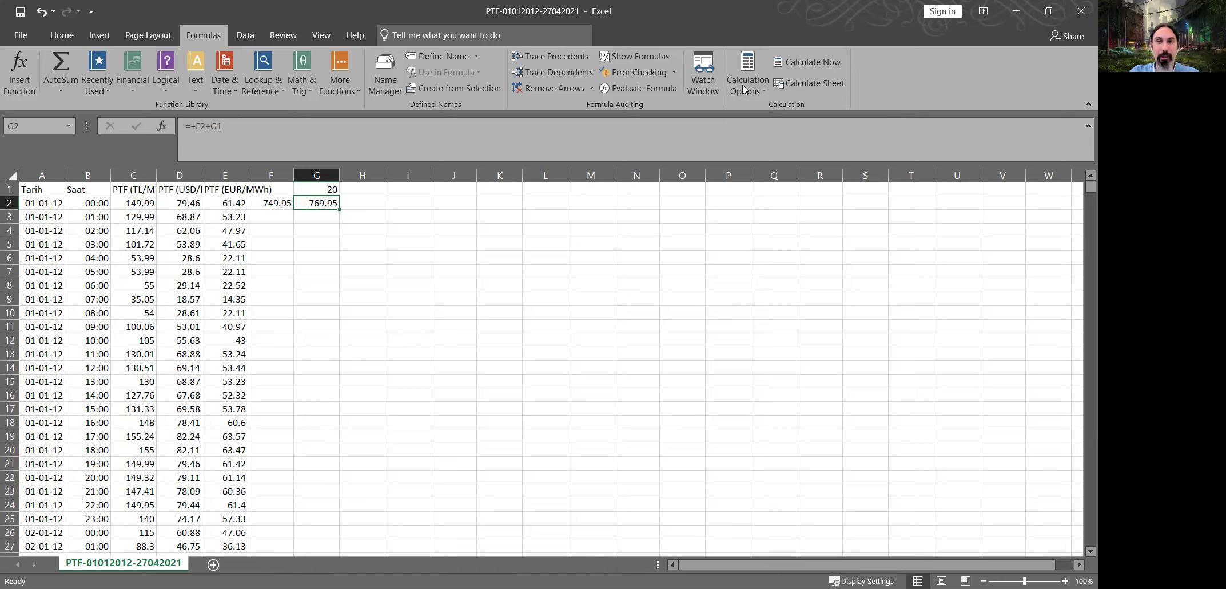
- Undo the trial entries in columns F and G and delete the USD and EUR PTF price columns
{"action": "left_click_drag", "start_coordinate": [318, 191], "coordinate": [284, 206]}
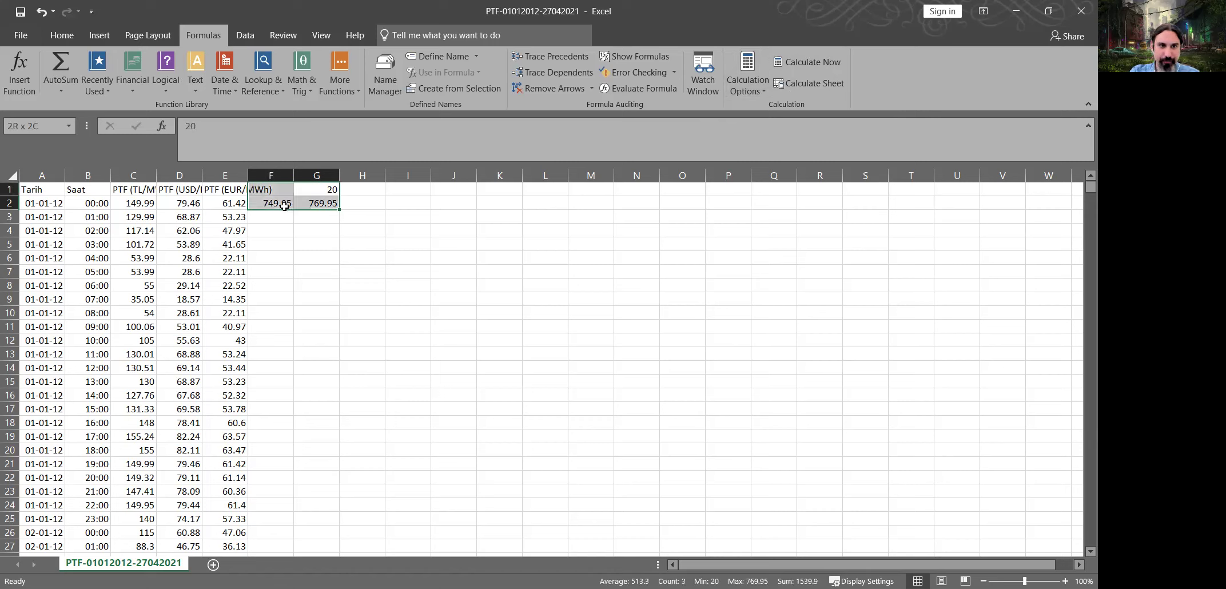
{"action": "key", "text": "ctrl+z"}
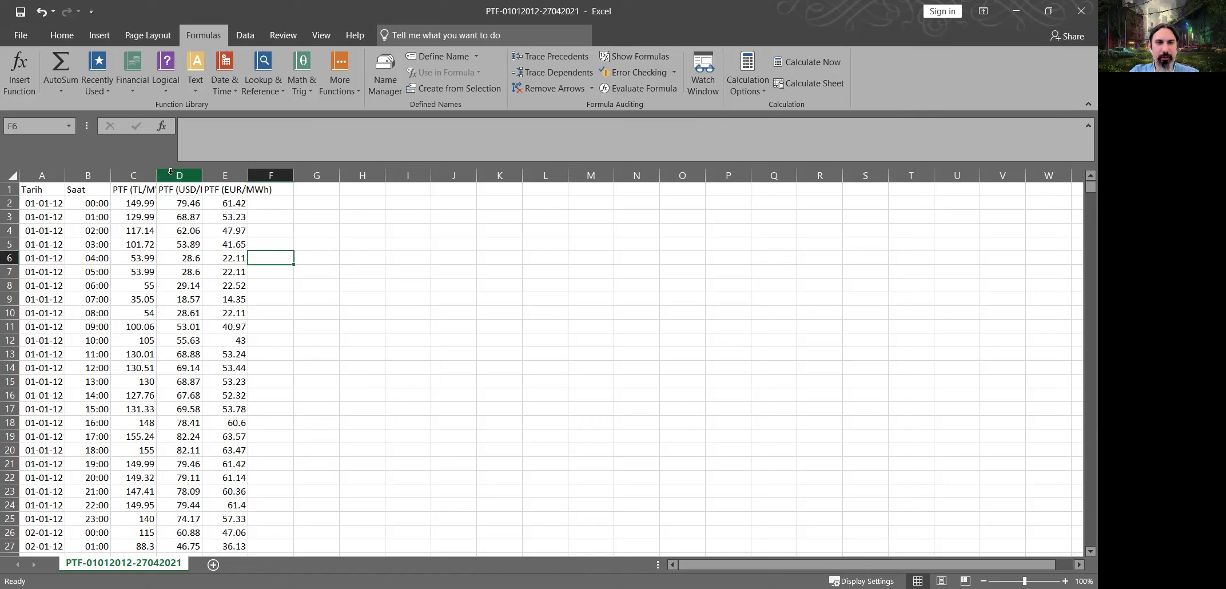
{"action": "left_click_drag", "start_coordinate": [171, 172], "coordinate": [245, 177]}
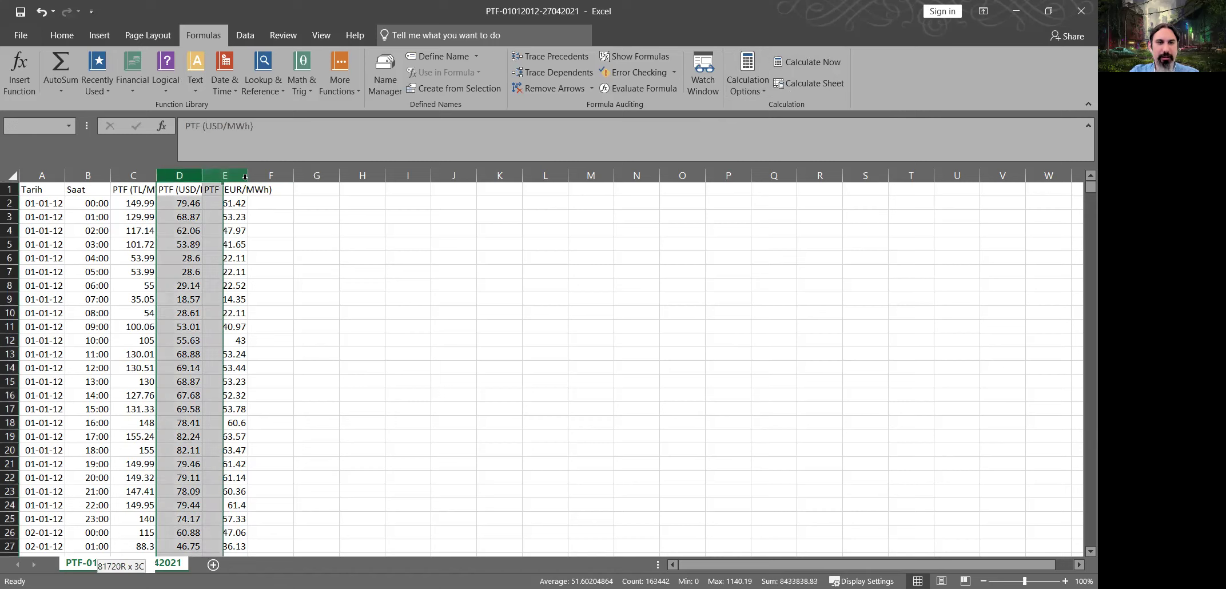
{"action": "right_click", "coordinate": [275, 302]}
{"action": "key", "text": "d"}
- Fit column C's width to the PTF (TL/MWh) header and save the workbook
{"action": "left_click", "coordinate": [143, 204]}
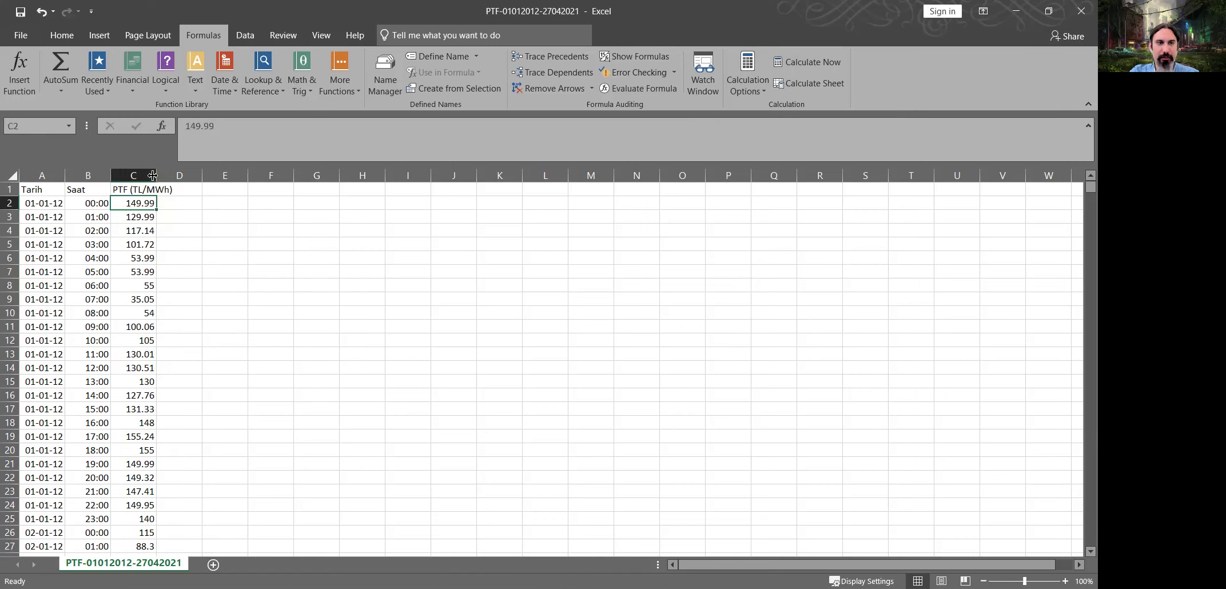
{"action": "left_click", "coordinate": [204, 224]}
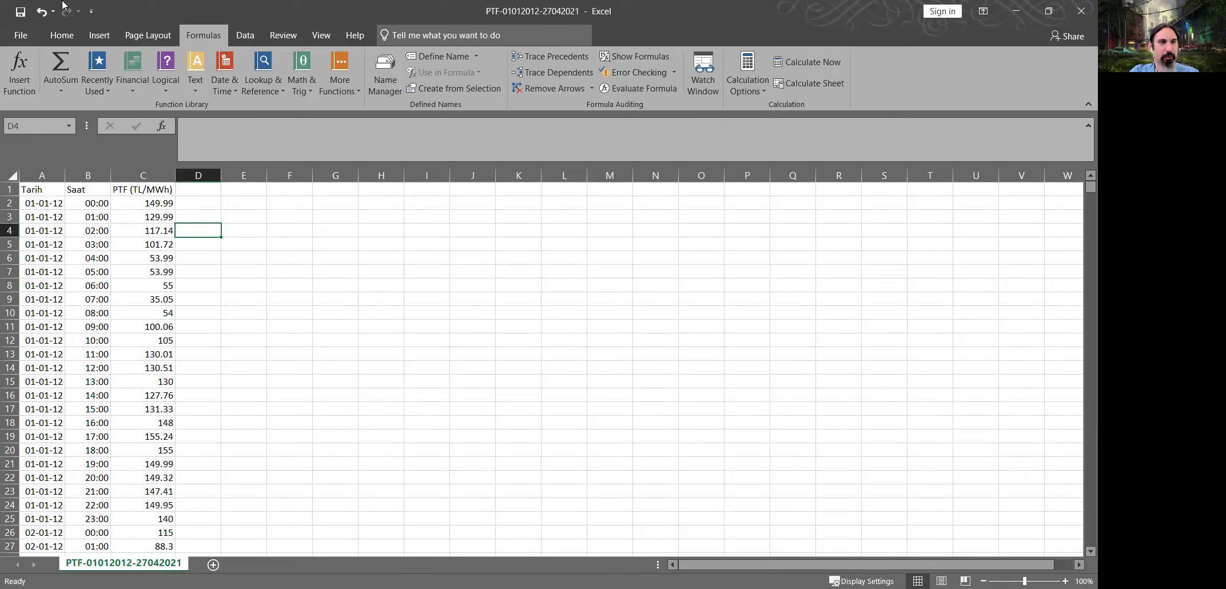
{"action": "key", "text": "Left"}
{"action": "key", "text": "Up"}
{"action": "key", "text": "Up"}
{"action": "left_click", "coordinate": [19, 12]}
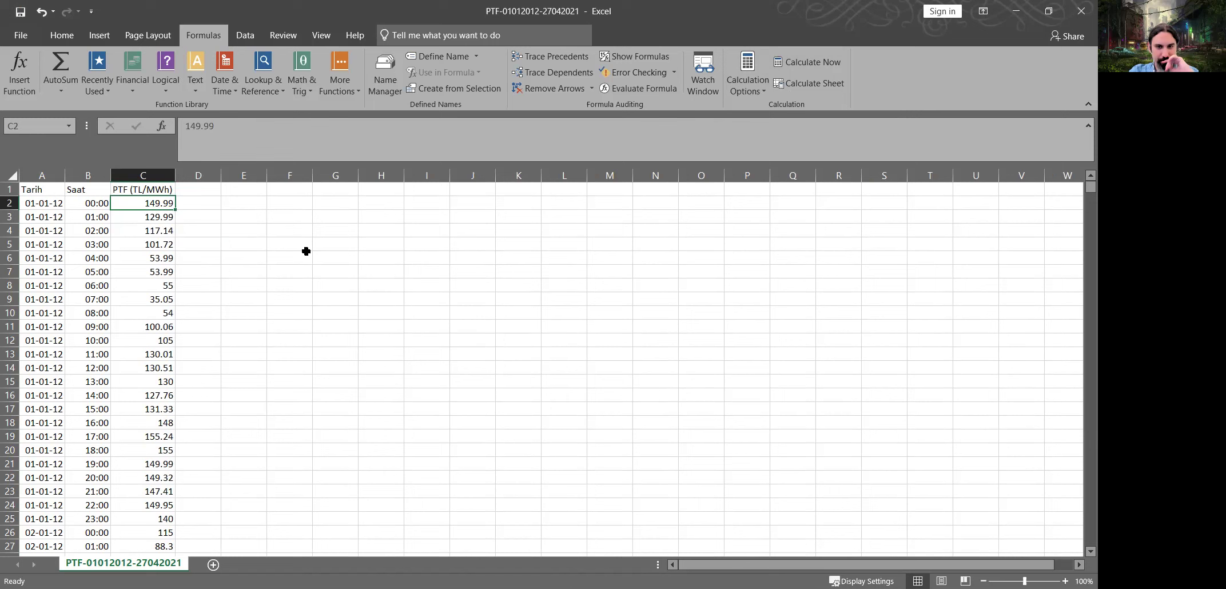
- Check how far the PTF (TL/MWh) values extend and turn on filters for the header row
{"action": "key", "text": "ctrl+shift+Down"}
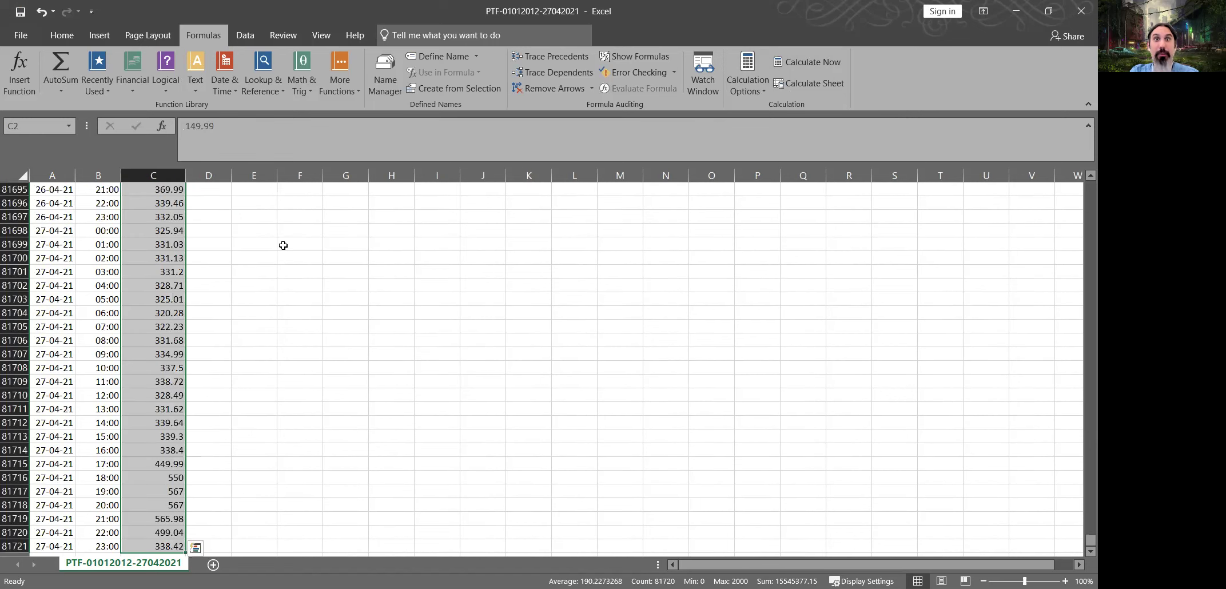
{"action": "key", "text": "ctrl+shift+Up"}
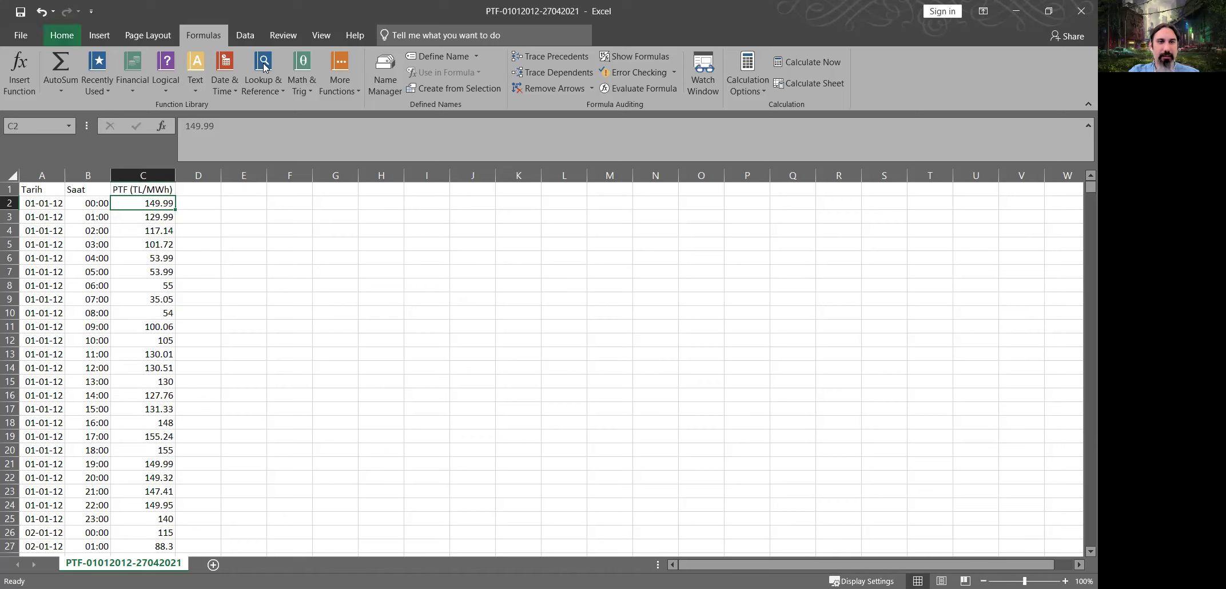
{"action": "left_click", "coordinate": [62, 35]}
{"action": "scroll", "coordinate": [254, 60], "scroll_direction": "down", "scroll_amount": 3}
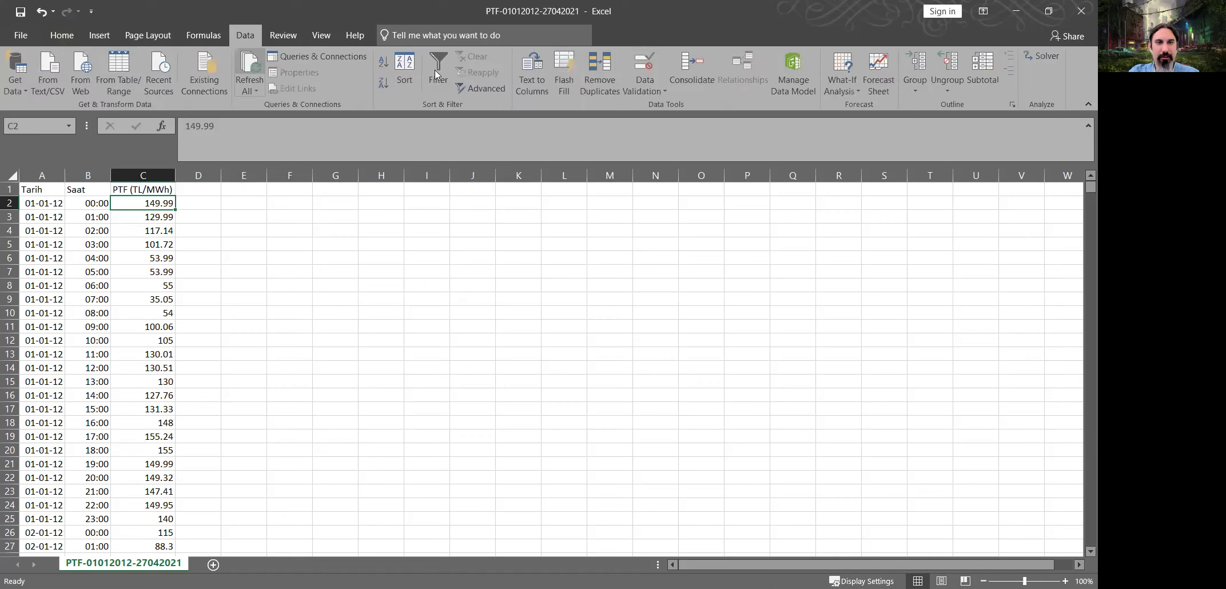
{"action": "key", "text": "ctrl+shift+l"}
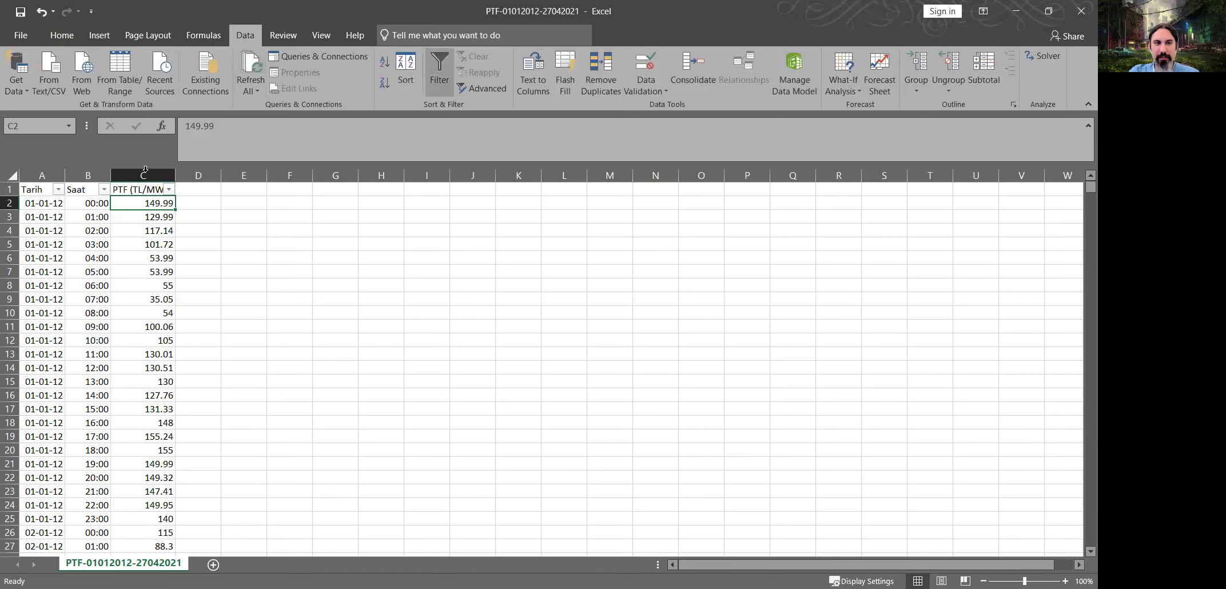
- Check the summary statistics of the whole PTF (TL/MWh) column, temporarily turning on Numerical Count to compare it with Count
{"action": "left_click", "coordinate": [145, 169]}
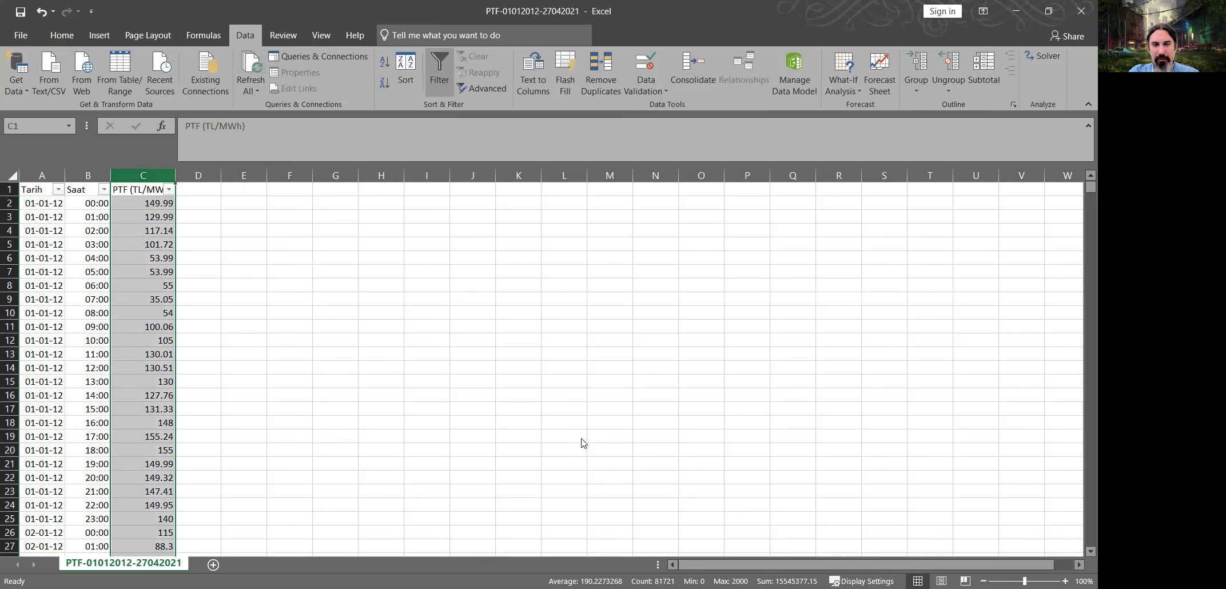
{"action": "right_click", "coordinate": [532, 581]}
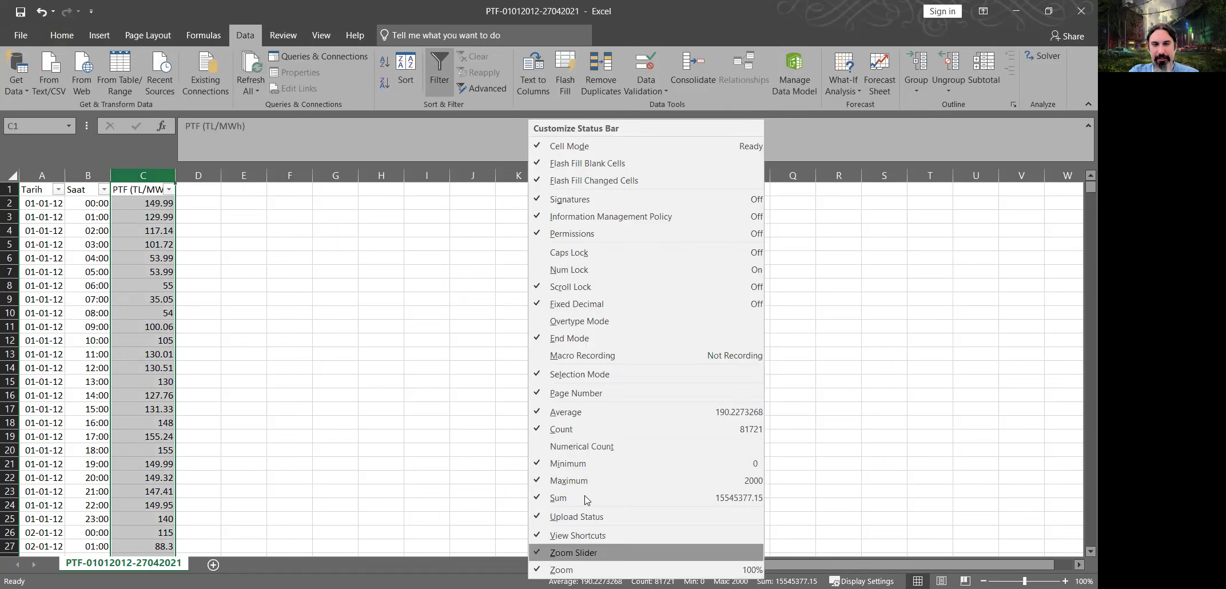
{"action": "left_click", "coordinate": [590, 448]}
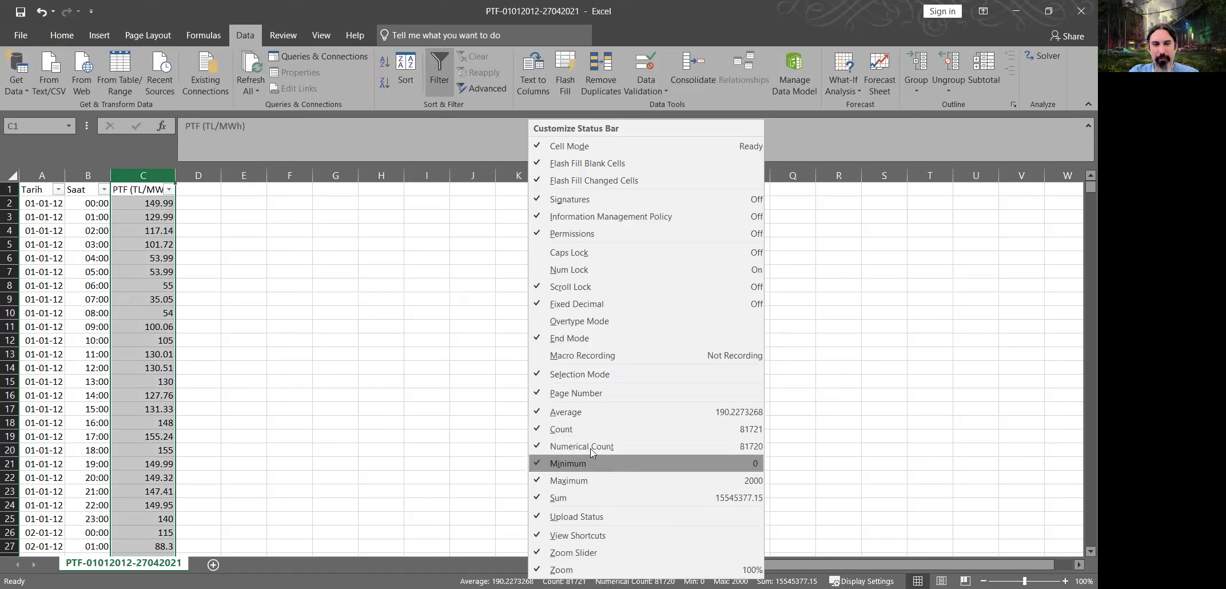
{"action": "left_click", "coordinate": [743, 443]}
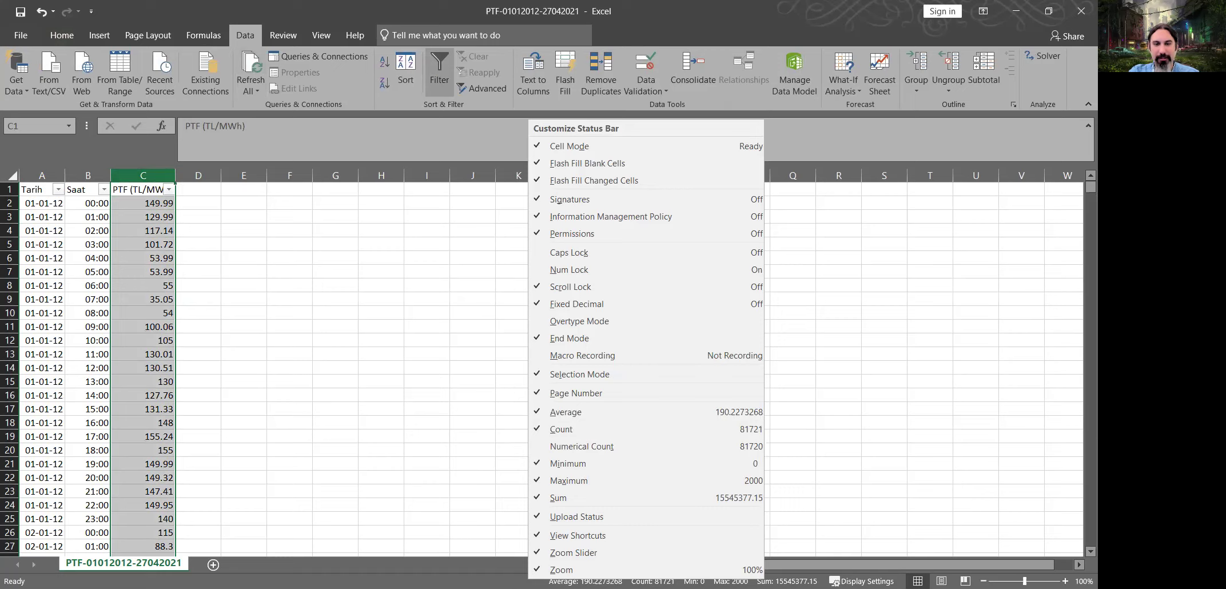
{"action": "key", "text": "Escape"}
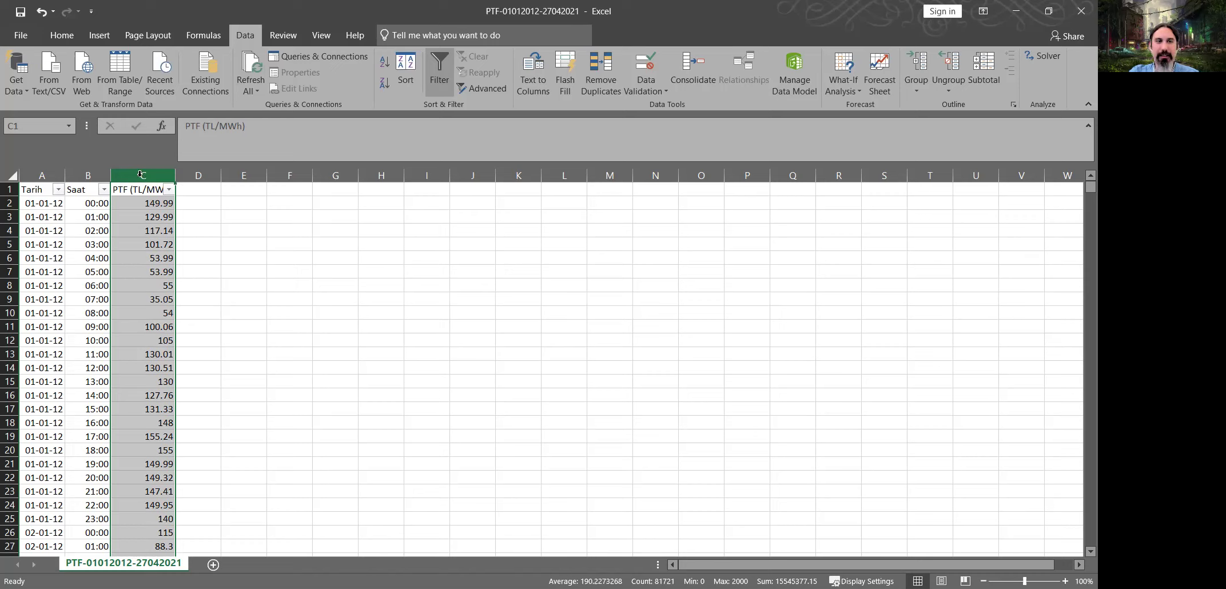
- Look through the PTF (TL/MWh) column's filter values from the beginning to the end of the list
{"action": "left_click", "coordinate": [156, 287]}
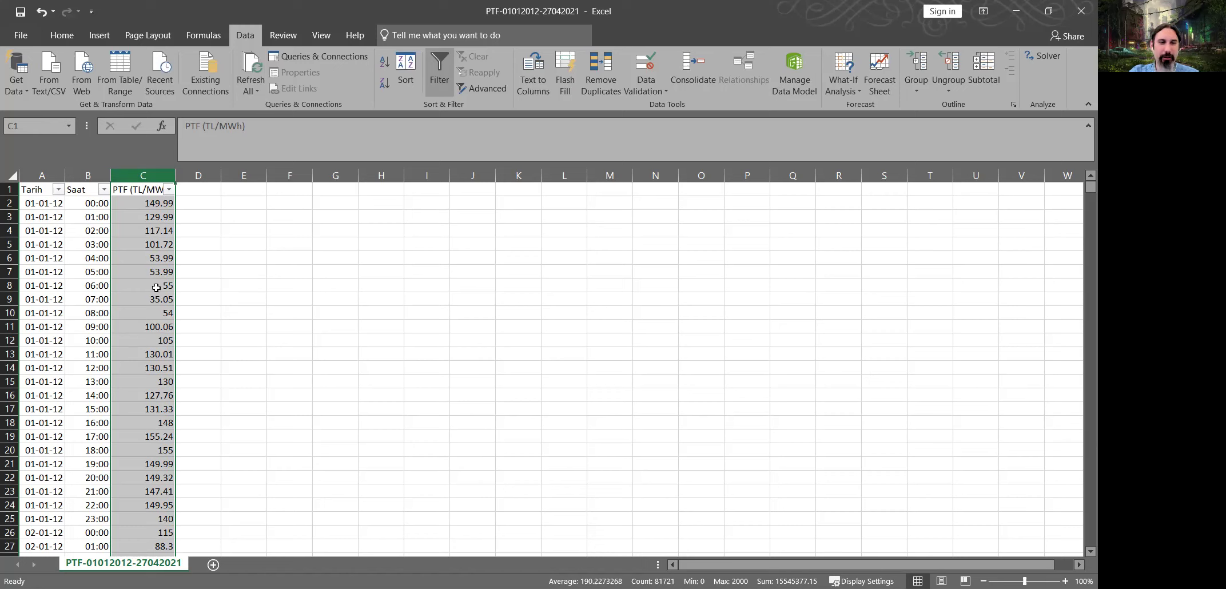
{"action": "left_click", "coordinate": [169, 190]}
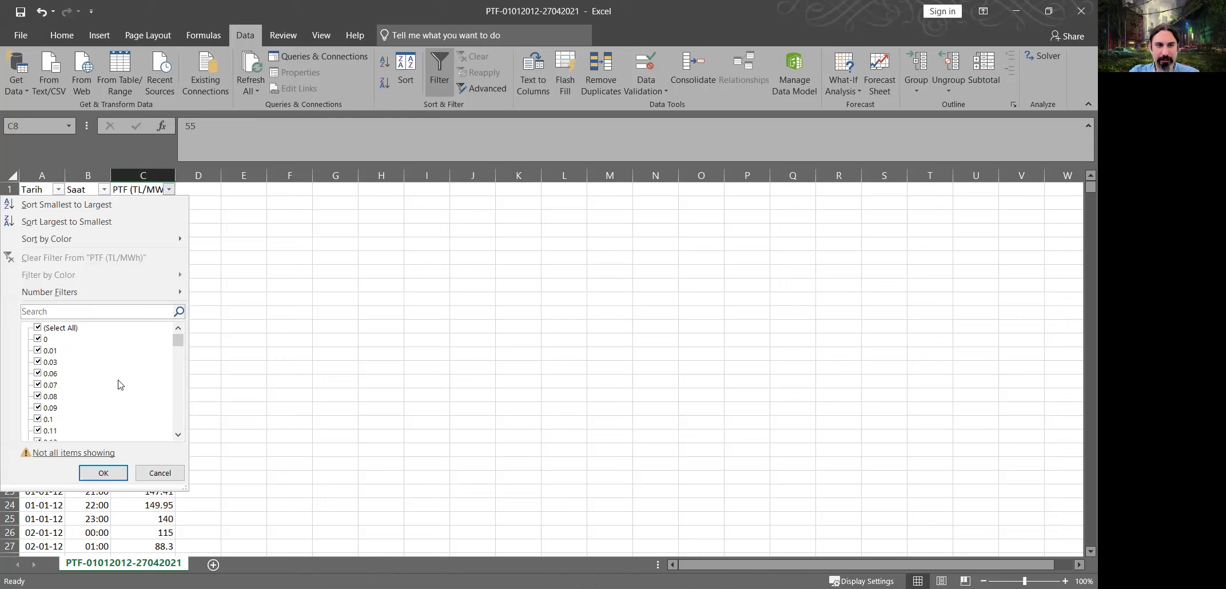
{"action": "mouse_move", "coordinate": [180, 340]}
{"action": "left_mouse_down"}
{"action": "mouse_move", "coordinate": [180, 361]}
{"action": "mouse_move", "coordinate": [192, 342]}
{"action": "left_mouse_up"}
{"action": "left_click_drag", "start_coordinate": [192, 459], "coordinate": [60, 460]}
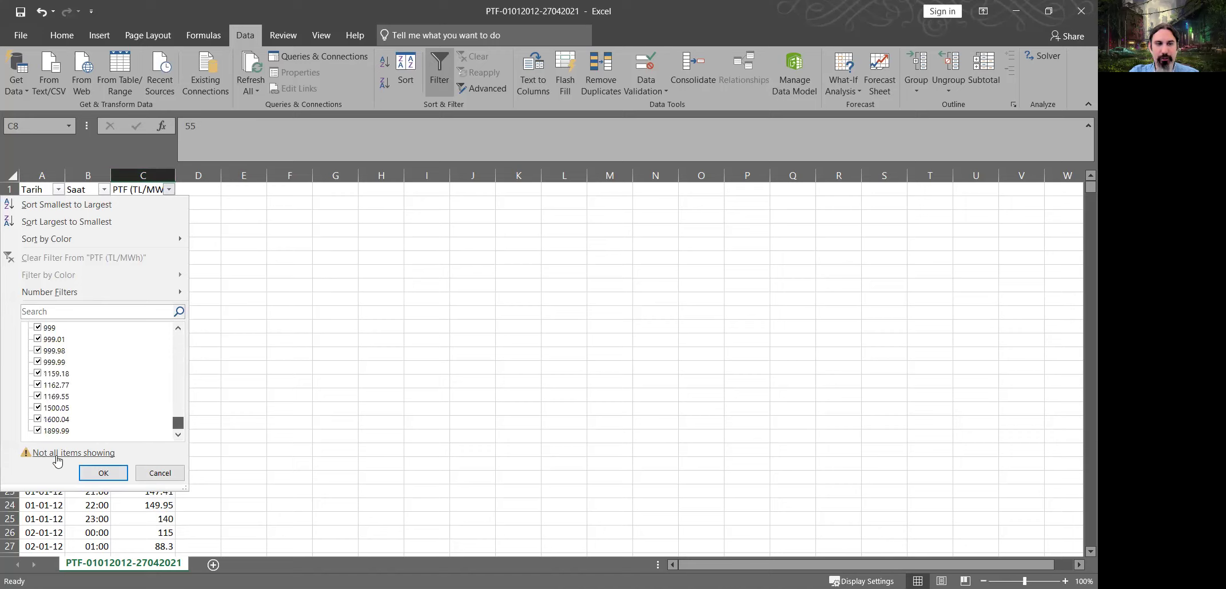
- Search the PTF (TL/MWh) filter values for "div", "err" and "n", and close the filter without applying it
{"action": "left_click", "coordinate": [96, 313]}
{"action": "left_click", "coordinate": [97, 312]}
{"action": "type", "text": "div"}
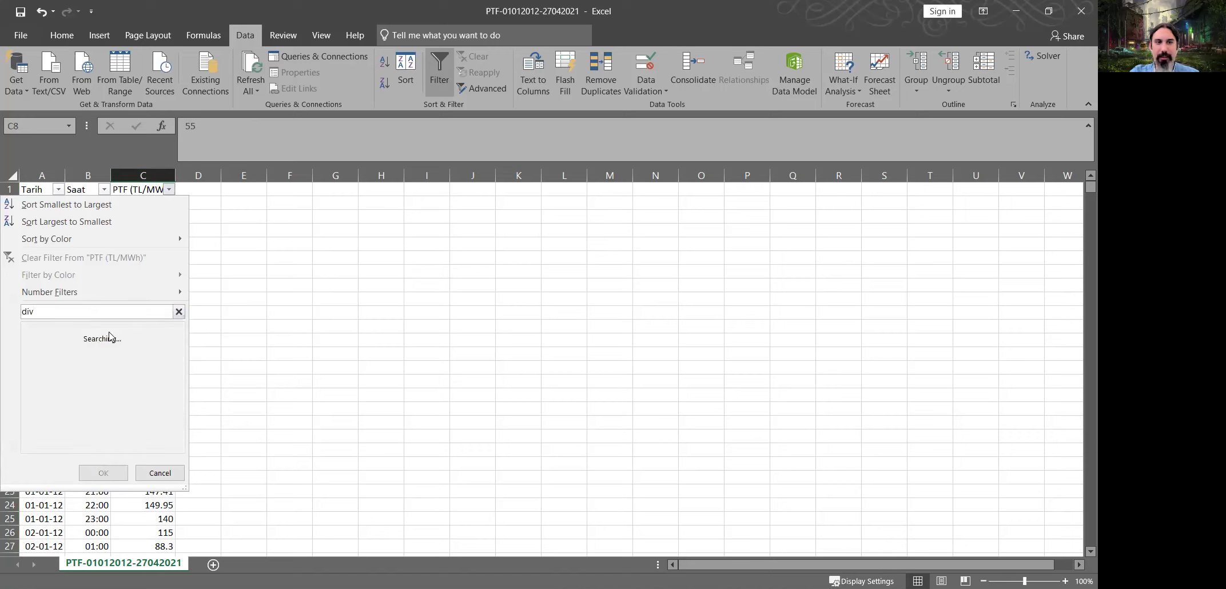
{"action": "key", "text": "ctrl+a"}
{"action": "type", "text": "err"}
{"action": "key", "text": "ctrl+a"}
{"action": "type", "text": "n"}
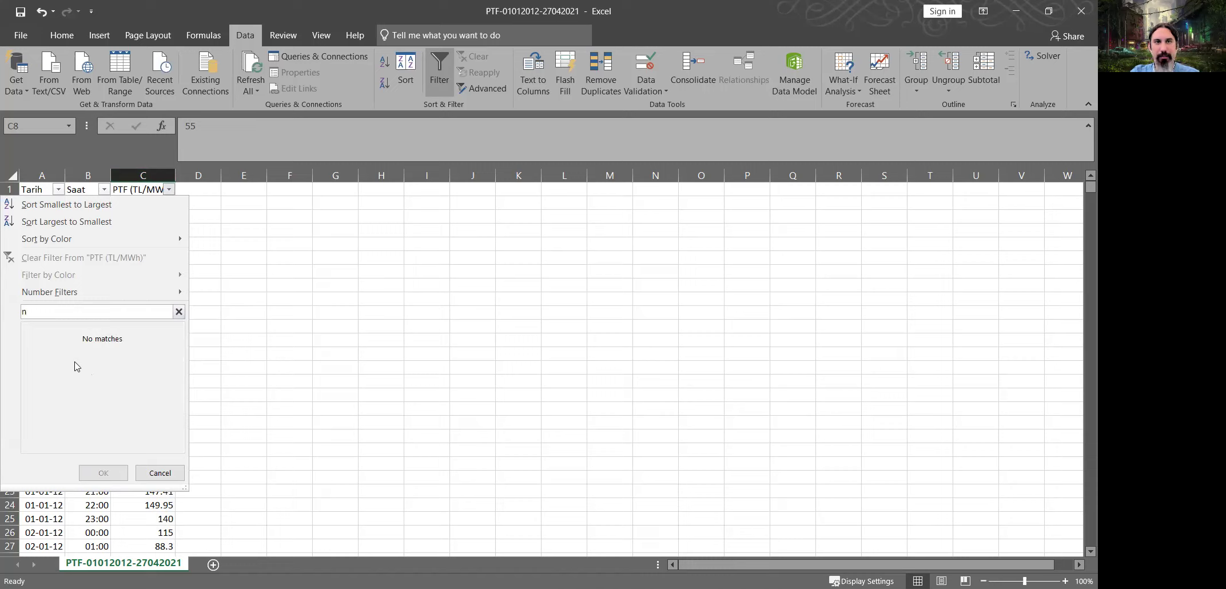
{"action": "left_click", "coordinate": [157, 474]}
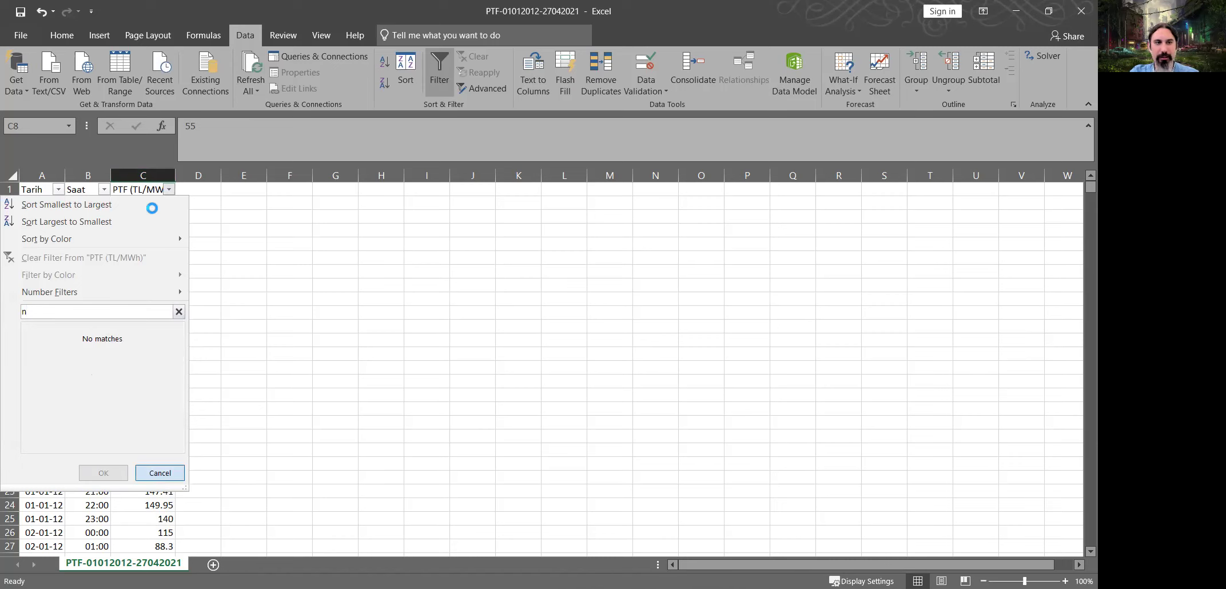
{"action": "left_click", "coordinate": [154, 210]}
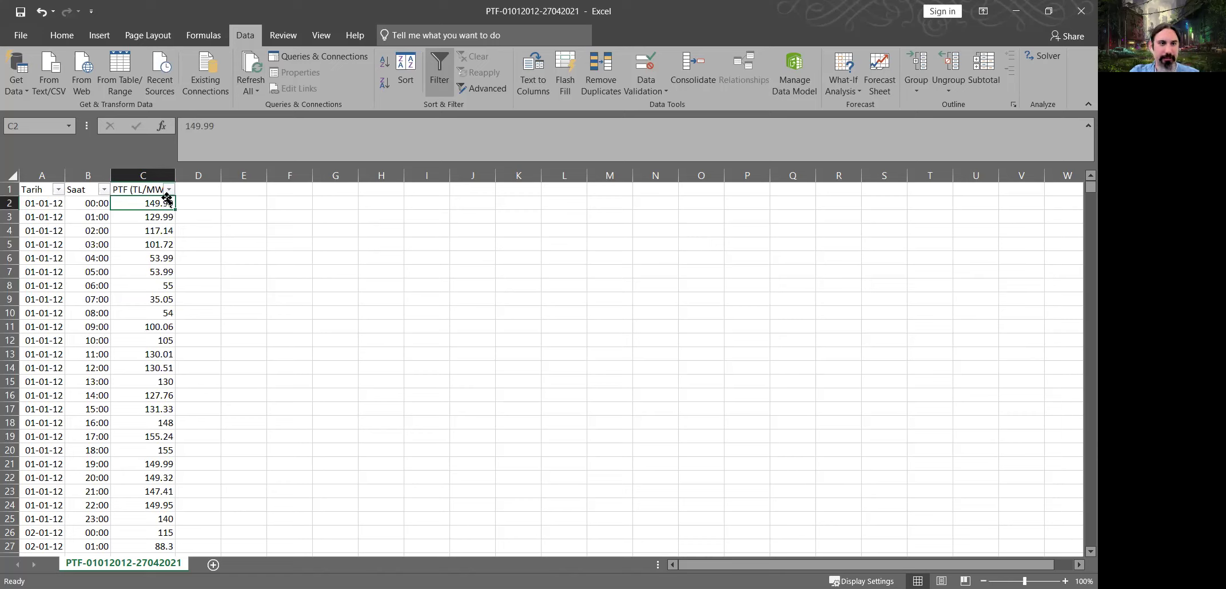
- Insert a line chart of the PTF (TL/MWh) column and enlarge it beside the data
{"action": "key", "text": "Down"}
{"action": "left_click", "coordinate": [150, 193]}
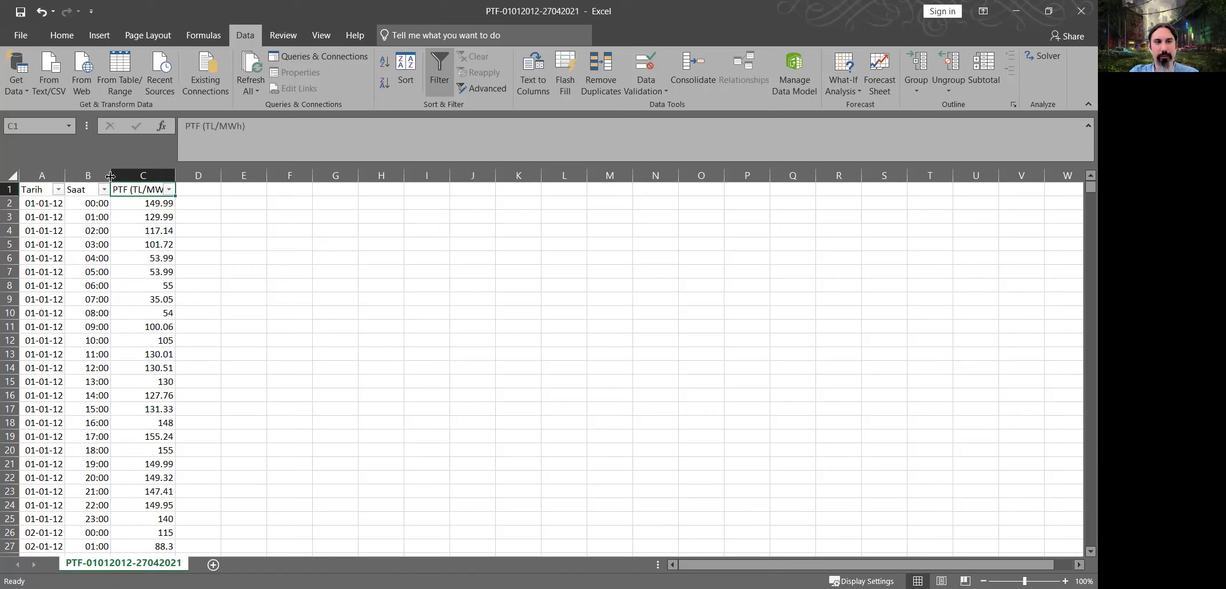
{"action": "scroll", "coordinate": [156, 223], "scroll_direction": "down", "scroll_amount": 1}
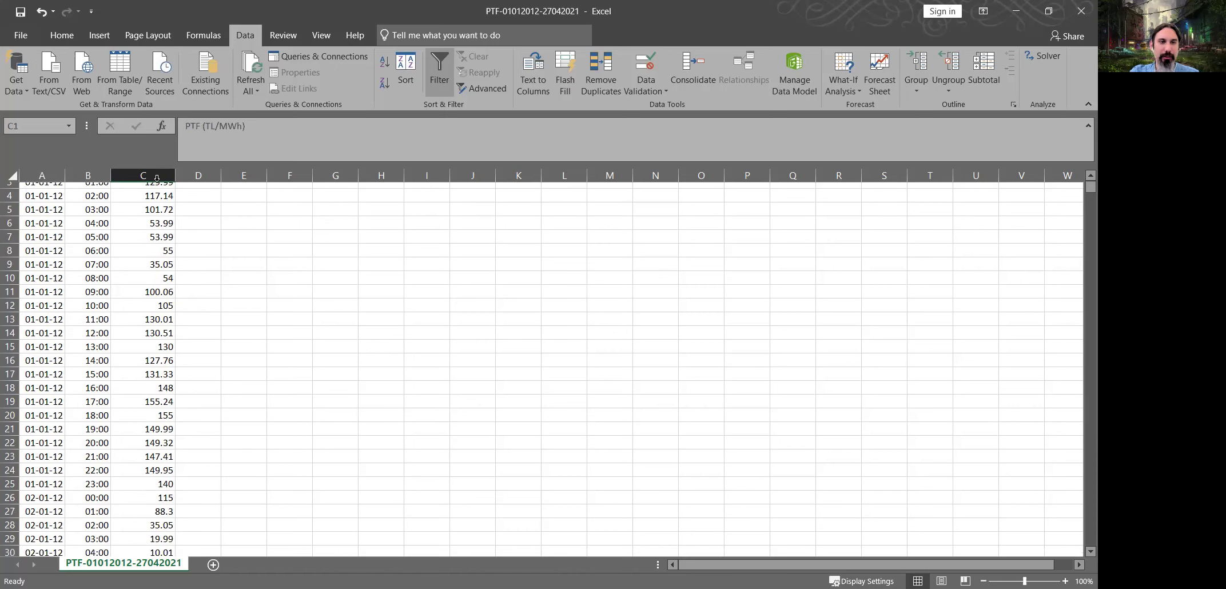
{"action": "scroll", "coordinate": [158, 184], "scroll_direction": "up", "scroll_amount": 1}
{"action": "key", "text": "ctrl+shift+Down"}
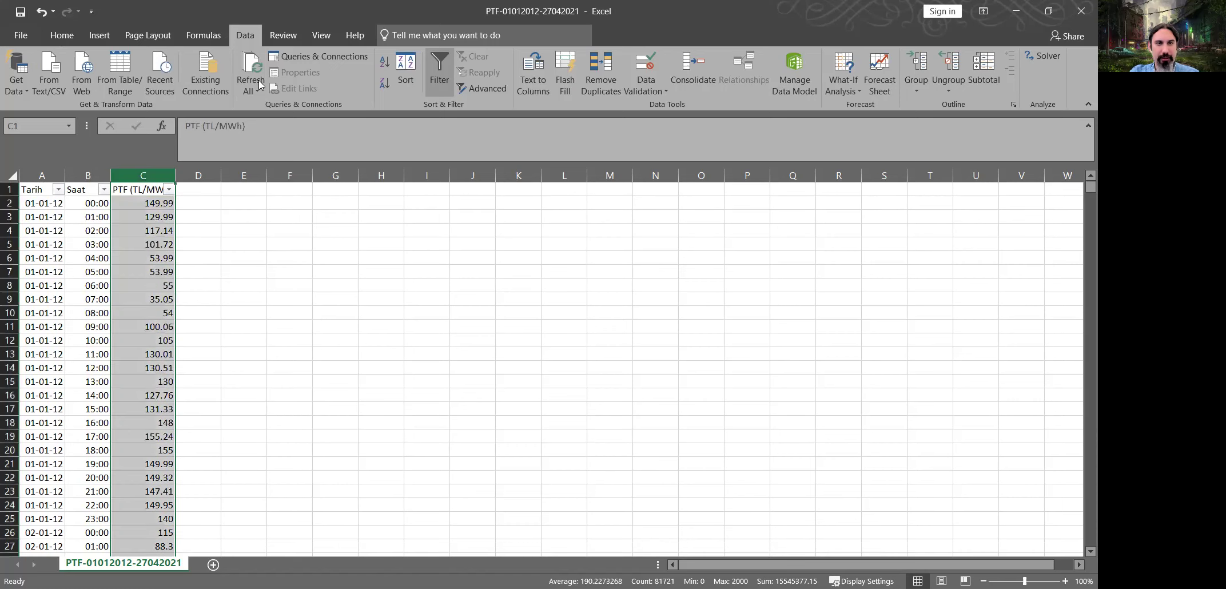
{"action": "left_click", "coordinate": [62, 36]}
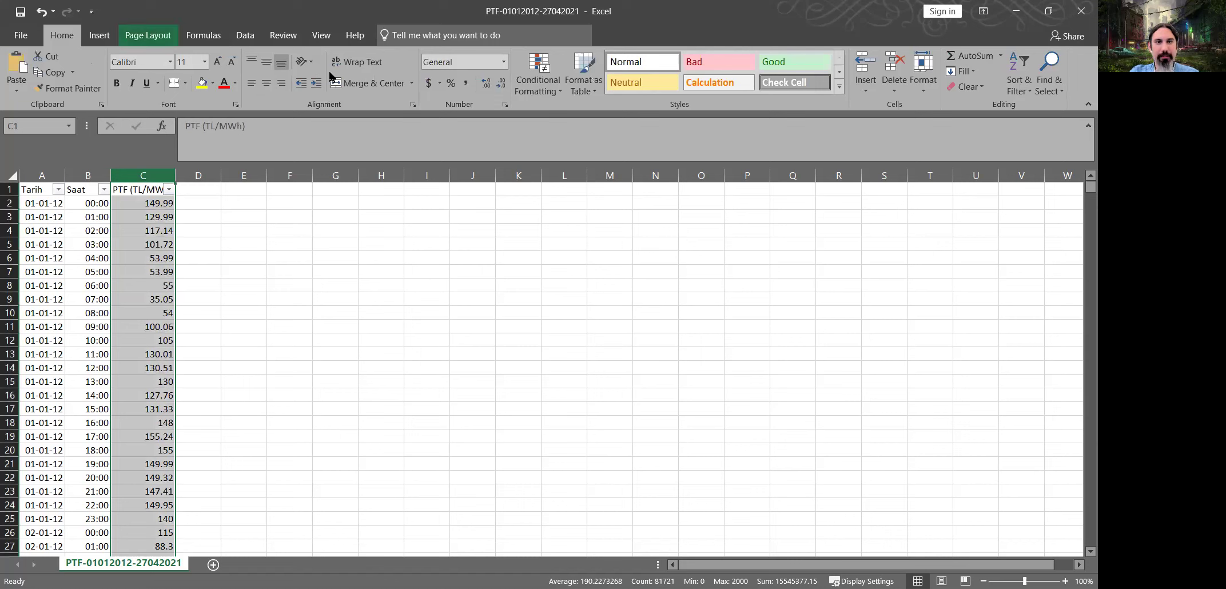
{"action": "left_click", "coordinate": [100, 35]}
{"action": "left_click", "coordinate": [526, 67]}
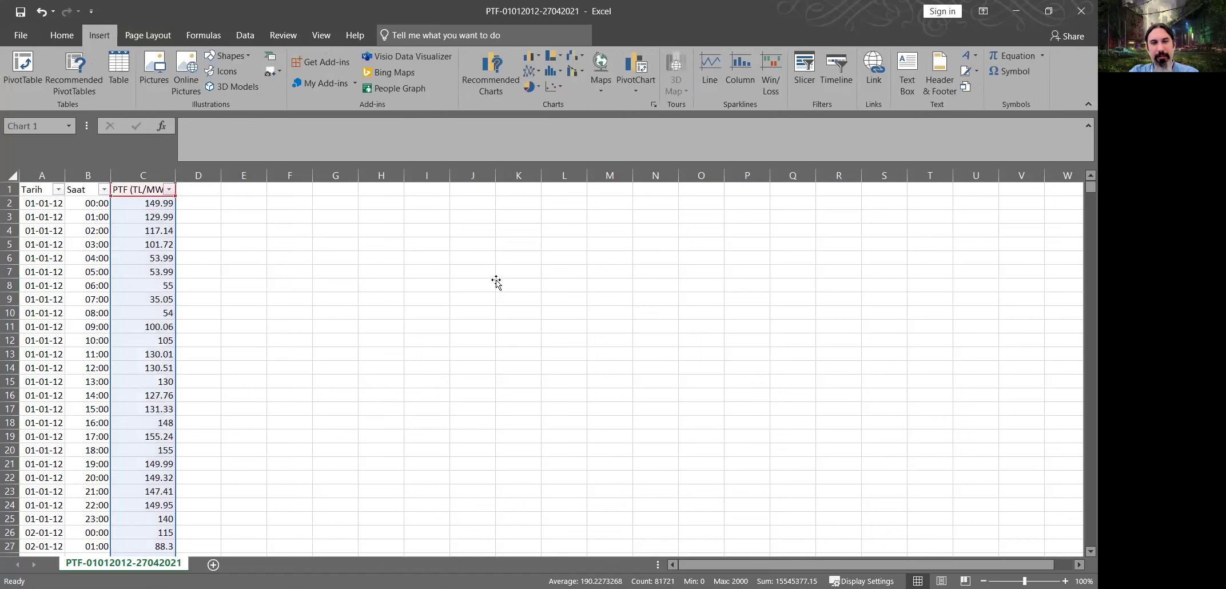
{"action": "left_click_drag", "start_coordinate": [455, 274], "coordinate": [356, 248]}
{"action": "left_click_drag", "start_coordinate": [565, 426], "coordinate": [907, 502]}
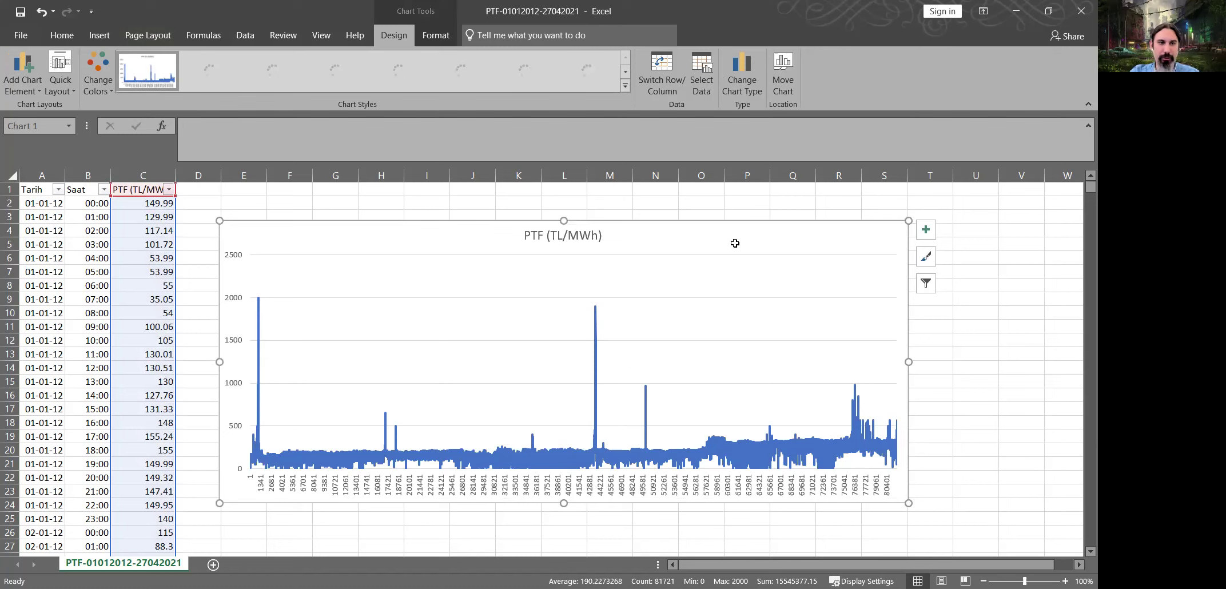
- Delete the PTF (TL/MWh) chart and view the column's filter list without applying a filter
{"action": "key", "text": "Delete"}
{"action": "left_click", "coordinate": [165, 201]}
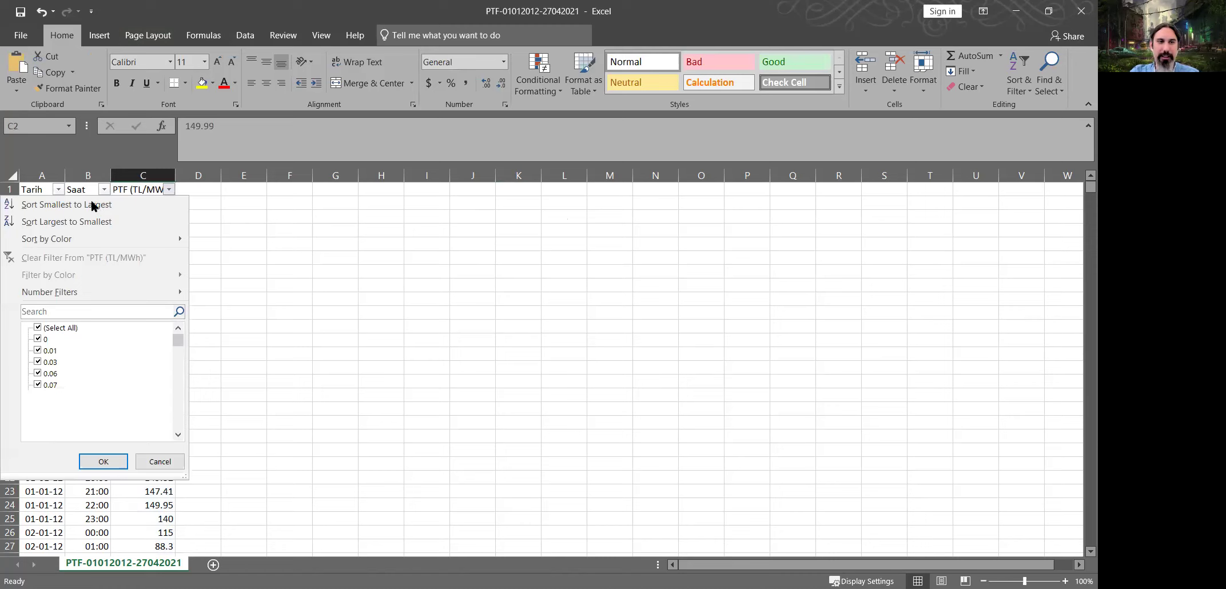
{"action": "key", "text": "Escape"}
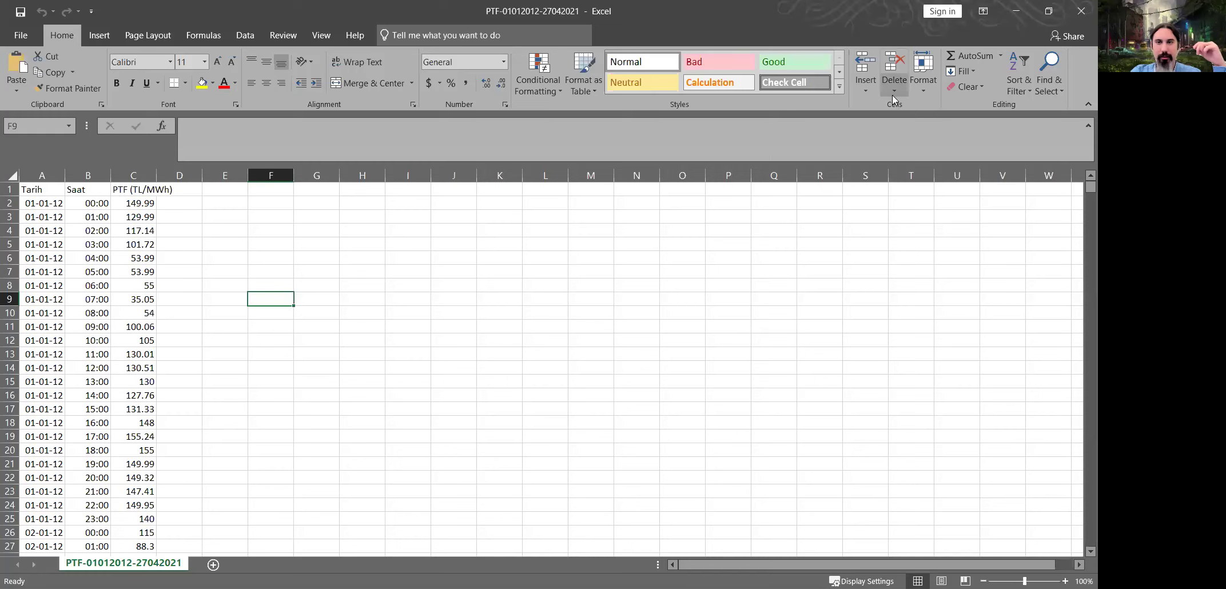
- Fit the widths of the Tarih, Saat and PTF (TL/MWh) columns to their contents
{"action": "left_click", "coordinate": [434, 296]}
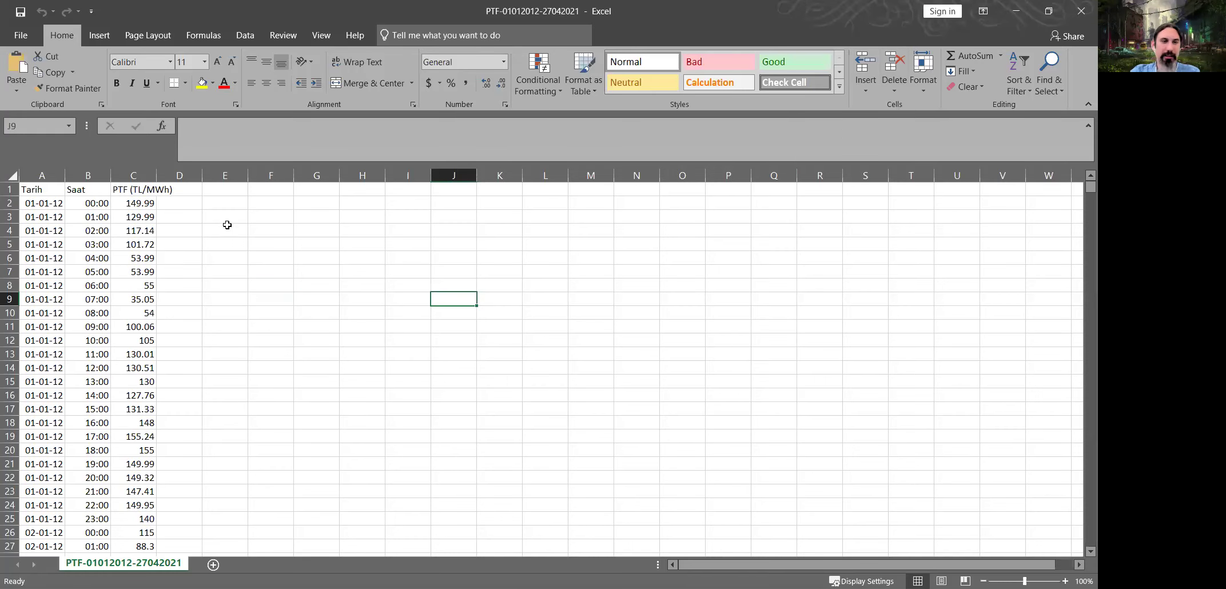
{"action": "double_click", "coordinate": [111, 175]}
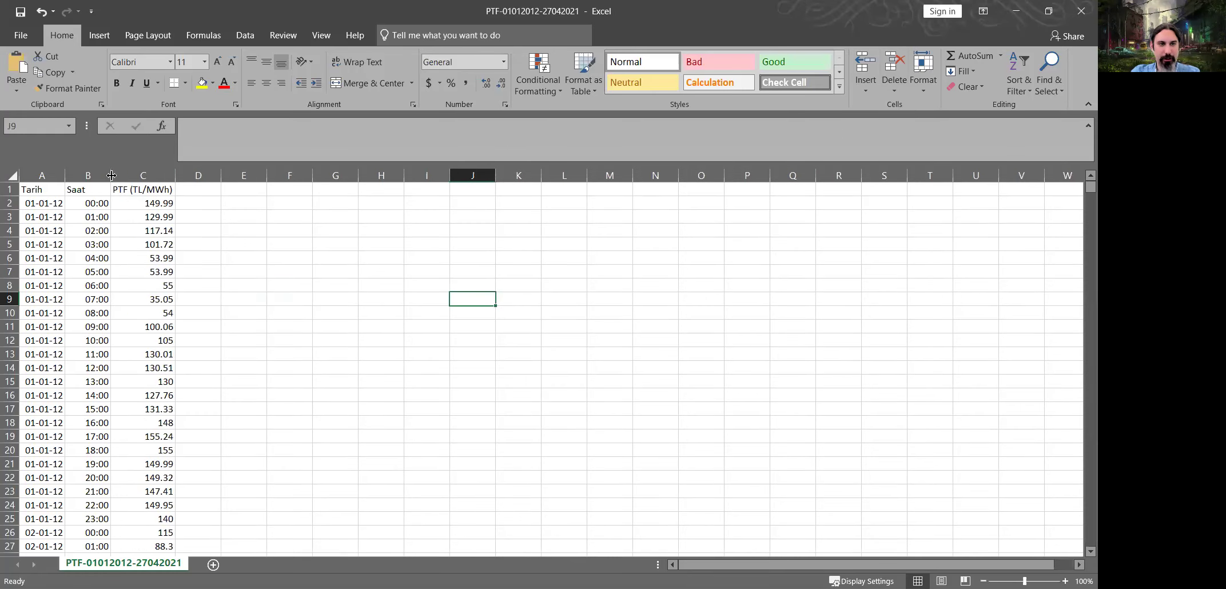
{"action": "double_click", "coordinate": [64, 175]}
{"action": "left_click", "coordinate": [164, 207]}
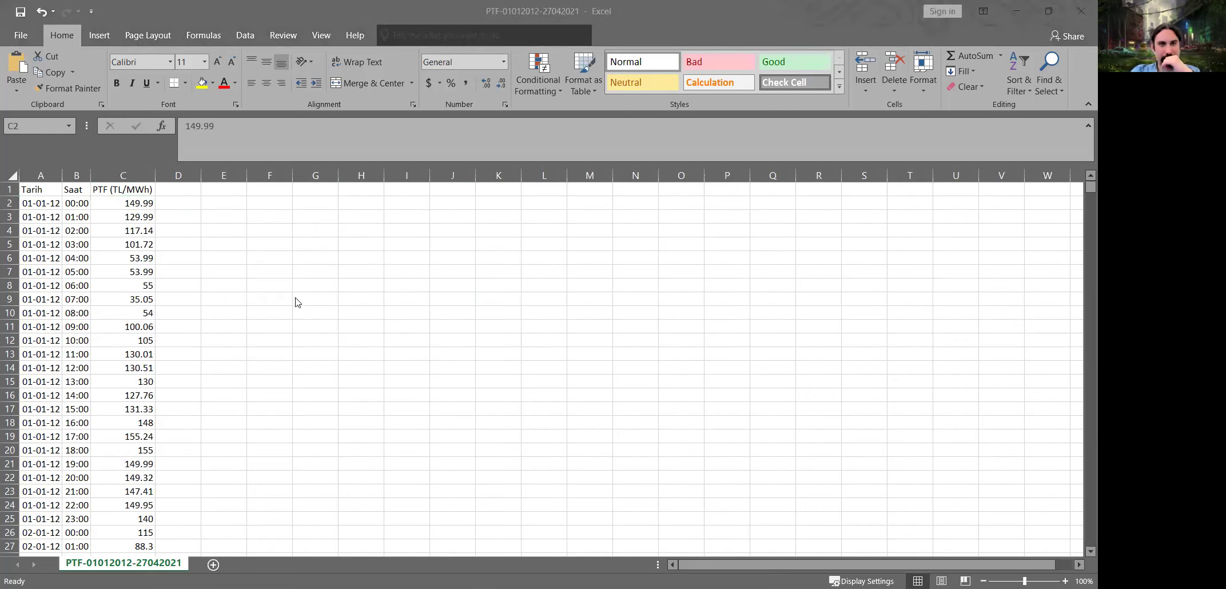
- Insert a line chart of the PTF (TL/MWh) column and add a linear trendline to its data series
{"action": "left_click", "coordinate": [265, 203]}
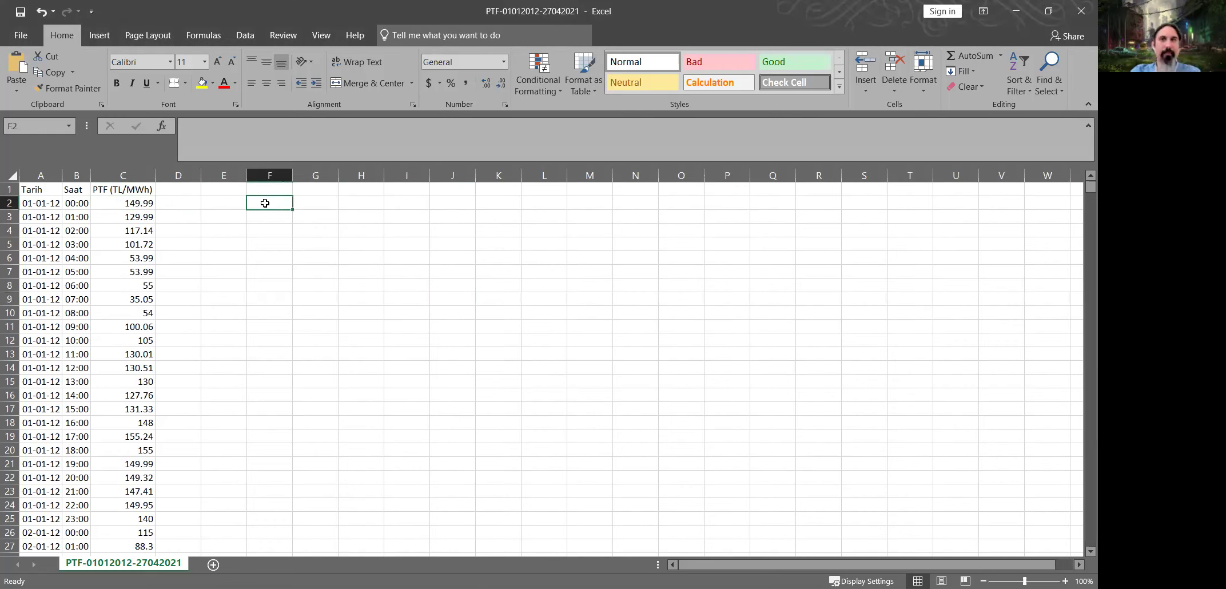
{"action": "left_click", "coordinate": [123, 175]}
{"action": "left_click", "coordinate": [100, 36]}
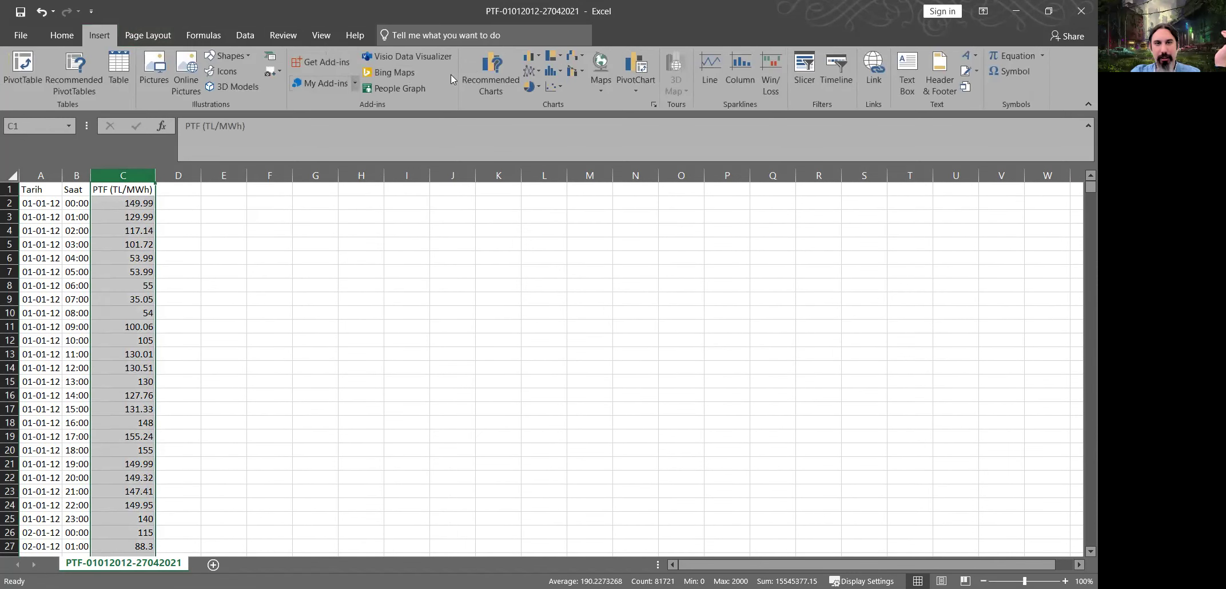
{"action": "left_click", "coordinate": [529, 69]}
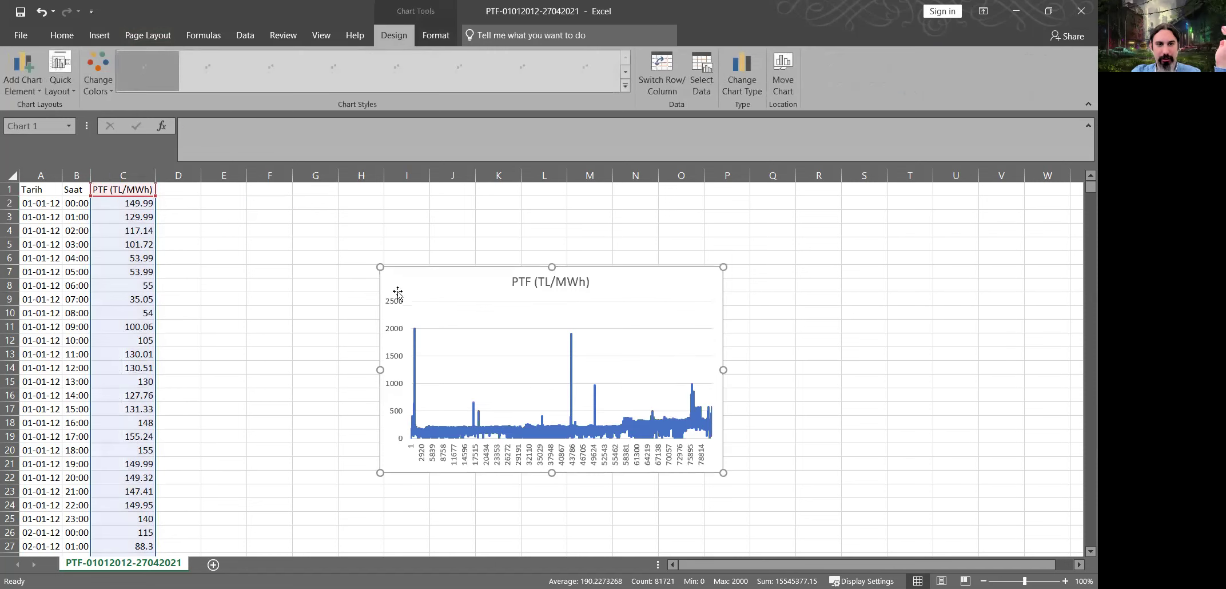
{"action": "right_click", "coordinate": [467, 434]}
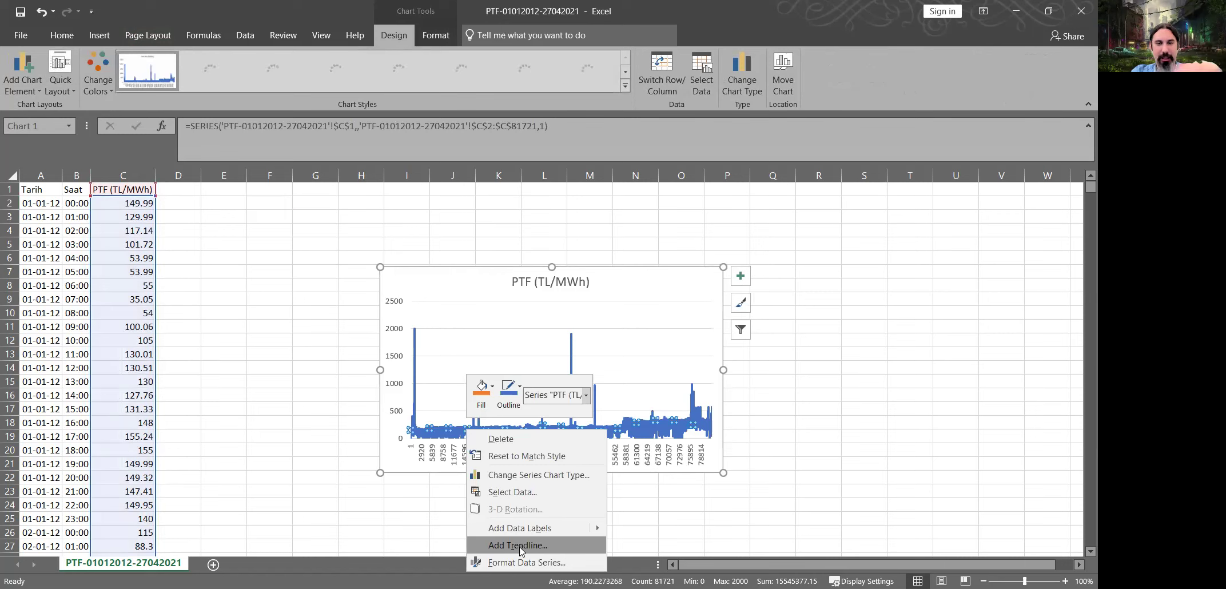
{"action": "left_click", "coordinate": [521, 545]}
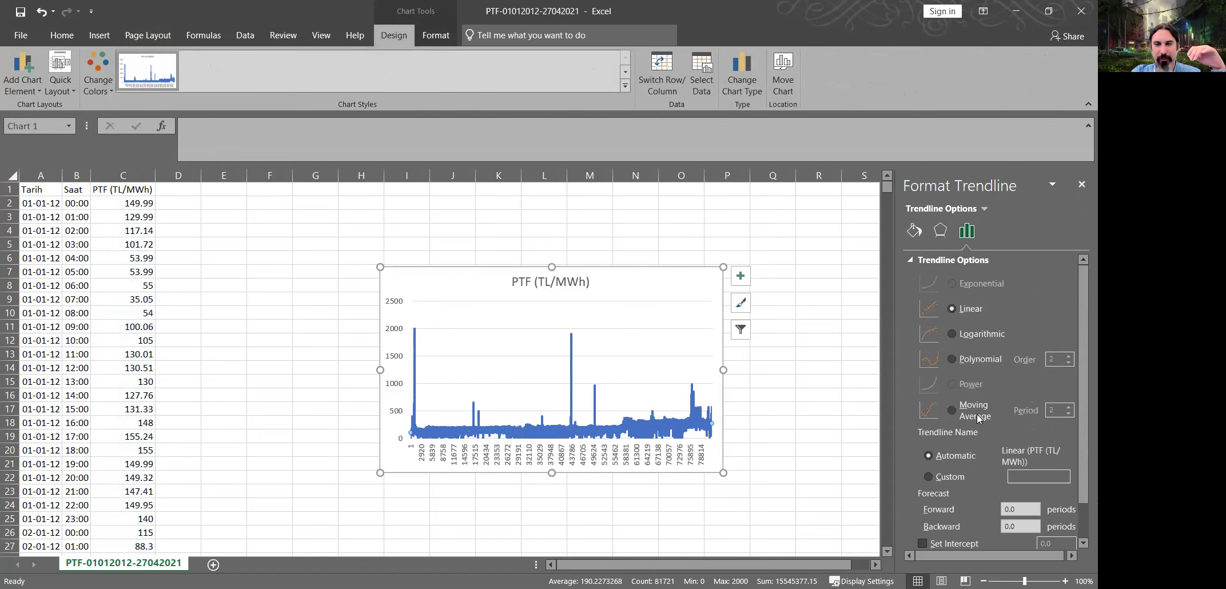
{"action": "scroll", "coordinate": [992, 405], "scroll_direction": "down", "scroll_amount": 1}
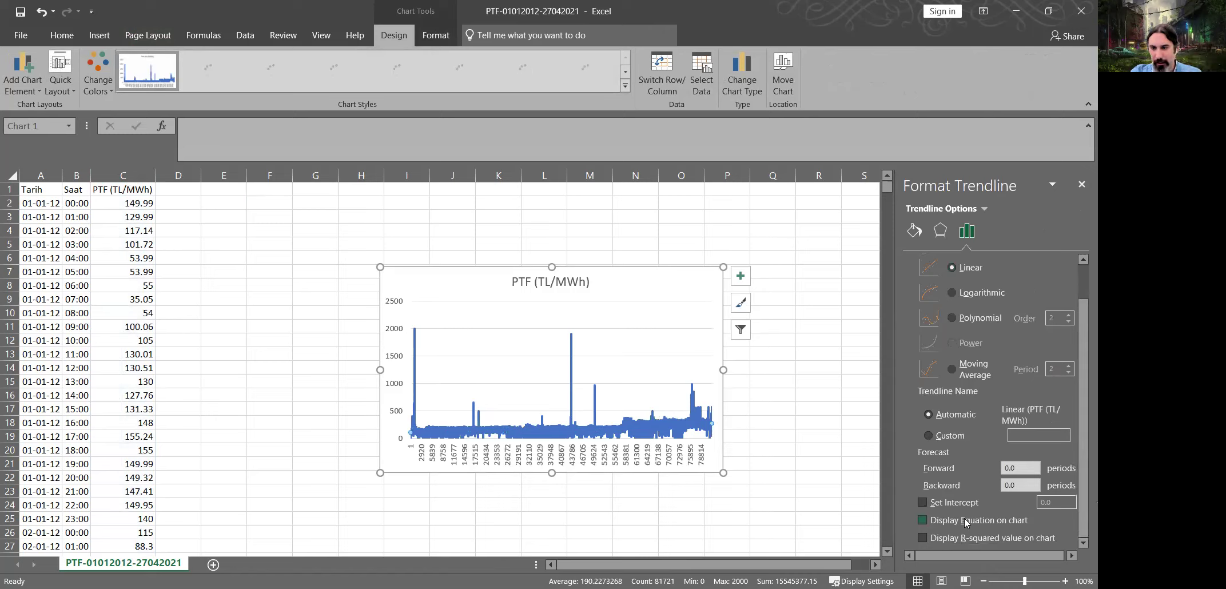
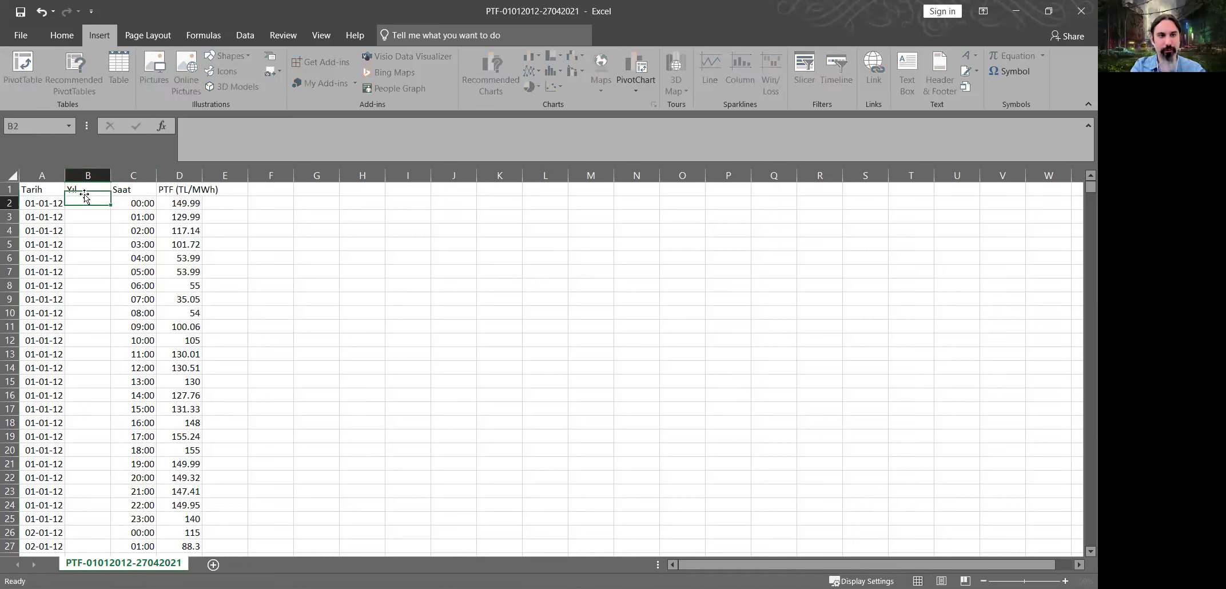
- Enter the formula =YEAR(A2) in cell B2 of the Yıl column
{"action": "type", "text": "ae"}
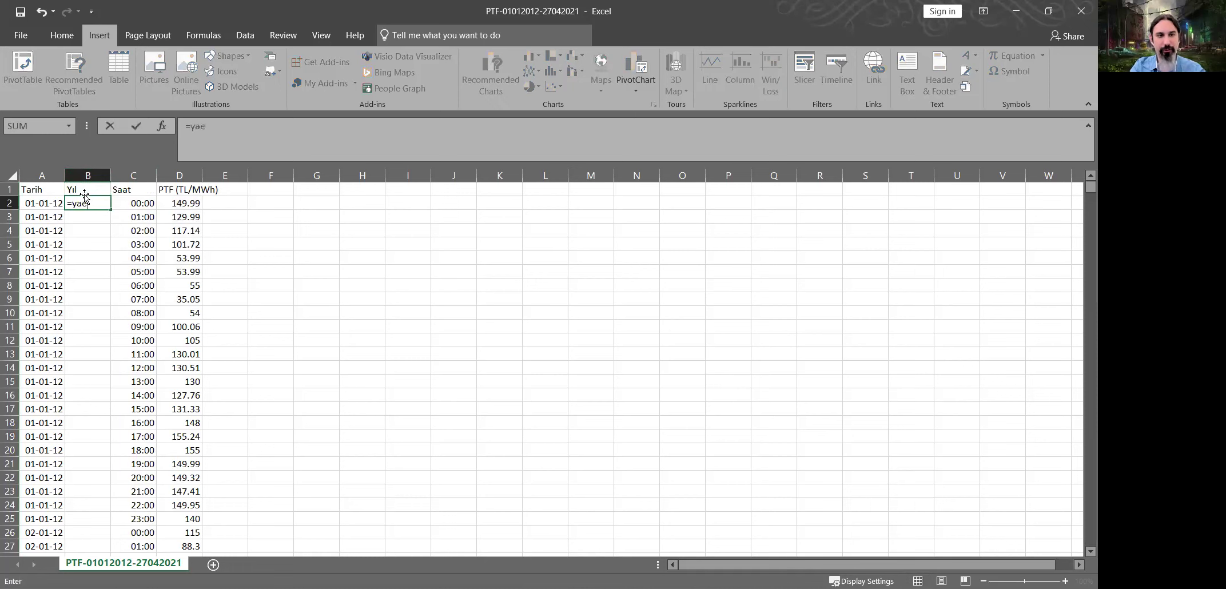
{"action": "type", "text": "r"}
{"action": "key", "text": "Tab"}
{"action": "type", "text": "a2"}
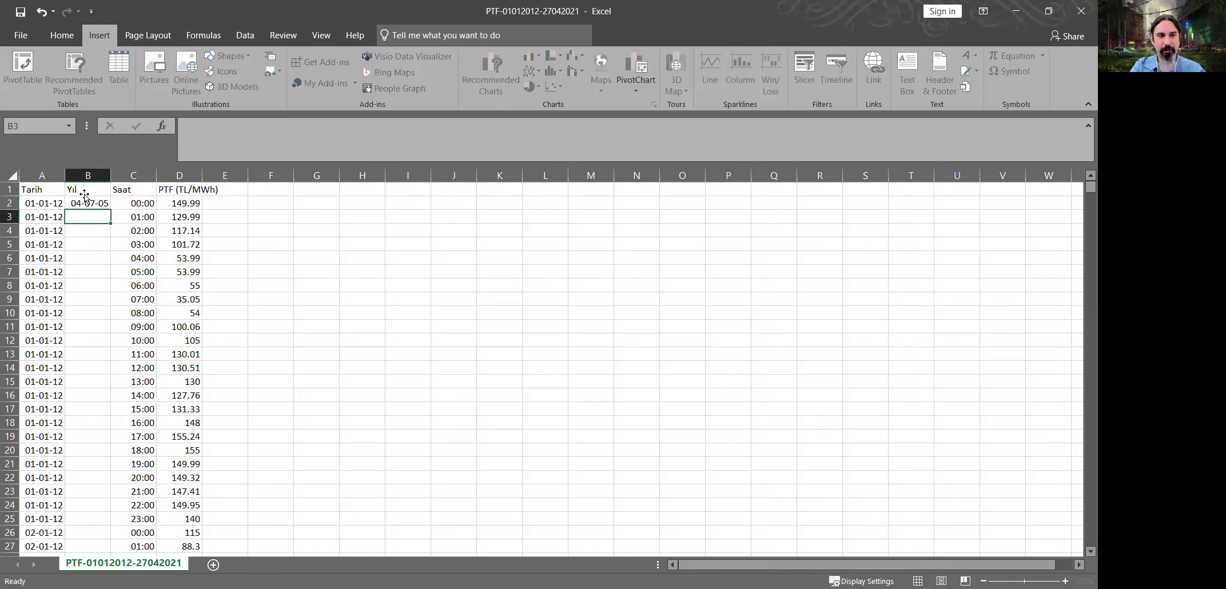
{"action": "key", "text": "ctrl+Return"}
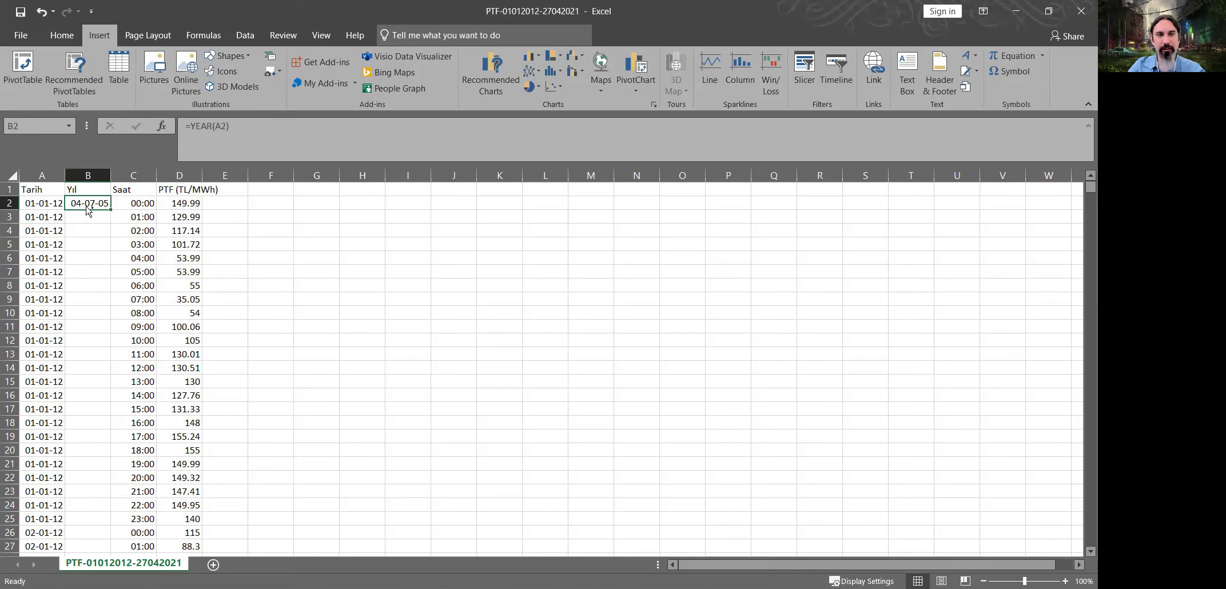
- Format the year in B2 as a plain number, then fill its formula down the Yıl column fitted to its contents
{"action": "key", "text": "ctrl+1"}
{"action": "left_click", "coordinate": [137, 178]}
{"action": "left_click", "coordinate": [375, 439]}
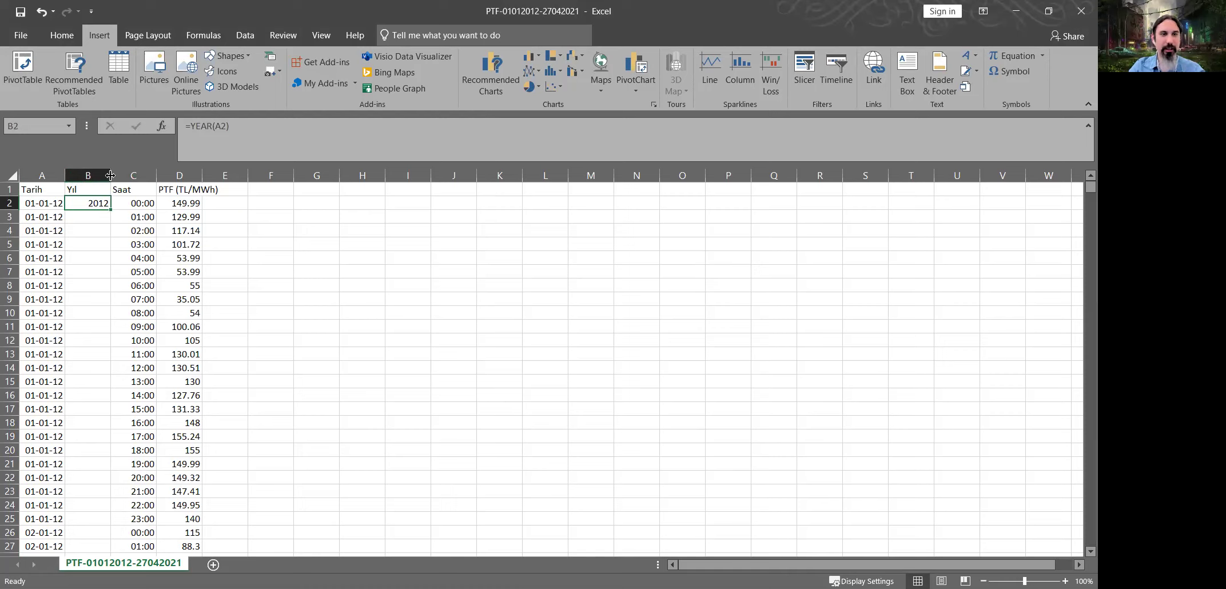
{"action": "double_click", "coordinate": [110, 175]}
{"action": "double_click", "coordinate": [89, 211]}
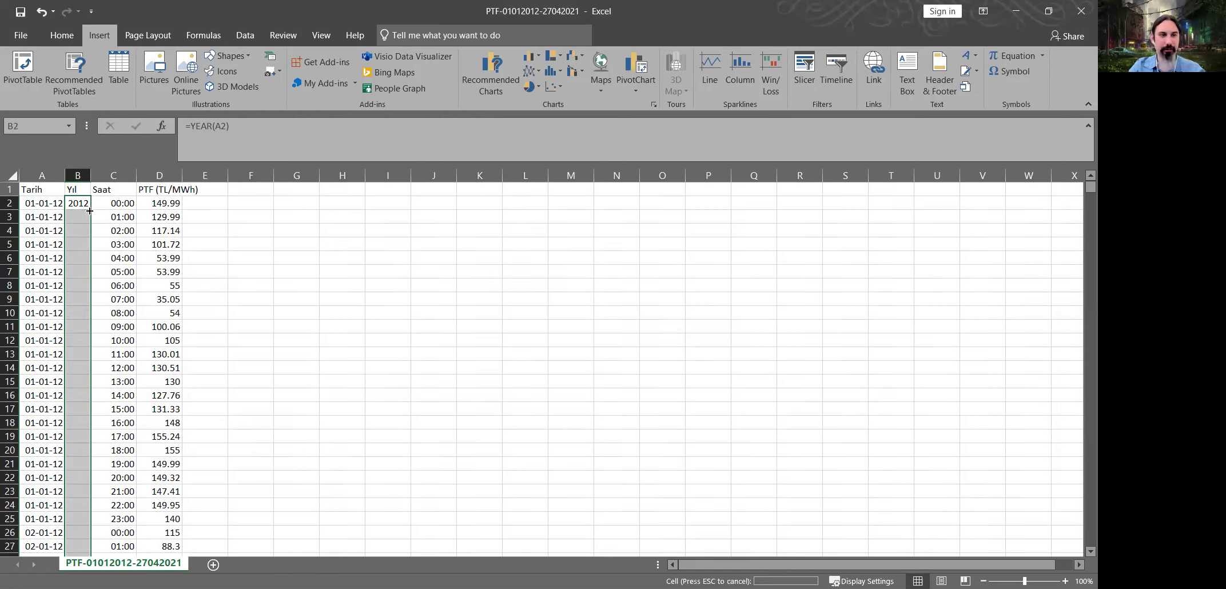
- List the years 2012 to 2021 down cells F2:F11 by entering 2012 and 2013 and extending the series
{"action": "left_click", "coordinate": [289, 204]}
{"action": "left_click", "coordinate": [254, 207]}
{"action": "type", "text": "2012"}
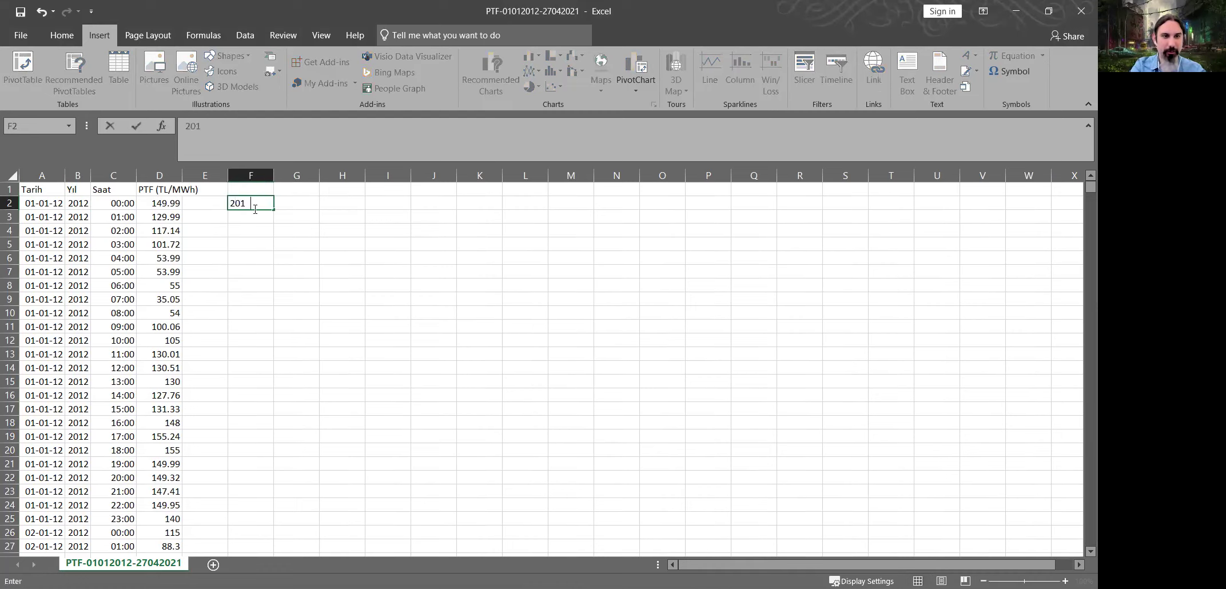
{"action": "key", "text": "Return"}
{"action": "type", "text": "2013"}
{"action": "key", "text": "Return"}
{"action": "left_click_drag", "start_coordinate": [255, 207], "coordinate": [272, 249]}
{"action": "left_click_drag", "start_coordinate": [264, 294], "coordinate": [271, 331]}
- Calculate the average 2012 price in G2 with the formula =AVERAGEIF(B:B,F2,D:D)
{"action": "left_click", "coordinate": [293, 201]}
{"action": "type", "text": "="}
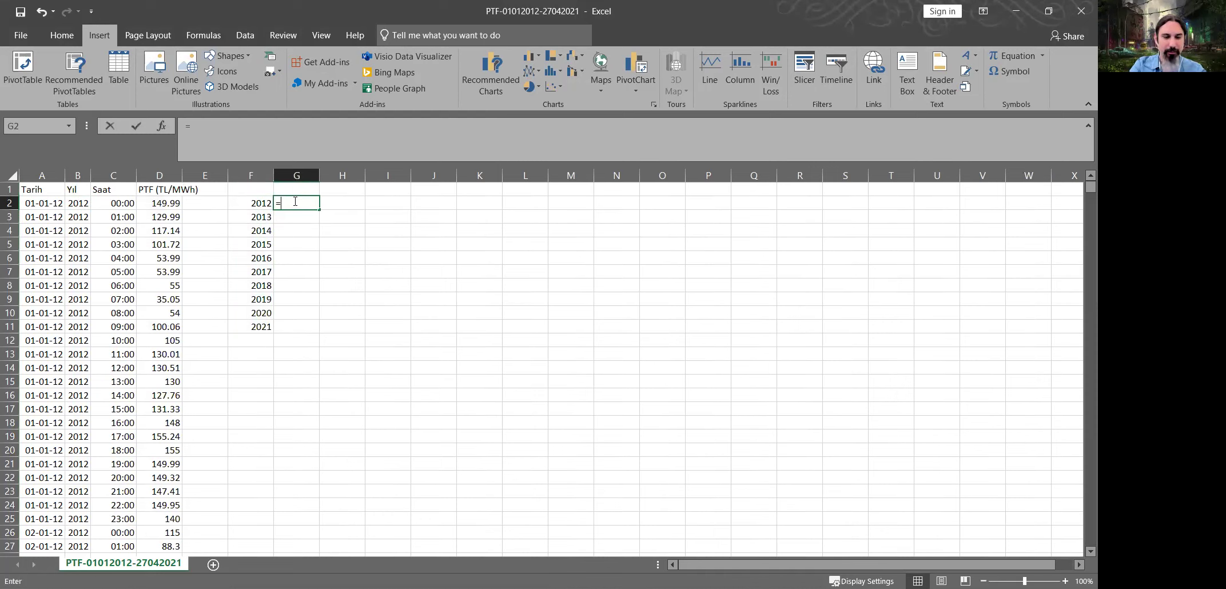
{"action": "type", "text": "v"}
{"action": "key", "text": "BackSpace"}
{"action": "type", "text": "ava"}
{"action": "type", "text": "era"}
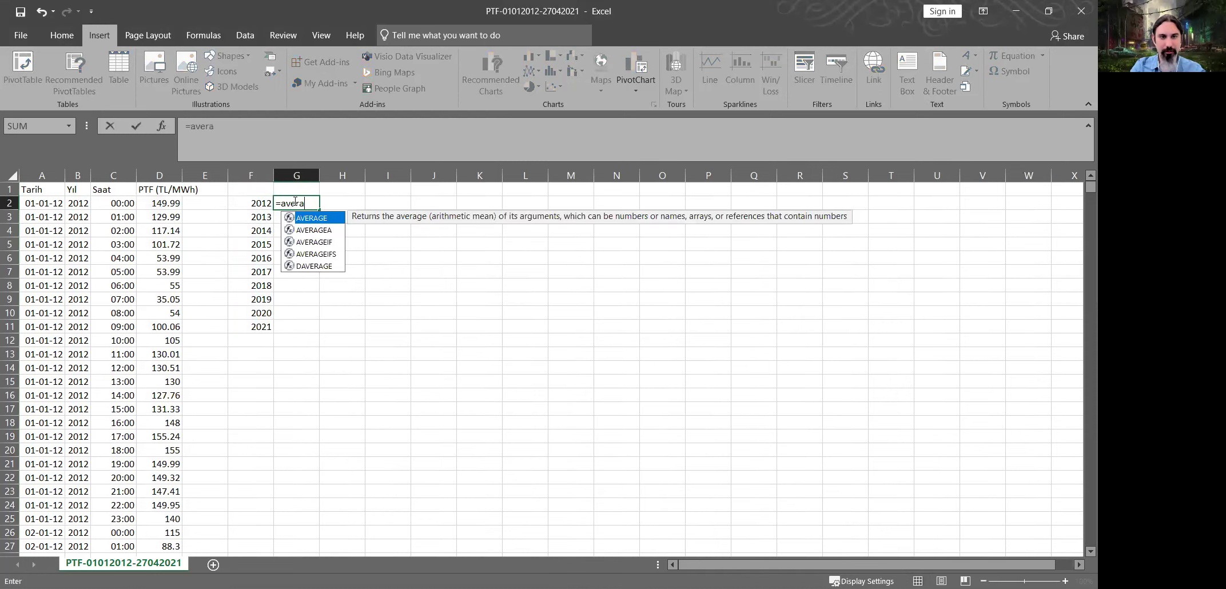
{"action": "key", "text": "Down"}
{"action": "key", "text": "Down"}
{"action": "key", "text": "Tab"}
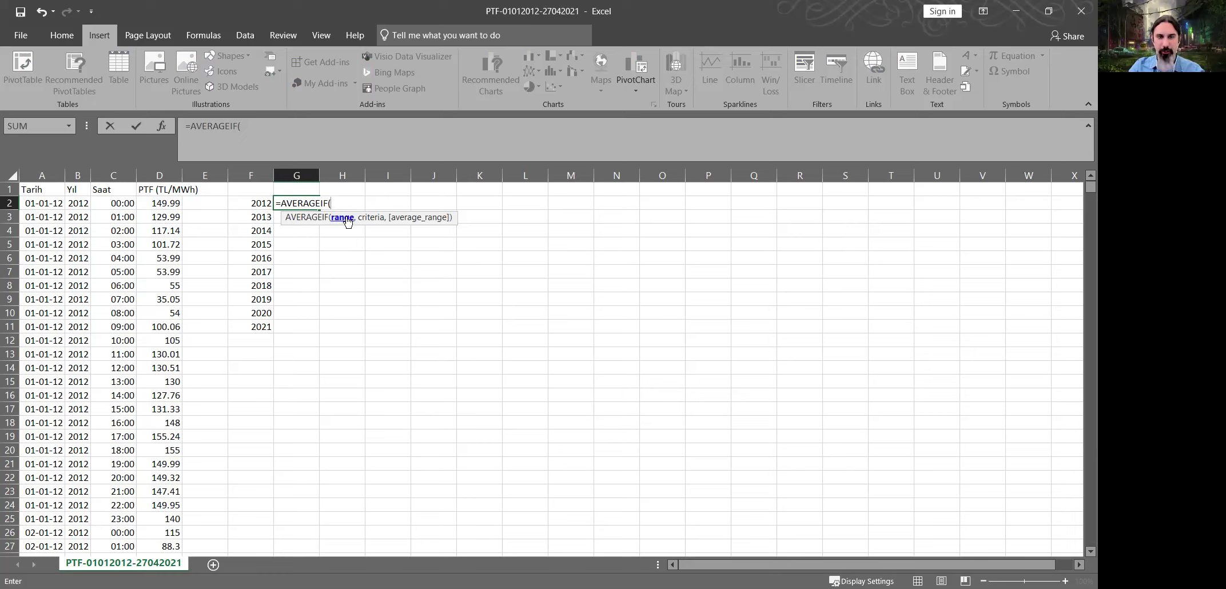
{"action": "left_click", "coordinate": [71, 175]}
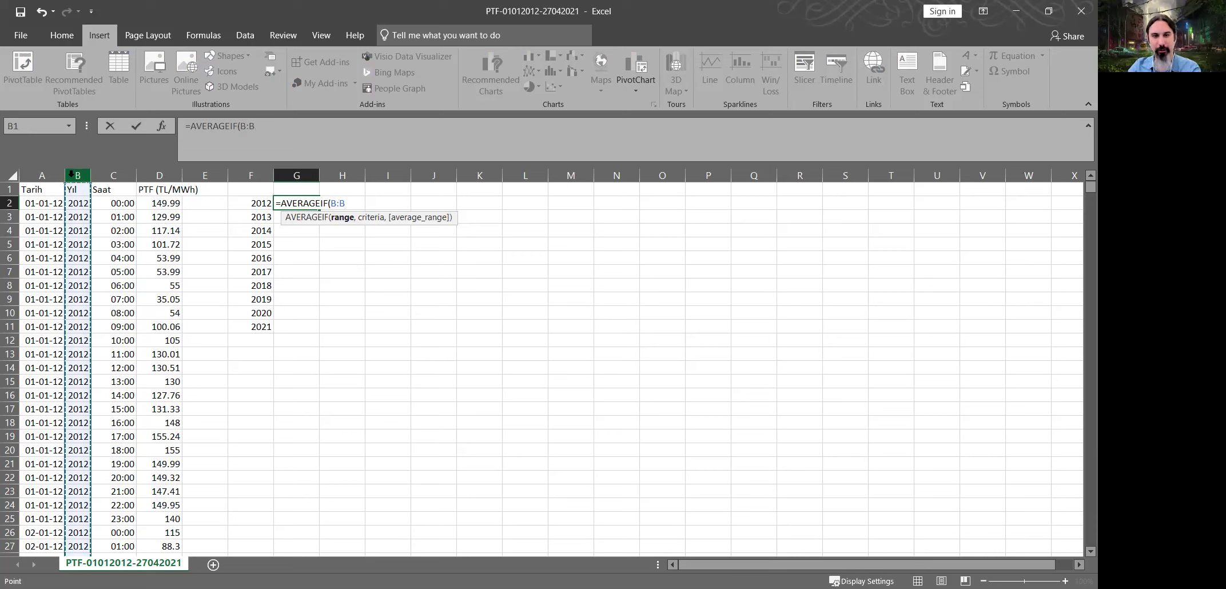
{"action": "type", "text": ","}
{"action": "left_click", "coordinate": [263, 204]}
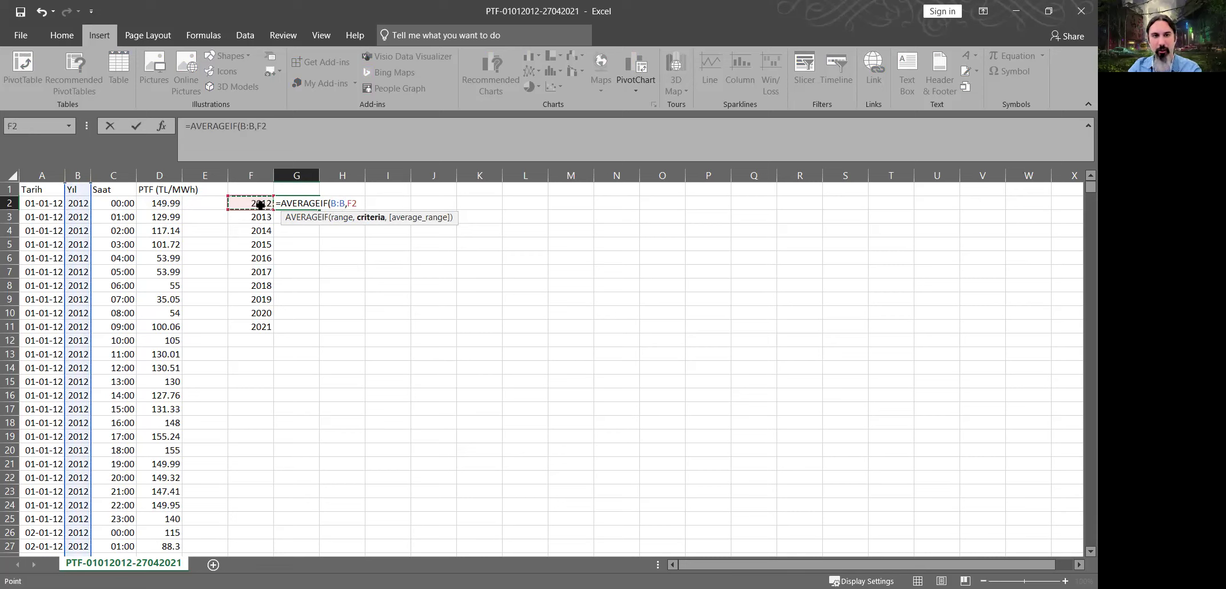
{"action": "type", "text": ","}
{"action": "left_click", "coordinate": [155, 175]}
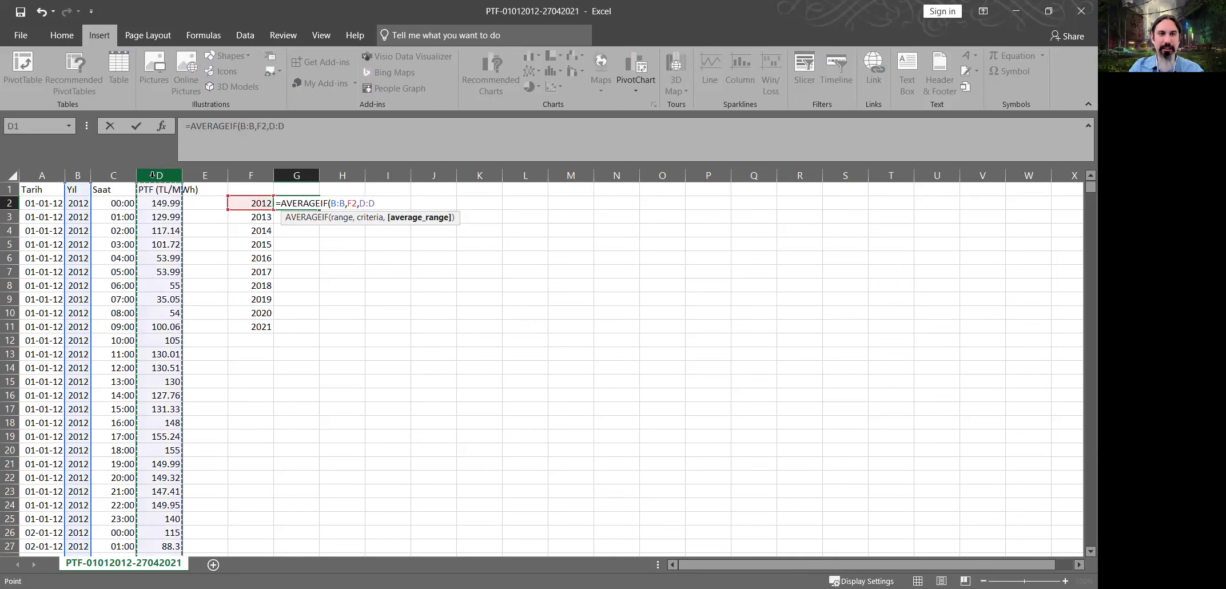
{"action": "key", "text": "Return"}
- Apply the comma number style to G2 and fill the average formula down to G11 for all listed years
{"action": "left_click", "coordinate": [285, 204]}
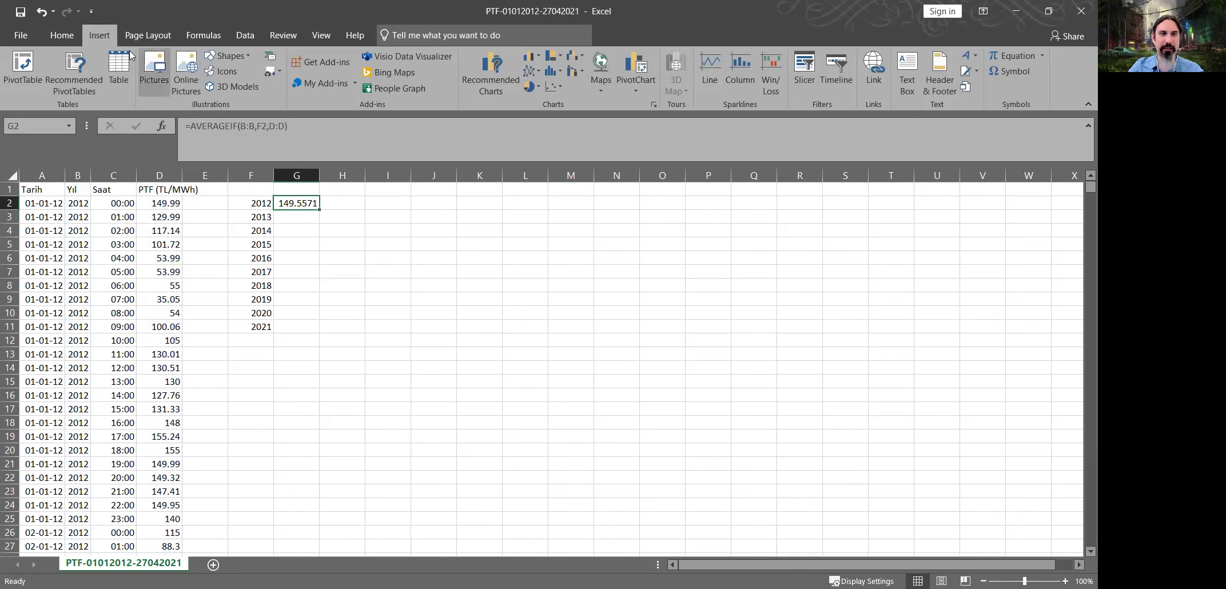
{"action": "left_click", "coordinate": [63, 35]}
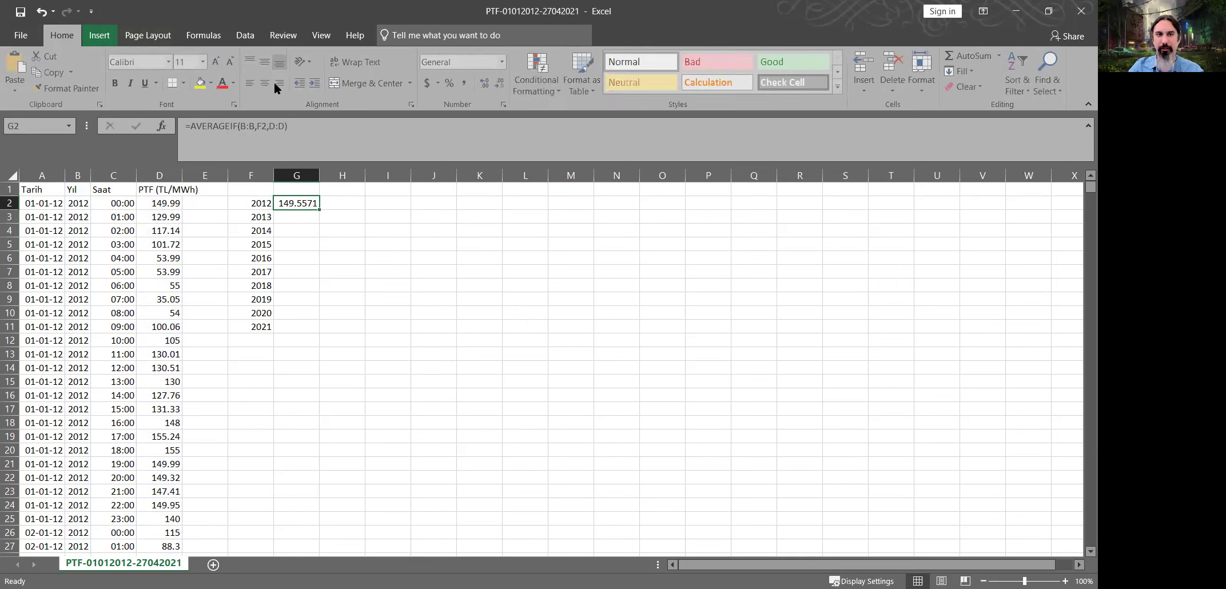
{"action": "left_click", "coordinate": [466, 83]}
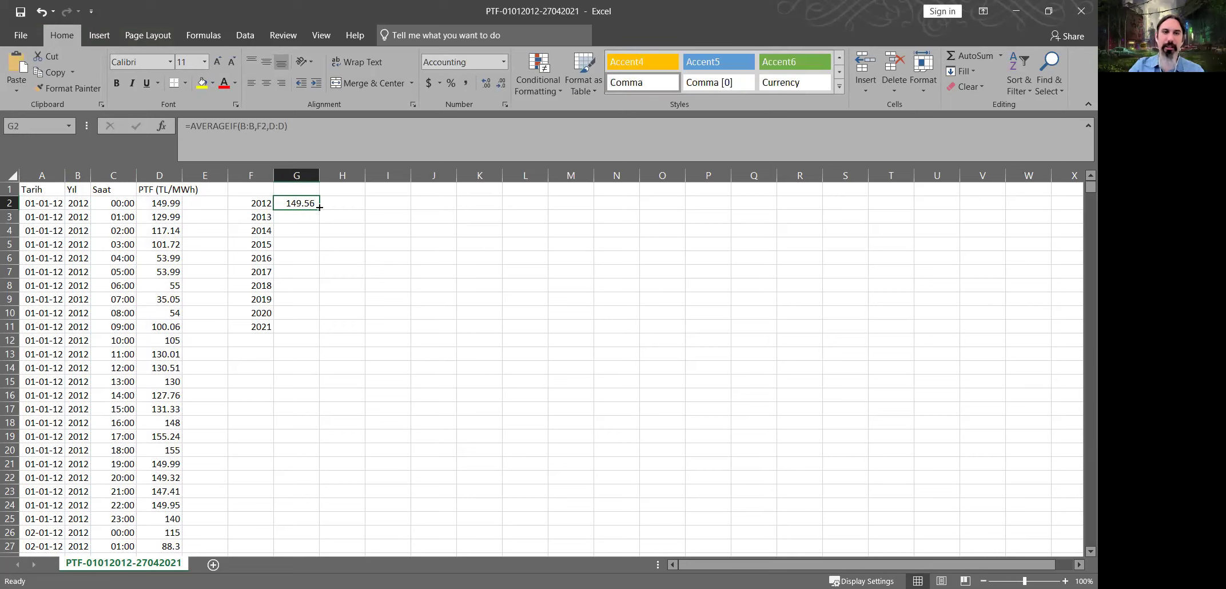
{"action": "left_click_drag", "start_coordinate": [320, 210], "coordinate": [334, 320]}
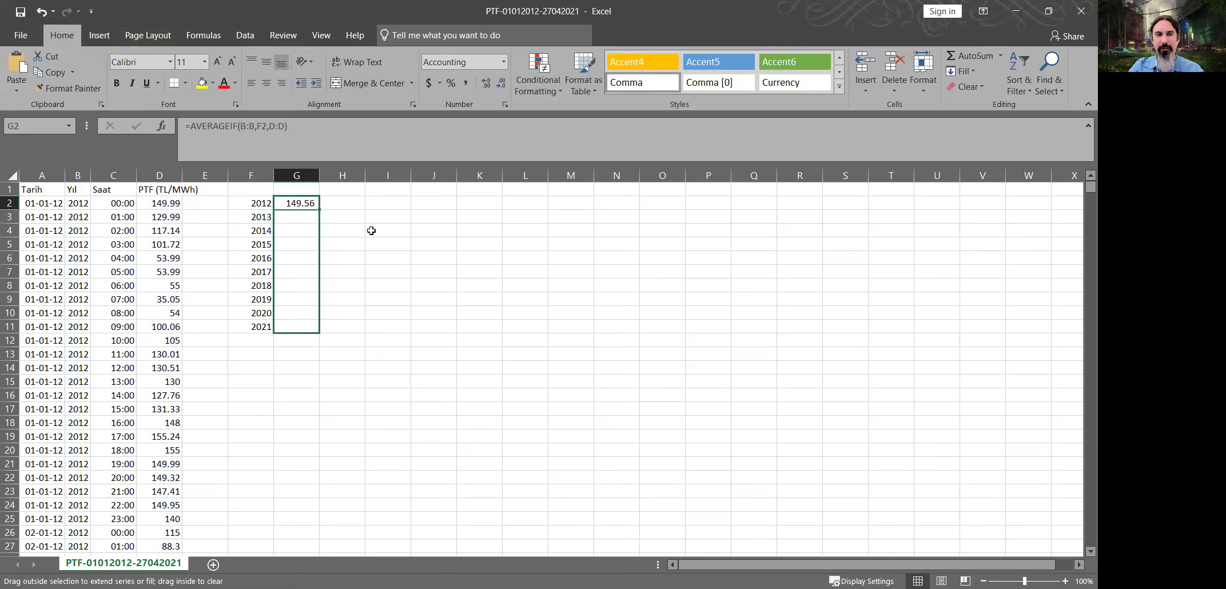
{"action": "left_click", "coordinate": [343, 241]}
- Insert a line chart from F2:G10 and restrict its plotted data to the yearly averages in G2:G10
{"action": "left_click_drag", "start_coordinate": [296, 203], "coordinate": [289, 314]}
{"action": "left_click_drag", "start_coordinate": [250, 204], "coordinate": [298, 310]}
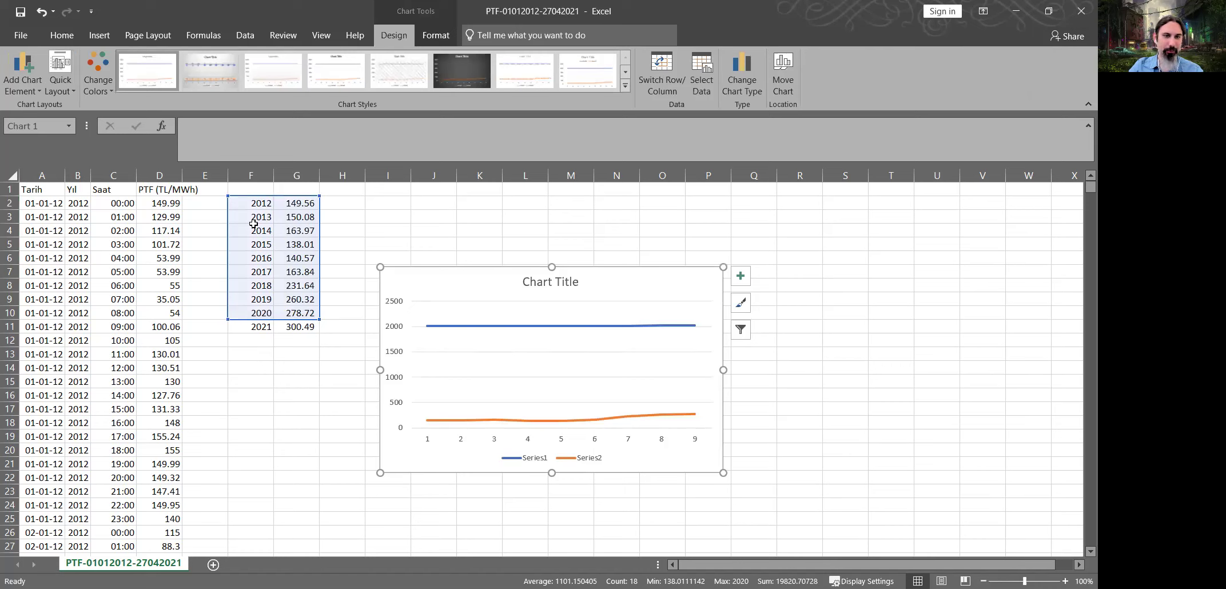
{"action": "left_click_drag", "start_coordinate": [228, 322], "coordinate": [290, 322]}
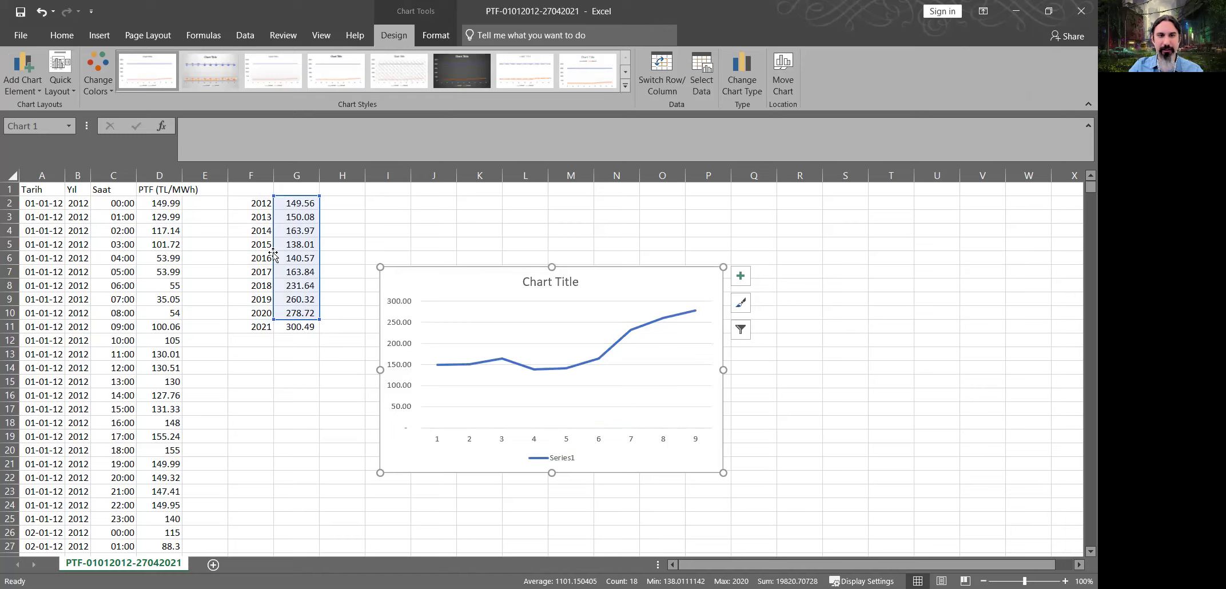
- Set the chart's horizontal axis labels to the years in F2:F10
{"action": "left_click", "coordinate": [471, 444]}
{"action": "right_click", "coordinate": [473, 444]}
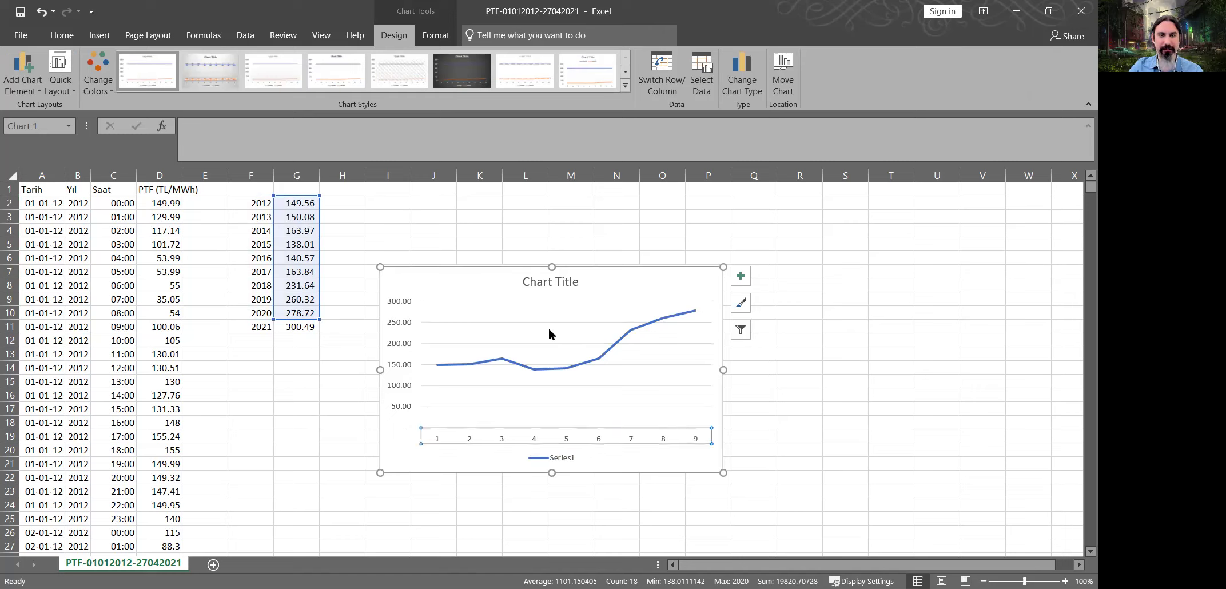
{"action": "left_click", "coordinate": [537, 360]}
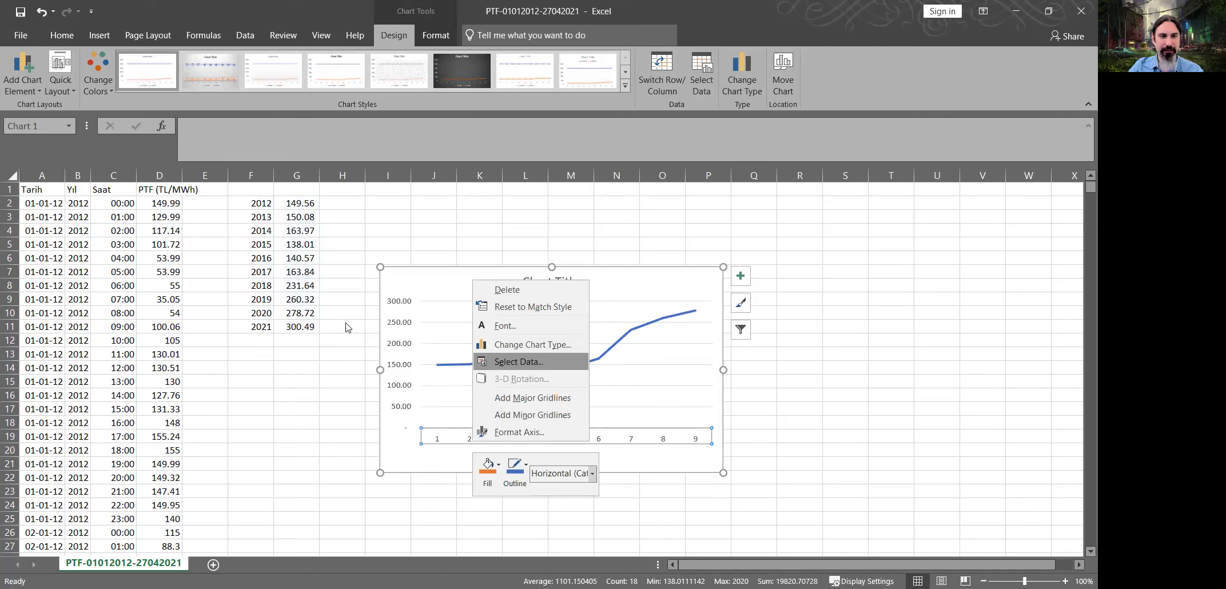
{"action": "left_click", "coordinate": [320, 303]}
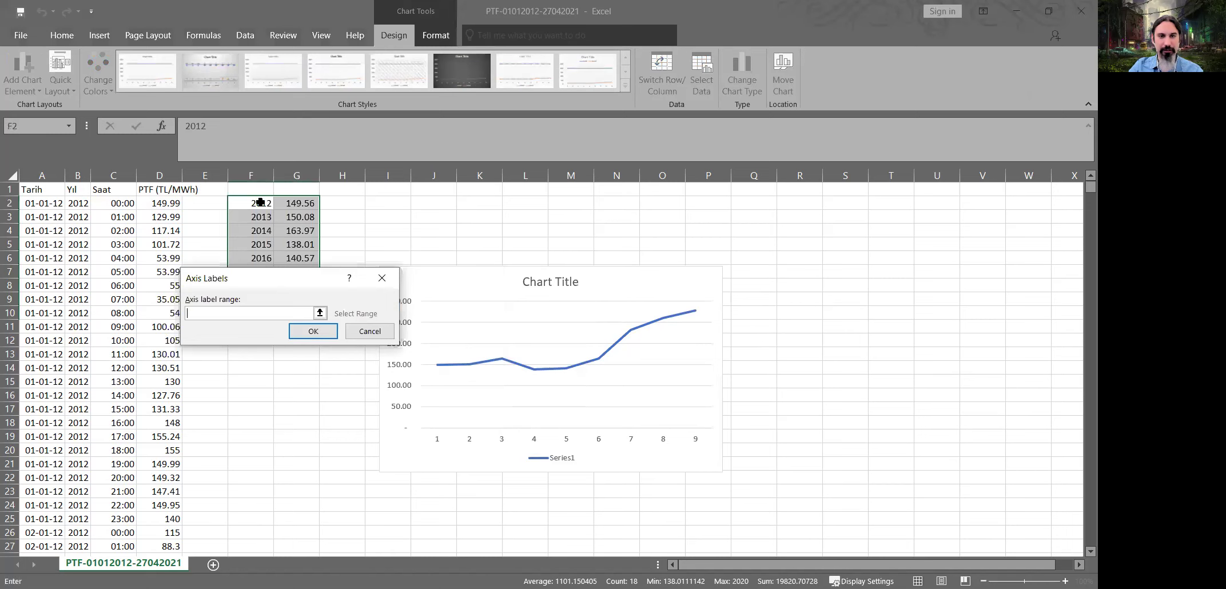
{"action": "left_click_drag", "start_coordinate": [260, 201], "coordinate": [260, 313]}
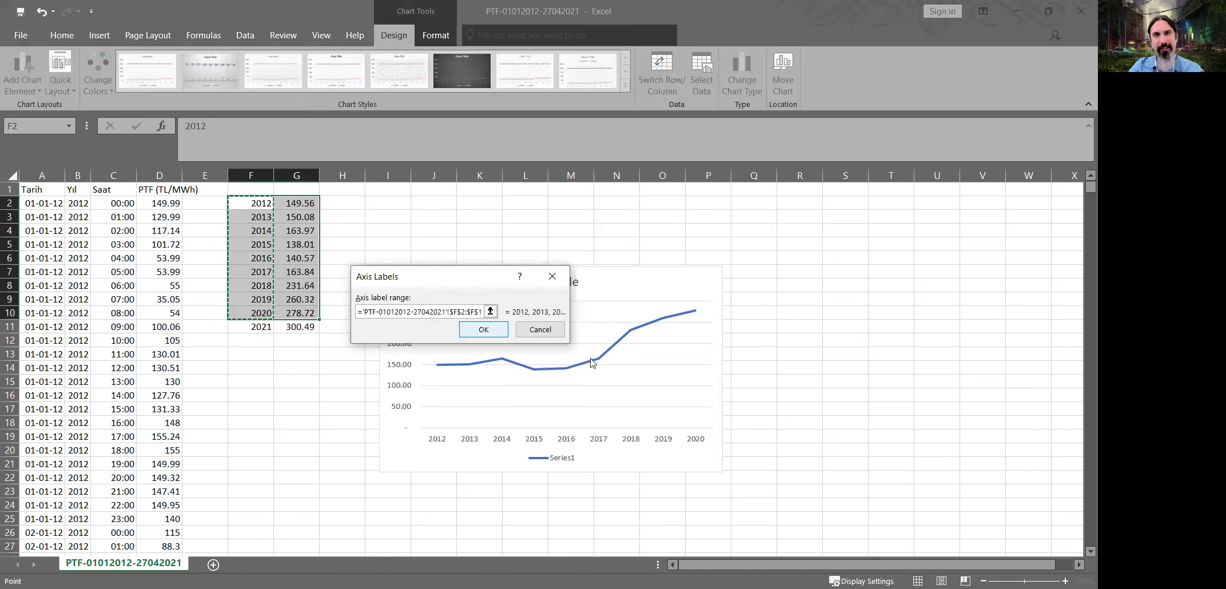
{"action": "key", "text": "Return"}
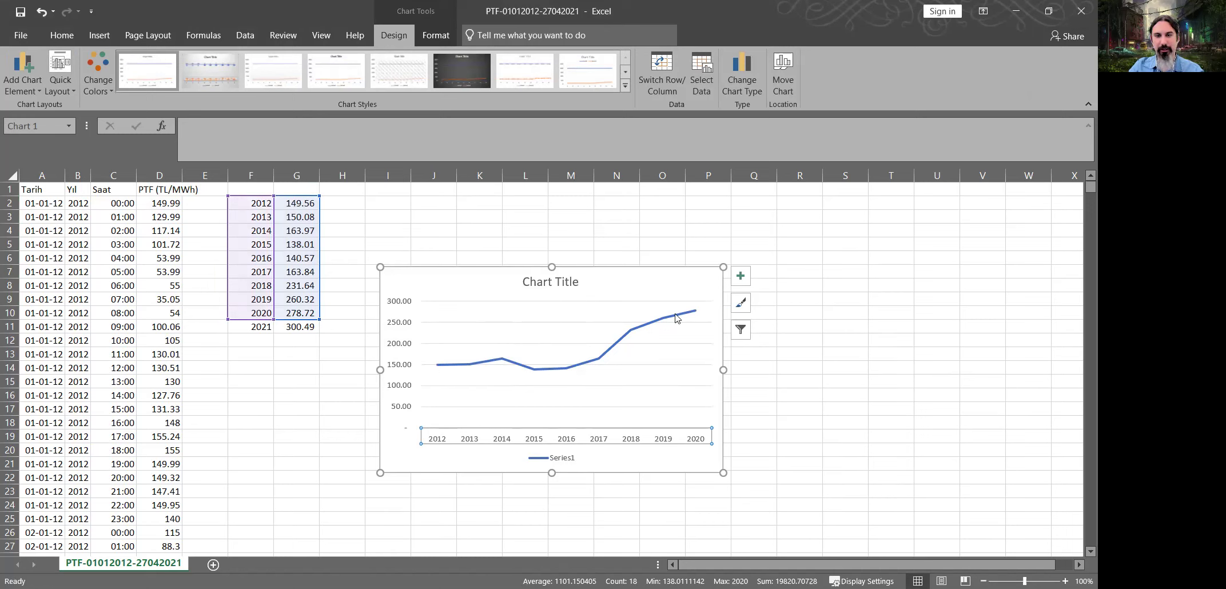
- Examine the chart's 2020 point and compare the yearly averages for 2014, 2017, 2018 and 2019
{"action": "mouse_move", "coordinate": [618, 337]}
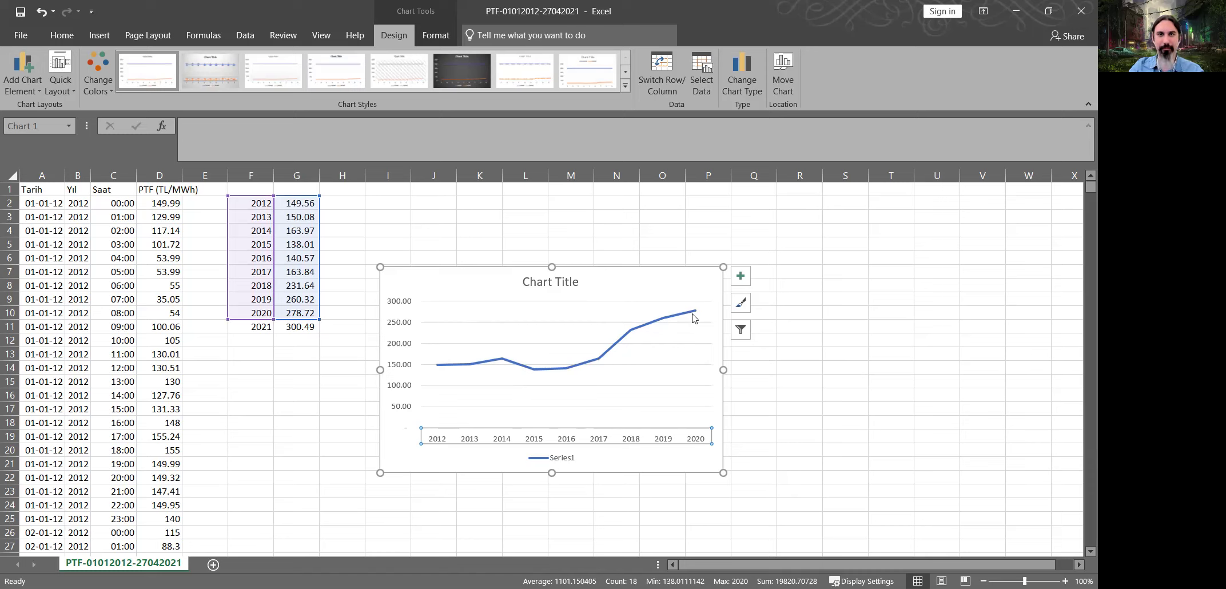
{"action": "mouse_move", "coordinate": [693, 318]}
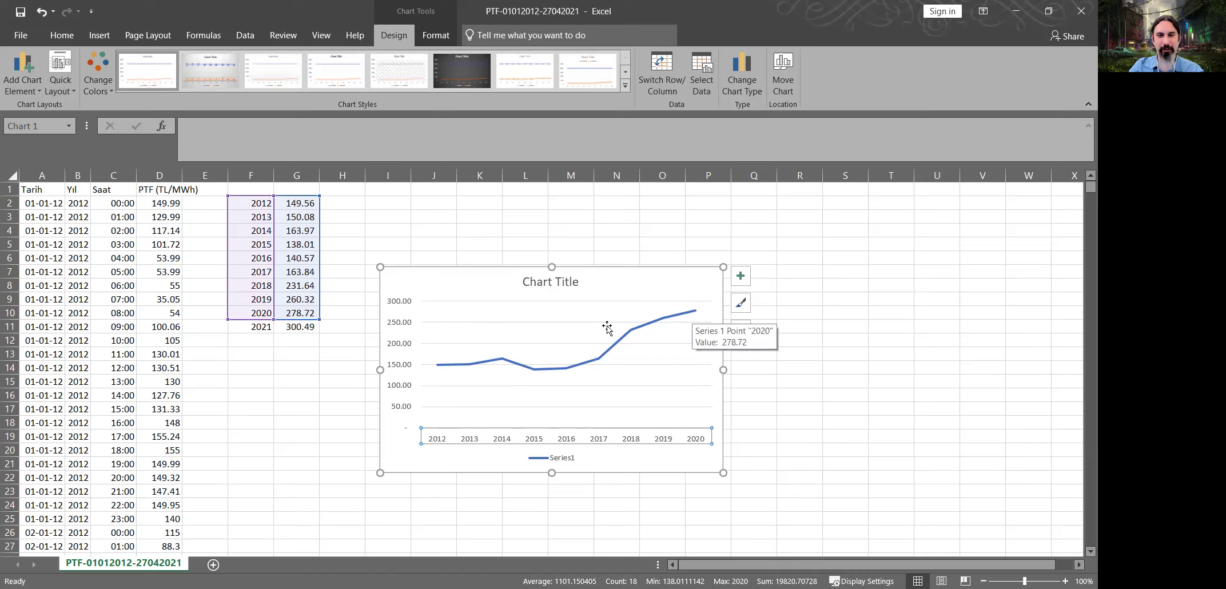
{"action": "left_click", "coordinate": [296, 271]}
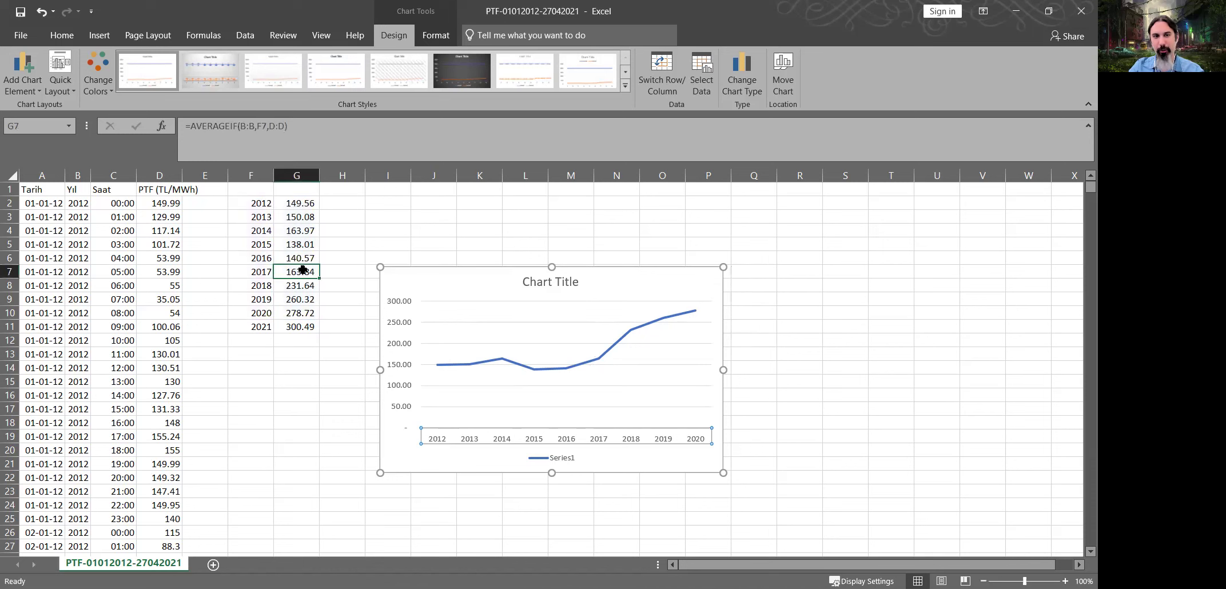
{"action": "left_click", "coordinate": [298, 234]}
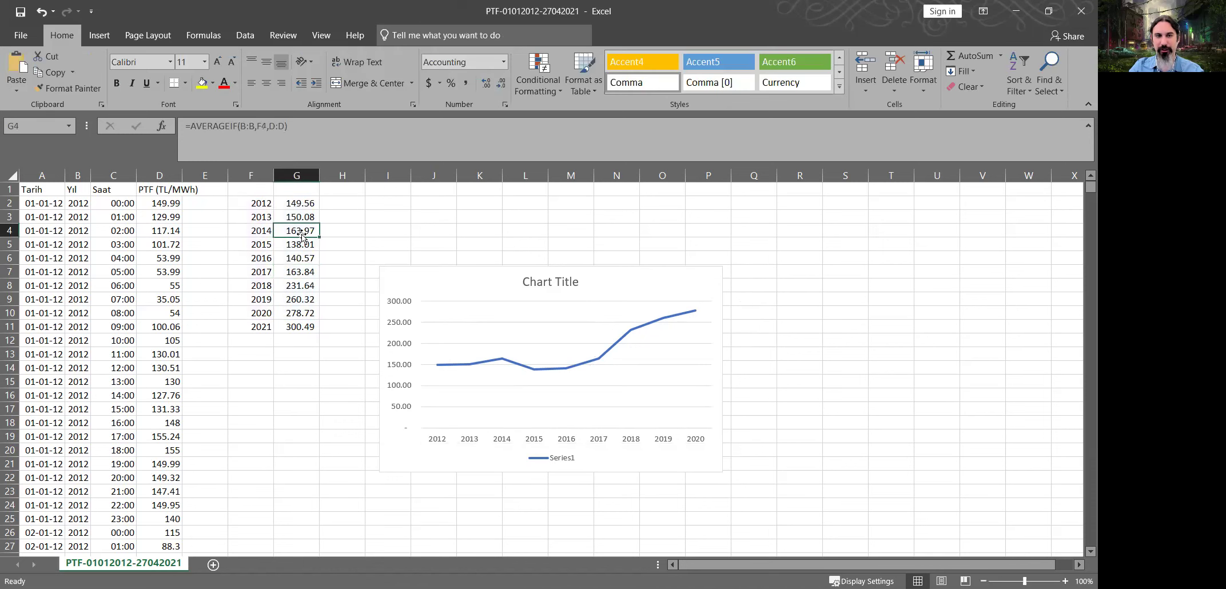
{"action": "left_click", "coordinate": [301, 272]}
{"action": "left_click", "coordinate": [306, 305], "text": "shift"}
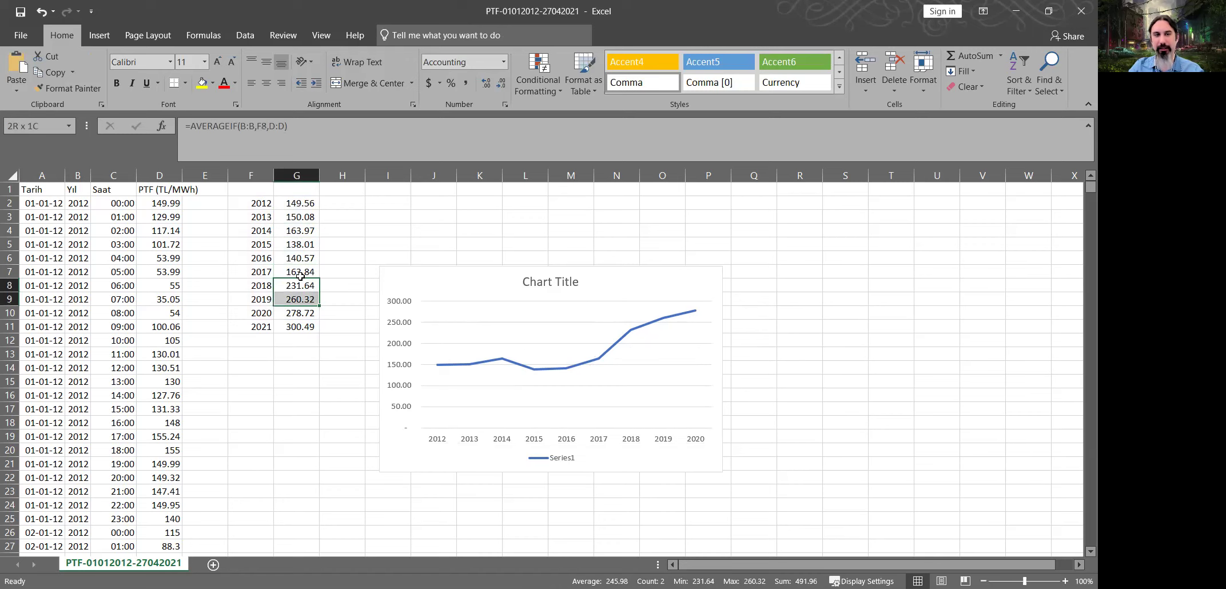
- Compare the yearly average prices for 2017 and 2018, 2018 through 2021, and 2016 through 2020
{"action": "left_click", "coordinate": [301, 284], "text": "shift"}
{"action": "left_click_drag", "start_coordinate": [301, 284], "coordinate": [302, 285]}
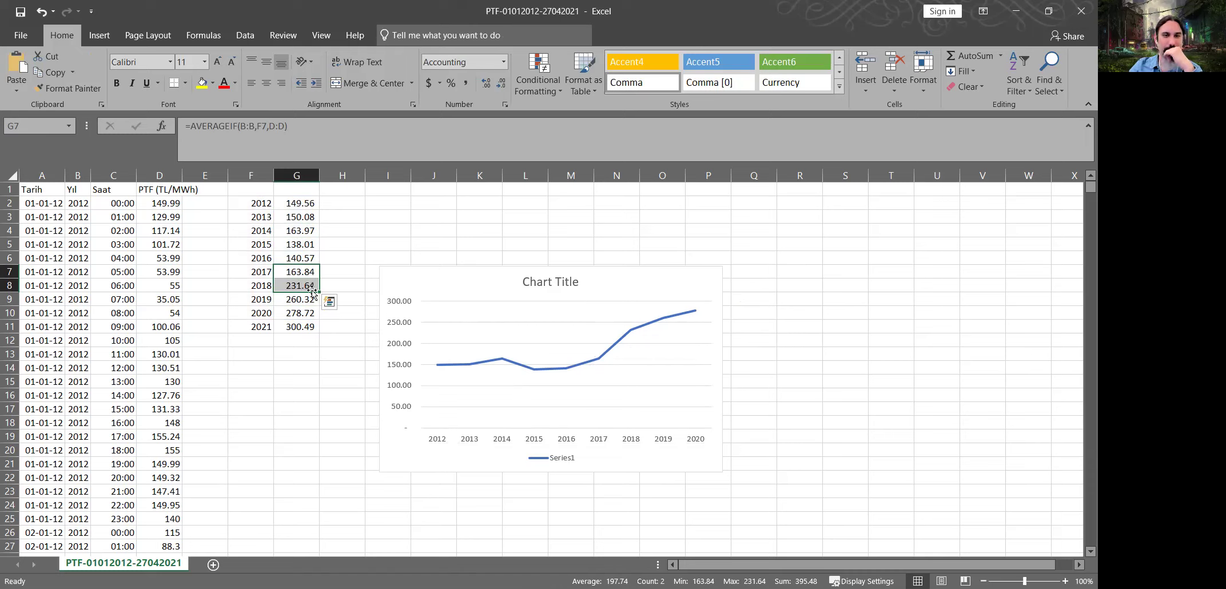
{"action": "key", "text": "Down"}
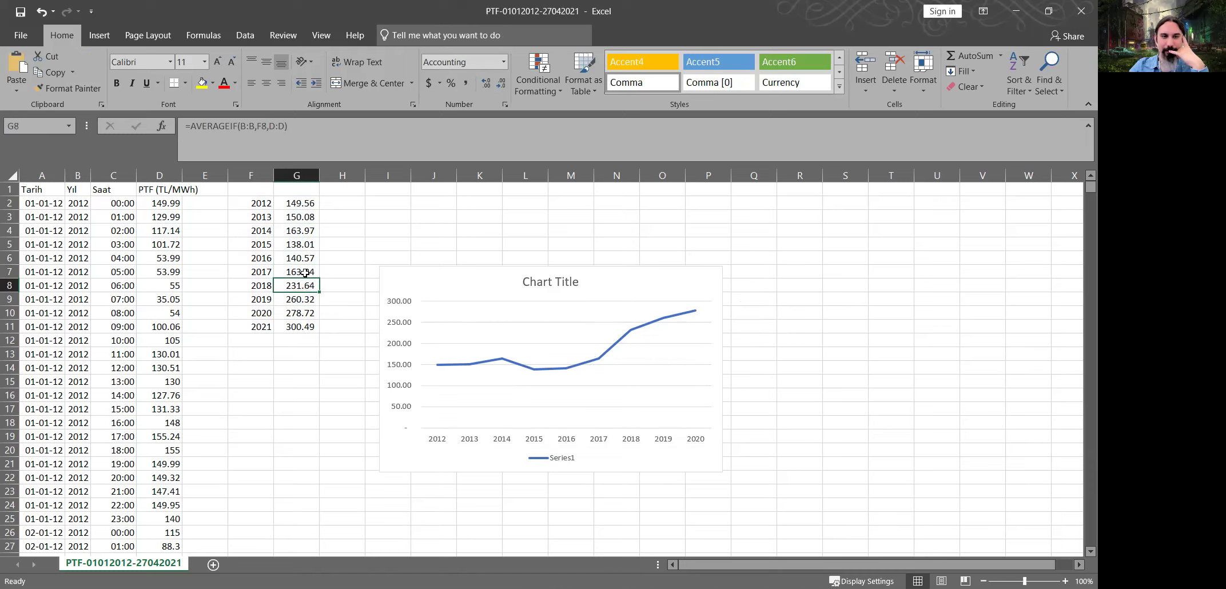
{"action": "mouse_move", "coordinate": [307, 272]}
{"action": "left_mouse_down"}
{"action": "mouse_move", "coordinate": [305, 312]}
{"action": "mouse_move", "coordinate": [304, 280]}
{"action": "left_mouse_up"}
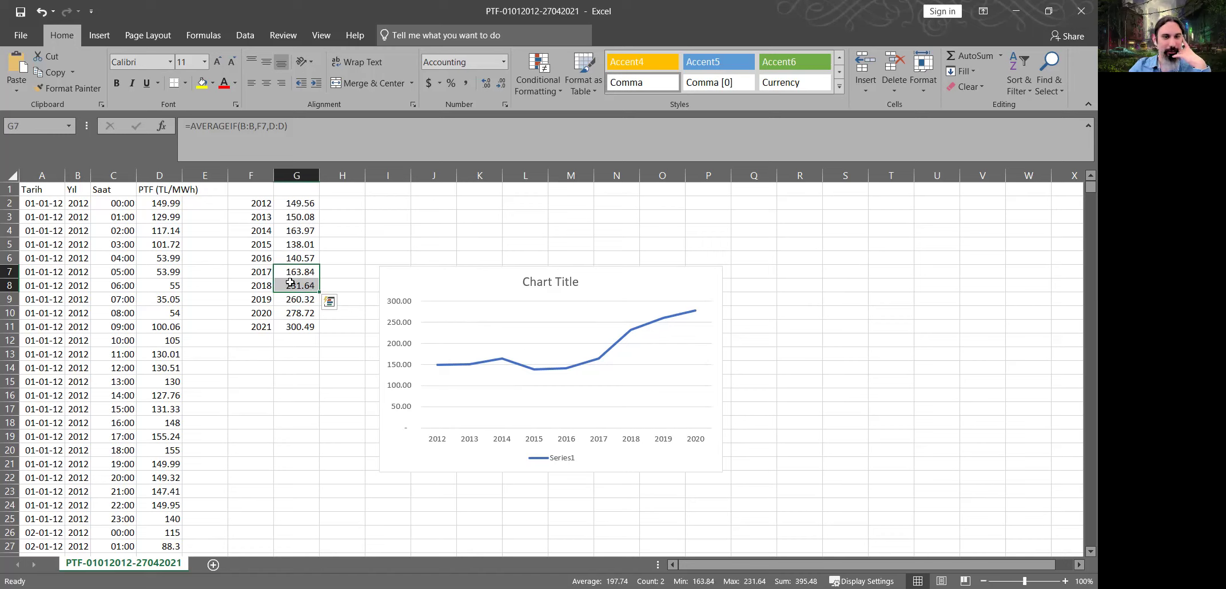
{"action": "left_click", "coordinate": [296, 284]}
{"action": "left_click_drag", "start_coordinate": [302, 284], "coordinate": [353, 328]}
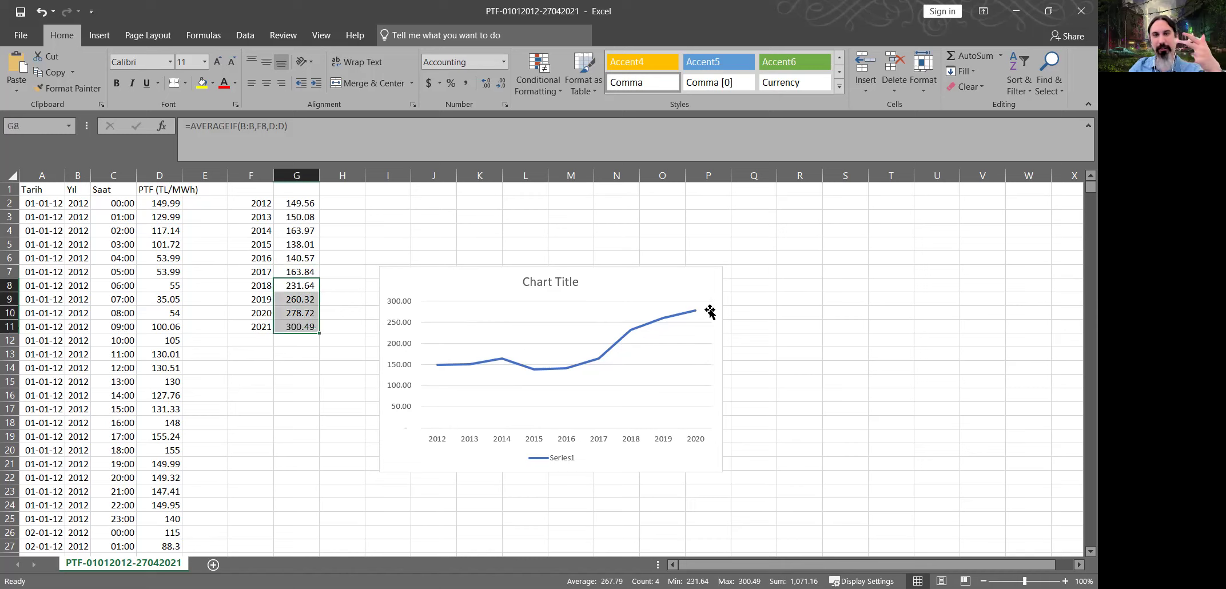
{"action": "left_click", "coordinate": [889, 286]}
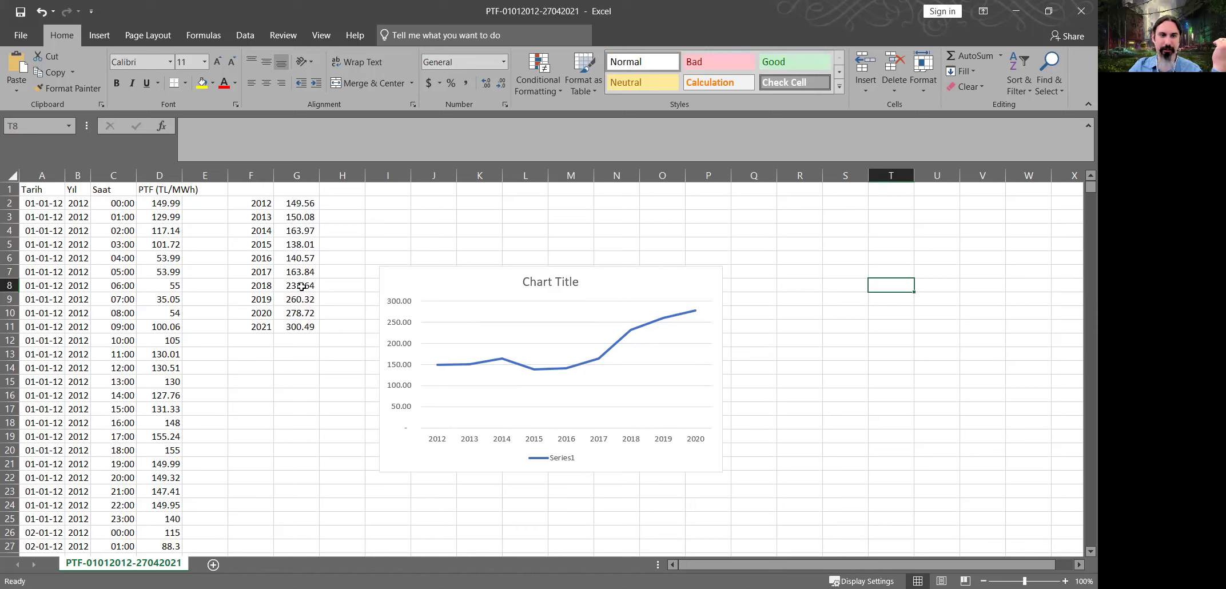
{"action": "left_click", "coordinate": [316, 286]}
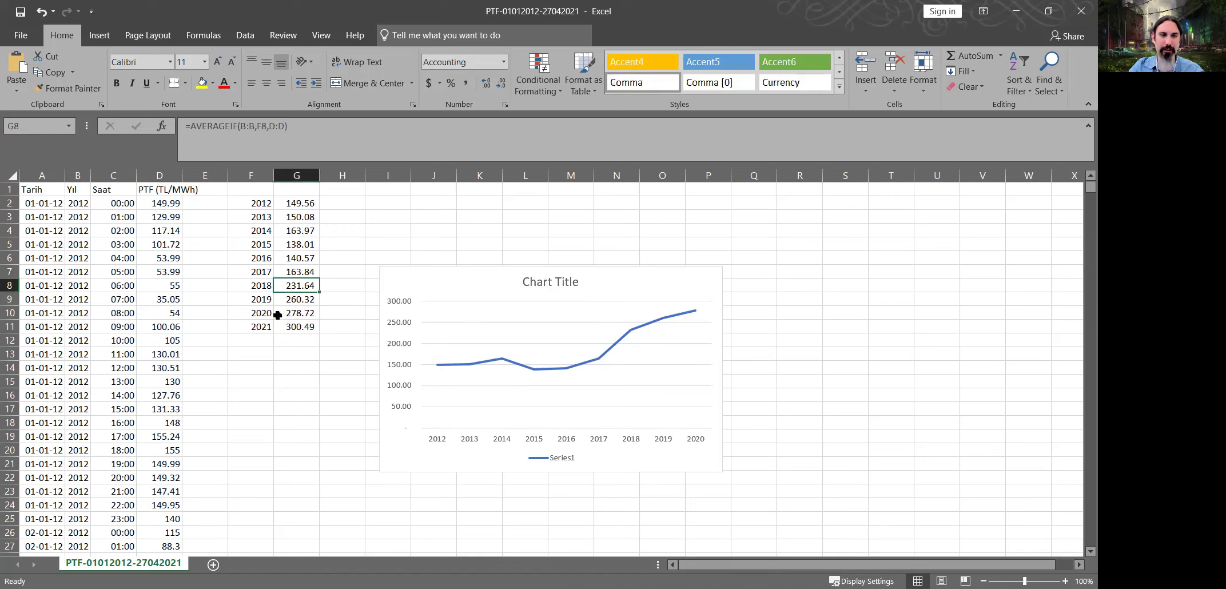
{"action": "left_click_drag", "start_coordinate": [301, 258], "coordinate": [300, 312]}
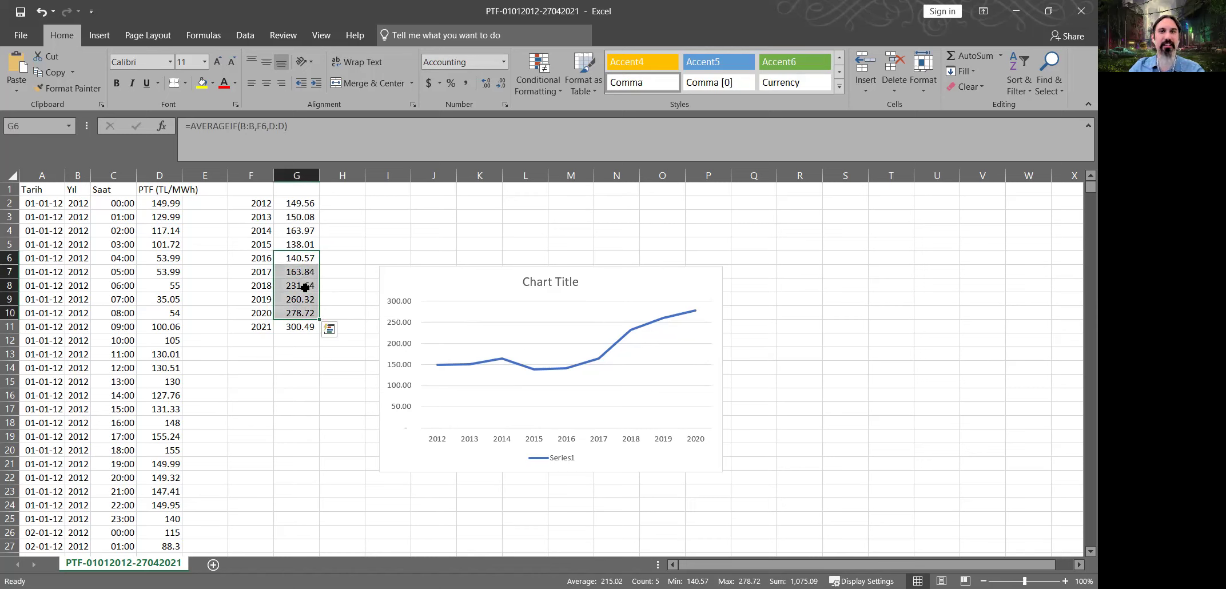
{"action": "left_click", "coordinate": [304, 286]}
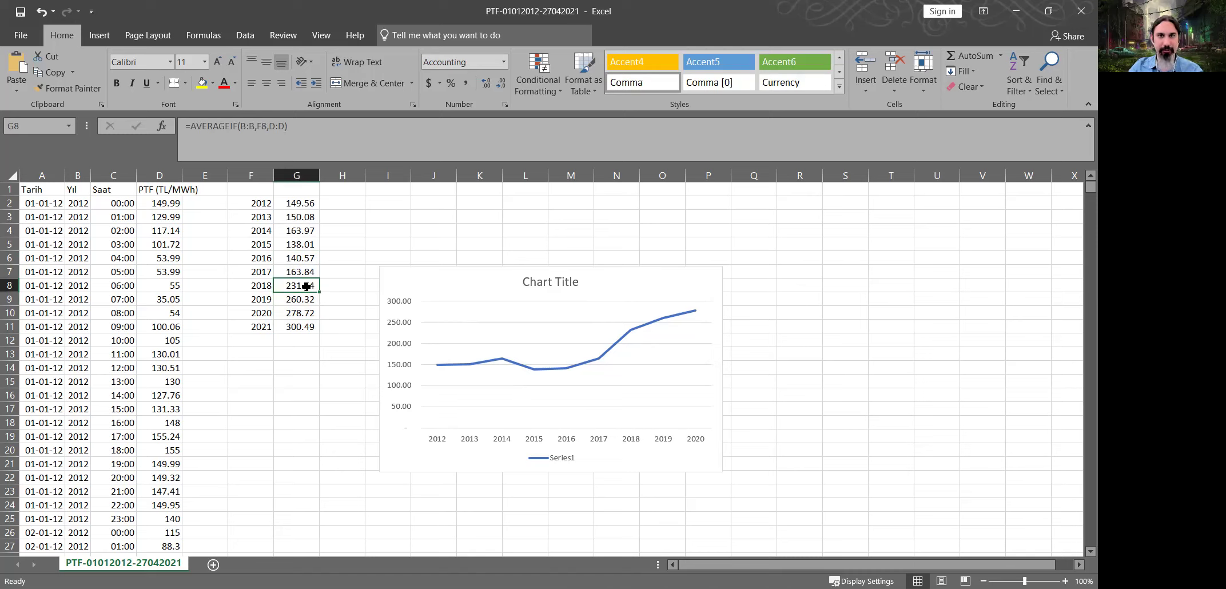
- Review the full set of yearly averages in G2:G11, checking 2012, 2017 and 2018 individually
{"action": "left_click", "coordinate": [300, 203]}
{"action": "left_click_drag", "start_coordinate": [320, 210], "coordinate": [305, 329]}
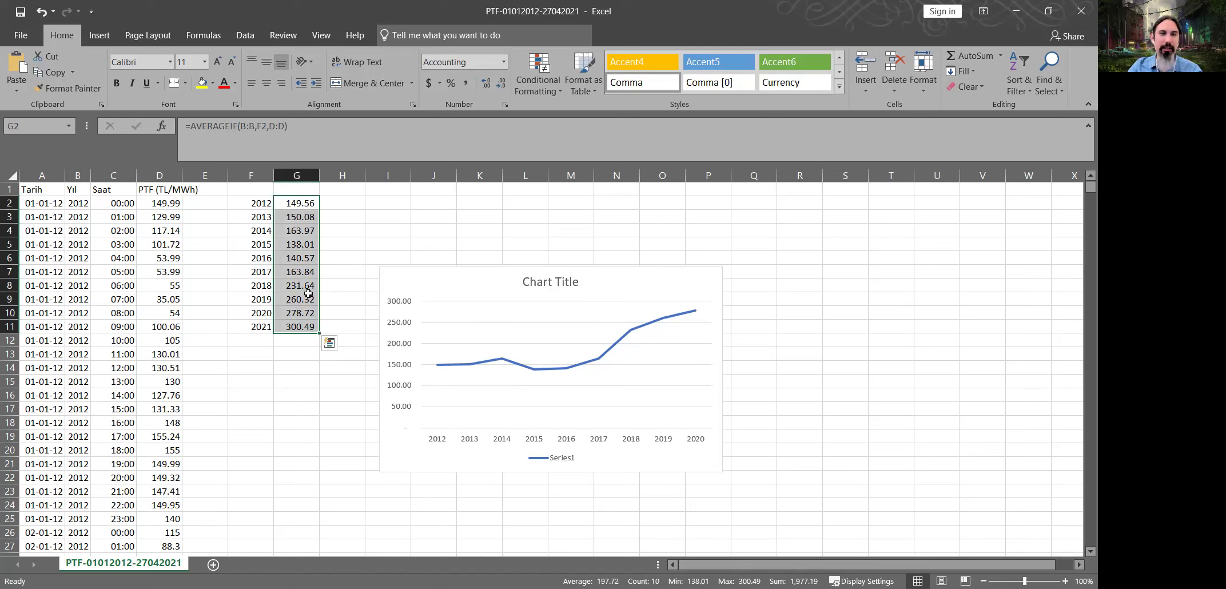
{"action": "left_click", "coordinate": [302, 275]}
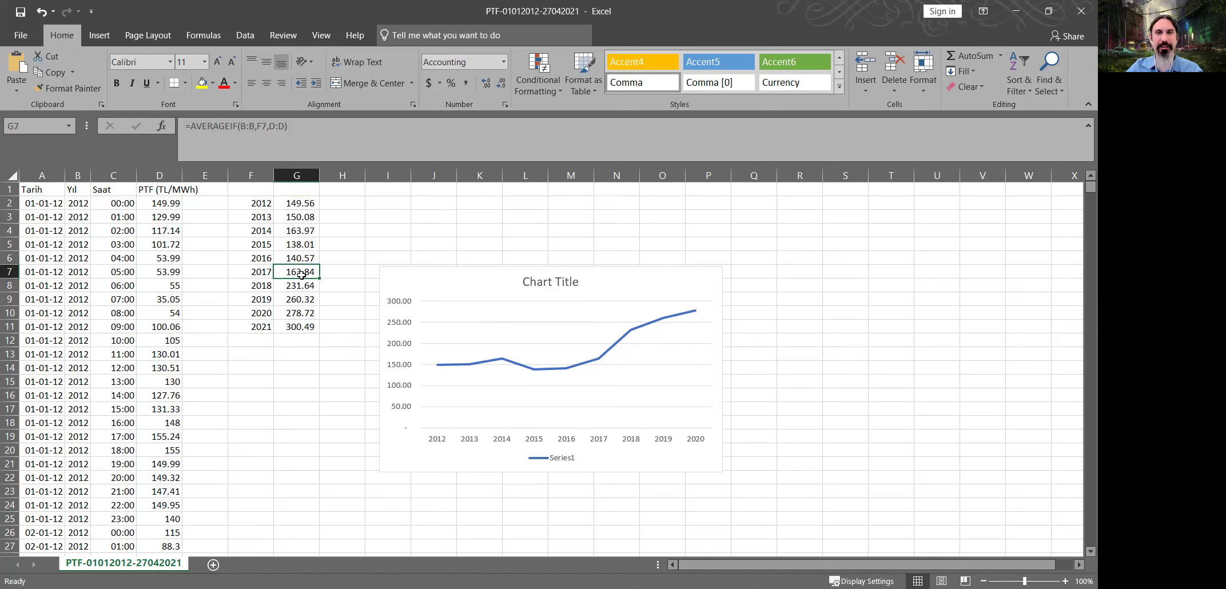
{"action": "left_click", "coordinate": [305, 204]}
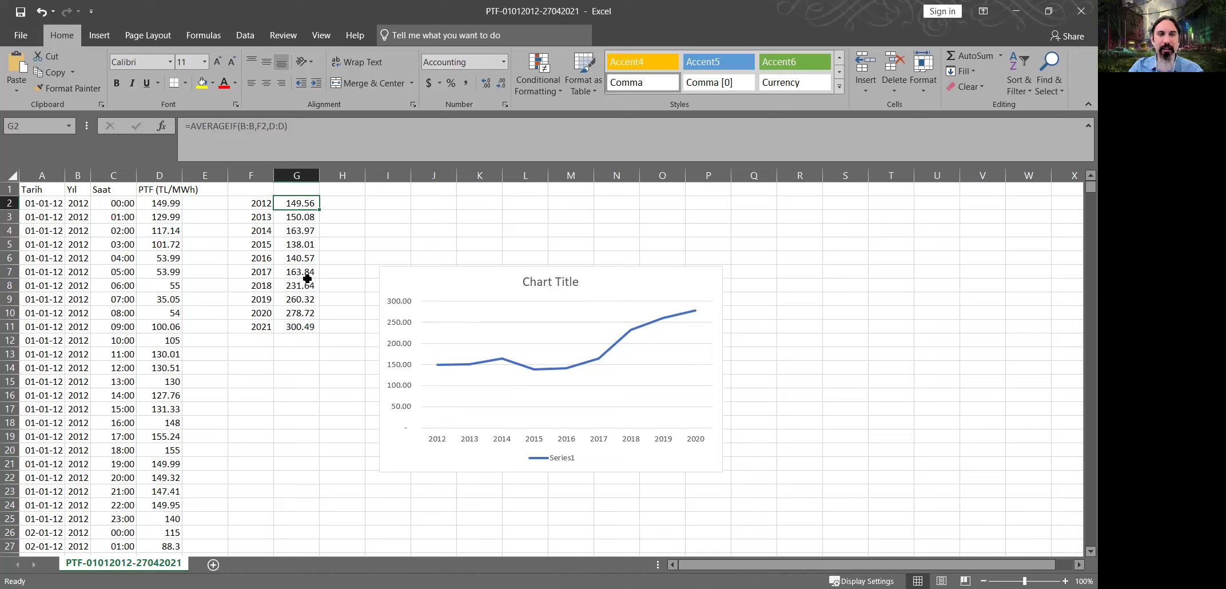
{"action": "left_click_drag", "start_coordinate": [303, 273], "coordinate": [302, 286]}
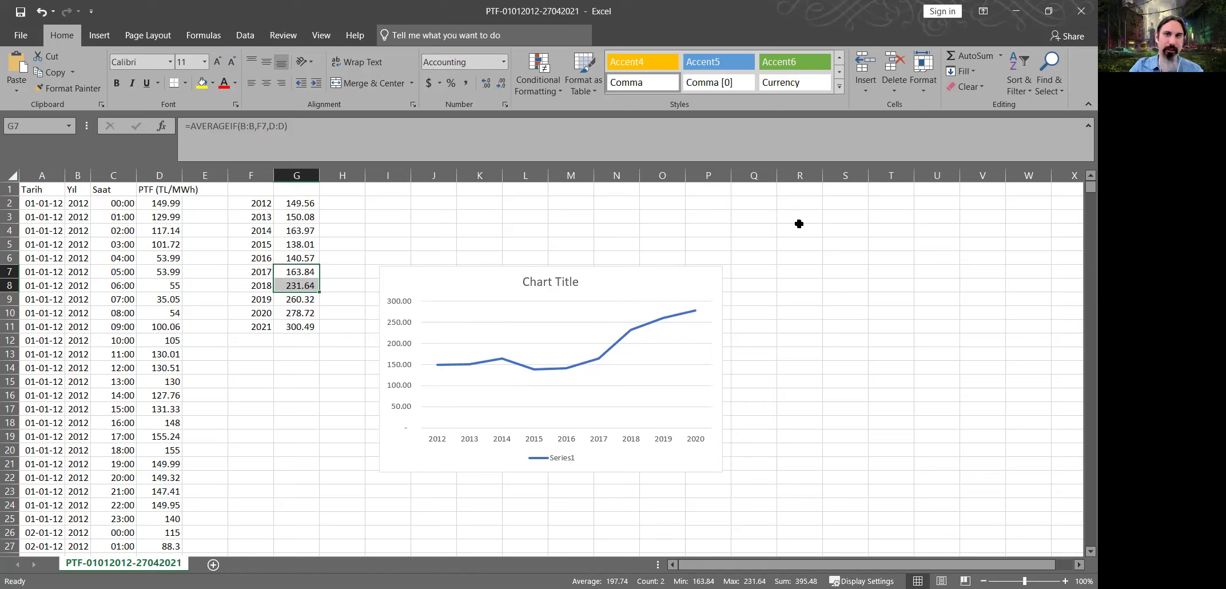
{"action": "left_click", "coordinate": [299, 284]}
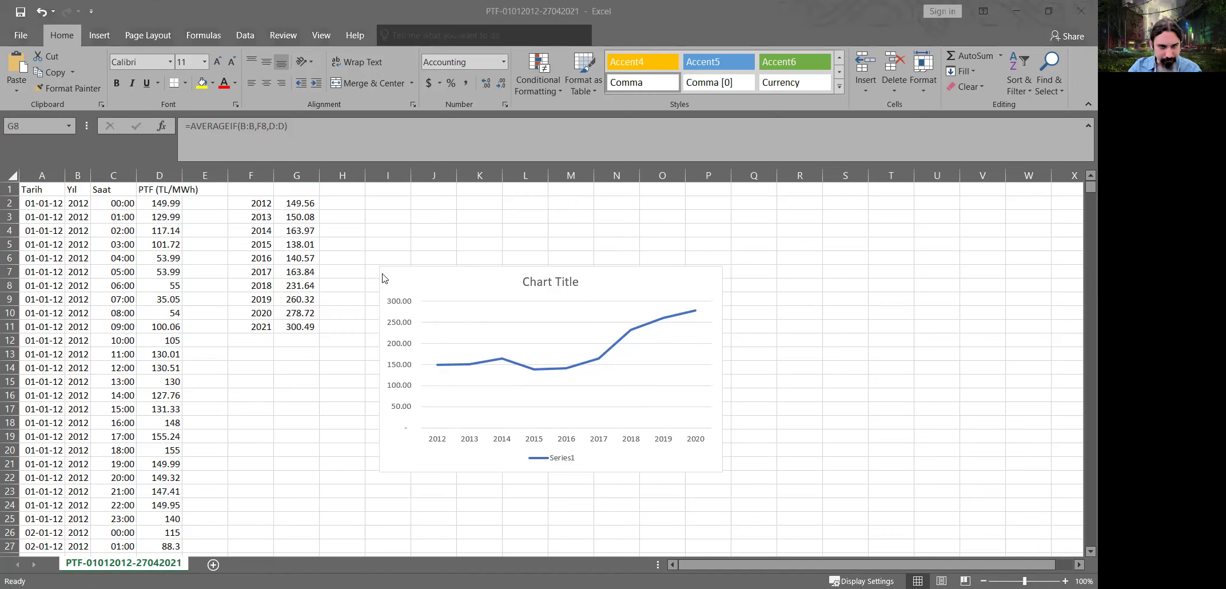
{"action": "left_click", "coordinate": [301, 288]}
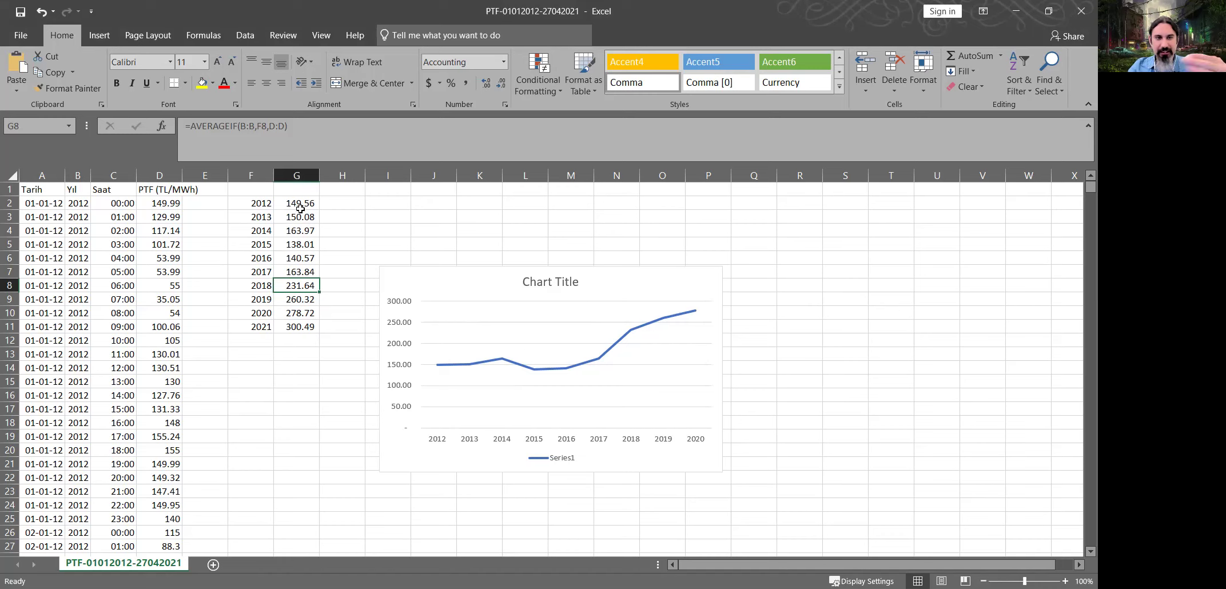
{"action": "key", "text": "ctrl+Up"}
{"action": "key", "text": "ctrl+shift+Down"}
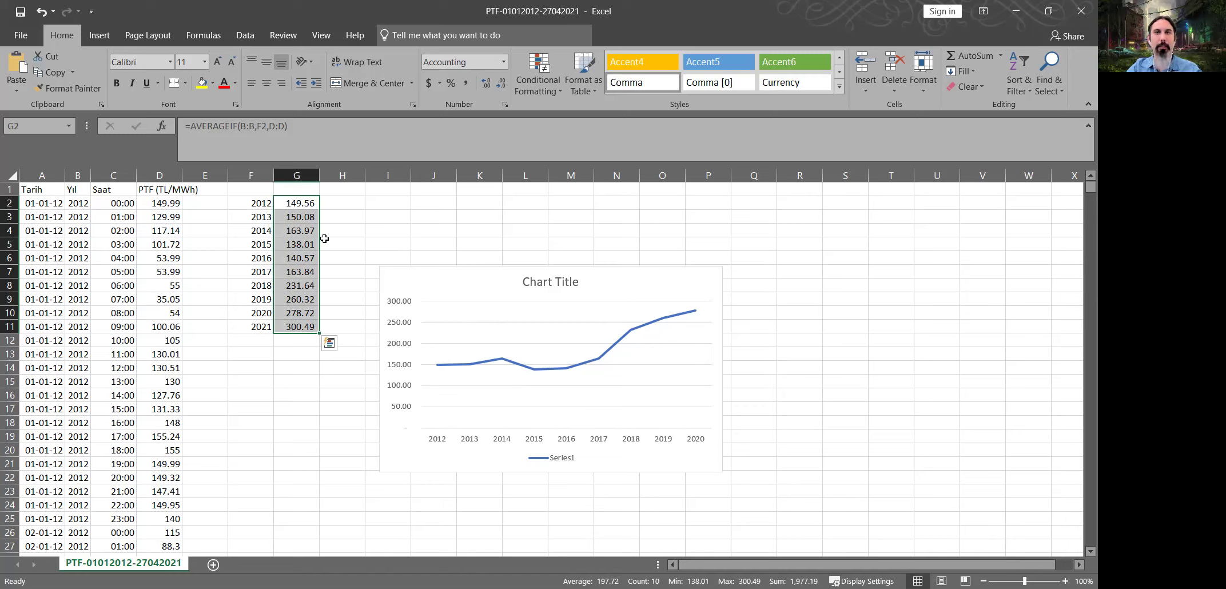
{"action": "key", "text": "Down"}
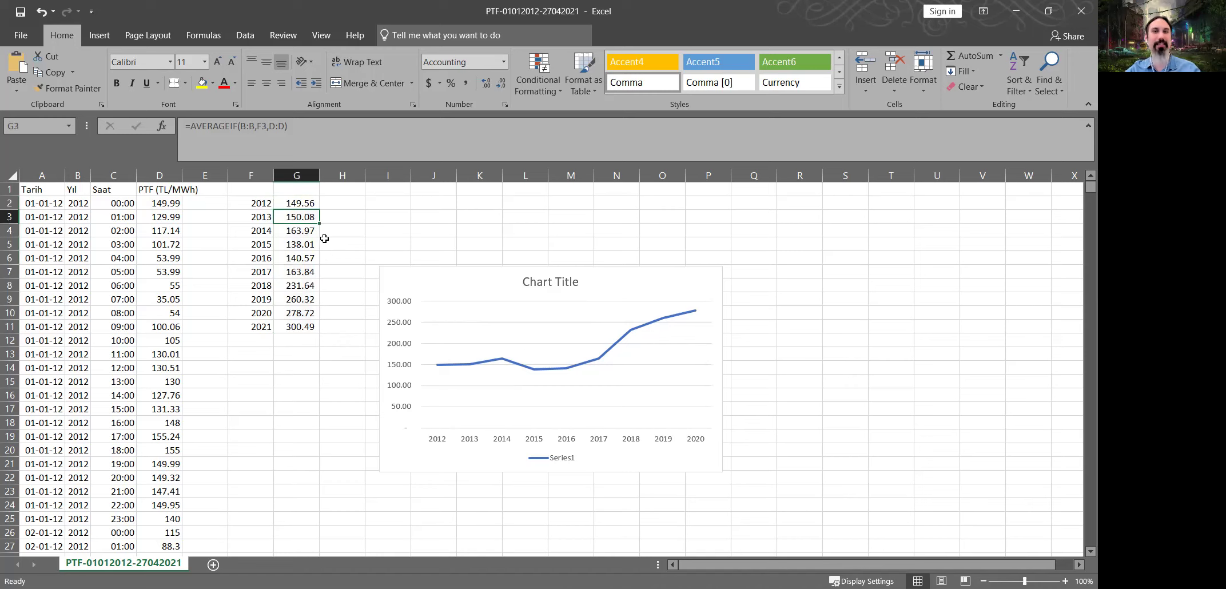
{"action": "key", "text": "Down"}
{"action": "key", "text": "Down"}
{"action": "key", "text": "Down"}
{"action": "key", "text": "Down"}
{"action": "key", "text": "Down"}
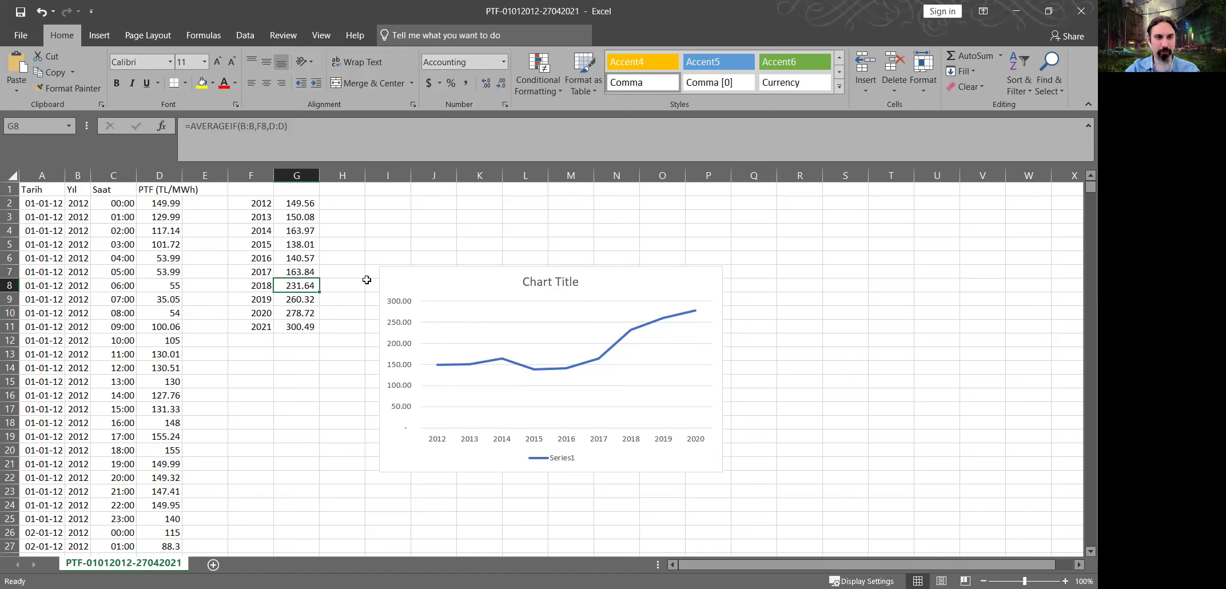
- Try to insert a chart of all hourly prices in the PTF (TL/MWh) column, and close the program window
{"action": "left_click", "coordinate": [166, 175]}
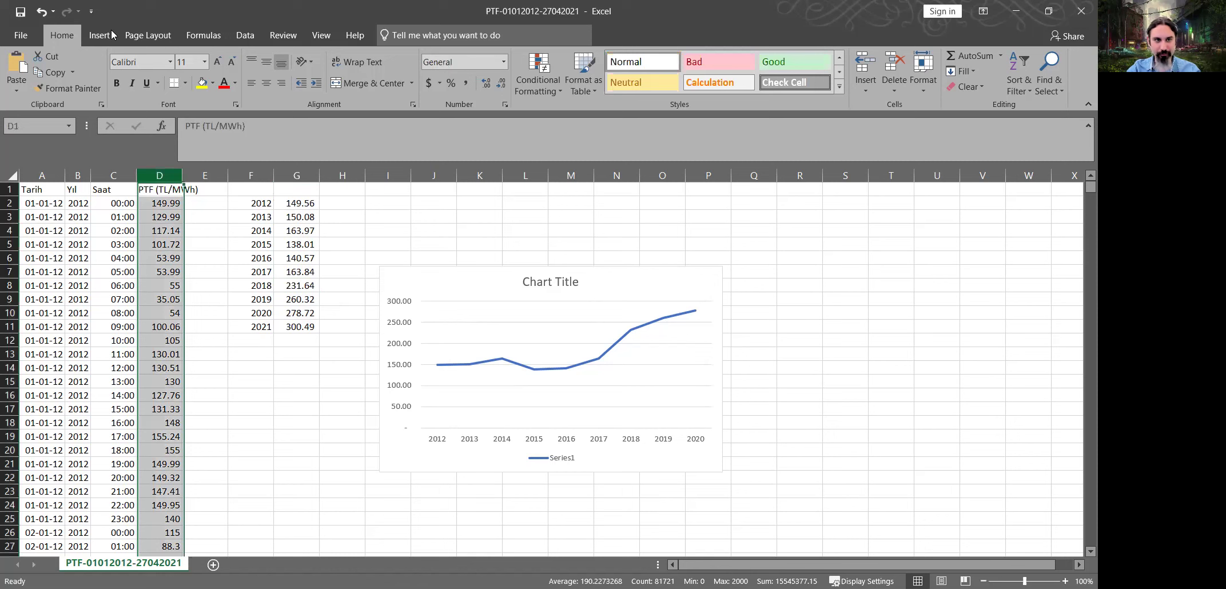
{"action": "left_click", "coordinate": [111, 34]}
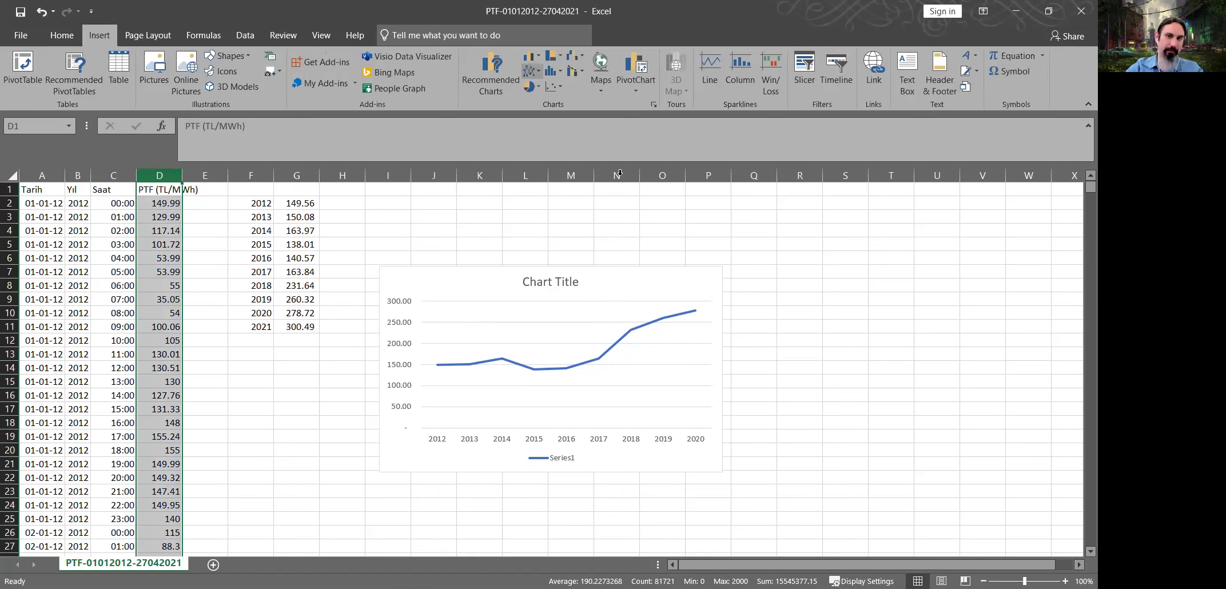
{"action": "left_click", "coordinate": [529, 67]}
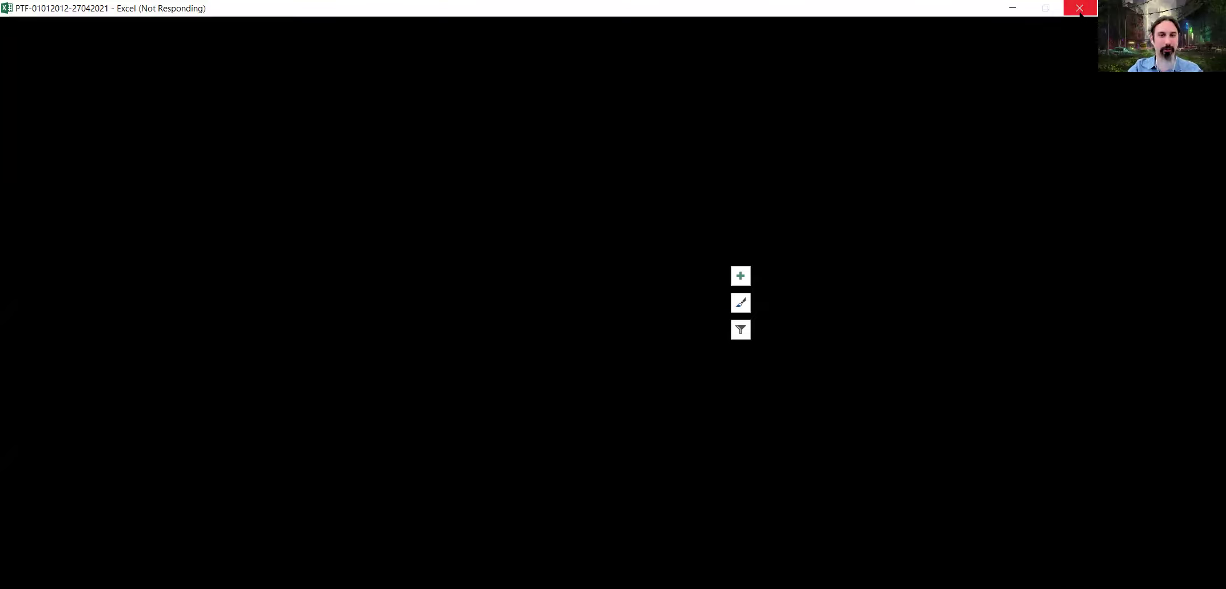
{"action": "left_click", "coordinate": [1080, 9]}
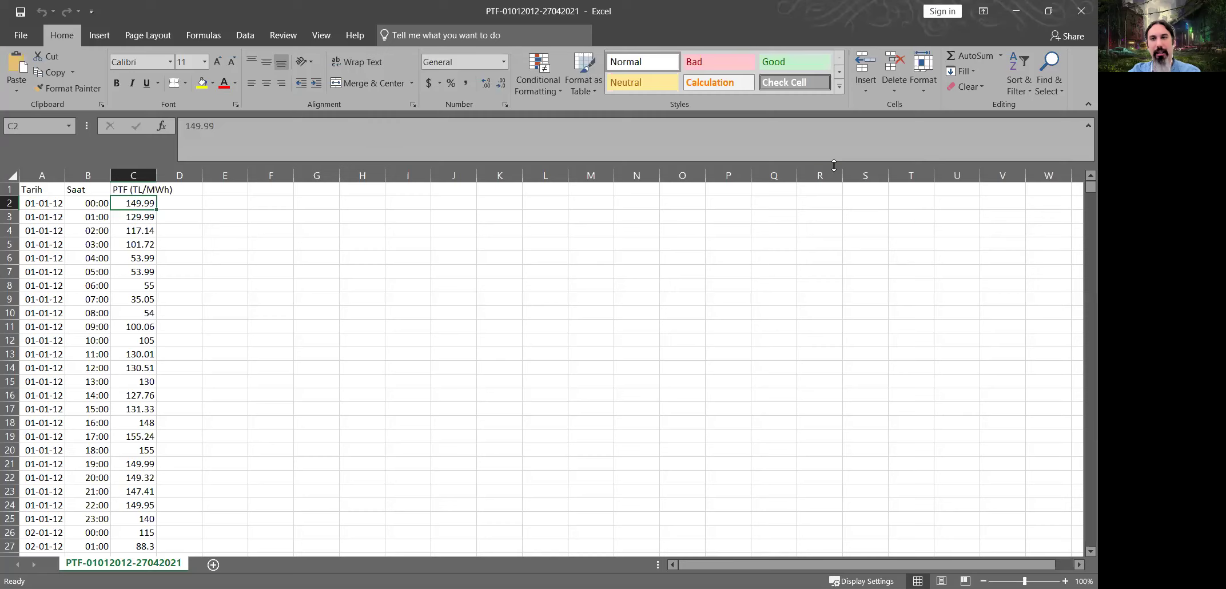
{"action": "left_click_drag", "start_coordinate": [181, 209], "coordinate": [326, 284]}
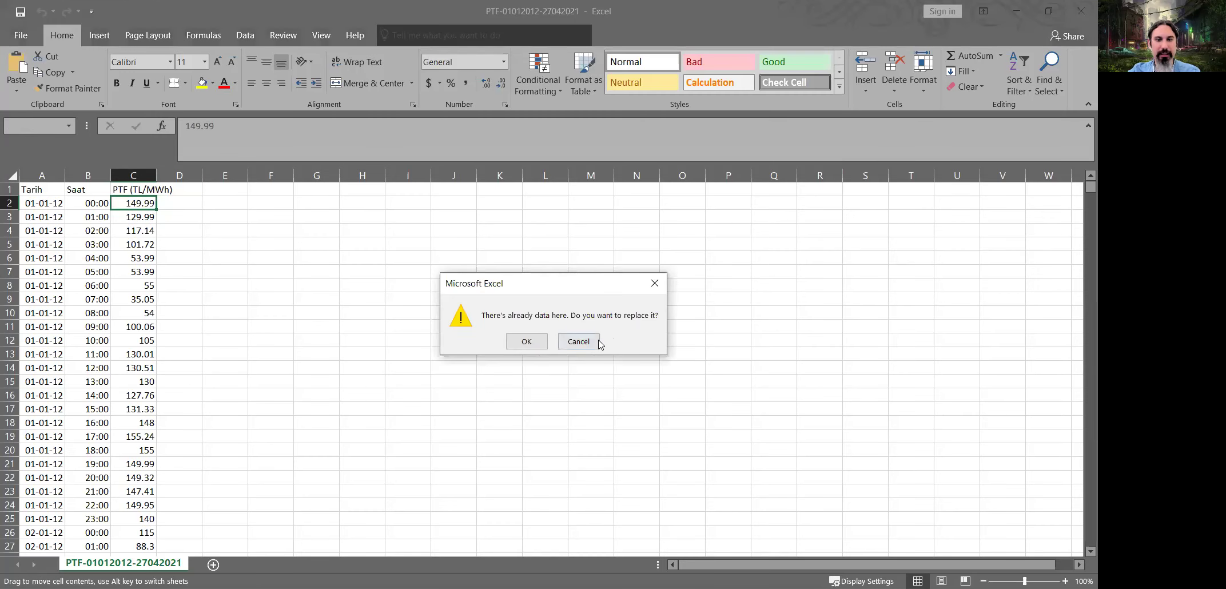
{"action": "left_click", "coordinate": [595, 342]}
{"action": "left_click", "coordinate": [154, 243]}
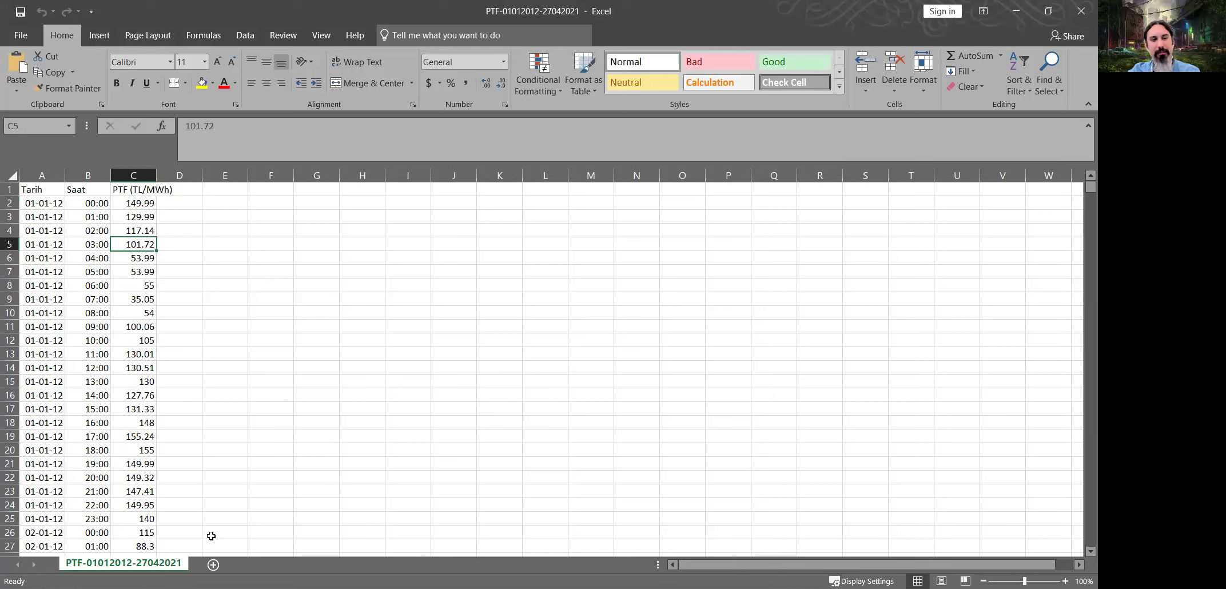
- Add a new worksheet after the PTF data sheet and make it the active sheet
{"action": "left_click", "coordinate": [213, 564]}
{"action": "left_click", "coordinate": [123, 563]}
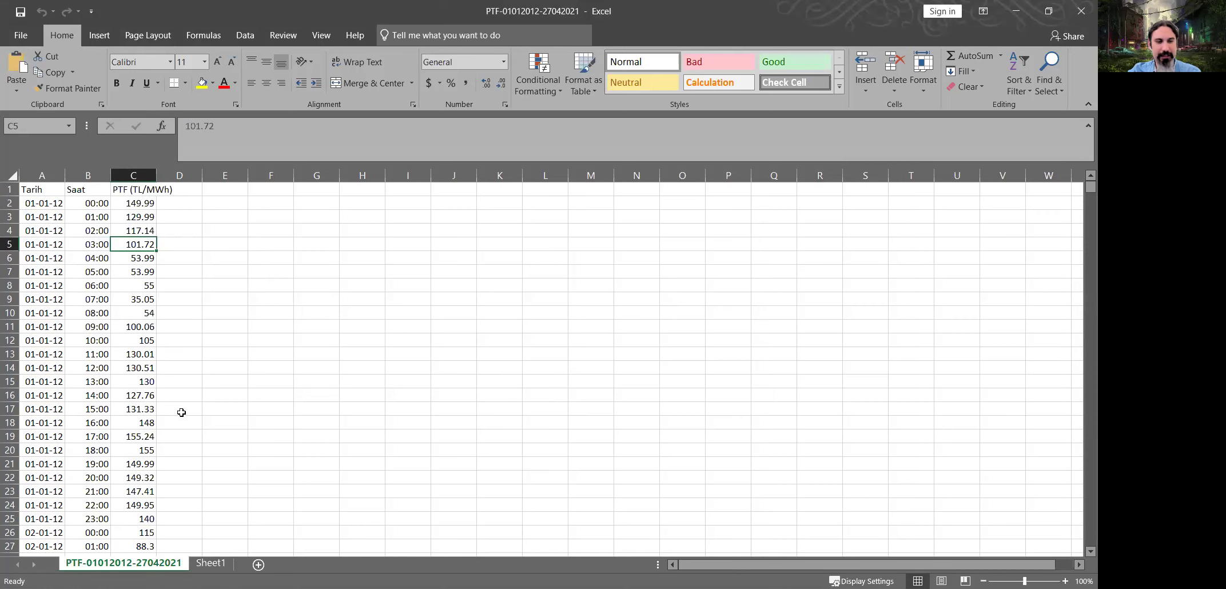
{"action": "left_click", "coordinate": [211, 563]}
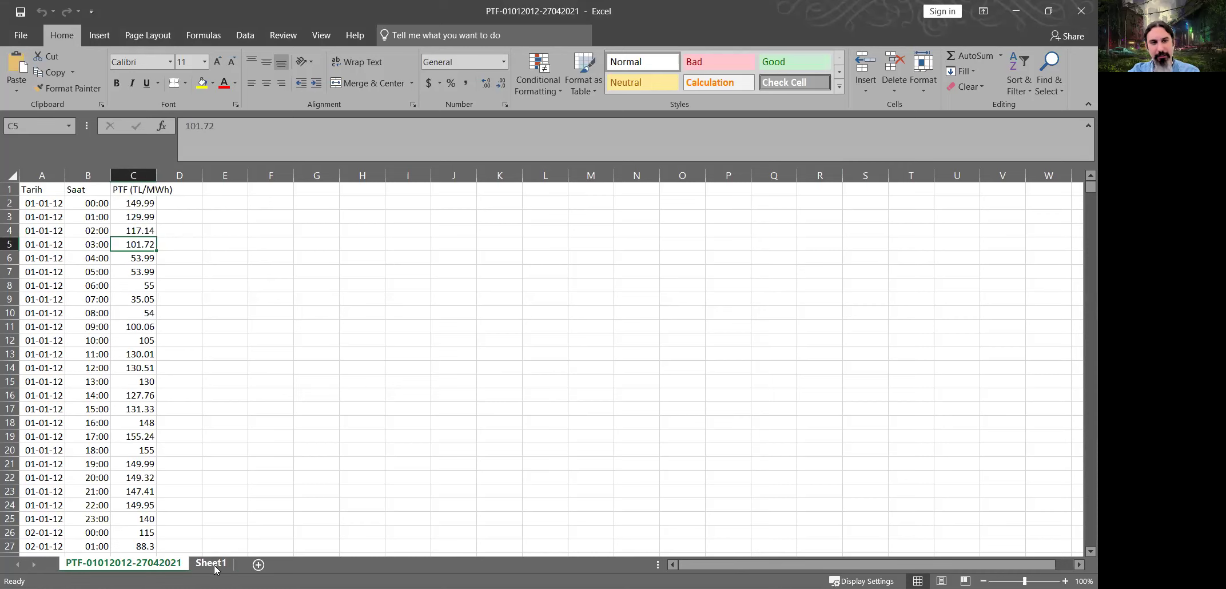
{"action": "left_click", "coordinate": [100, 37]}
{"action": "left_click", "coordinate": [9, 65]}
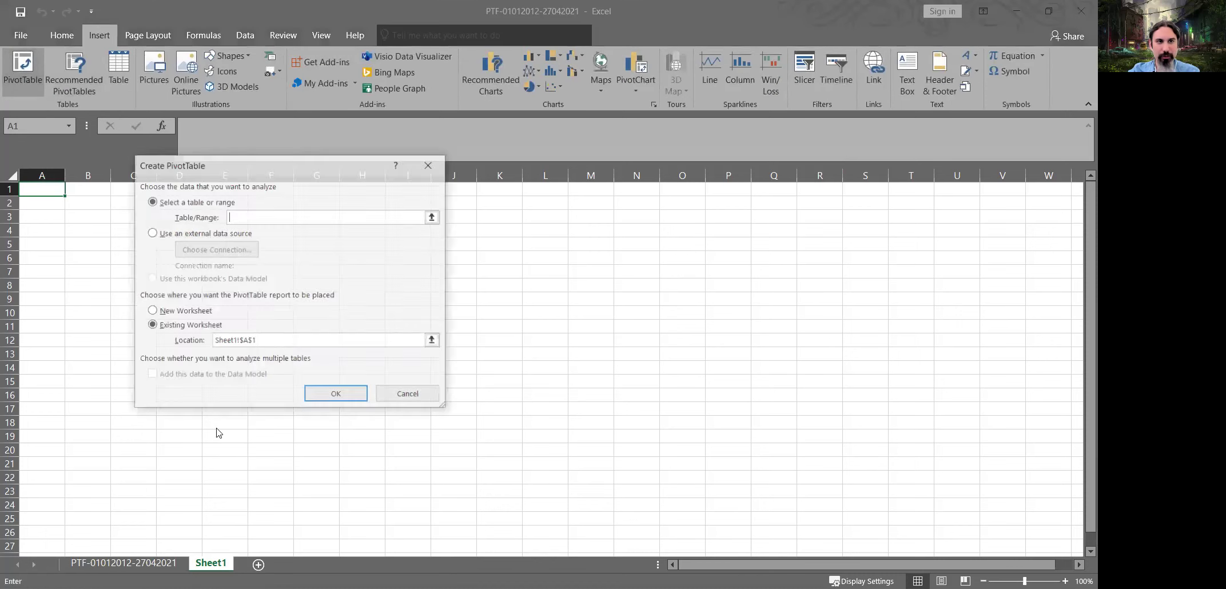
{"action": "left_click", "coordinate": [161, 566]}
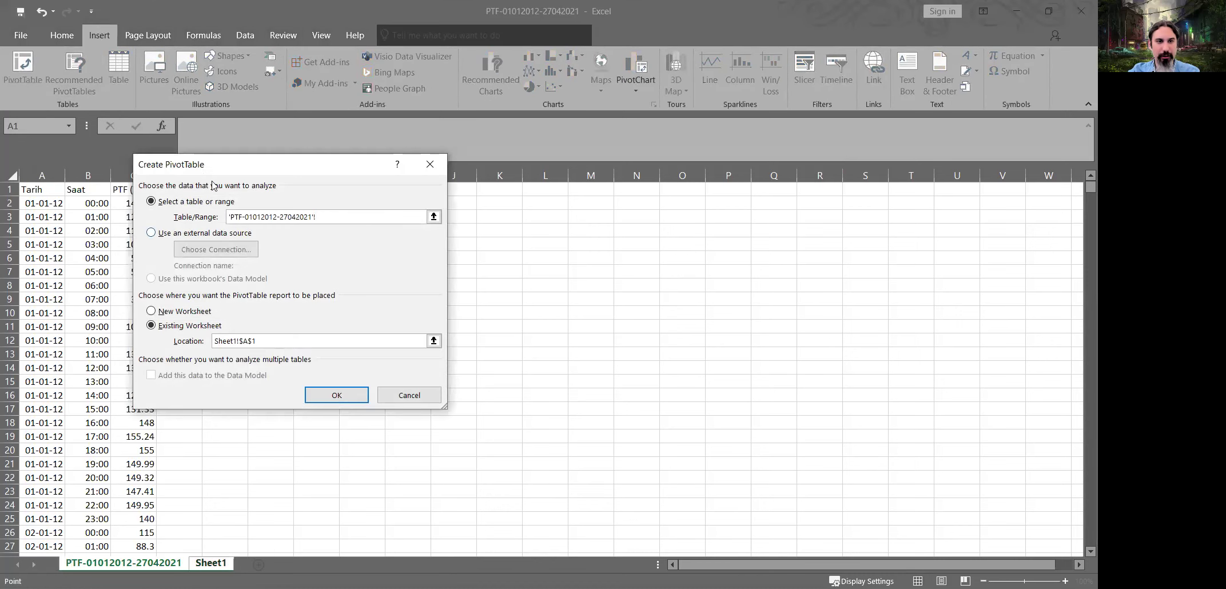
{"action": "left_click", "coordinate": [42, 189]}
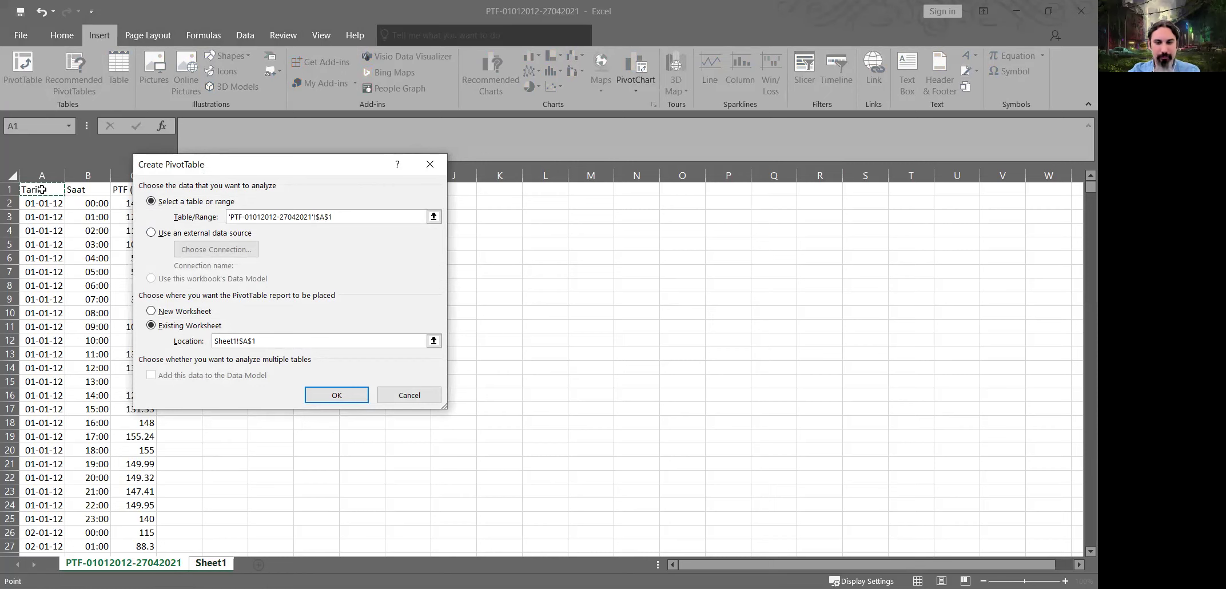
{"action": "key", "text": "ctrl+shift+Right"}
{"action": "key", "text": "ctrl+shift+Down"}
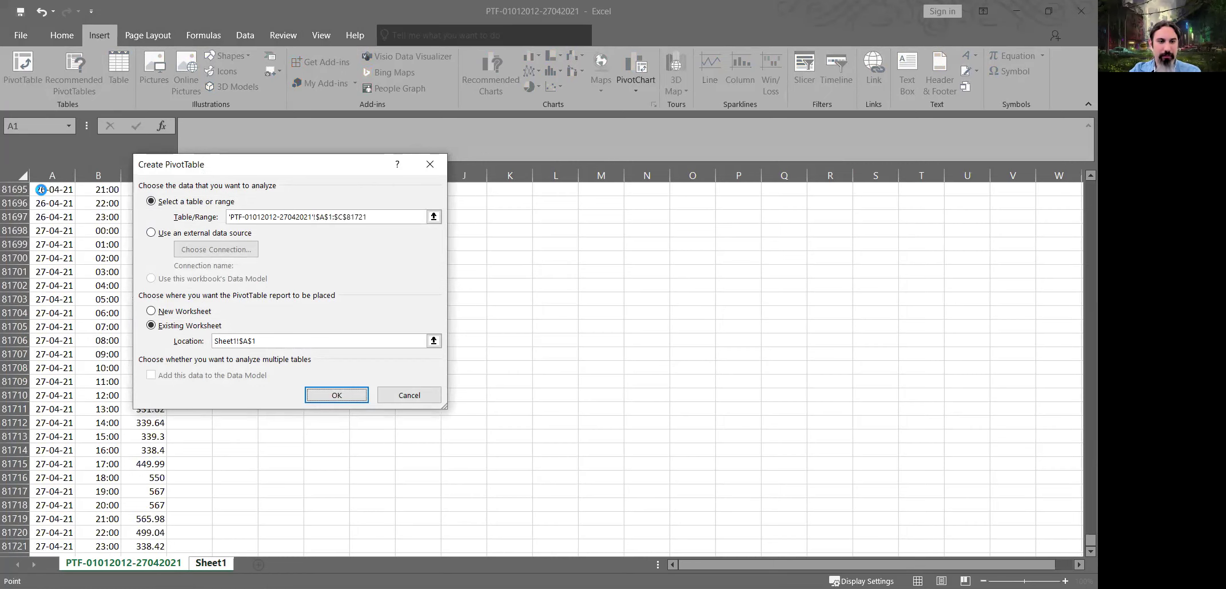
{"action": "key", "text": "Return"}
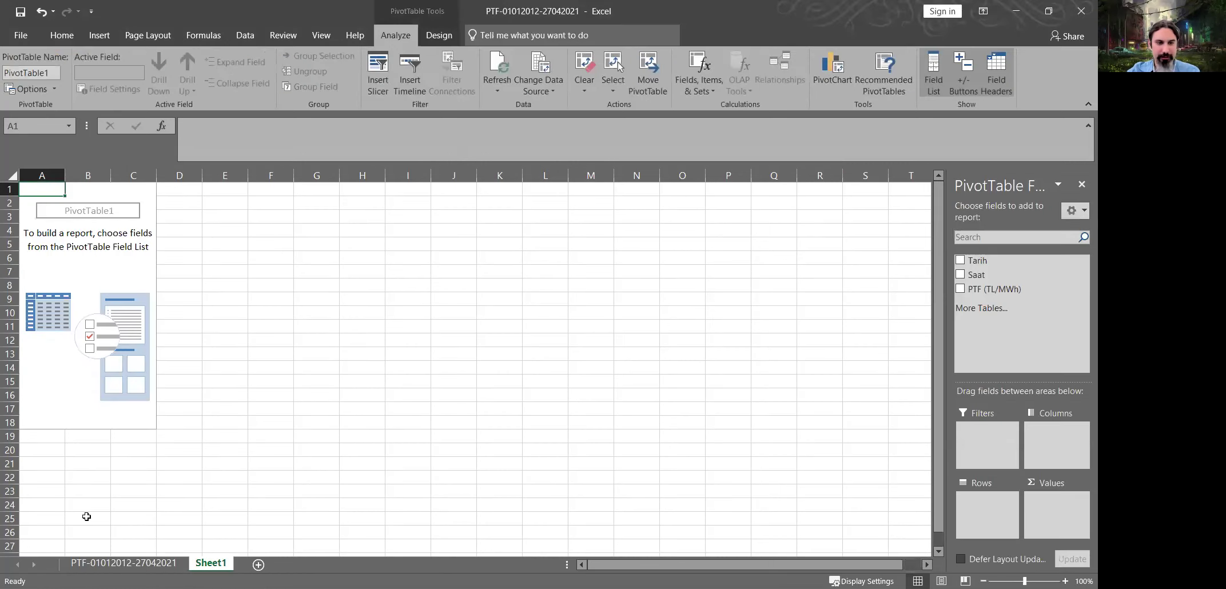
{"action": "left_click", "coordinate": [123, 562]}
{"action": "left_click", "coordinate": [112, 243]}
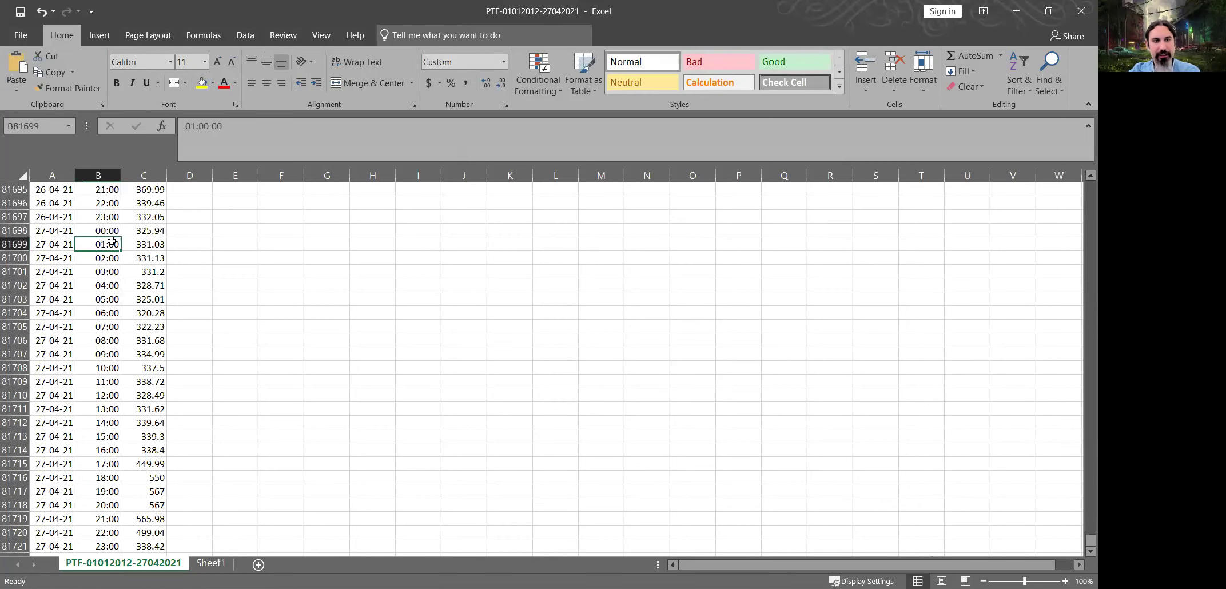
{"action": "key", "text": "ctrl+Up"}
{"action": "left_click", "coordinate": [88, 175]}
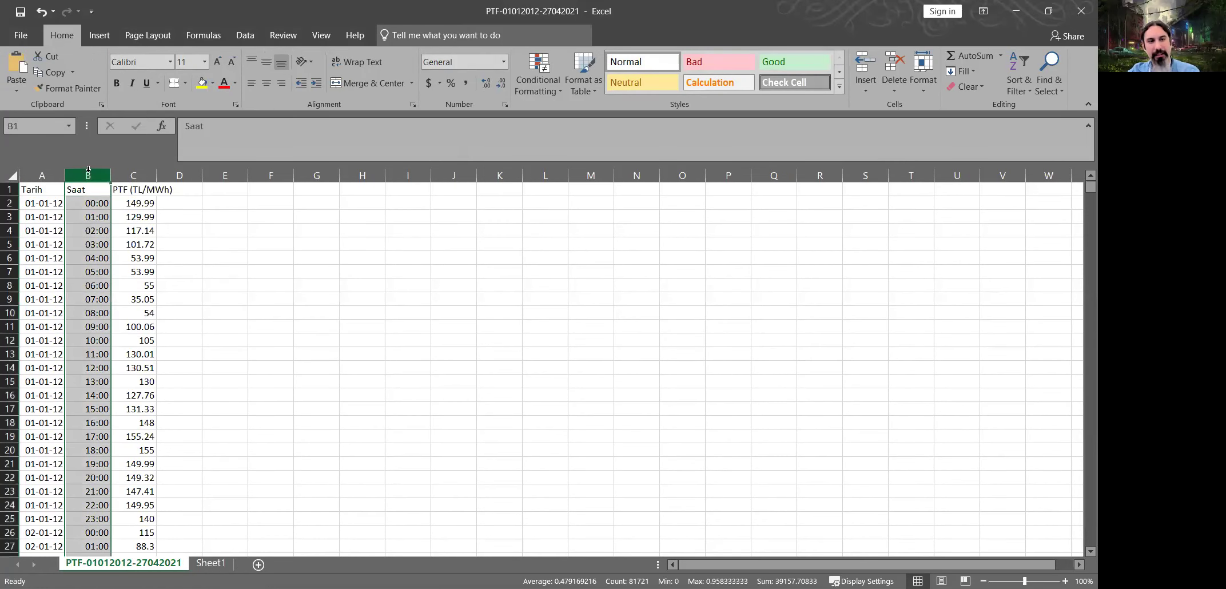
{"action": "key", "text": "ctrl+shift+plus"}
{"action": "left_click", "coordinate": [85, 190]}
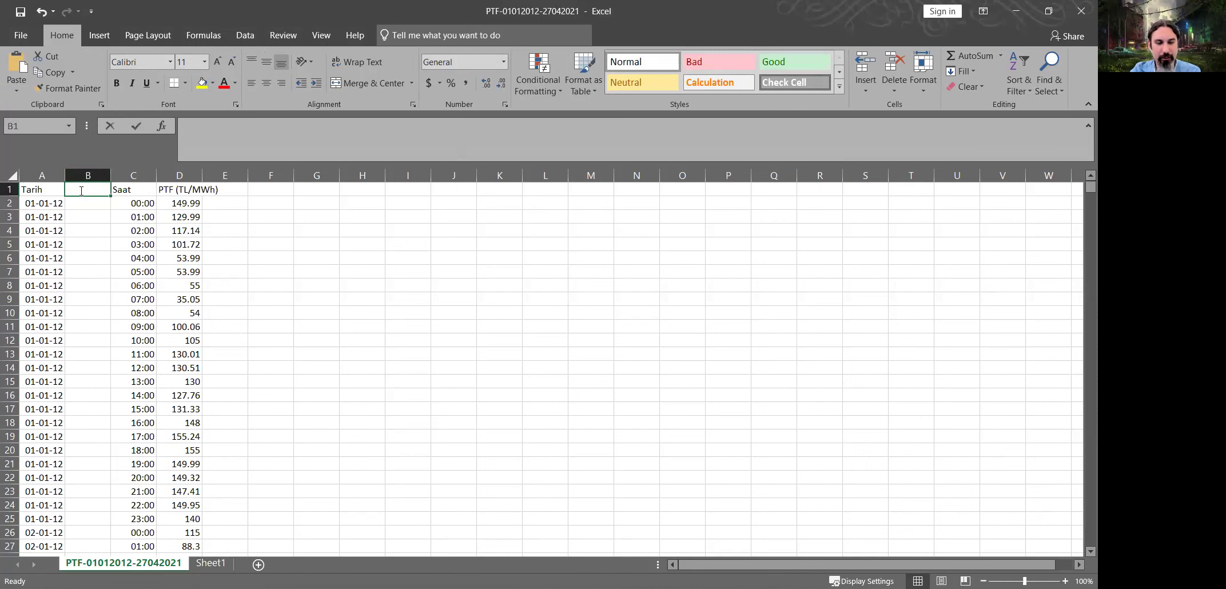
{"action": "type", "text": "Yıl"}
{"action": "key", "text": "Return"}
{"action": "left_click", "coordinate": [133, 173]}
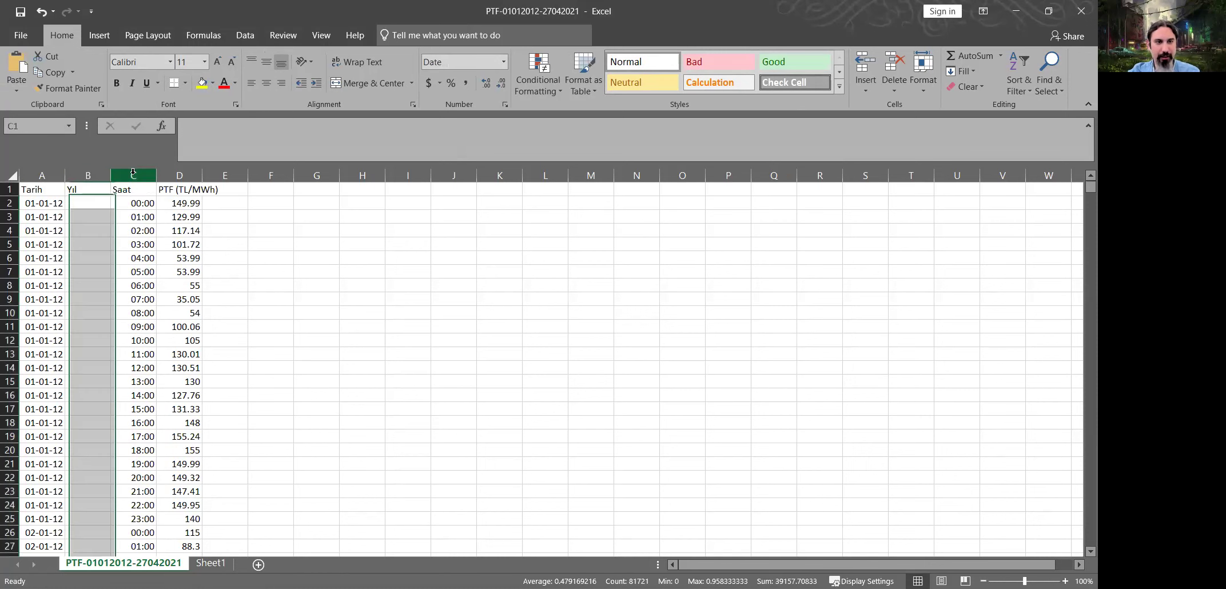
{"action": "key", "text": "ctrl+shift+plus"}
{"action": "left_click", "coordinate": [122, 190]}
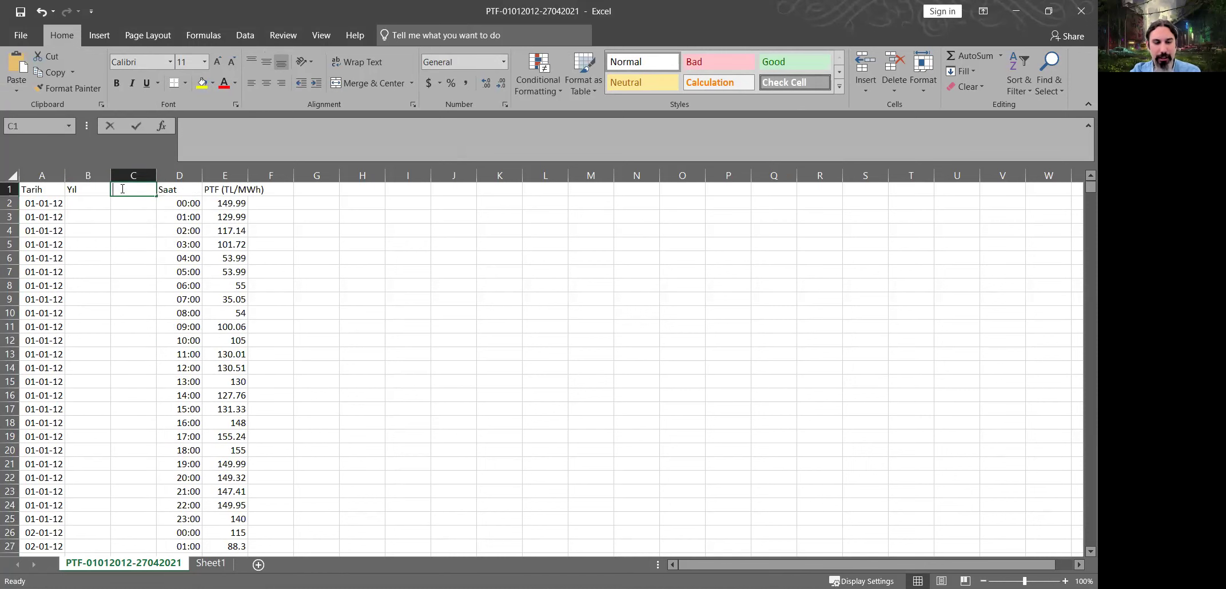
{"action": "type", "text": "Ay"}
{"action": "key", "text": "Return"}
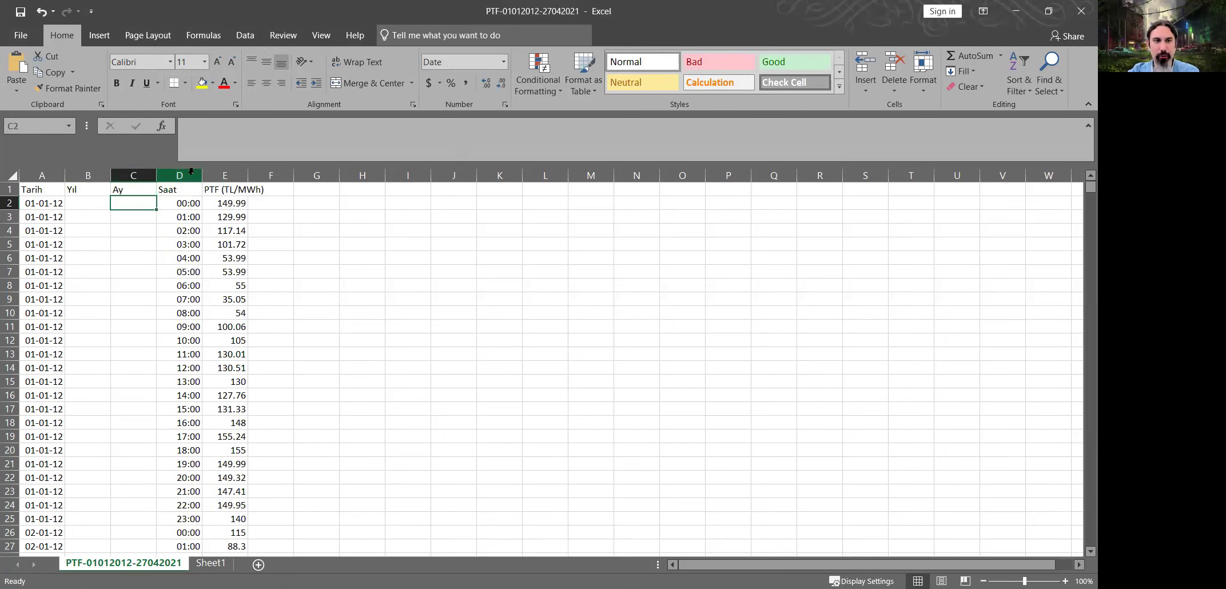
- Insert another column between Ay and Saat and title it Gün in D1
{"action": "left_click", "coordinate": [191, 171]}
{"action": "key", "text": "ctrl+shift+plus"}
{"action": "left_click", "coordinate": [175, 192]}
{"action": "type", "text": "Gün"}
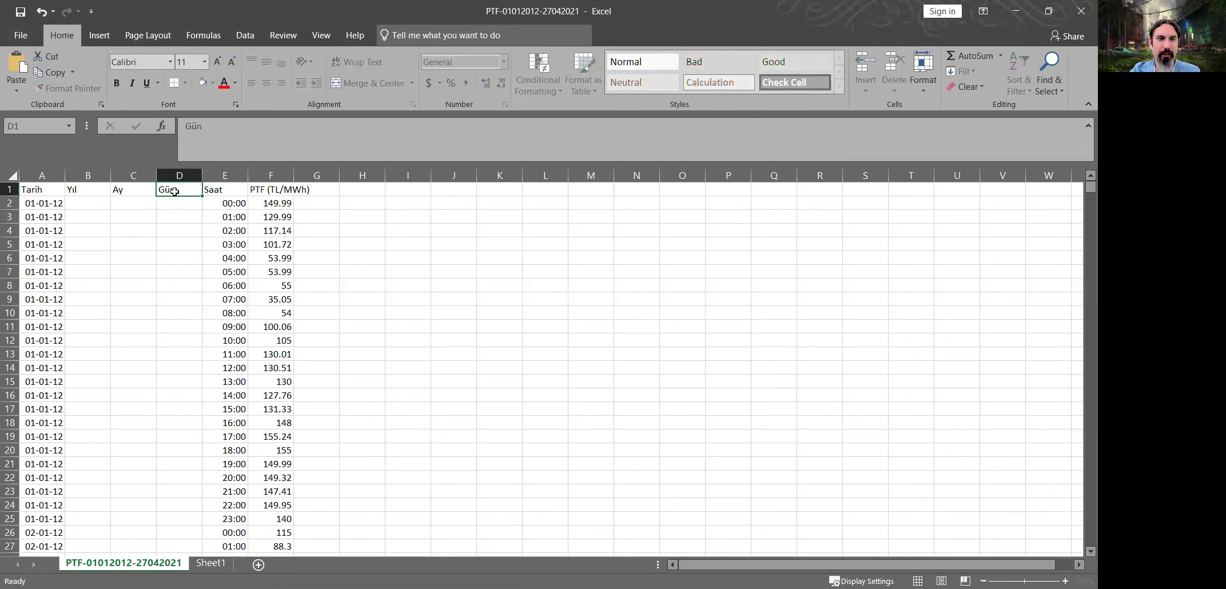
{"action": "key", "text": "Return"}
- Enter =YEAR(A2) in B2 under Yıl and set the cell to the General number format
{"action": "left_click", "coordinate": [106, 199]}
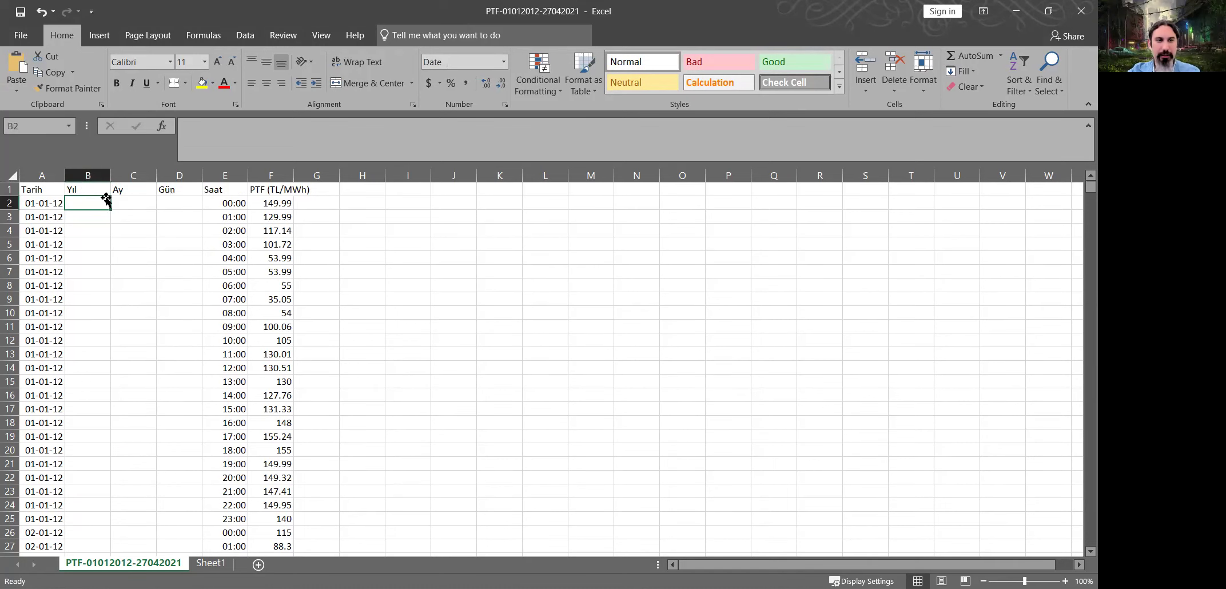
{"action": "type", "text": "=ye"}
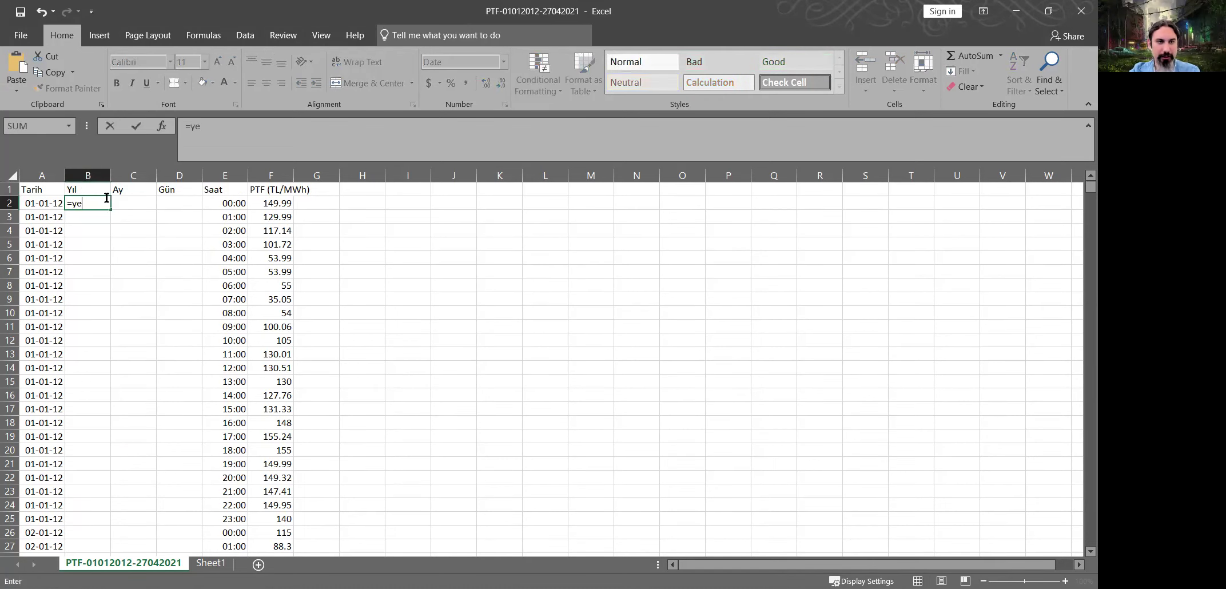
{"action": "type", "text": "ar(a2)"}
{"action": "key", "text": "ctrl+Return"}
{"action": "key", "text": "ctrl+1"}
{"action": "left_click", "coordinate": [126, 177]}
{"action": "key", "text": "Return"}
- Enter =MONTH(A2) in C2 under Ay and set the cell to the General number format
{"action": "left_click", "coordinate": [134, 202]}
{"action": "type", "text": "="}
{"action": "type", "text": "month(a2"}
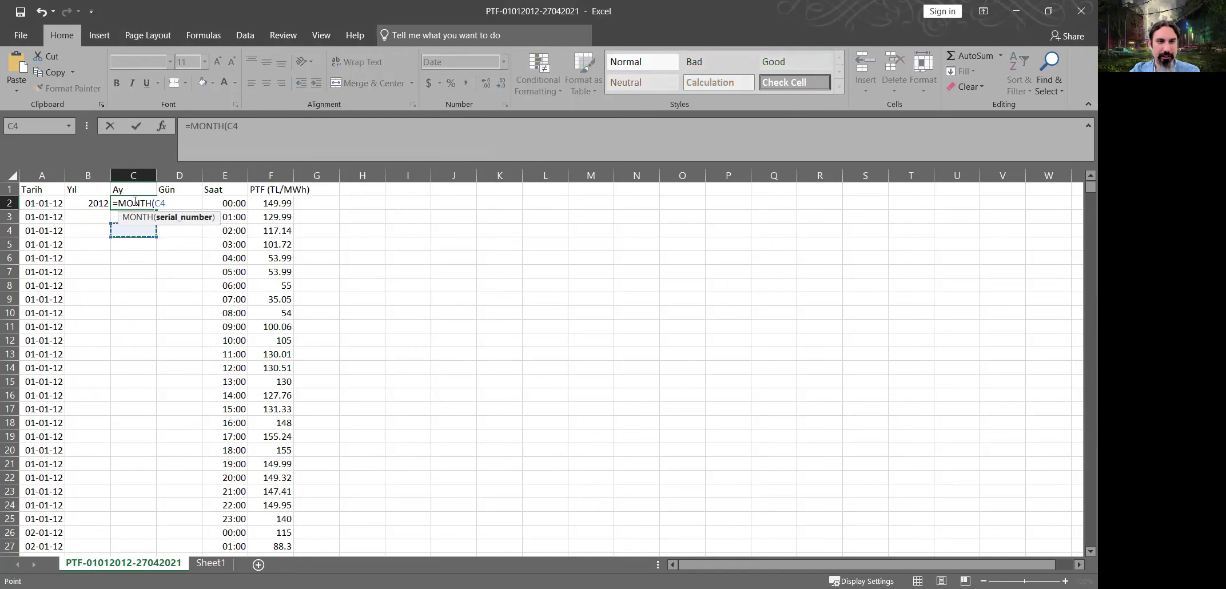
{"action": "key", "text": "Return"}
{"action": "left_click", "coordinate": [134, 201]}
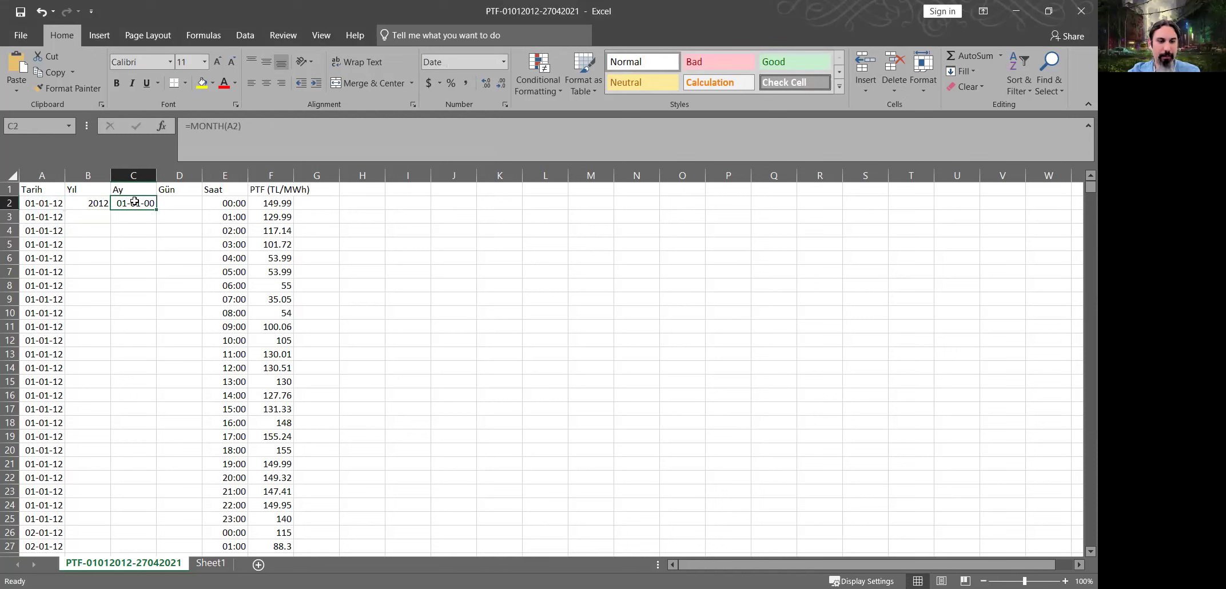
{"action": "key", "text": "ctrl+1"}
{"action": "left_click", "coordinate": [134, 178]}
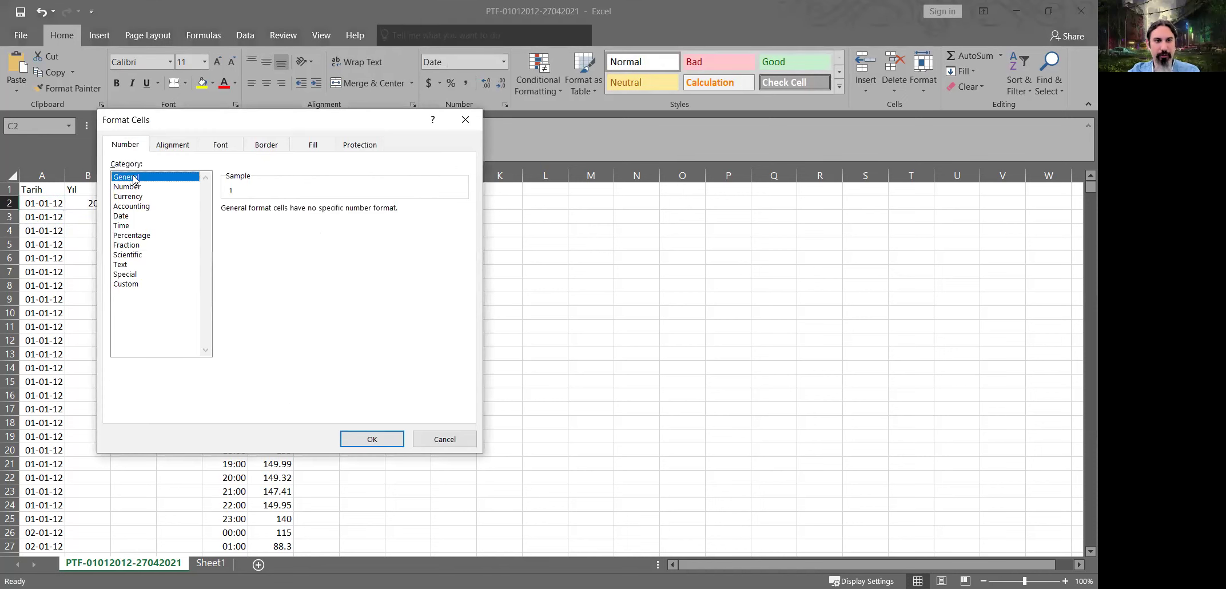
{"action": "key", "text": "Return"}
- Enter =WEEKDAY(A2,11) in D2 under Gün, numbering Monday as 1 through Sunday as 7, and format the cell as General
{"action": "left_click", "coordinate": [177, 203]}
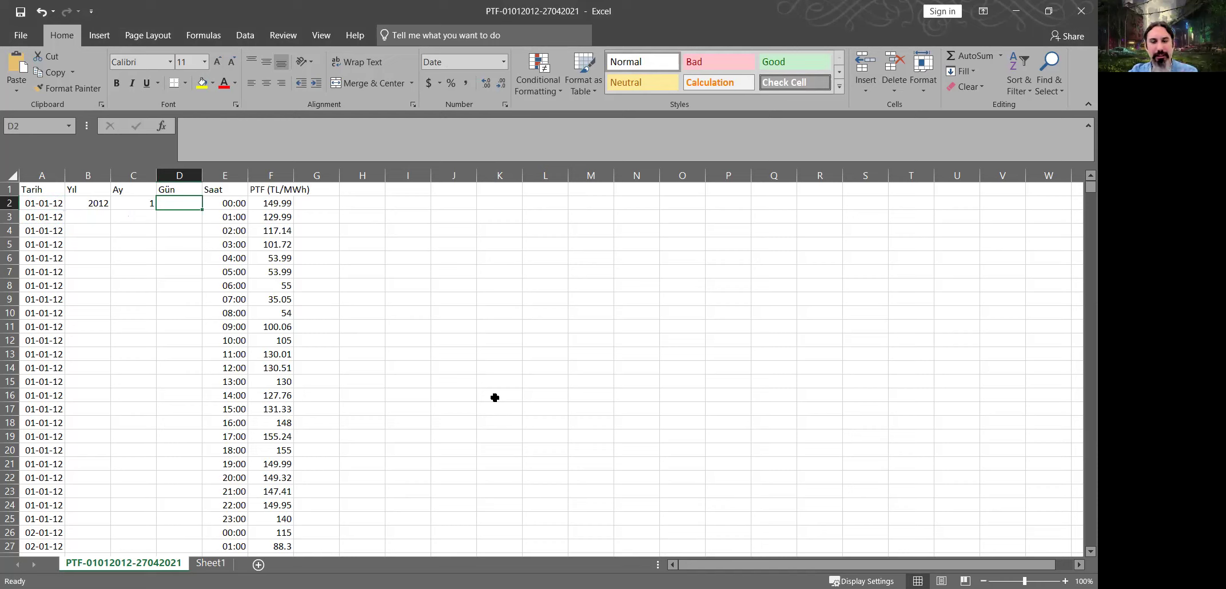
{"action": "type", "text": "="}
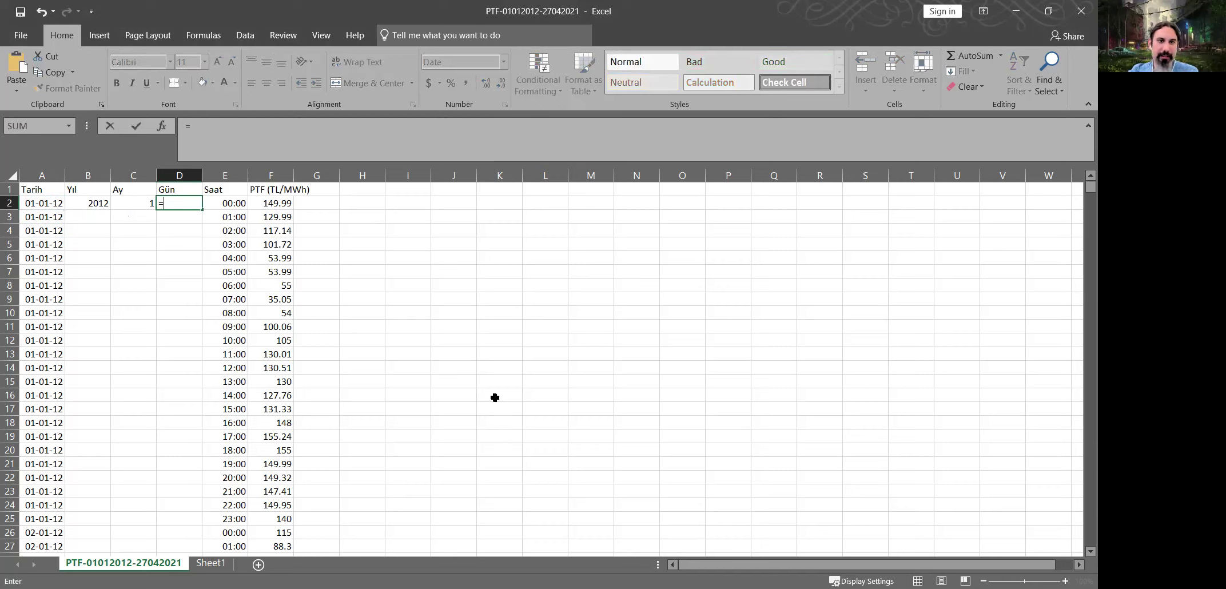
{"action": "type", "text": "WEEKDAY("}
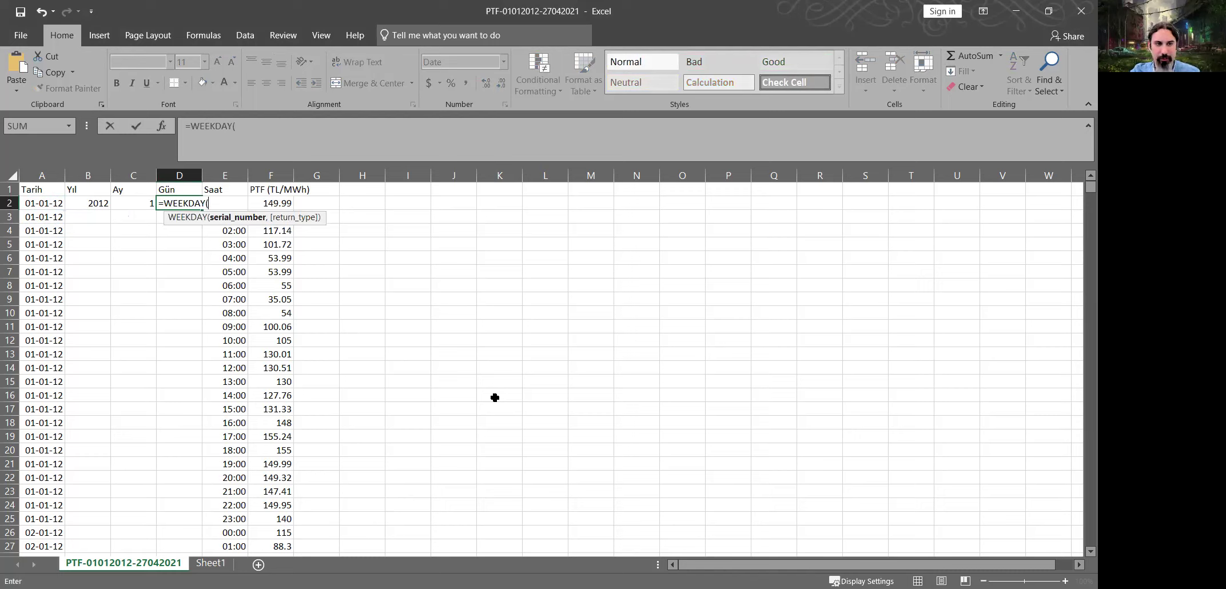
{"action": "key", "text": "Left"}
{"action": "key", "text": "Left"}
{"action": "key", "text": "Left"}
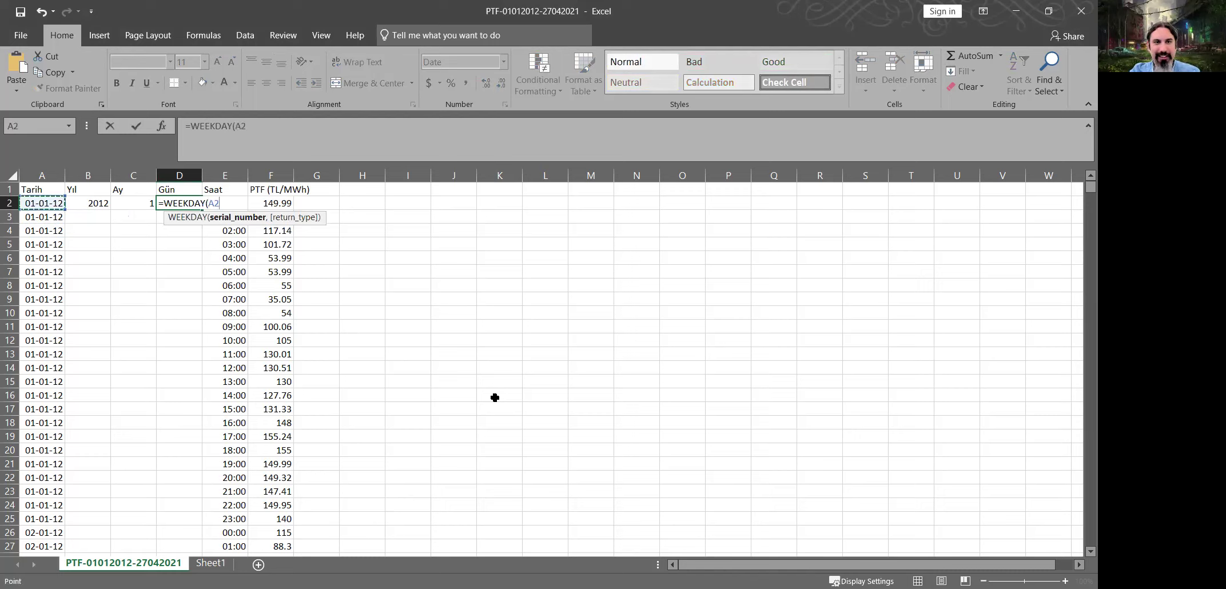
{"action": "type", "text": ","}
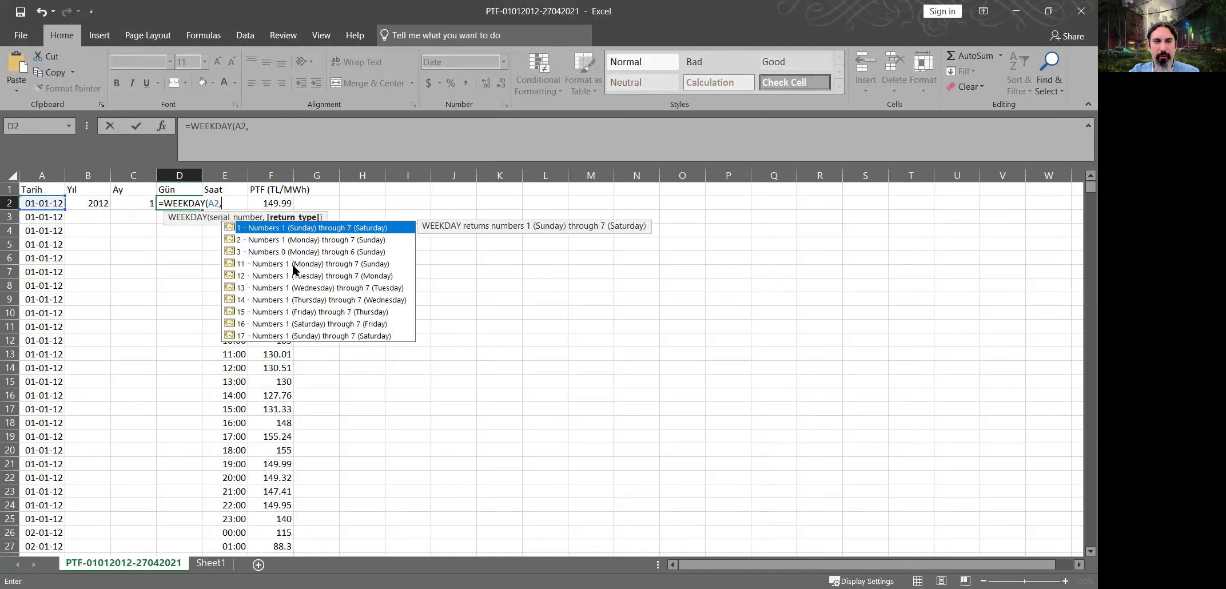
{"action": "key", "text": "Down"}
{"action": "key", "text": "Down"}
{"action": "key", "text": "Down"}
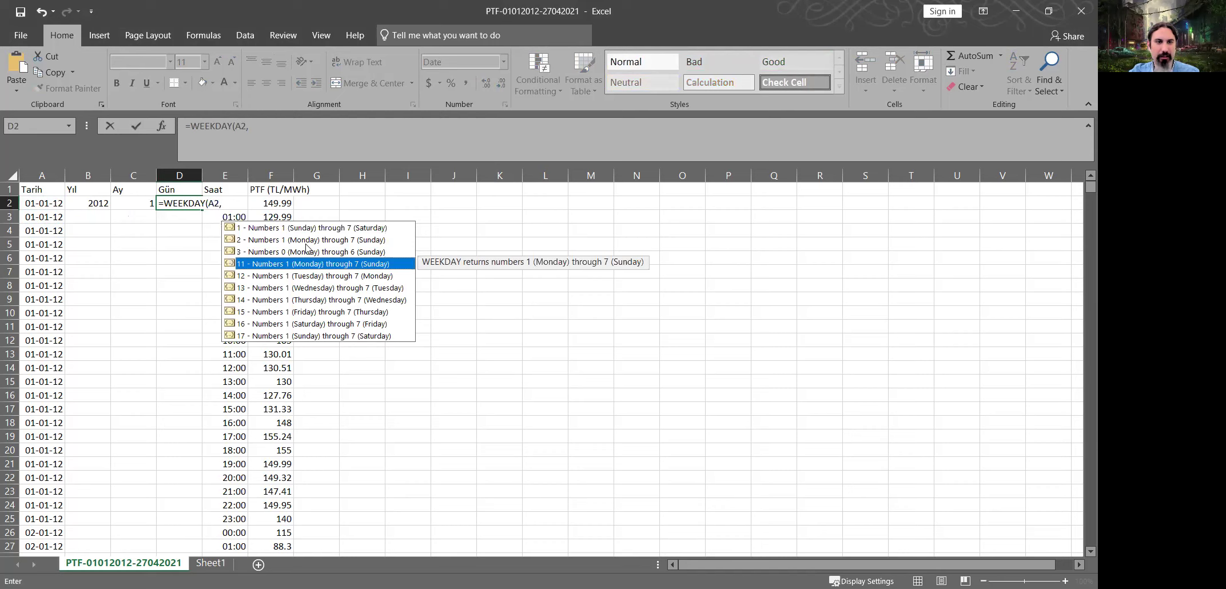
{"action": "key", "text": "Up"}
{"action": "key", "text": "Up"}
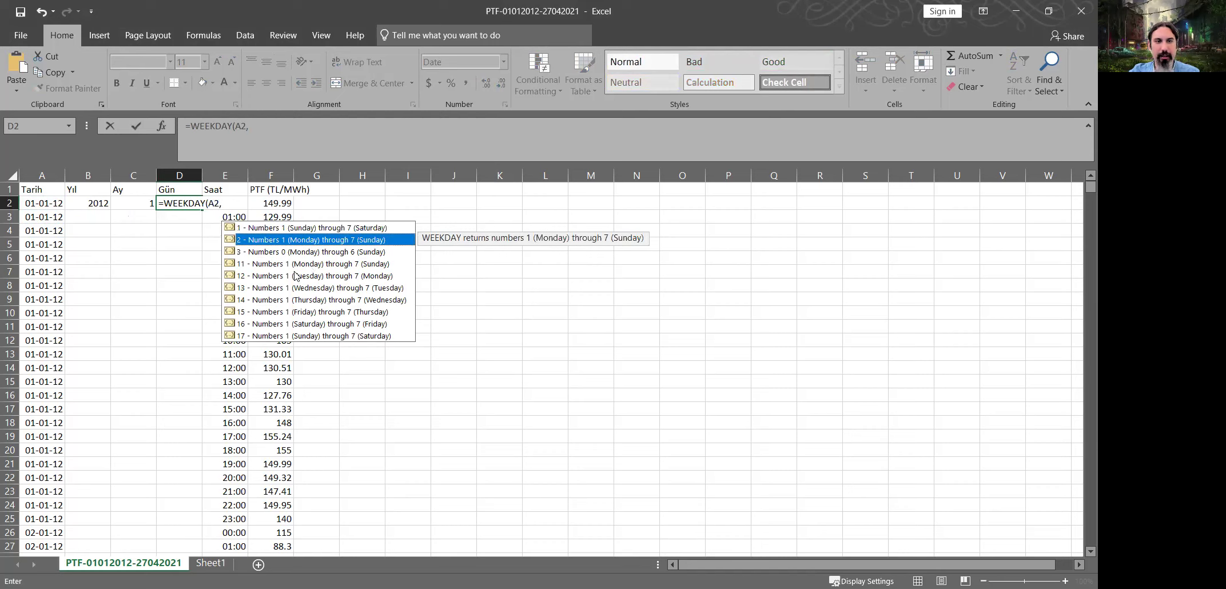
{"action": "key", "text": "Down"}
{"action": "key", "text": "Down"}
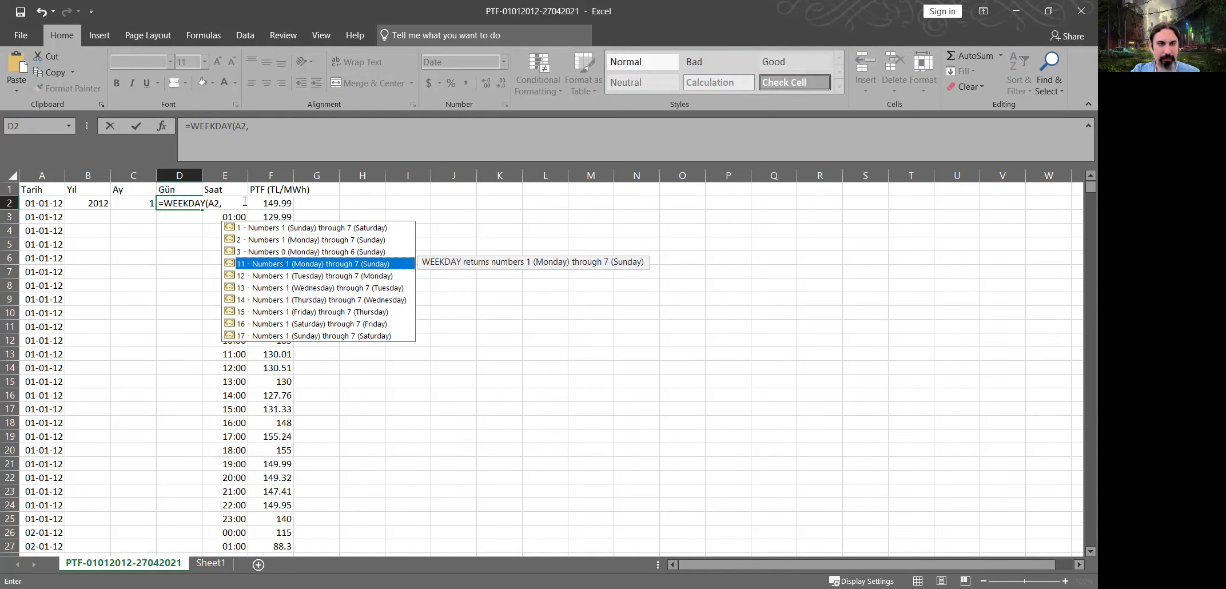
{"action": "key", "text": "Tab"}
{"action": "key", "text": "Return"}
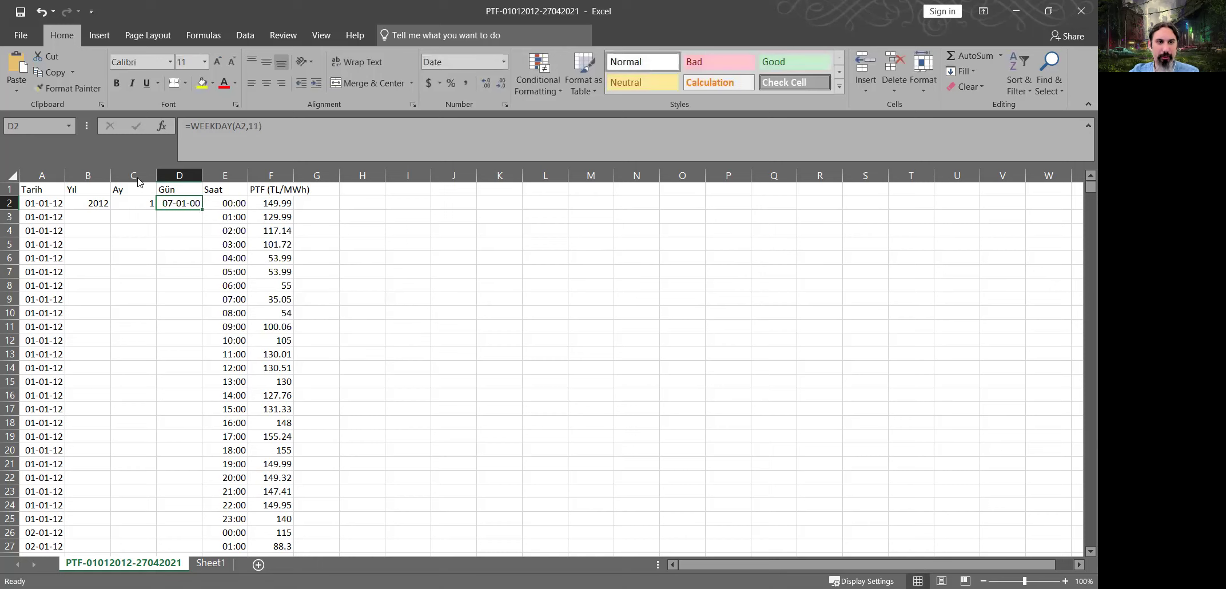
{"action": "key", "text": "ctrl+shift+grave"}
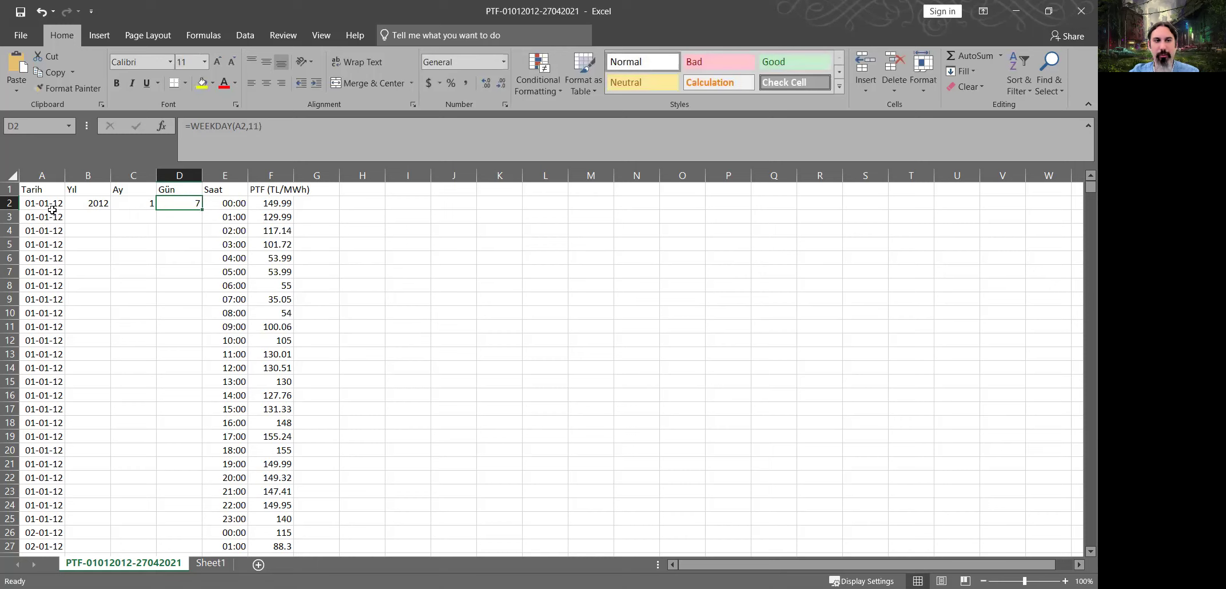
- Fill the Yıl, Ay and Gün formulas in B2:D2 down to the last data row and save the workbook
{"action": "left_click", "coordinate": [44, 206]}
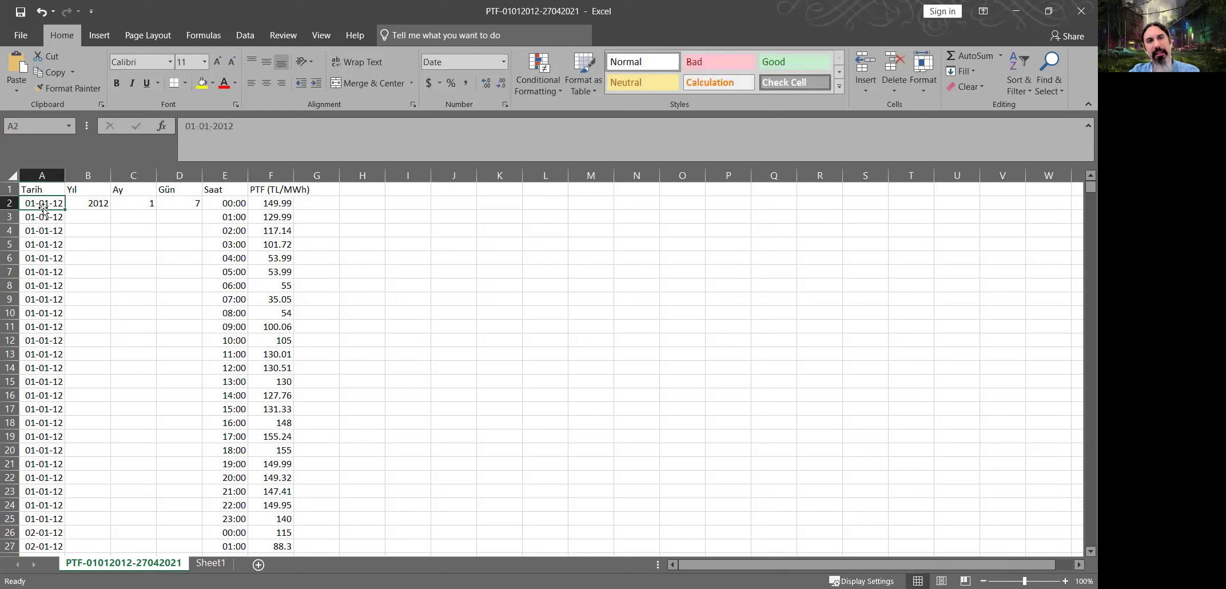
{"action": "left_click", "coordinate": [189, 203]}
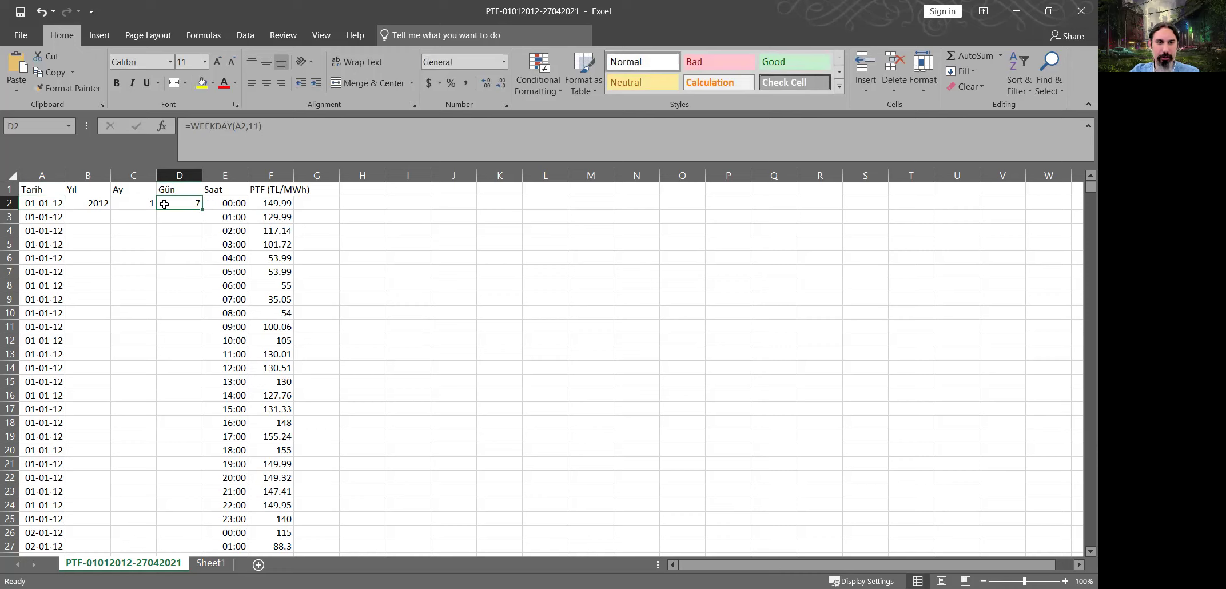
{"action": "left_click_drag", "start_coordinate": [86, 203], "coordinate": [182, 210]}
{"action": "double_click", "coordinate": [182, 210]}
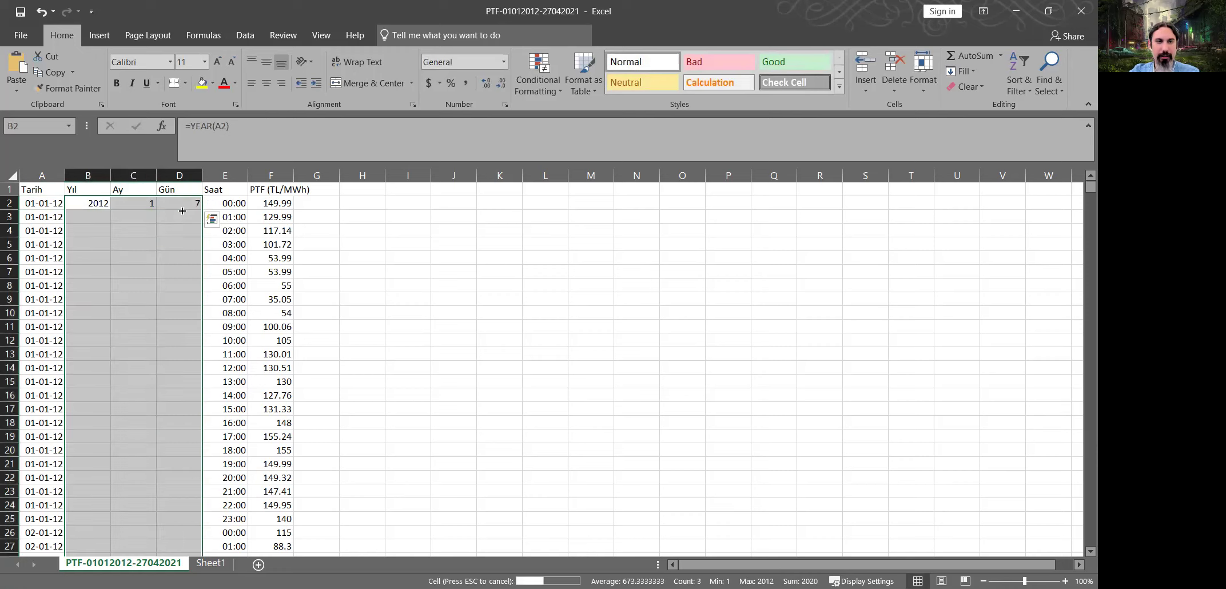
{"action": "left_click", "coordinate": [182, 210]}
{"action": "key", "text": "ctrl+s"}
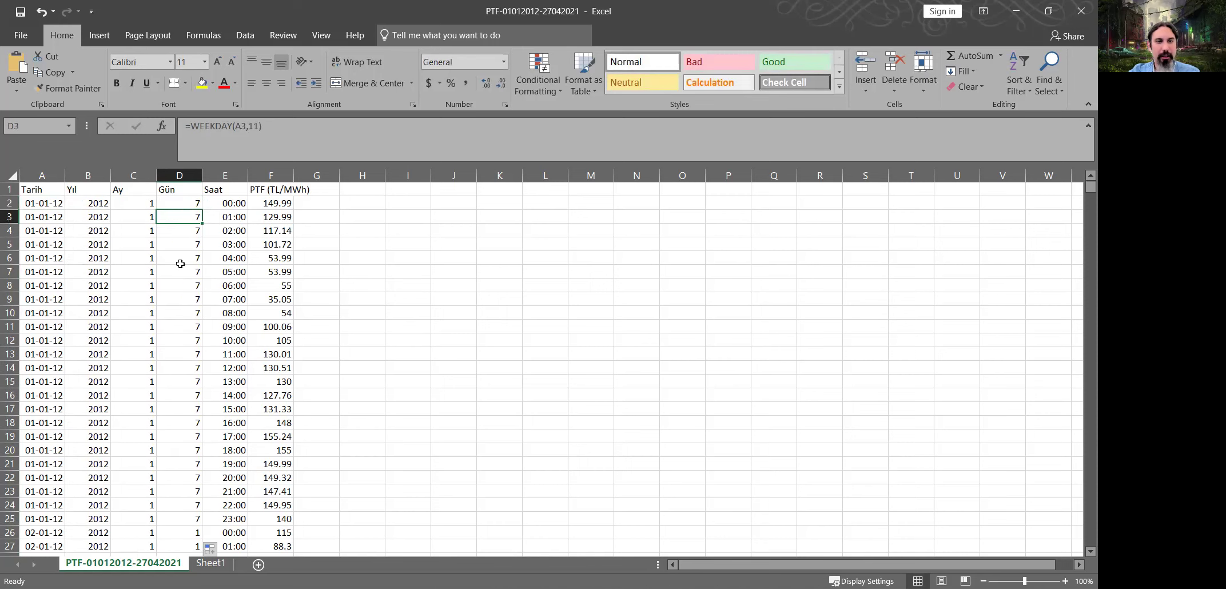
- Examine the filled Gün weekday numbers and the Saat hour values across the first days of January 2012
{"action": "scroll", "coordinate": [188, 278], "scroll_direction": "down", "scroll_amount": 20}
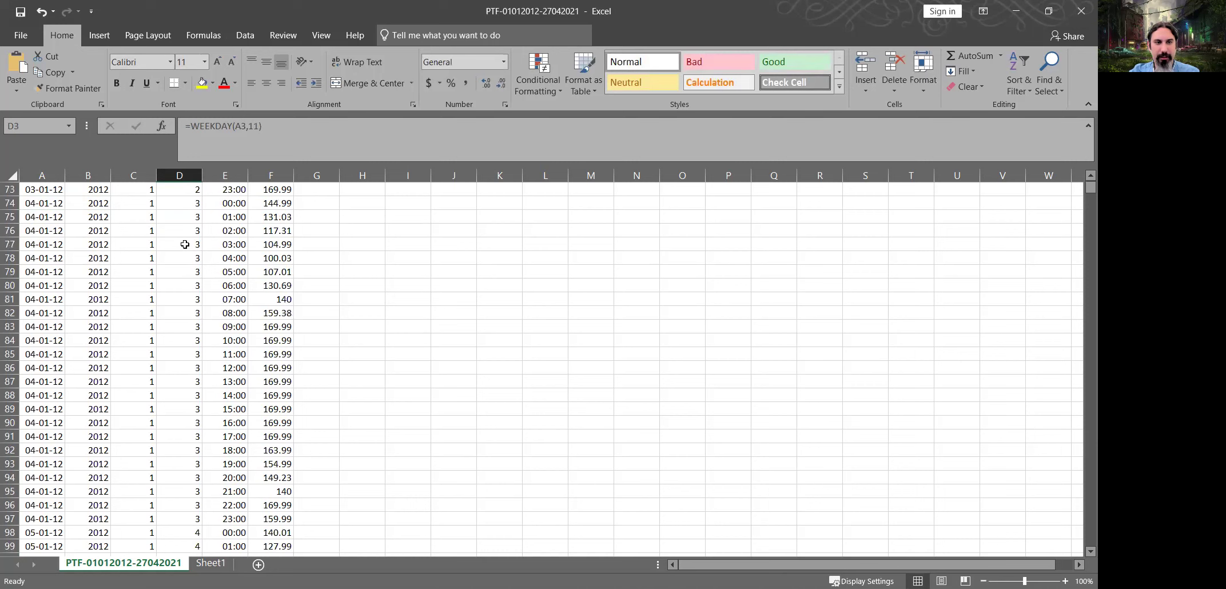
{"action": "scroll", "coordinate": [180, 236], "scroll_direction": "up", "scroll_amount": 16}
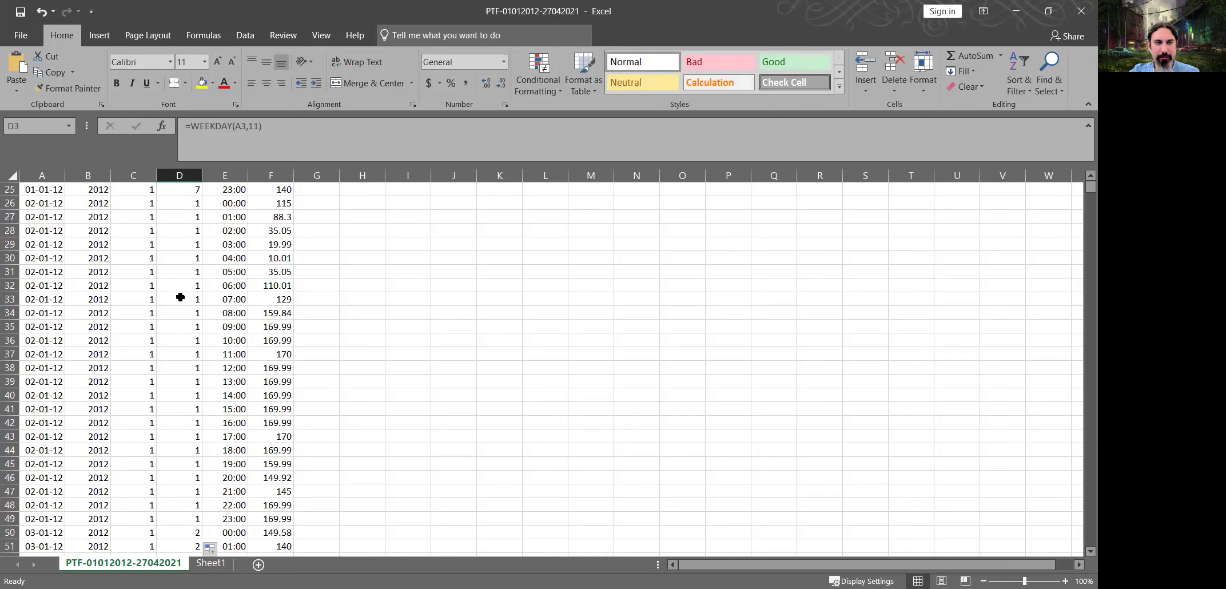
{"action": "scroll", "coordinate": [180, 372], "scroll_direction": "down", "scroll_amount": 3}
{"action": "left_click_drag", "start_coordinate": [179, 425], "coordinate": [176, 494]}
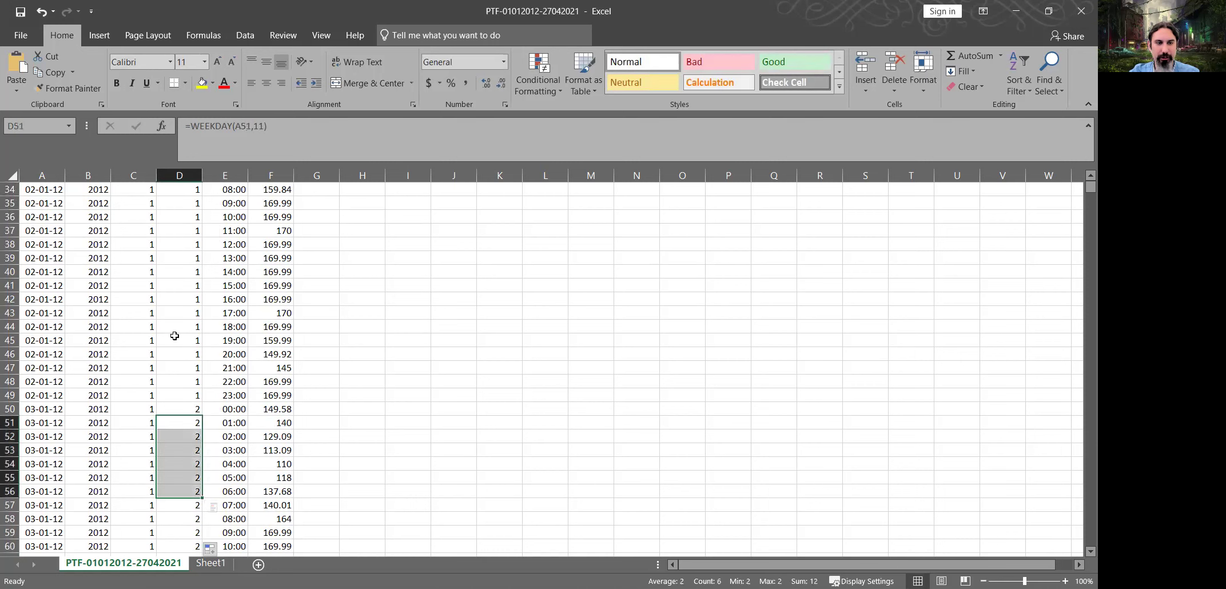
{"action": "scroll", "coordinate": [232, 407], "scroll_direction": "down", "scroll_amount": 5}
{"action": "left_click_drag", "start_coordinate": [233, 272], "coordinate": [234, 450]}
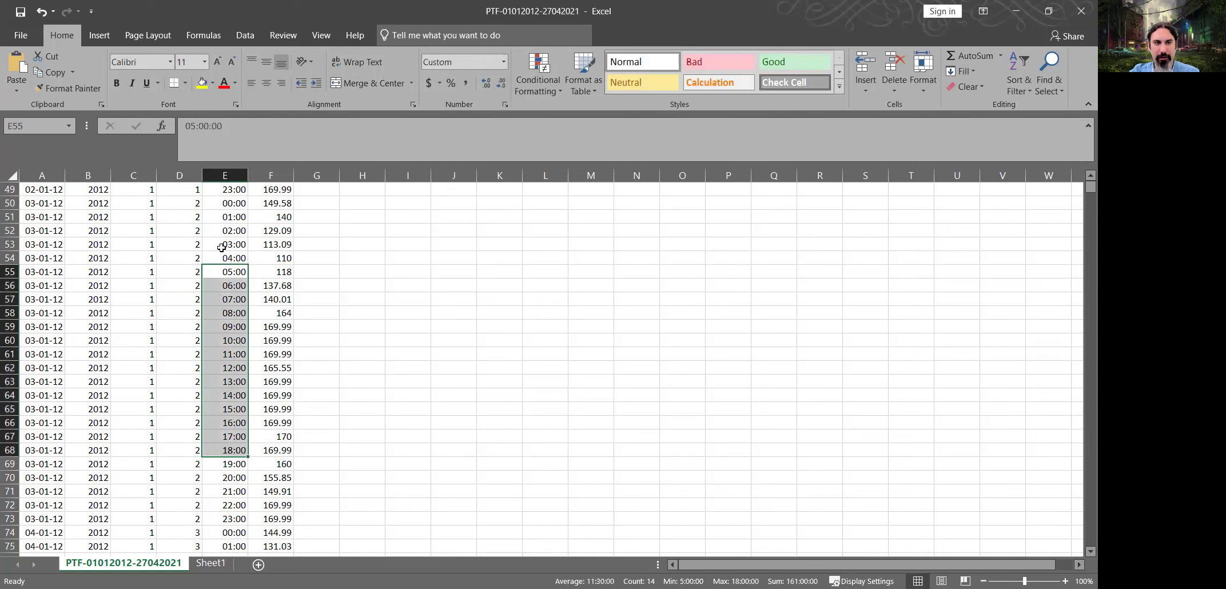
{"action": "scroll", "coordinate": [226, 240], "scroll_direction": "up", "scroll_amount": 16}
- Try entering the plain hour numbers 0 and 1 in E2 and E3 of the Saat column
{"action": "left_click", "coordinate": [235, 203]}
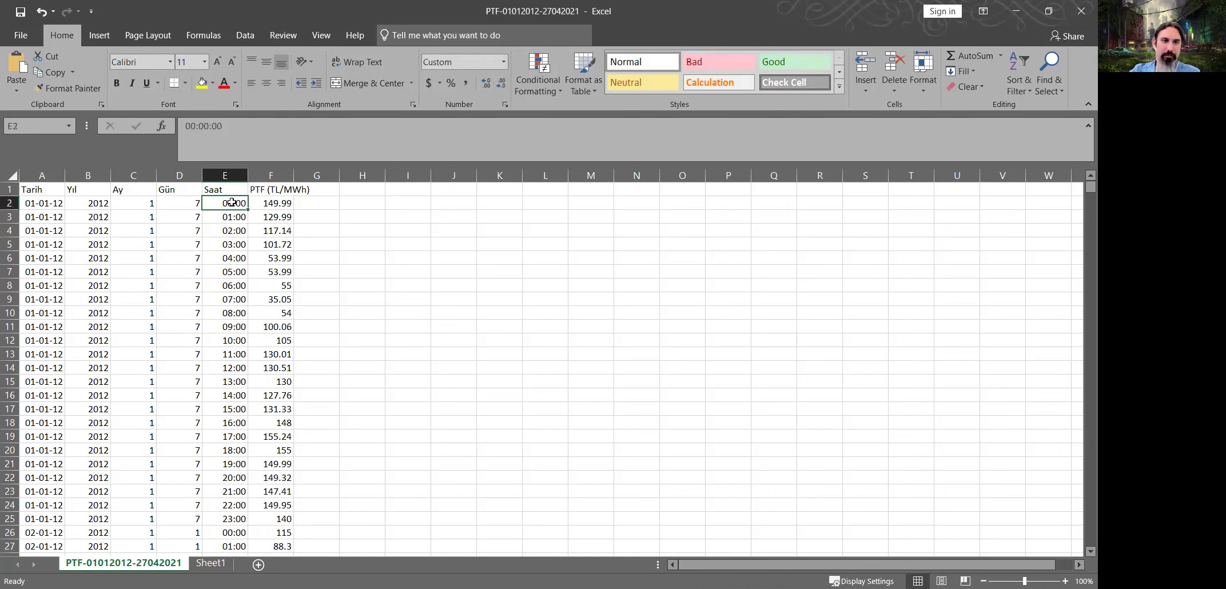
{"action": "type", "text": "0"}
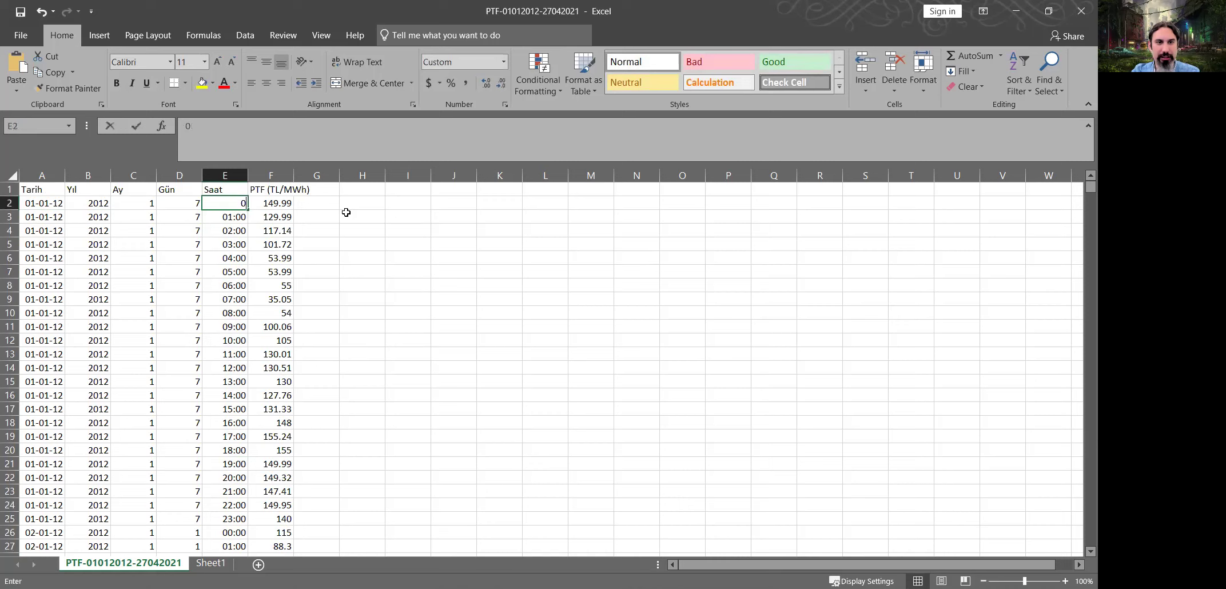
{"action": "key", "text": "Return"}
{"action": "key", "text": "Up"}
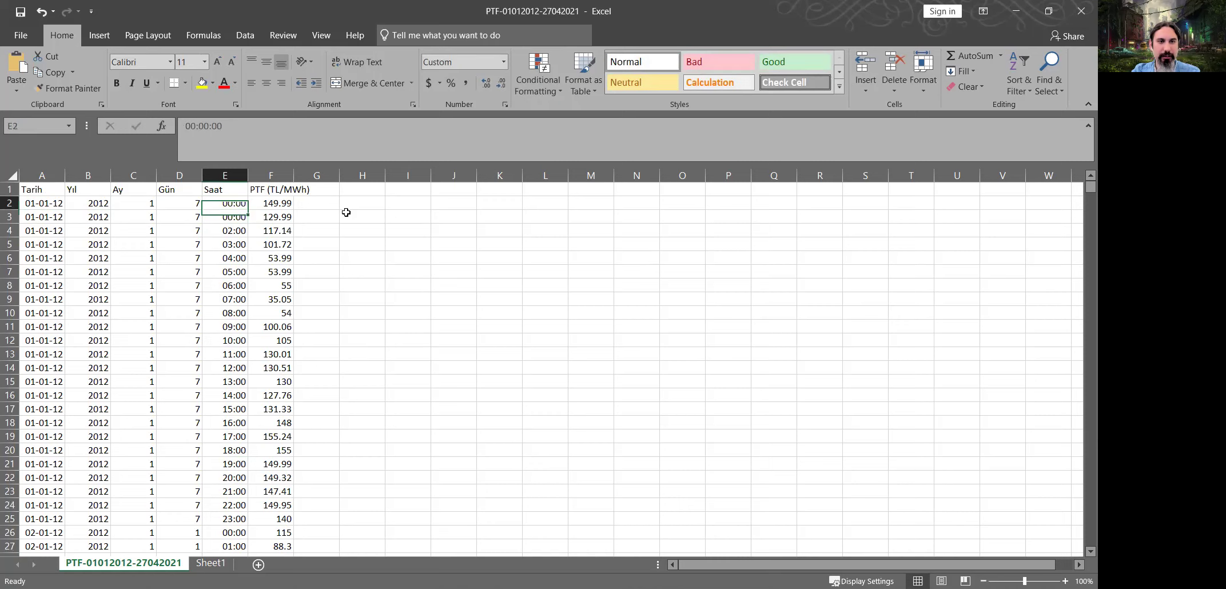
{"action": "key", "text": "Down"}
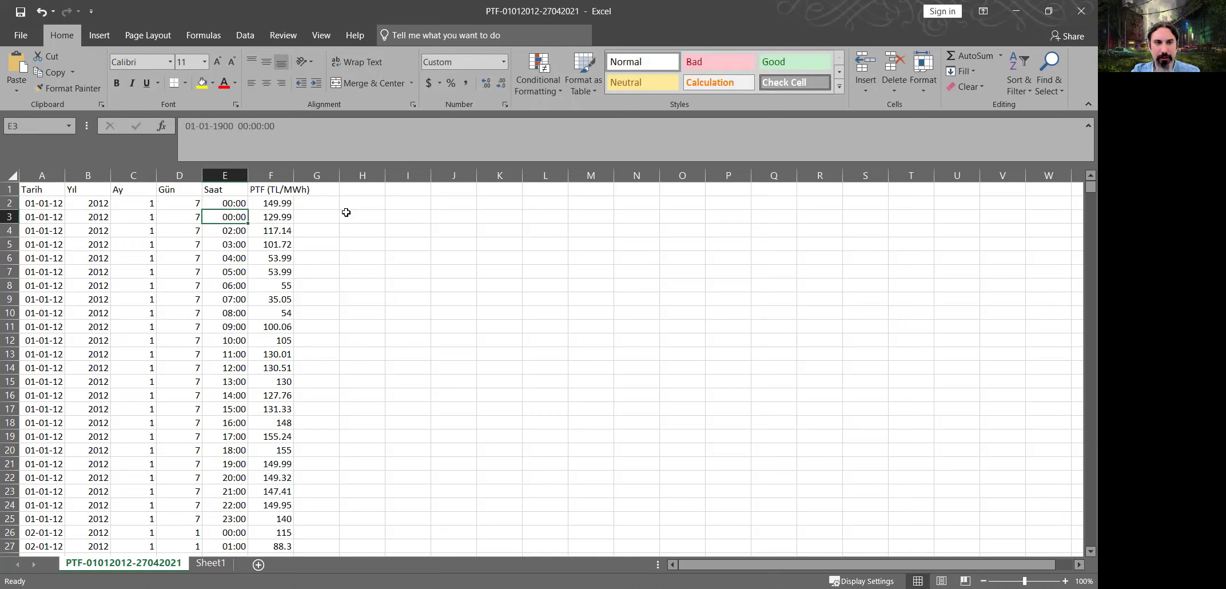
- Clear all Saat values below the header and set those cells to the General number format
{"action": "key", "text": "ctrl+z"}
{"action": "key", "text": "ctrl+z"}
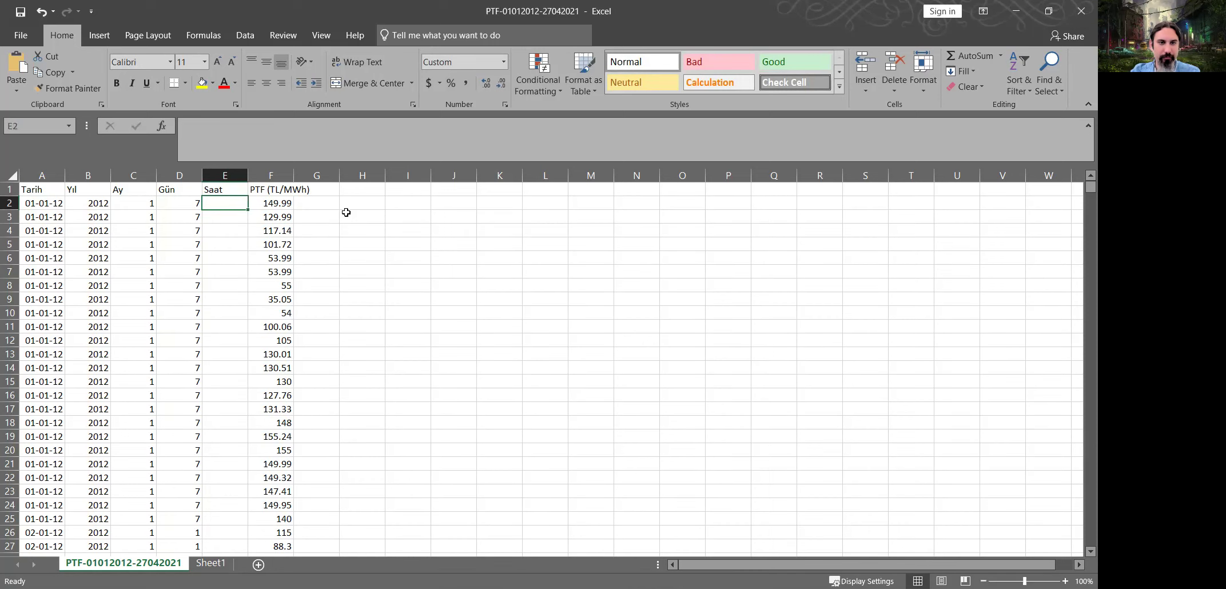
{"action": "key", "text": "ctrl+shift+Down"}
{"action": "key", "text": "ctrl+1"}
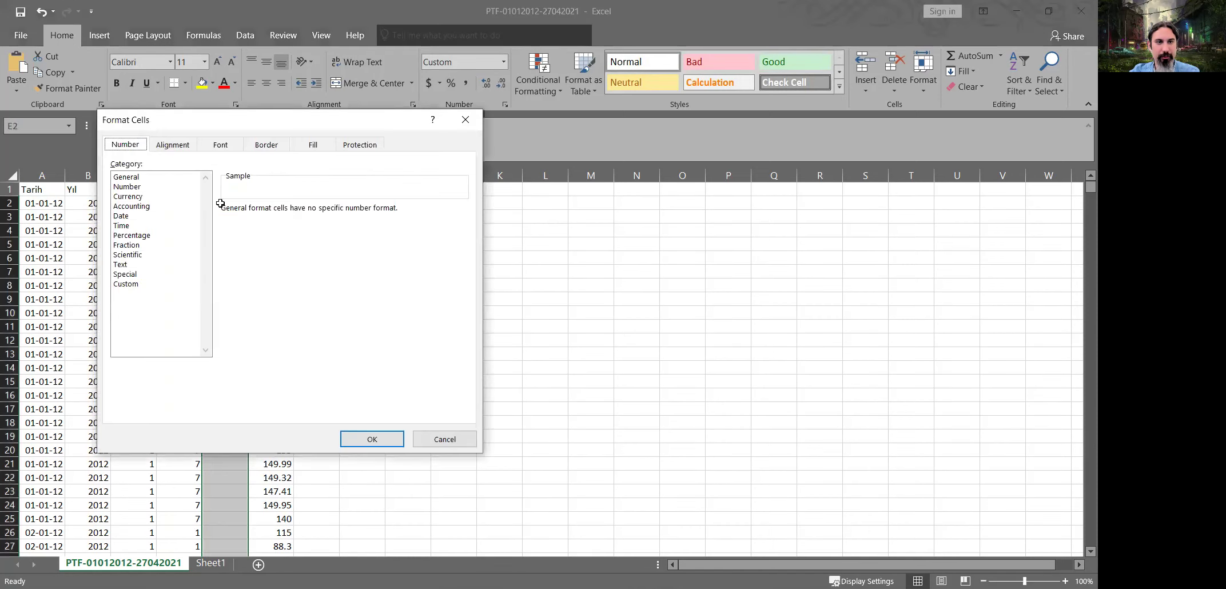
{"action": "key", "text": "Return"}
- Enter the hour numbers 0, 1 and 2 in E2:E4 under Saat
{"action": "left_click", "coordinate": [223, 205]}
{"action": "type", "text": "0"}
{"action": "key", "text": "Return"}
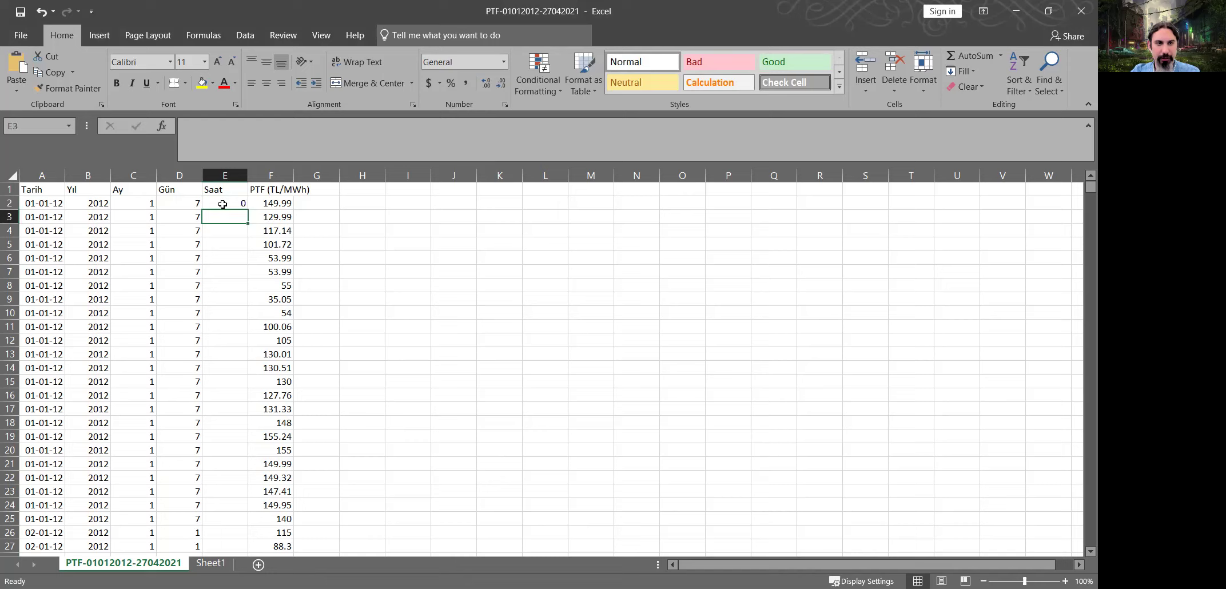
{"action": "type", "text": "1"}
{"action": "key", "text": "Return"}
{"action": "type", "text": "2"}
{"action": "key", "text": "Return"}
{"action": "key", "text": "Up"}
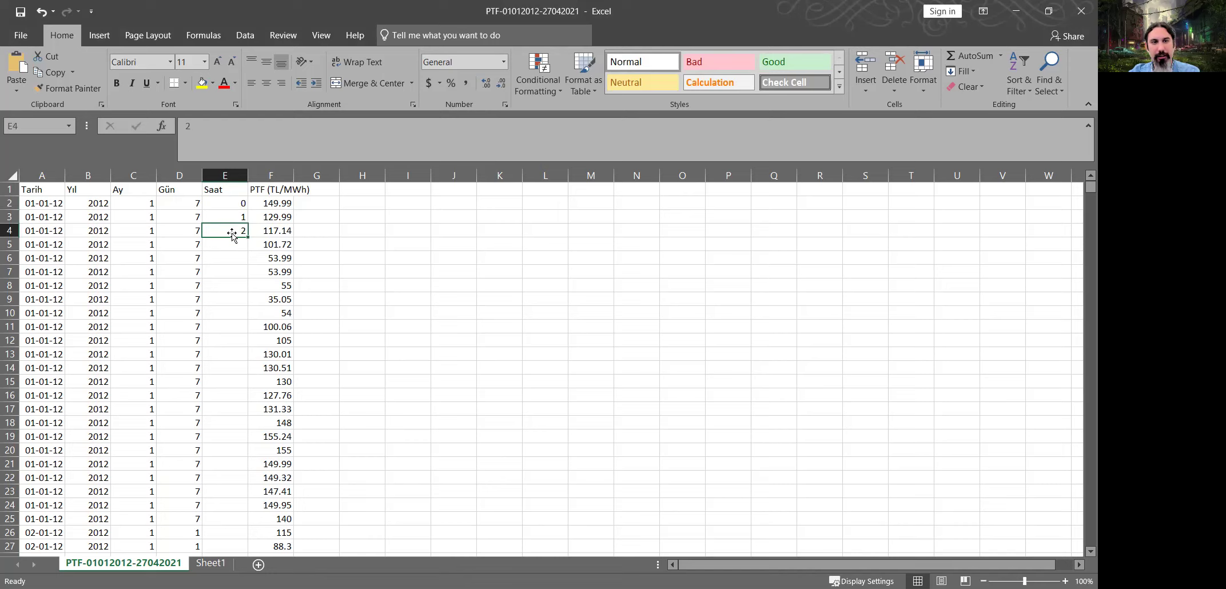
- Extend the hour series in the Saat column through 23 in E25 and check its first and last cells
{"action": "left_click_drag", "start_coordinate": [236, 217], "coordinate": [252, 521]}
{"action": "left_click", "coordinate": [231, 203]}
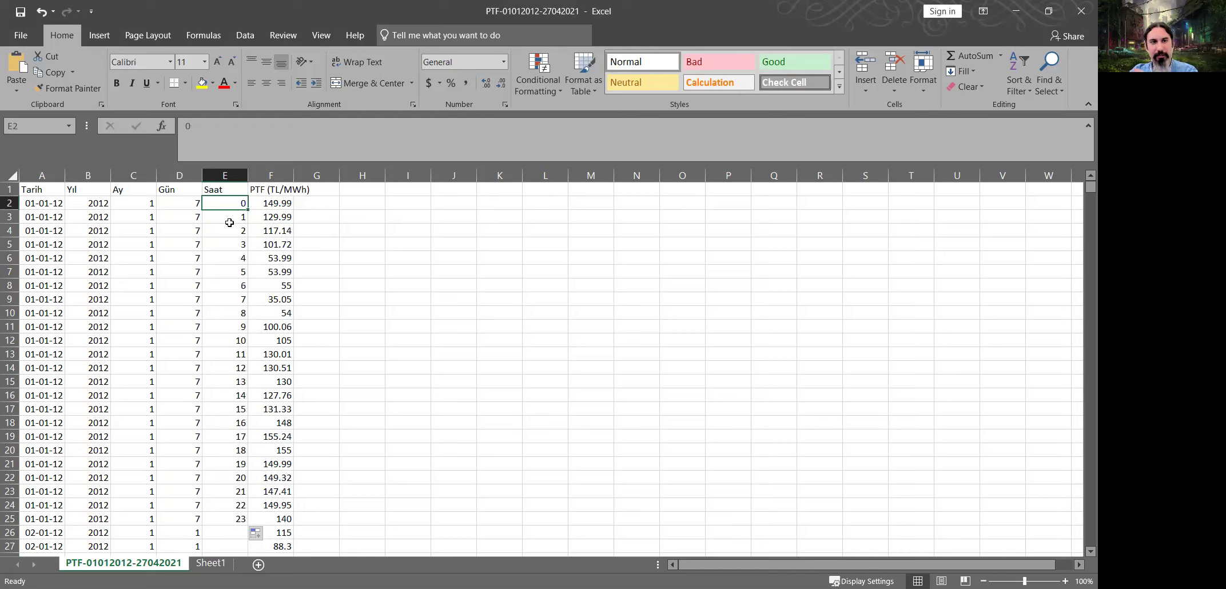
{"action": "left_click", "coordinate": [230, 223]}
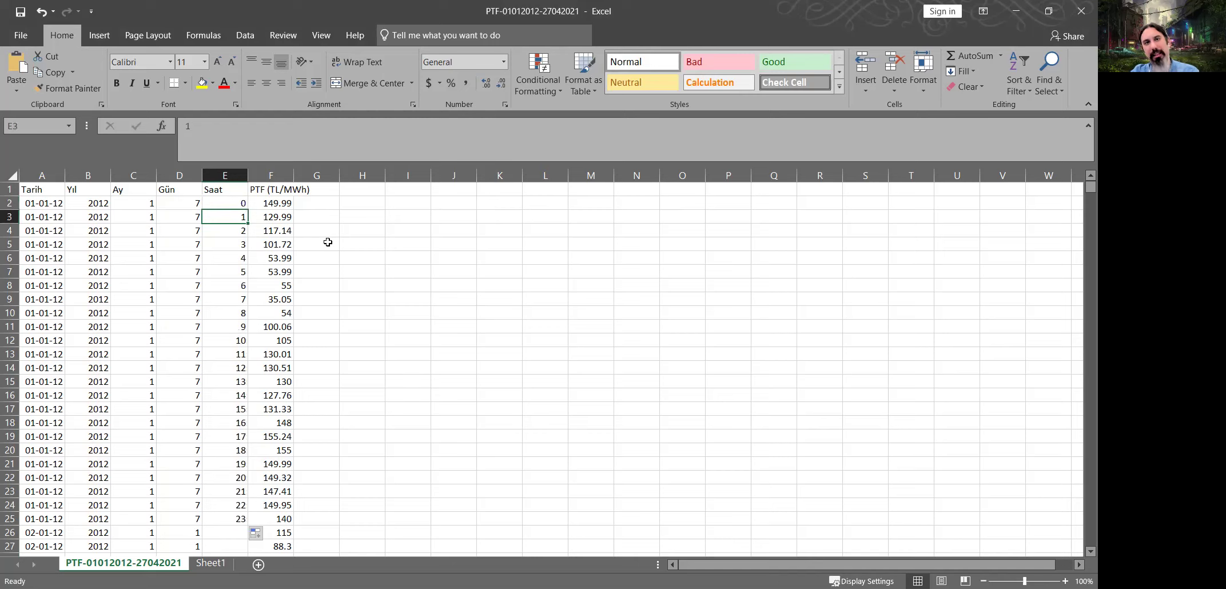
{"action": "left_click", "coordinate": [240, 517]}
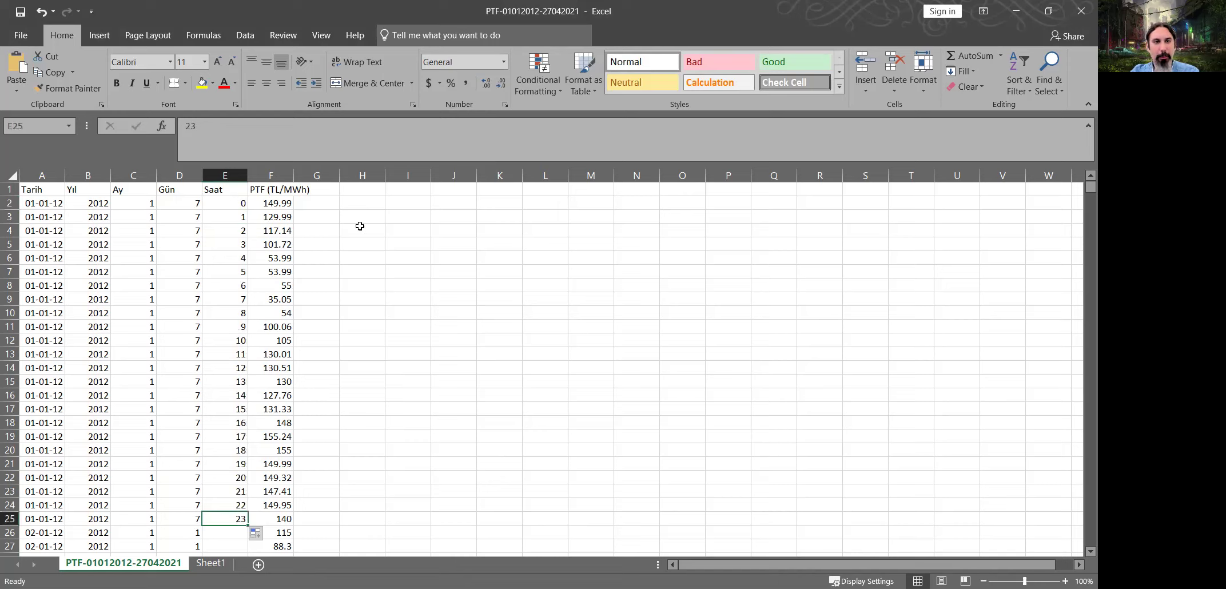
{"action": "left_click", "coordinate": [236, 206]}
{"action": "left_click", "coordinate": [236, 517]}
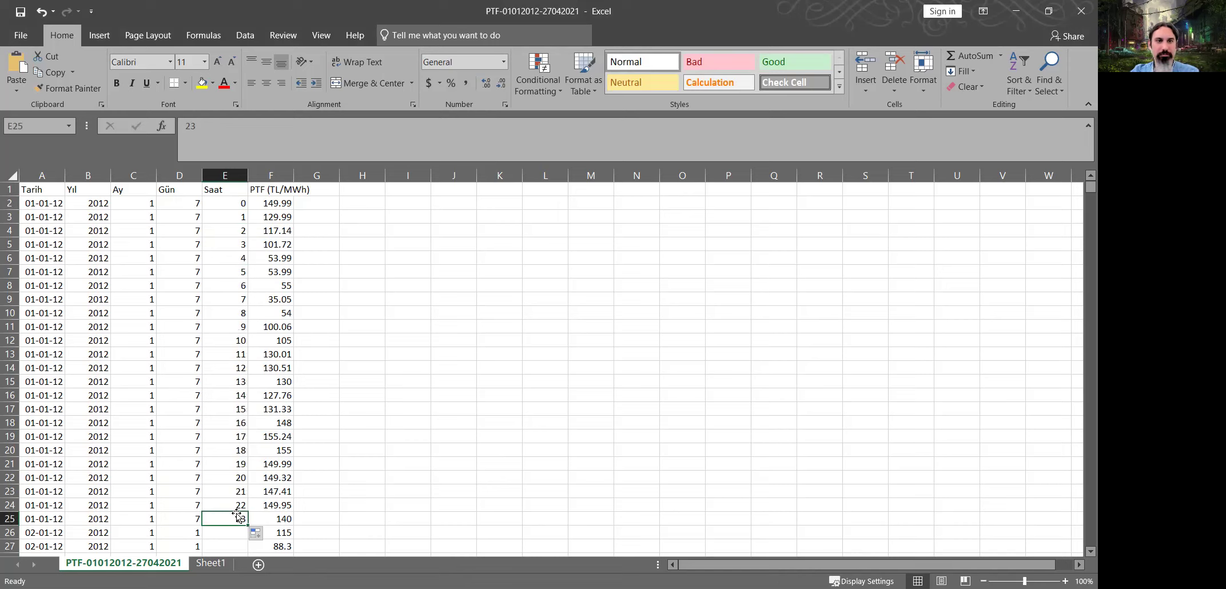
{"action": "left_click", "coordinate": [227, 202]}
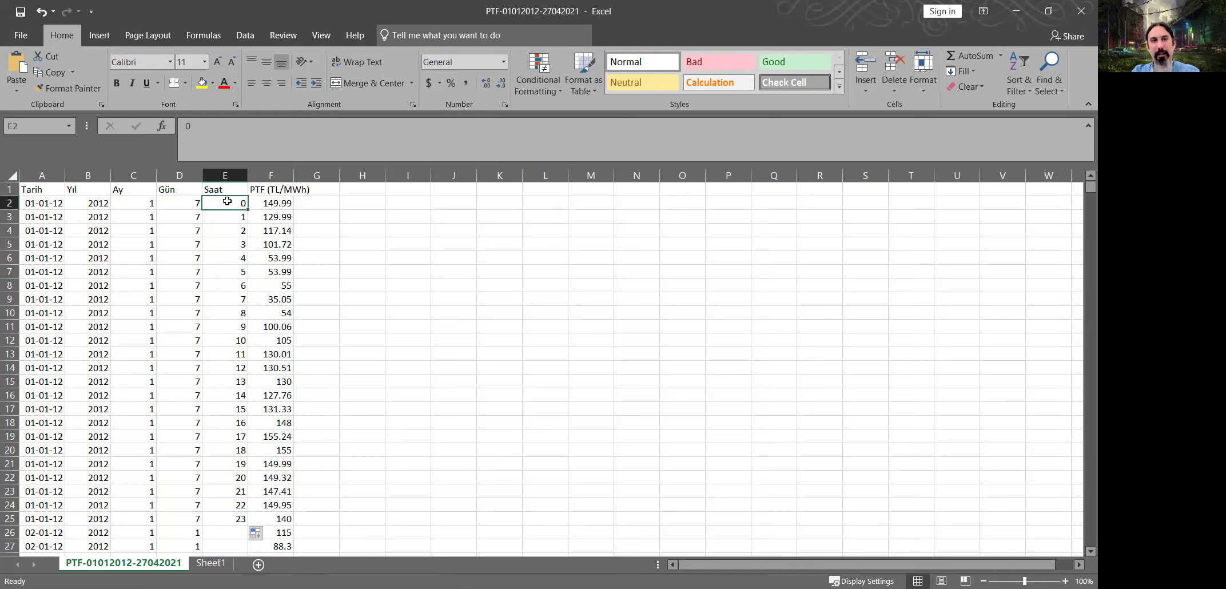
- Enter the formula =E2 in E26 and fill it down the Saat column to the last data row
{"action": "left_click", "coordinate": [217, 533]}
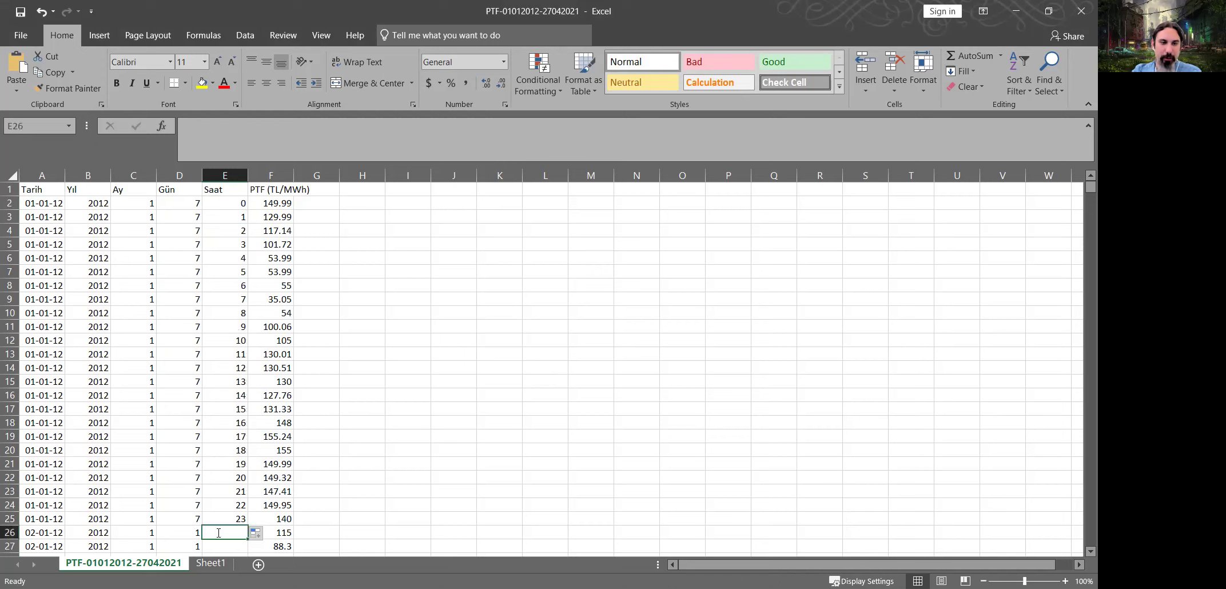
{"action": "type", "text": "="}
{"action": "key", "text": "ctrl+Up"}
{"action": "key", "text": "Down"}
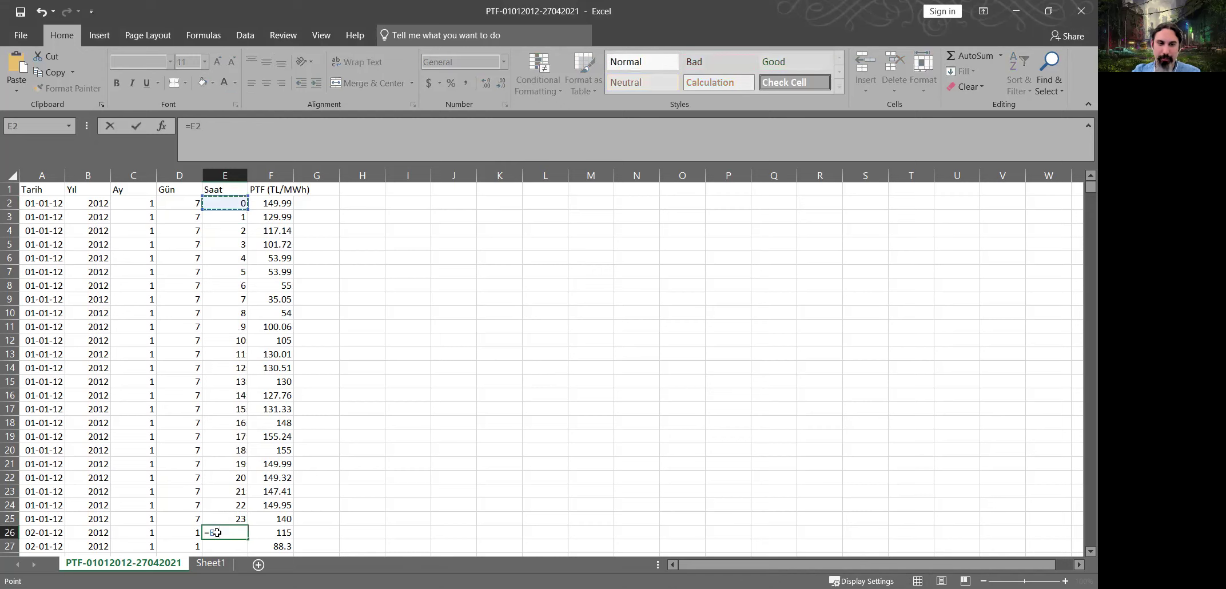
{"action": "key", "text": "ctrl+Return"}
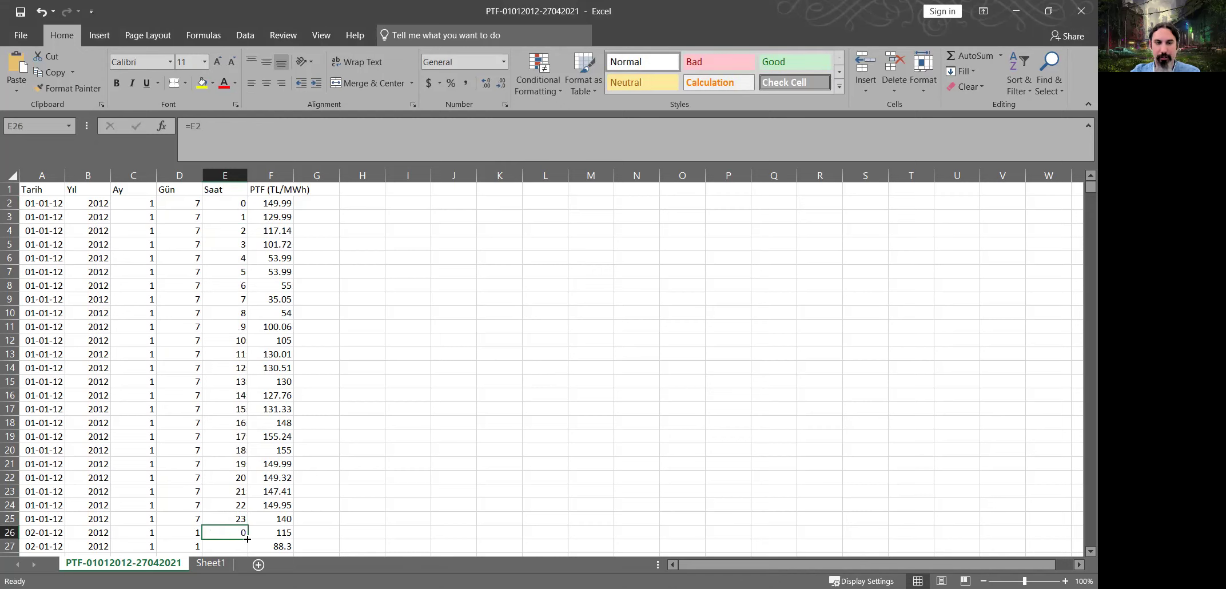
{"action": "key", "text": "shift+Down"}
{"action": "key", "text": "ctrl+d"}
{"action": "left_click", "coordinate": [237, 423]}
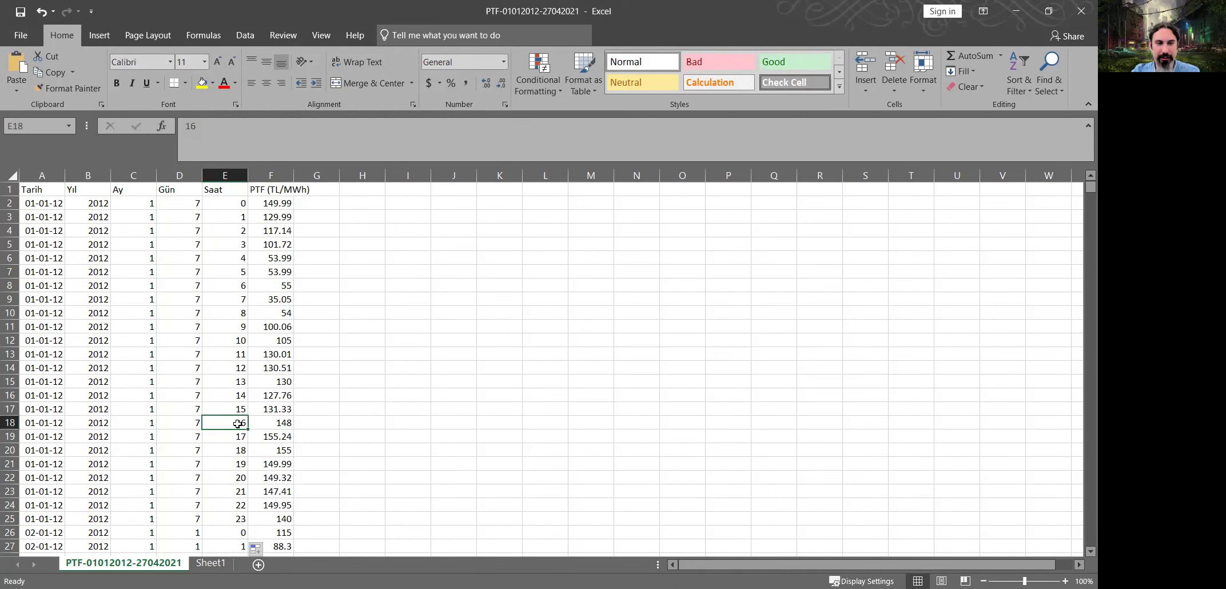
- Examine the last data rows to check the filled hours and the formulas behind the year, month and weekday columns
{"action": "key", "text": "ctrl+Down"}
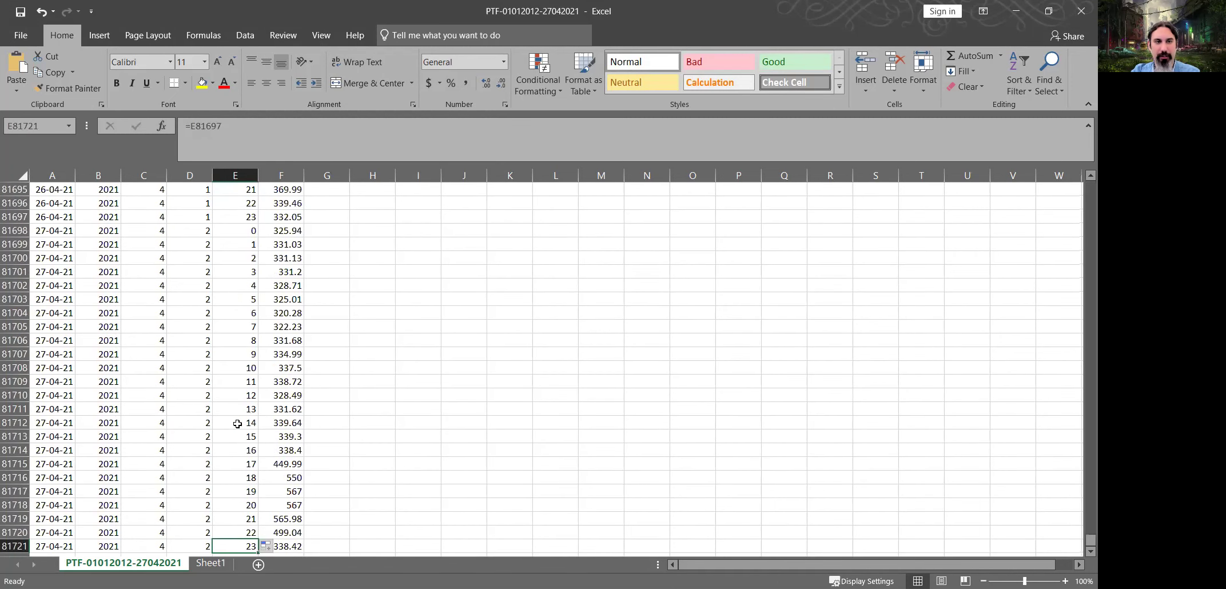
{"action": "key", "text": "Up"}
{"action": "key", "text": "Left"}
{"action": "key", "text": "Left"}
{"action": "key", "text": "Left"}
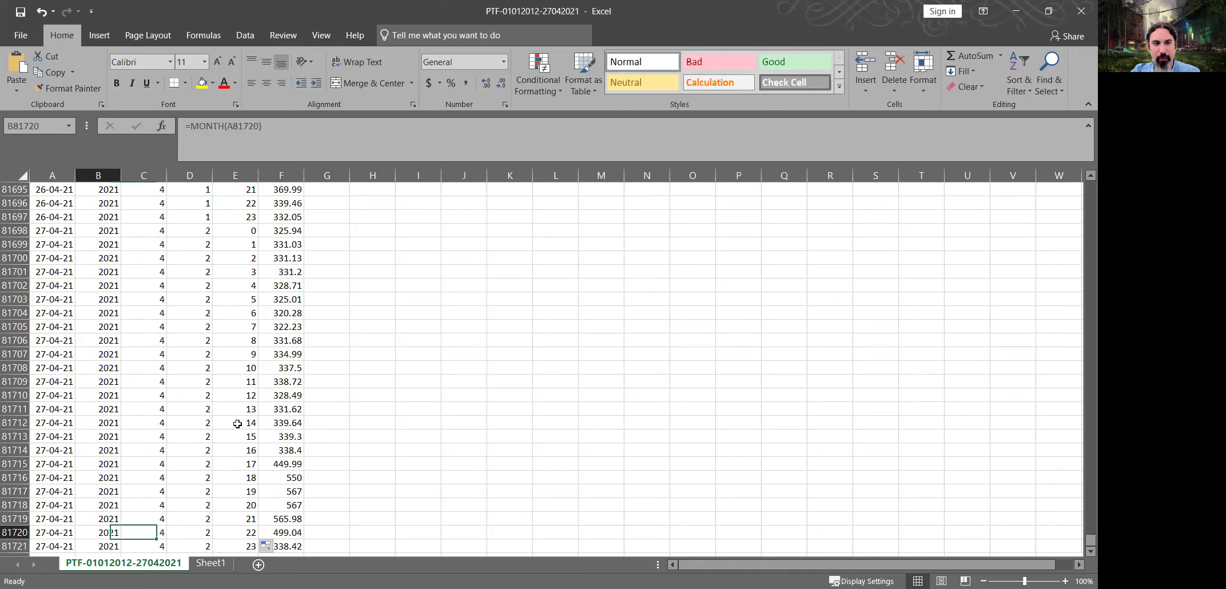
{"action": "key", "text": "Right"}
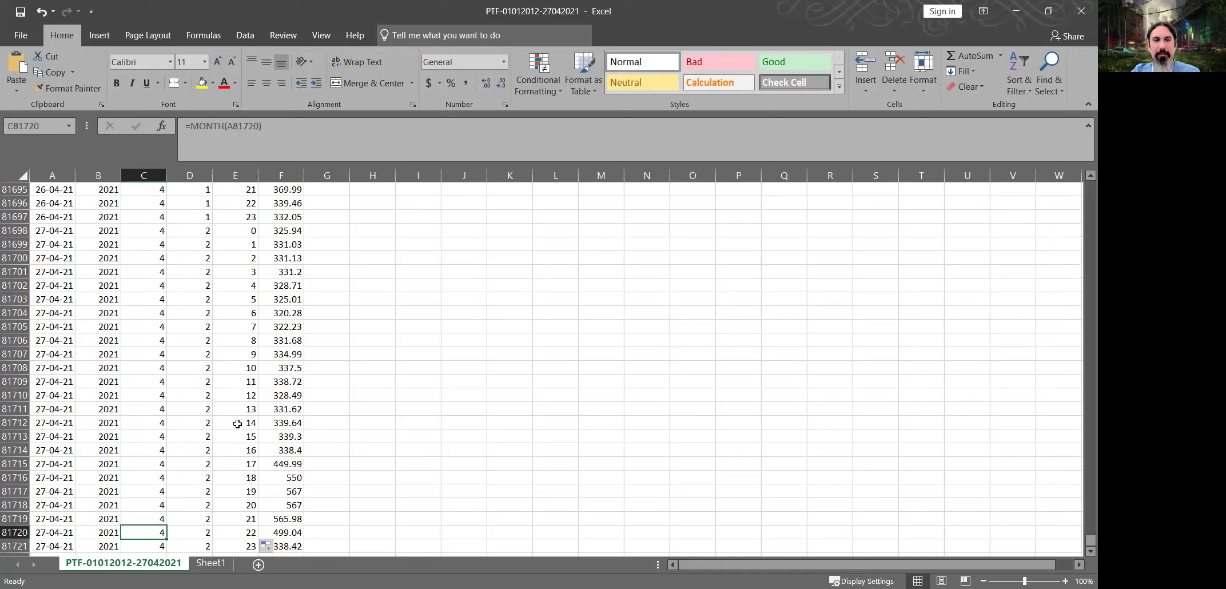
{"action": "key", "text": "Right"}
{"action": "key", "text": "Right"}
{"action": "key", "text": "Left"}
{"action": "key", "text": "Left"}
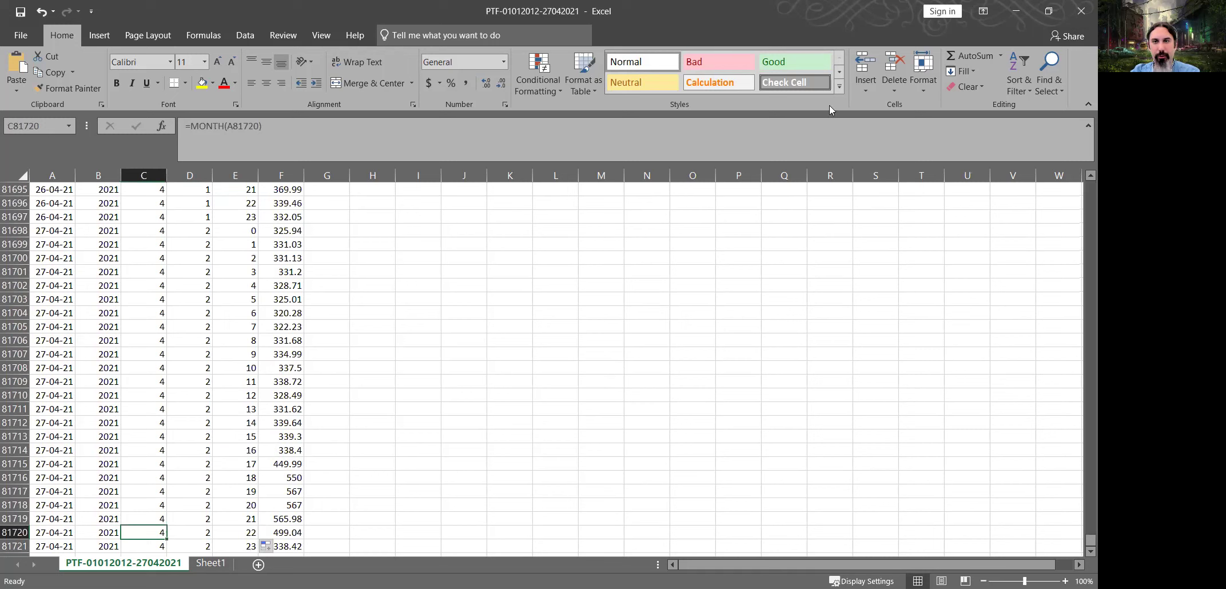
- Look at the workbook's available calculation options, including Manual
{"action": "scroll", "coordinate": [771, 79], "scroll_direction": "down", "scroll_amount": 3}
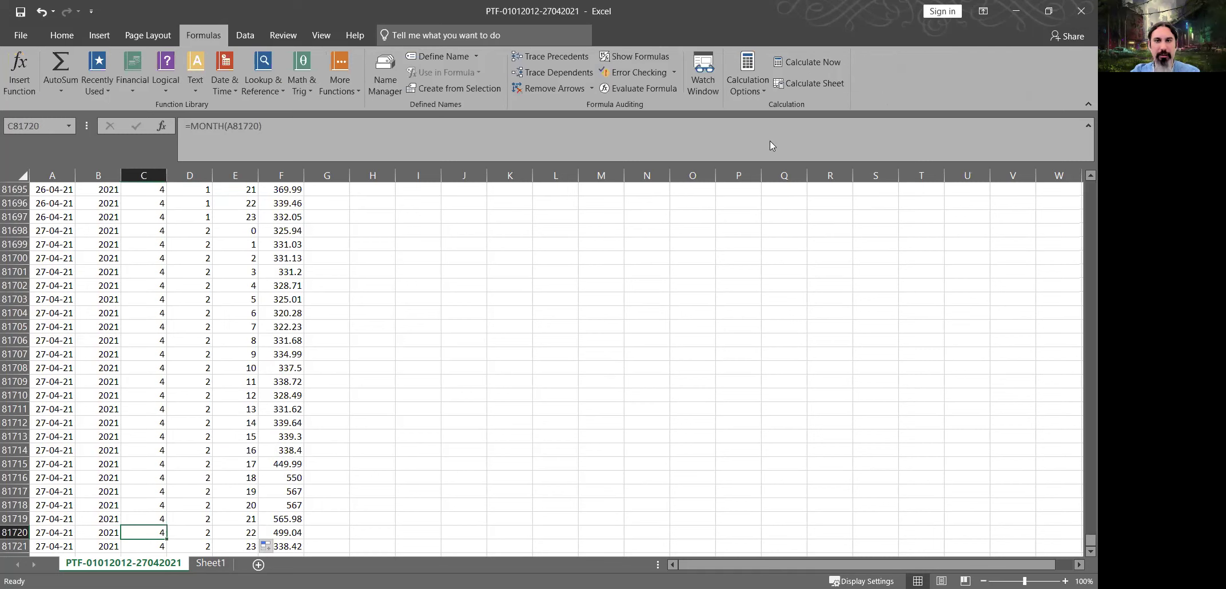
{"action": "key", "text": "alt+m"}
{"action": "key", "text": "x"}
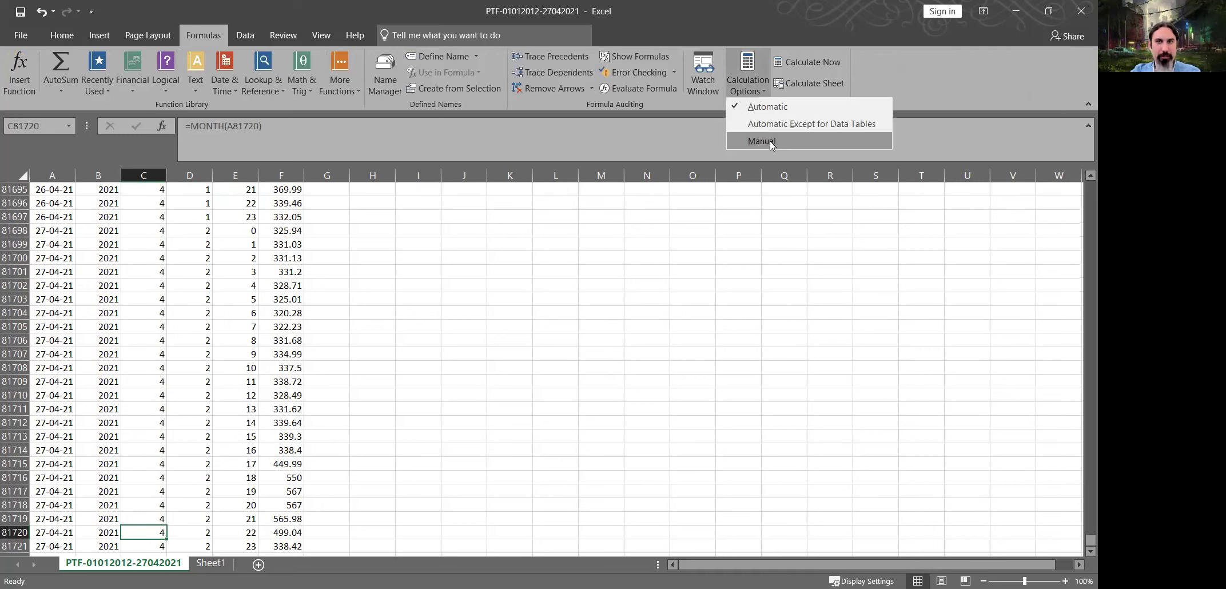
{"action": "left_click", "coordinate": [145, 331]}
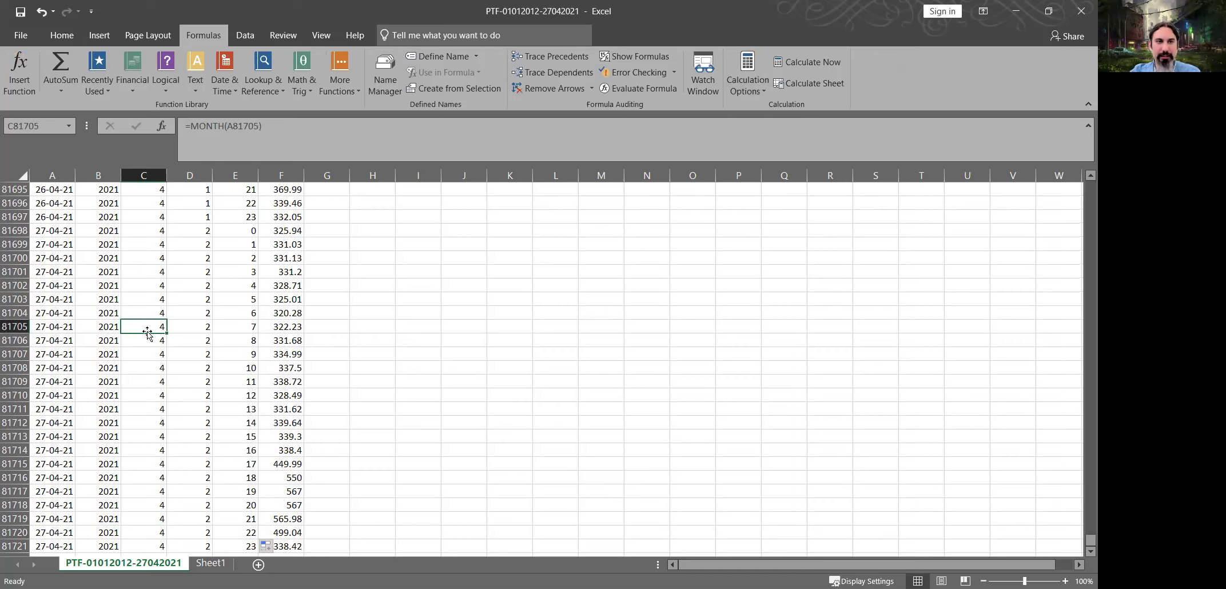
- Examine the cell contents at the start of the Yıl, Ay, Gün and Saat columns for formulas and typed numbers
{"action": "key", "text": "ctrl+Up"}
{"action": "key", "text": "Down"}
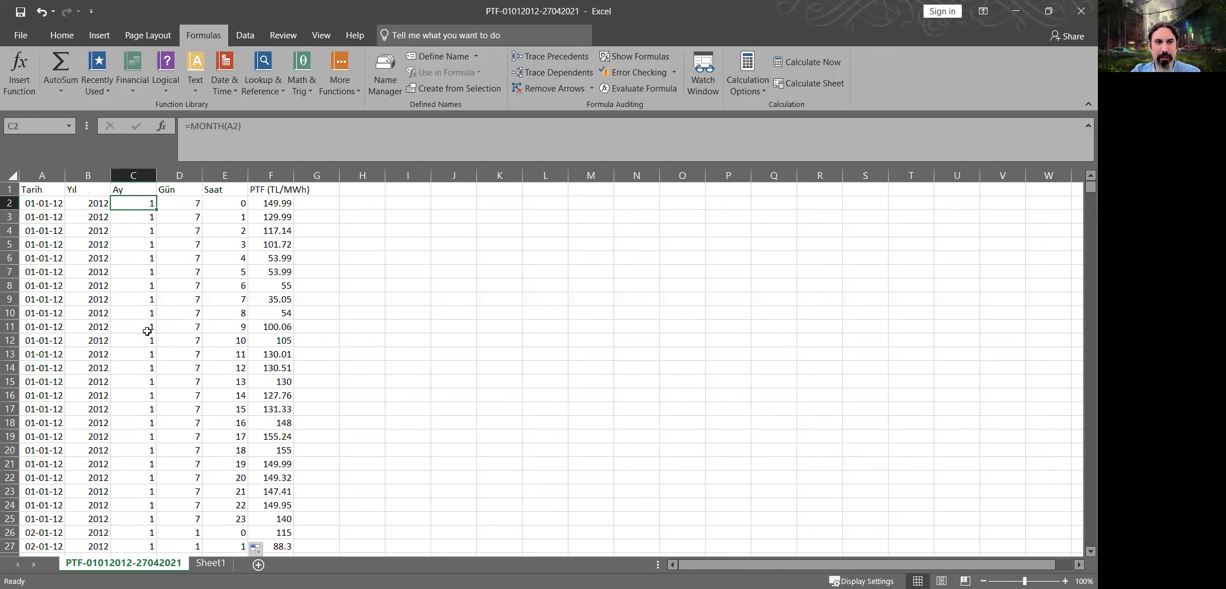
{"action": "key", "text": "Left"}
{"action": "key", "text": "Down"}
{"action": "key", "text": "Up"}
{"action": "key", "text": "Right"}
{"action": "key", "text": "Right"}
{"action": "key", "text": "Right"}
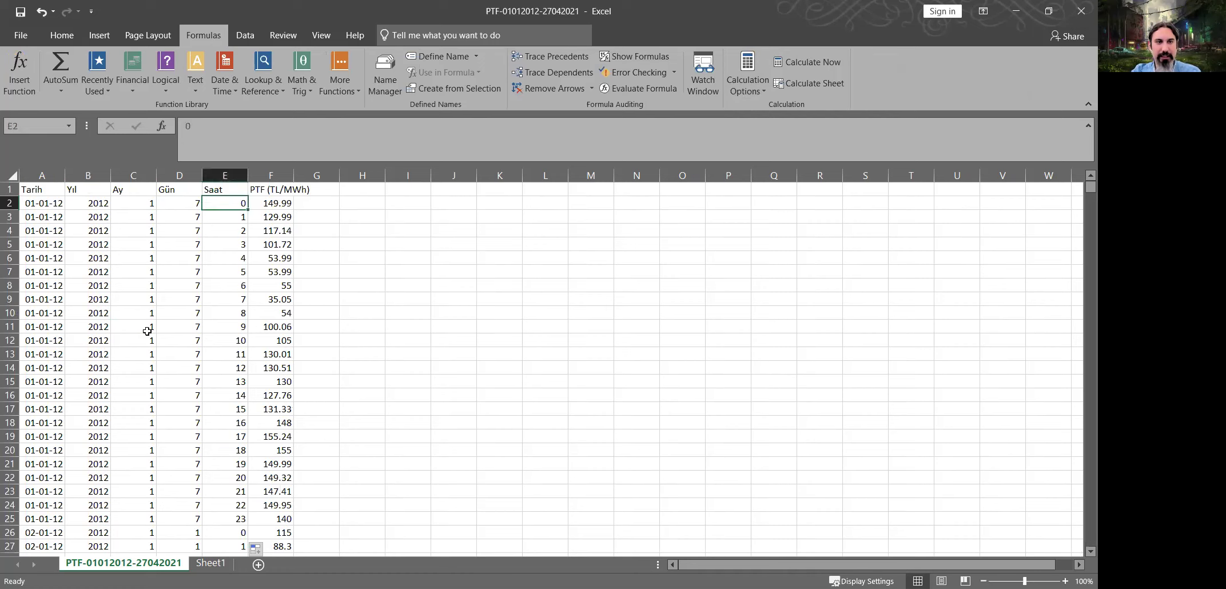
{"action": "key", "text": "Down"}
{"action": "key", "text": "Left"}
{"action": "key", "text": "Down"}
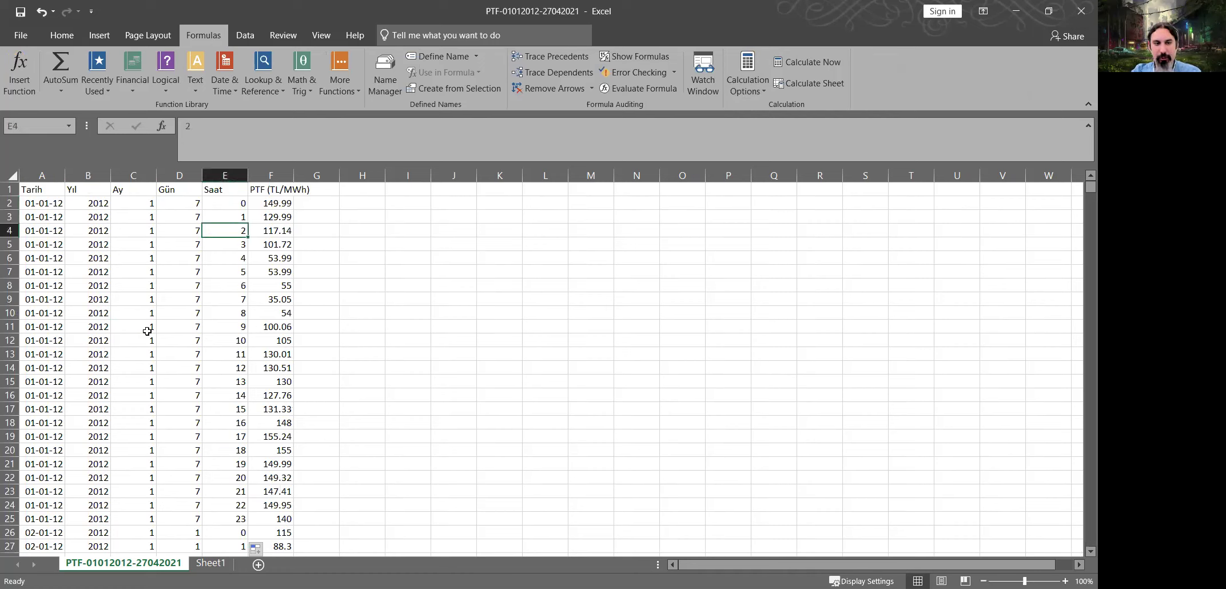
{"action": "key", "text": "ctrl+Down"}
{"action": "key", "text": "Up"}
{"action": "key", "text": "Up"}
{"action": "key", "text": "Up"}
{"action": "key", "text": "Up"}
{"action": "key", "text": "Up"}
{"action": "key", "text": "Up"}
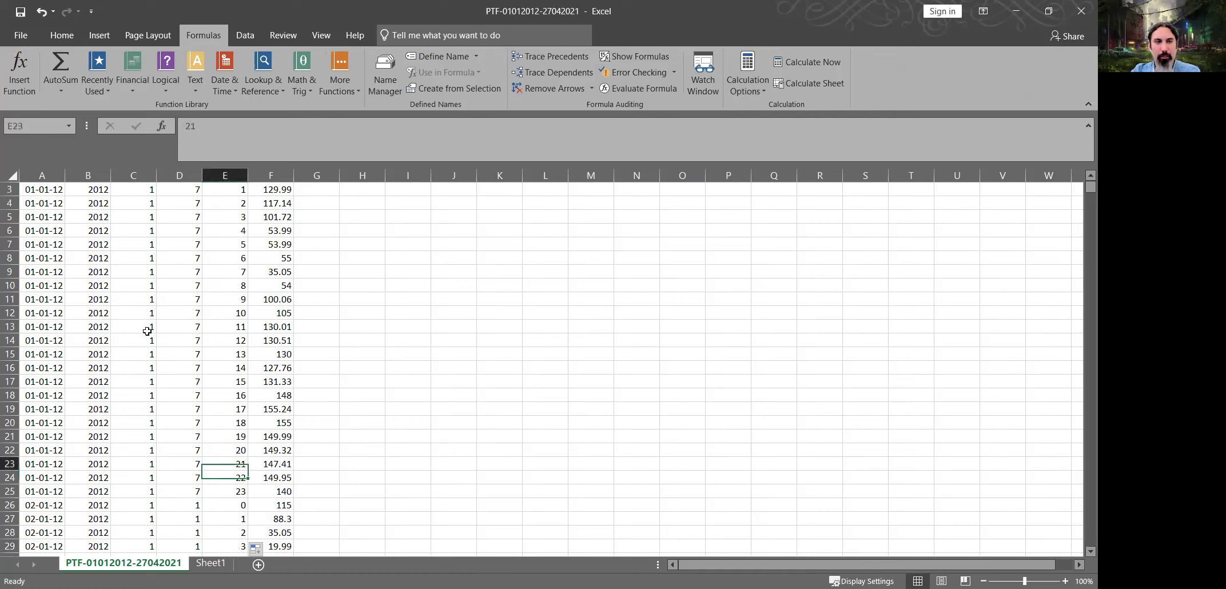
- Replace all formulas in the Yıl, Ay, Gün and Saat columns, from row 2 to the last row, with their values and save the file
{"action": "key", "text": "ctrl+Up"}
{"action": "key", "text": "Down"}
{"action": "key", "text": "Left"}
{"action": "key", "text": "Left"}
{"action": "key", "text": "Left"}
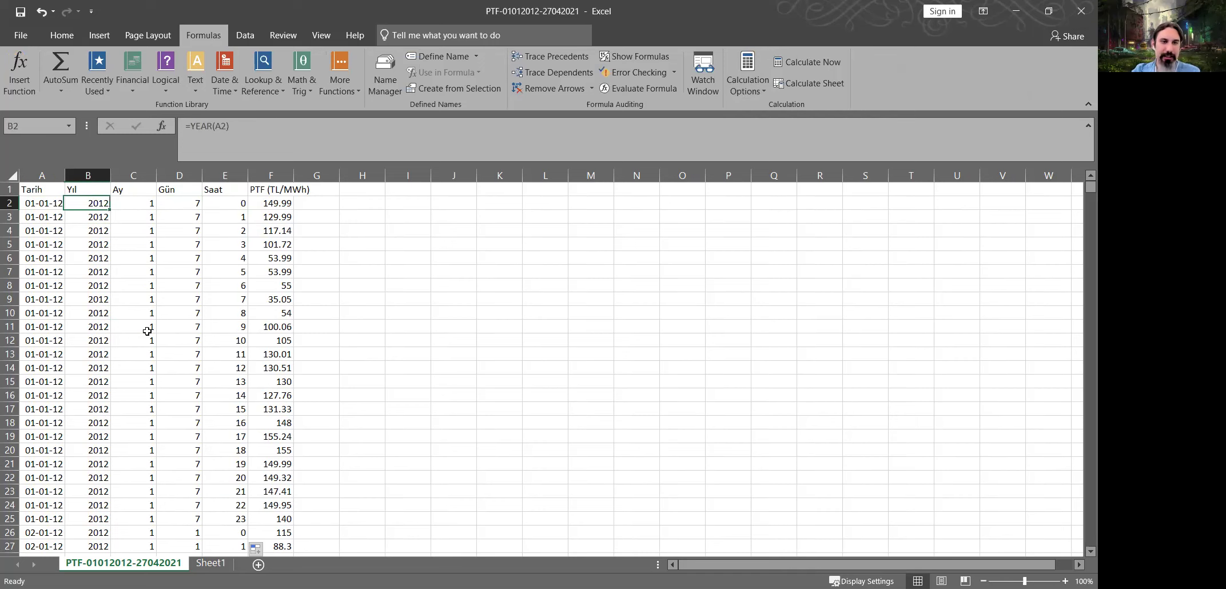
{"action": "key", "text": "shift+Right"}
{"action": "key", "text": "shift+Right"}
{"action": "key", "text": "shift+Right"}
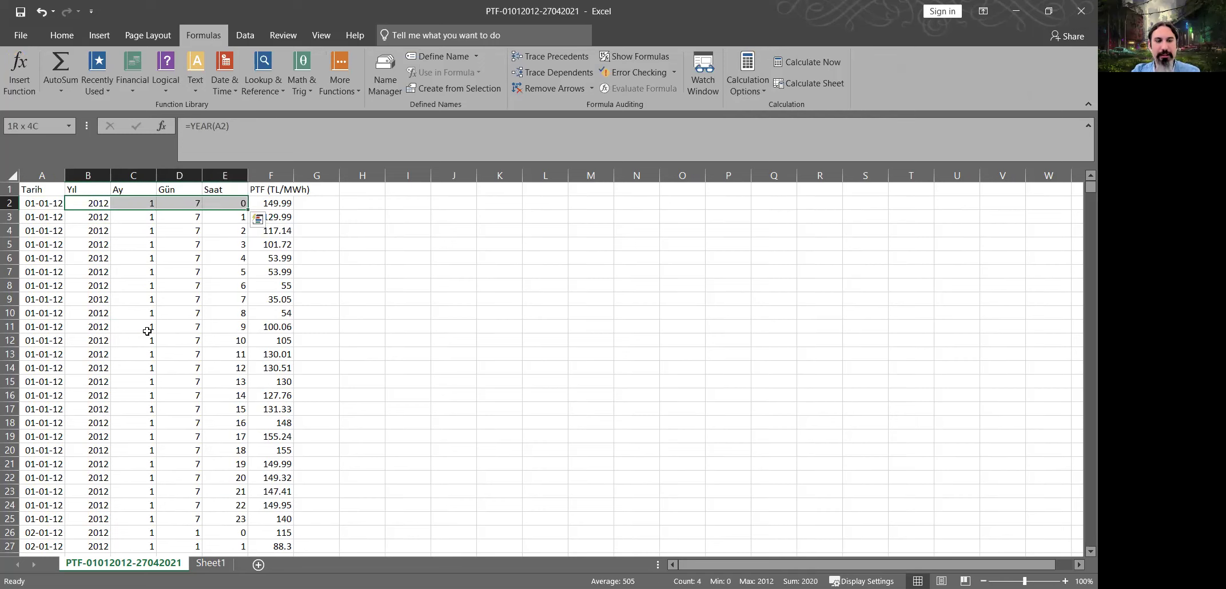
{"action": "key", "text": "ctrl+shift+Down"}
{"action": "key", "text": "ctrl+c"}
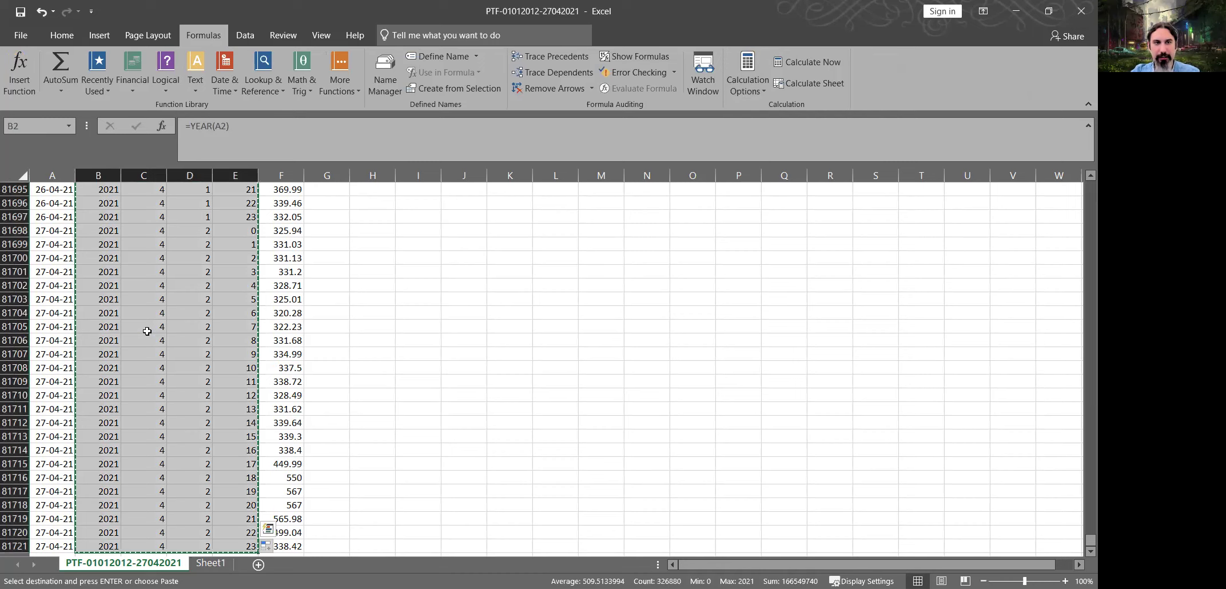
{"action": "key", "text": "ctrl+Home"}
{"action": "left_click", "coordinate": [165, 231]}
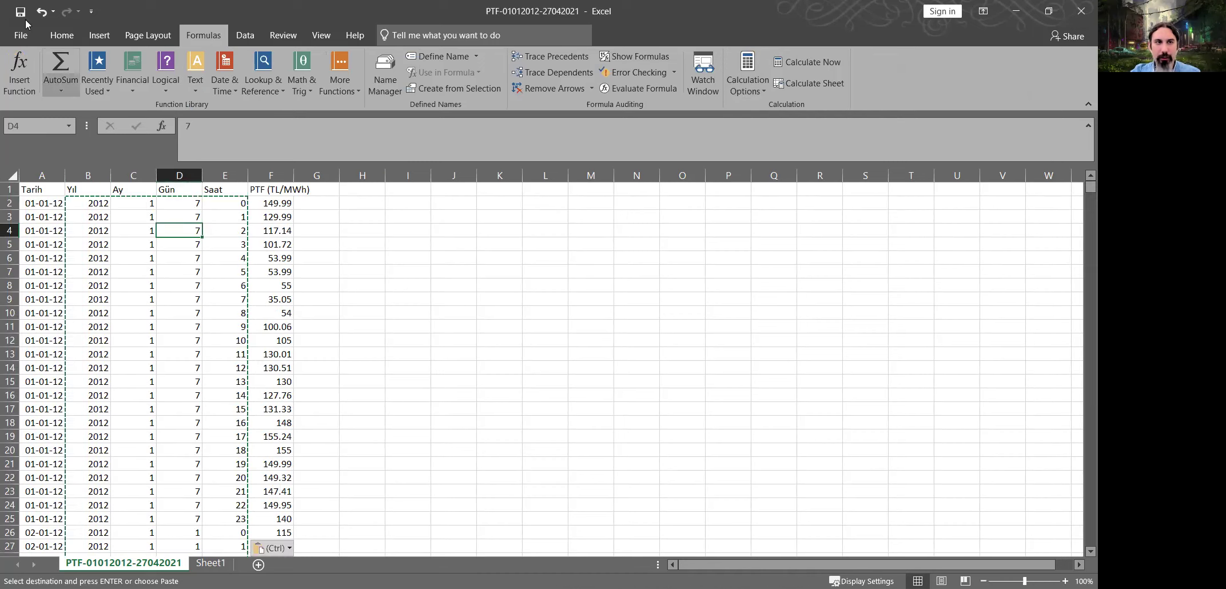
{"action": "key", "text": "Escape"}
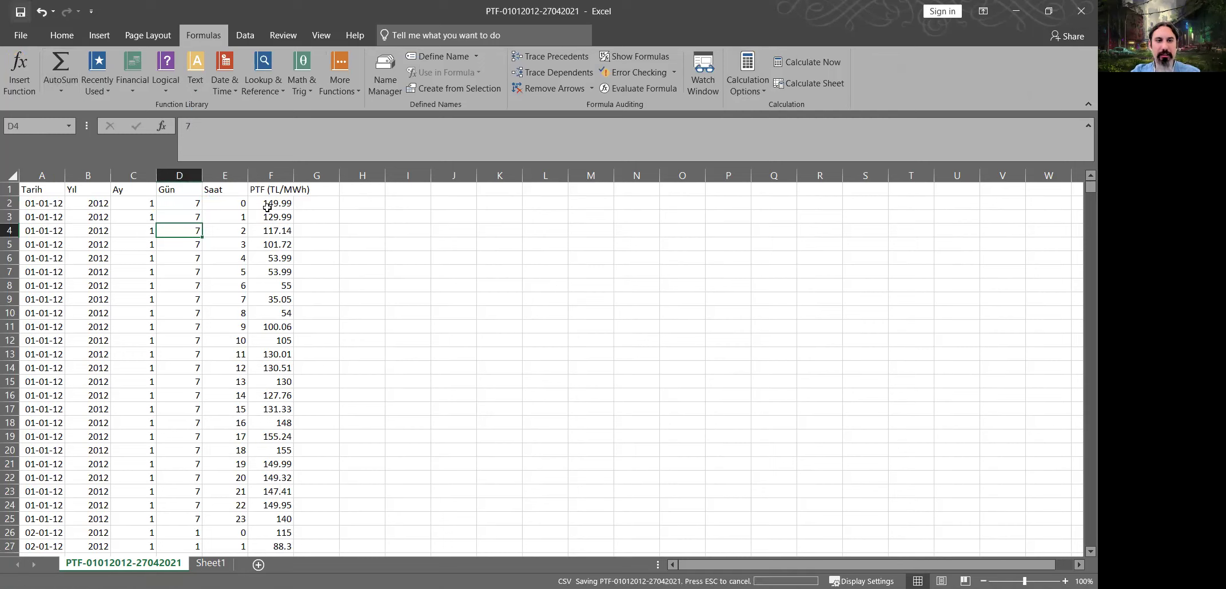
- Check the cells of row 3 across the Yıl, Ay, Gün, Saat and PTF columns for plain values
{"action": "left_click", "coordinate": [268, 204]}
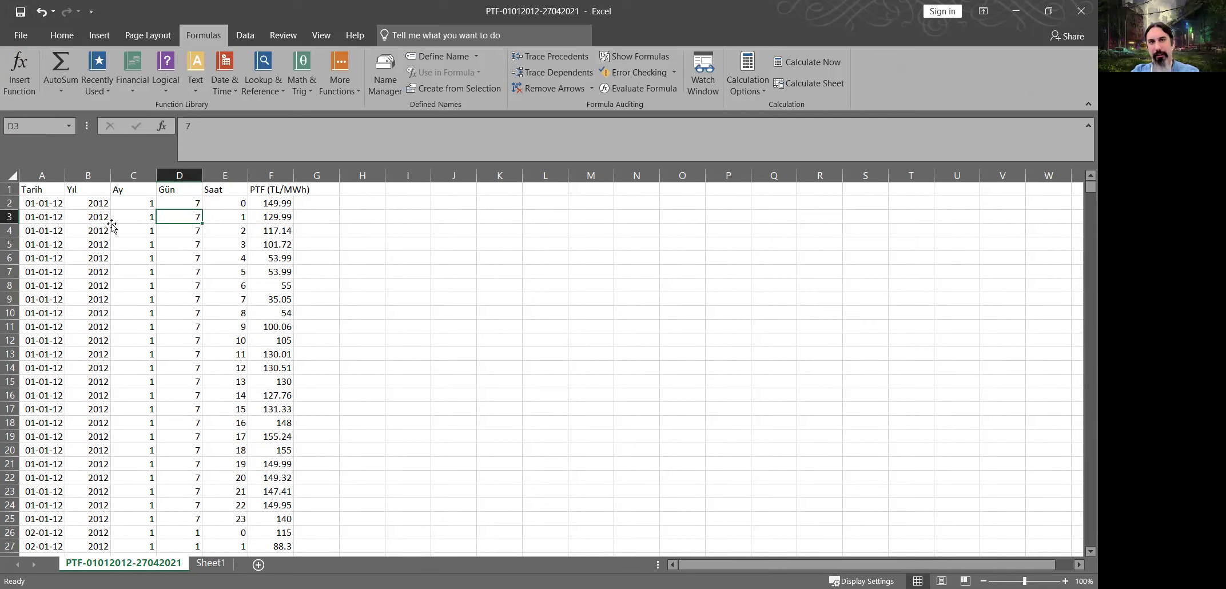
{"action": "left_click", "coordinate": [61, 219]}
{"action": "key", "text": "Right"}
{"action": "key", "text": "Right"}
{"action": "key", "text": "Right"}
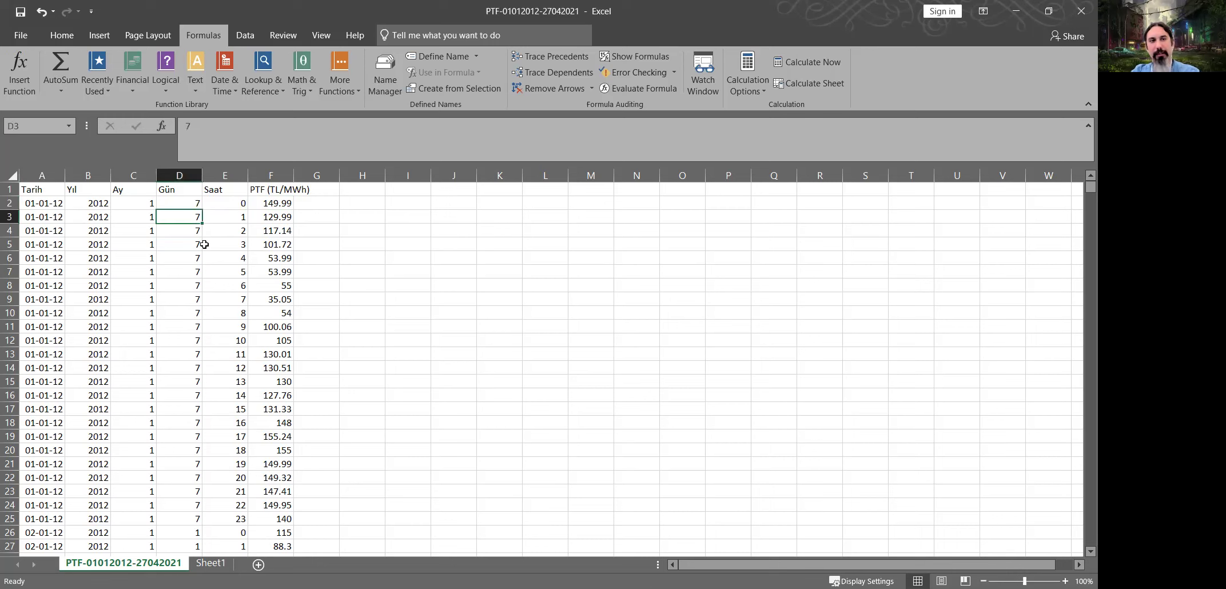
{"action": "key", "text": "Right"}
{"action": "key", "text": "Right"}
{"action": "key", "text": "Down"}
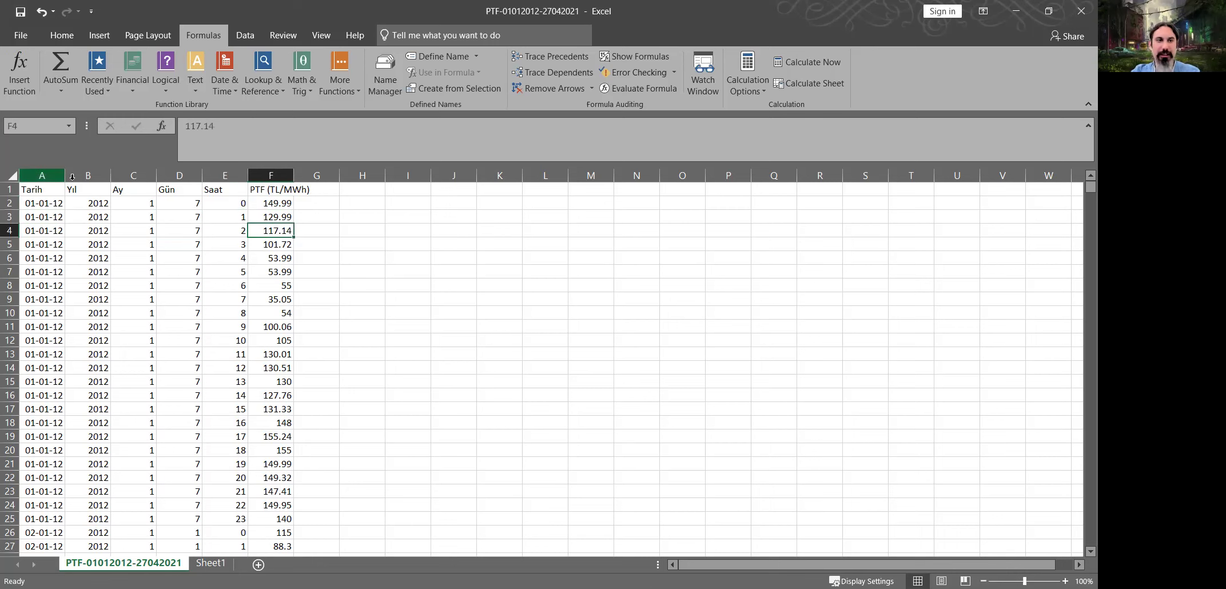
- AutoFit the widths of all columns on the data sheet and save the file
{"action": "key", "text": "ctrl+a"}
{"action": "key", "text": "ctrl+a"}
{"action": "key", "text": "alt+h"}
{"action": "key", "text": "o"}
{"action": "key", "text": "i"}
{"action": "left_click", "coordinate": [150, 227]}
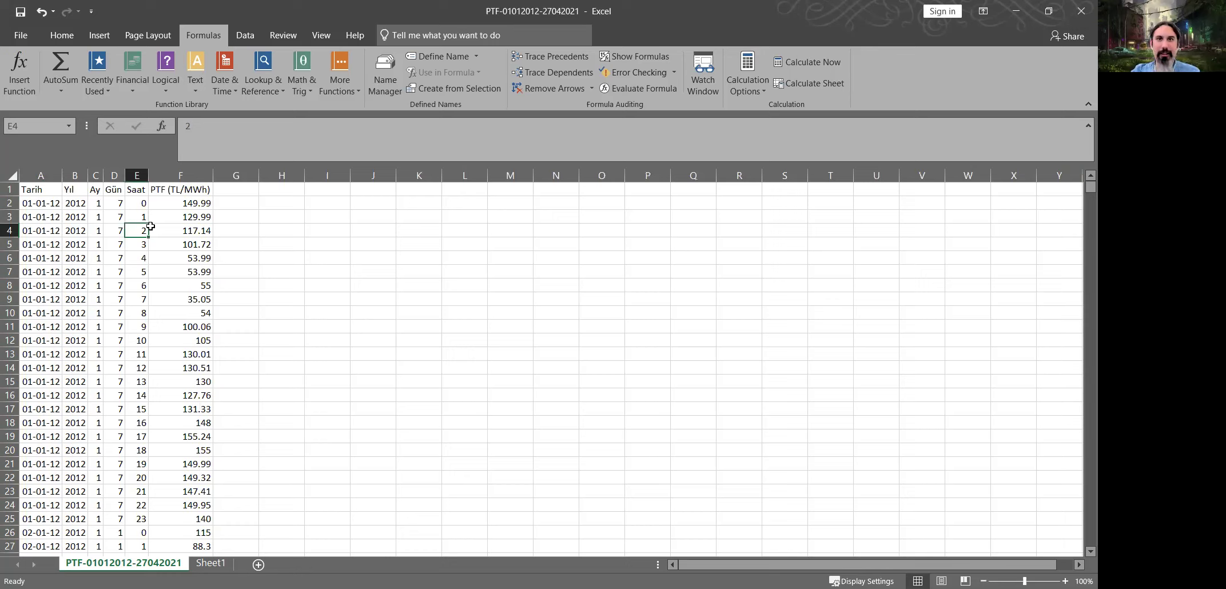
{"action": "left_click", "coordinate": [109, 216]}
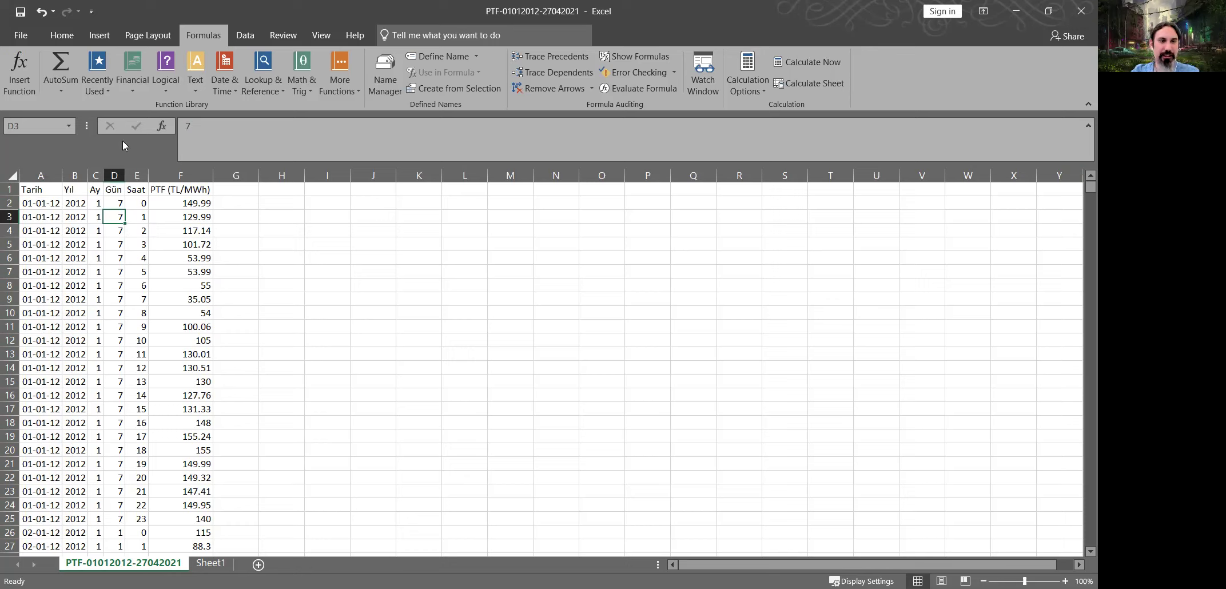
{"action": "left_click", "coordinate": [22, 10]}
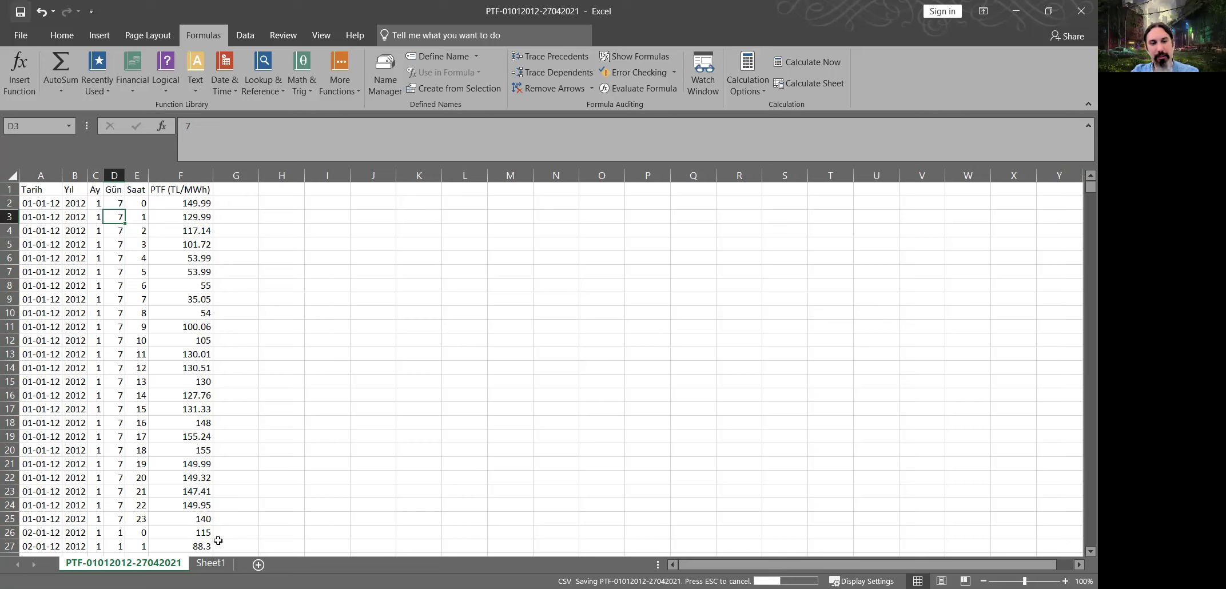
- Refresh the empty PivotTable on Sheet1 so its field list picks up the new data columns
{"action": "key", "text": "ctrl+Page_Down"}
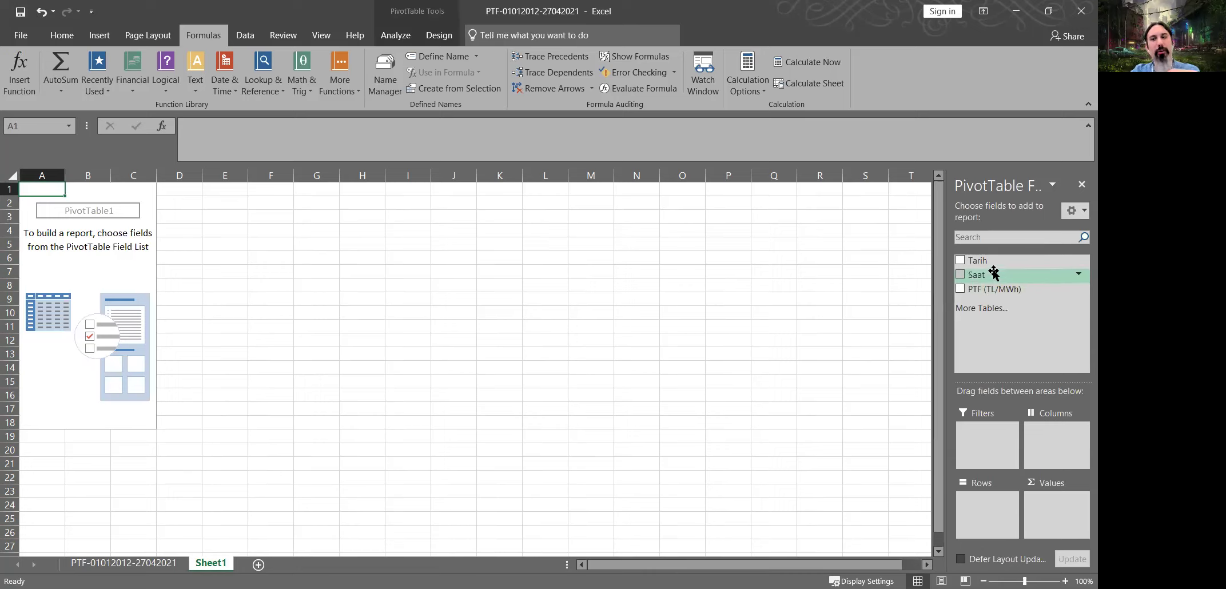
{"action": "right_click", "coordinate": [94, 229]}
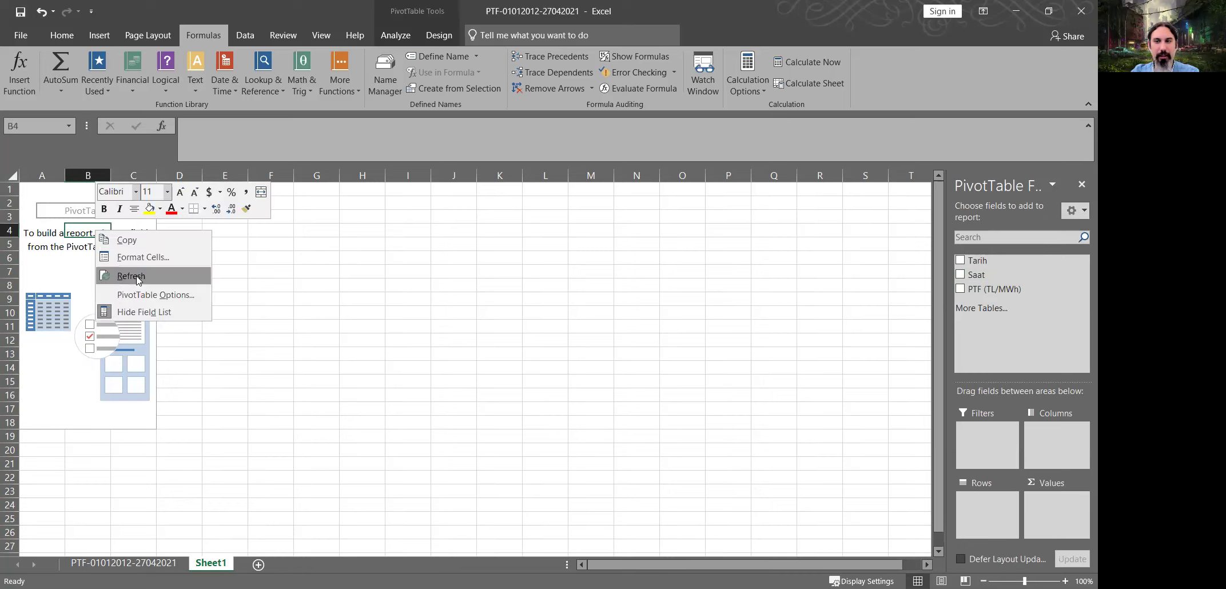
{"action": "key", "text": "Return"}
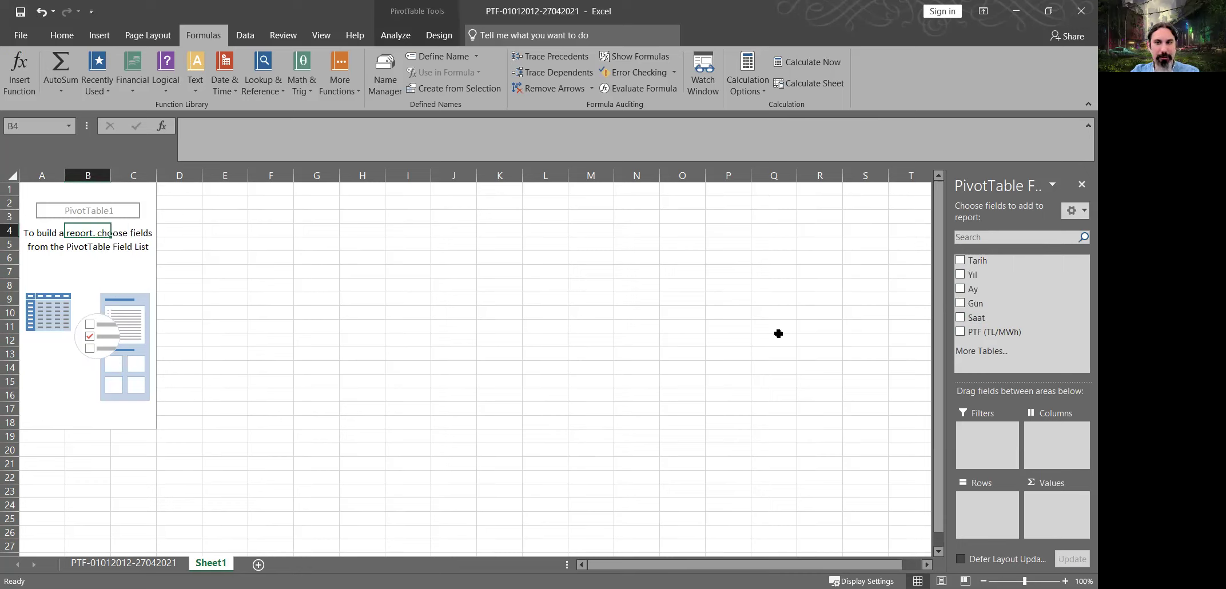
- Place Yıl in the Rows area and PTF (TL/MWh) in the Values area of the PivotTable
{"action": "left_click_drag", "start_coordinate": [991, 275], "coordinate": [979, 525]}
{"action": "left_click_drag", "start_coordinate": [994, 331], "coordinate": [1030, 485]}
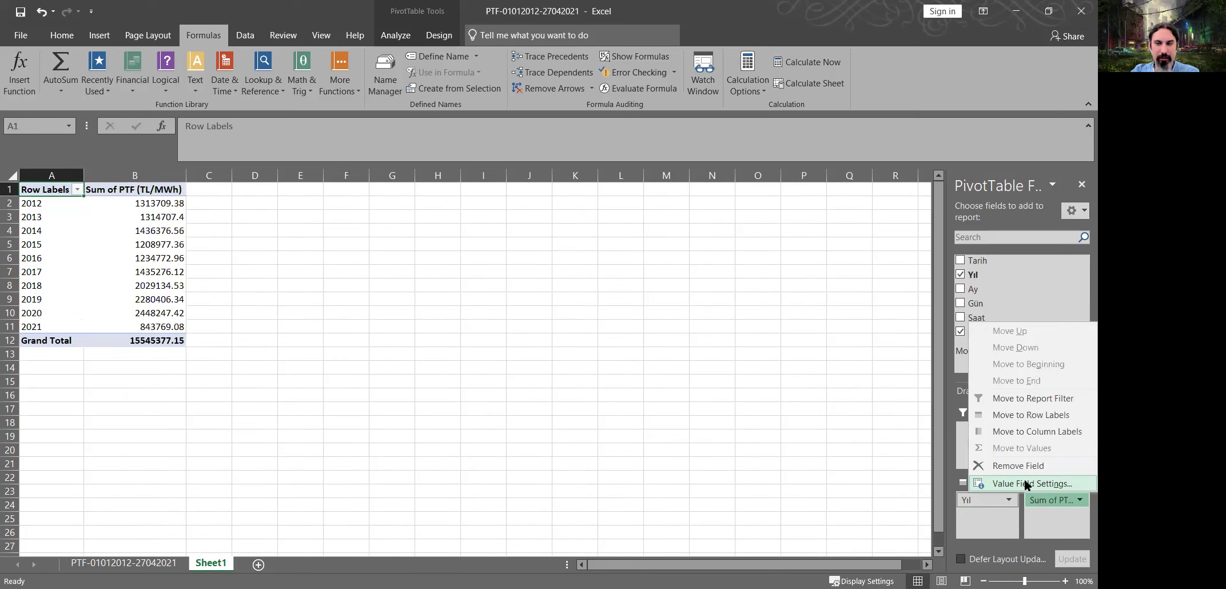
- Try Max as the summary function for the PTF (TL/MWh) values and settle on Average
{"action": "left_click", "coordinate": [214, 324]}
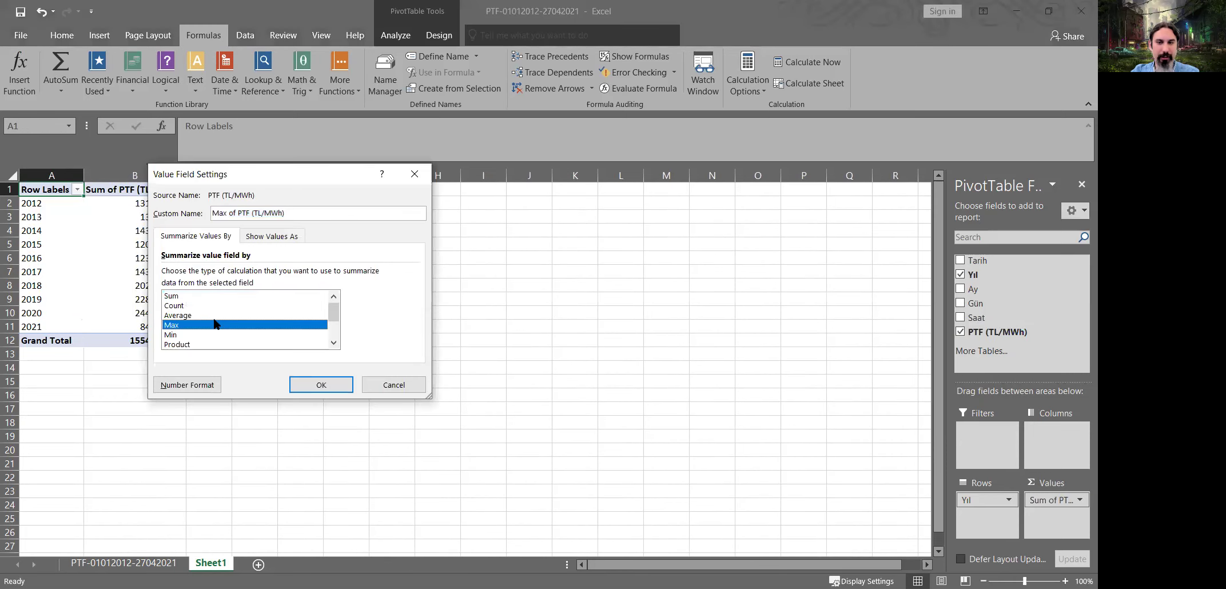
{"action": "key", "text": "Return"}
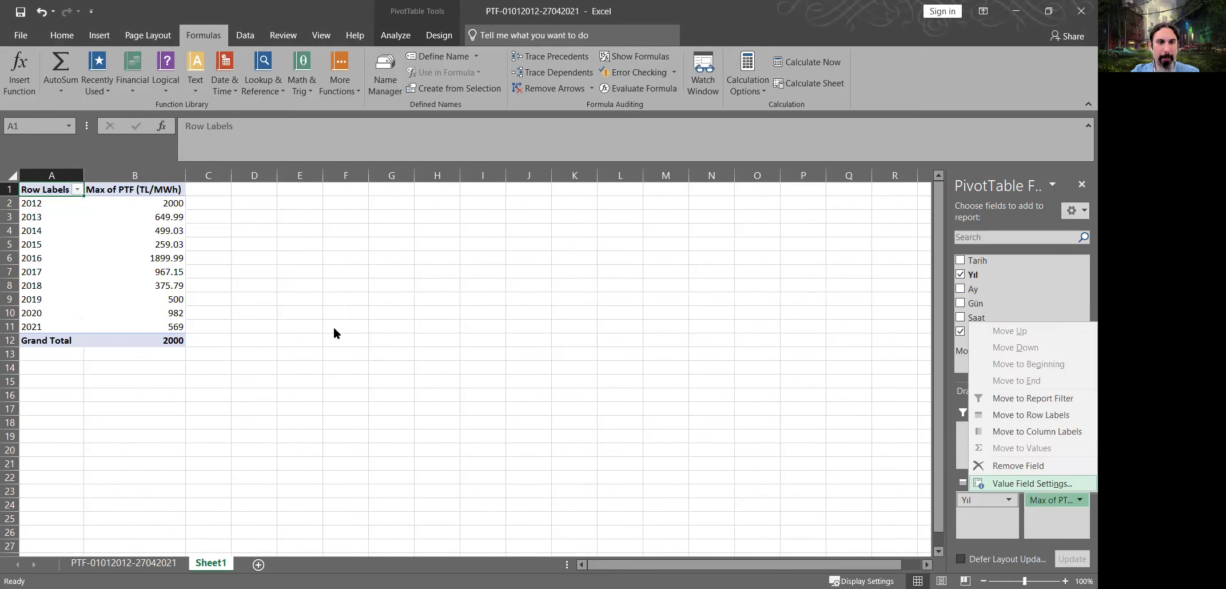
{"action": "left_click", "coordinate": [183, 317]}
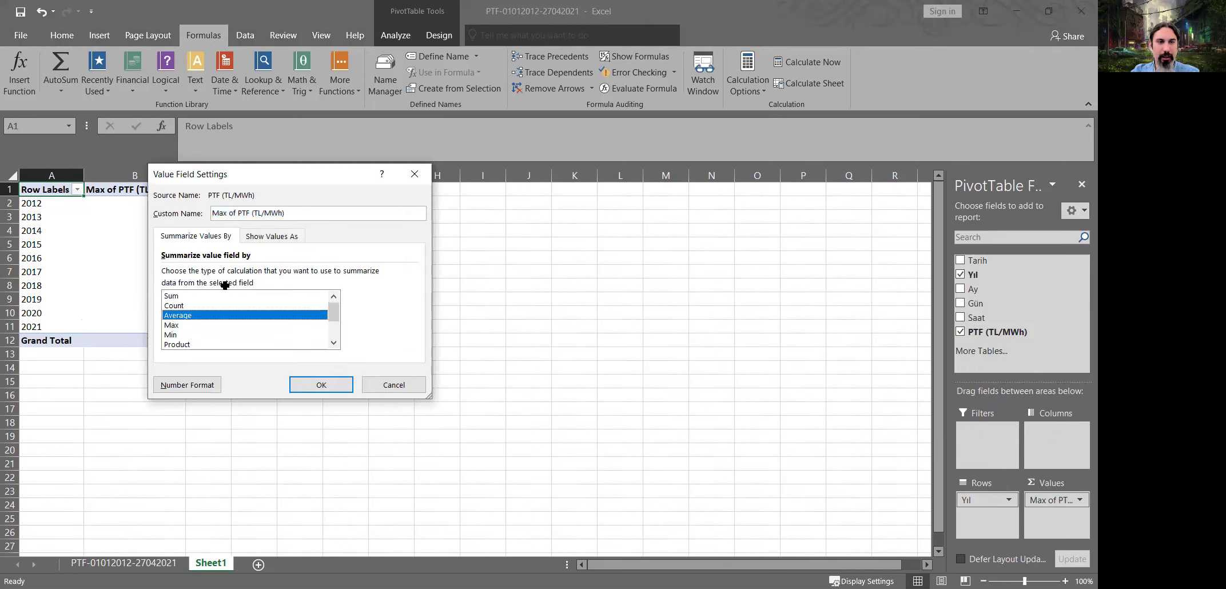
{"action": "key", "text": "Return"}
- Format the yearly averages and the grand total in B2:B12 with the comma number style
{"action": "left_click_drag", "start_coordinate": [172, 203], "coordinate": [171, 341]}
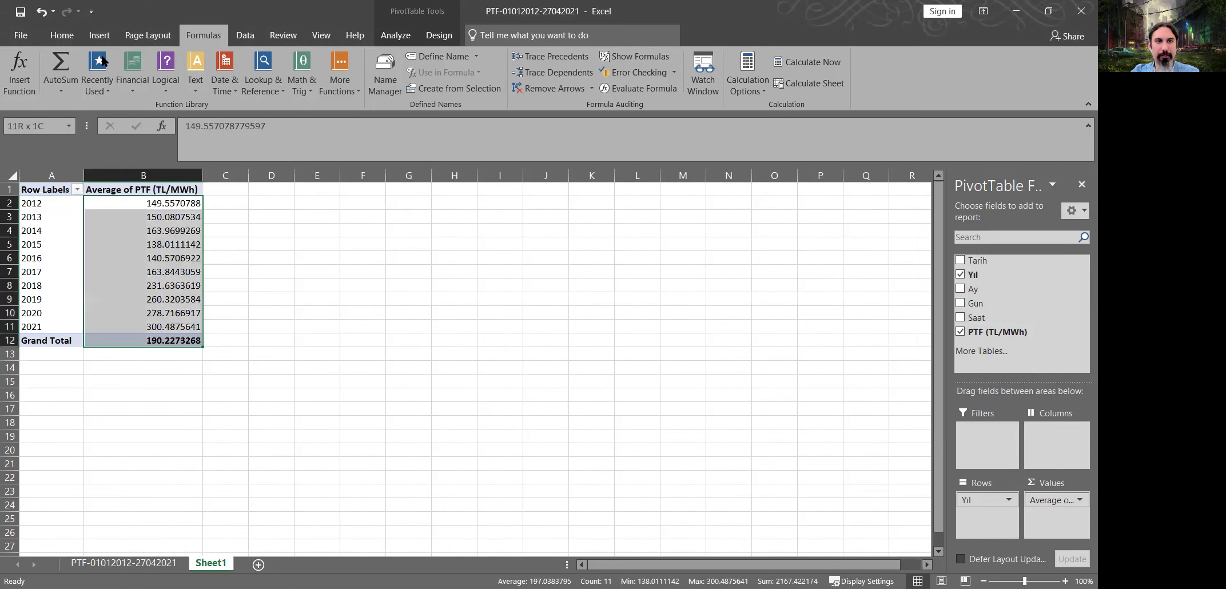
{"action": "scroll", "coordinate": [387, 84], "scroll_direction": "up", "scroll_amount": 3}
{"action": "left_click", "coordinate": [466, 84]}
{"action": "left_click", "coordinate": [252, 218]}
{"action": "left_click", "coordinate": [123, 563]}
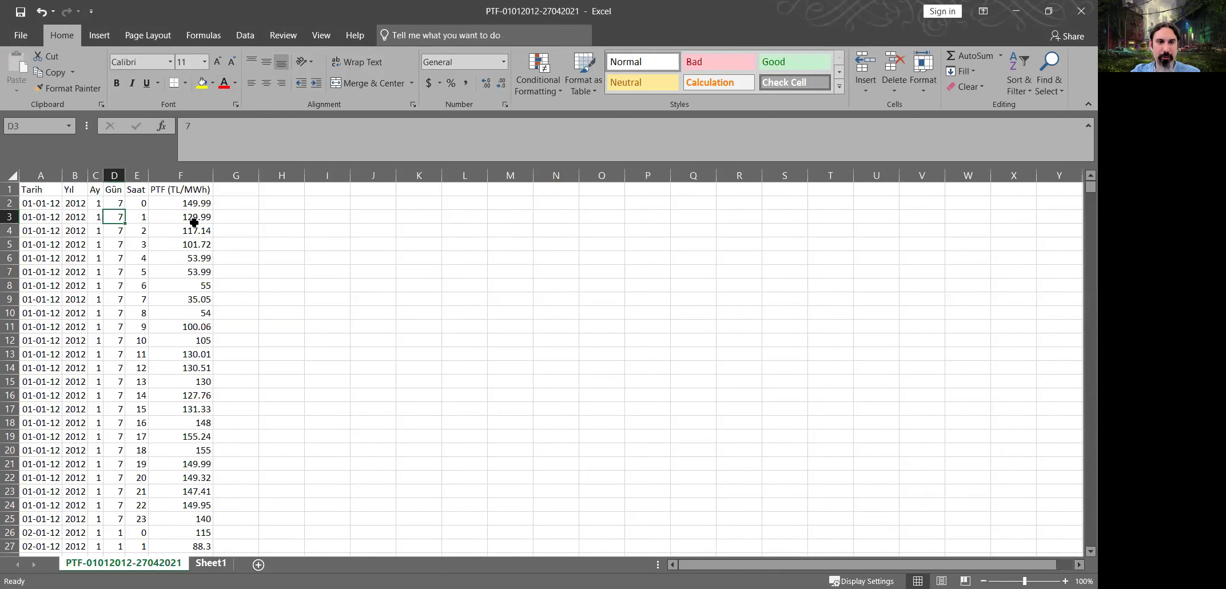
{"action": "key", "text": "ctrl+Page_Down"}
{"action": "left_click_drag", "start_coordinate": [188, 270], "coordinate": [189, 286]}
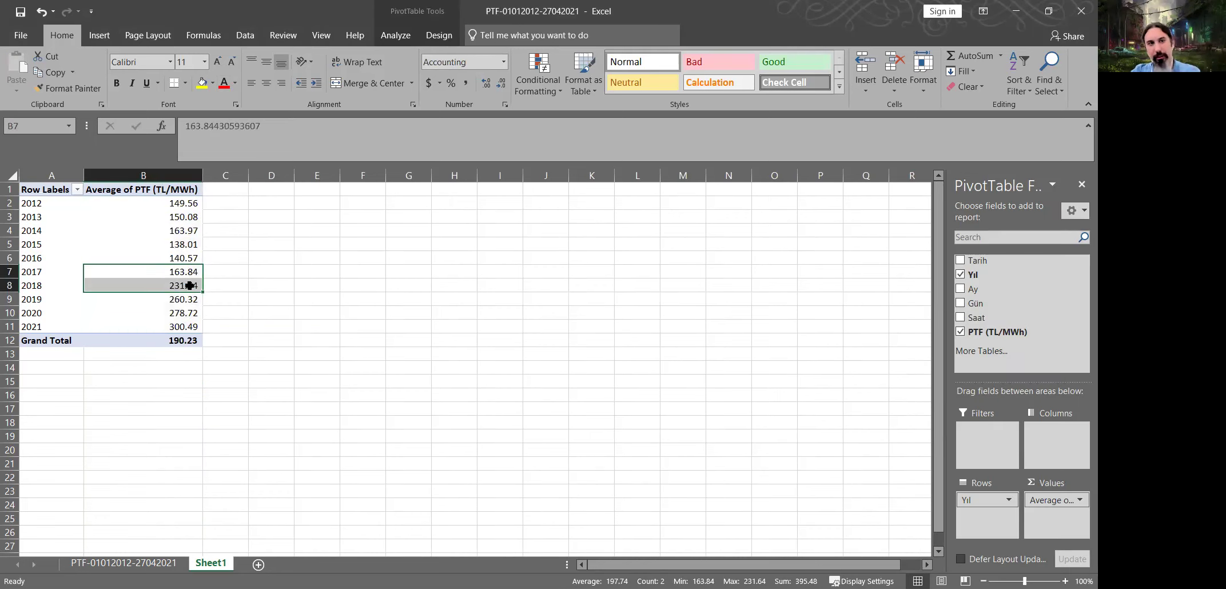
- Place Ay in the Columns area of the PivotTable to split the yearly averages by month
{"action": "left_click", "coordinate": [241, 272]}
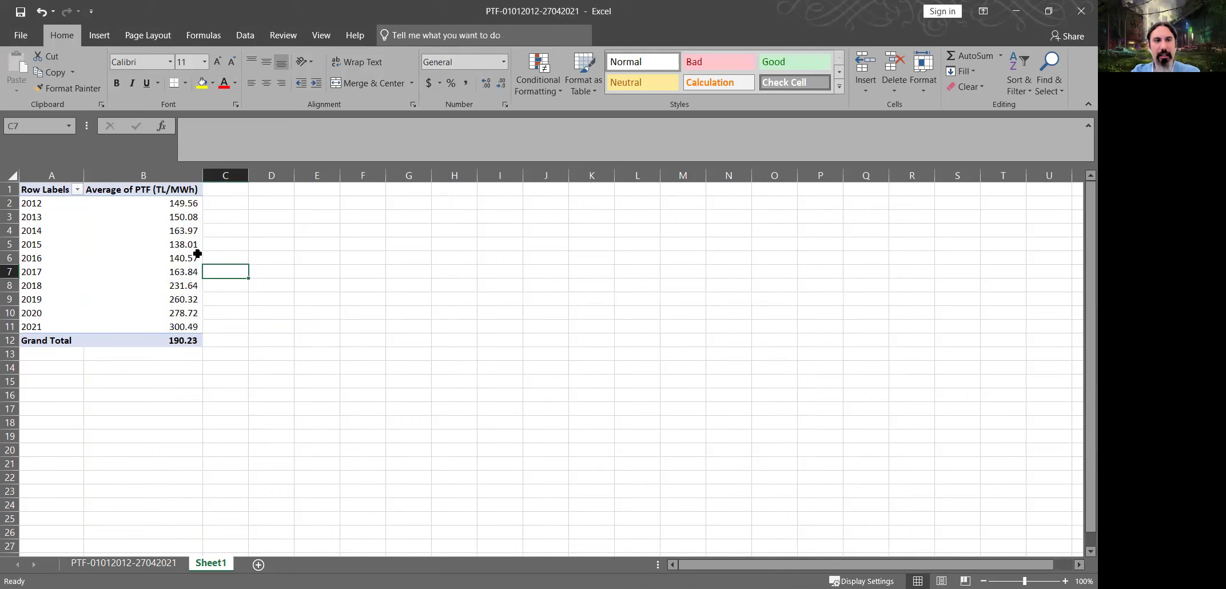
{"action": "left_click", "coordinate": [194, 256]}
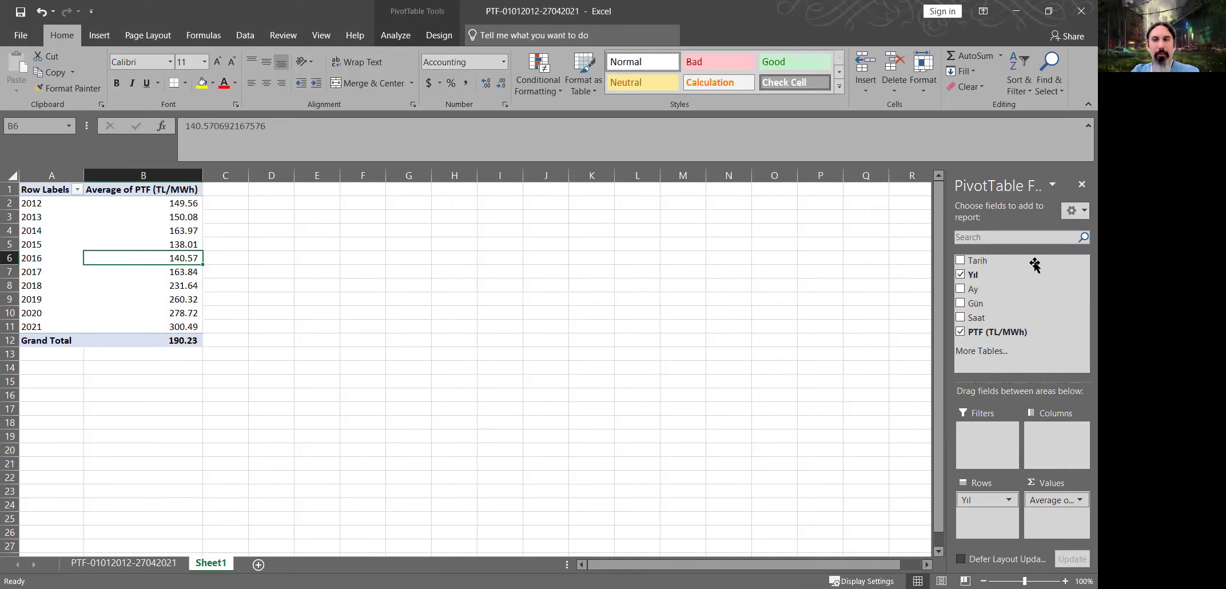
{"action": "left_click_drag", "start_coordinate": [965, 286], "coordinate": [1058, 444]}
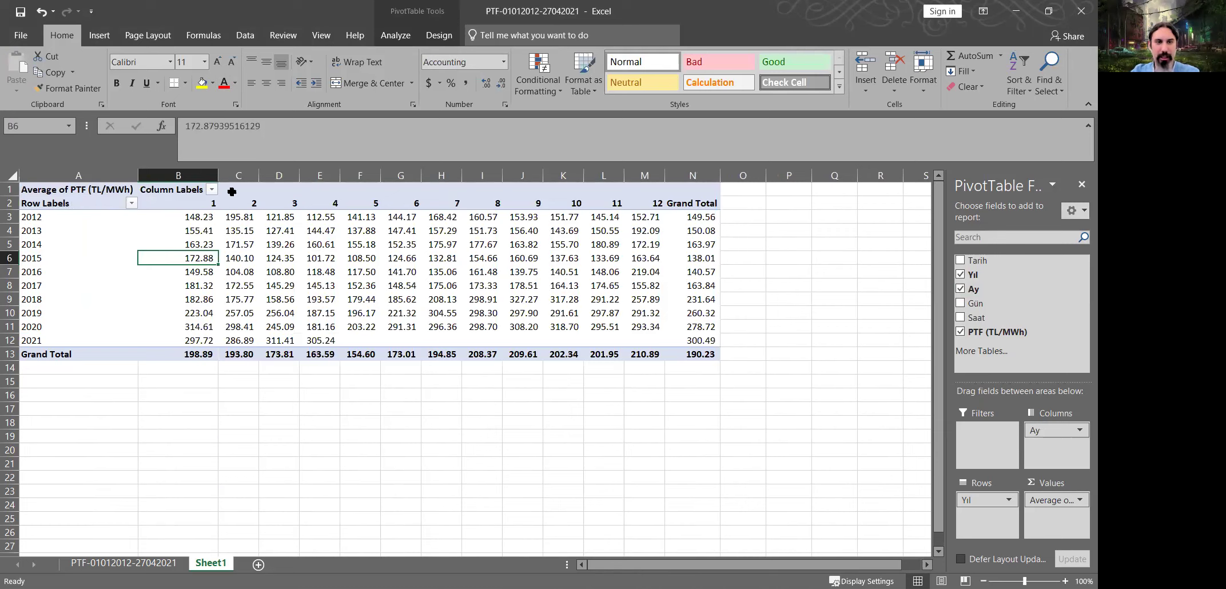
- Examine the average prices in the year-by-month grid, along the 2012 row and down the first four month columns
{"action": "left_click_drag", "start_coordinate": [200, 217], "coordinate": [564, 272]}
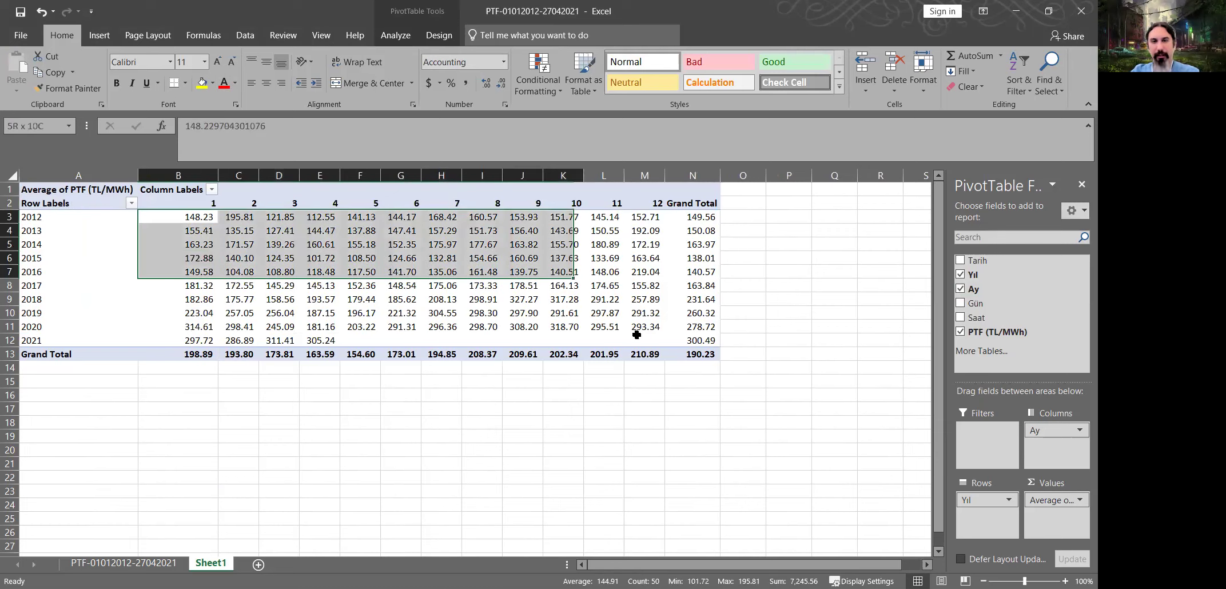
{"action": "left_click_drag", "start_coordinate": [446, 307], "coordinate": [646, 341]}
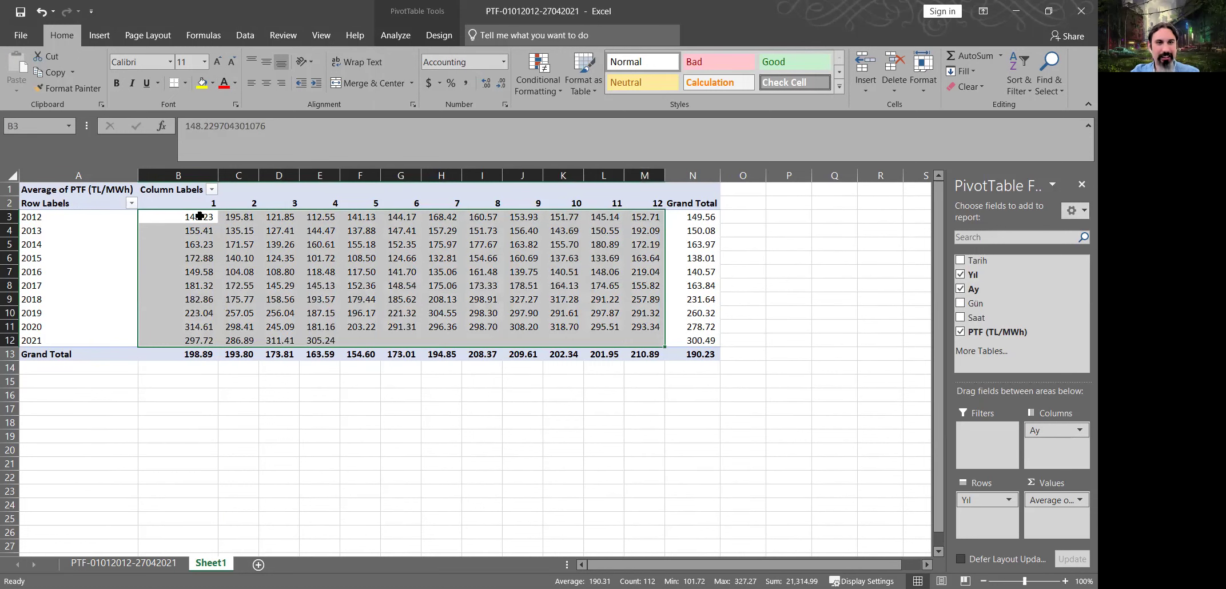
{"action": "left_click", "coordinate": [626, 218], "text": "shift"}
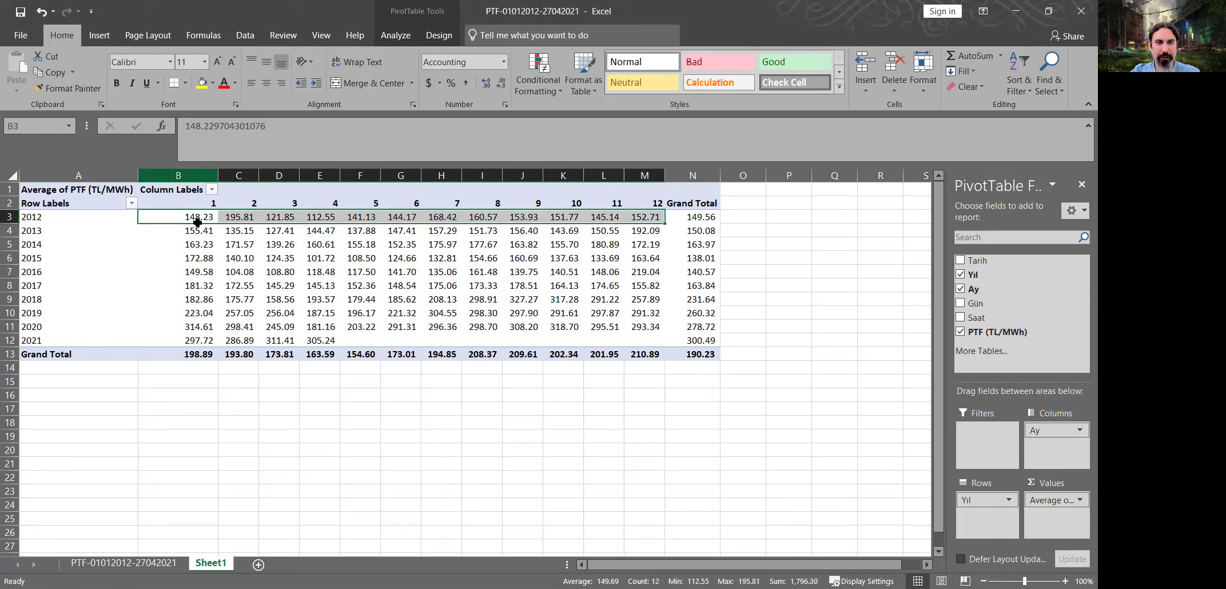
{"action": "left_click_drag", "start_coordinate": [197, 217], "coordinate": [201, 340]}
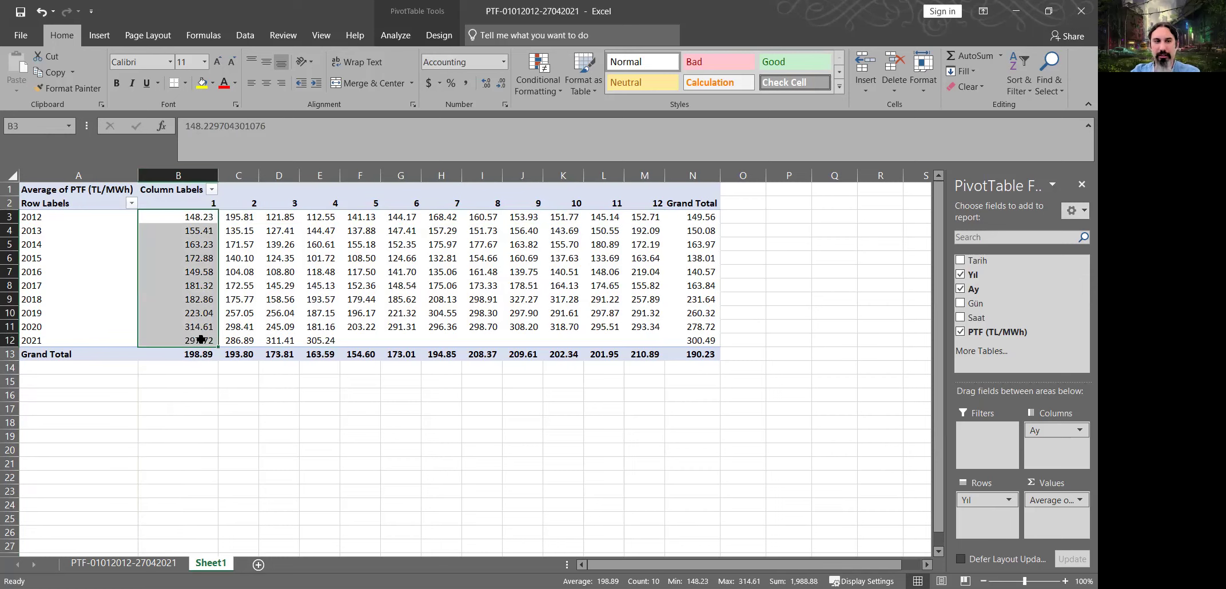
{"action": "left_click_drag", "start_coordinate": [250, 178], "coordinate": [317, 175]}
{"action": "left_click", "coordinate": [317, 176]}
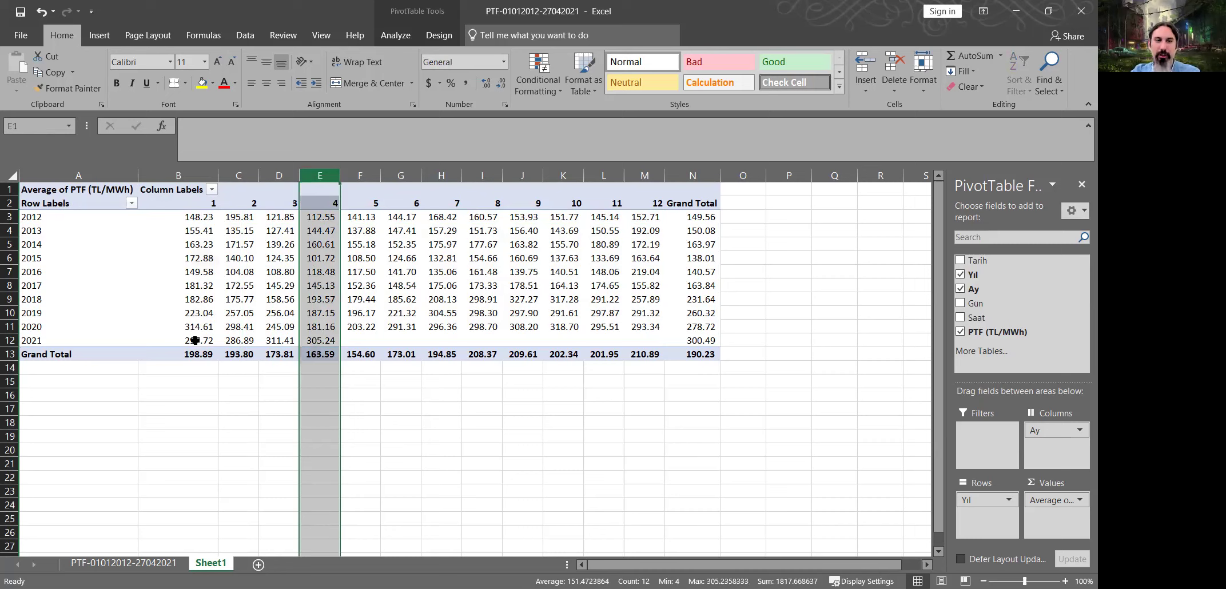
- Compare the 2020 and 2021 average prices month by month from January to March, including December 2020
{"action": "left_click_drag", "start_coordinate": [195, 327], "coordinate": [200, 339]}
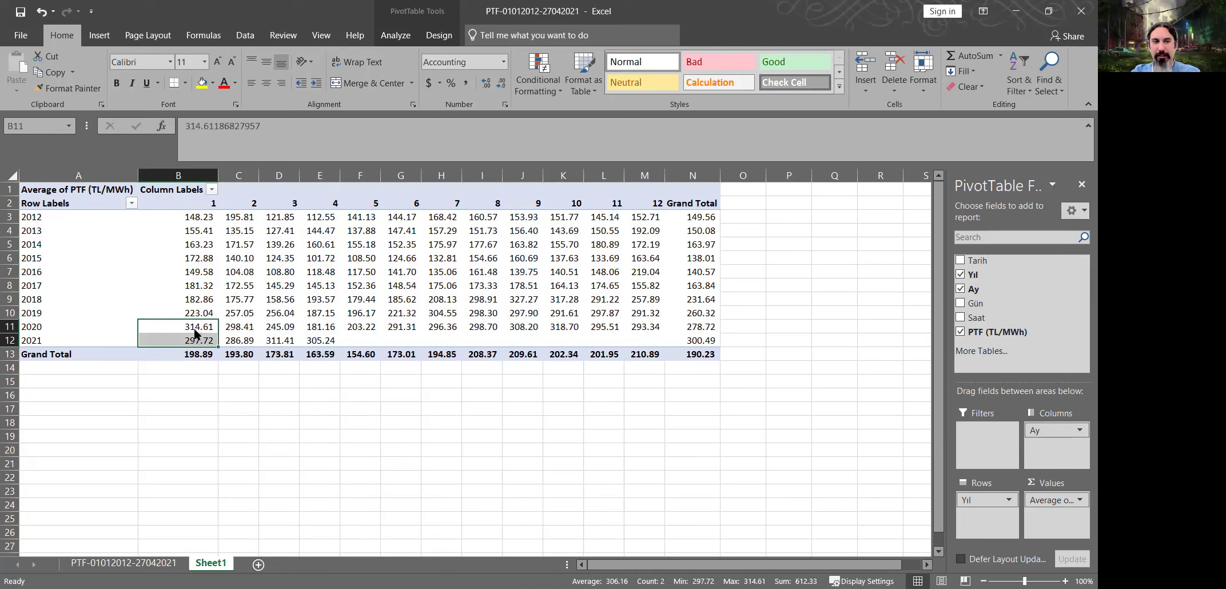
{"action": "left_click", "coordinate": [201, 325]}
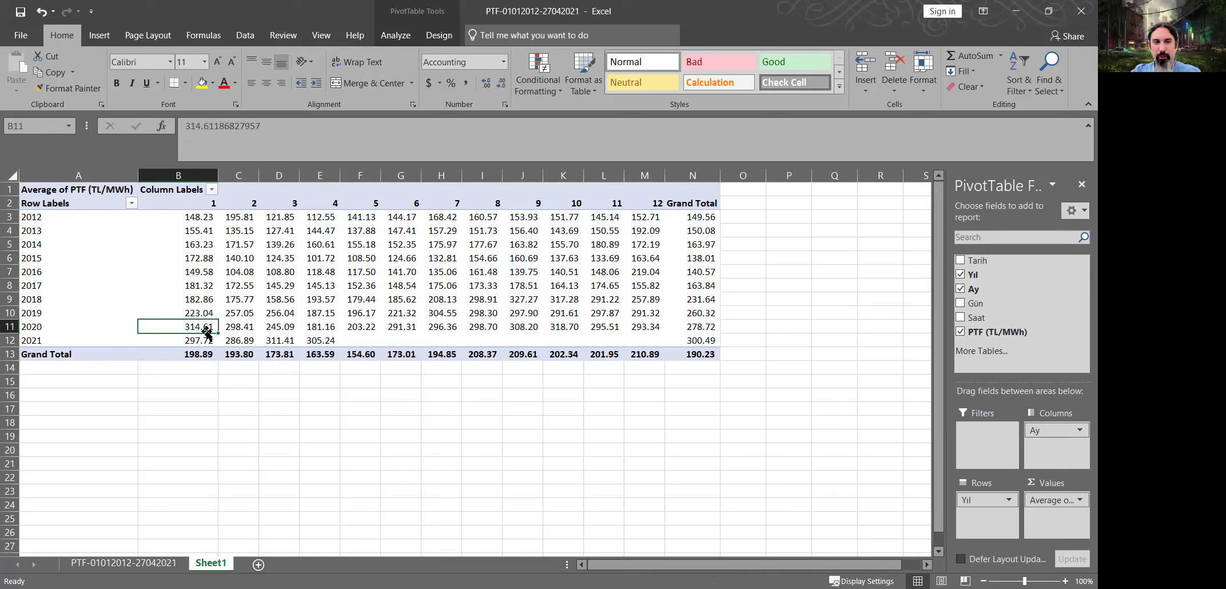
{"action": "left_click", "coordinate": [640, 329]}
{"action": "left_click", "coordinate": [206, 339]}
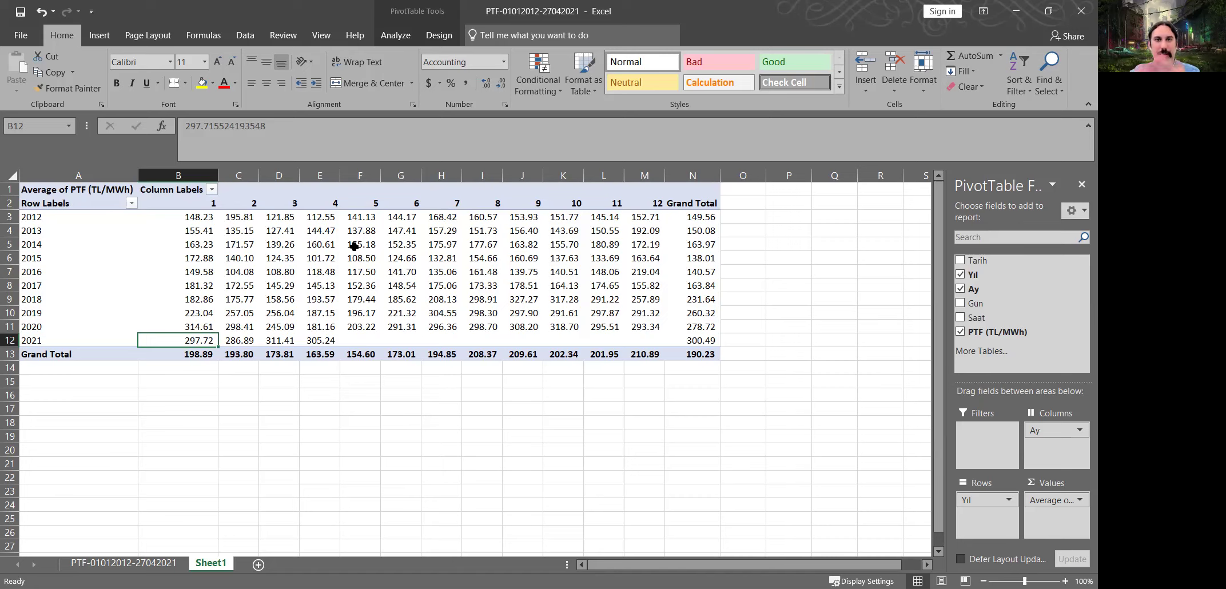
{"action": "mouse_move", "coordinate": [354, 246]}
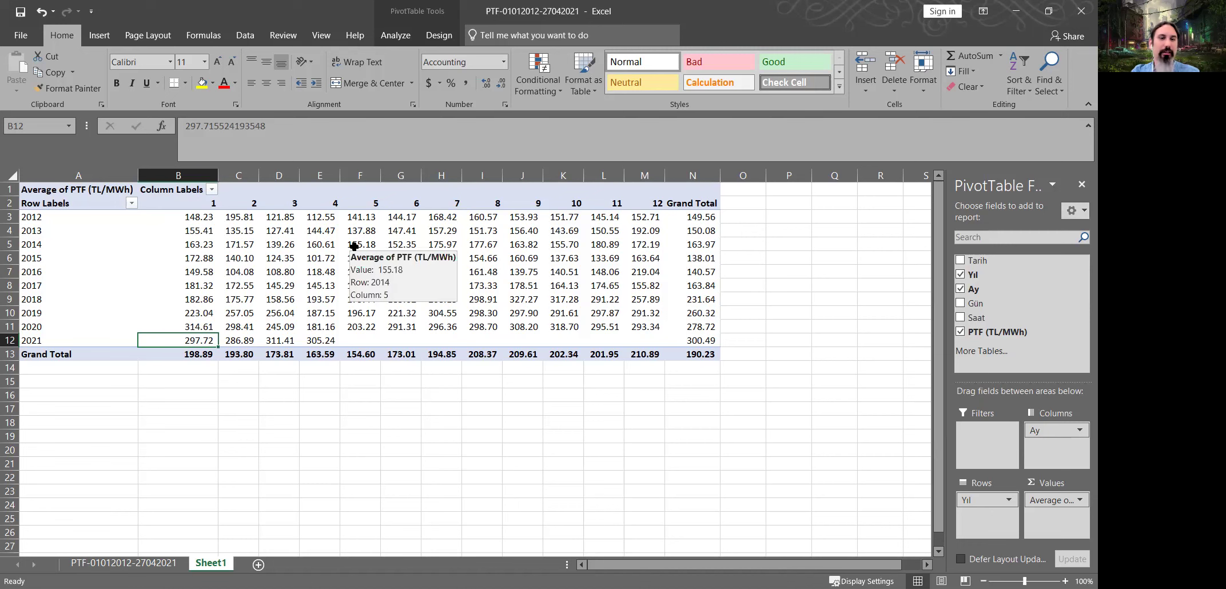
{"action": "left_click", "coordinate": [326, 343]}
{"action": "left_click", "coordinate": [235, 338]}
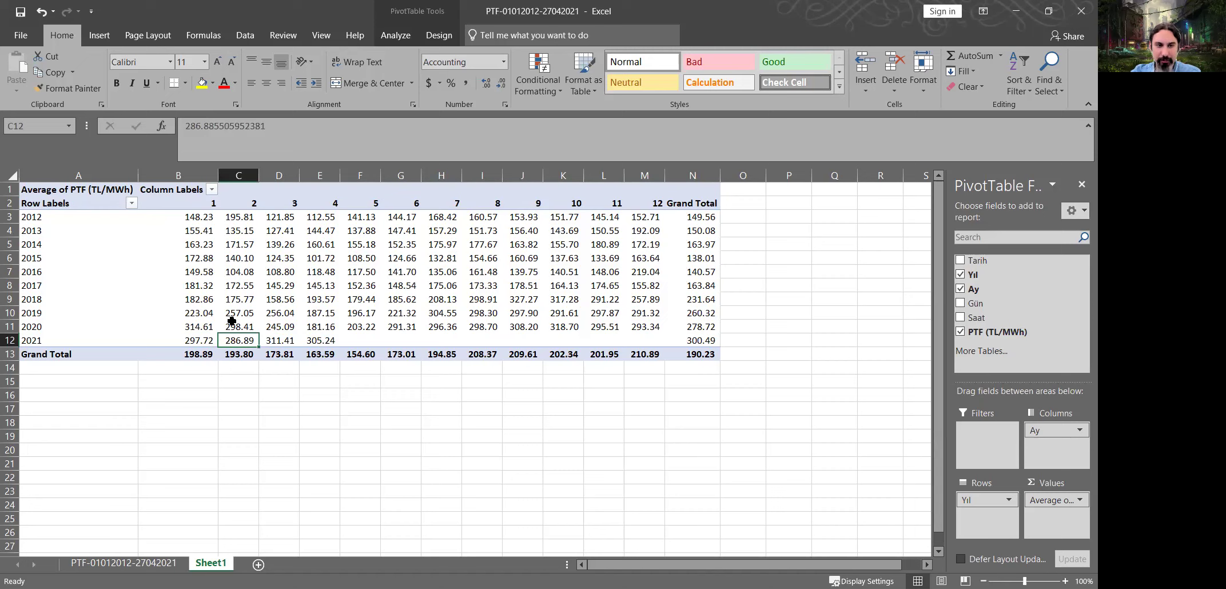
{"action": "left_click_drag", "start_coordinate": [239, 326], "coordinate": [280, 341]}
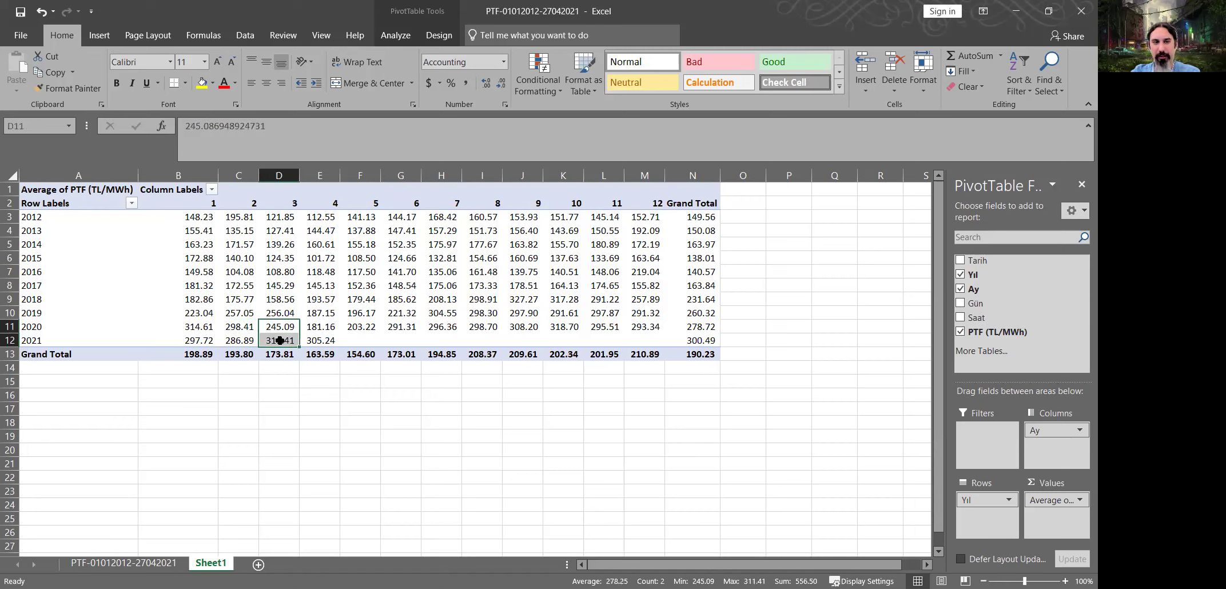
- Examine how the March and April average prices develop across the years
{"action": "left_click_drag", "start_coordinate": [281, 216], "coordinate": [282, 326]}
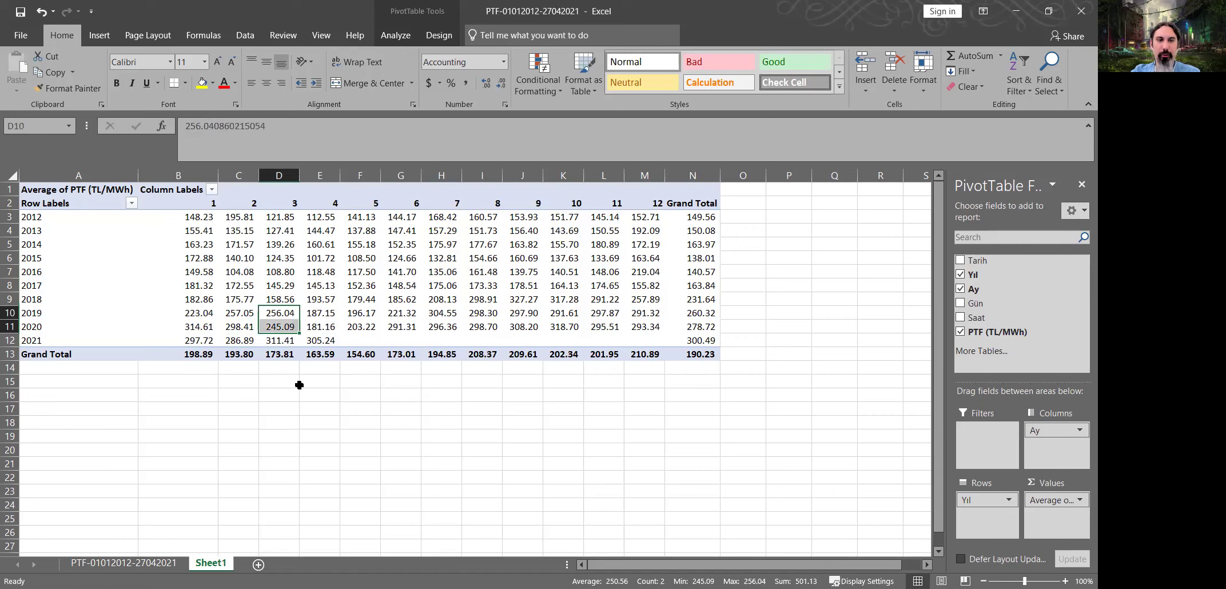
{"action": "key", "text": "Down"}
{"action": "key", "text": "Down"}
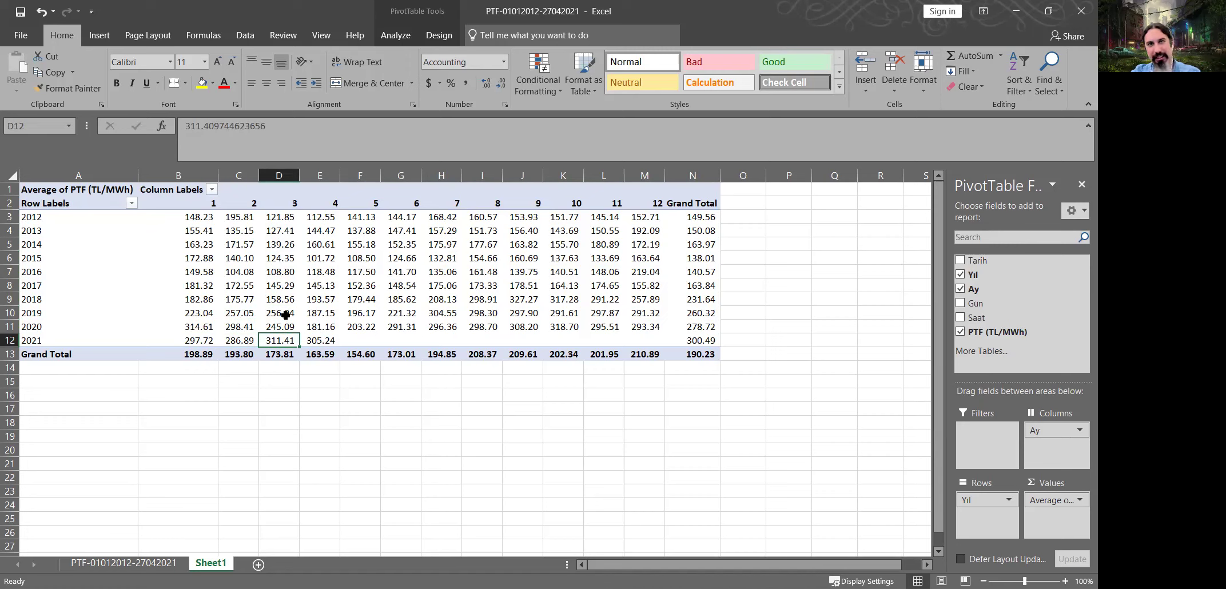
{"action": "mouse_move", "coordinate": [286, 315]}
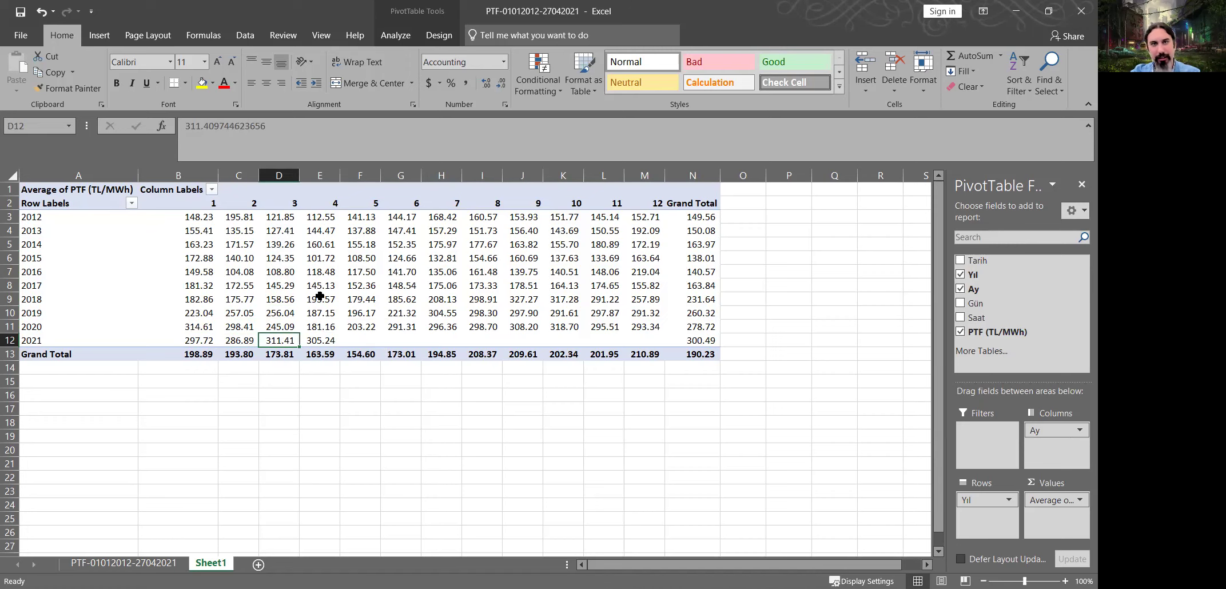
{"action": "mouse_move", "coordinate": [321, 296]}
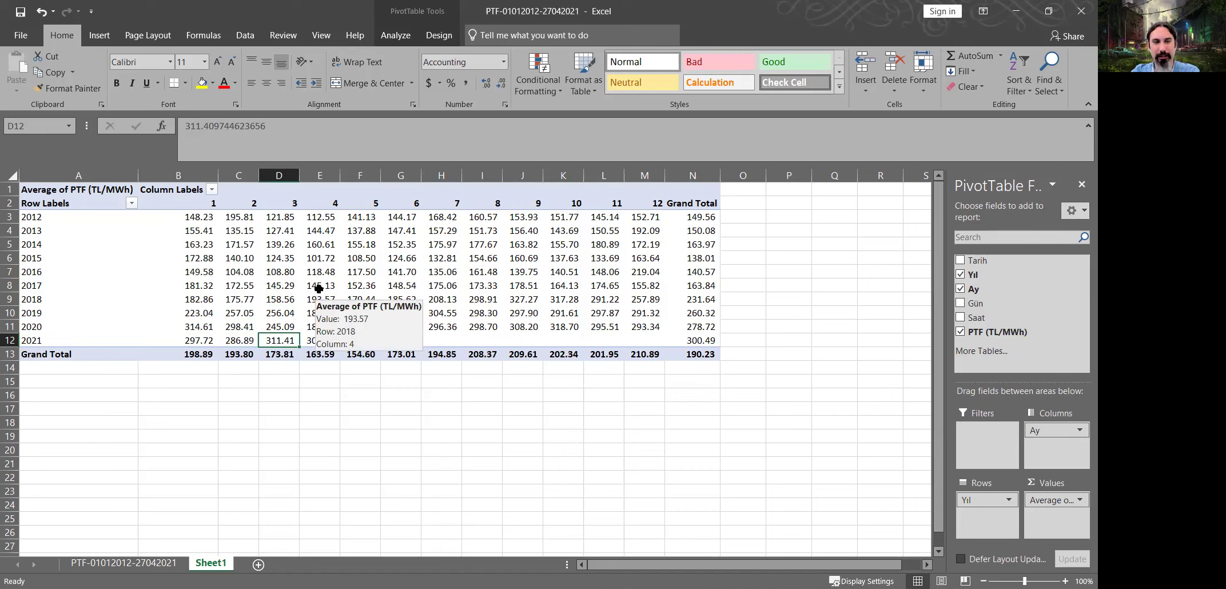
{"action": "left_click", "coordinate": [321, 286]}
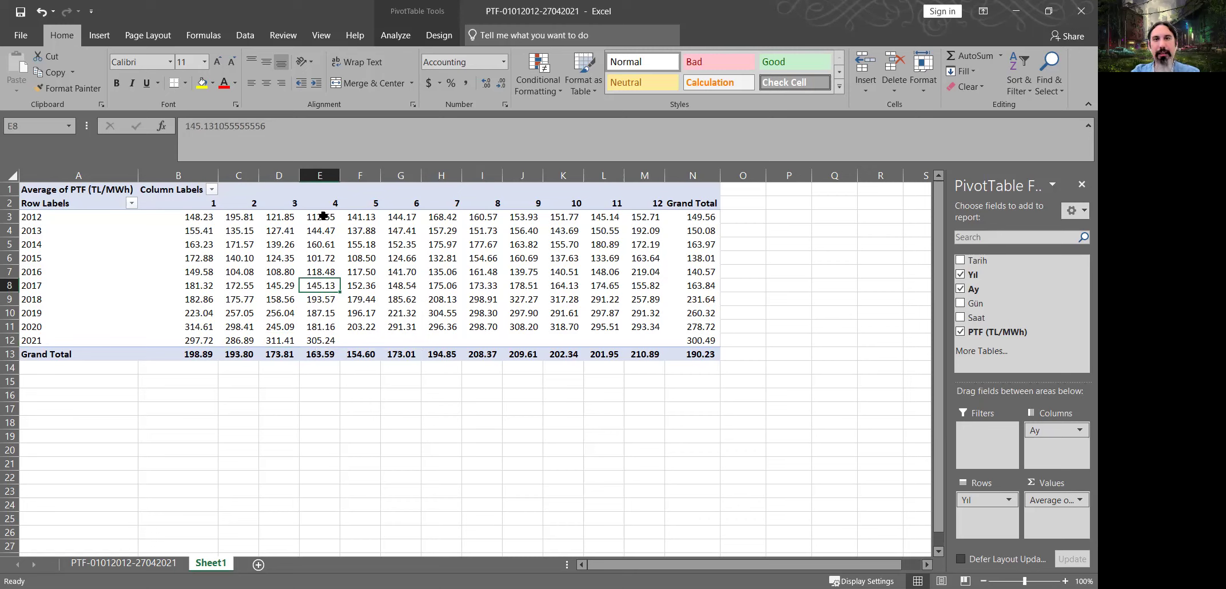
{"action": "left_click_drag", "start_coordinate": [320, 218], "coordinate": [329, 334]}
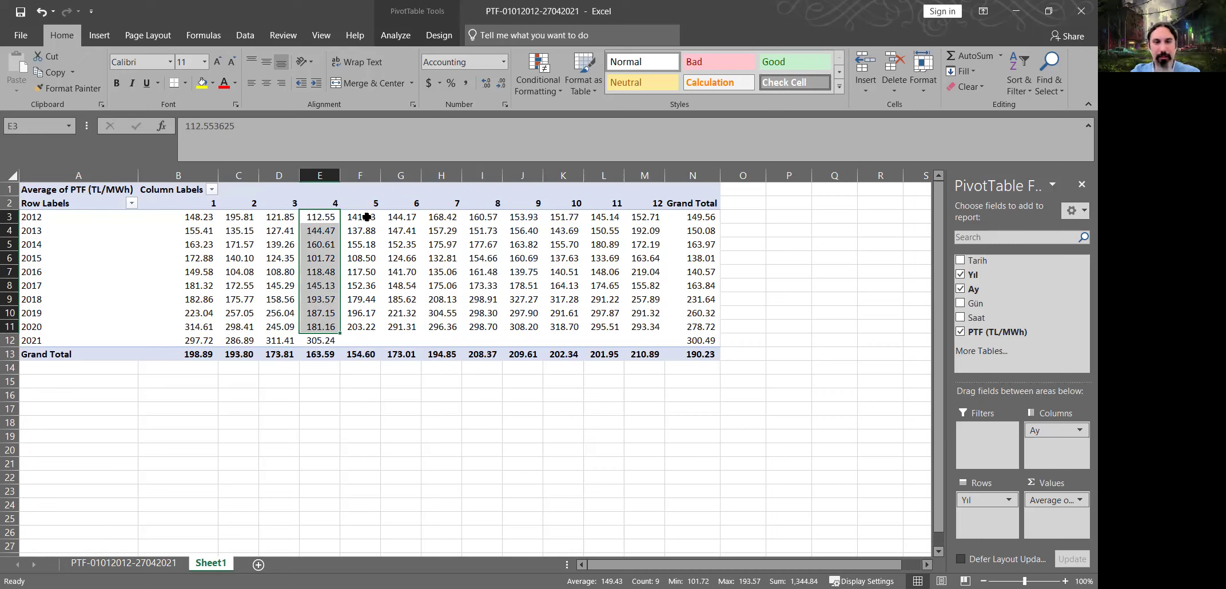
- Compare the April and May averages of several years against April 2021 and the empty May 2021 cell
{"action": "left_click", "coordinate": [643, 316]}
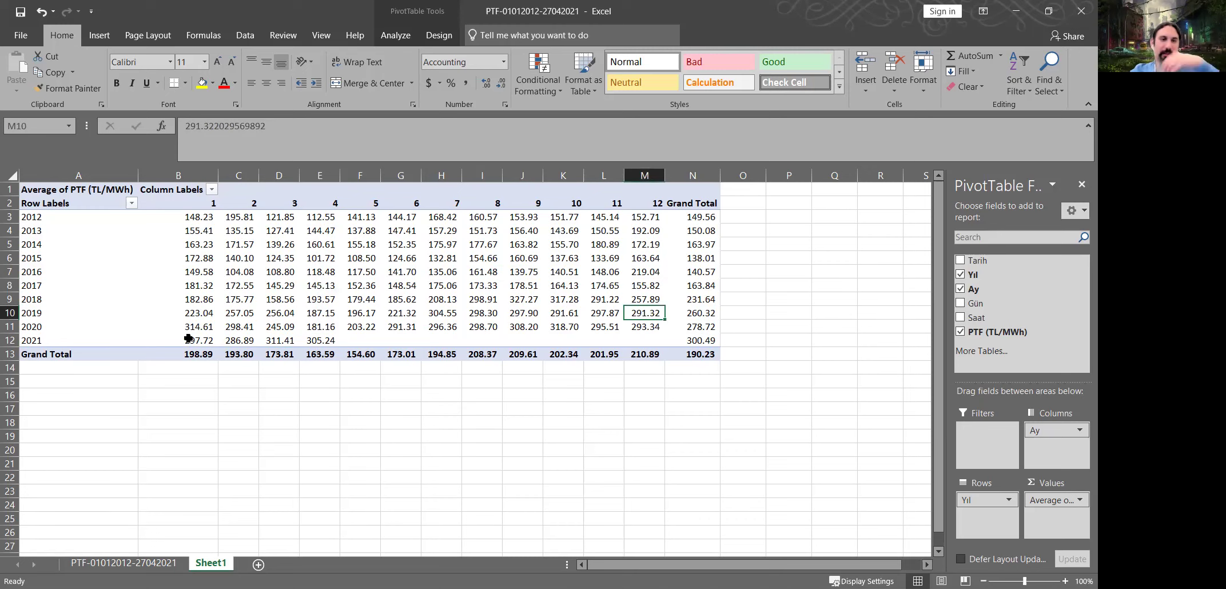
{"action": "left_click", "coordinate": [348, 332]}
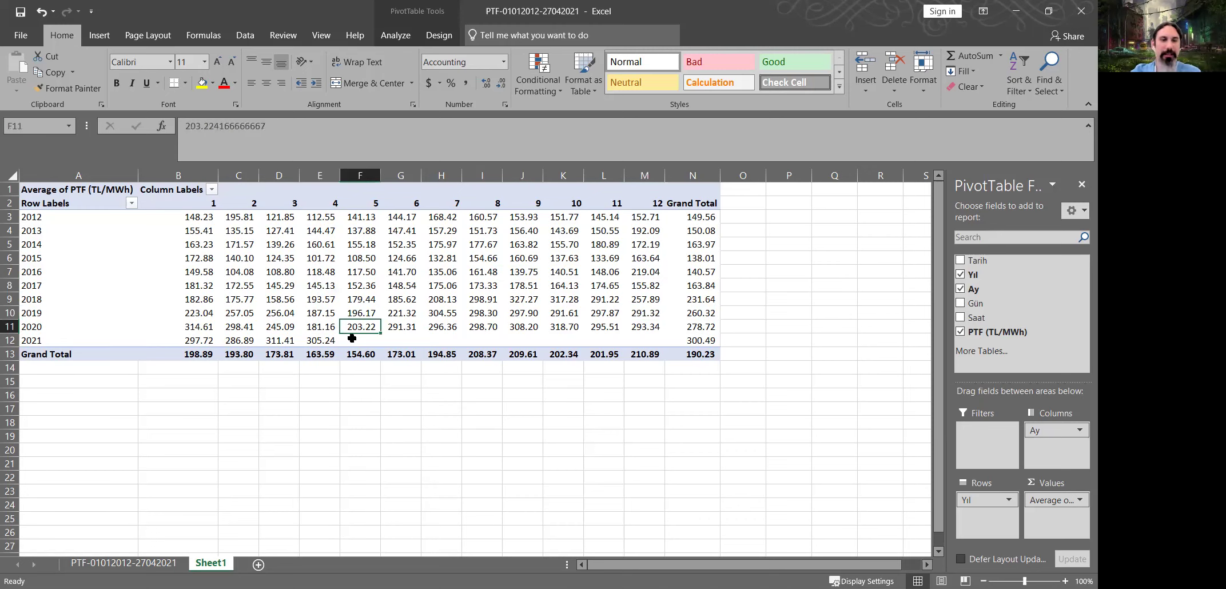
{"action": "key", "text": "Down"}
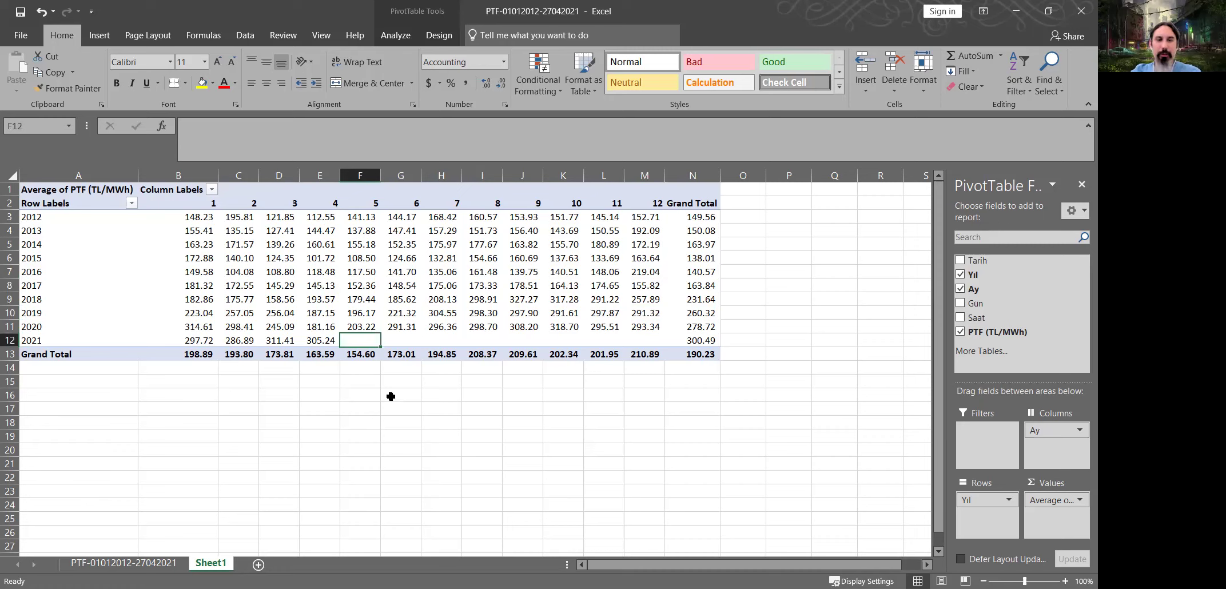
{"action": "left_click", "coordinate": [321, 340]}
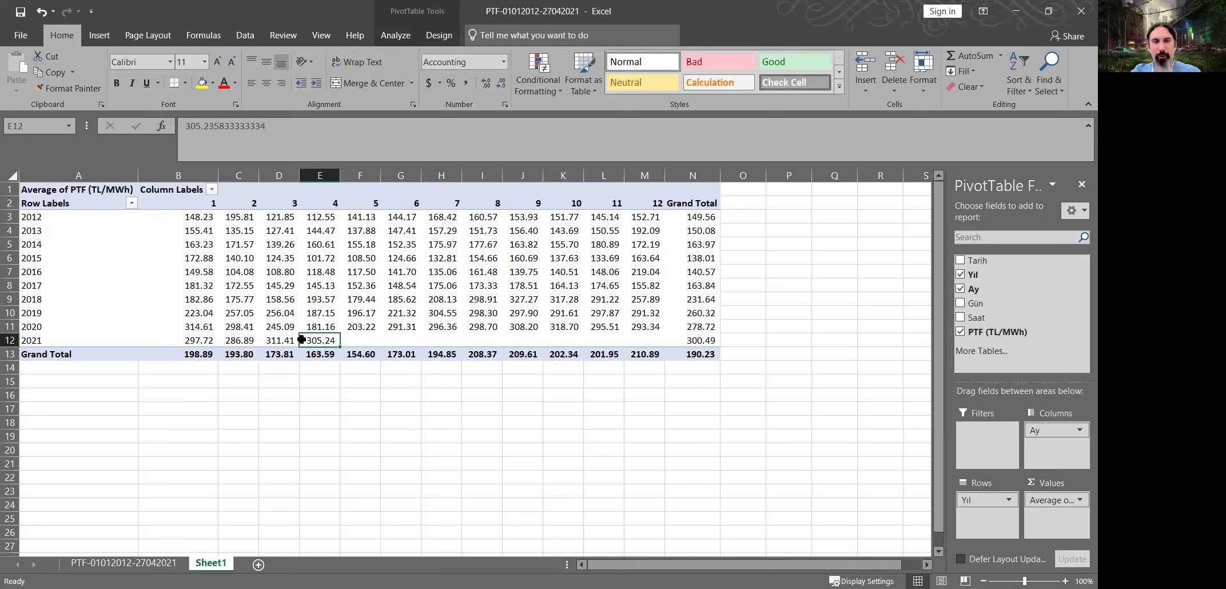
{"action": "mouse_move", "coordinate": [302, 339]}
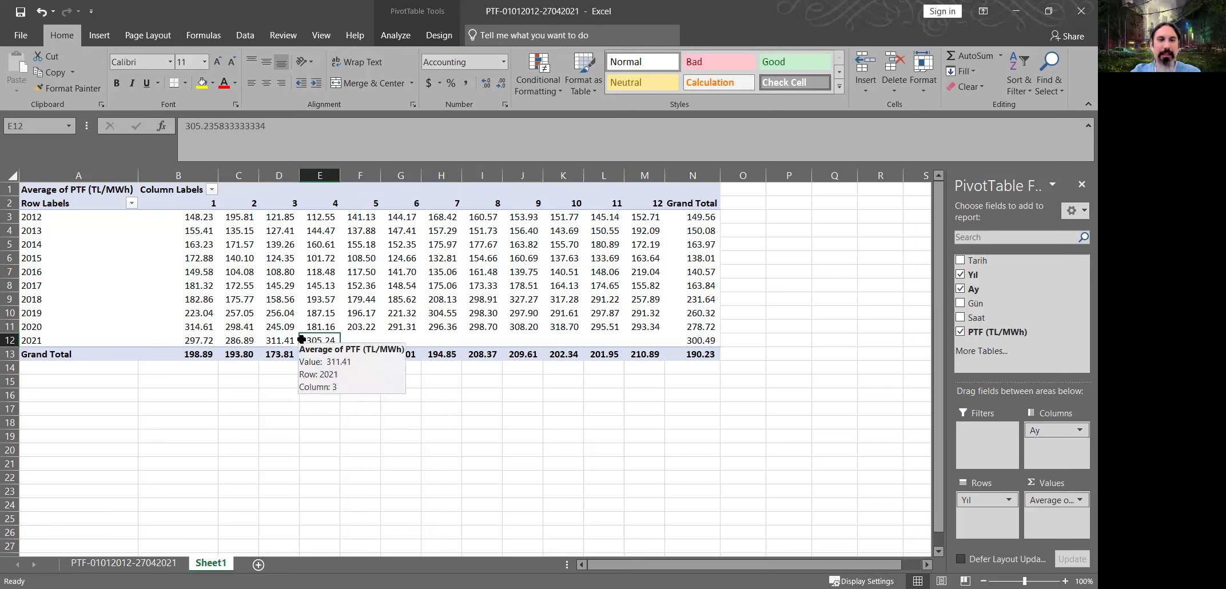
{"action": "left_click", "coordinate": [369, 338]}
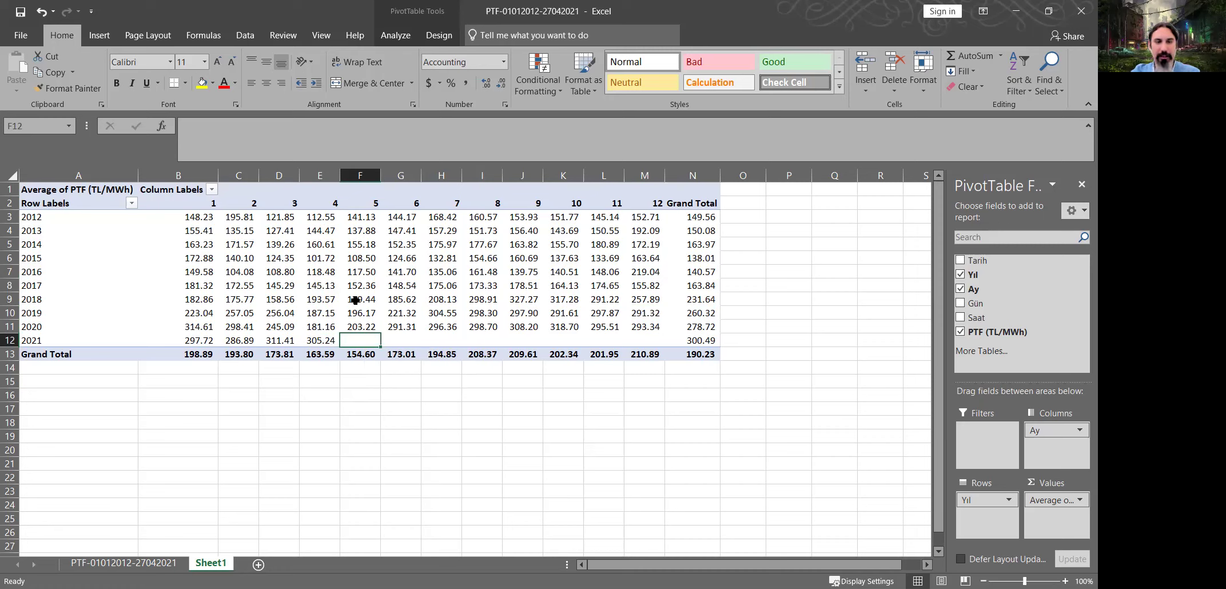
{"action": "left_click_drag", "start_coordinate": [331, 297], "coordinate": [352, 300]}
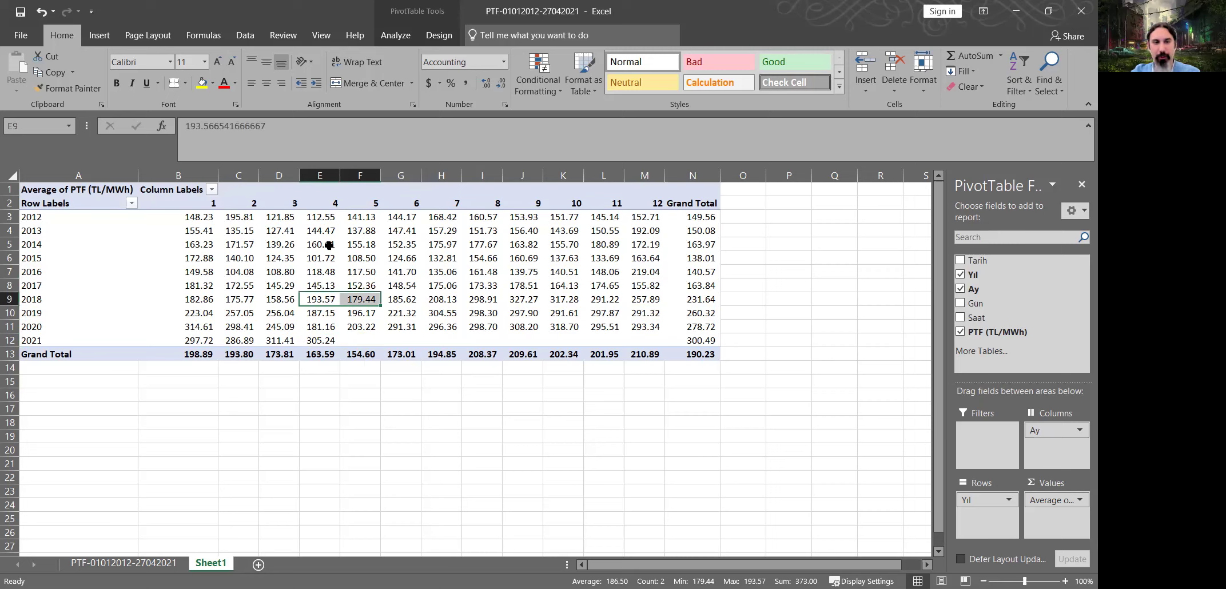
{"action": "left_click_drag", "start_coordinate": [331, 243], "coordinate": [356, 231]}
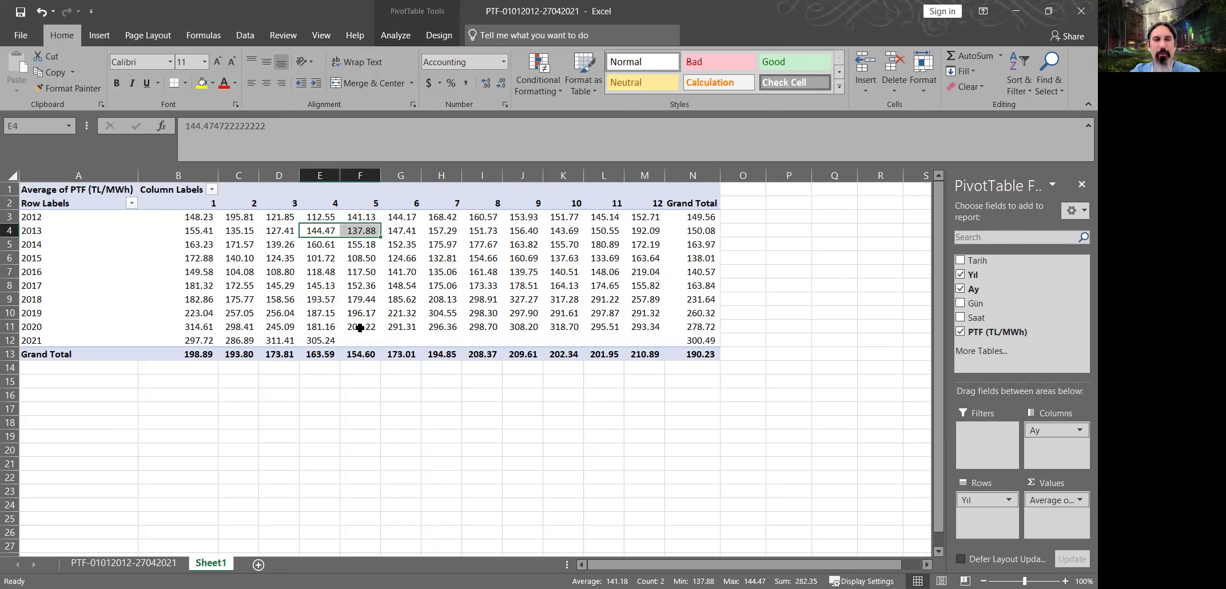
{"action": "left_click", "coordinate": [325, 410]}
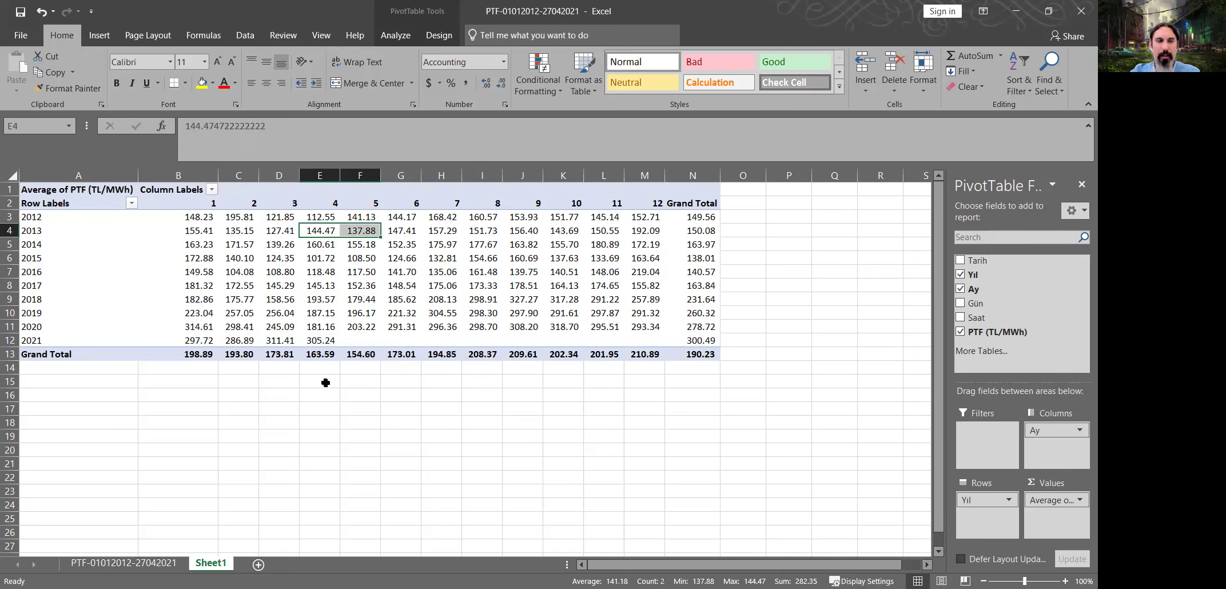
- Compare the March, April and May average prices of the years 2014 to 2020
{"action": "left_click", "coordinate": [281, 326]}
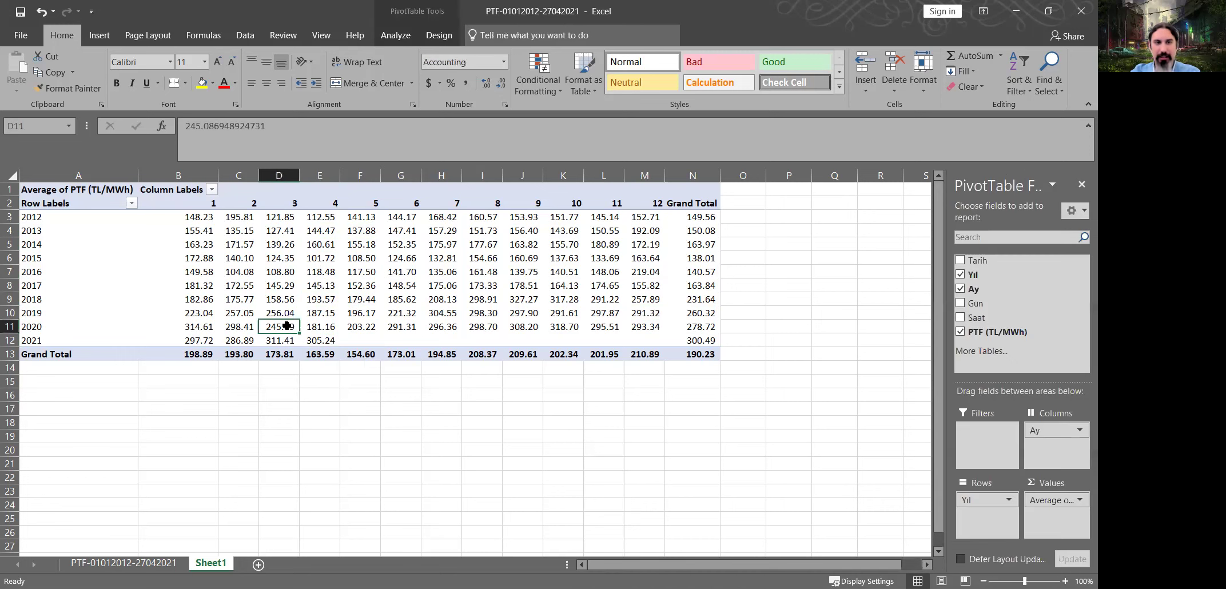
{"action": "left_click_drag", "start_coordinate": [283, 326], "coordinate": [352, 277]}
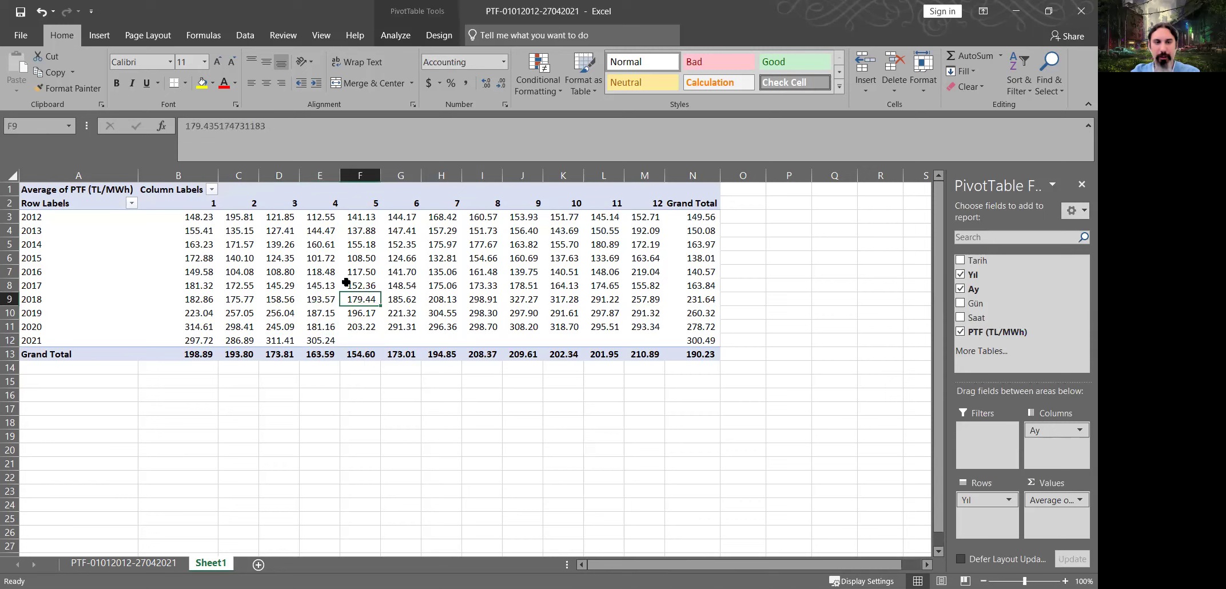
{"action": "left_click", "coordinate": [360, 272]}
{"action": "key", "text": "Left"}
{"action": "key", "text": "Left"}
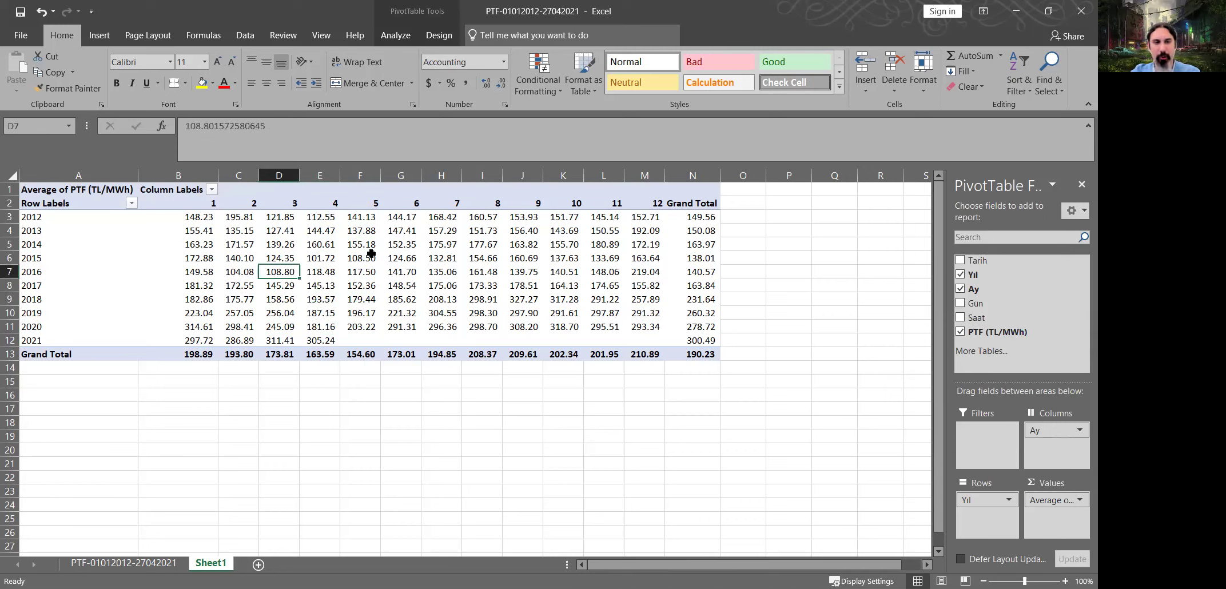
{"action": "left_click", "coordinate": [360, 256], "text": "shift"}
{"action": "left_click", "coordinate": [358, 256]}
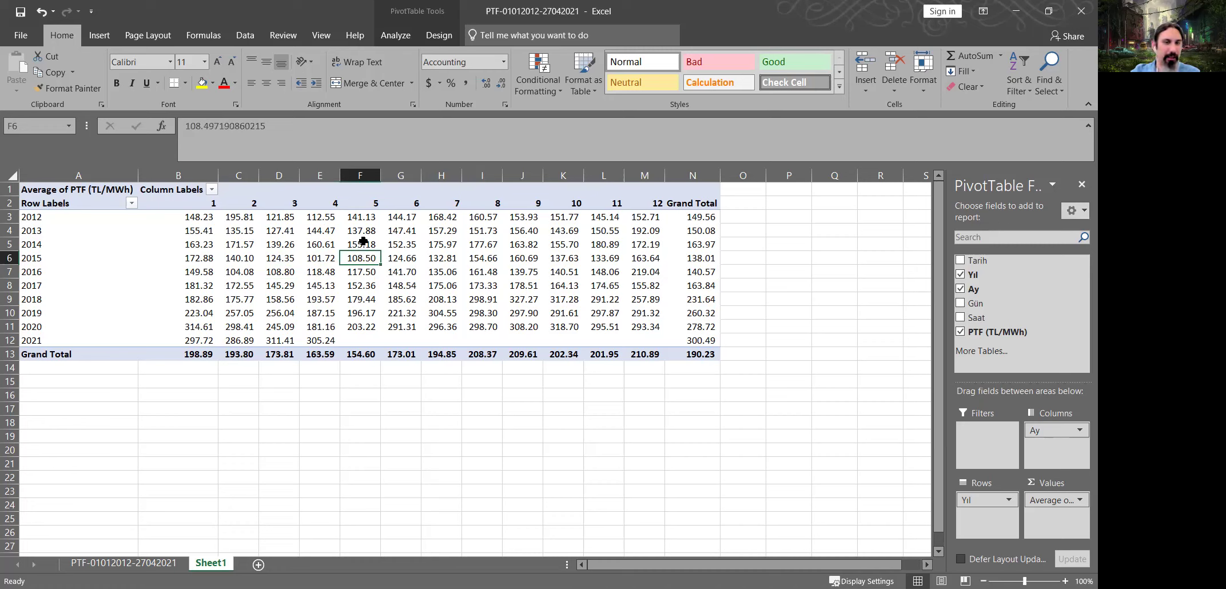
{"action": "left_click", "coordinate": [246, 247]}
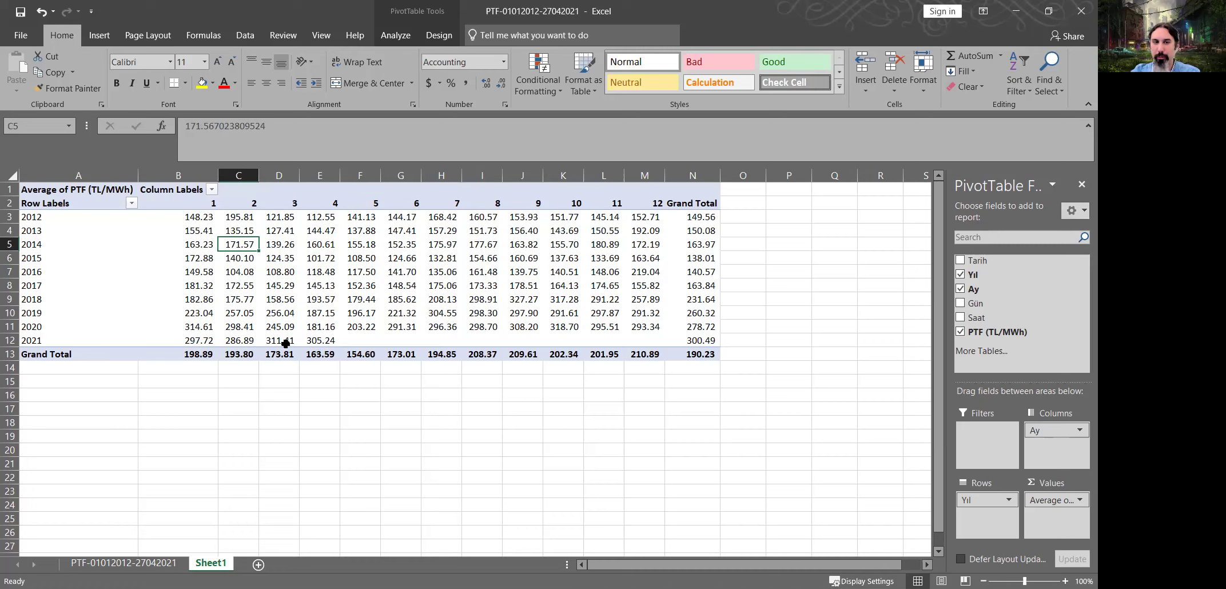
- Examine the May average prices from 2014 down to the empty May 2021 cell
{"action": "key", "text": "Right"}
{"action": "key", "text": "Right"}
{"action": "key", "text": "Right"}
{"action": "key", "text": "Down"}
{"action": "key", "text": "Down"}
{"action": "key", "text": "Down"}
{"action": "key", "text": "Down"}
{"action": "key", "text": "Down"}
{"action": "key", "text": "Down"}
{"action": "key", "text": "Down"}
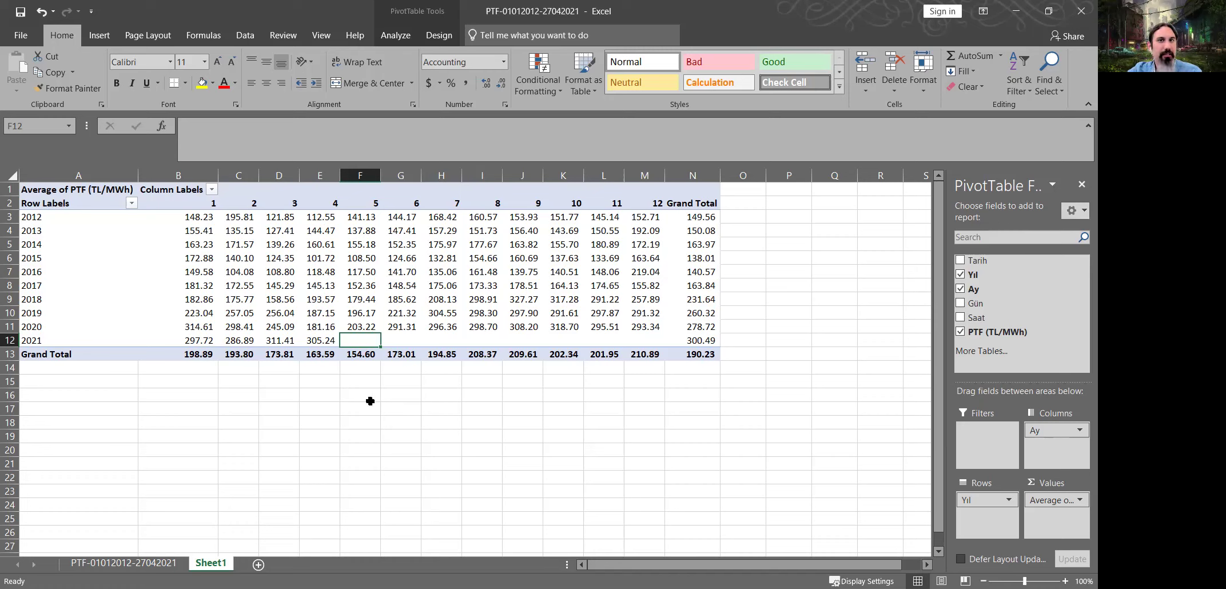
{"action": "left_click", "coordinate": [79, 422]}
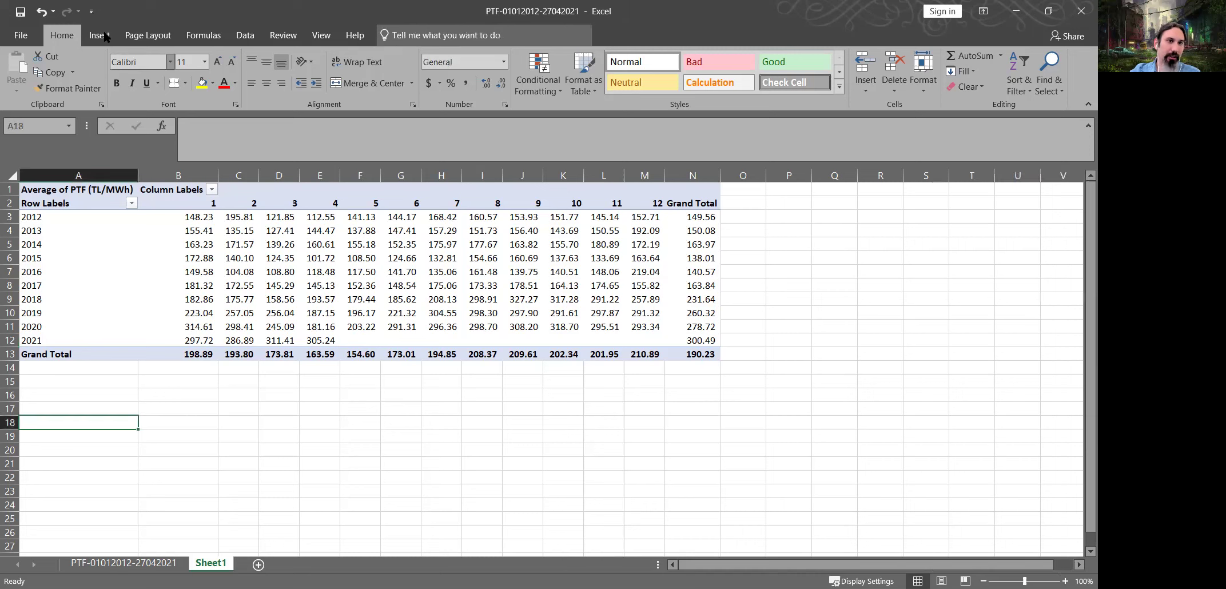
{"action": "left_click", "coordinate": [99, 35]}
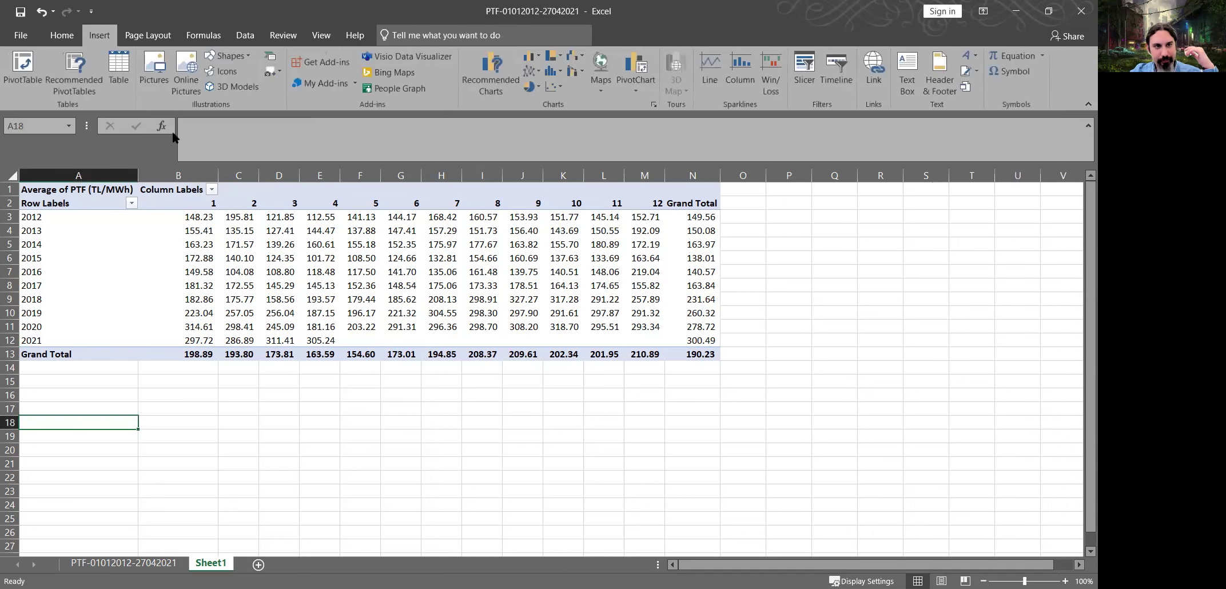
{"action": "left_click", "coordinate": [28, 61]}
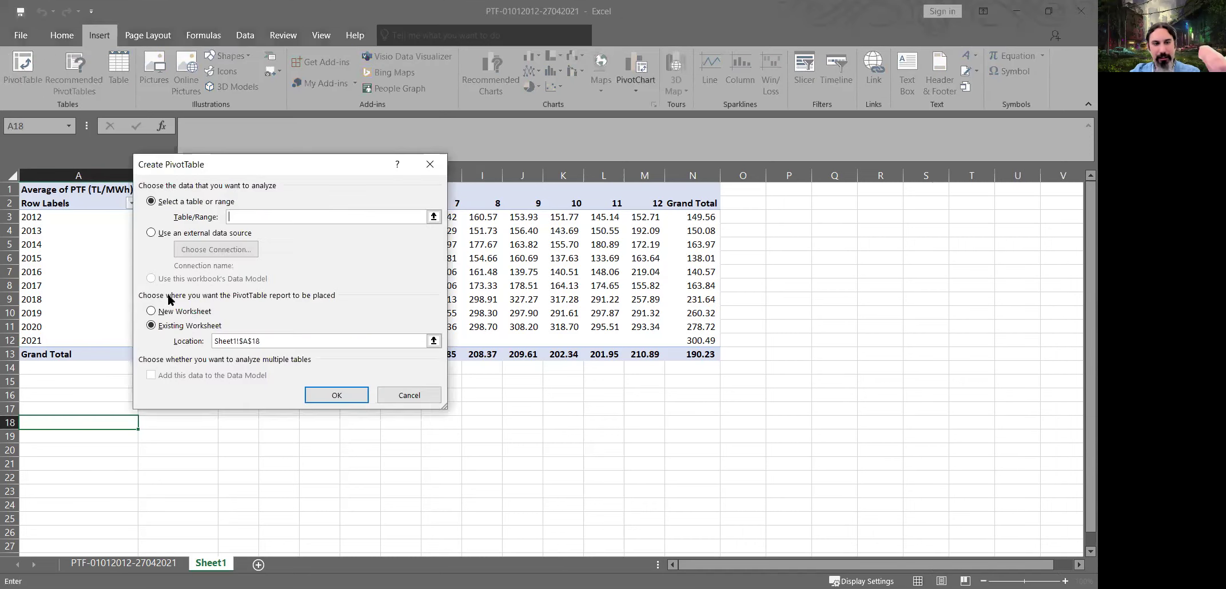
{"action": "left_click", "coordinate": [409, 394]}
- Copy the whole year-by-month PivotTable and paste it below the original, starting at cell A16
{"action": "left_click", "coordinate": [51, 189]}
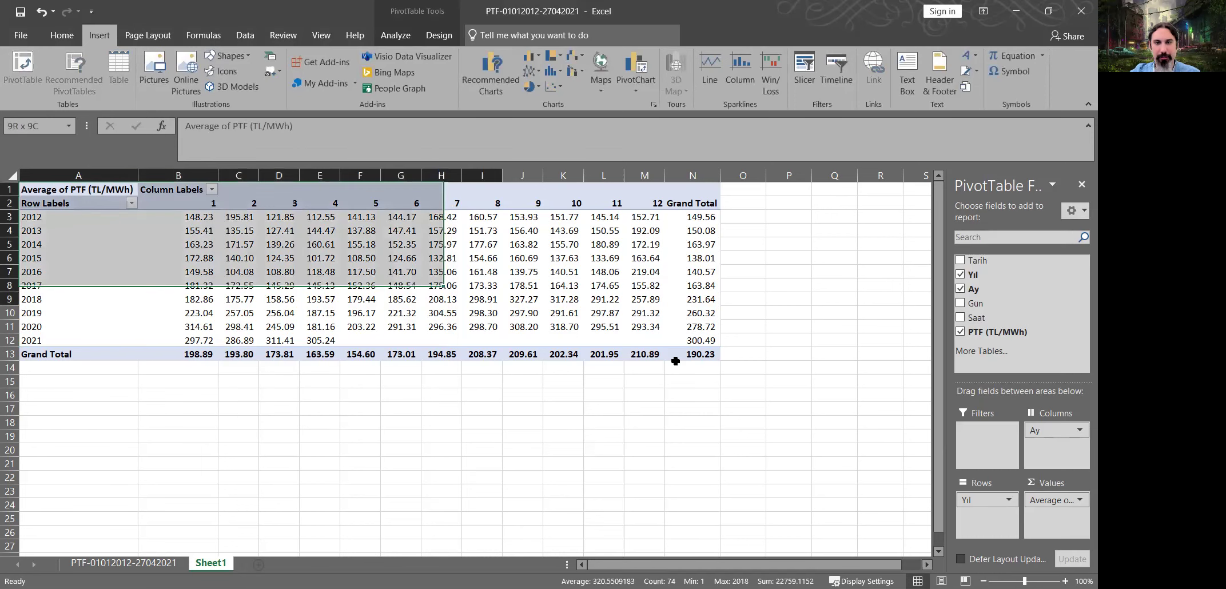
{"action": "left_click", "coordinate": [688, 355], "text": "shift"}
{"action": "key", "text": "ctrl+c"}
{"action": "left_click", "coordinate": [62, 395]}
{"action": "key", "text": "ctrl+v"}
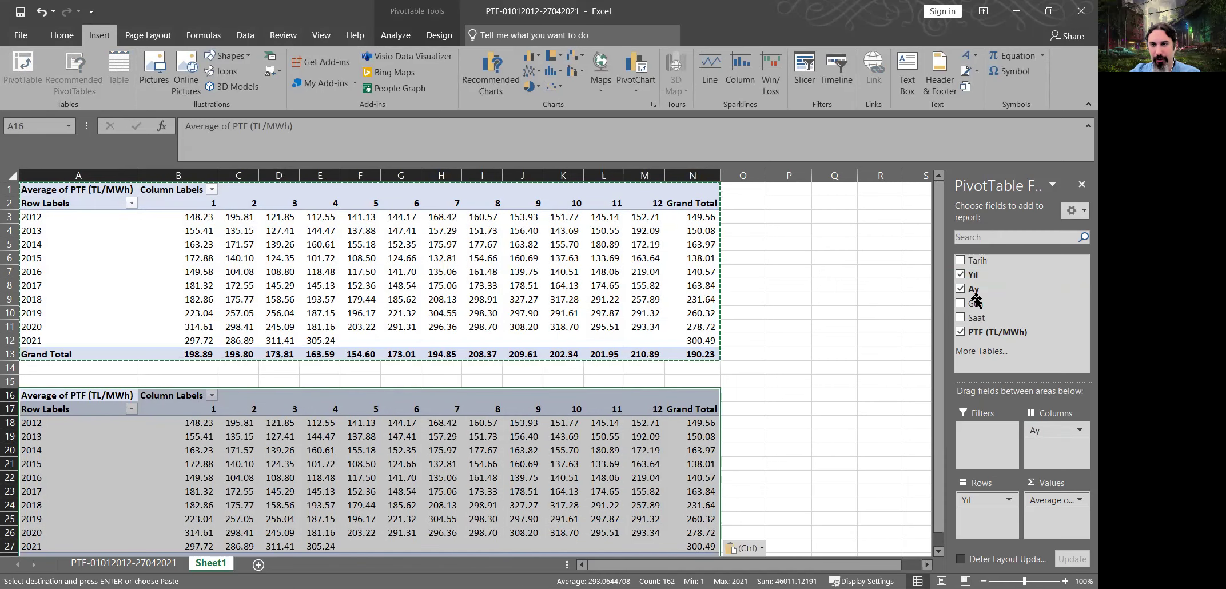
- Rearrange the copied PivotTable without Yıl, with Ay and Saat as rows and Gün as columns
{"action": "left_click_drag", "start_coordinate": [974, 274], "coordinate": [988, 503]}
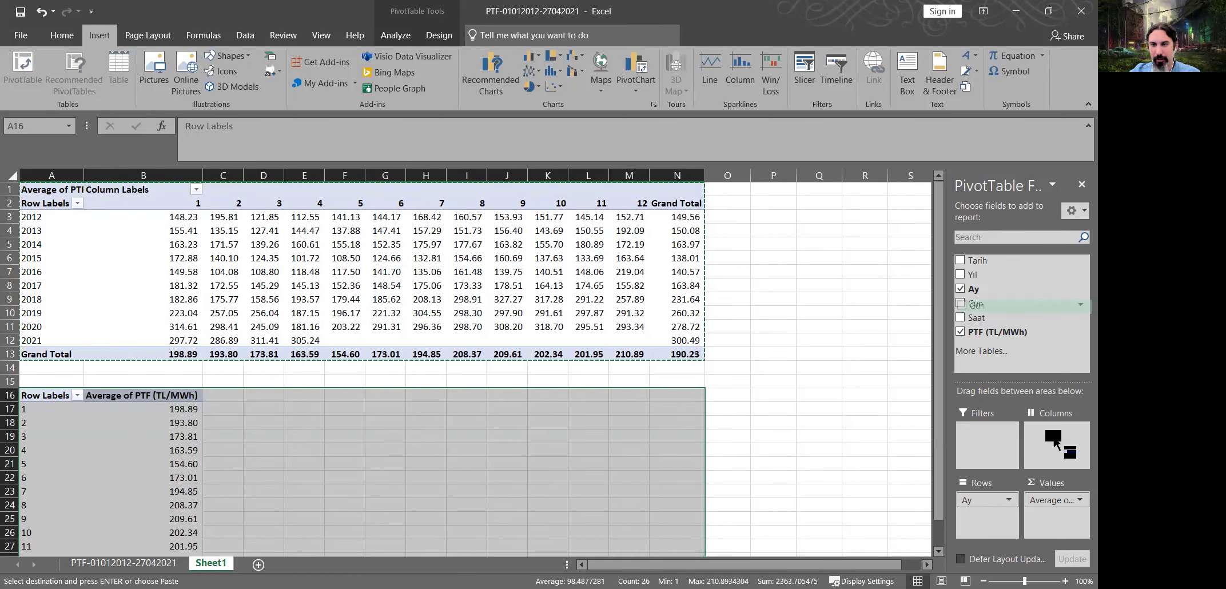
{"action": "left_click_drag", "start_coordinate": [976, 322], "coordinate": [994, 522]}
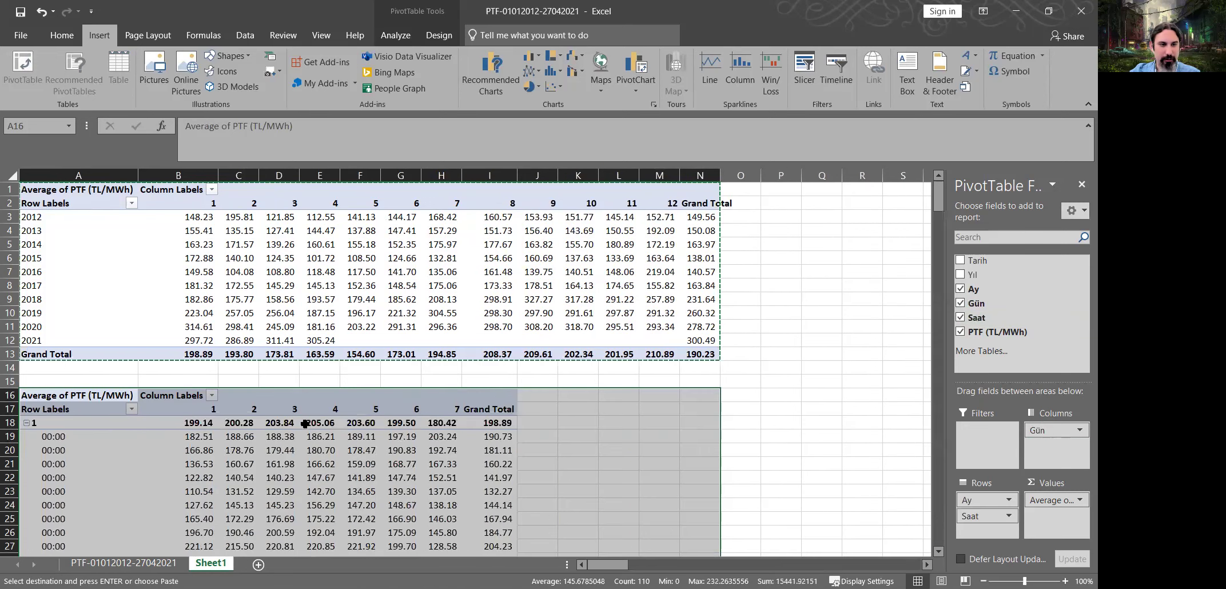
{"action": "scroll", "coordinate": [269, 405], "scroll_direction": "down", "scroll_amount": 5}
{"action": "scroll", "coordinate": [287, 361], "scroll_direction": "down", "scroll_amount": 4}
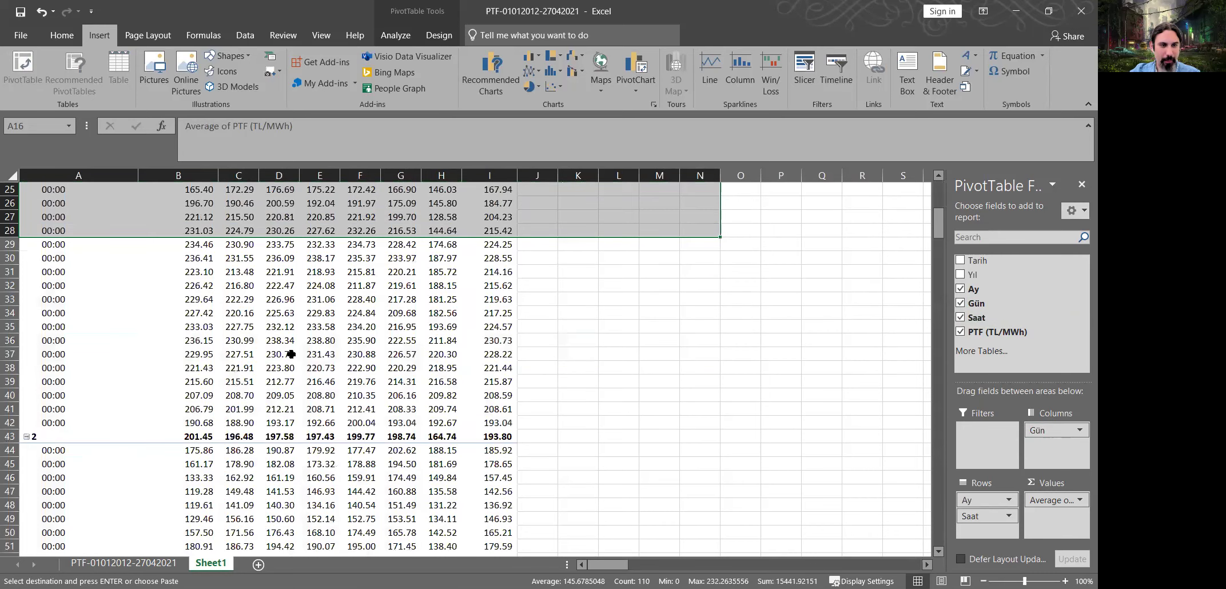
{"action": "scroll", "coordinate": [294, 361], "scroll_direction": "down", "scroll_amount": 3}
{"action": "scroll", "coordinate": [294, 361], "scroll_direction": "up", "scroll_amount": 11}
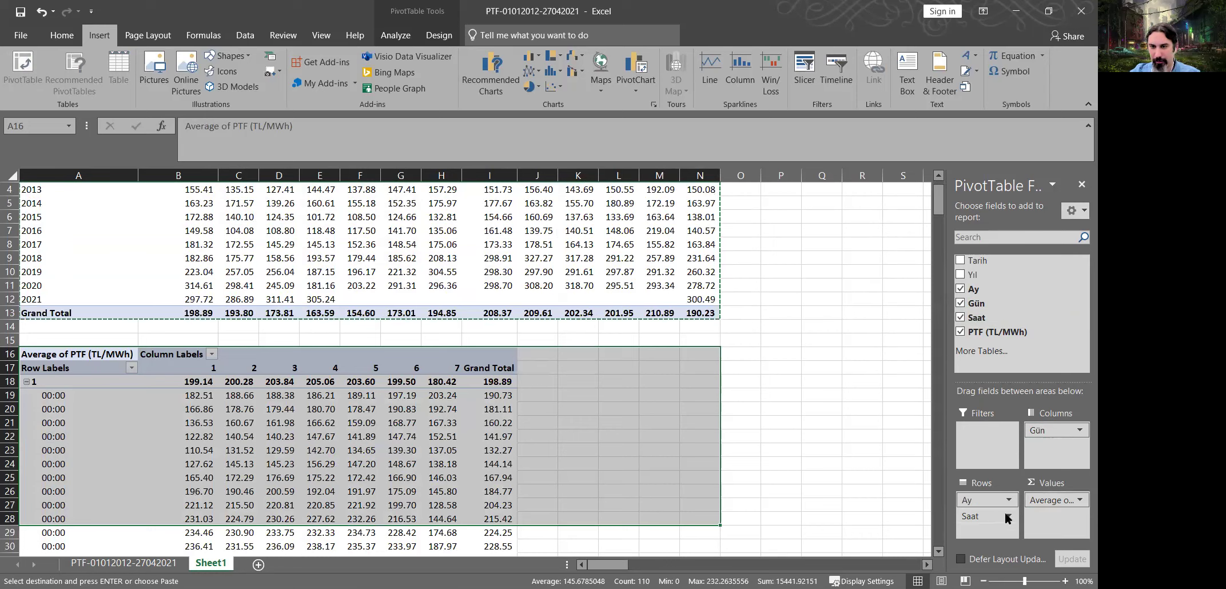
- Move Ay to the report filter of the copied PivotTable and filter it to month 5
{"action": "left_click_drag", "start_coordinate": [1009, 519], "coordinate": [1010, 432]}
{"action": "left_click", "coordinate": [1009, 431]}
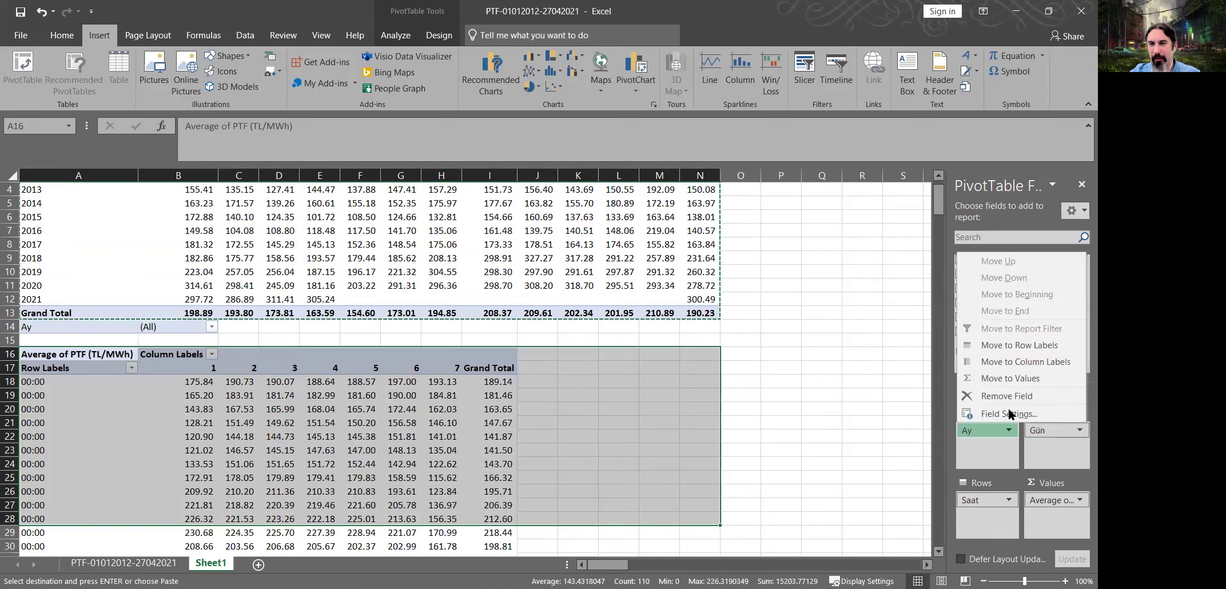
{"action": "left_click", "coordinate": [201, 329]}
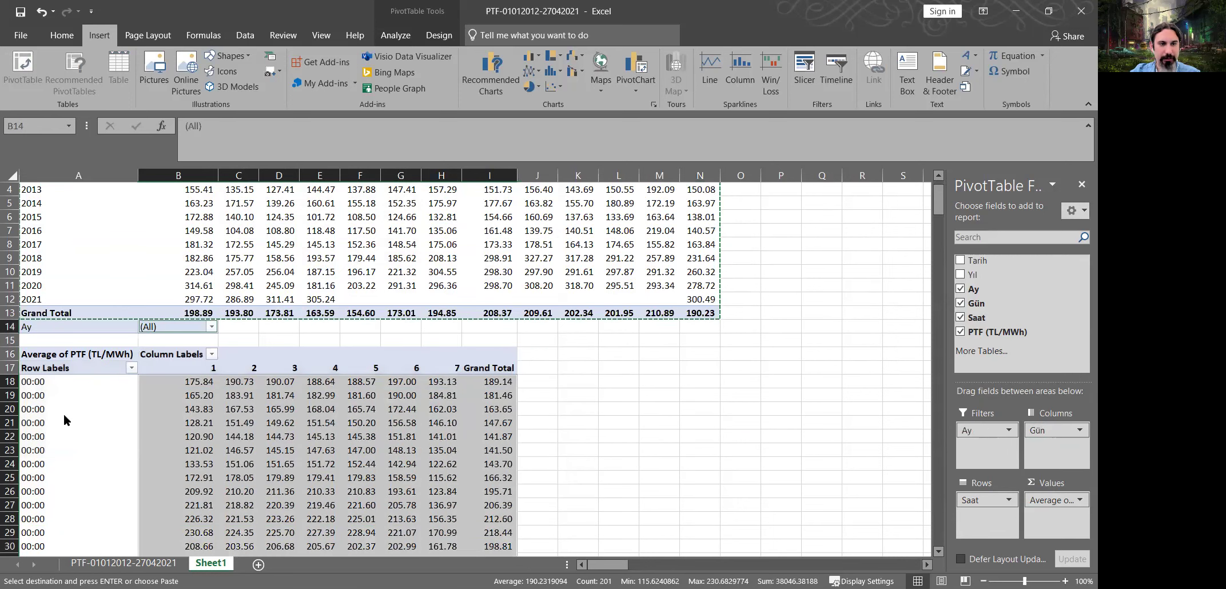
{"action": "key", "text": "alt+Down"}
{"action": "type", "text": "5"}
{"action": "left_click", "coordinate": [154, 505]}
{"action": "left_click", "coordinate": [579, 400]}
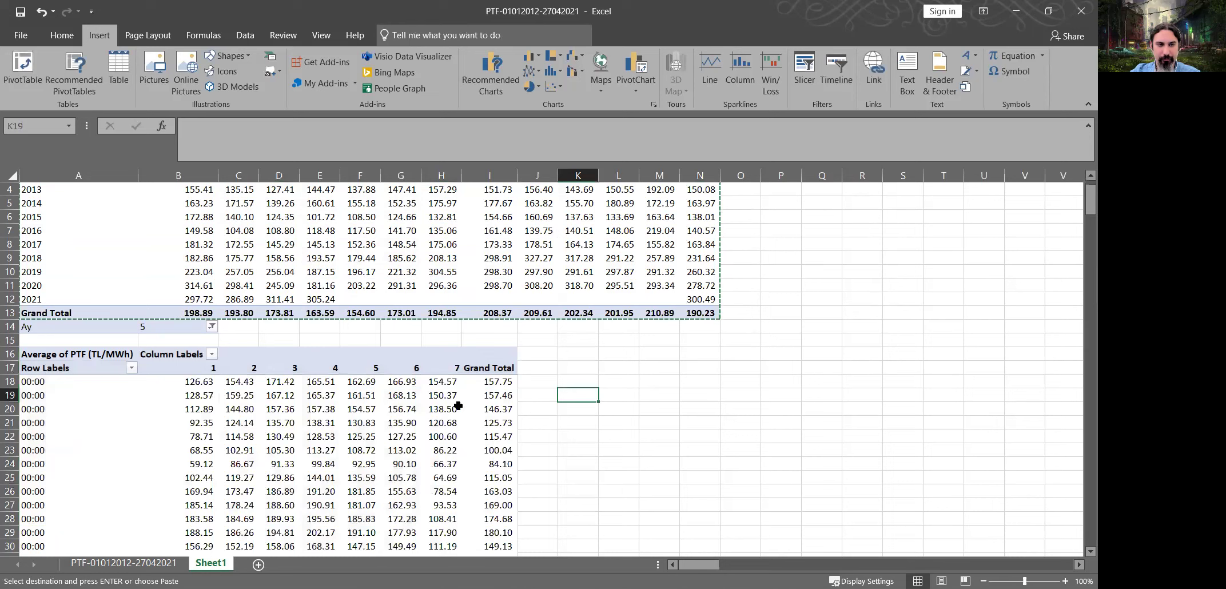
- Examine the hourly average prices of days 1 to 7 in the month 5 table, column by column
{"action": "scroll", "coordinate": [421, 387], "scroll_direction": "down", "scroll_amount": 4}
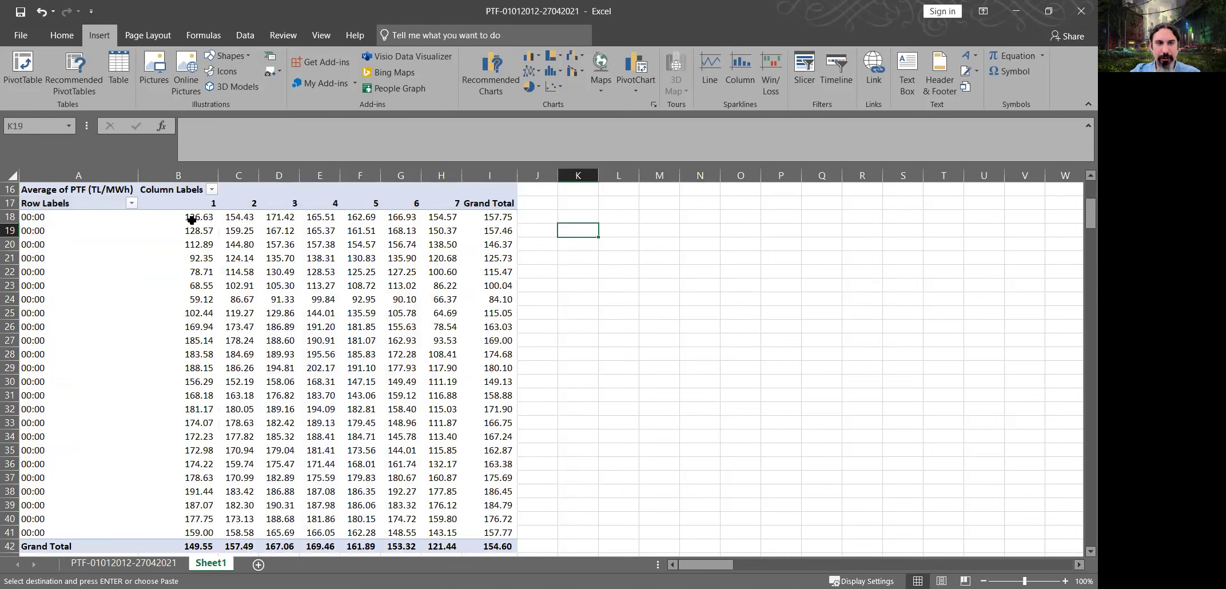
{"action": "left_click", "coordinate": [445, 529]}
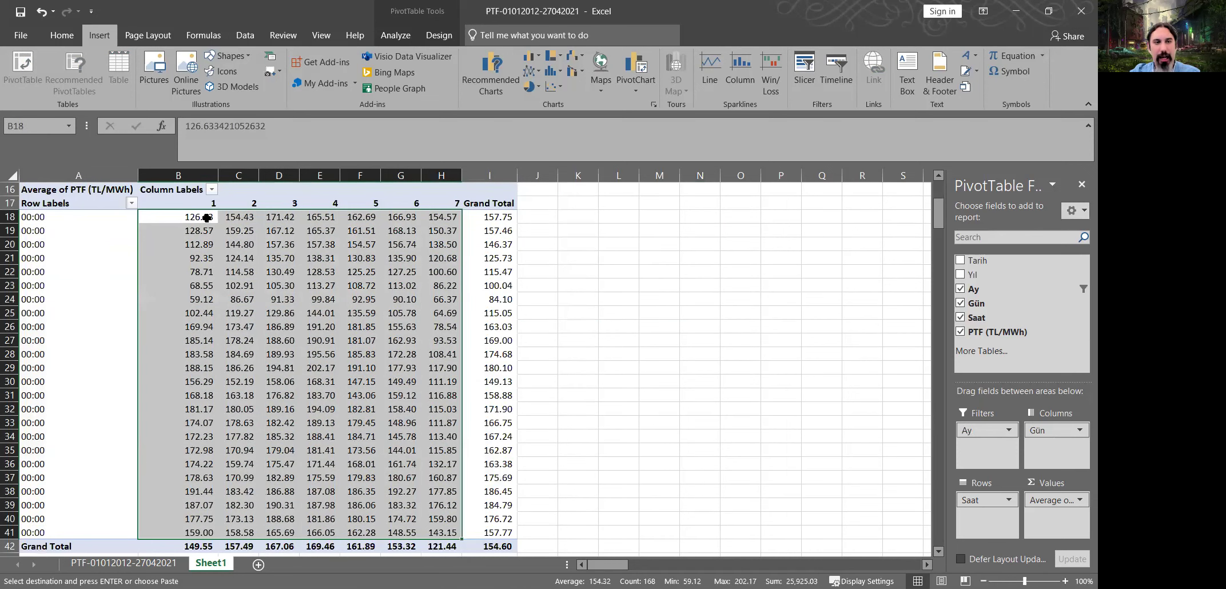
{"action": "left_click_drag", "start_coordinate": [204, 217], "coordinate": [201, 535]}
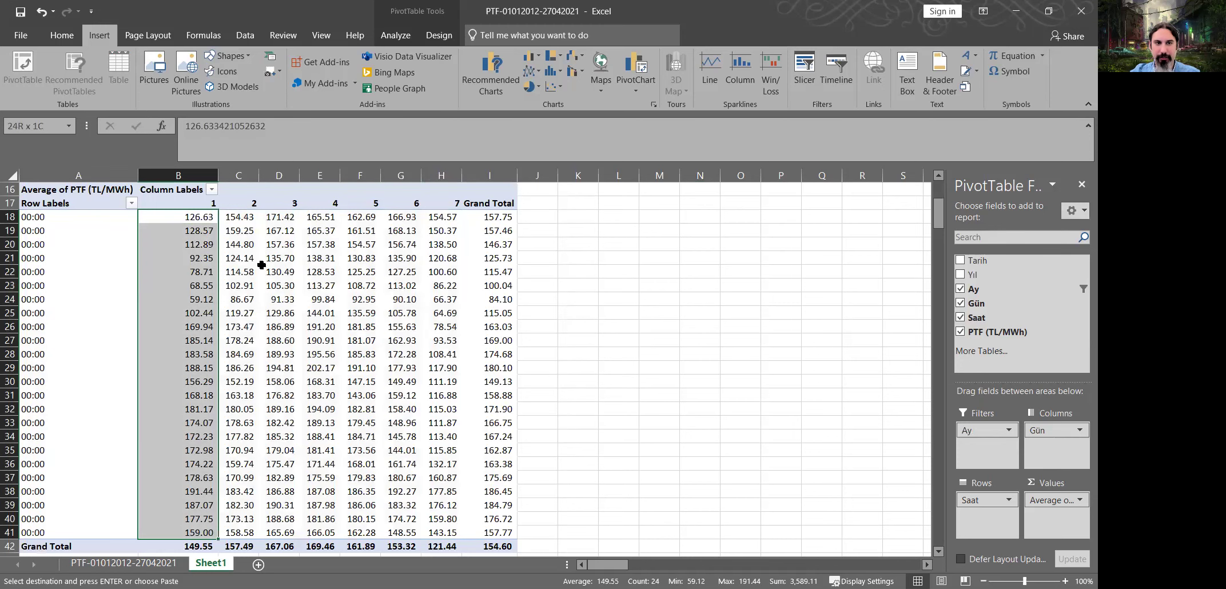
{"action": "left_click_drag", "start_coordinate": [243, 216], "coordinate": [329, 491]}
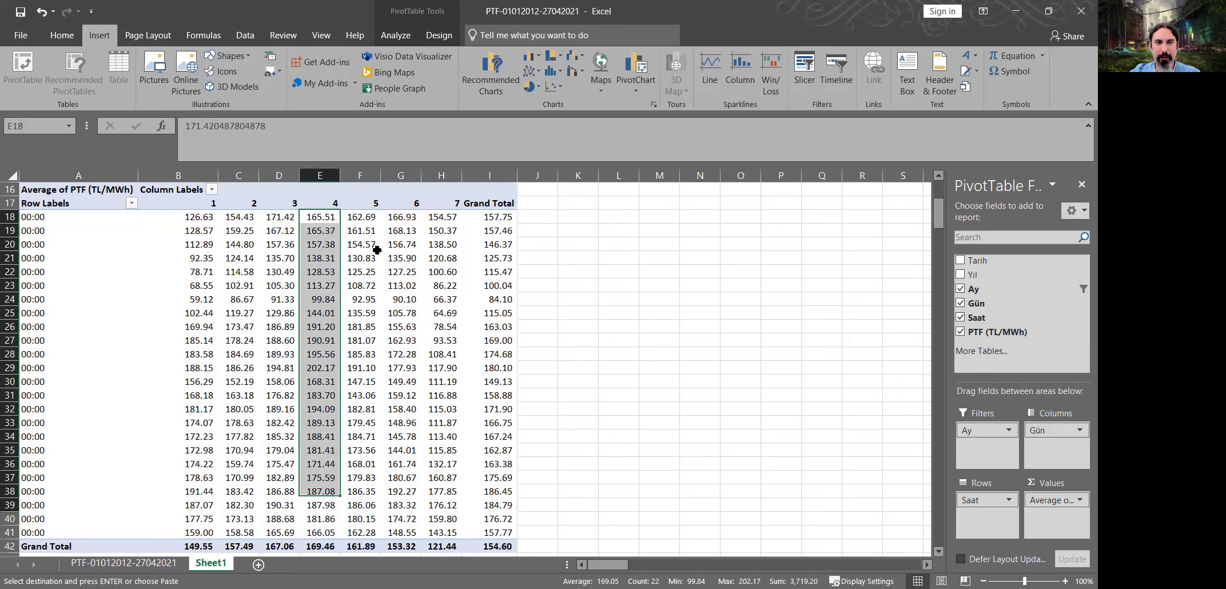
{"action": "left_click_drag", "start_coordinate": [371, 217], "coordinate": [409, 434]}
{"action": "left_click_drag", "start_coordinate": [448, 212], "coordinate": [434, 536]}
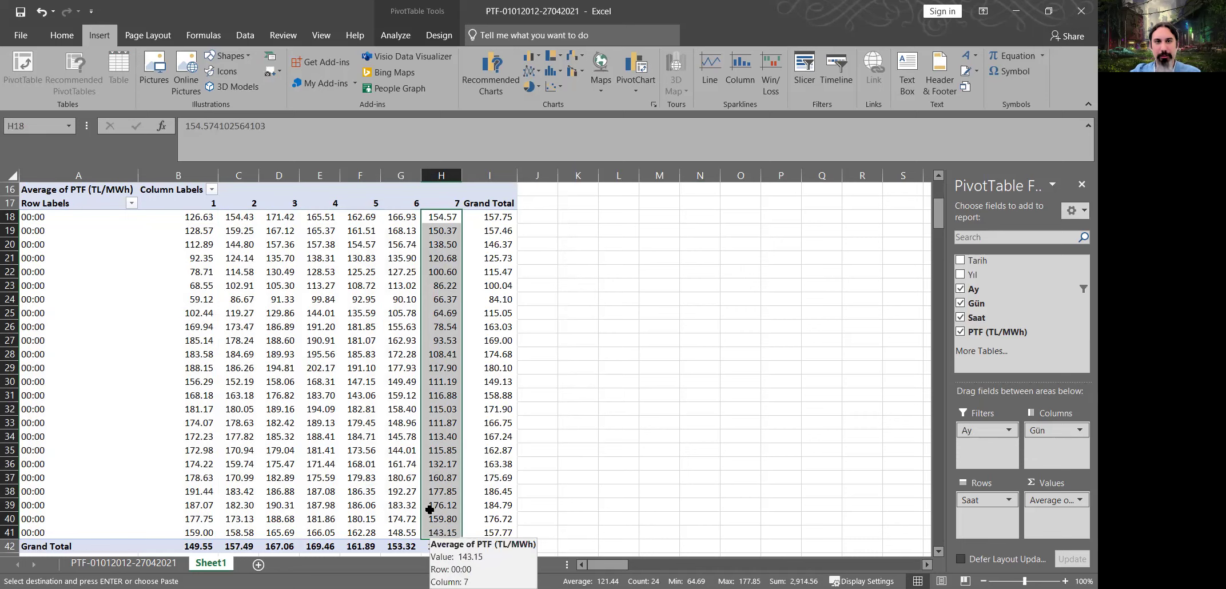
{"action": "left_click", "coordinate": [537, 217]}
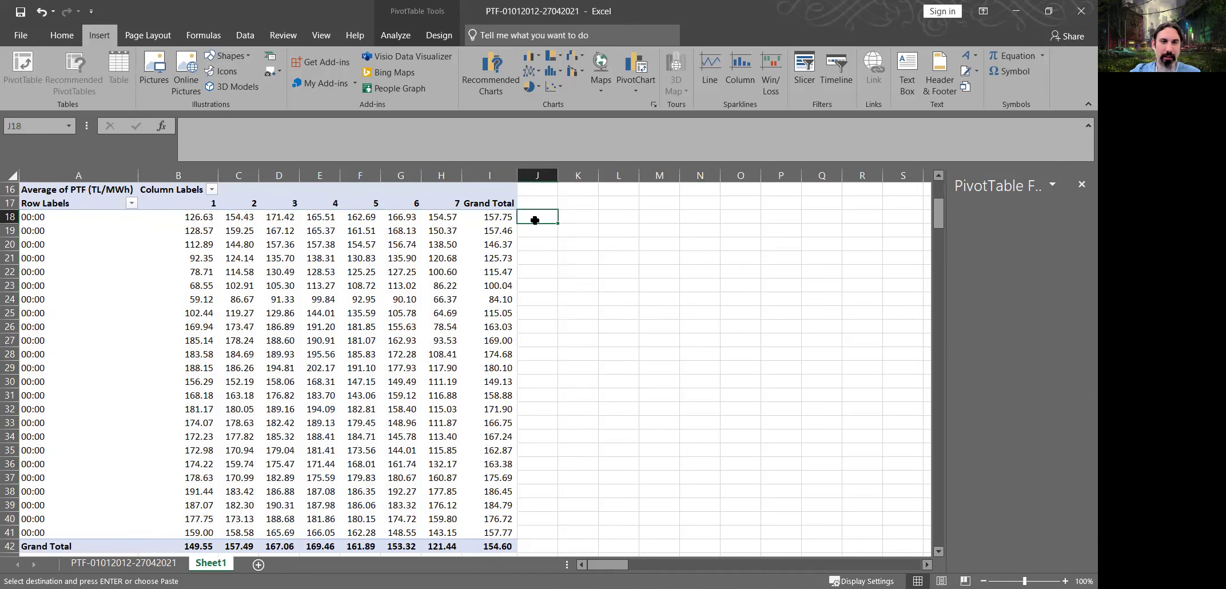
- Copy the hourly averages B18:H41 to a plain grid starting at K18 and apply the comma number format
{"action": "left_click_drag", "start_coordinate": [214, 219], "coordinate": [433, 531]}
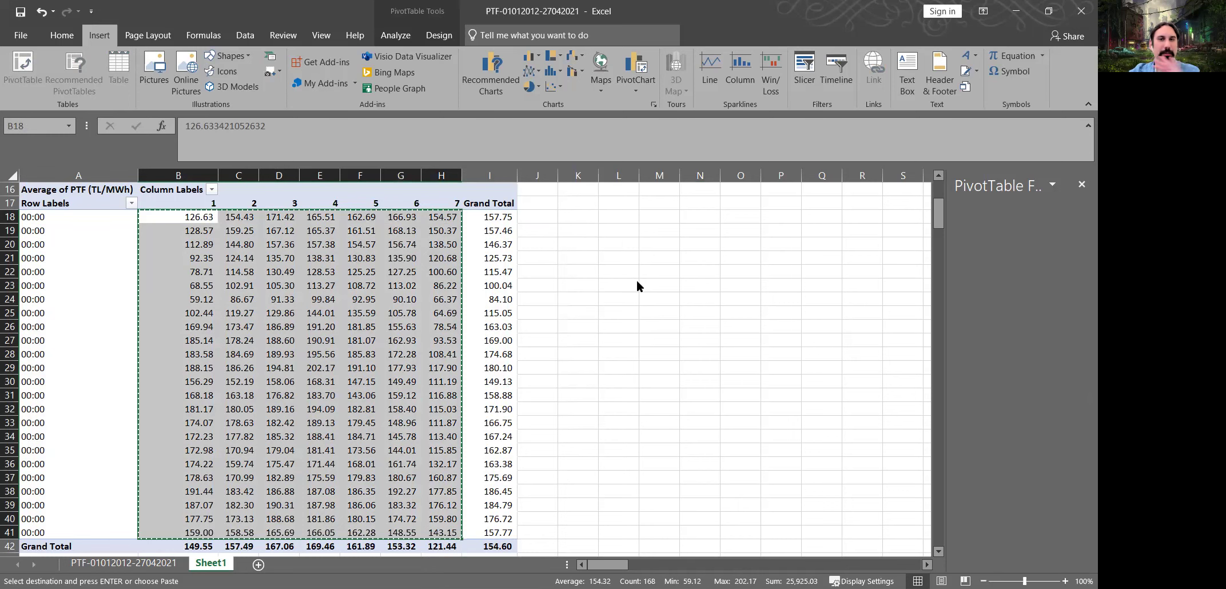
{"action": "left_click", "coordinate": [578, 217]}
{"action": "key", "text": "ctrl+v"}
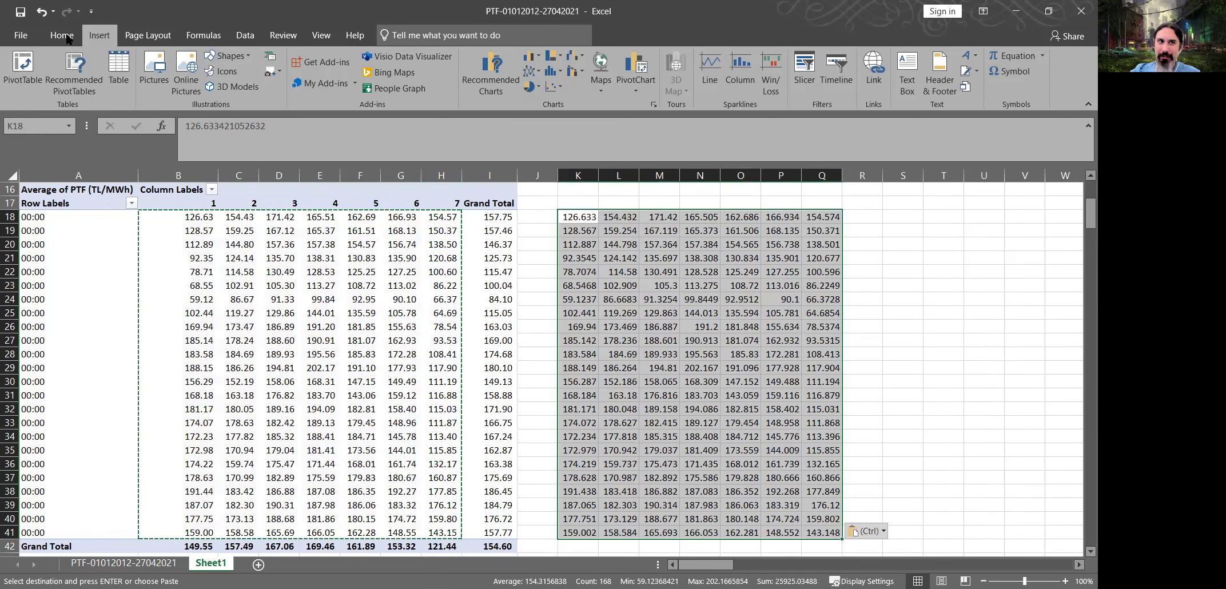
{"action": "scroll", "coordinate": [174, 72], "scroll_direction": "up", "scroll_amount": 1}
{"action": "left_click", "coordinate": [464, 81]}
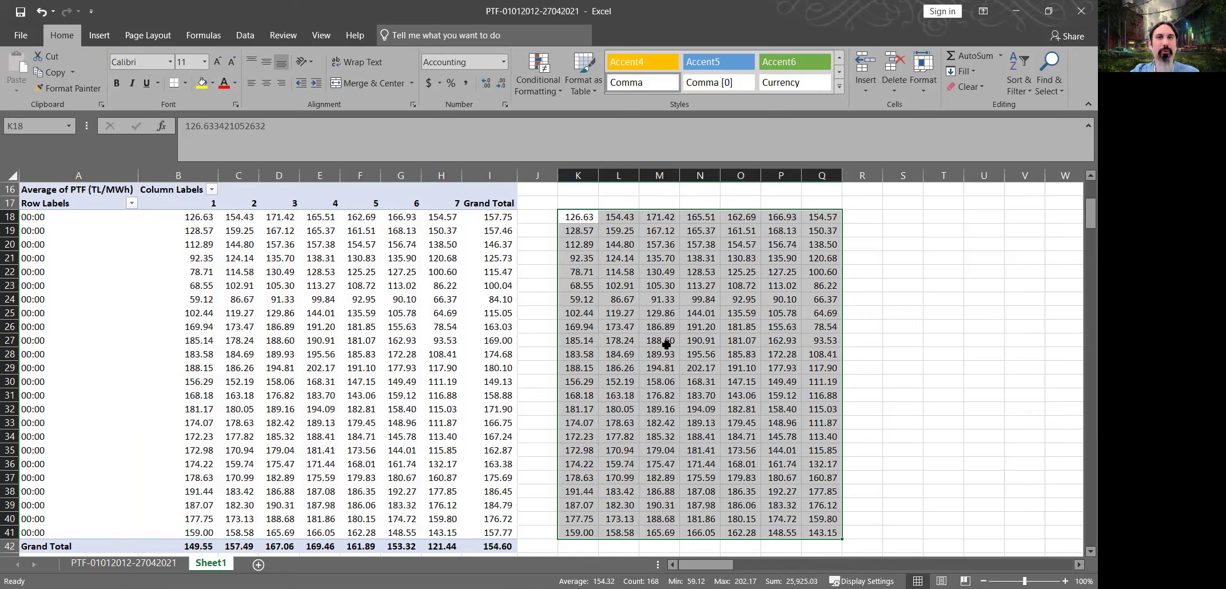
- Check the empty May 2021 cell and enter 320 in cell R17, beside the copied hourly grid
{"action": "scroll", "coordinate": [514, 372], "scroll_direction": "up", "scroll_amount": 5}
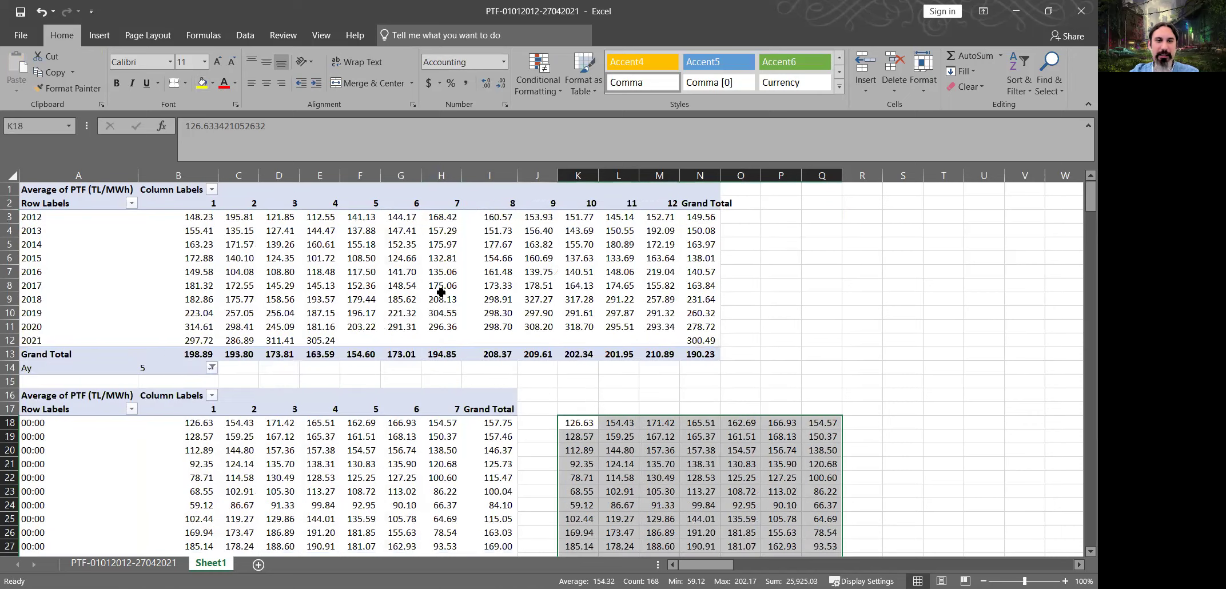
{"action": "left_click", "coordinate": [369, 336]}
{"action": "scroll", "coordinate": [824, 308], "scroll_direction": "down", "scroll_amount": 3}
{"action": "left_click", "coordinate": [862, 286]}
{"action": "type", "text": "320"}
{"action": "key", "text": "Return"}
{"action": "scroll", "coordinate": [858, 295], "scroll_direction": "down", "scroll_amount": 1}
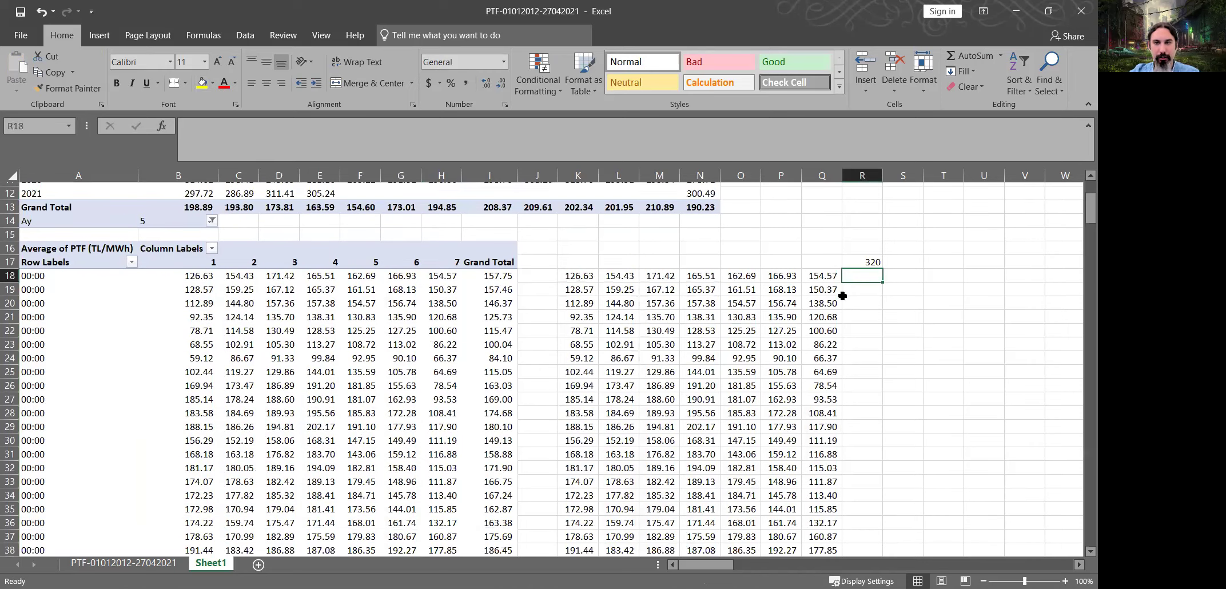
- Calculate the ratio of the copied grid's average to the 320 value in S17 with =AVERAGE(K18:Q41)/R17
{"action": "scroll", "coordinate": [915, 195], "scroll_direction": "down", "scroll_amount": 2}
{"action": "left_click", "coordinate": [912, 199]}
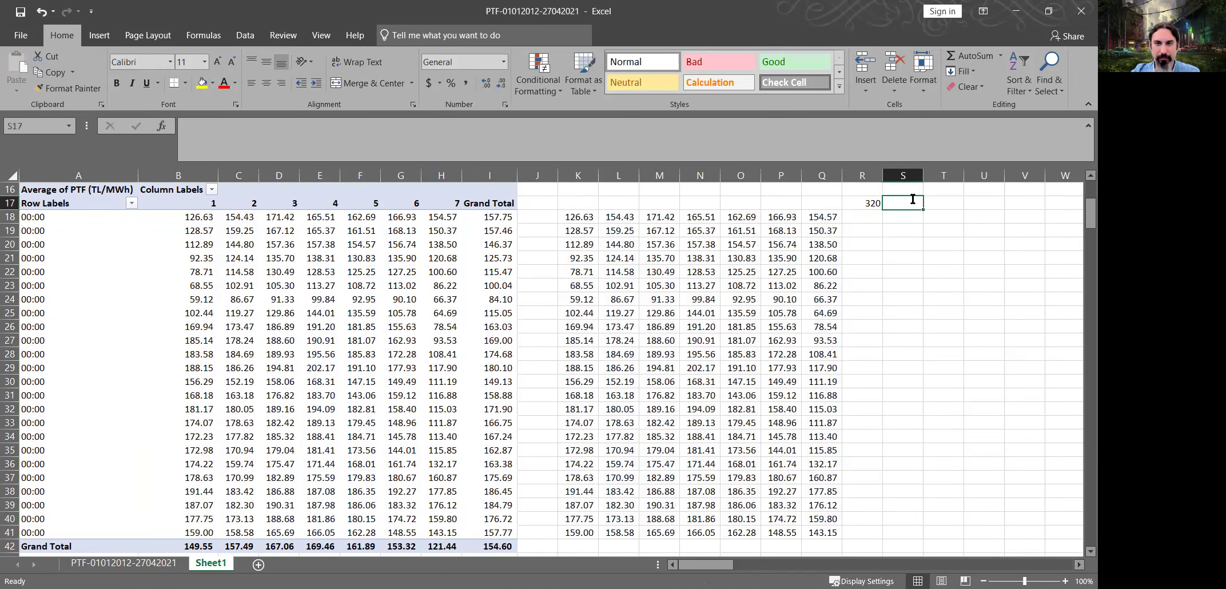
{"action": "type", "text": "=AVERAGE("}
{"action": "left_click_drag", "start_coordinate": [578, 217], "coordinate": [822, 533]}
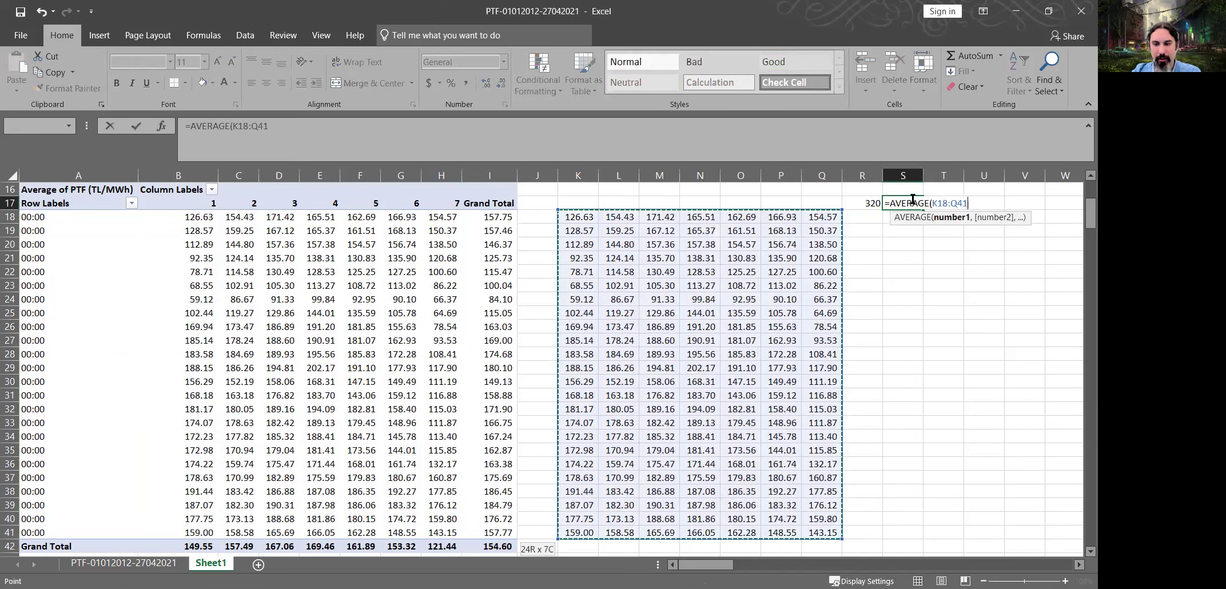
{"action": "type", "text": ")/R17"}
{"action": "key", "text": "ctrl+Return"}
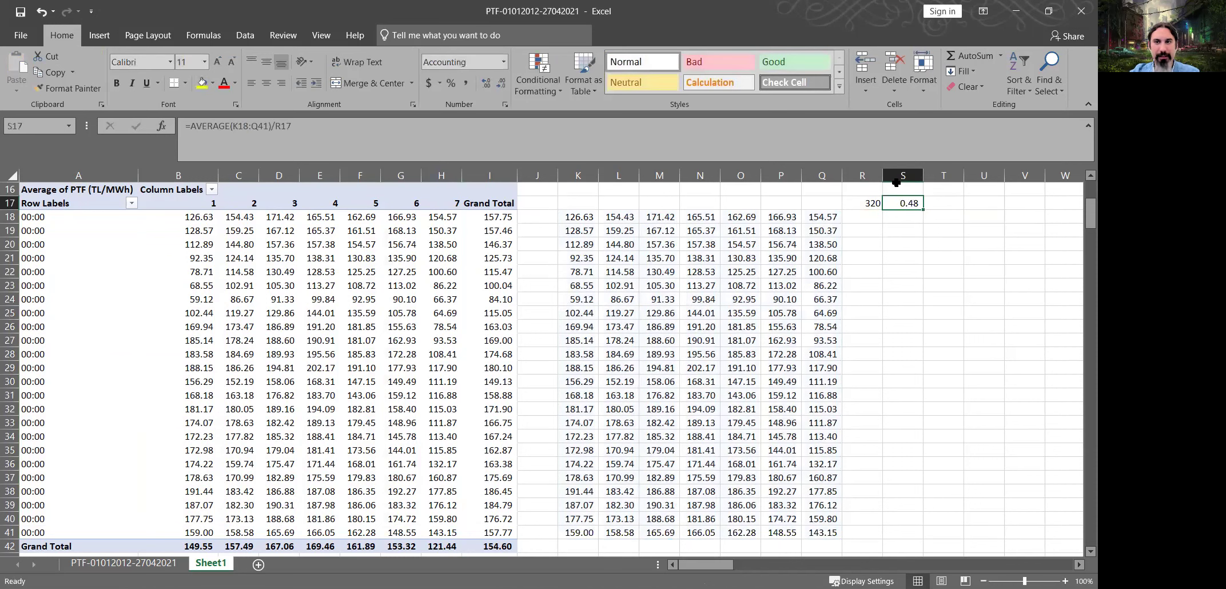
- Enter a formula in S18 dividing K18 by the absolute reference $S$17
{"action": "left_click", "coordinate": [904, 222]}
{"action": "type", "text": "="}
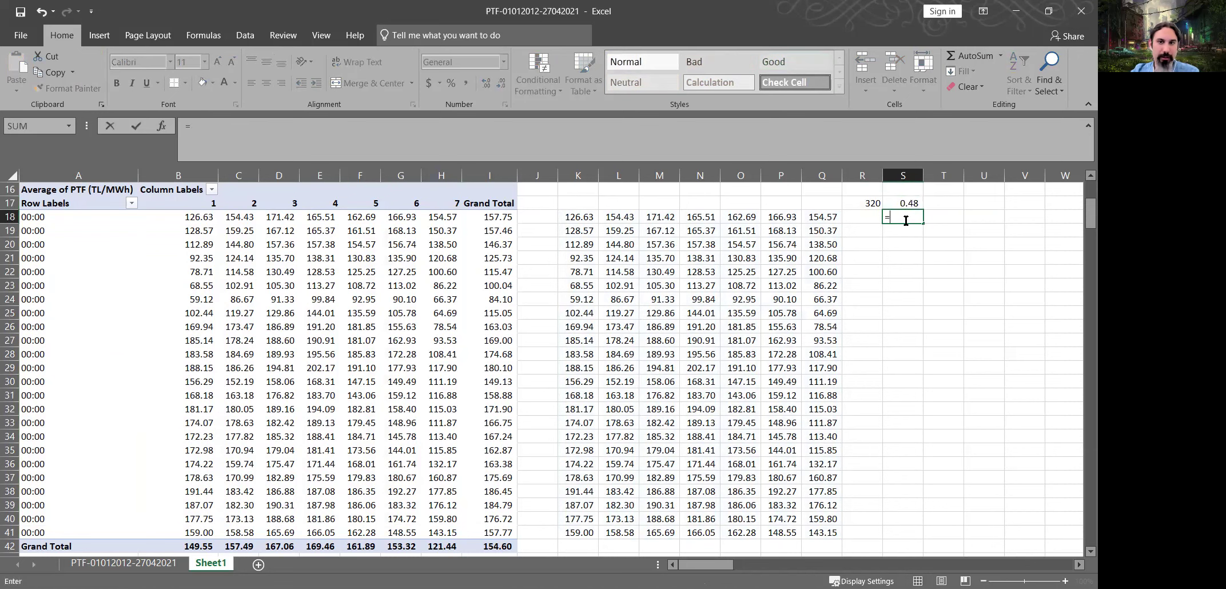
{"action": "key", "text": "Left"}
{"action": "key", "text": "Left"}
{"action": "key", "text": "Left"}
{"action": "key", "text": "Left"}
{"action": "key", "text": "Left"}
{"action": "key", "text": "Left"}
{"action": "key", "text": "Left"}
{"action": "key", "text": "Left"}
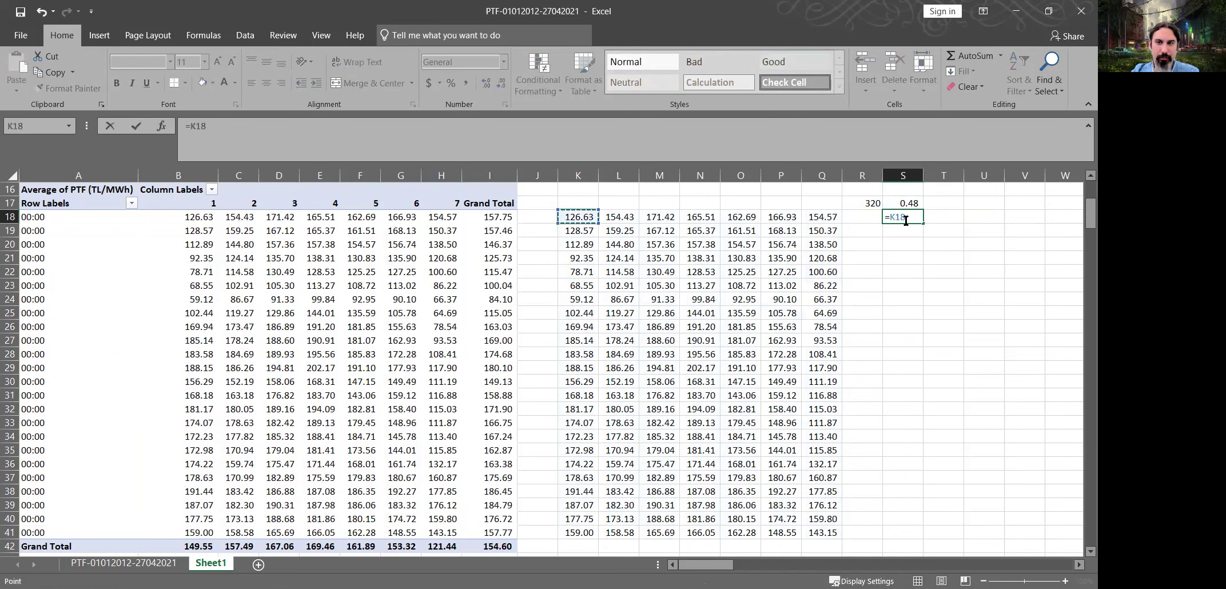
{"action": "type", "text": "/"}
{"action": "key", "text": "Up"}
{"action": "key", "text": "F4"}
{"action": "key", "text": "ctrl+Return"}
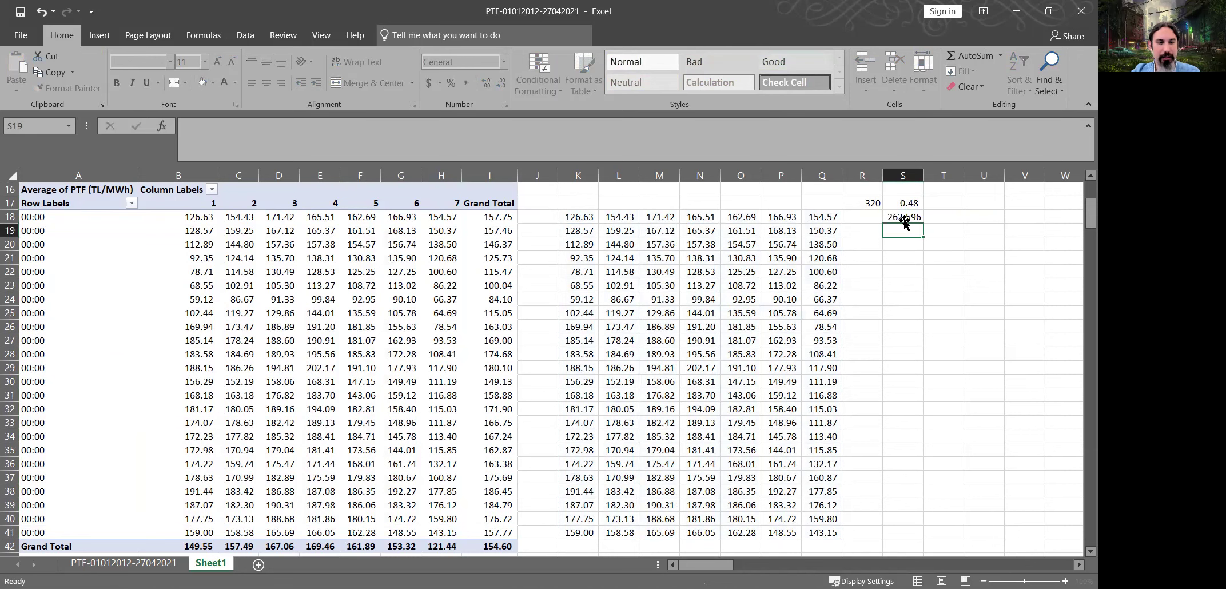
- Copy the formula in S18 across the row to Y18
{"action": "key", "text": "ctrl+c"}
{"action": "key", "text": "shift+Right"}
{"action": "key", "text": "shift+Right"}
{"action": "key", "text": "shift+Right"}
{"action": "key", "text": "shift+Right"}
{"action": "key", "text": "shift+Right"}
{"action": "key", "text": "shift+Right"}
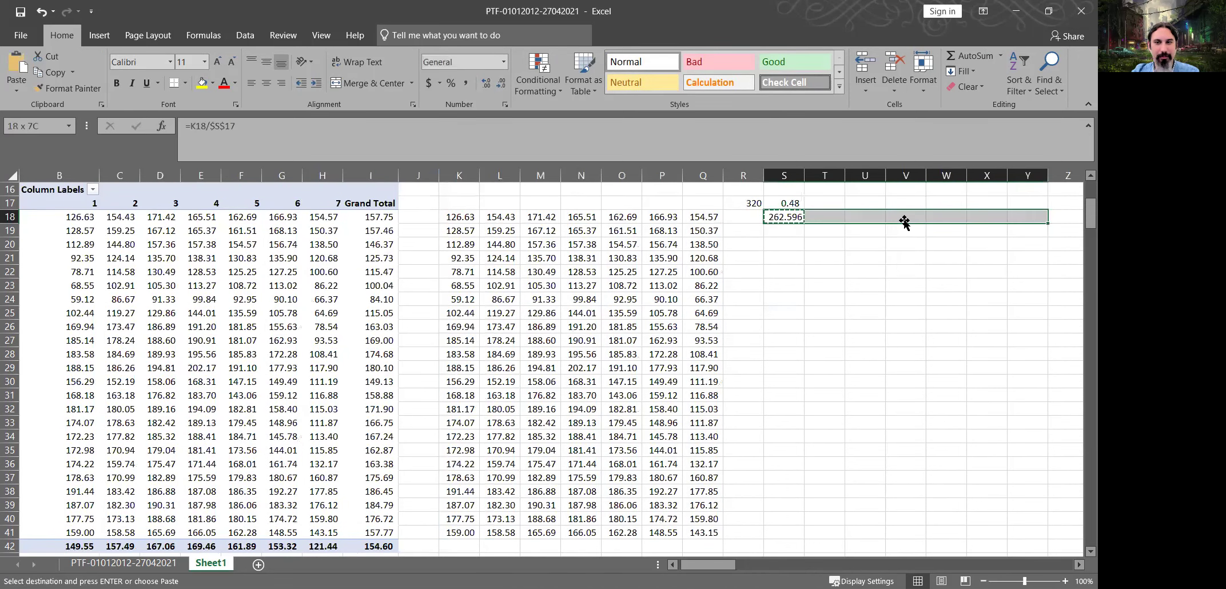
{"action": "key", "text": "ctrl+v"}
- Copy the formula row S18:Y18 down through row 41 to complete the scaled hour-by-weekday grid
{"action": "key", "text": "ctrl+c"}
{"action": "key", "text": "shift+Down"}
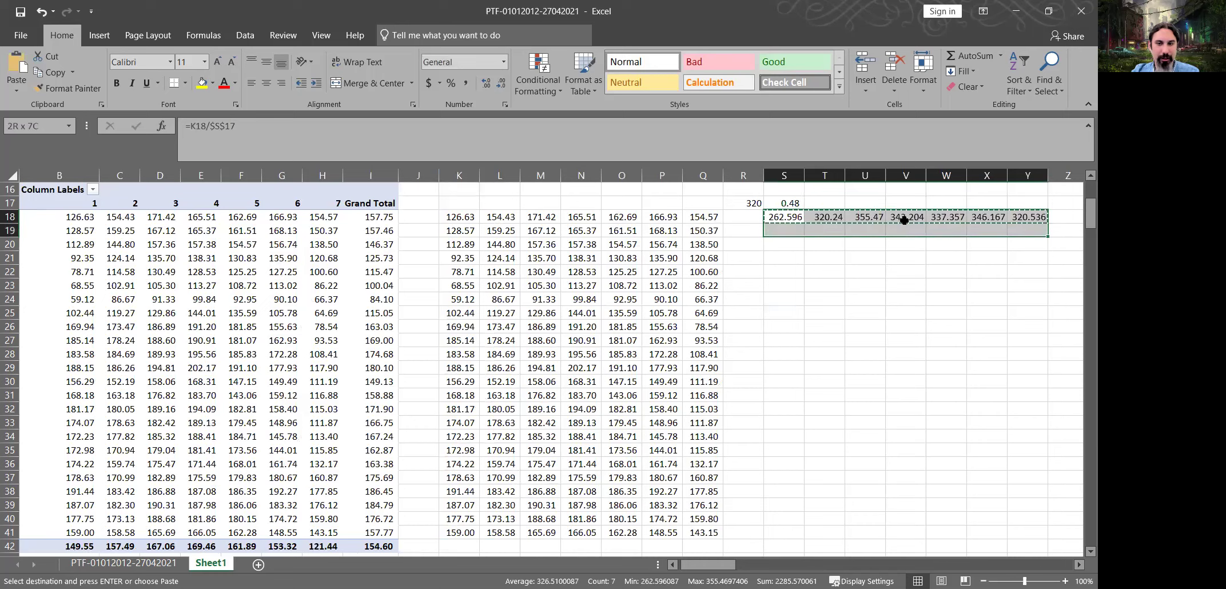
{"action": "key", "text": "shift+Down"}
{"action": "key", "text": "shift+Down"}
{"action": "key", "text": "shift+Down"}
{"action": "key", "text": "shift+Down"}
{"action": "key", "text": "shift+Down"}
{"action": "key", "text": "shift+Down"}
{"action": "key", "text": "shift+Down"}
{"action": "key", "text": "shift+Down"}
{"action": "key", "text": "shift+Down"}
{"action": "key", "text": "shift+Down"}
{"action": "key", "text": "shift+Down"}
{"action": "key", "text": "shift+Down"}
{"action": "key", "text": "shift+Down"}
{"action": "key", "text": "shift+Down"}
{"action": "key", "text": "shift+Down"}
{"action": "key", "text": "shift+Down"}
{"action": "key", "text": "shift+Down"}
{"action": "key", "text": "shift+Down"}
{"action": "key", "text": "shift+Down"}
{"action": "key", "text": "shift+Down"}
{"action": "key", "text": "ctrl+v"}
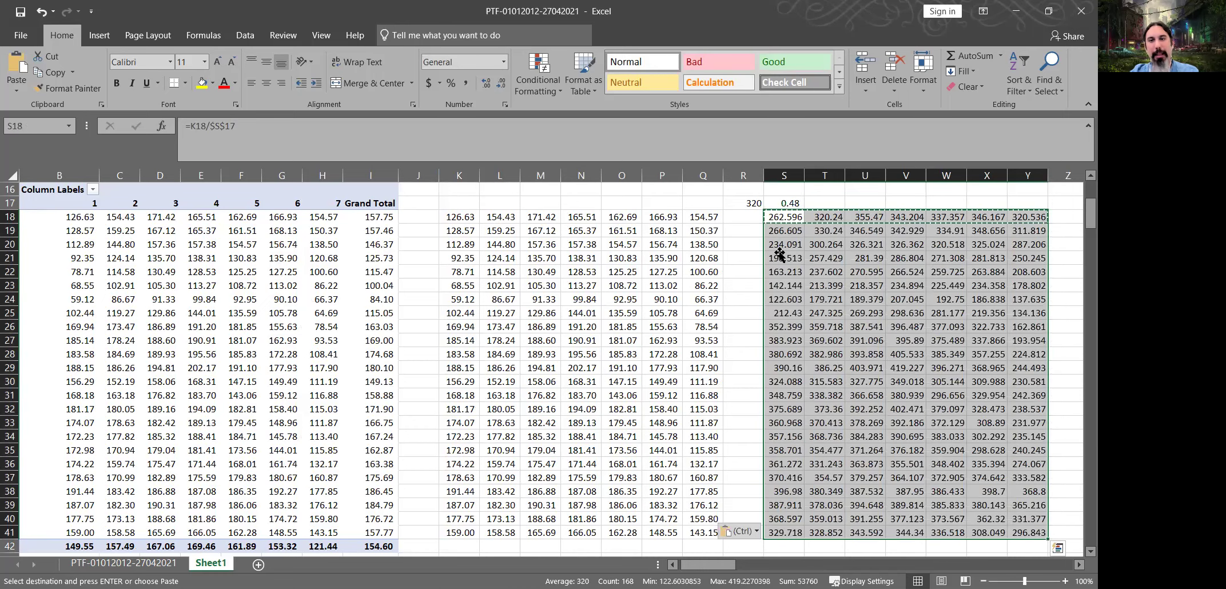
{"action": "left_click", "coordinate": [797, 214]}
{"action": "key", "text": "Escape"}
- Check the averages of individual weekday columns in the scaled grid and of the whole range S18:Y41
{"action": "left_click", "coordinate": [778, 534], "text": "shift"}
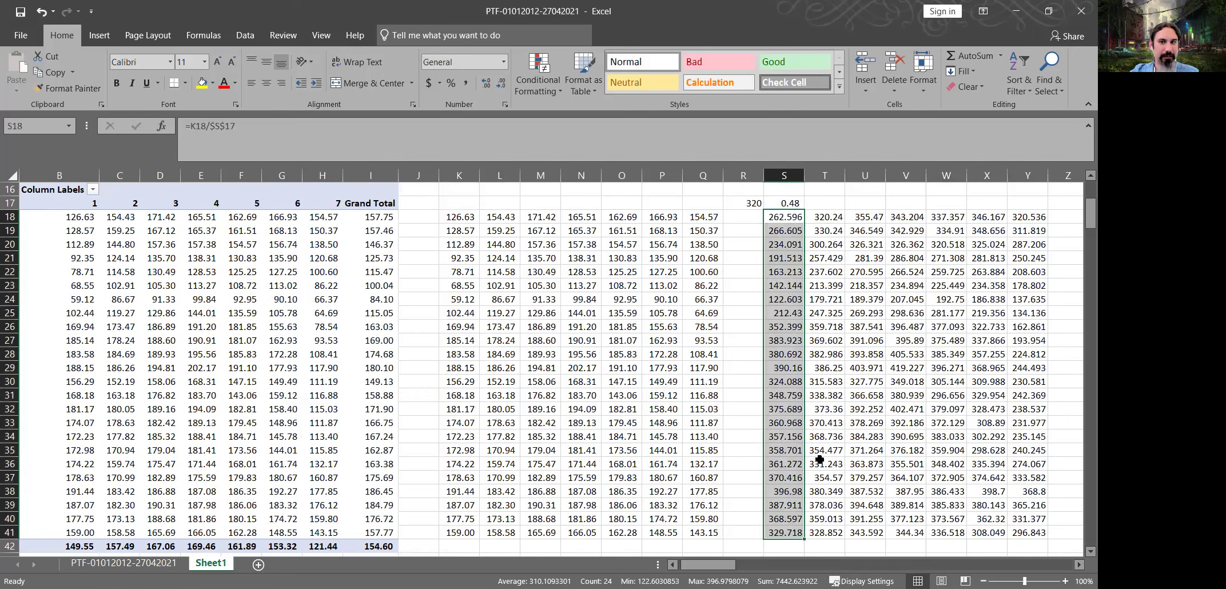
{"action": "left_click", "coordinate": [822, 533]}
{"action": "left_click", "coordinate": [880, 222]}
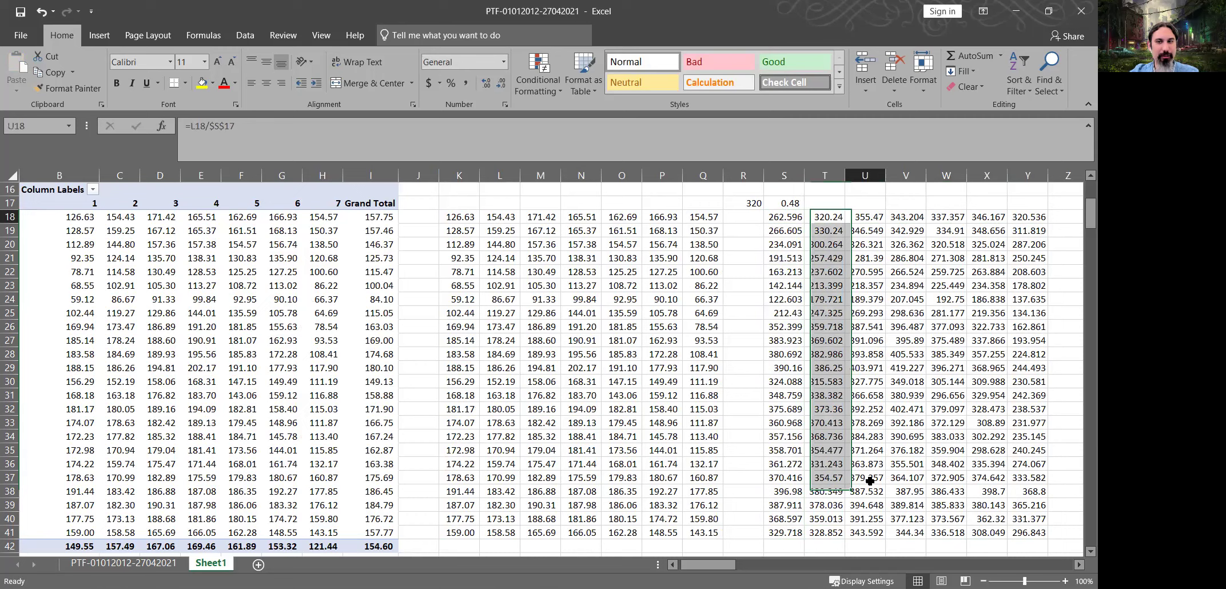
{"action": "left_click_drag", "start_coordinate": [947, 217], "coordinate": [1040, 256]}
{"action": "left_click_drag", "start_coordinate": [1032, 218], "coordinate": [1014, 535]}
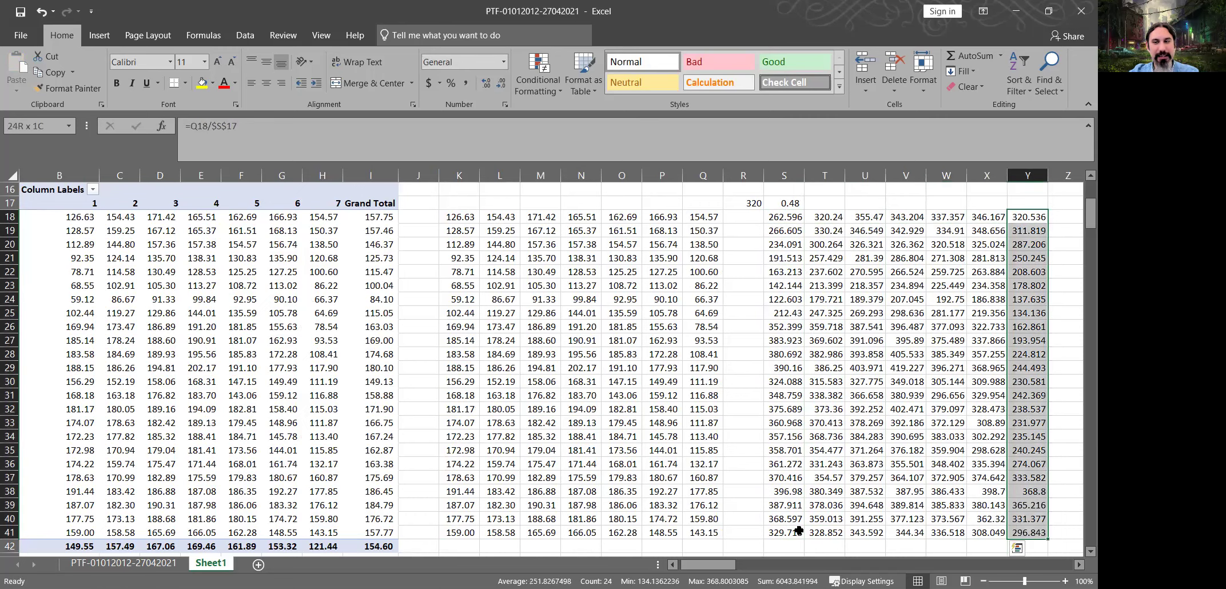
{"action": "left_click_drag", "start_coordinate": [762, 517], "coordinate": [778, 263]}
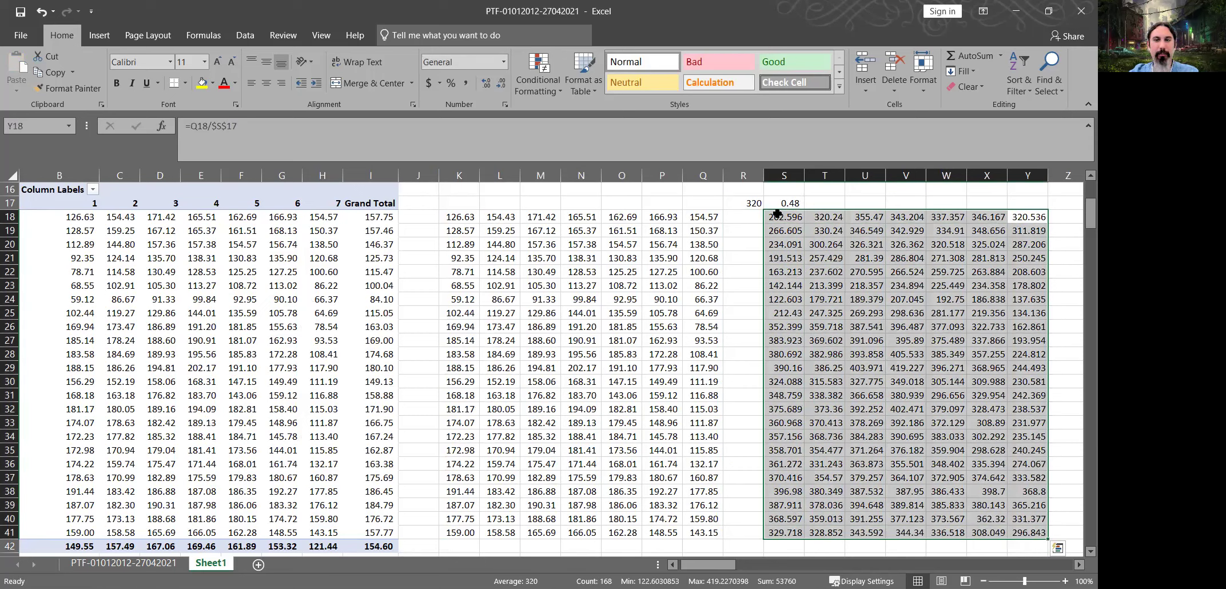
{"action": "left_click", "coordinate": [779, 213]}
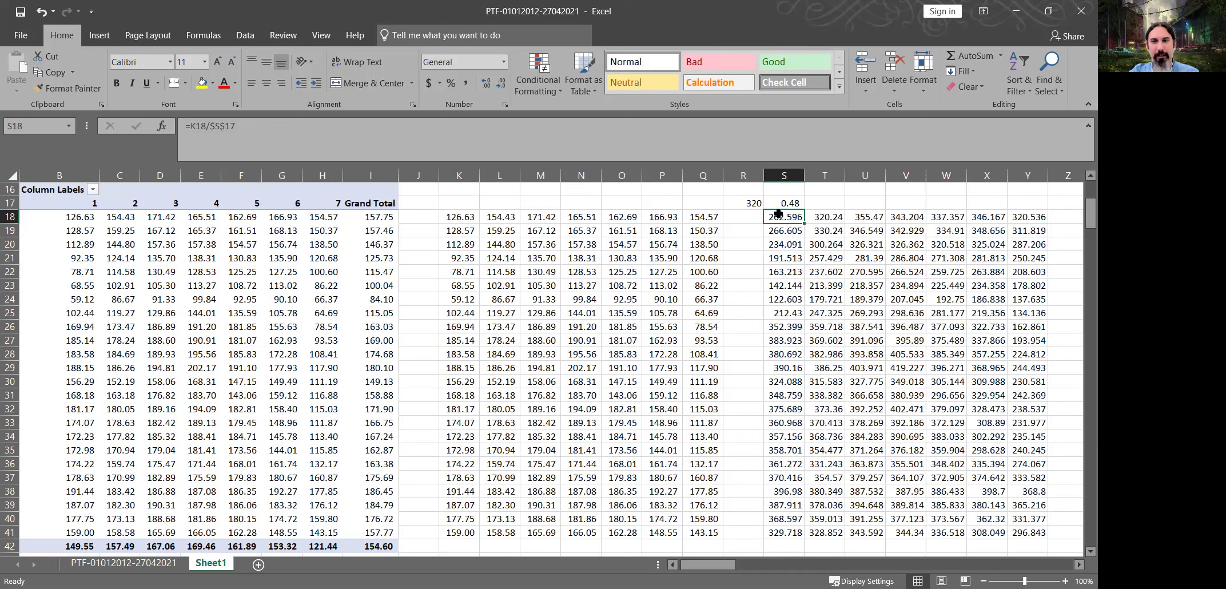
- Set the assumed May price in R17 to 450
{"action": "left_click", "coordinate": [754, 202]}
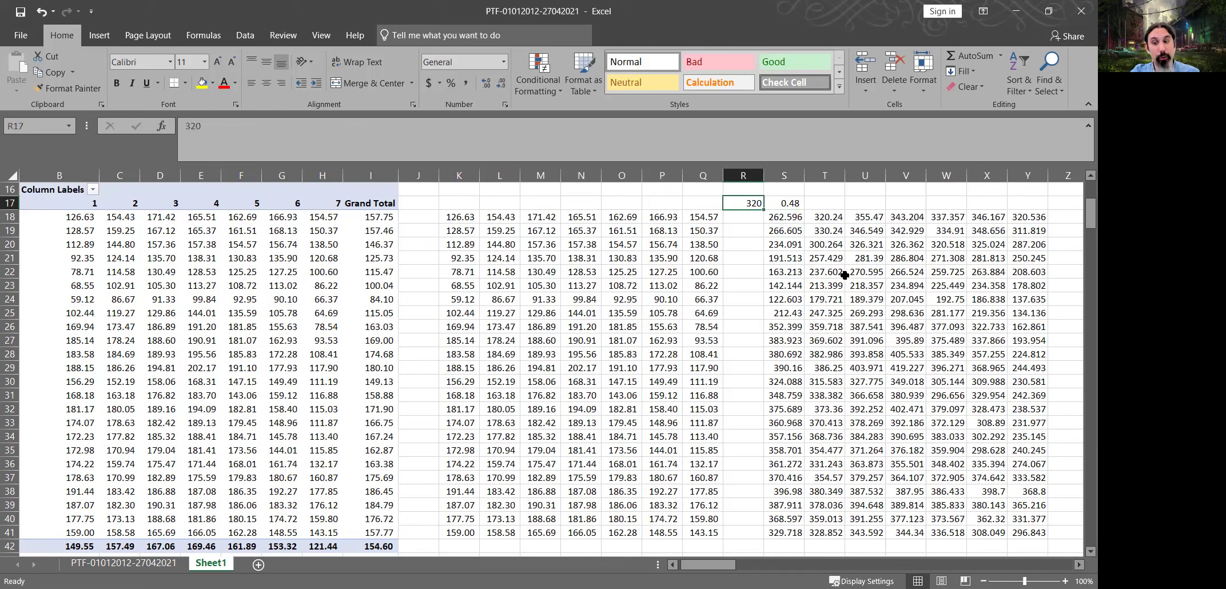
{"action": "type", "text": "5"}
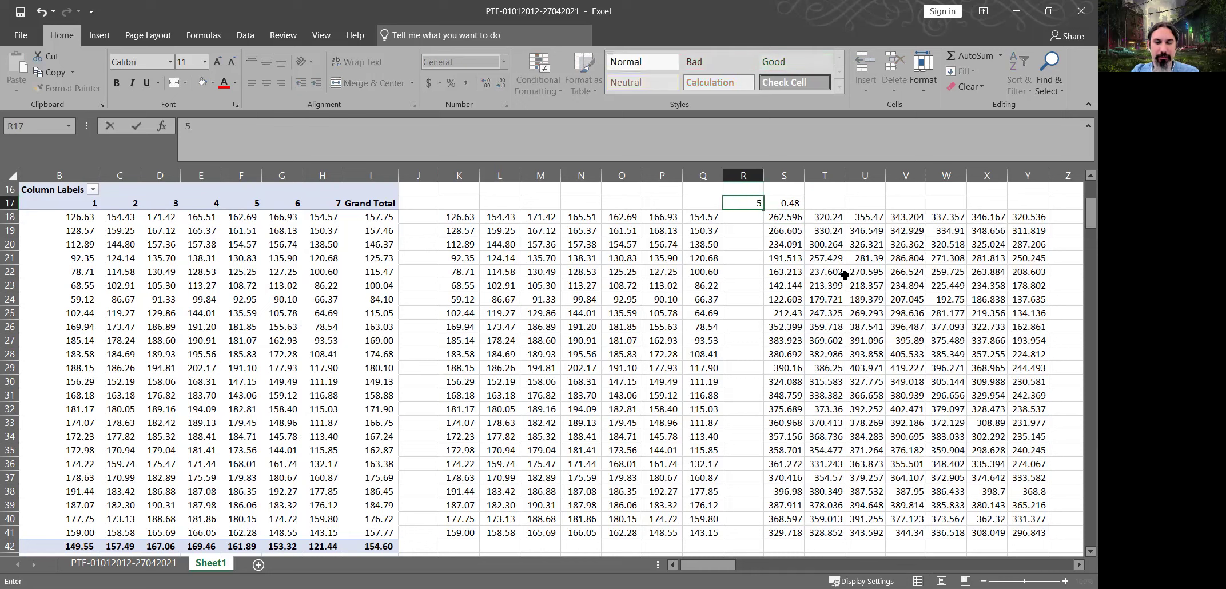
{"action": "type", "text": "50"}
{"action": "key", "text": "Return"}
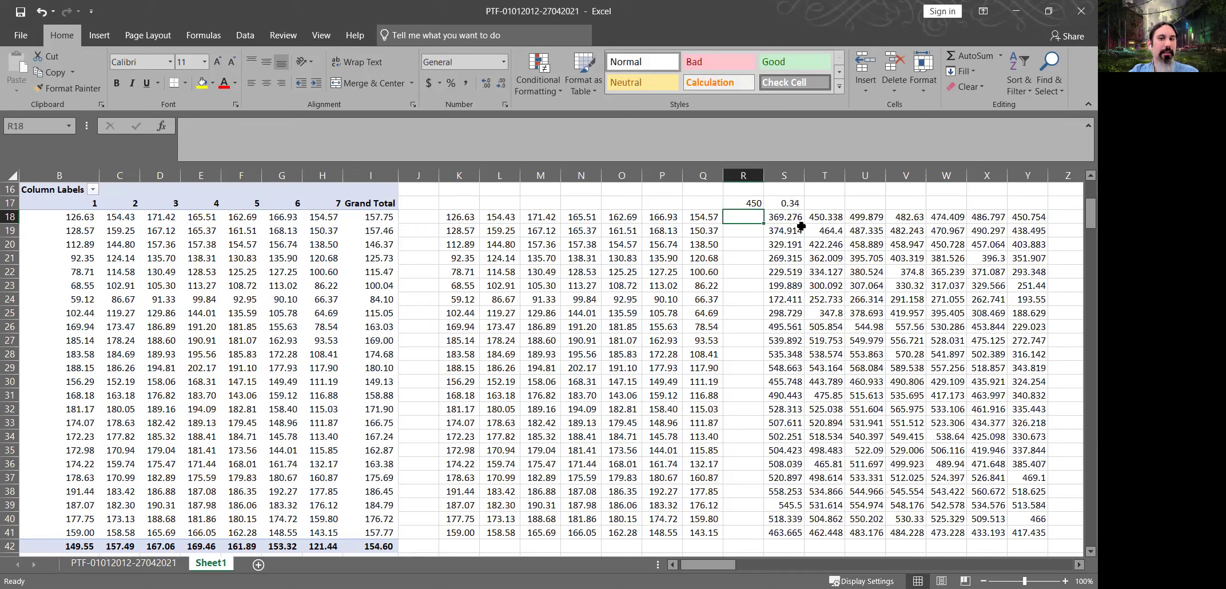
- Check the average of the rescaled grid S18:Y41 and review the PivotTable's hourly averages in B18:H41
{"action": "key", "text": "Right"}
{"action": "left_click", "coordinate": [1027, 531], "text": "shift"}
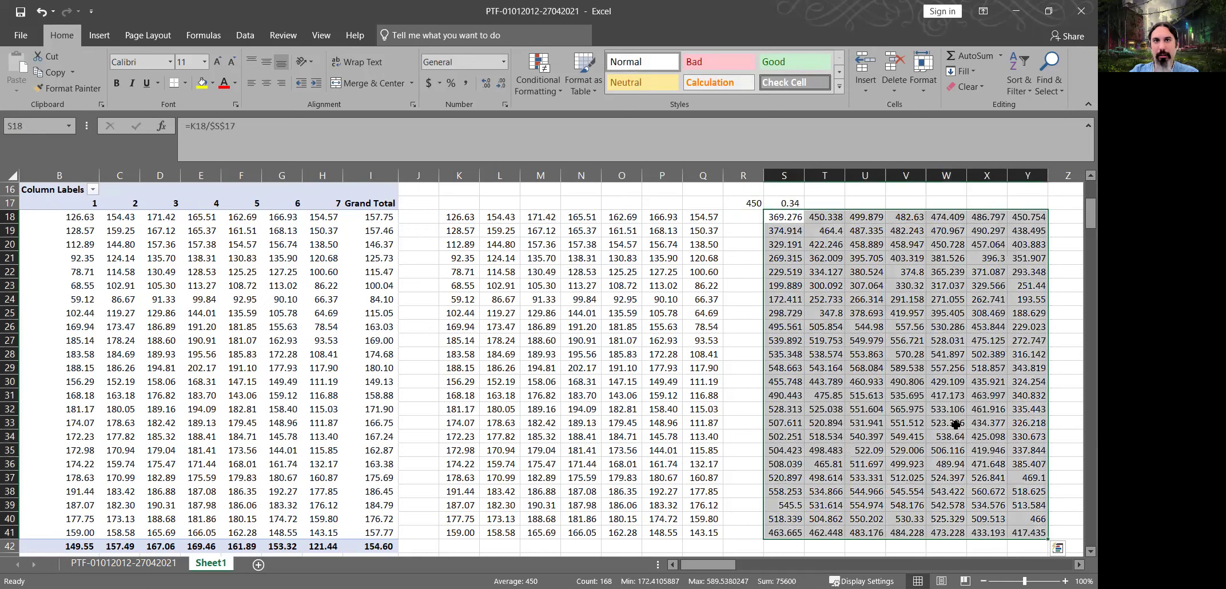
{"action": "left_click", "coordinate": [910, 354]}
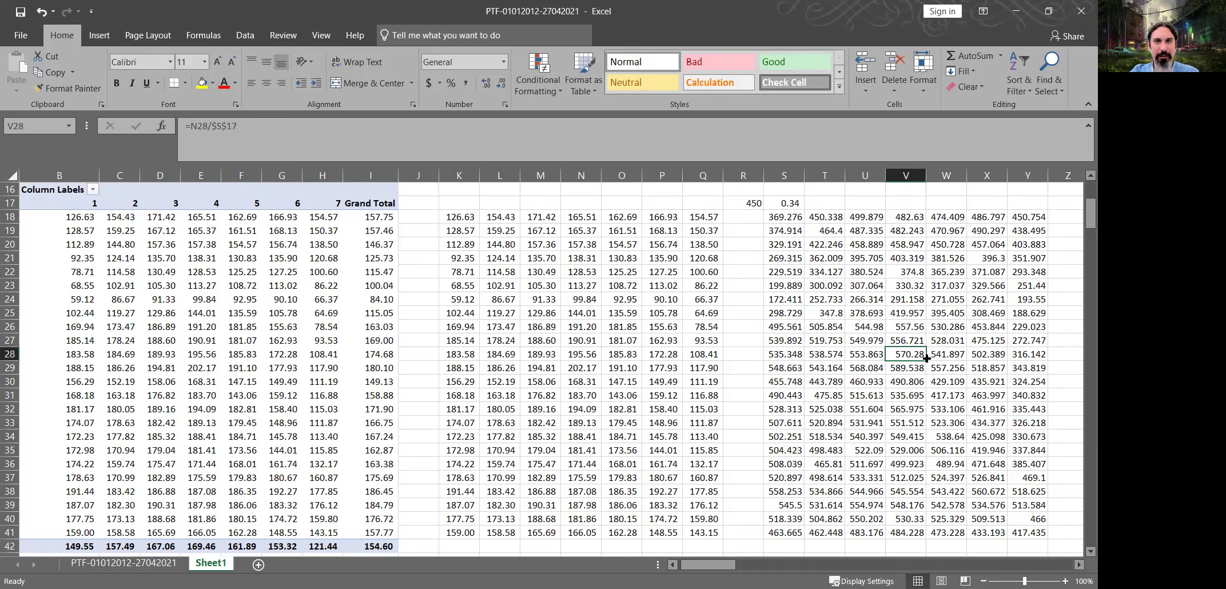
{"action": "left_click", "coordinate": [865, 286]}
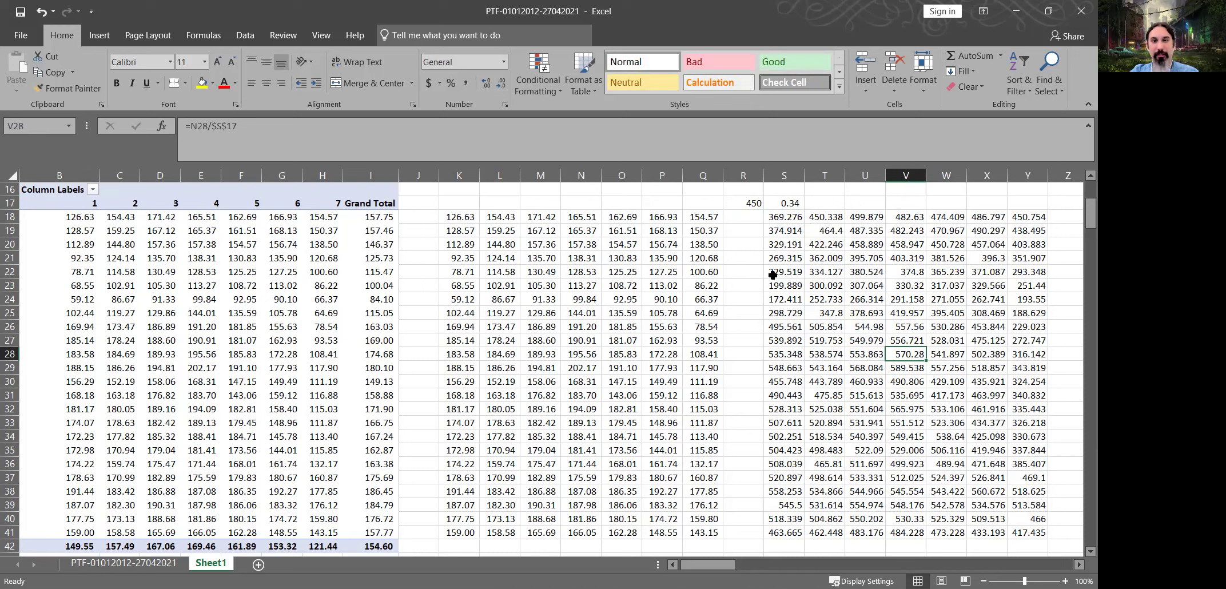
{"action": "left_click", "coordinate": [750, 202]}
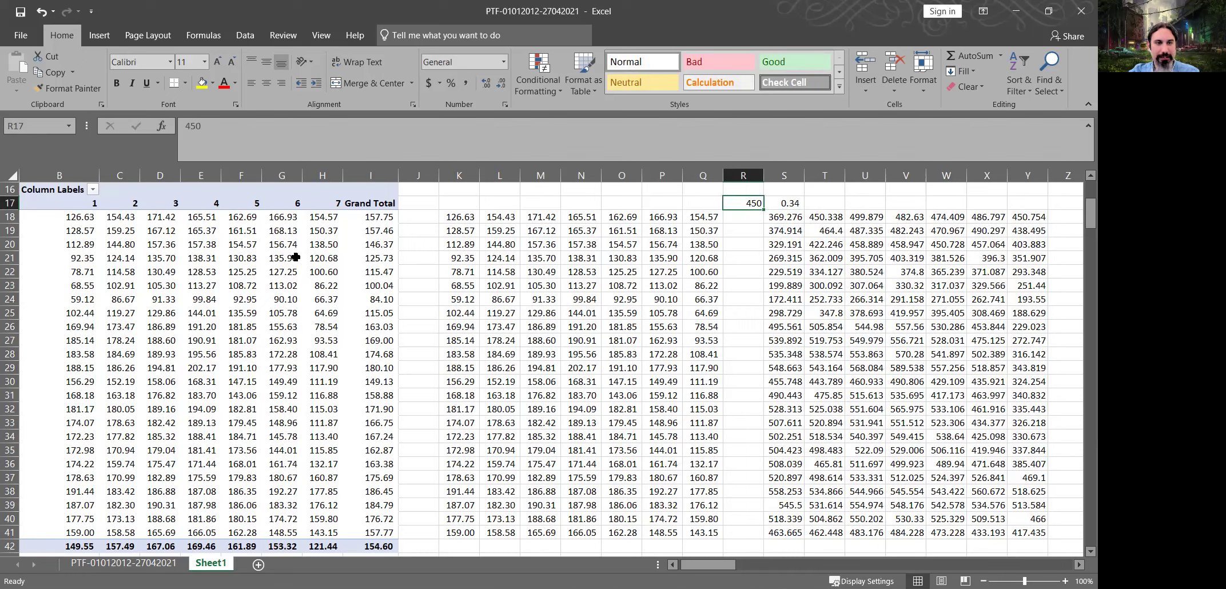
{"action": "left_click_drag", "start_coordinate": [317, 531], "coordinate": [60, 217]}
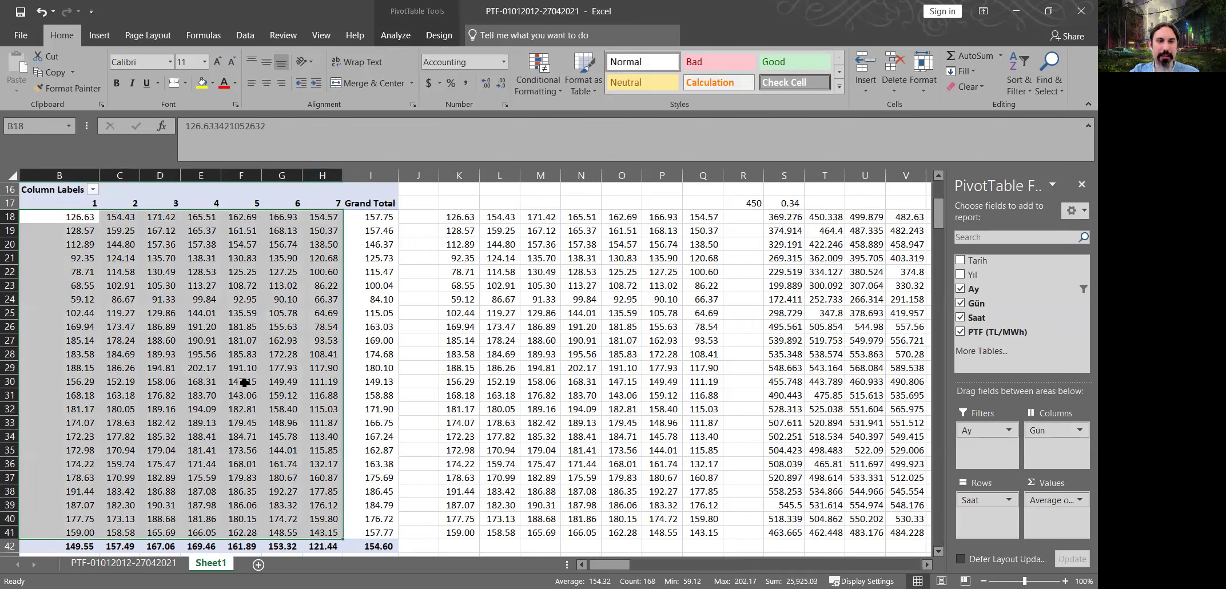
{"action": "left_click", "coordinate": [274, 330]}
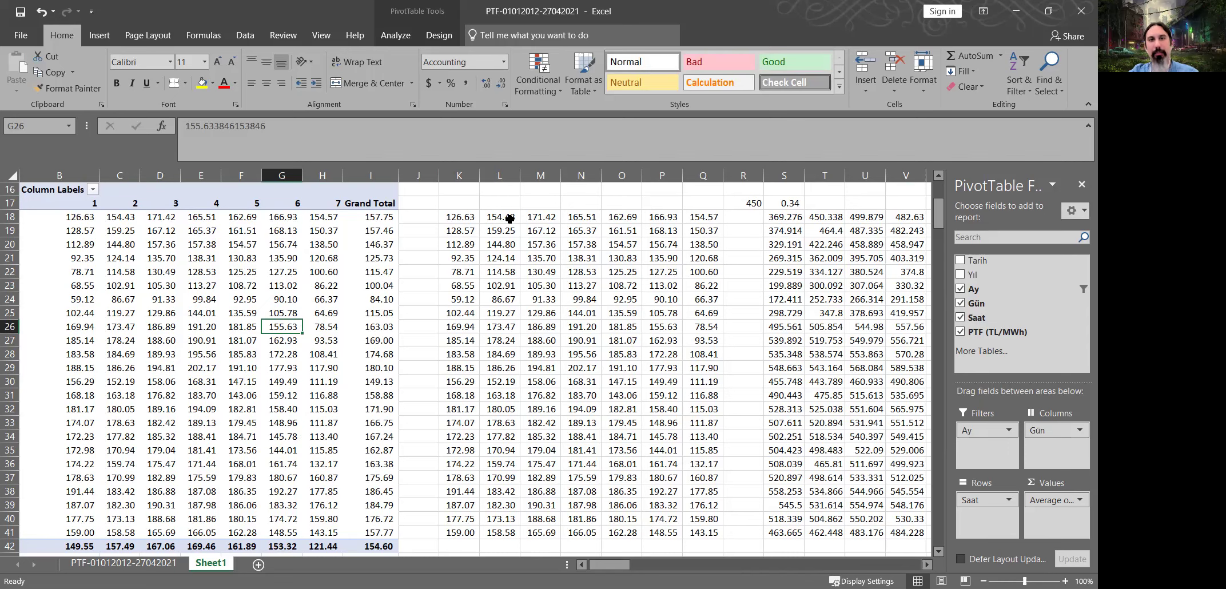
- Try to add the Yıl field to the filters of the hour-by-weekday PivotTable
{"action": "scroll", "coordinate": [171, 300], "scroll_direction": "up", "scroll_amount": 1}
{"action": "left_click", "coordinate": [172, 300]}
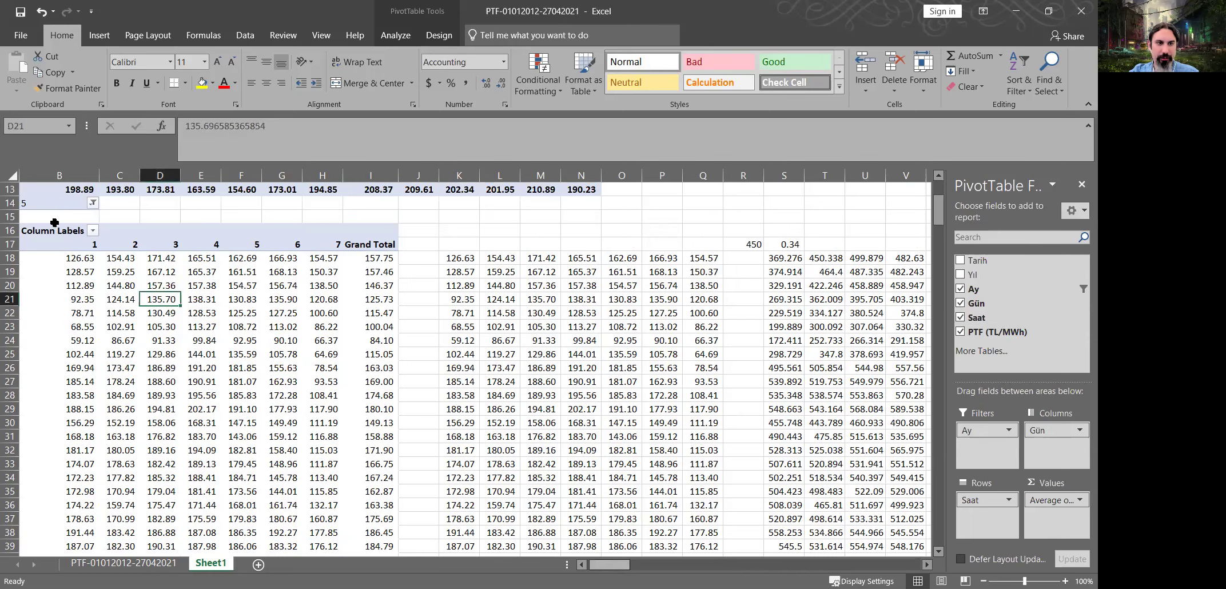
{"action": "left_click_drag", "start_coordinate": [971, 274], "coordinate": [992, 457]}
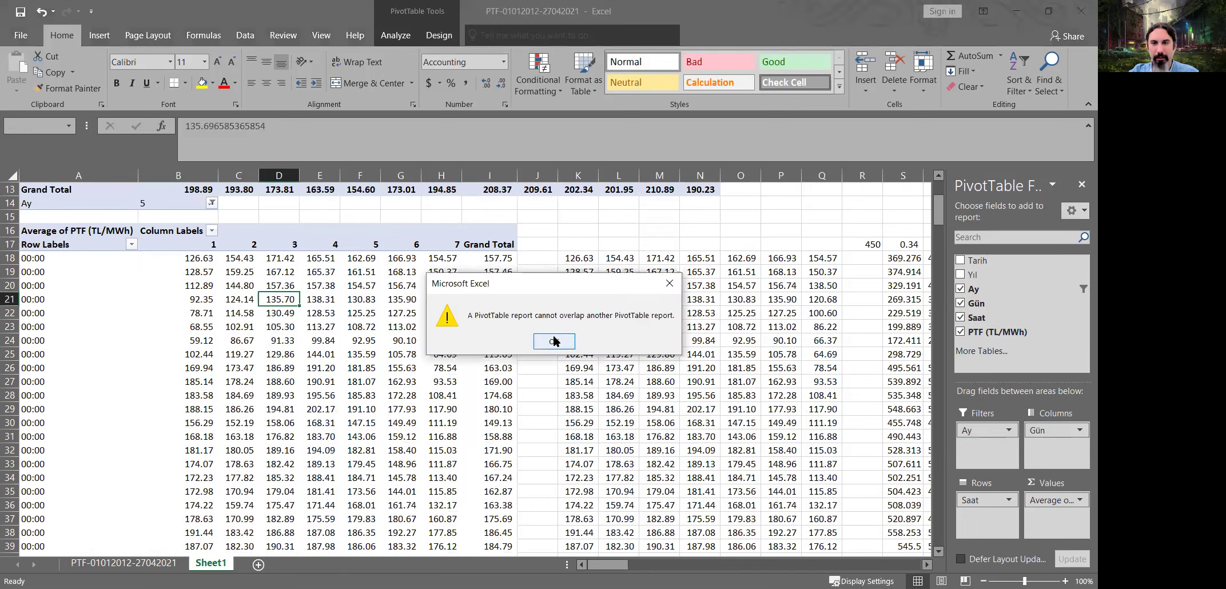
{"action": "key", "text": "Return"}
{"action": "left_click_drag", "start_coordinate": [975, 289], "coordinate": [972, 440]}
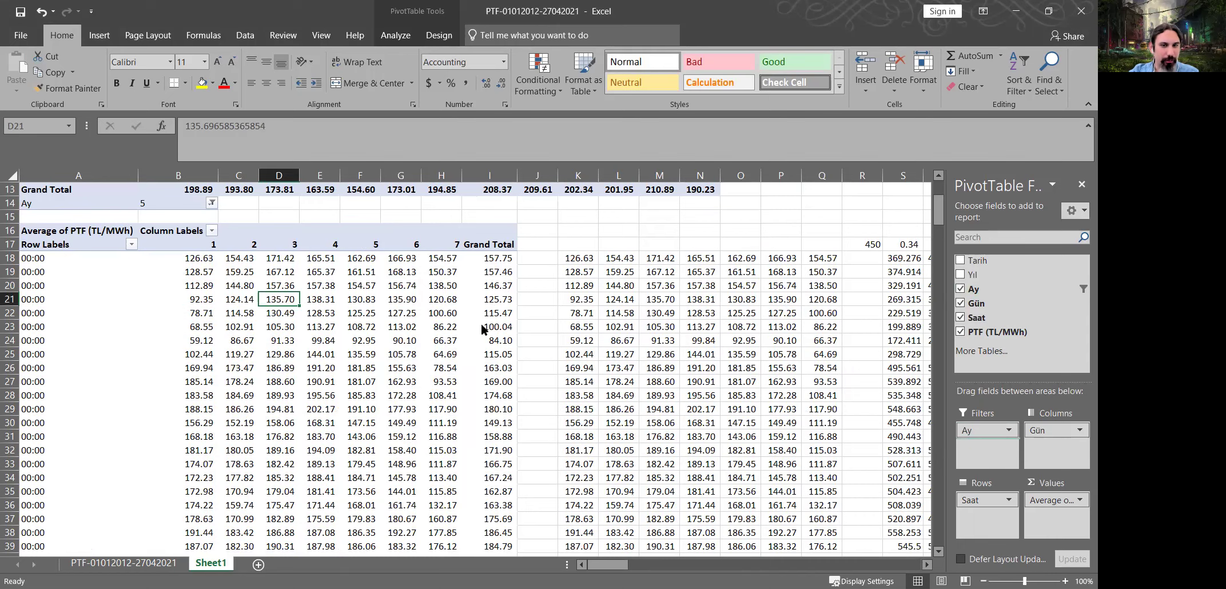
- Insert eight empty rows above the hour-by-weekday PivotTable and add the Yıl field to its filters above Ay
{"action": "scroll", "coordinate": [5, 361], "scroll_direction": "up", "scroll_amount": 4}
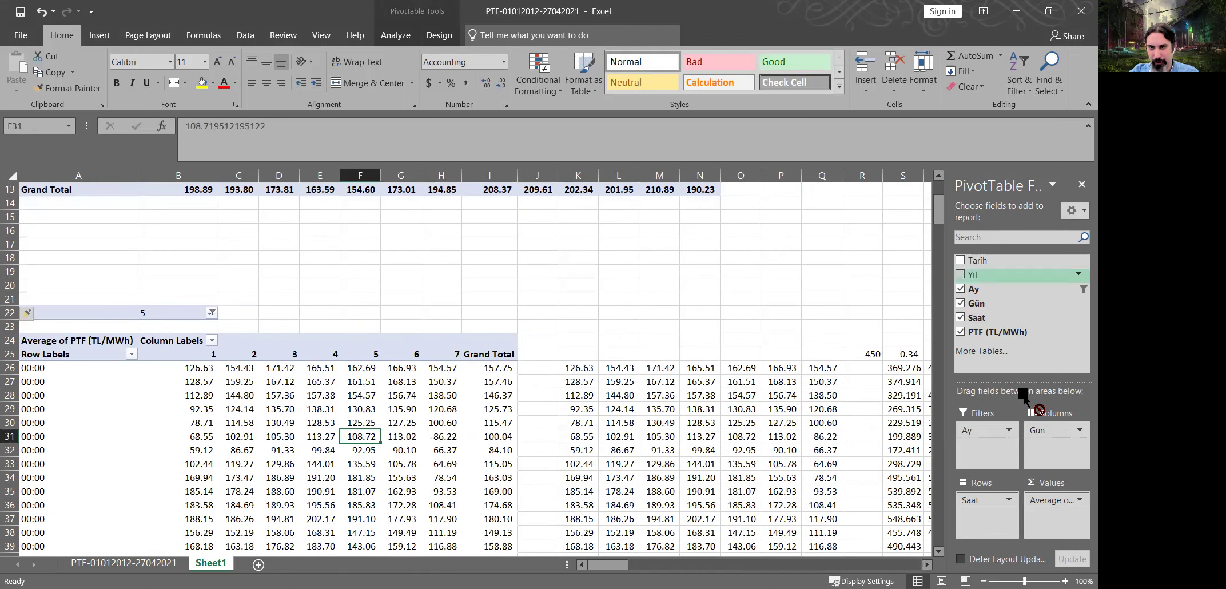
{"action": "left_click_drag", "start_coordinate": [1005, 433], "coordinate": [993, 441]}
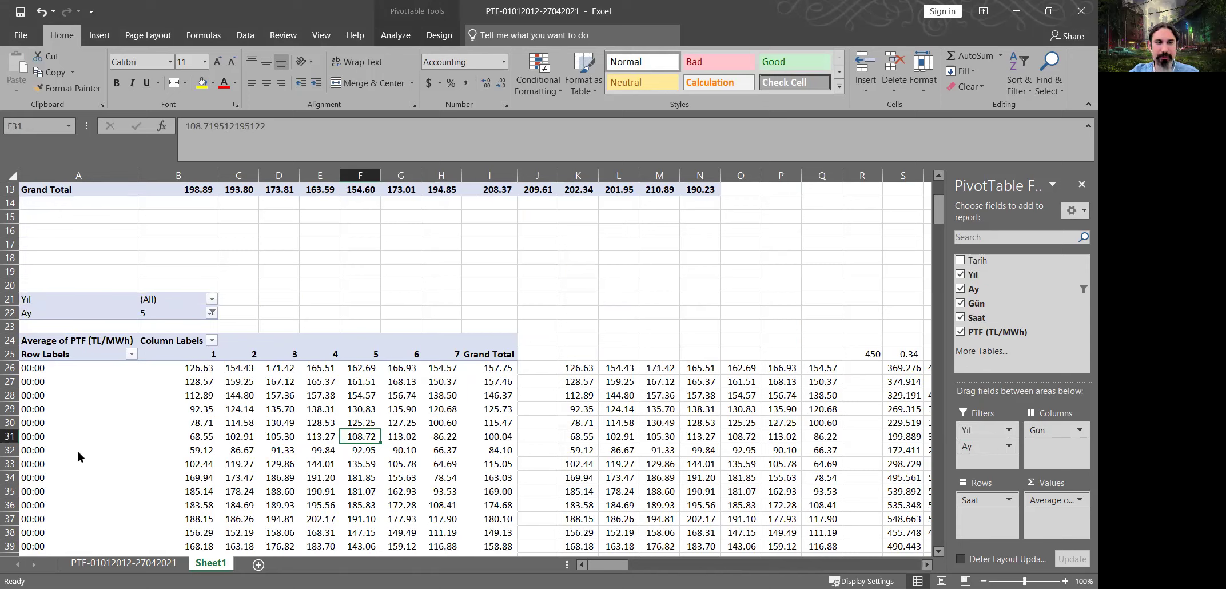
- Filter the hour-by-weekday PivotTable's Yıl field to 2017 through 2021 by excluding 2012 to 2016
{"action": "left_click", "coordinate": [211, 299]}
{"action": "scroll", "coordinate": [127, 406], "scroll_direction": "down", "scroll_amount": 1}
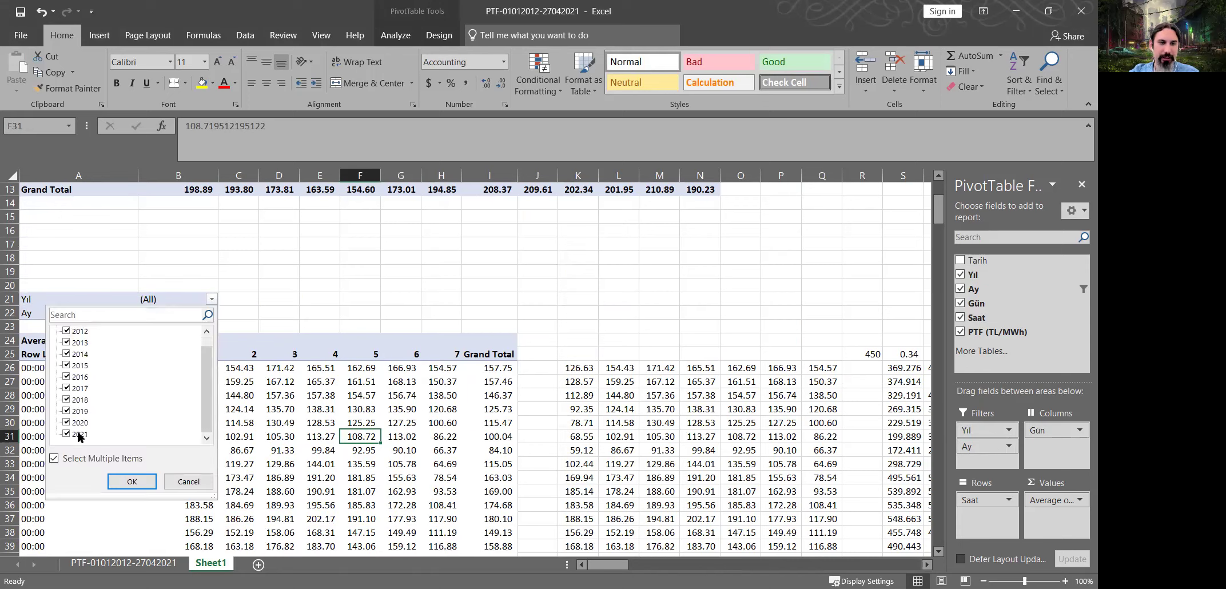
{"action": "left_click", "coordinate": [66, 375]}
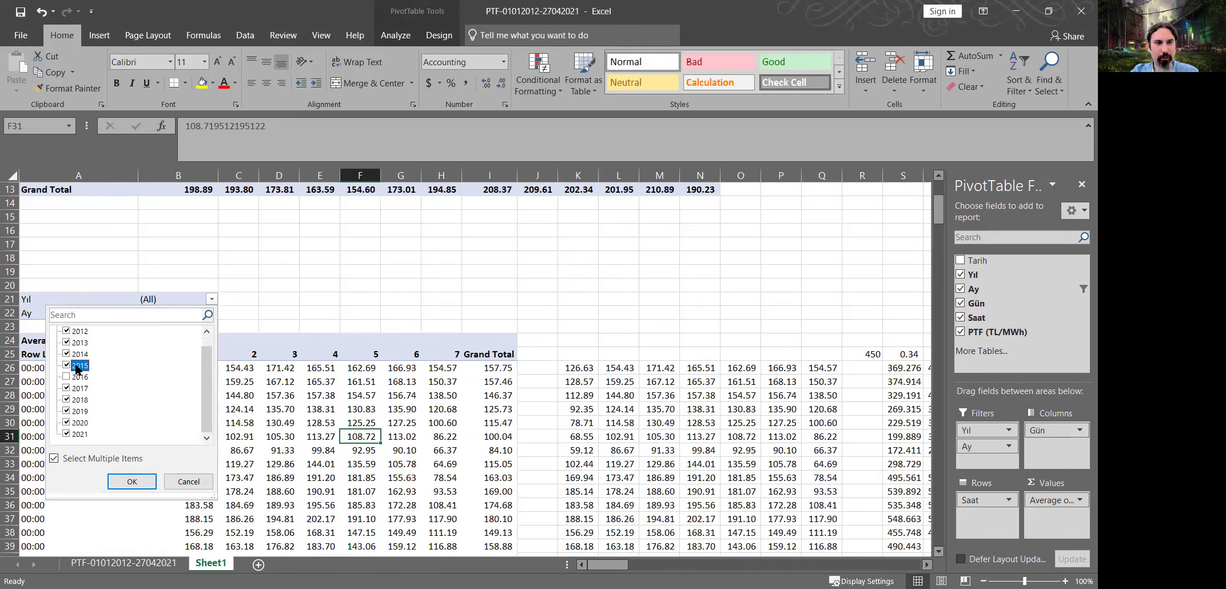
{"action": "key", "text": "space"}
{"action": "key", "text": "Up"}
{"action": "key", "text": "space"}
{"action": "key", "text": "Up"}
{"action": "key", "text": "space"}
{"action": "key", "text": "Up"}
{"action": "key", "text": "space"}
{"action": "key", "text": "Up"}
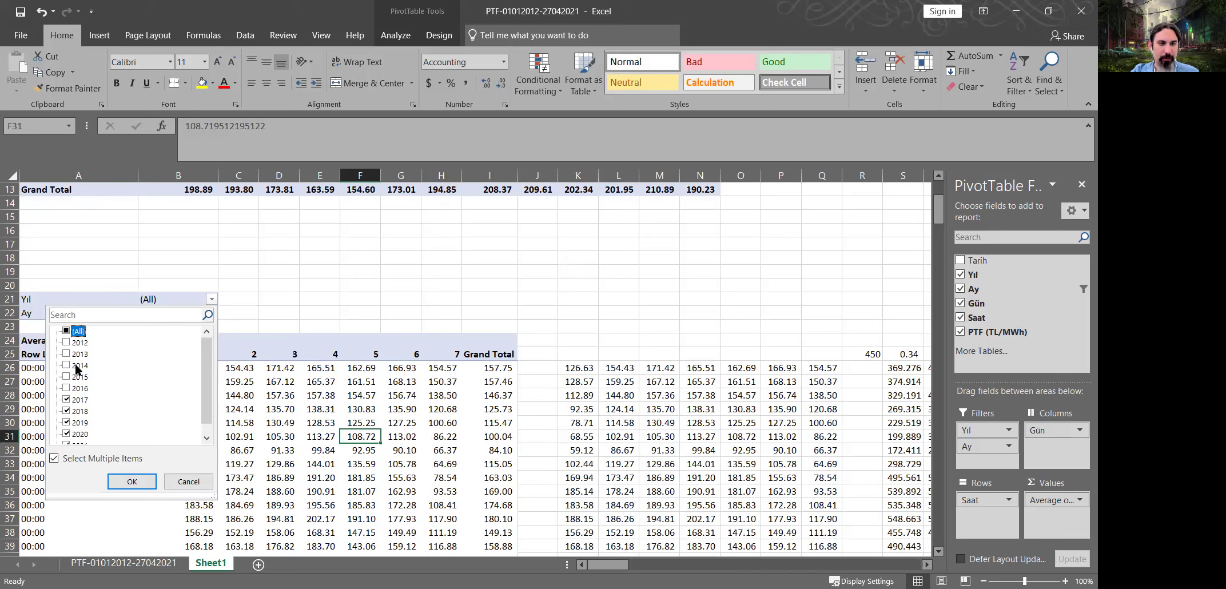
{"action": "key", "text": "Down"}
{"action": "key", "text": "Down"}
{"action": "key", "text": "Down"}
{"action": "key", "text": "Down"}
{"action": "key", "text": "Down"}
{"action": "key", "text": "Down"}
{"action": "key", "text": "Down"}
{"action": "key", "text": "Down"}
{"action": "key", "text": "Down"}
{"action": "key", "text": "Down"}
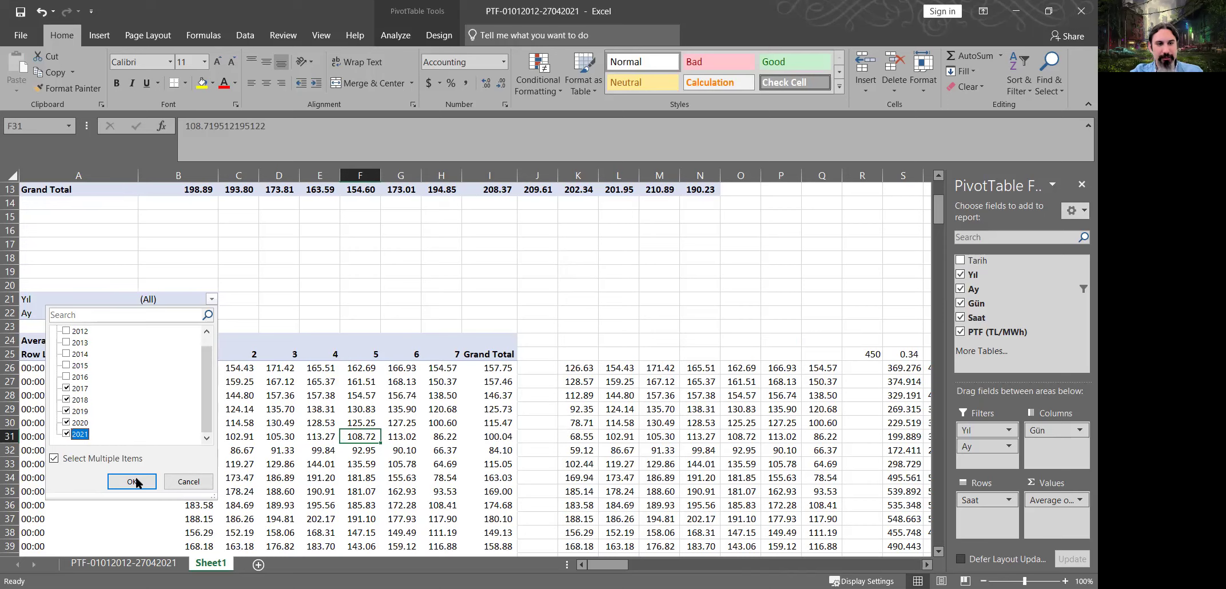
{"action": "left_click", "coordinate": [132, 481]}
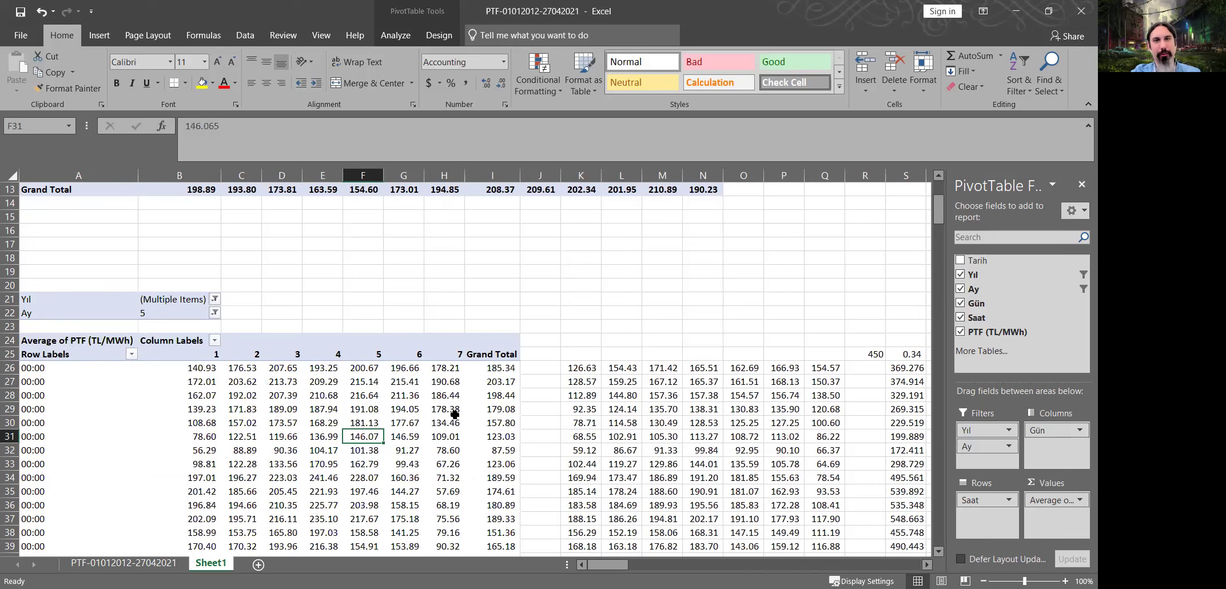
- Link K26 to the PivotTable with =B26 and copy that reference over the whole grid K26:Q49
{"action": "left_click", "coordinate": [583, 366]}
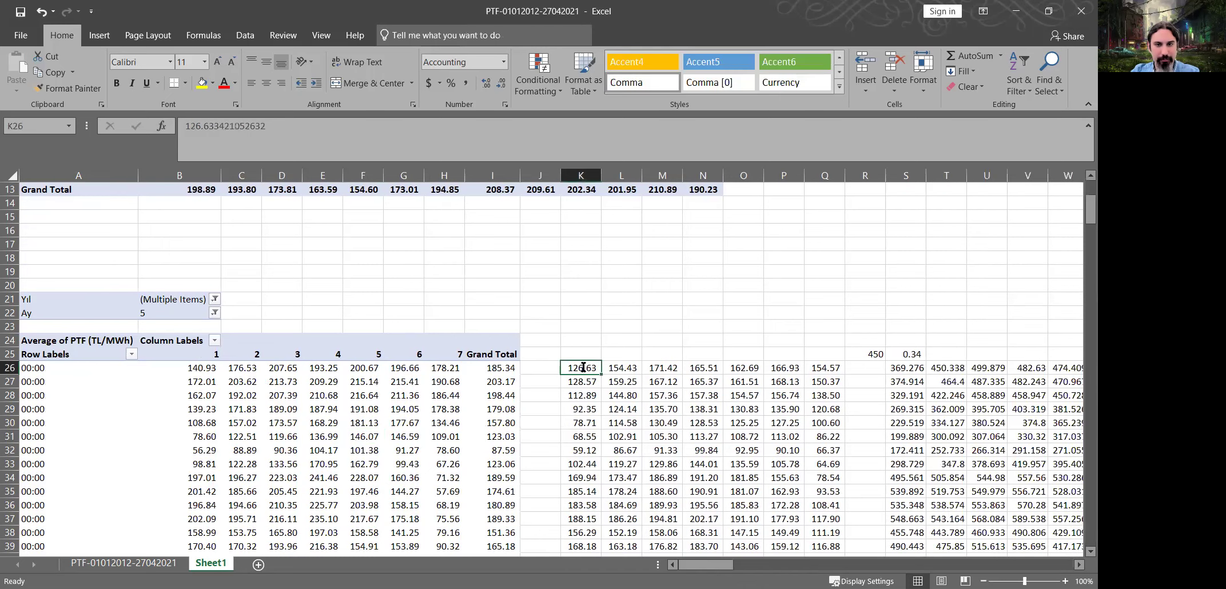
{"action": "key", "text": "Return"}
{"action": "left_click", "coordinate": [583, 366]}
{"action": "key", "text": "ctrl+c"}
{"action": "key", "text": "ctrl+shift+Right"}
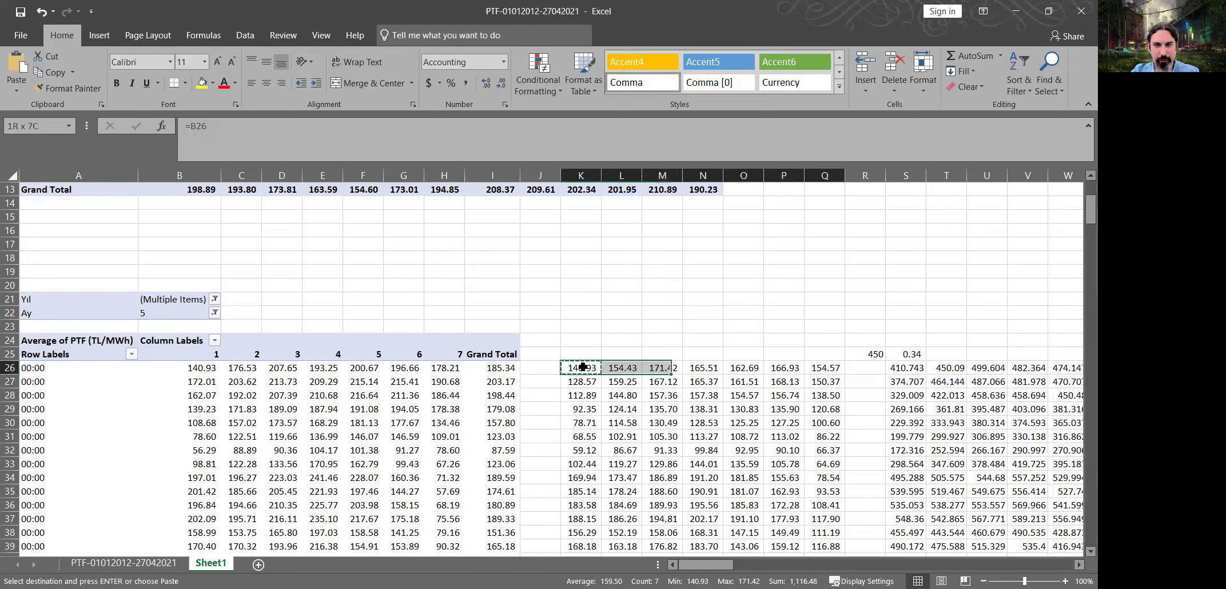
{"action": "key", "text": "ctrl+shift+Down"}
{"action": "key", "text": "ctrl+v"}
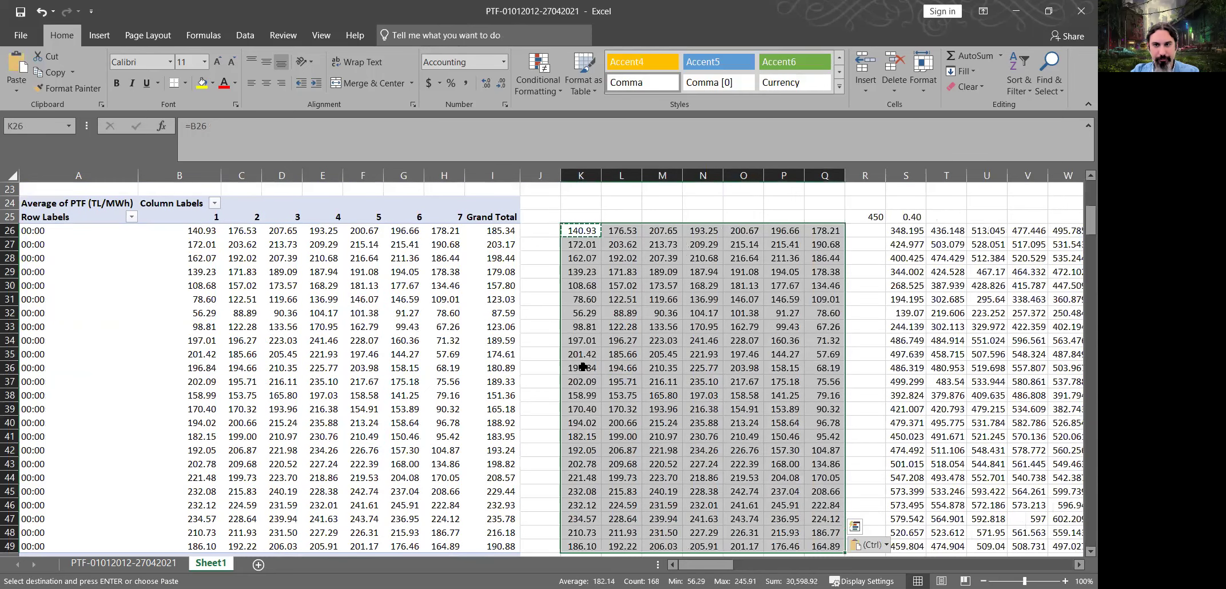
{"action": "left_click", "coordinate": [744, 217]}
{"action": "key", "text": "Escape"}
- Check the assumed price in R25 and the averages of the linked grid K26:Q49 and the scaled grid S26:Y49
{"action": "left_click", "coordinate": [865, 217]}
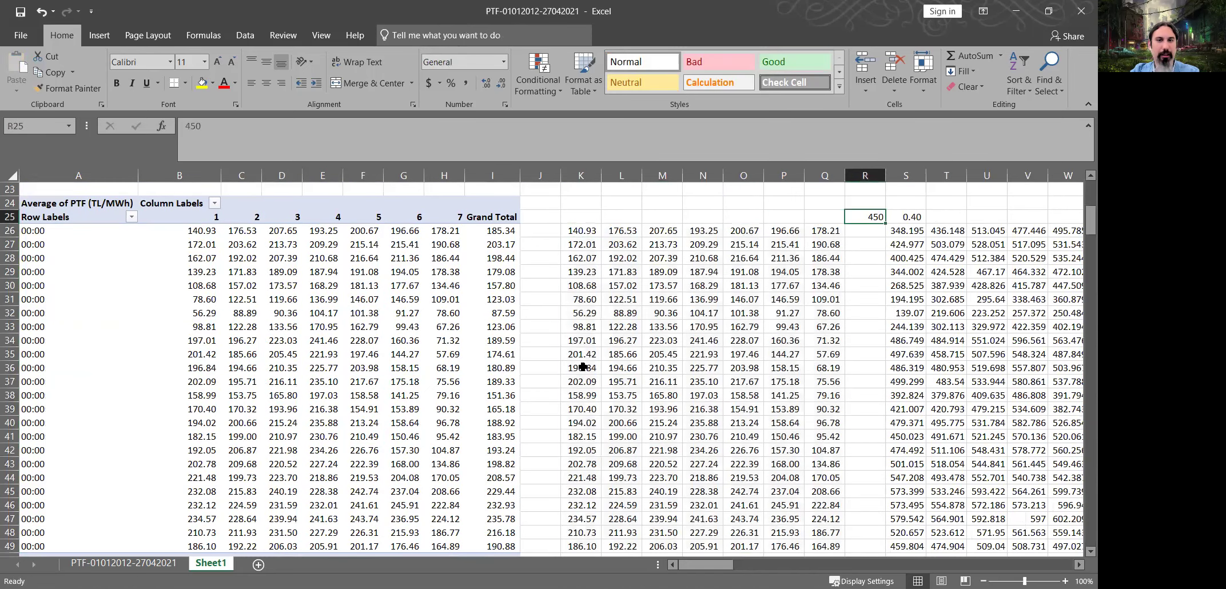
{"action": "key", "text": "Left"}
{"action": "key", "text": "Left"}
{"action": "key", "text": "Left"}
{"action": "key", "text": "Left"}
{"action": "key", "text": "Left"}
{"action": "key", "text": "Left"}
{"action": "key", "text": "Left"}
{"action": "key", "text": "Down"}
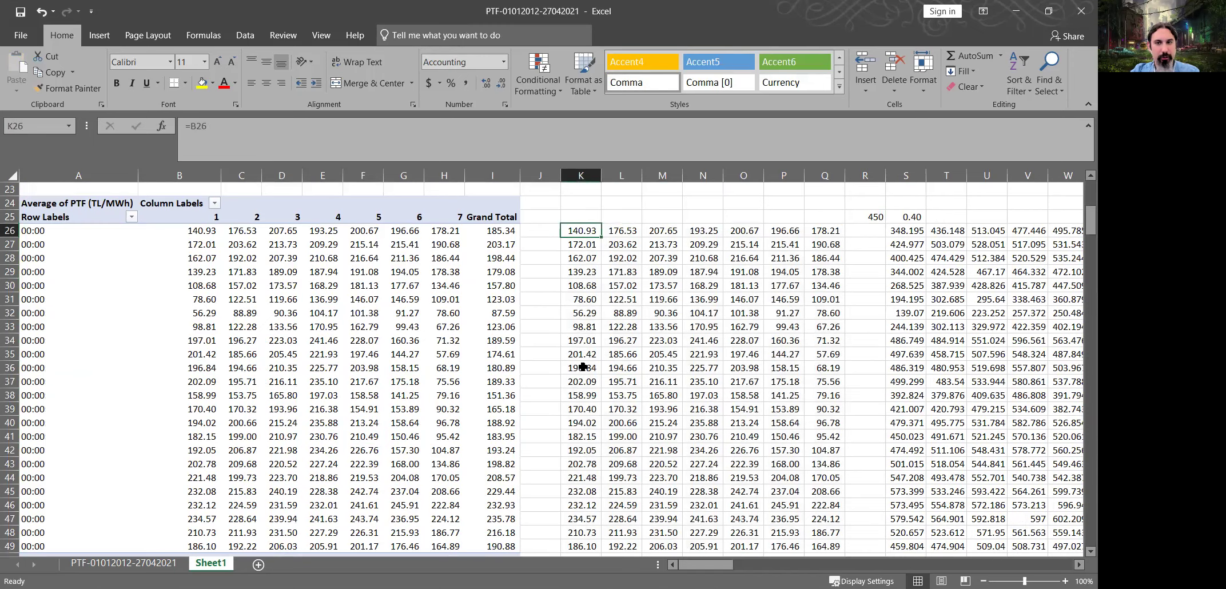
{"action": "key", "text": "ctrl+shift+Right"}
{"action": "key", "text": "ctrl+shift+Down"}
{"action": "key", "text": "ctrl+Right"}
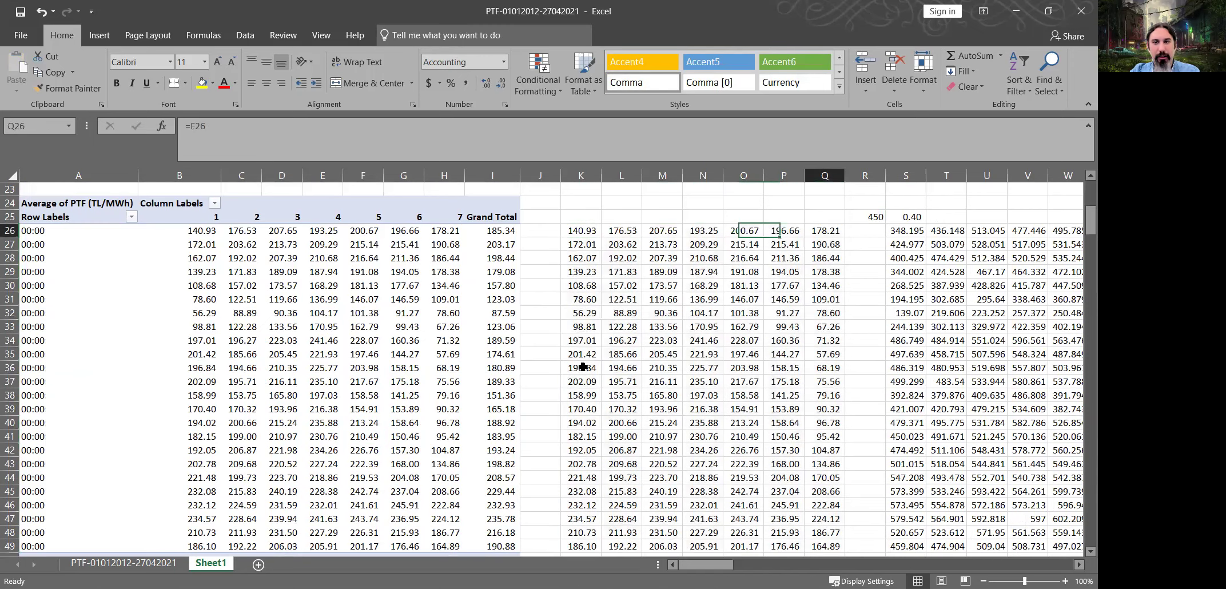
{"action": "key", "text": "ctrl+Right"}
{"action": "key", "text": "ctrl+shift+Right"}
{"action": "key", "text": "ctrl+shift+Down"}
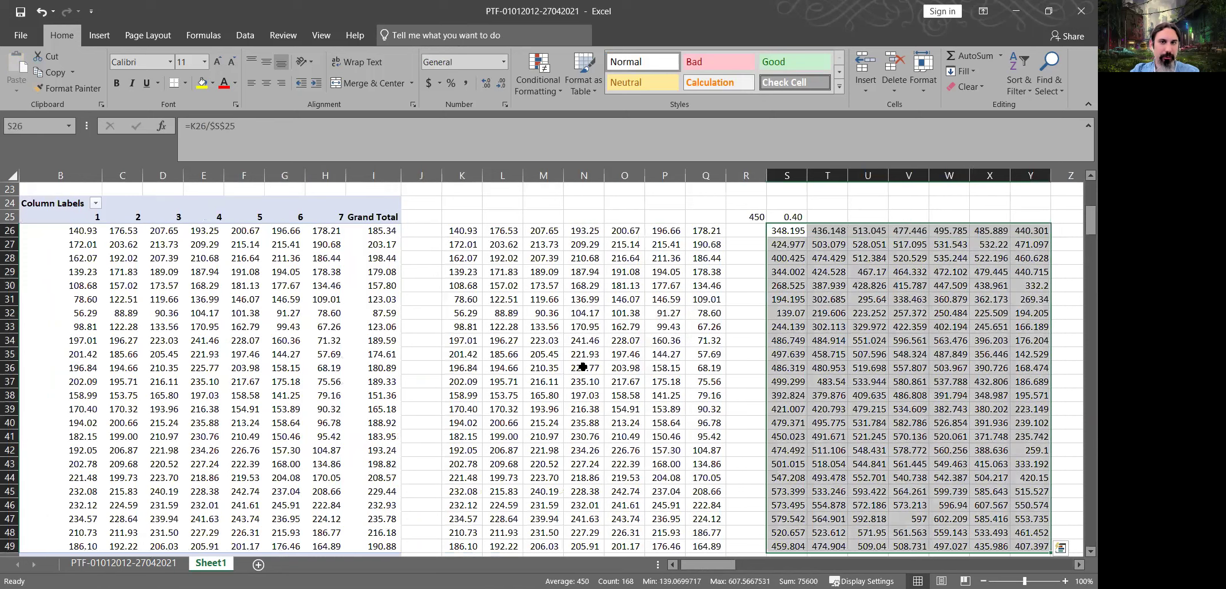
{"action": "key", "text": "ctrl+Home"}
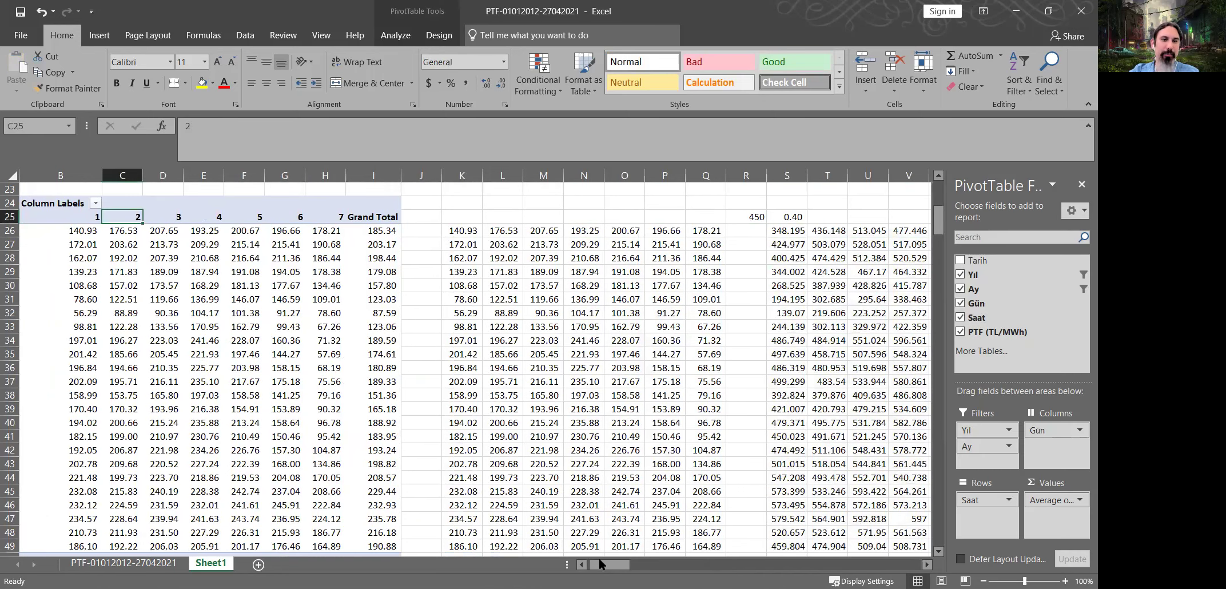
- Check the formulas across the first row of the scaled grid, including which cells S26 refers to
{"action": "scroll", "coordinate": [281, 303], "scroll_direction": "down", "scroll_amount": 1}
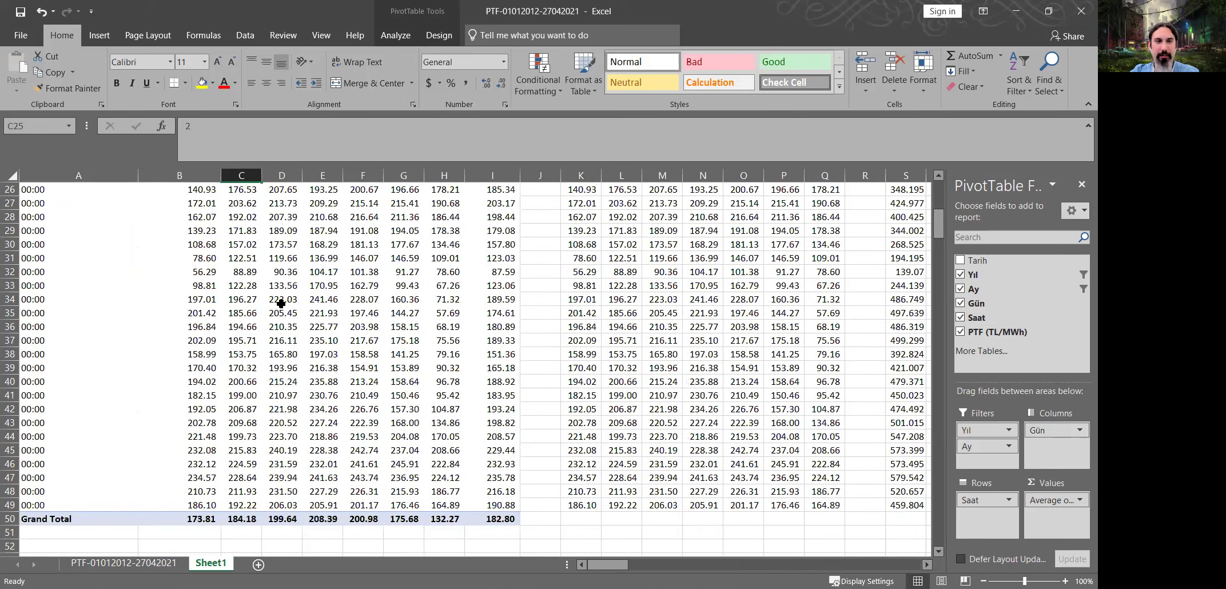
{"action": "scroll", "coordinate": [356, 353], "scroll_direction": "up", "scroll_amount": 1}
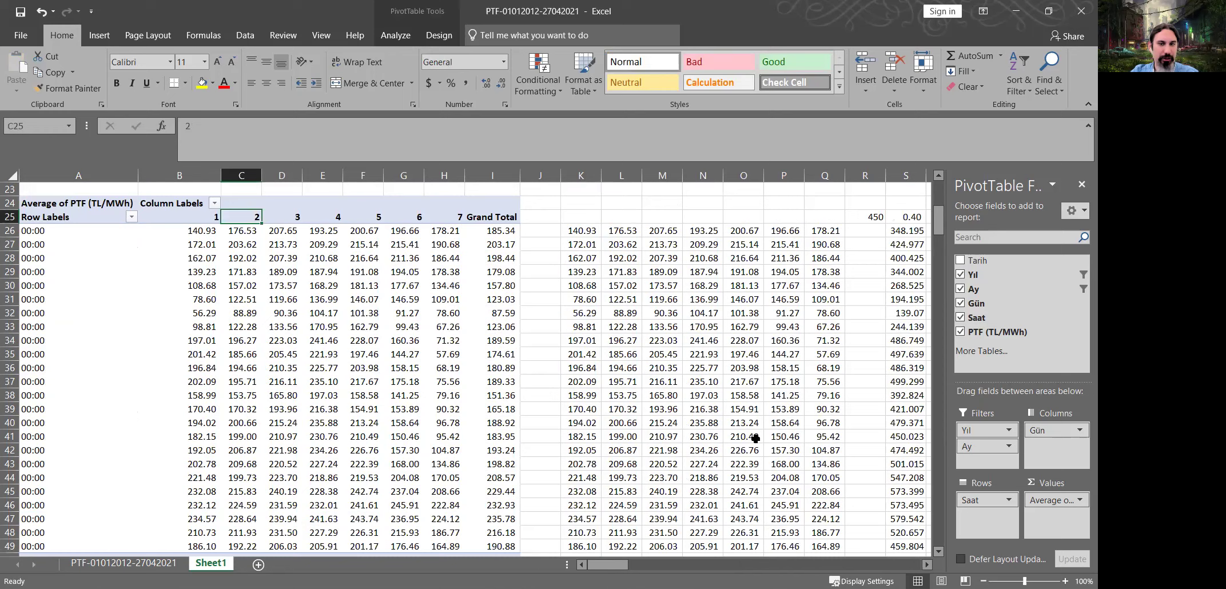
{"action": "left_click", "coordinate": [678, 302]}
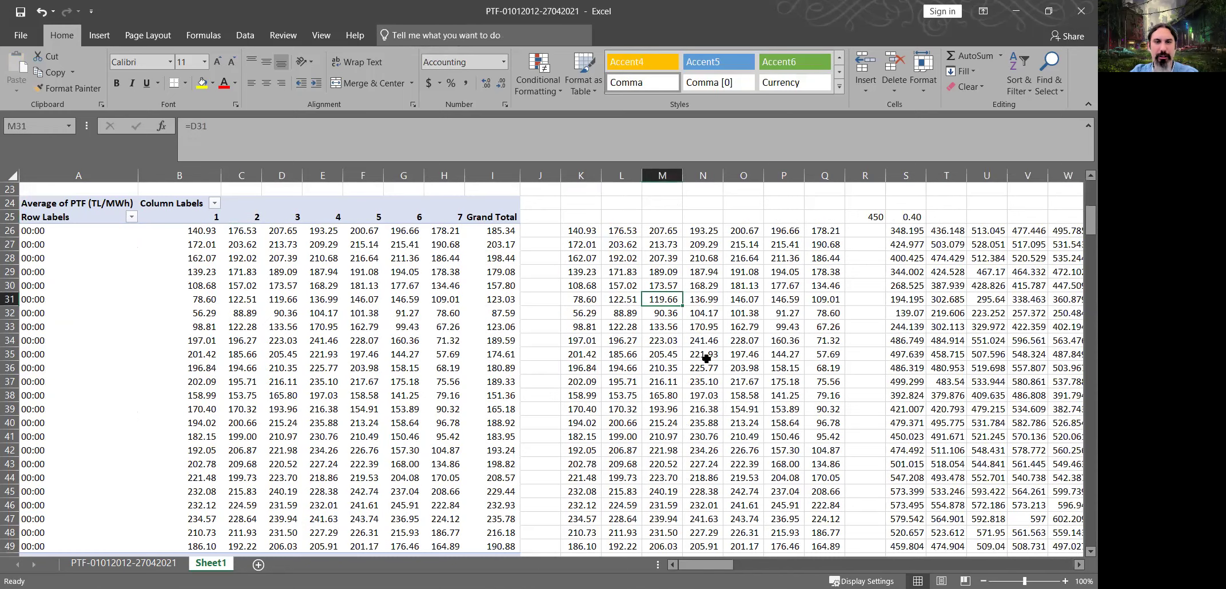
{"action": "left_click", "coordinate": [902, 232]}
{"action": "key", "text": "Right"}
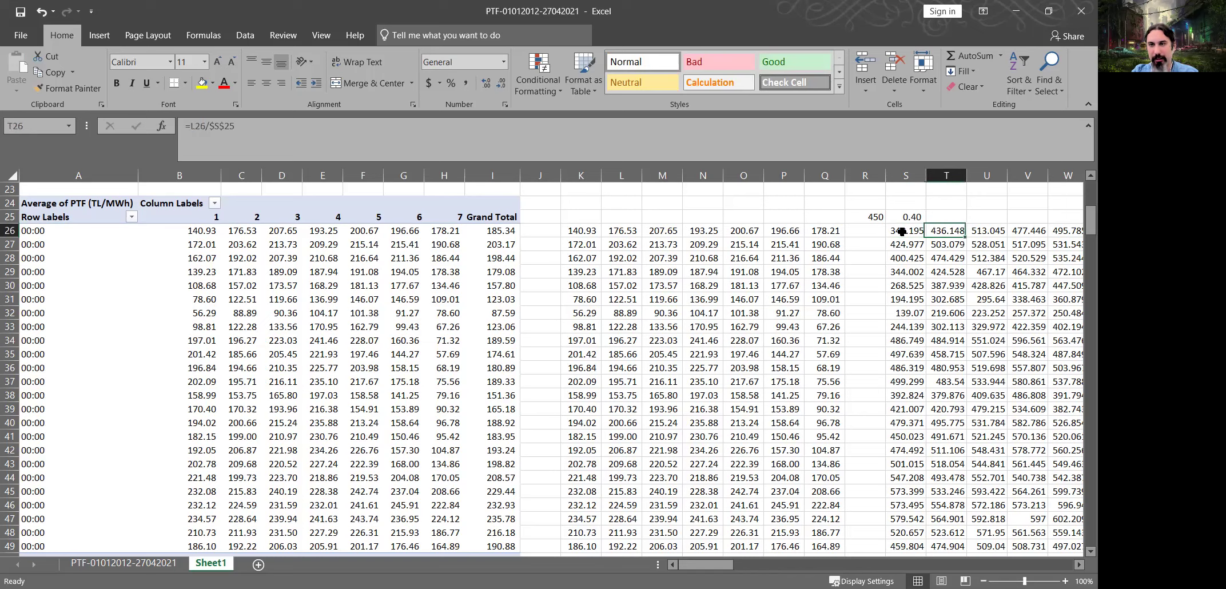
{"action": "key", "text": "Right"}
{"action": "key", "text": "Right"}
{"action": "key", "text": "Right"}
{"action": "key", "text": "Right"}
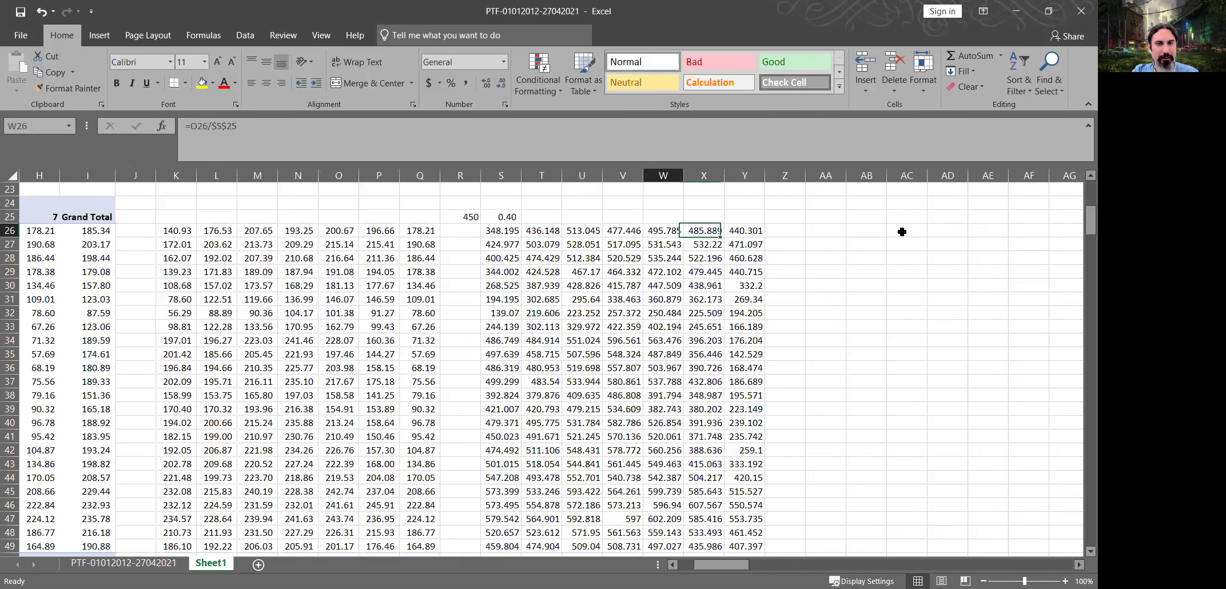
{"action": "key", "text": "ctrl+Left"}
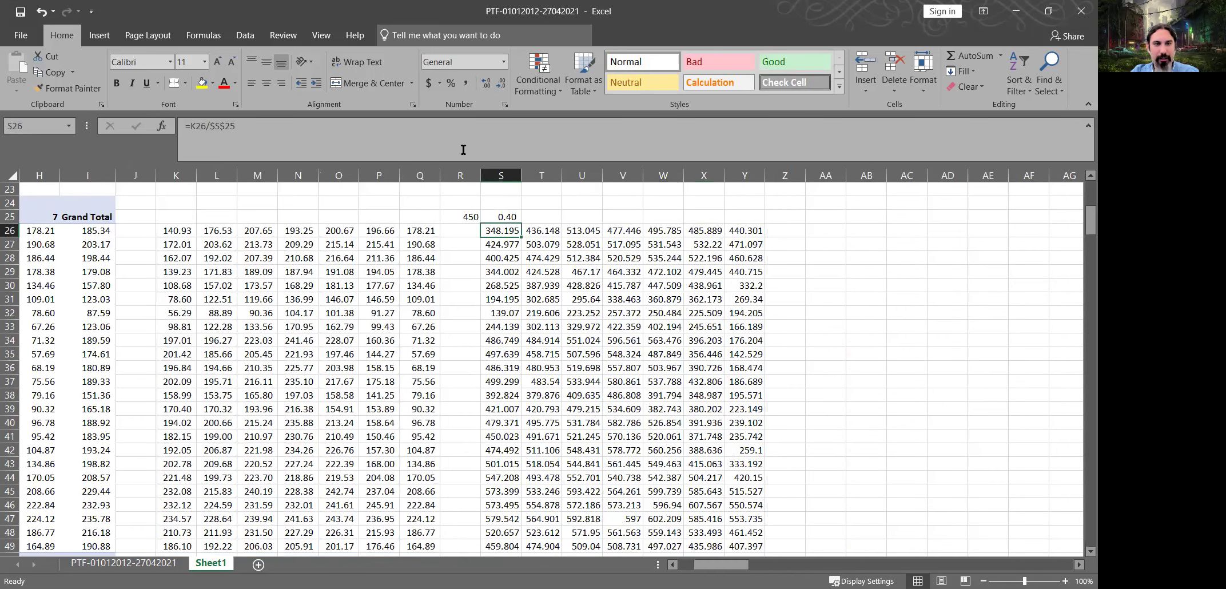
{"action": "key", "text": "F2"}
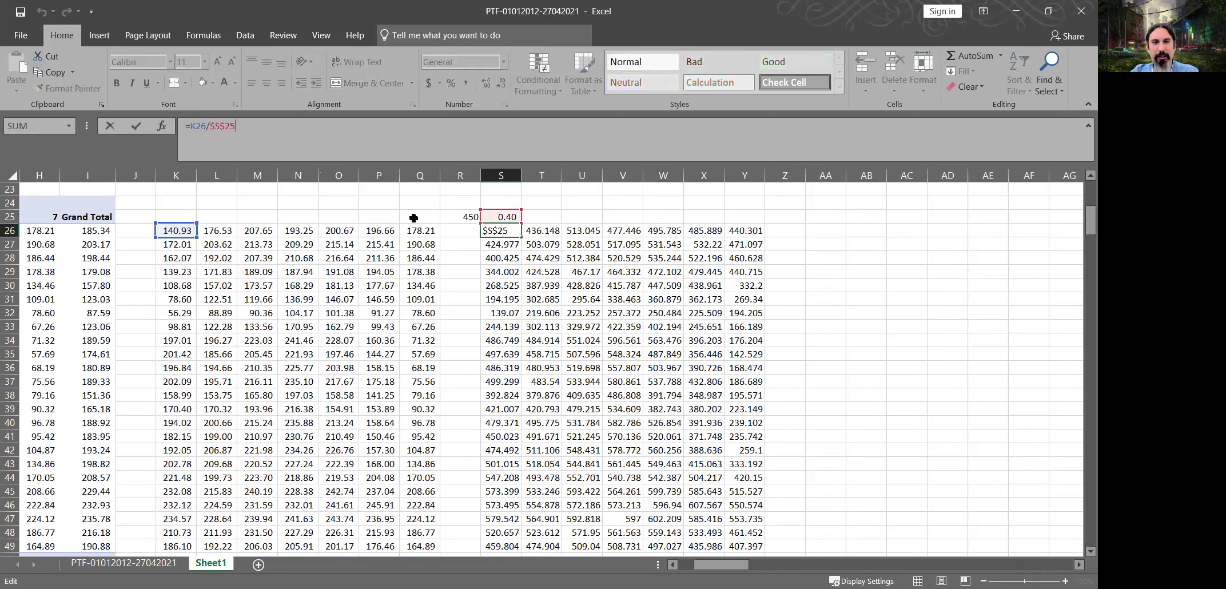
{"action": "key", "text": "Return"}
- Rewrite the scaling factor in S25 as =R25/AVERAGE(K26:Q49)
{"action": "left_click", "coordinate": [470, 220]}
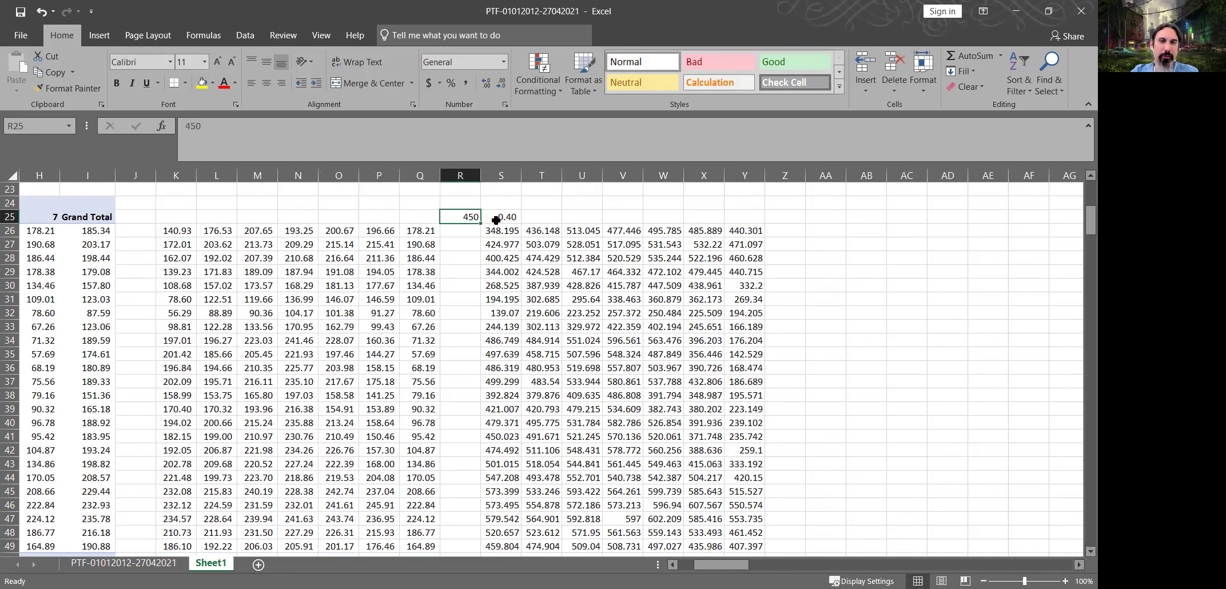
{"action": "key", "text": "Right"}
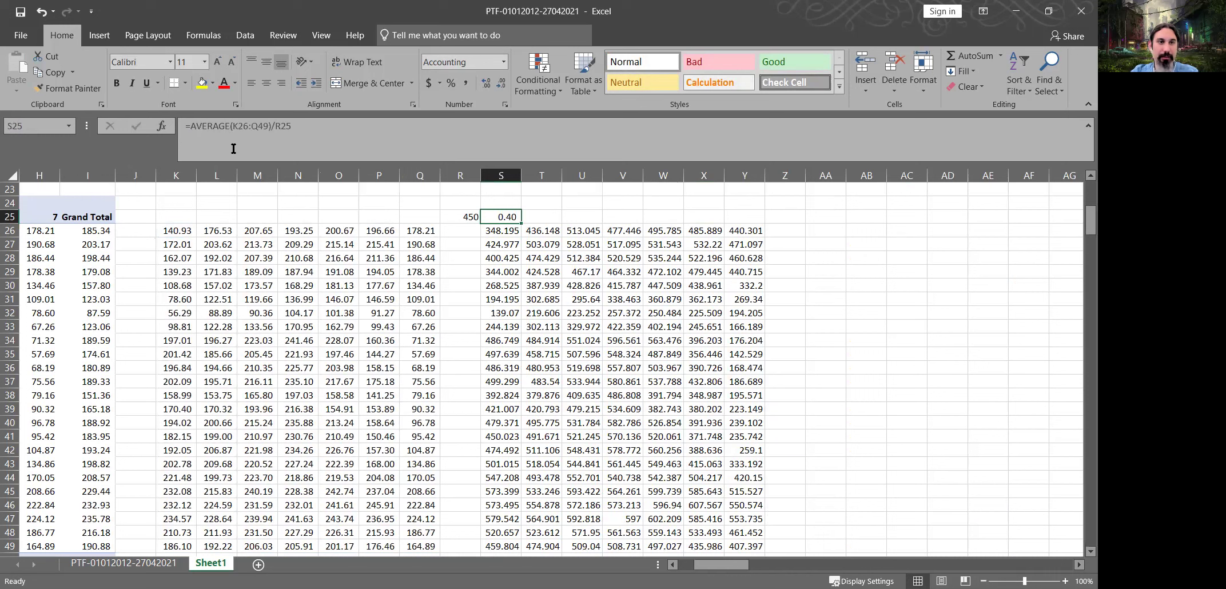
{"action": "double_click", "coordinate": [284, 125]}
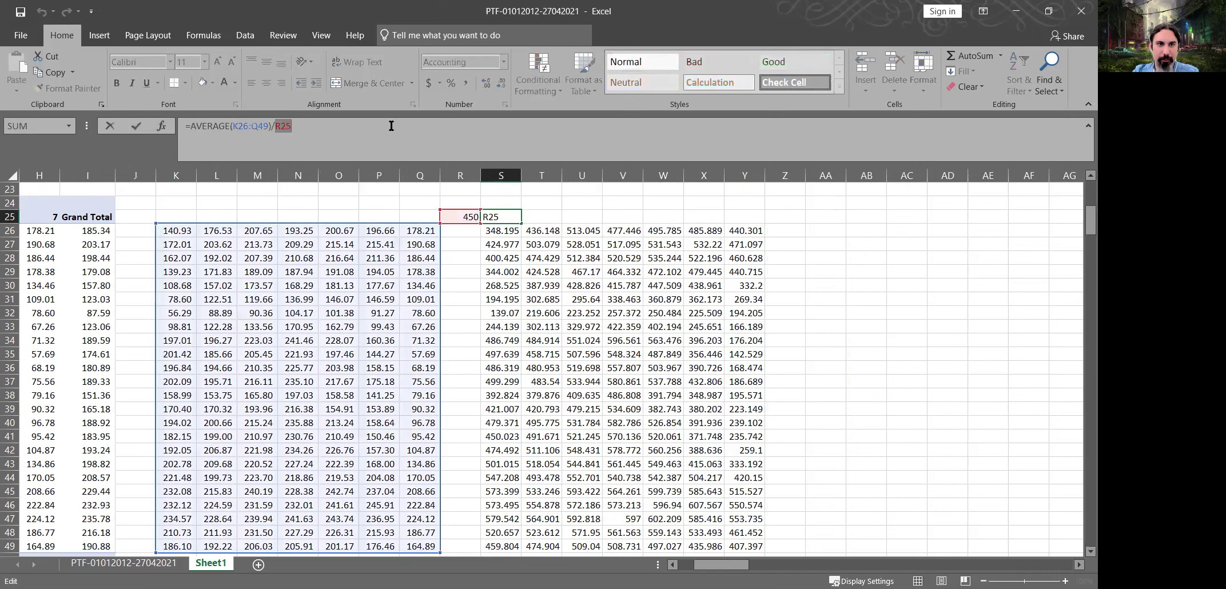
{"action": "key", "text": "BackSpace"}
{"action": "key", "text": "BackSpace"}
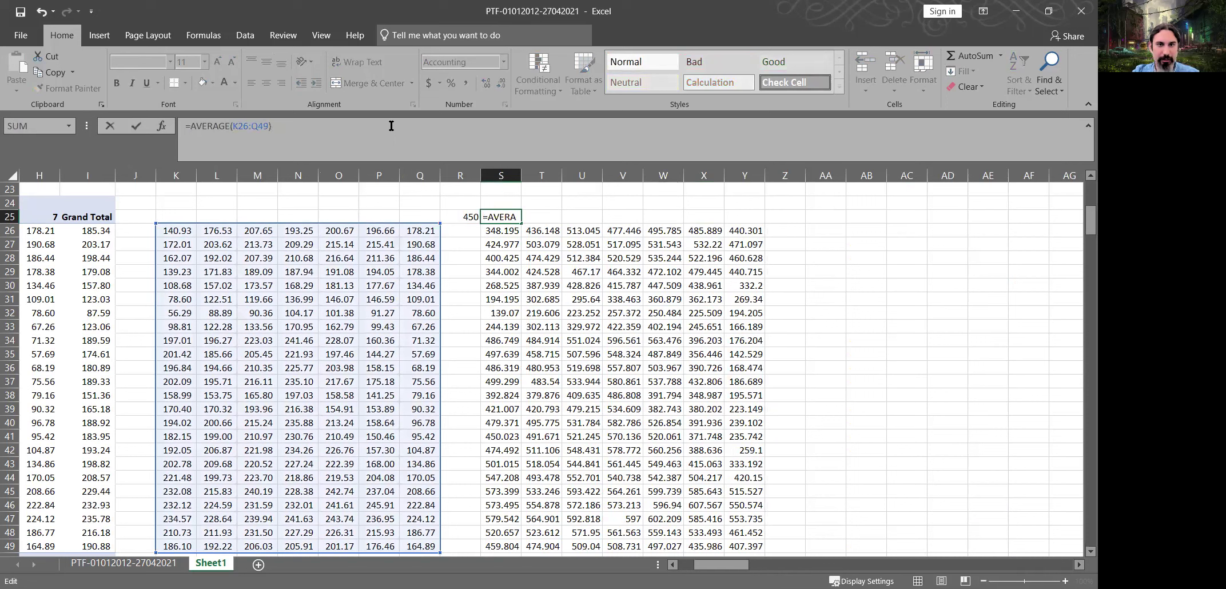
{"action": "key", "text": "Escape"}
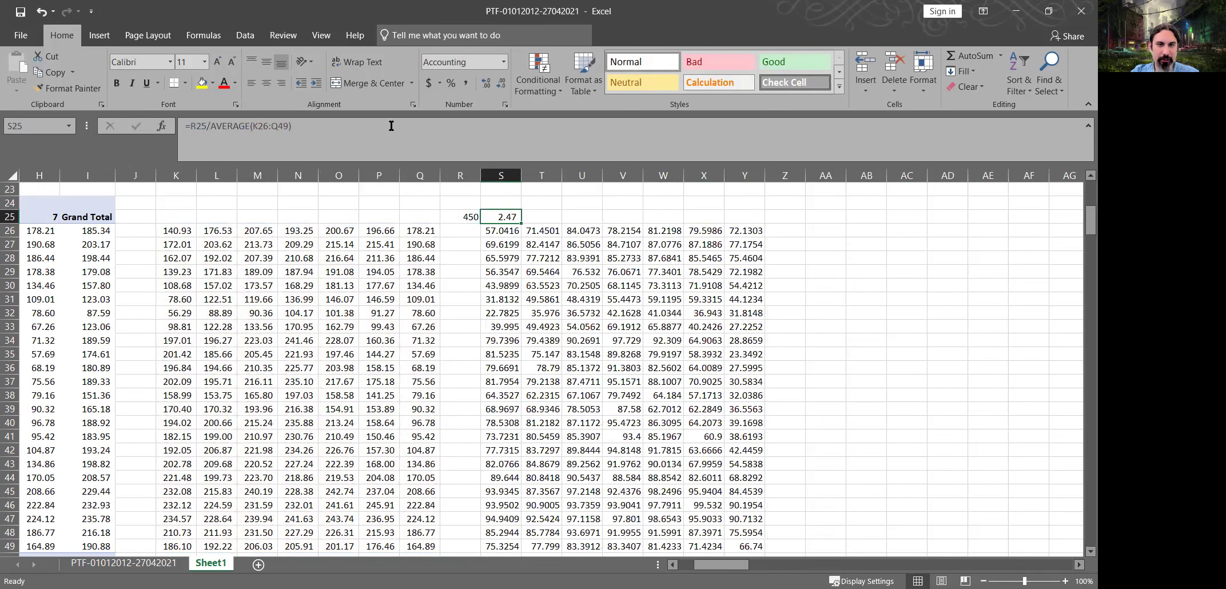
- Enter =K26*$S$25 in S26 and copy the formula over the whole scaled grid S26:Y49
{"action": "left_click", "coordinate": [506, 232]}
{"action": "type", "text": "="}
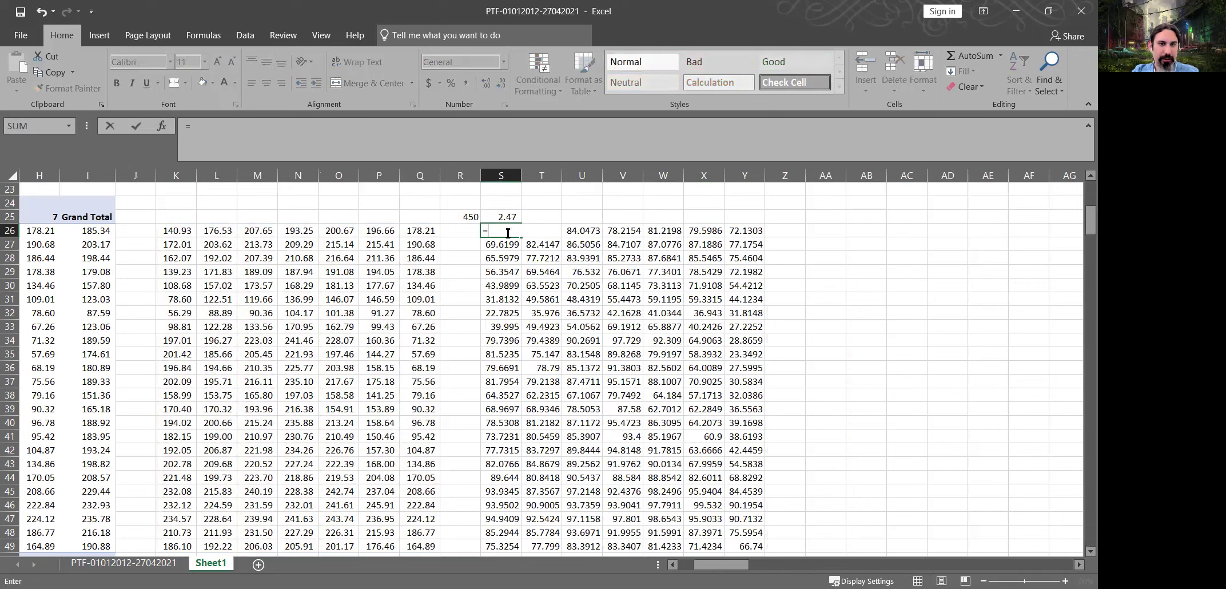
{"action": "key", "text": "Left"}
{"action": "key", "text": "Left"}
{"action": "key", "text": "Left"}
{"action": "key", "text": "Left"}
{"action": "key", "text": "Left"}
{"action": "key", "text": "Left"}
{"action": "key", "text": "Left"}
{"action": "key", "text": "Left"}
{"action": "type", "text": "*$S$25"}
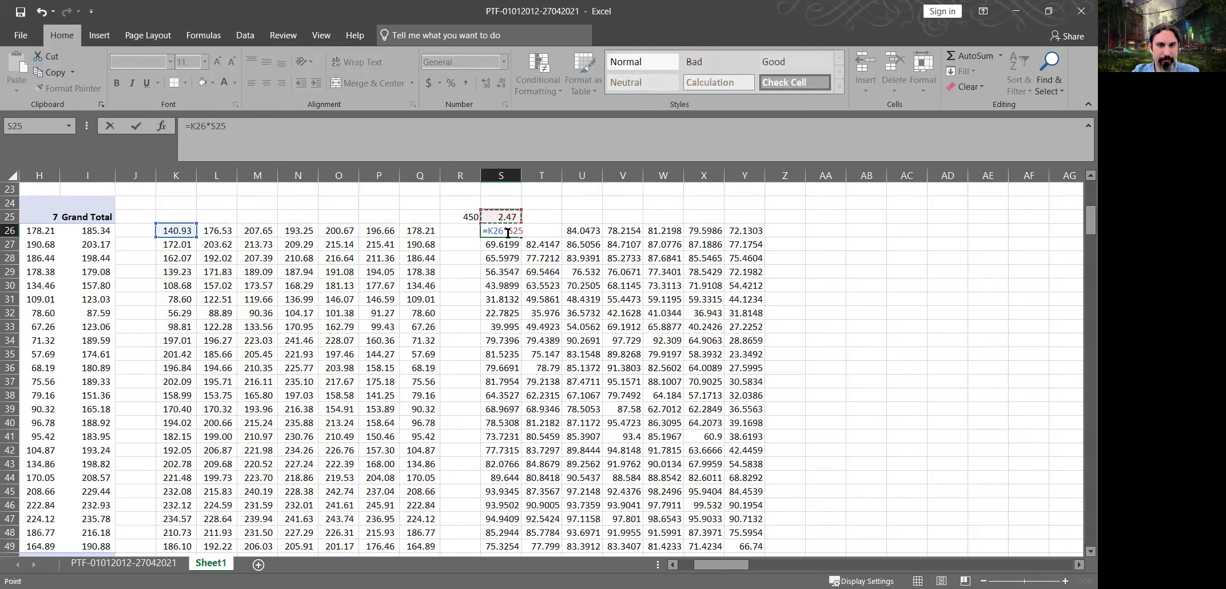
{"action": "key", "text": "ctrl+Return"}
{"action": "key", "text": "ctrl+c"}
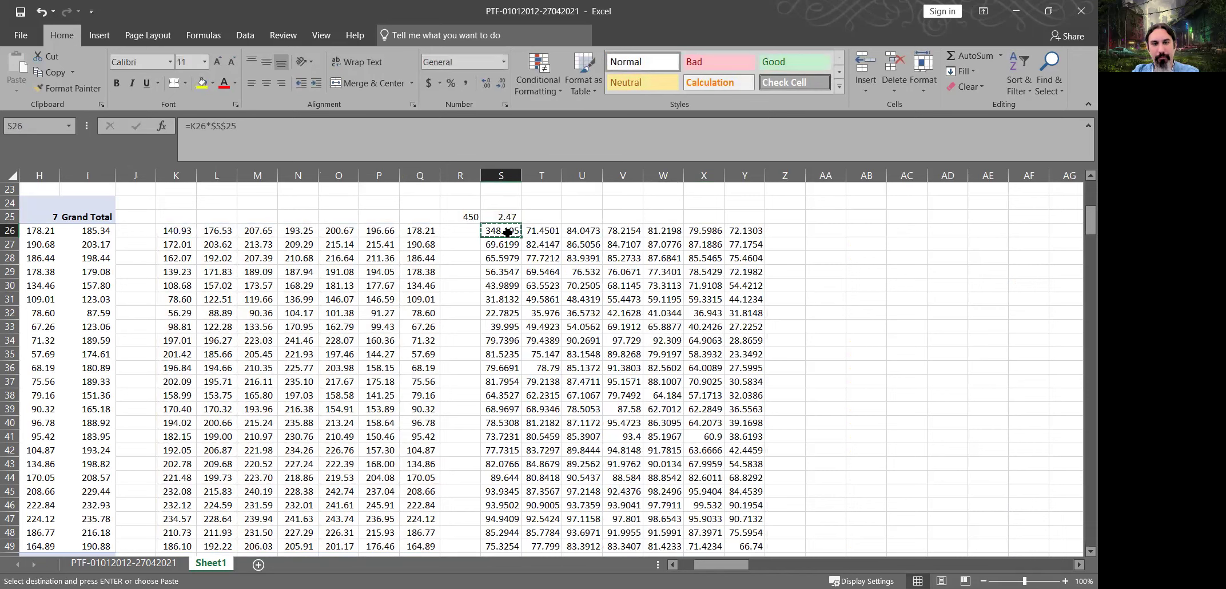
{"action": "key", "text": "ctrl+shift+Right"}
{"action": "key", "text": "ctrl+shift+Down"}
{"action": "key", "text": "ctrl+v"}
- Check the average of the scaled grid S26:Y49 and set the assumed price in R25 to 350
{"action": "left_click_drag", "start_coordinate": [508, 233], "coordinate": [732, 564]}
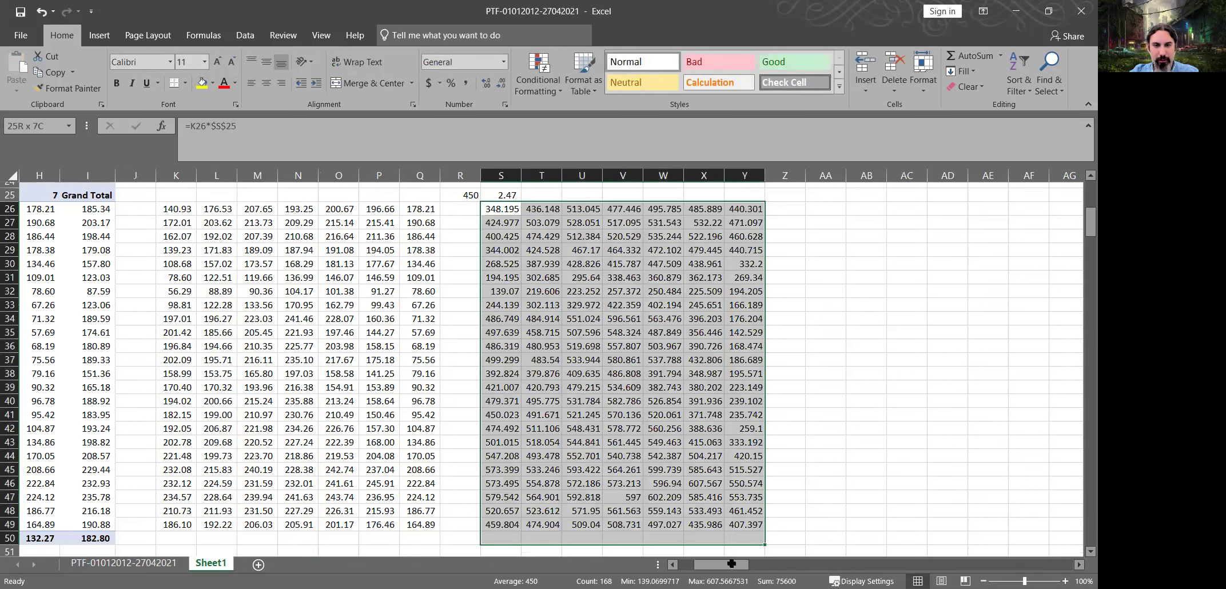
{"action": "scroll", "coordinate": [572, 521], "scroll_direction": "down", "scroll_amount": 2}
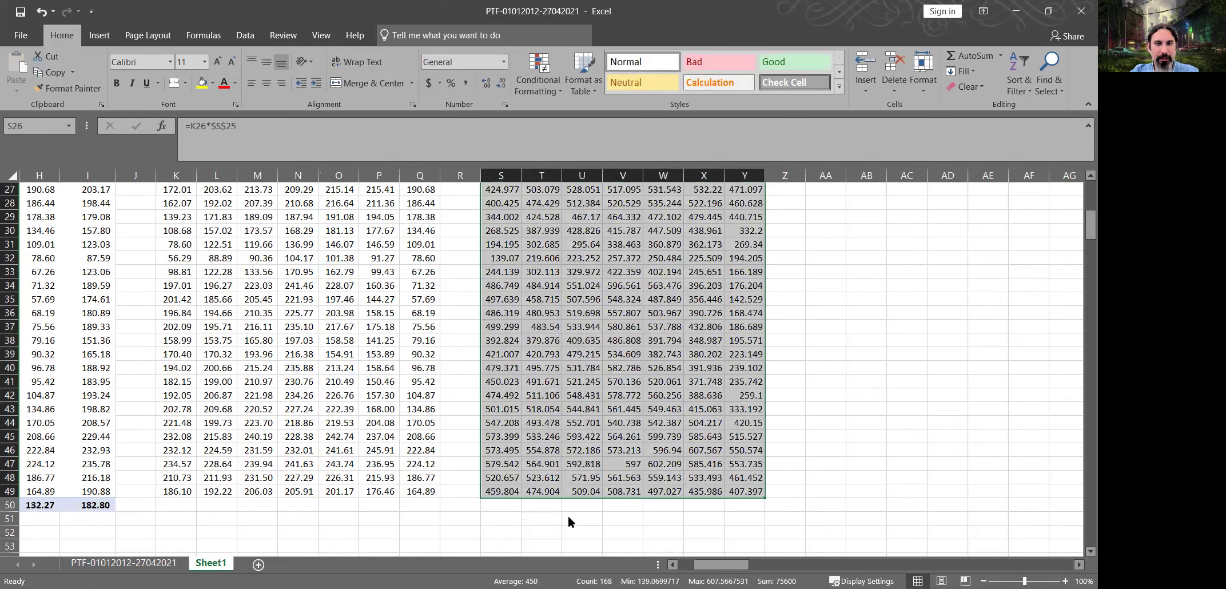
{"action": "scroll", "coordinate": [550, 298], "scroll_direction": "up", "scroll_amount": 3}
{"action": "left_click", "coordinate": [550, 298]}
{"action": "left_click", "coordinate": [465, 202]}
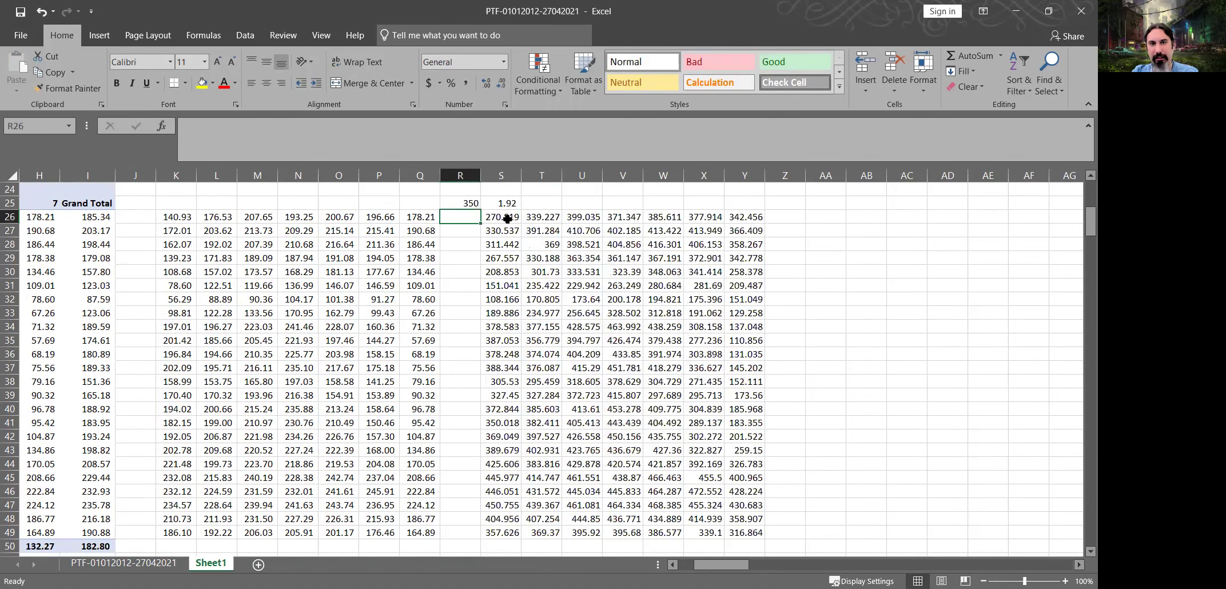
- Plot the scaled grid S26:Y49 as a line chart to compare the weekday curves, and delete the chart
{"action": "left_click_drag", "start_coordinate": [507, 217], "coordinate": [749, 528]}
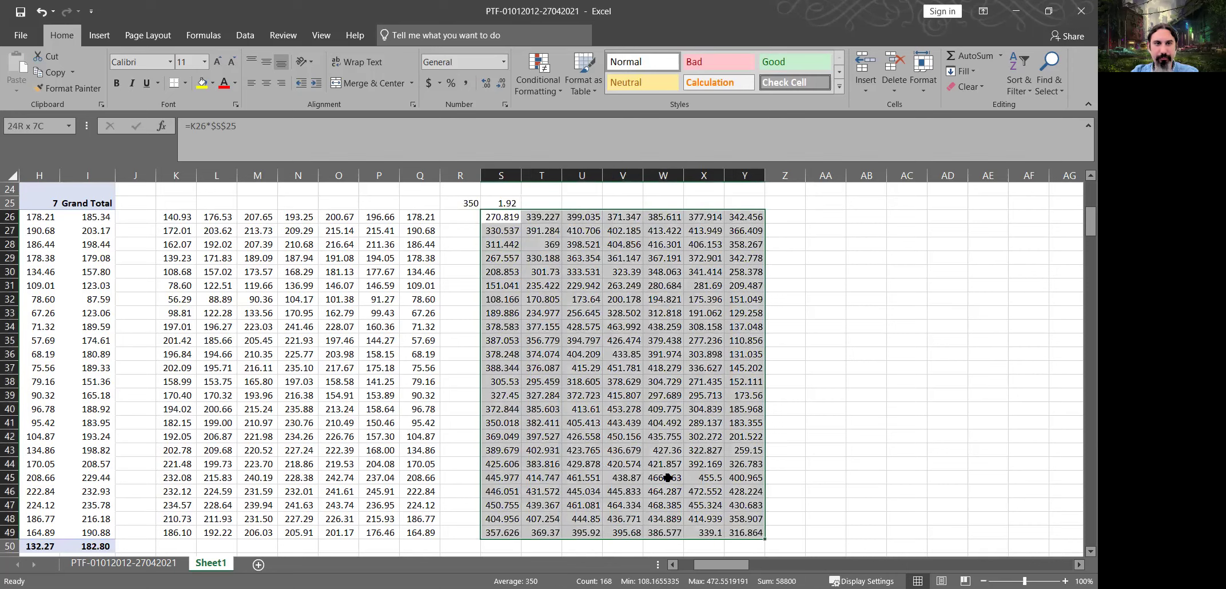
{"action": "left_click", "coordinate": [99, 35]}
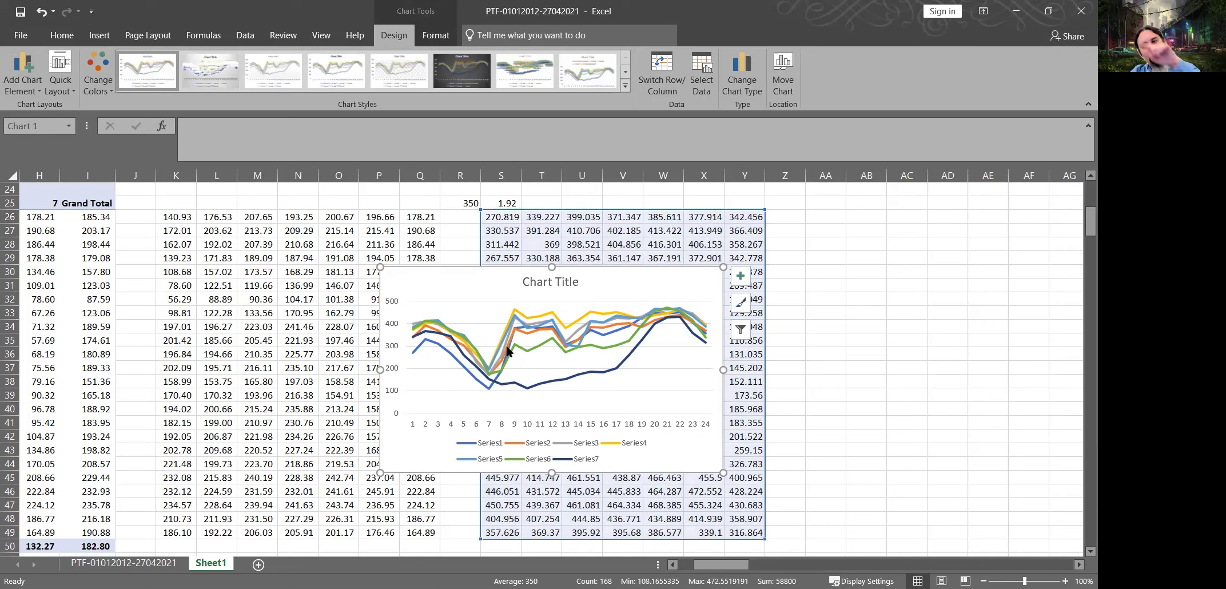
{"action": "mouse_move", "coordinate": [592, 347]}
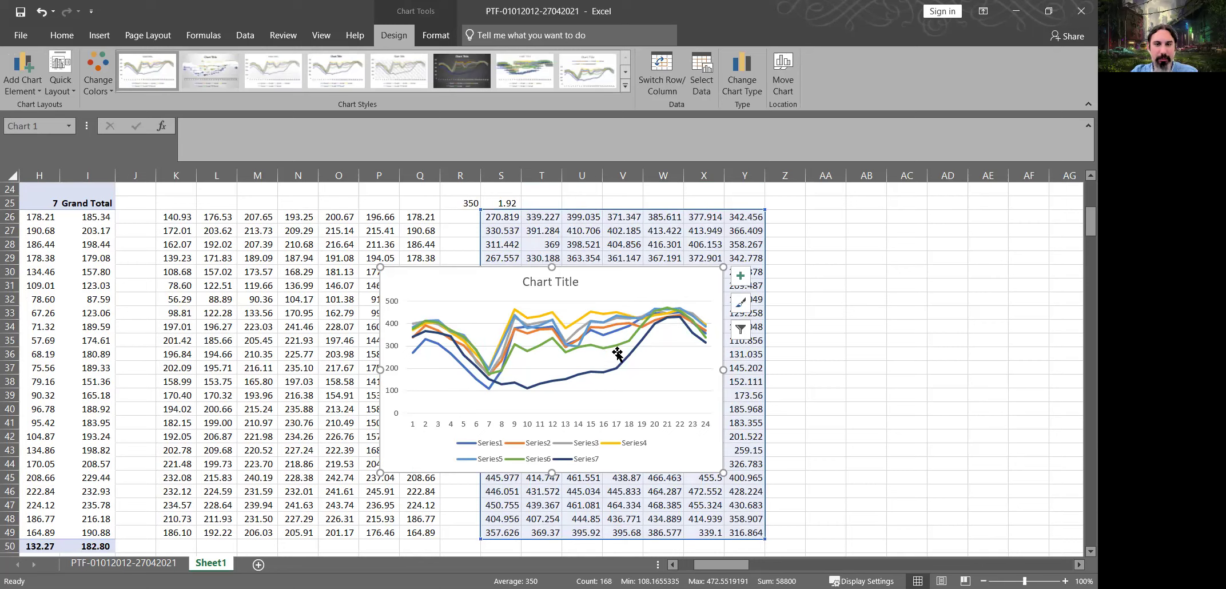
{"action": "mouse_move", "coordinate": [612, 327]}
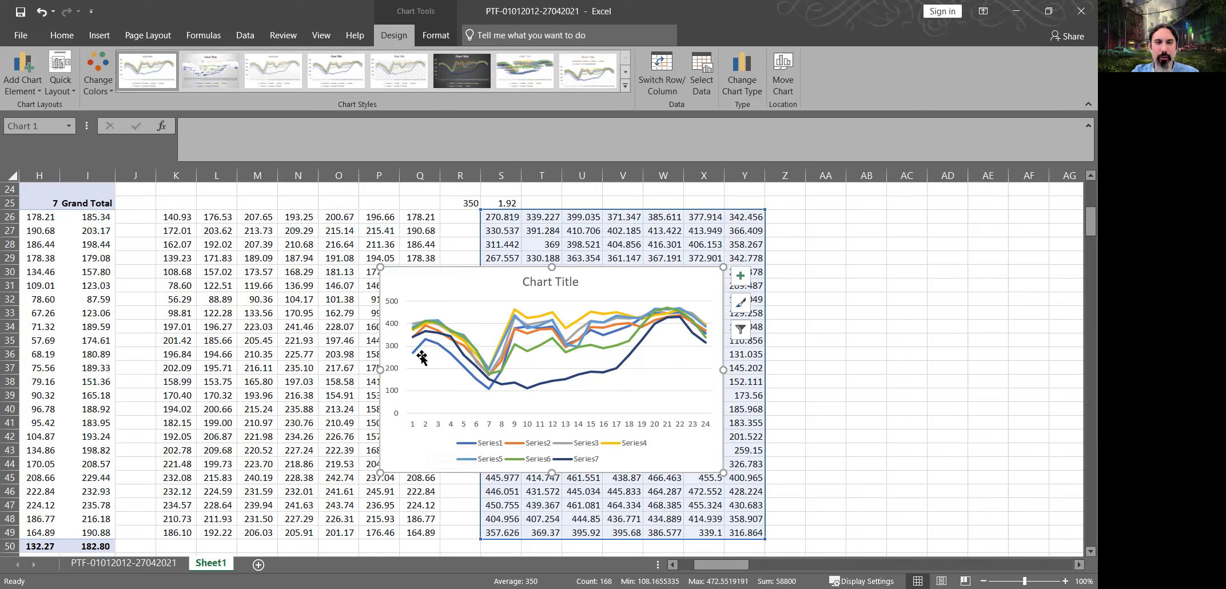
{"action": "mouse_move", "coordinate": [482, 371]}
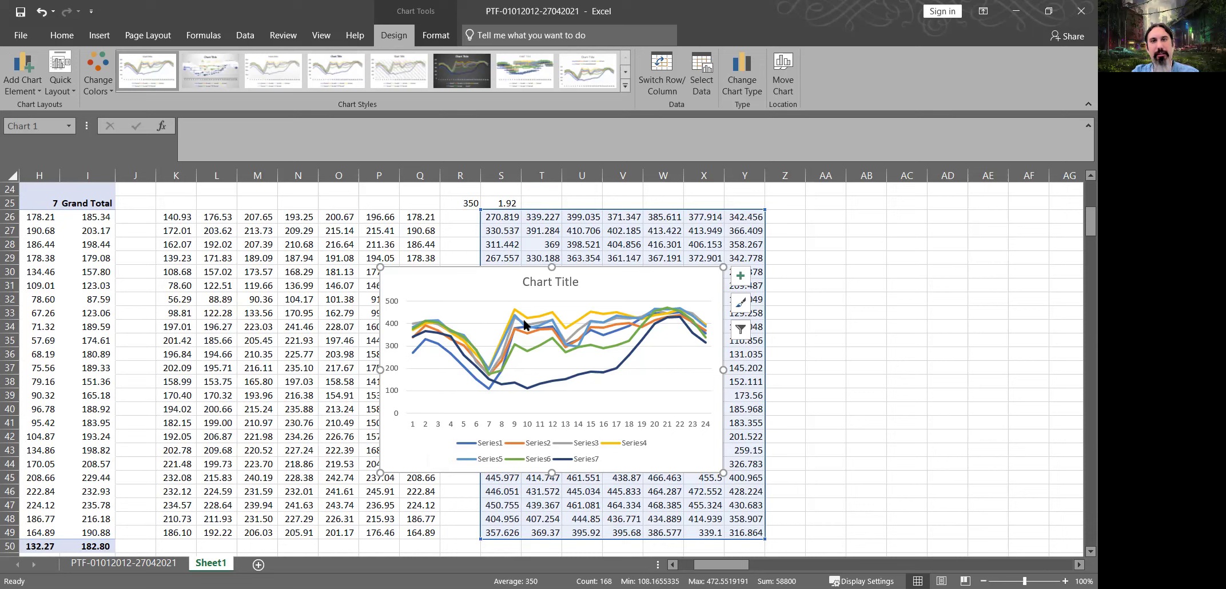
{"action": "mouse_move", "coordinate": [531, 322]}
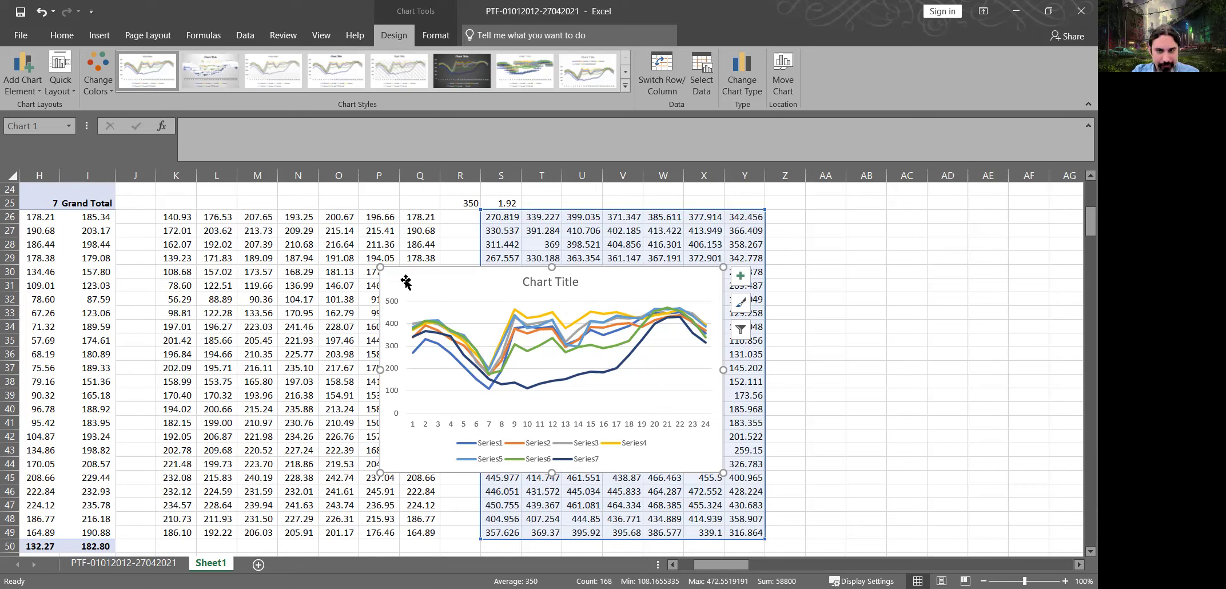
{"action": "key", "text": "Delete"}
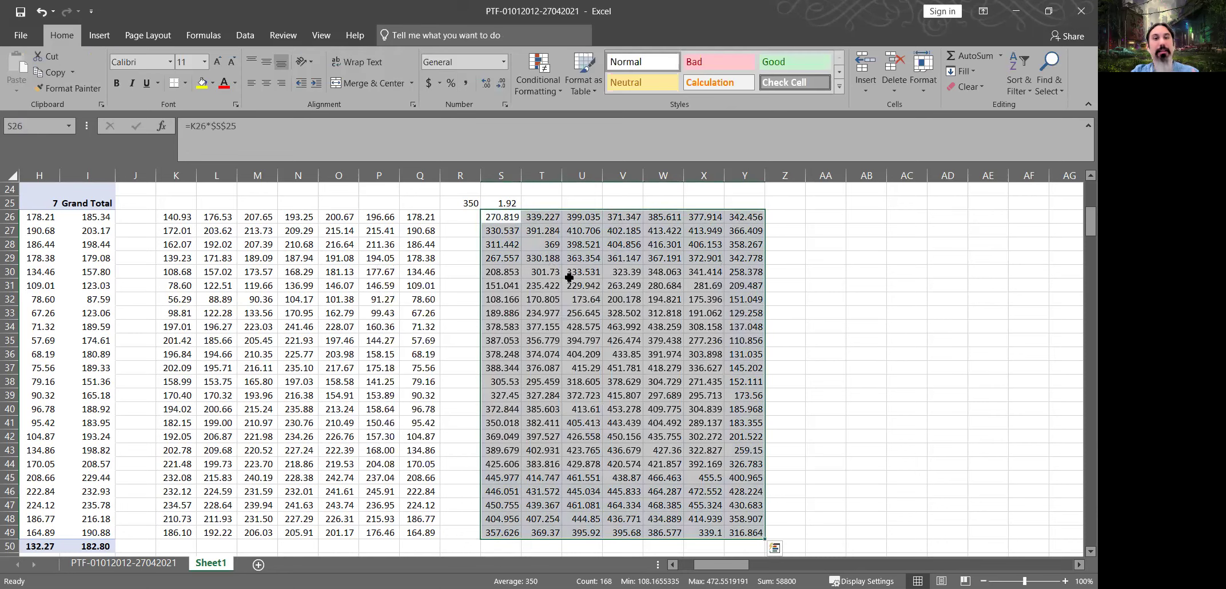
- Review the factor formula in S25, the scaled formula in S26, the linked grid K26:Q49 and the assumed price in R25
{"action": "left_click", "coordinate": [575, 270]}
{"action": "left_click", "coordinate": [510, 201]}
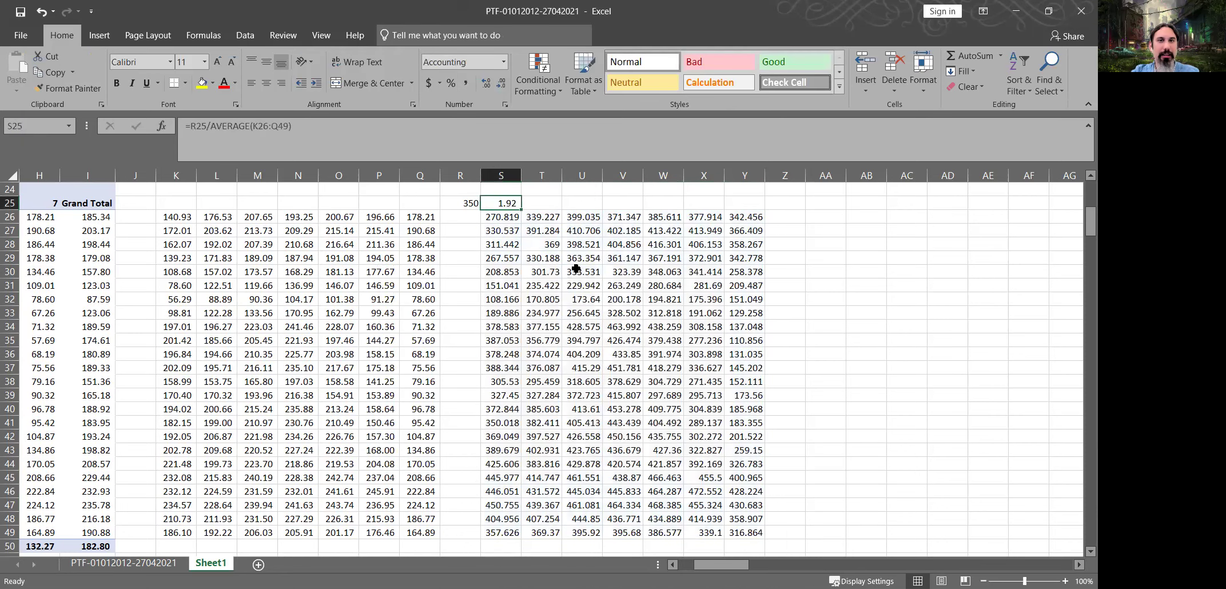
{"action": "left_click", "coordinate": [591, 202]}
{"action": "left_click", "coordinate": [506, 217]}
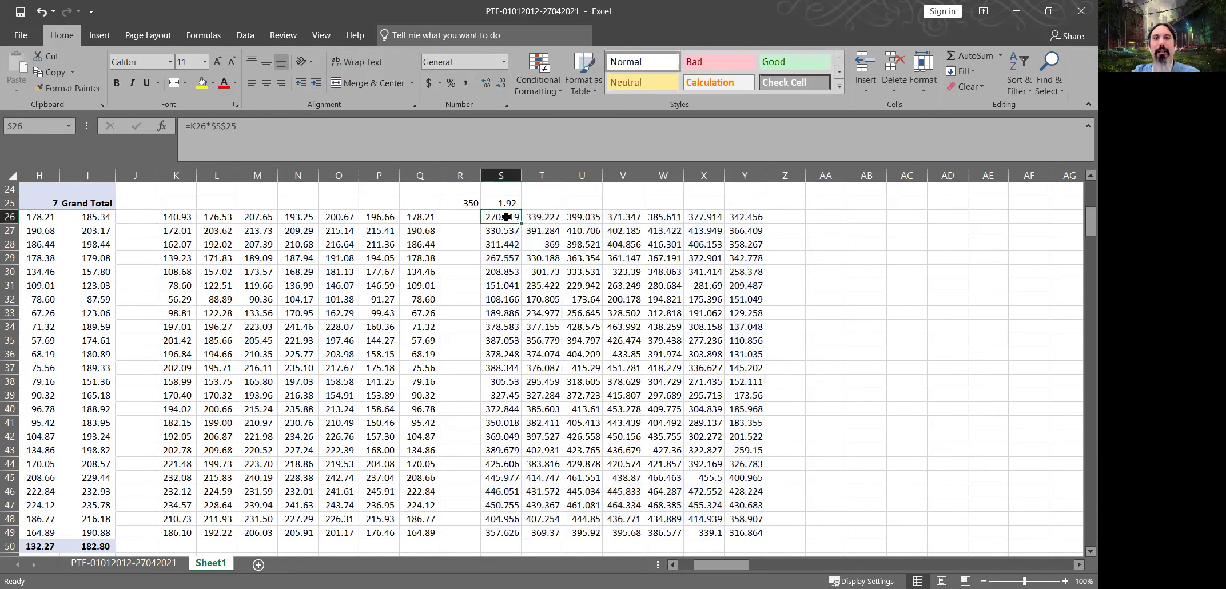
{"action": "left_click_drag", "start_coordinate": [181, 217], "coordinate": [409, 534]}
{"action": "left_click", "coordinate": [408, 324]}
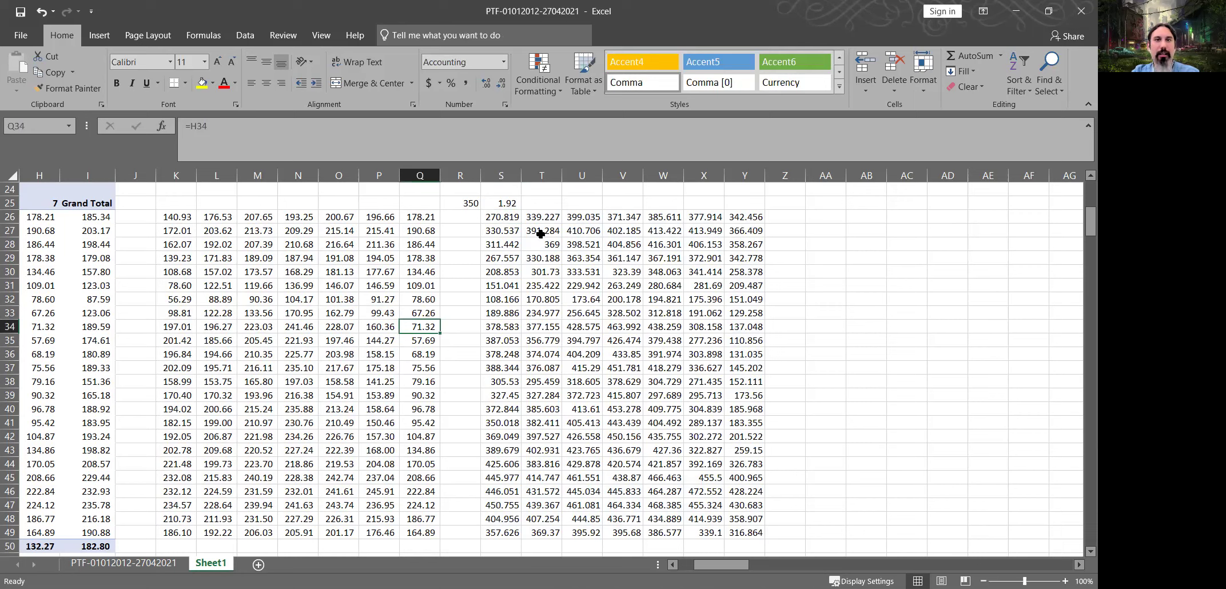
{"action": "left_click", "coordinate": [470, 202]}
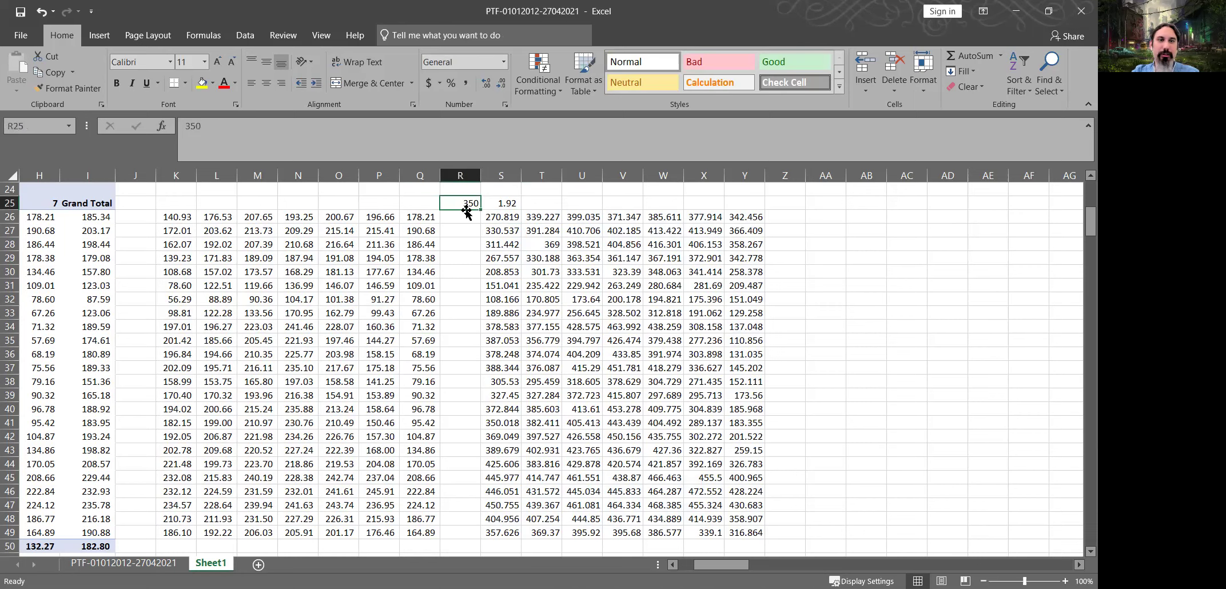
- Examine the May column of the year-by-month PivotTable, comparing earlier years with the 2021 cell
{"action": "scroll", "coordinate": [162, 309], "scroll_direction": "up", "scroll_amount": 7}
{"action": "left_click", "coordinate": [66, 303]}
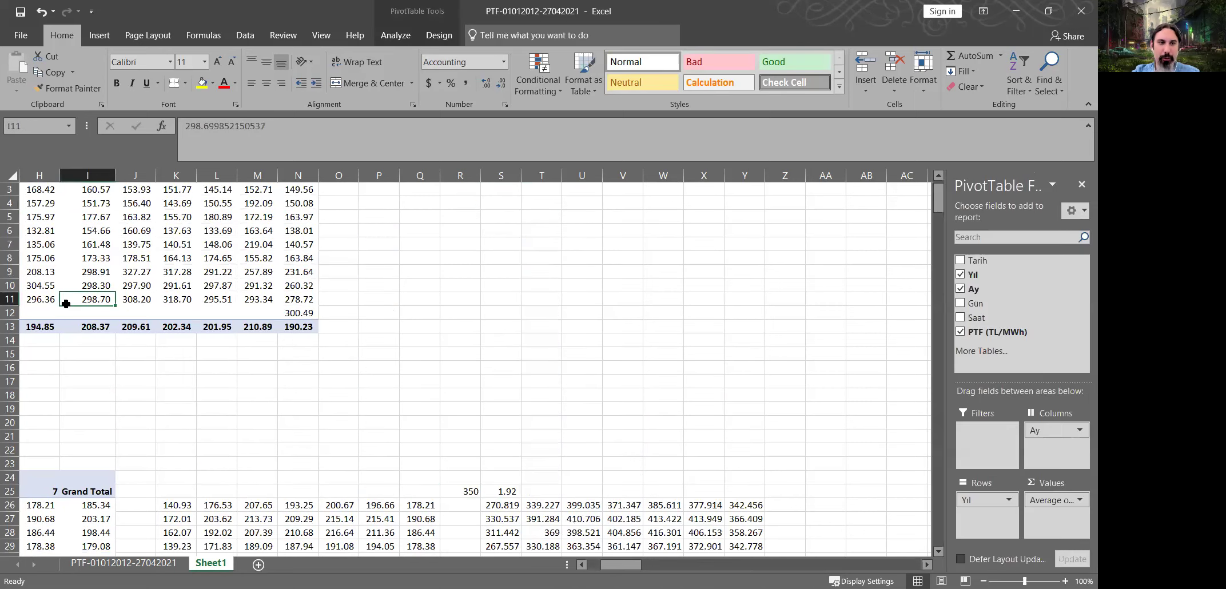
{"action": "key", "text": "Home"}
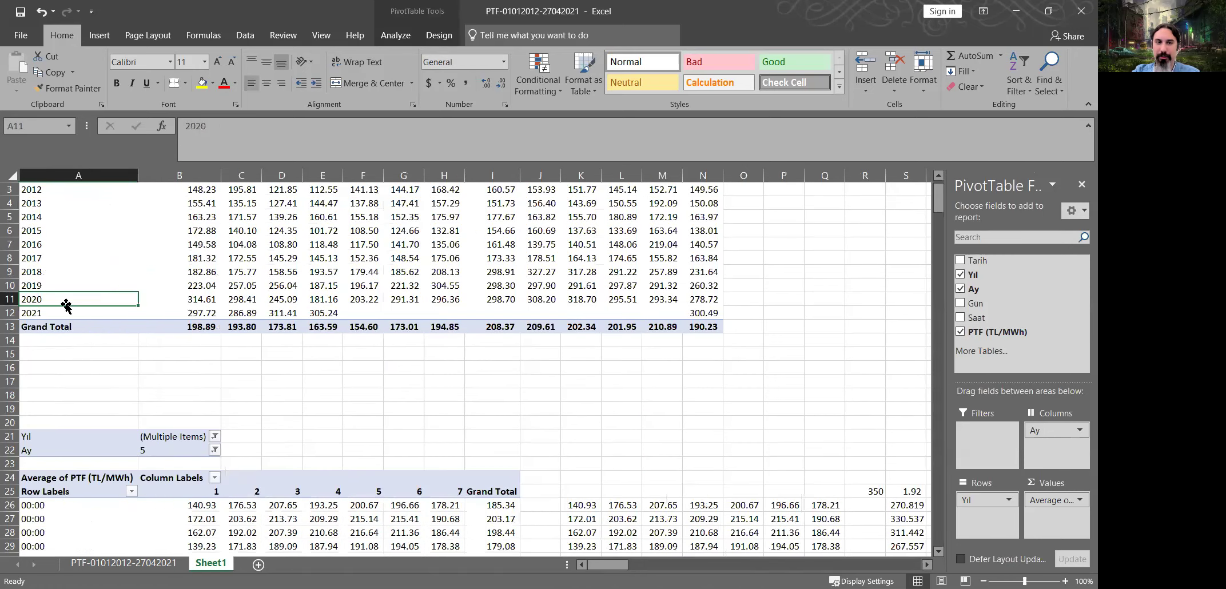
{"action": "key", "text": "Right"}
{"action": "key", "text": "Down"}
{"action": "key", "text": "Right"}
{"action": "key", "text": "Right"}
{"action": "key", "text": "Right"}
{"action": "key", "text": "Right"}
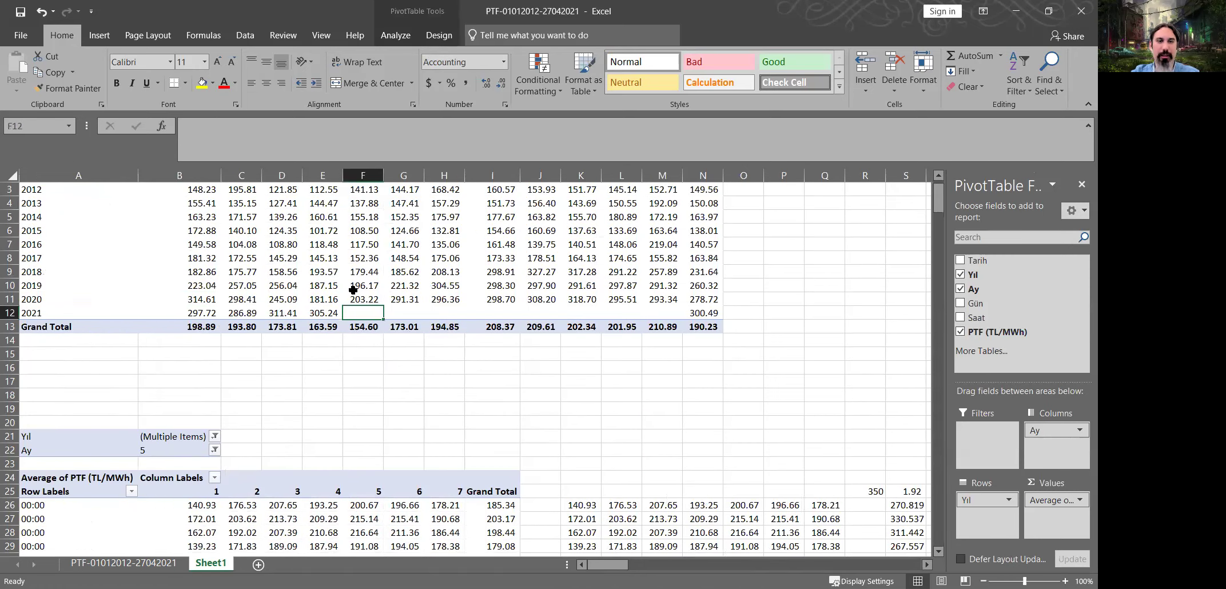
{"action": "scroll", "coordinate": [406, 309], "scroll_direction": "up", "scroll_amount": 1}
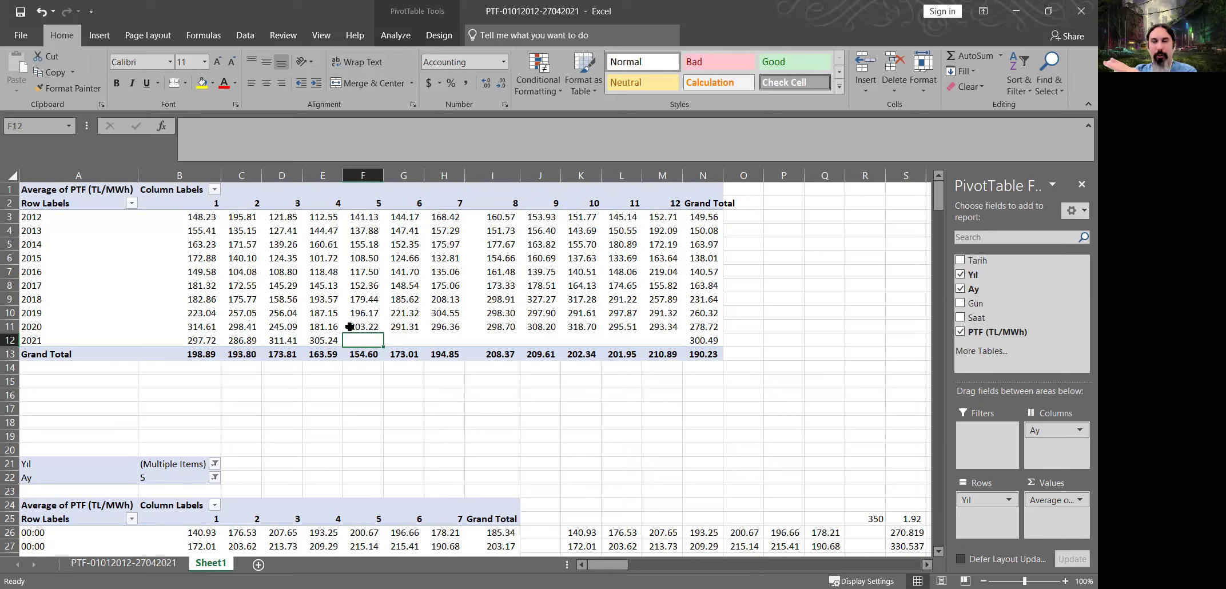
{"action": "mouse_move", "coordinate": [349, 326]}
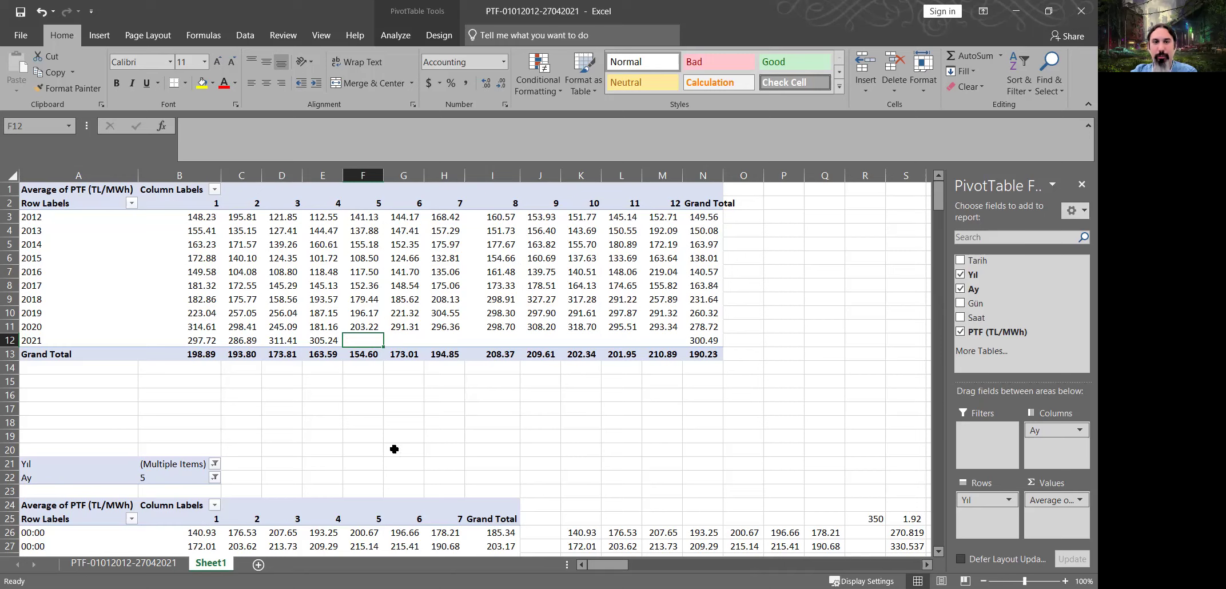
{"action": "scroll", "coordinate": [595, 444], "scroll_direction": "down", "scroll_amount": 4}
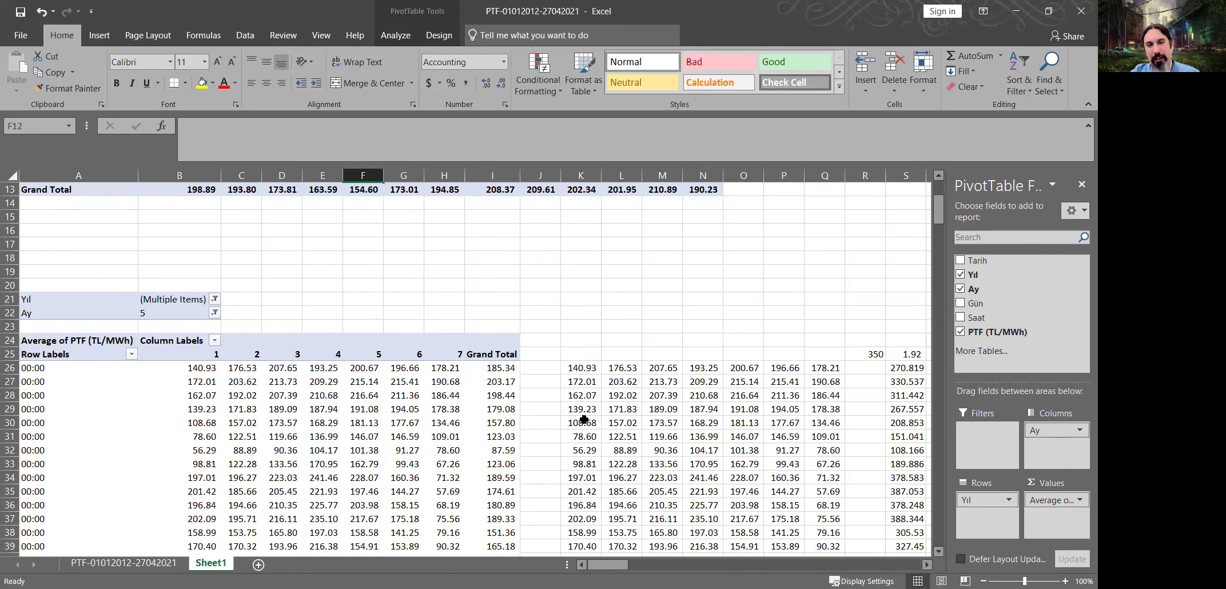
- Review the linked grid at K26 and the yearly and monthly averages B3:N12 in the year-by-month PivotTable
{"action": "left_click", "coordinate": [581, 369]}
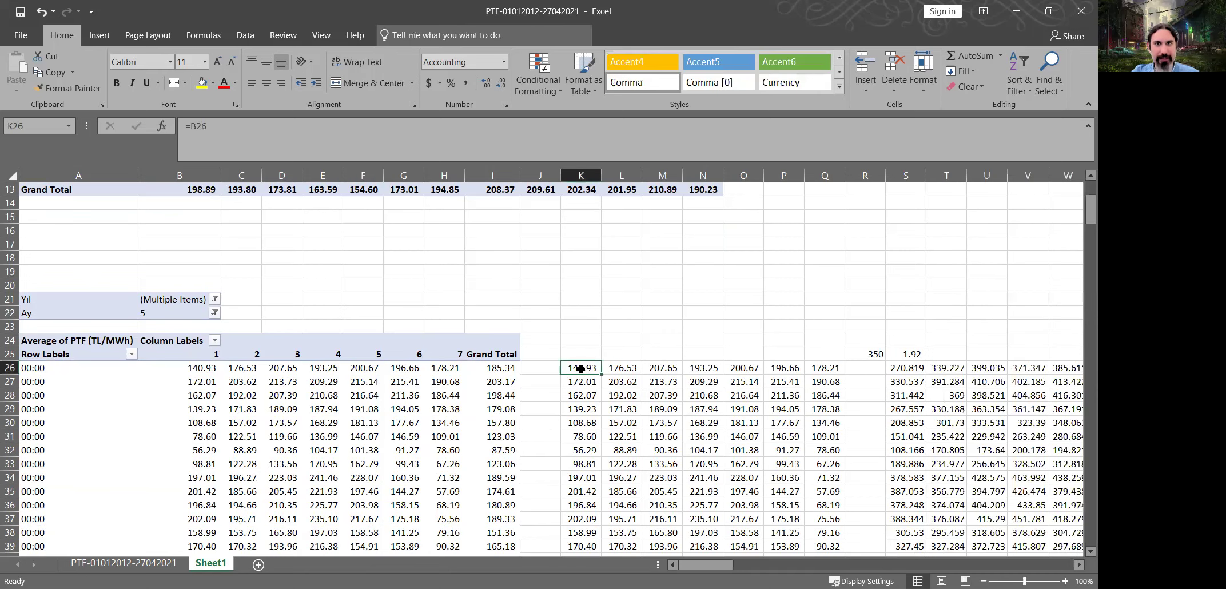
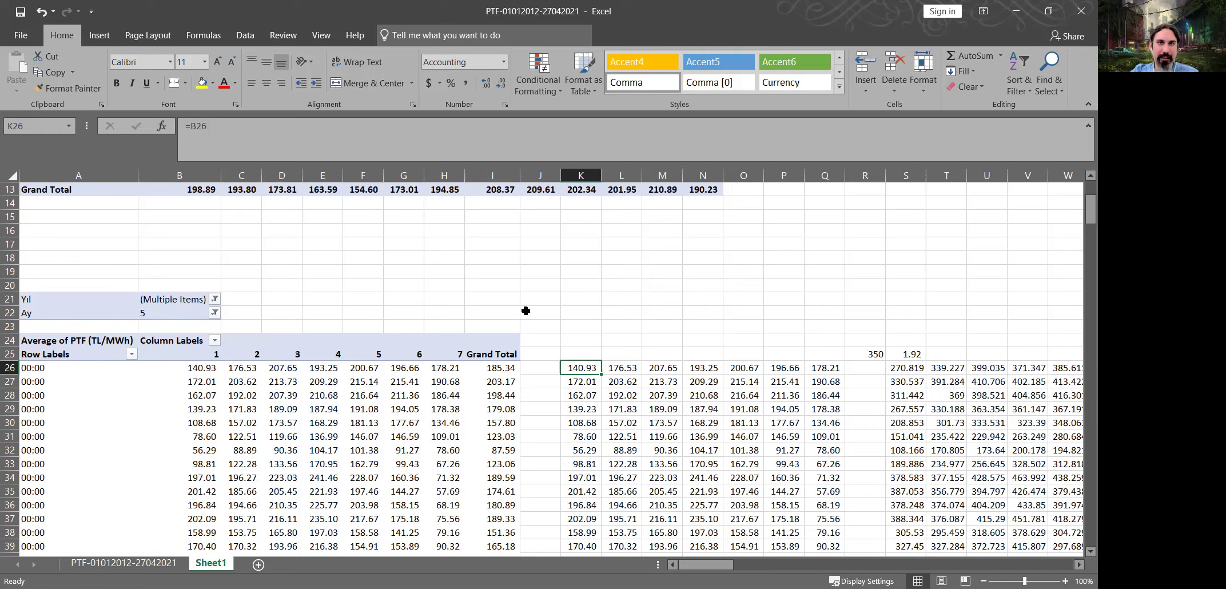
{"action": "scroll", "coordinate": [607, 261], "scroll_direction": "up", "scroll_amount": 3}
{"action": "key", "text": "Down"}
{"action": "key", "text": "Right"}
{"action": "scroll", "coordinate": [574, 253], "scroll_direction": "up", "scroll_amount": 1}
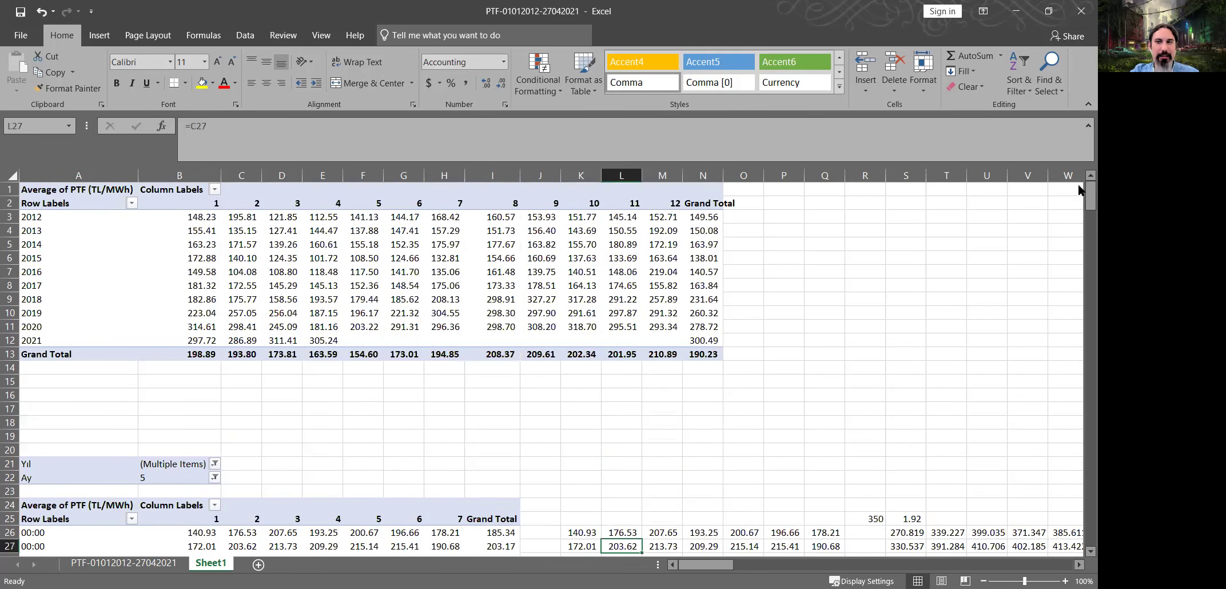
{"action": "left_click", "coordinate": [581, 258]}
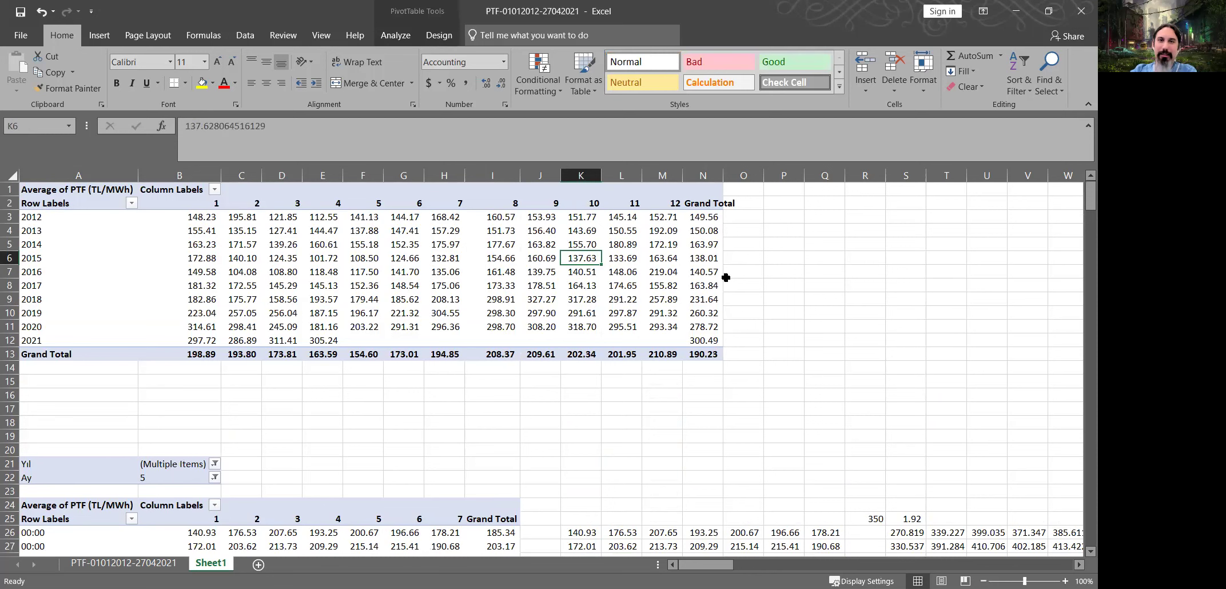
{"action": "left_click_drag", "start_coordinate": [186, 217], "coordinate": [702, 339]}
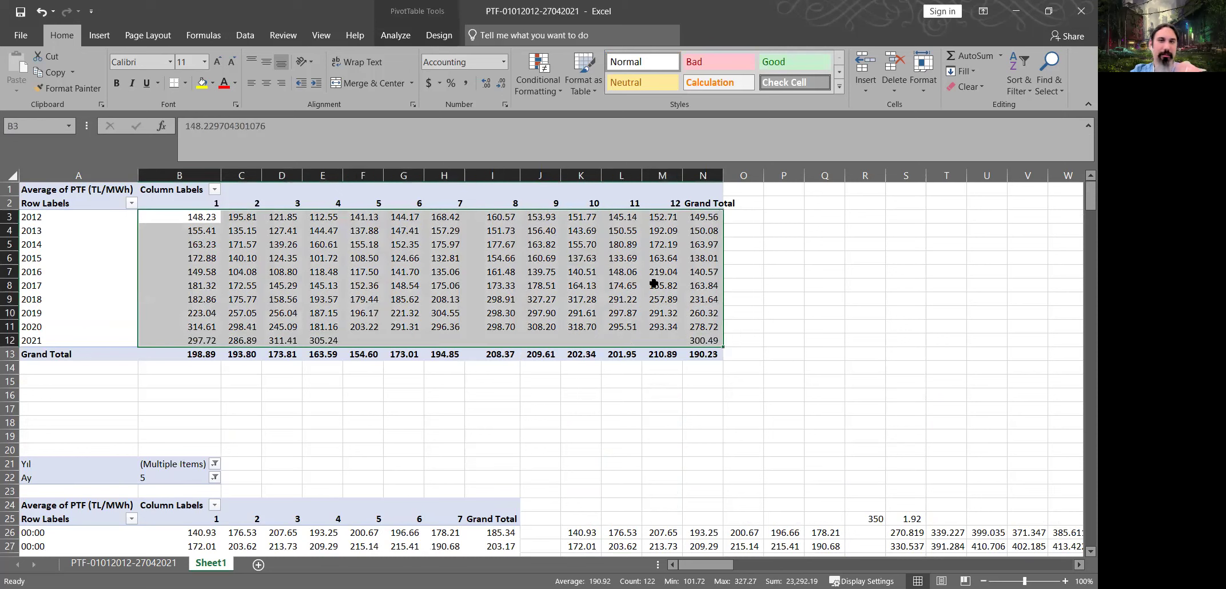
{"action": "left_click", "coordinate": [654, 284]}
{"action": "mouse_move", "coordinate": [653, 283]}
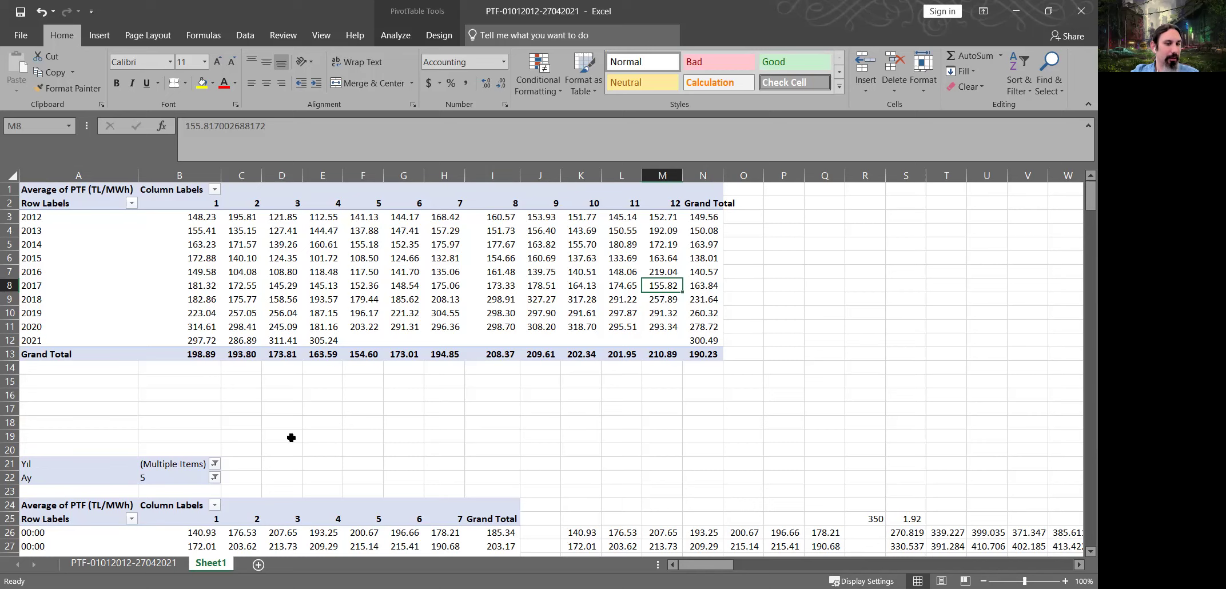
- Check the hourly source data sheet and return to the year-by-month PivotTable on Sheet1
{"action": "left_click", "coordinate": [144, 565]}
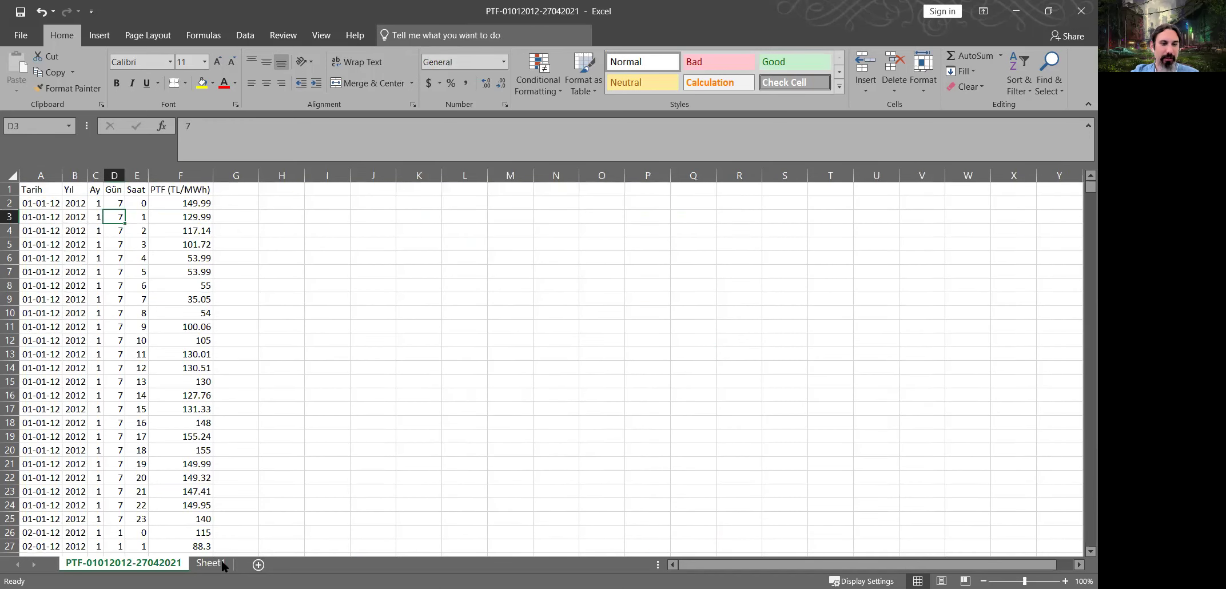
{"action": "left_click", "coordinate": [220, 563]}
{"action": "left_click", "coordinate": [517, 408]}
{"action": "left_click", "coordinate": [614, 258]}
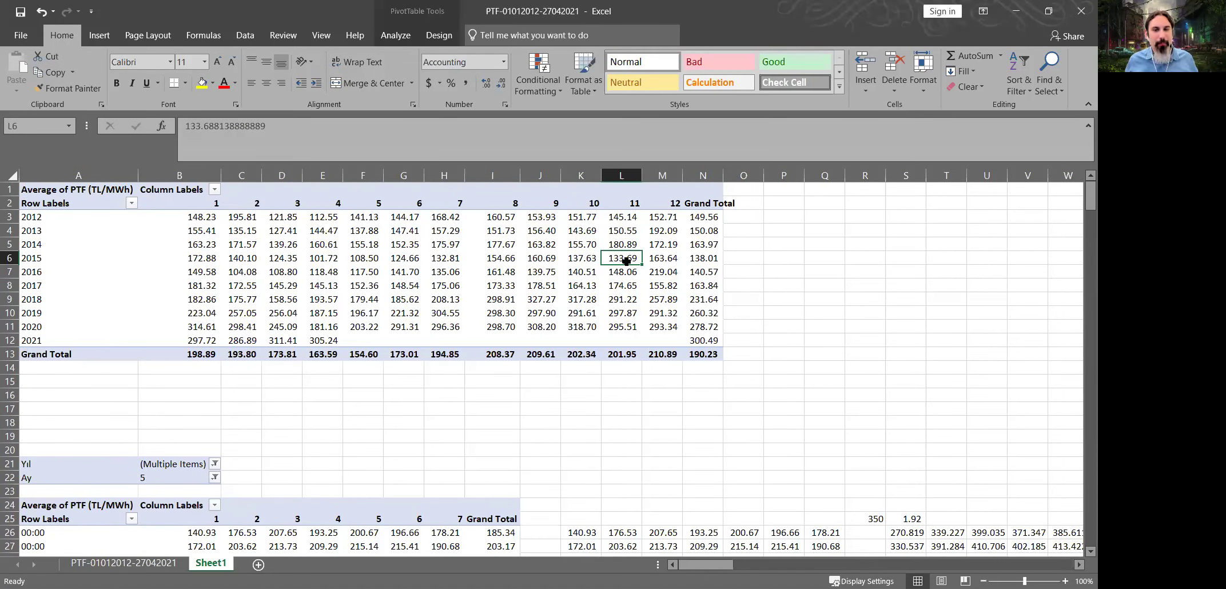
{"action": "mouse_move", "coordinate": [626, 261]}
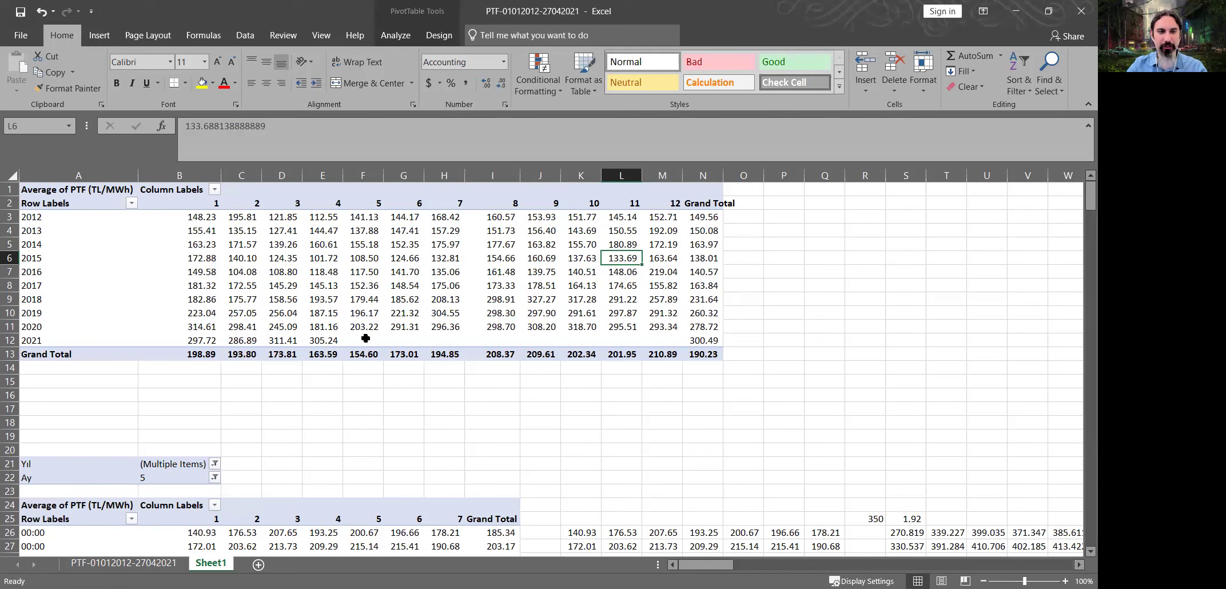
- Copy the monthly averages B3:M12 from the year-by-month PivotTable and paste them at A1 of a new sheet
{"action": "left_click_drag", "start_coordinate": [203, 214], "coordinate": [656, 337]}
{"action": "key", "text": "ctrl+c"}
{"action": "key", "text": "shift+F11"}
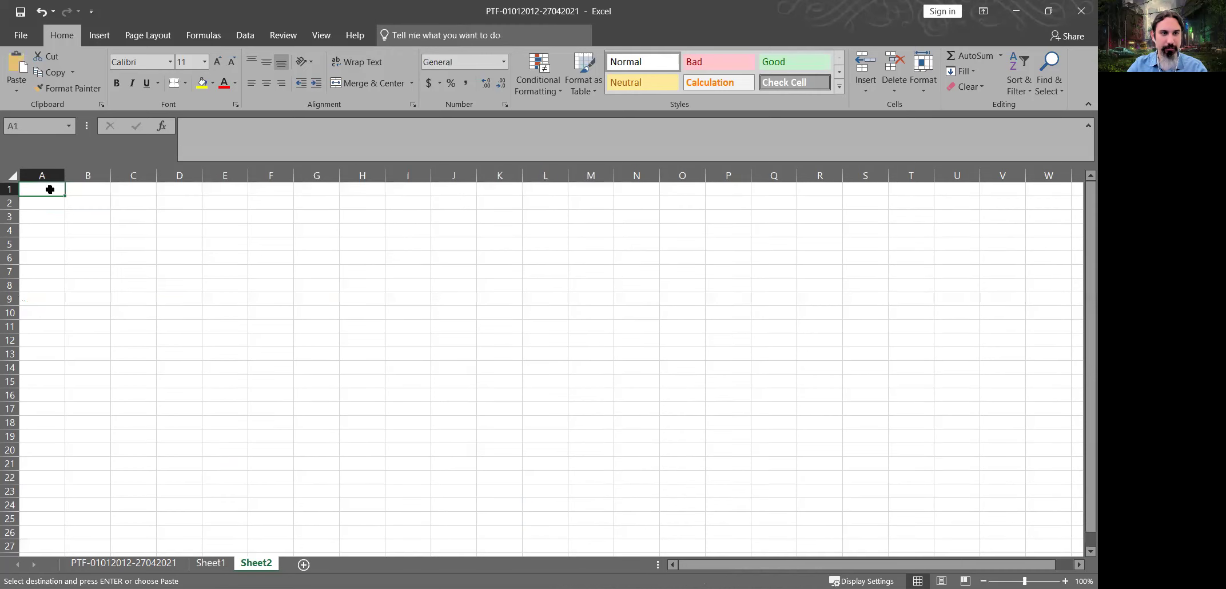
{"action": "key", "text": "ctrl+v"}
{"action": "left_click_drag", "start_coordinate": [91, 189], "coordinate": [91, 217]}
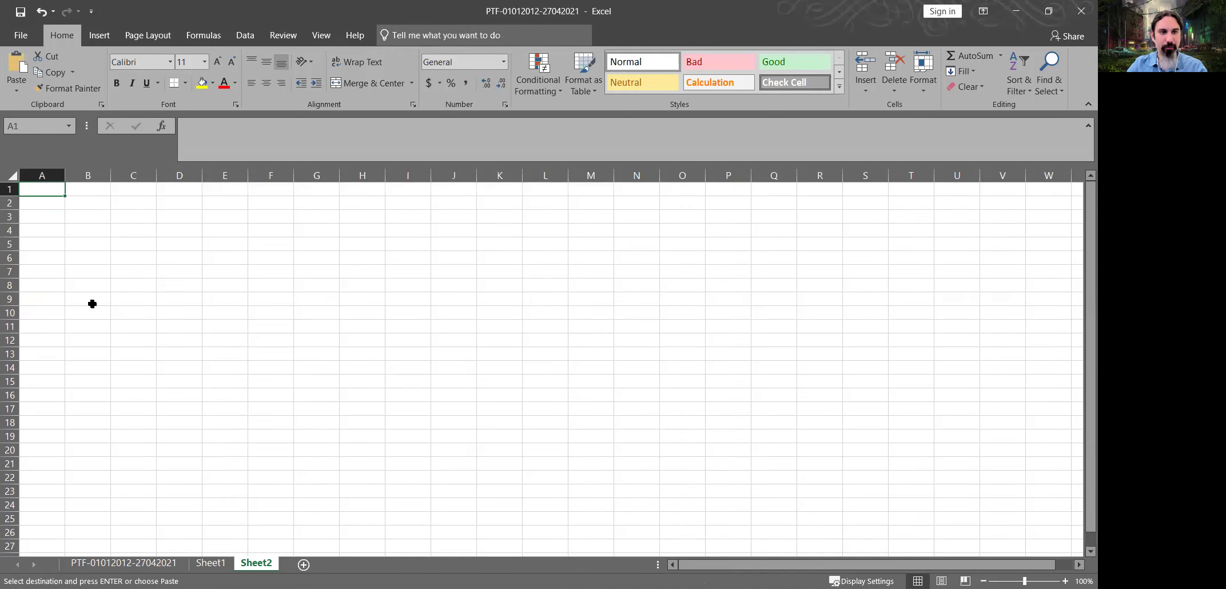
{"action": "left_click", "coordinate": [535, 318], "text": "shift"}
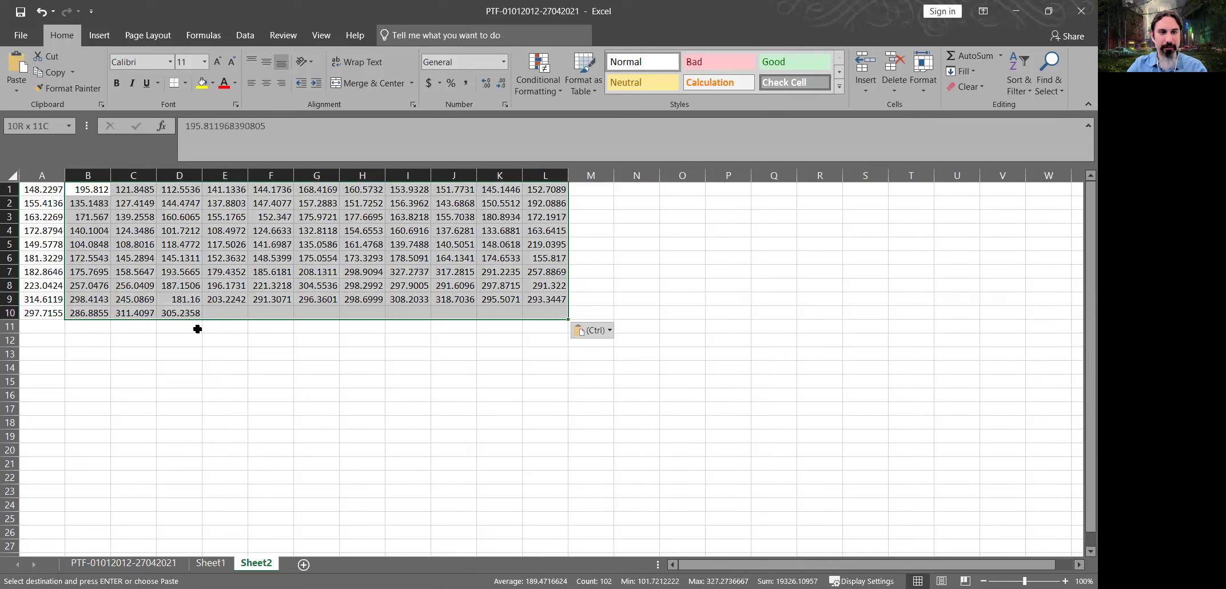
{"action": "left_click", "coordinate": [146, 441]}
- Enter the formula =A2 in M1 of Sheet2 so the second year's values continue the first row
{"action": "left_click", "coordinate": [210, 563]}
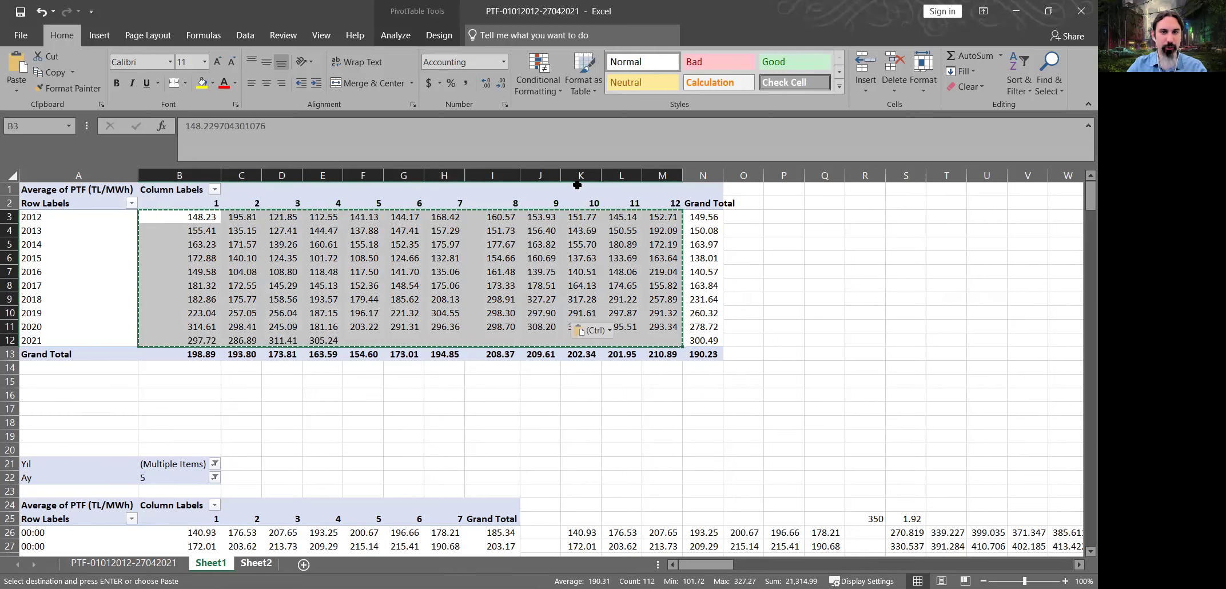
{"action": "key", "text": "ctrl+Page_Down"}
{"action": "type", "text": "="}
{"action": "key", "text": "Left"}
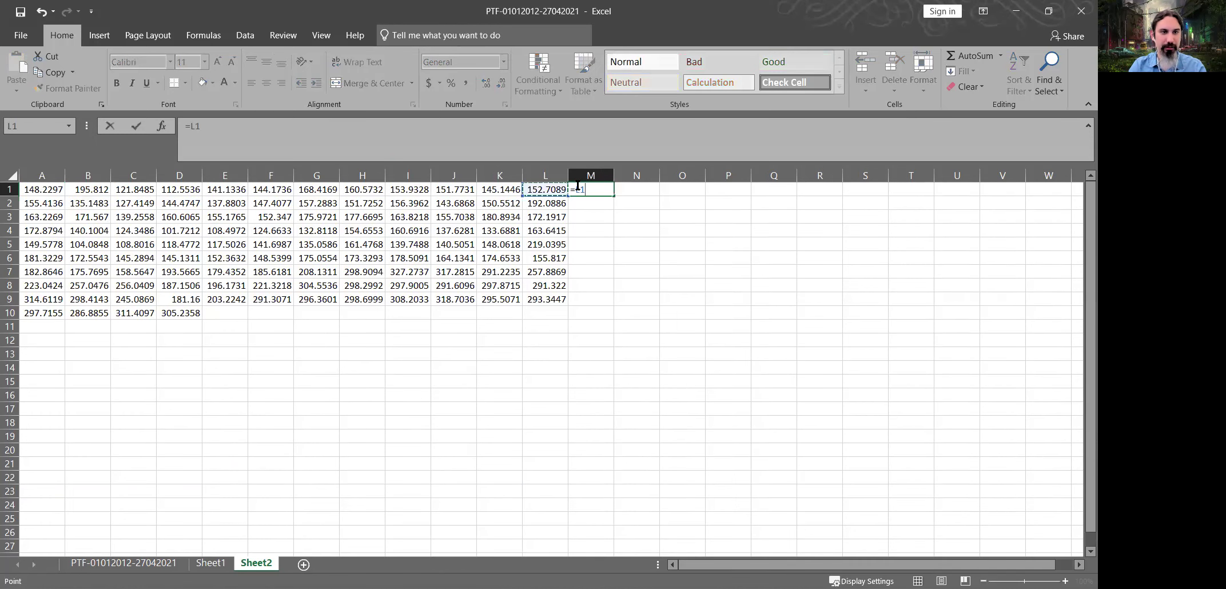
{"action": "key", "text": "Return"}
{"action": "key", "text": "Up"}
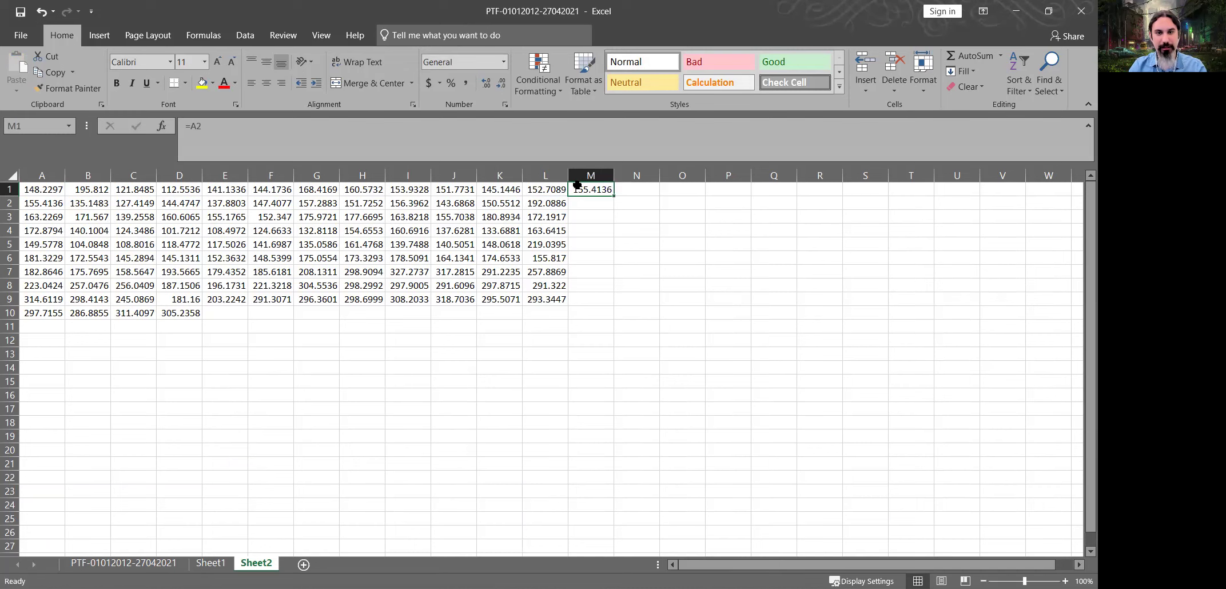
- Copy the formula in M1 down through M9
{"action": "key", "text": "ctrl+c"}
{"action": "key", "text": "shift+Down"}
{"action": "key", "text": "shift+Down"}
{"action": "key", "text": "shift+Down"}
{"action": "key", "text": "shift+Down"}
{"action": "key", "text": "shift+Down"}
{"action": "key", "text": "shift+Down"}
{"action": "key", "text": "shift+Down"}
{"action": "key", "text": "shift+Down"}
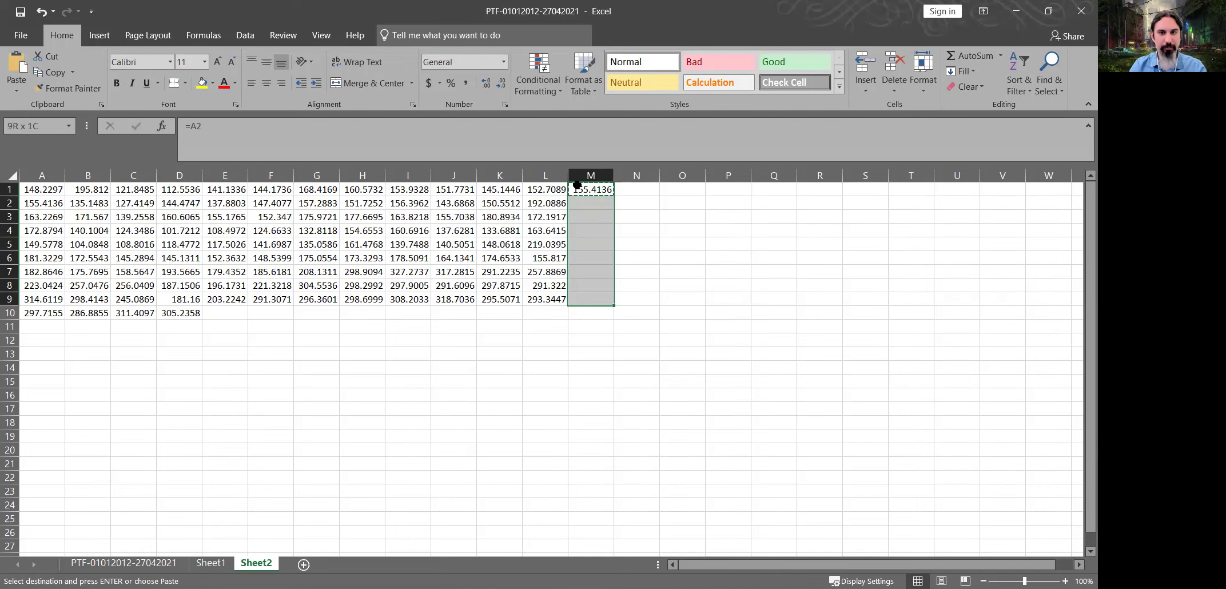
{"action": "key", "text": "ctrl+v"}
- Extend the formulas in M1:M9 across the columns through CM
{"action": "key", "text": "shift+Right"}
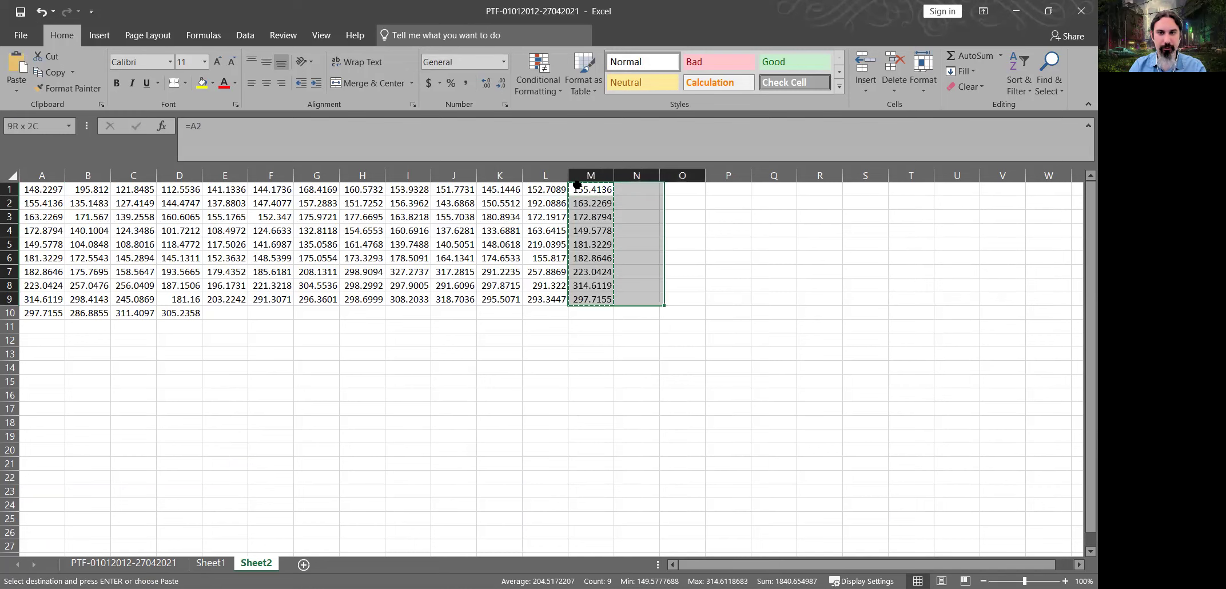
{"action": "key", "text": "shift+Right"}
{"action": "key", "text": "shift+Right"}
{"action": "key", "text": "shift+Right"}
{"action": "key", "text": "shift+Right"}
{"action": "key", "text": "shift+Right"}
{"action": "key", "text": "shift+Right"}
{"action": "key", "text": "shift+Right"}
{"action": "key", "text": "shift+Right"}
{"action": "key", "text": "shift+Right"}
{"action": "key", "text": "shift+Right"}
{"action": "key", "text": "shift+Right"}
{"action": "key", "text": "shift+Right"}
{"action": "key", "text": "shift+Right"}
{"action": "key", "text": "shift+Right"}
{"action": "key", "text": "shift+Right"}
{"action": "key", "text": "shift+Right"}
{"action": "key", "text": "shift+Right"}
{"action": "key", "text": "shift+Right"}
{"action": "key", "text": "shift+Right"}
{"action": "key", "text": "shift+Right"}
{"action": "key", "text": "shift+Right"}
{"action": "key", "text": "shift+Right"}
{"action": "key", "text": "shift+Right"}
{"action": "key", "text": "shift+Right"}
{"action": "key", "text": "shift+Right"}
{"action": "key", "text": "shift+Right"}
{"action": "key", "text": "shift+Right"}
{"action": "key", "text": "shift+Right"}
{"action": "key", "text": "shift+Right"}
{"action": "key", "text": "shift+Right"}
{"action": "key", "text": "shift+Right"}
{"action": "key", "text": "shift+Right"}
{"action": "key", "text": "shift+Right"}
{"action": "key", "text": "shift+Right"}
{"action": "key", "text": "shift+Right"}
{"action": "key", "text": "shift+Right"}
{"action": "key", "text": "shift+Right"}
{"action": "key", "text": "shift+Right"}
{"action": "key", "text": "shift+Right"}
{"action": "key", "text": "shift+Right"}
{"action": "key", "text": "shift+Right"}
{"action": "key", "text": "shift+Right"}
{"action": "key", "text": "shift+Right"}
{"action": "key", "text": "shift+Right"}
{"action": "key", "text": "shift+Right"}
{"action": "key", "text": "shift+Right"}
{"action": "key", "text": "shift+Right"}
{"action": "key", "text": "shift+Right"}
{"action": "key", "text": "shift+Right"}
{"action": "key", "text": "shift+Right"}
{"action": "key", "text": "shift+Right"}
{"action": "key", "text": "shift+Right"}
{"action": "key", "text": "shift+Right"}
{"action": "key", "text": "Return"}
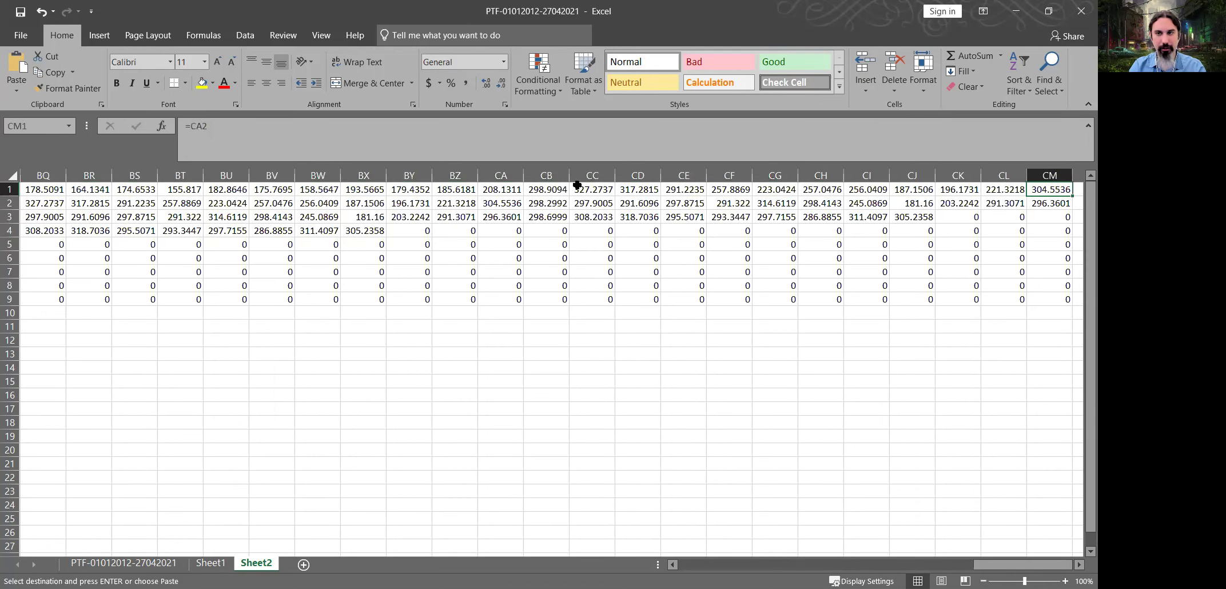
- Copy the formulas in CM1:CM9 and paste them across the columns through DX
{"action": "key", "text": "ctrl+shift+Down"}
{"action": "key", "text": "ctrl+c"}
{"action": "key", "text": "shift+Right"}
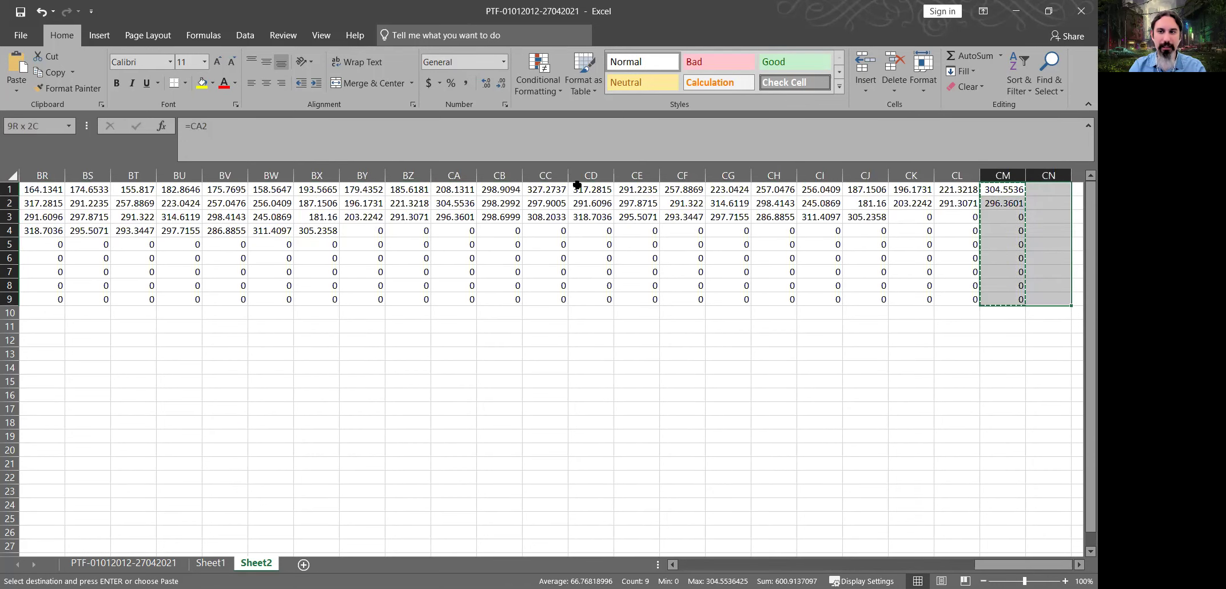
{"action": "key", "text": "shift+Right"}
{"action": "key", "text": "shift+Right"}
{"action": "key", "text": "shift+Right"}
{"action": "key", "text": "shift+Right"}
{"action": "key", "text": "shift+Right"}
{"action": "key", "text": "shift+Right"}
{"action": "key", "text": "shift+Right"}
{"action": "key", "text": "shift+Right"}
{"action": "key", "text": "shift+Right"}
{"action": "key", "text": "shift+Right"}
{"action": "key", "text": "shift+Right"}
{"action": "key", "text": "shift+Right"}
{"action": "key", "text": "shift+Right"}
{"action": "key", "text": "shift+Right"}
{"action": "key", "text": "shift+Right"}
{"action": "key", "text": "shift+Right"}
{"action": "key", "text": "shift+Right"}
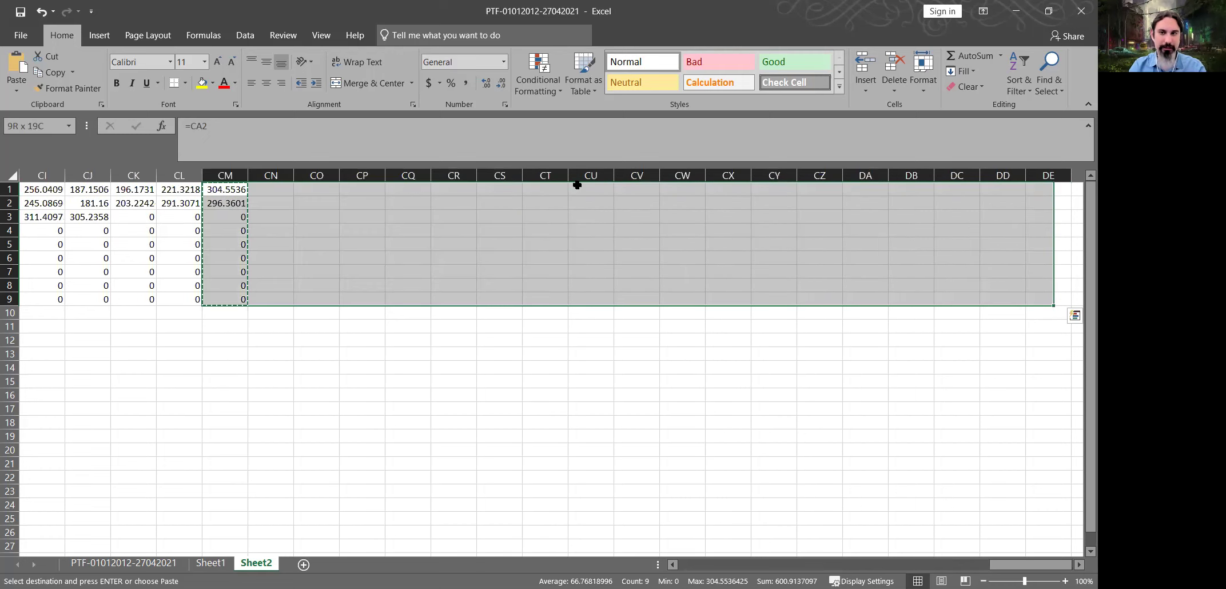
{"action": "key", "text": "shift+Right"}
{"action": "key", "text": "shift+Right"}
{"action": "key", "text": "shift+Right"}
{"action": "key", "text": "shift+Right"}
{"action": "key", "text": "shift+Right"}
{"action": "key", "text": "shift+Right"}
{"action": "key", "text": "shift+Right"}
{"action": "key", "text": "shift+Right"}
{"action": "key", "text": "shift+Right"}
{"action": "key", "text": "shift+Right"}
{"action": "key", "text": "shift+Right"}
{"action": "key", "text": "shift+Right"}
{"action": "key", "text": "shift+Right"}
{"action": "key", "text": "shift+Right"}
{"action": "key", "text": "shift+Right"}
{"action": "key", "text": "shift+Right"}
{"action": "key", "text": "shift+Right"}
{"action": "key", "text": "shift+Right"}
{"action": "key", "text": "shift+Right"}
{"action": "key", "text": "ctrl+v"}
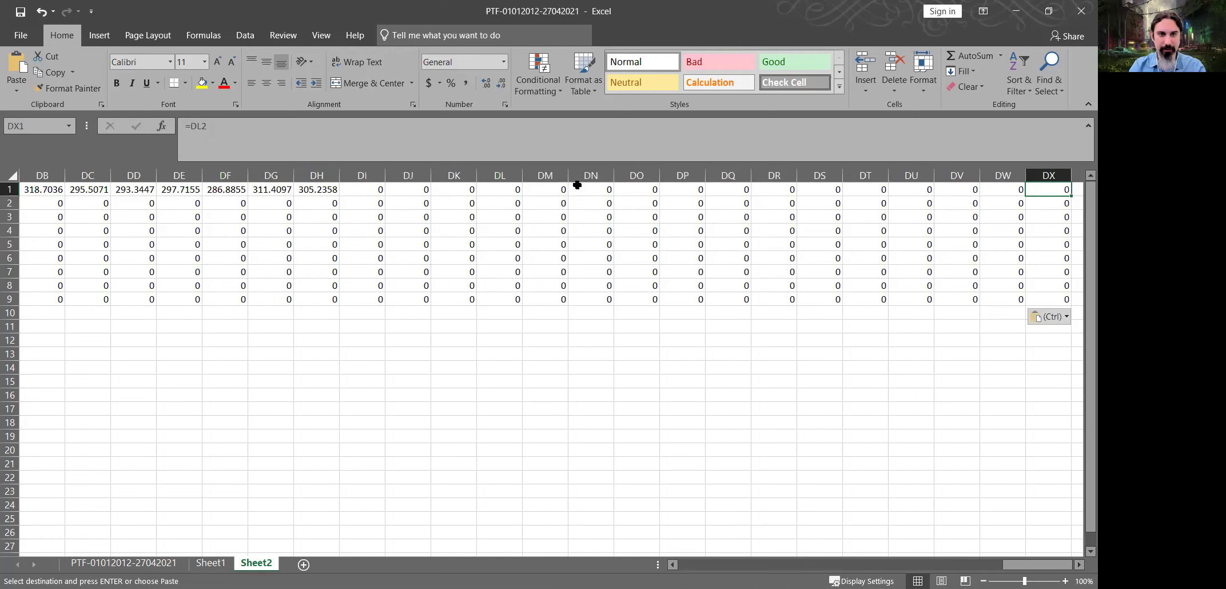
- Clear the surplus zero-value formulas in DI1:DX9, beyond the last monthly average in DH1
{"action": "key", "text": "Left"}
{"action": "key", "text": "Left"}
{"action": "key", "text": "Left"}
{"action": "key", "text": "Left"}
{"action": "key", "text": "Left"}
{"action": "key", "text": "Left"}
{"action": "key", "text": "Left"}
{"action": "key", "text": "Left"}
{"action": "key", "text": "Left"}
{"action": "key", "text": "Left"}
{"action": "key", "text": "Left"}
{"action": "key", "text": "Left"}
{"action": "key", "text": "Left"}
{"action": "key", "text": "Left"}
{"action": "key", "text": "Left"}
{"action": "key", "text": "ctrl+shift+Right"}
{"action": "key", "text": "ctrl+shift+Down"}
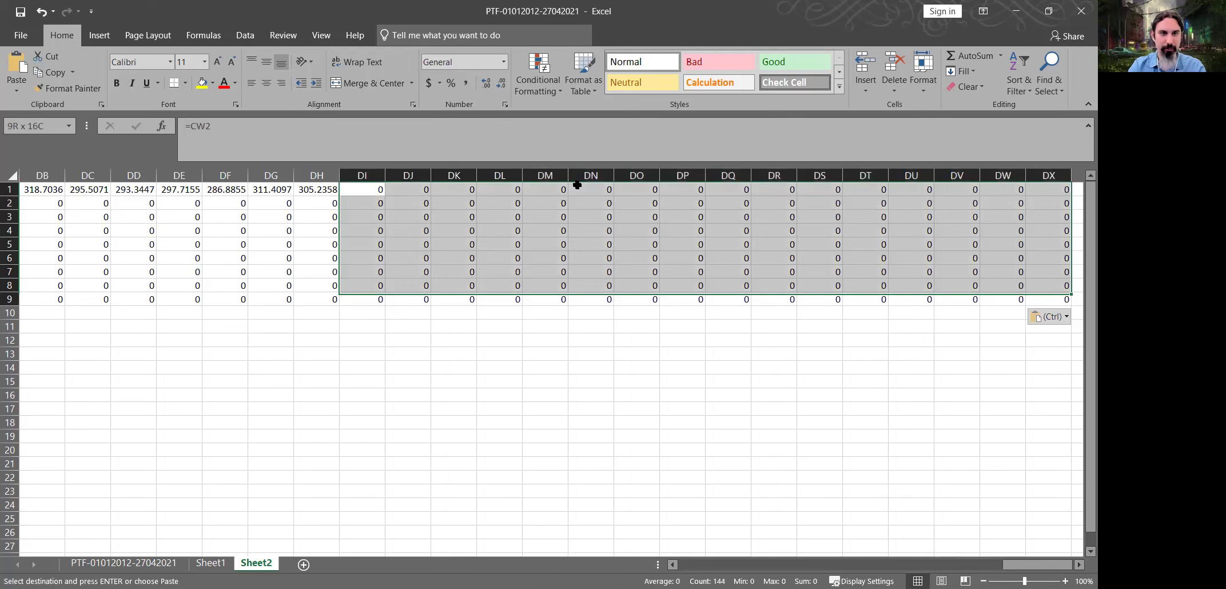
{"action": "key", "text": "Delete"}
{"action": "key", "text": "Left"}
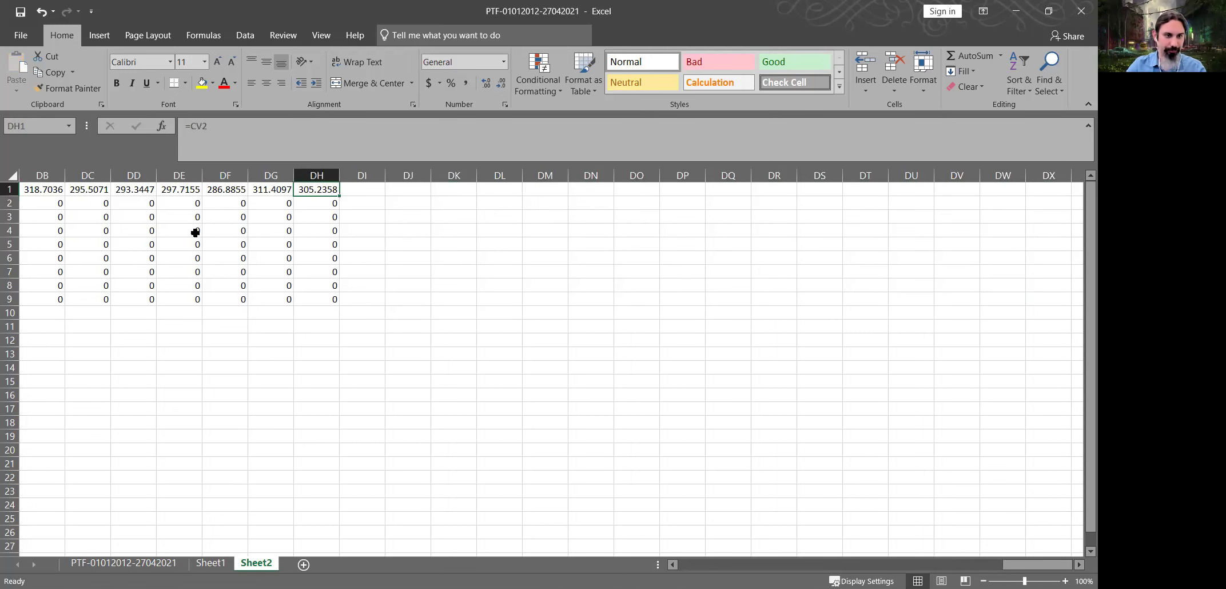
- Copy the monthly series A1:DH1 and paste it at A12 as transposed values, forming a single column
{"action": "key", "text": "ctrl+shift+Left"}
{"action": "key", "text": "ctrl+c"}
{"action": "right_click", "coordinate": [53, 341]}
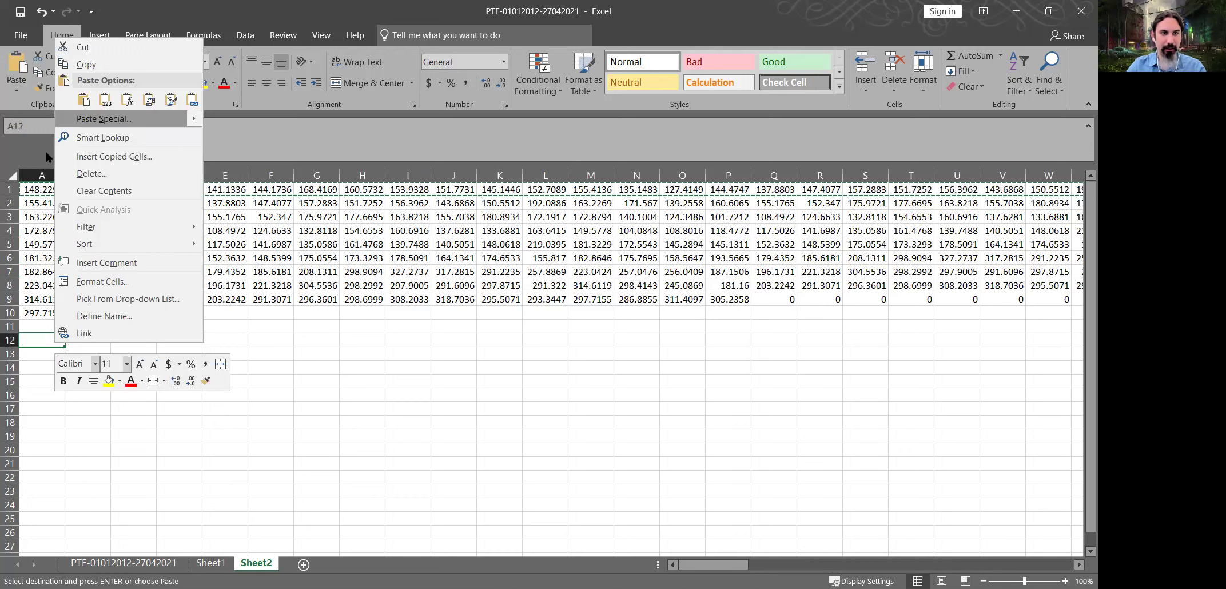
{"action": "key", "text": "Return"}
{"action": "left_click", "coordinate": [41, 80]}
{"action": "left_click", "coordinate": [171, 205]}
{"action": "key", "text": "space"}
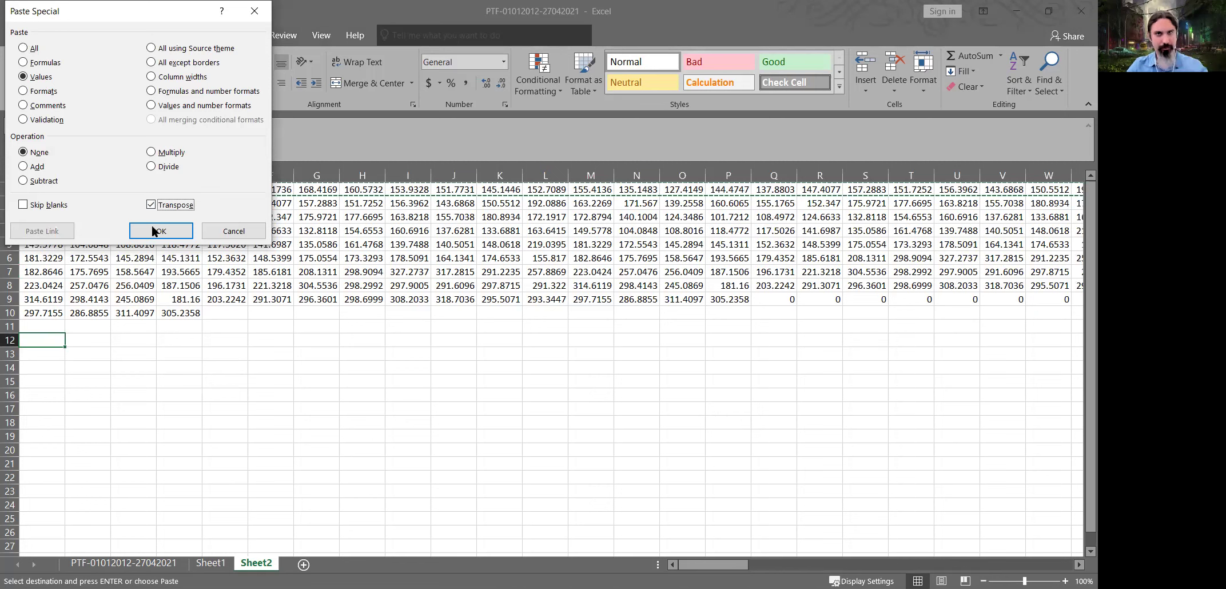
{"action": "key", "text": "Return"}
{"action": "left_click", "coordinate": [44, 184]}
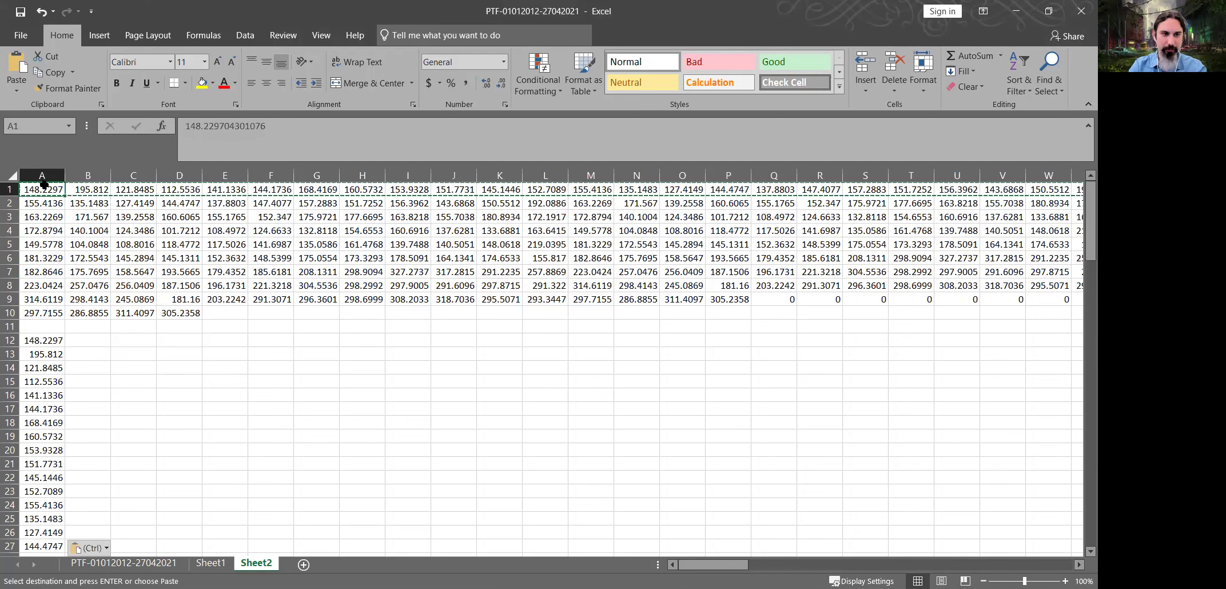
- Clear the source data in rows 1–10 and compare the remaining column's average with the monthly averages B3:M12 on Sheet1
{"action": "key", "text": "ctrl+z"}
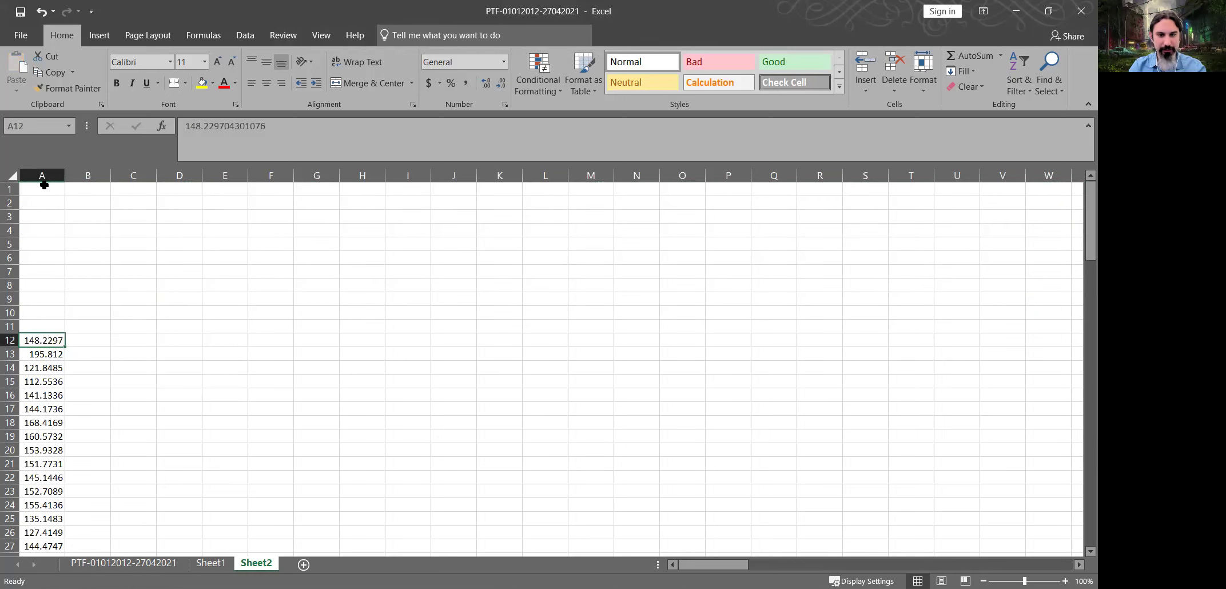
{"action": "key", "text": "ctrl+shift+Down"}
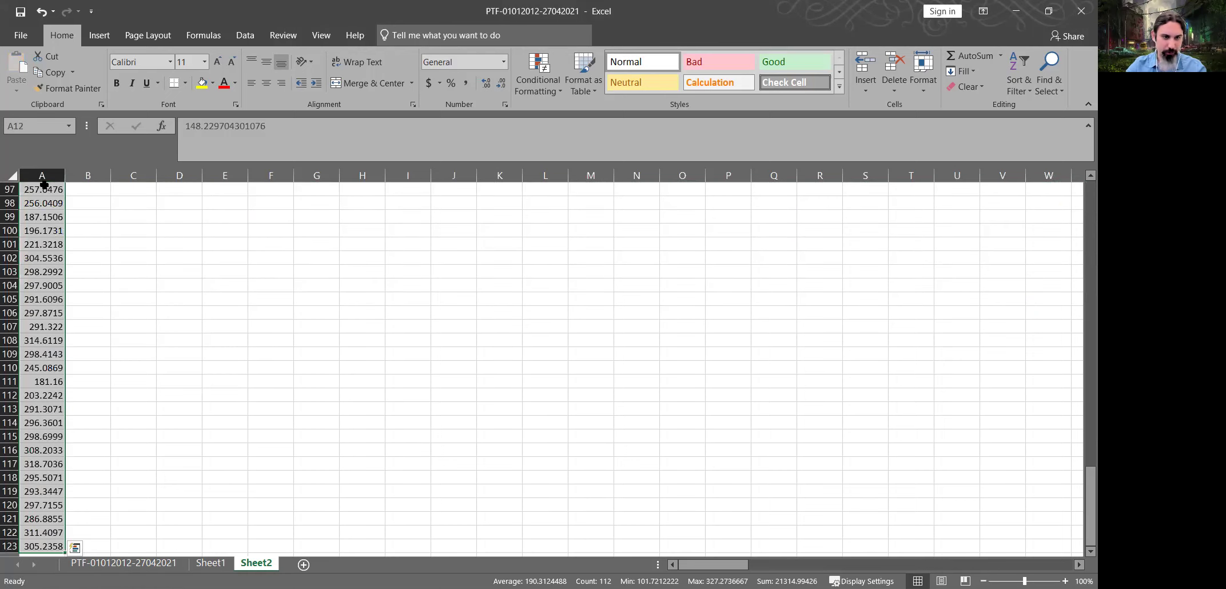
{"action": "key", "text": "ctrl+q"}
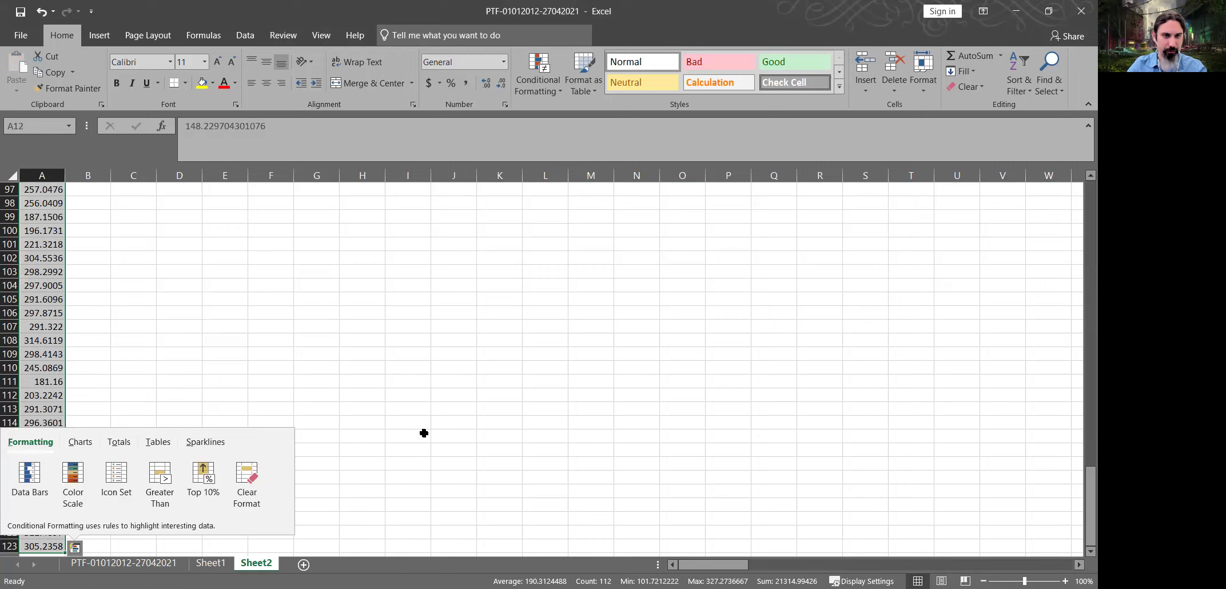
{"action": "key", "text": "ctrl+Page_Up"}
{"action": "left_click", "coordinate": [704, 354]}
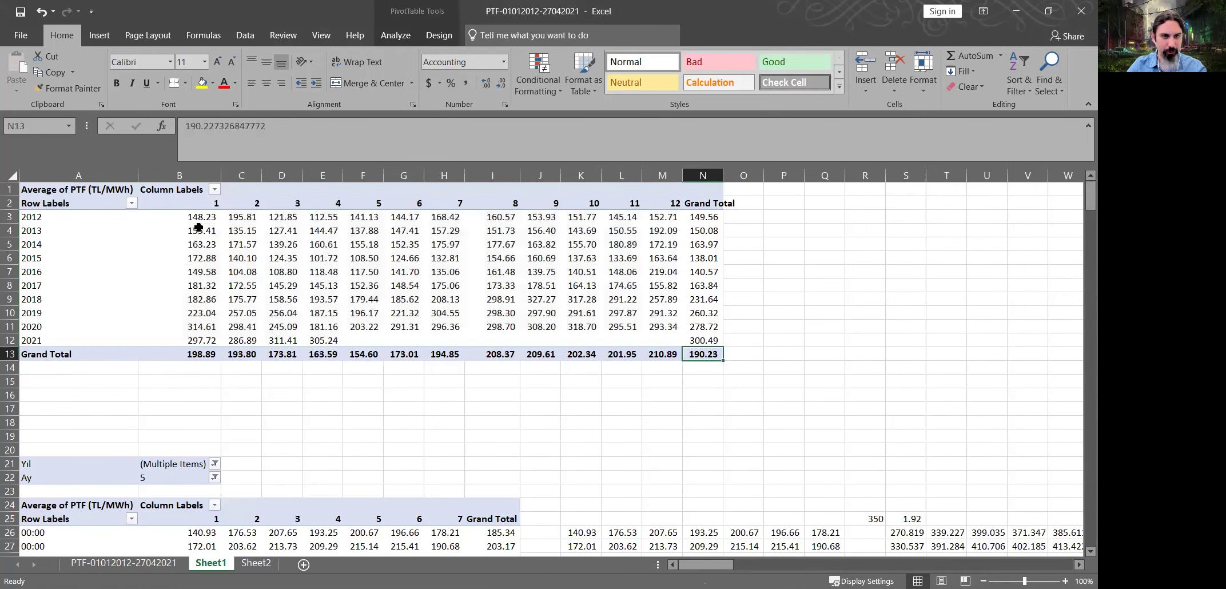
{"action": "key", "text": "ctrl+z"}
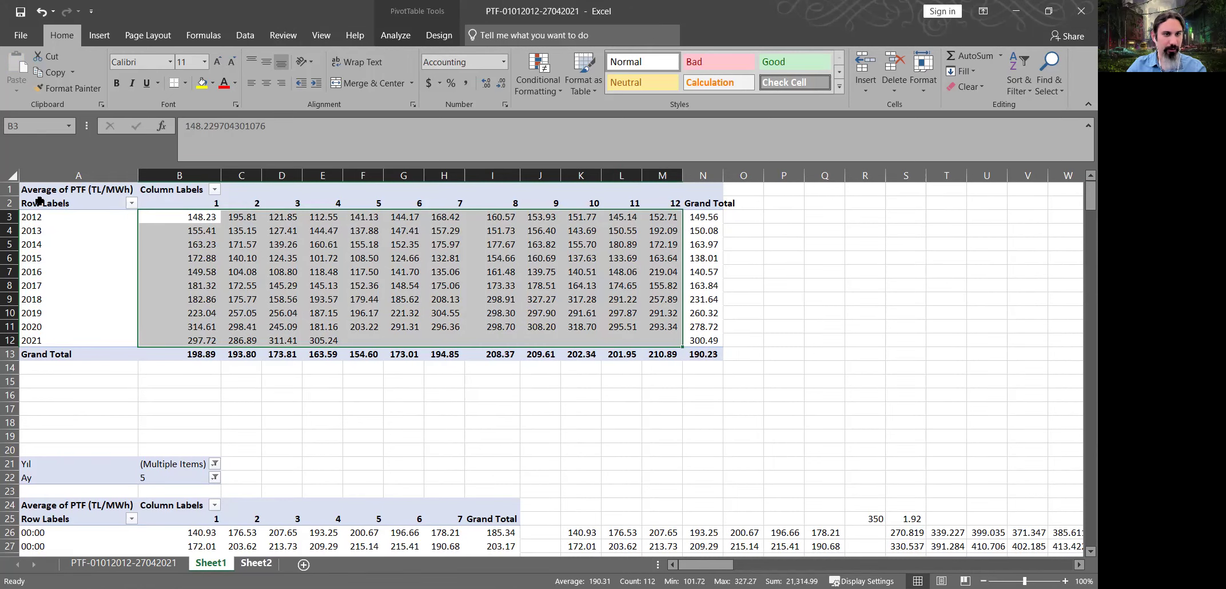
- Apply the Comma style to the monthly values A12:A123 on Sheet2 and move them to column B starting at B1
{"action": "key", "text": "ctrl+Page_Down"}
{"action": "key", "text": "shift+BackSpace"}
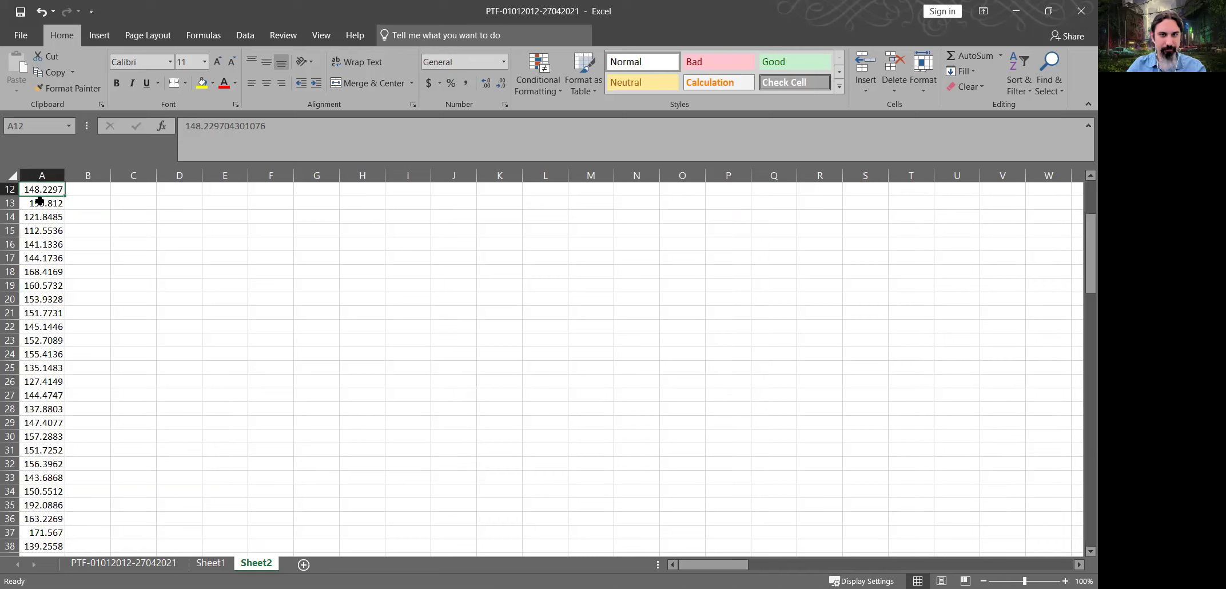
{"action": "key", "text": "ctrl+shift+Down"}
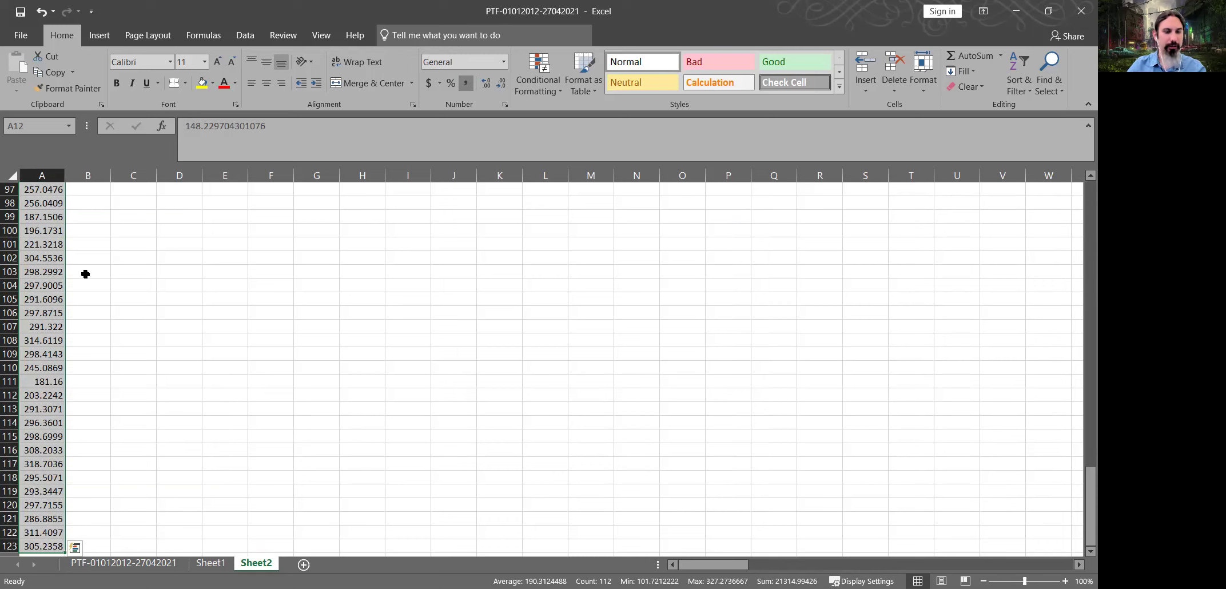
{"action": "key", "text": "alt+h"}
{"action": "key", "text": "k"}
{"action": "key", "text": "ctrl+c"}
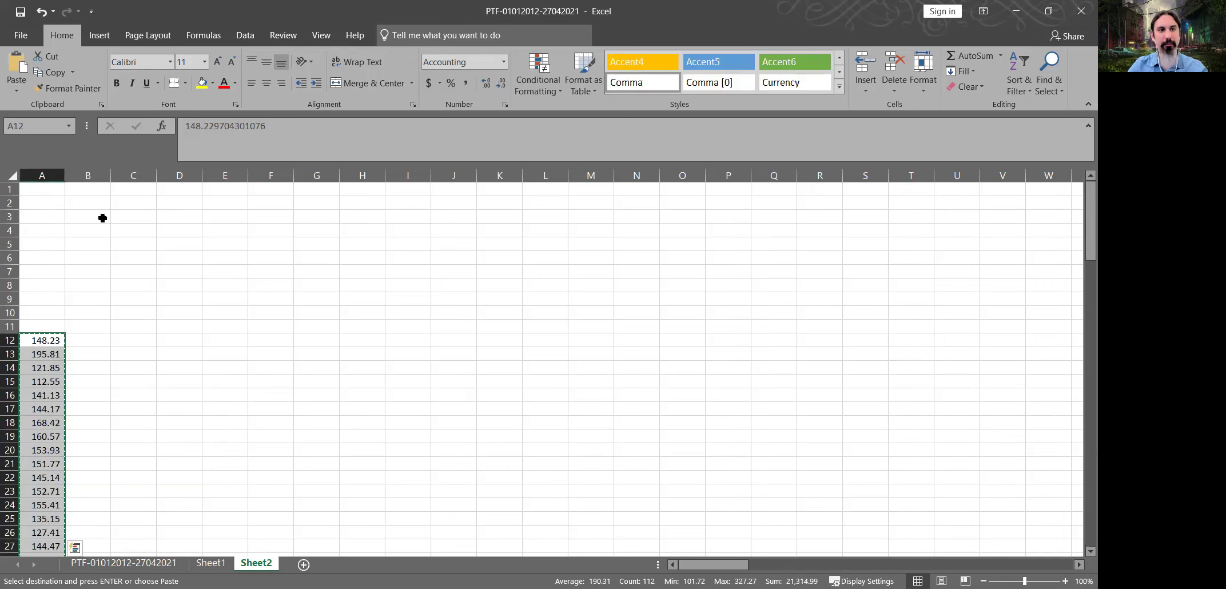
{"action": "key", "text": "ctrl+v"}
{"action": "left_click", "coordinate": [91, 258]}
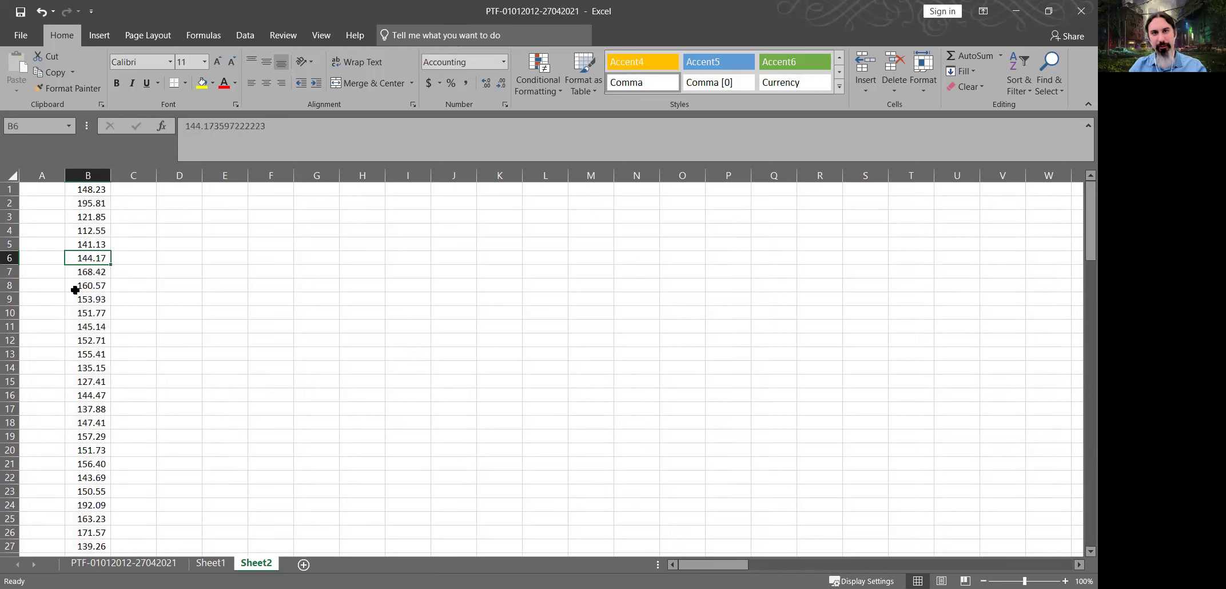
- Number the monthly values in column A by entering 1, 2, 3 in A1:A3 and extending the series down alongside column B
{"action": "left_click", "coordinate": [44, 194]}
{"action": "type", "text": "1"}
{"action": "key", "text": "Return"}
{"action": "type", "text": "2"}
{"action": "key", "text": "Return"}
{"action": "type", "text": "3"}
{"action": "key", "text": "Return"}
{"action": "left_click_drag", "start_coordinate": [44, 192], "coordinate": [70, 220]}
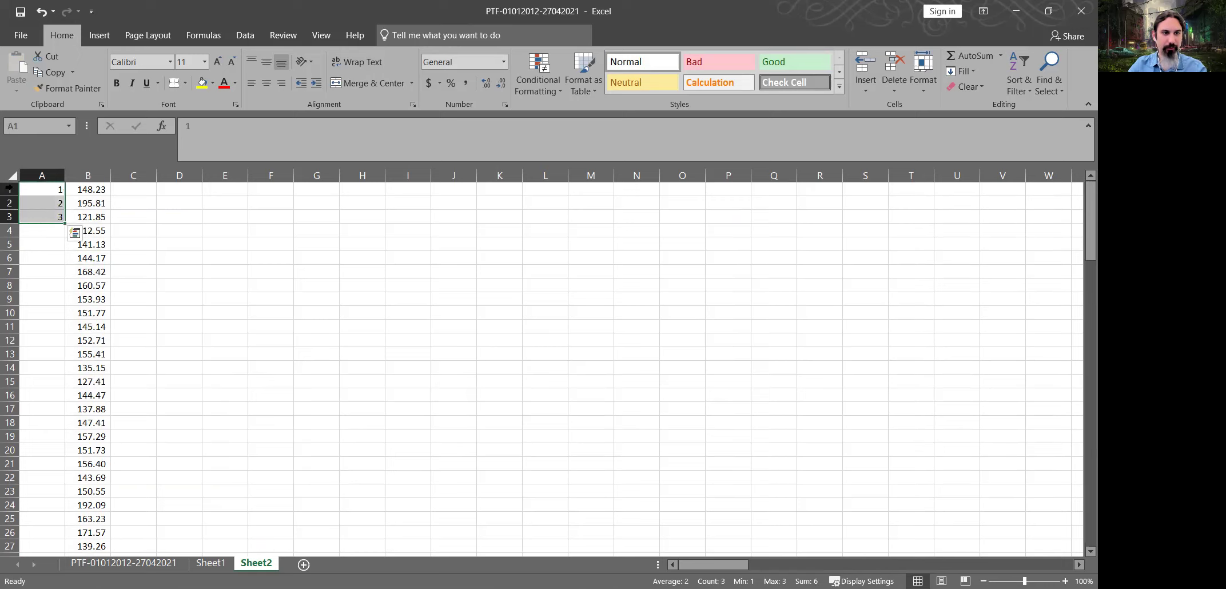
{"action": "double_click", "coordinate": [65, 223]}
{"action": "left_click", "coordinate": [88, 218]}
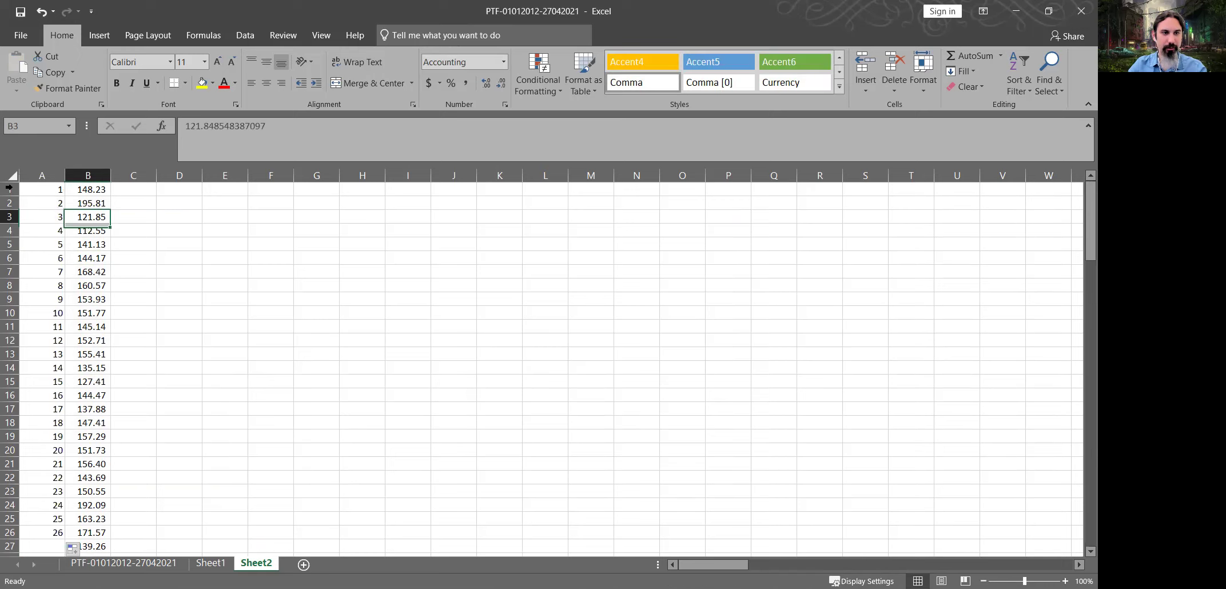
- Insert a header row above the data and title column A Sıra and column B Değer
{"action": "left_click", "coordinate": [42, 189]}
{"action": "key", "text": "ctrl+shift+plus"}
{"action": "type", "text": "Sıra"}
{"action": "key", "text": "Tab"}
{"action": "type", "text": "D"}
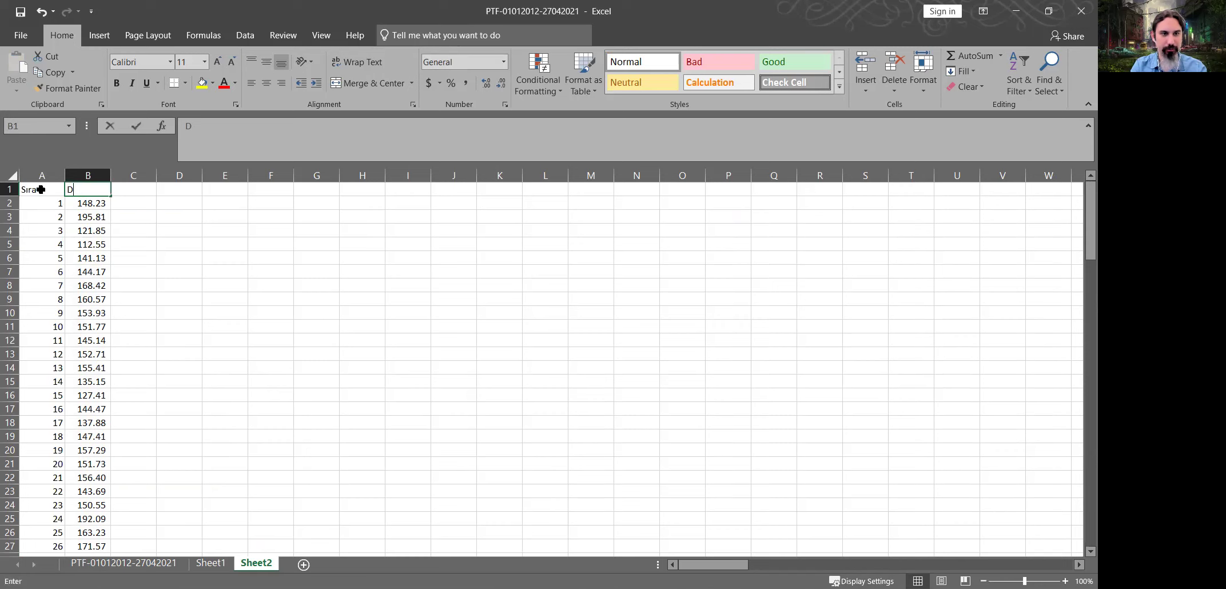
{"action": "type", "text": "ğ"}
{"action": "key", "text": "BackSpace"}
{"action": "type", "text": "eğer"}
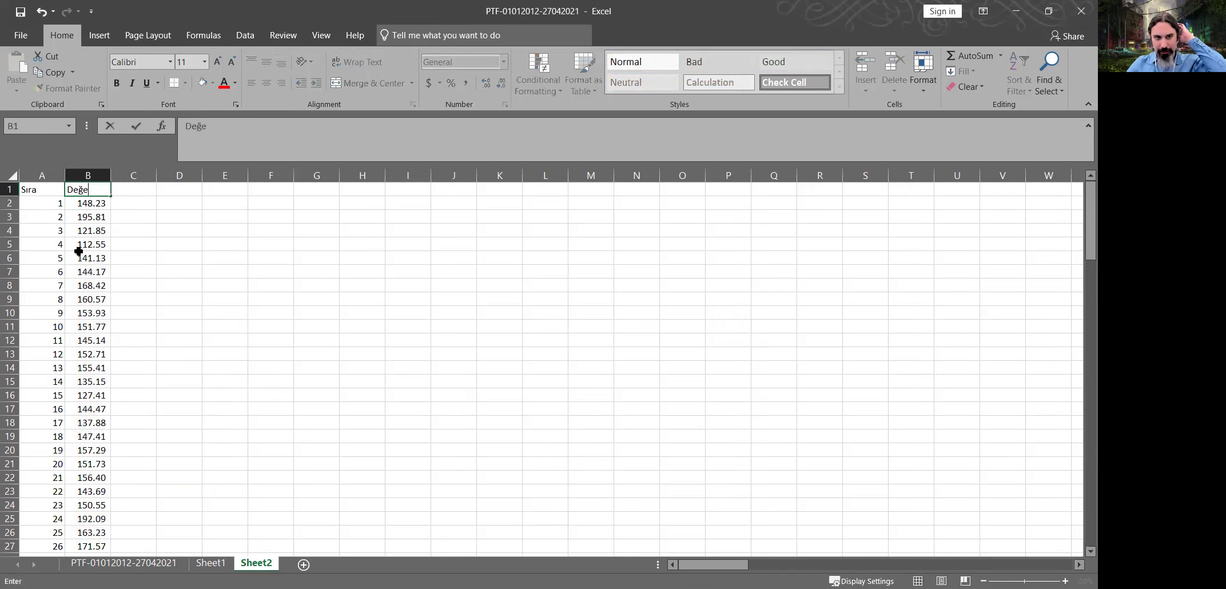
{"action": "key", "text": "Return"}
- Add the sequence number 113 in A114, below the last numbered month
{"action": "scroll", "coordinate": [69, 380], "scroll_direction": "down", "scroll_amount": 9}
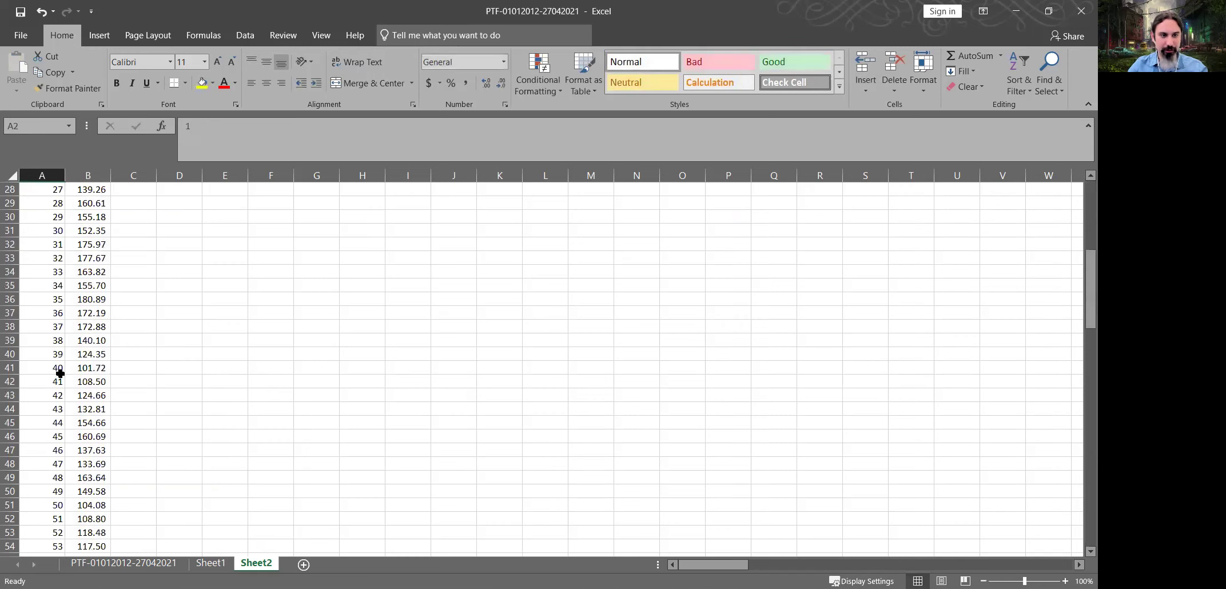
{"action": "scroll", "coordinate": [68, 375], "scroll_direction": "down", "scroll_amount": 15}
{"action": "scroll", "coordinate": [85, 404], "scroll_direction": "down", "scroll_amount": 8}
{"action": "left_click", "coordinate": [48, 422]}
{"action": "type", "text": "113"}
{"action": "key", "text": "Tab"}
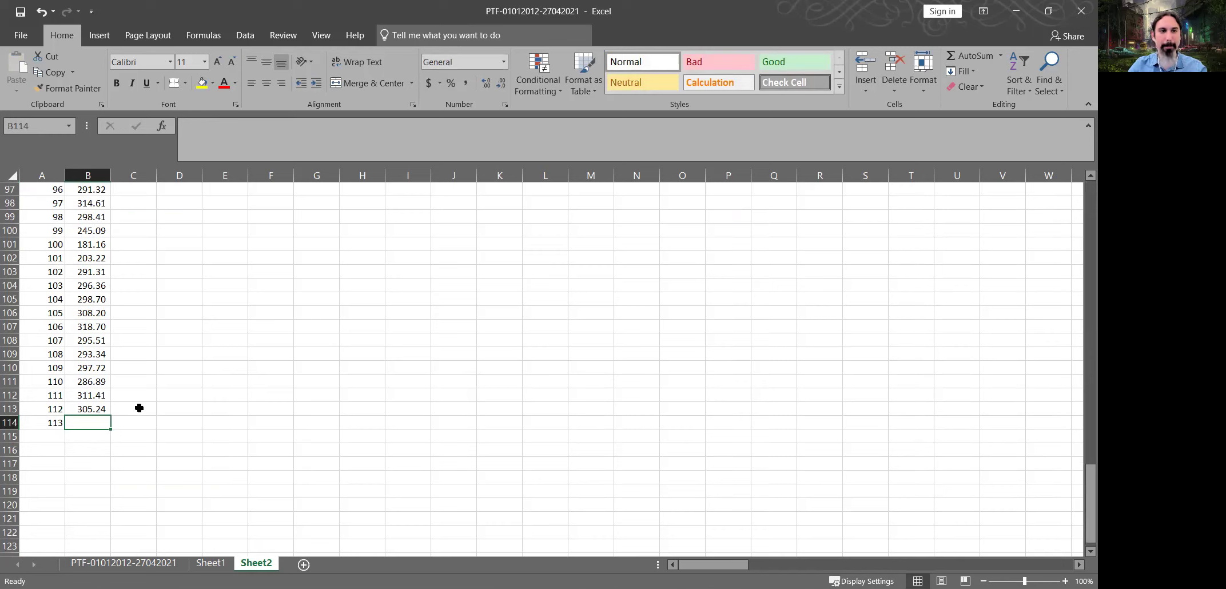
{"action": "scroll", "coordinate": [140, 332], "scroll_direction": "up", "scroll_amount": 7}
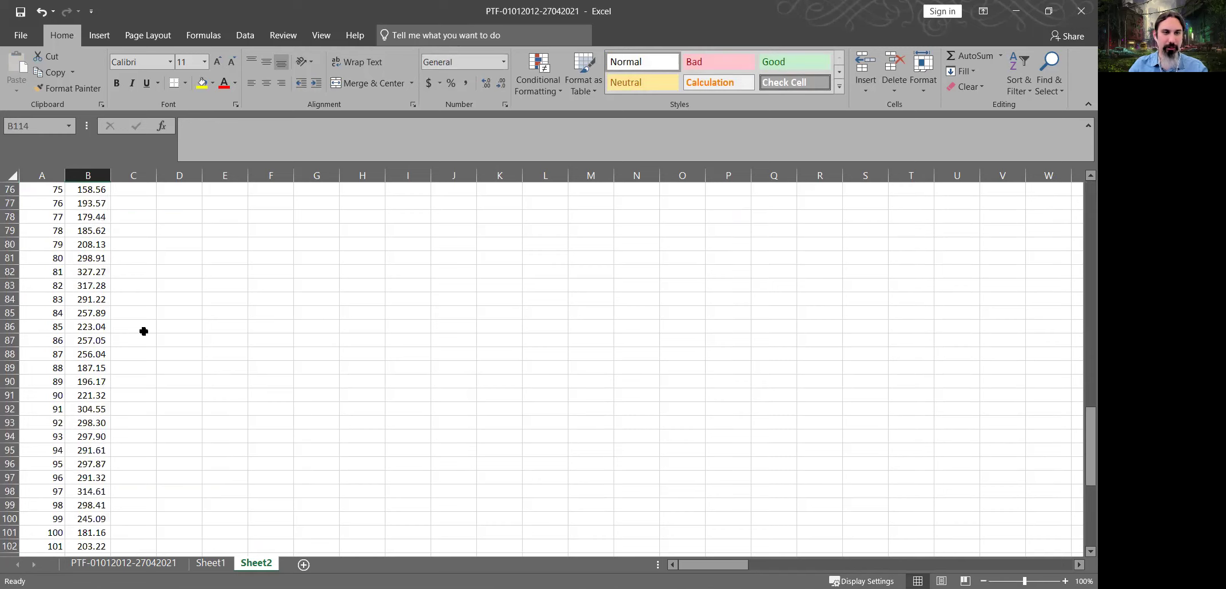
{"action": "scroll", "coordinate": [79, 279], "scroll_direction": "up", "scroll_amount": 13}
{"action": "left_click", "coordinate": [79, 280]}
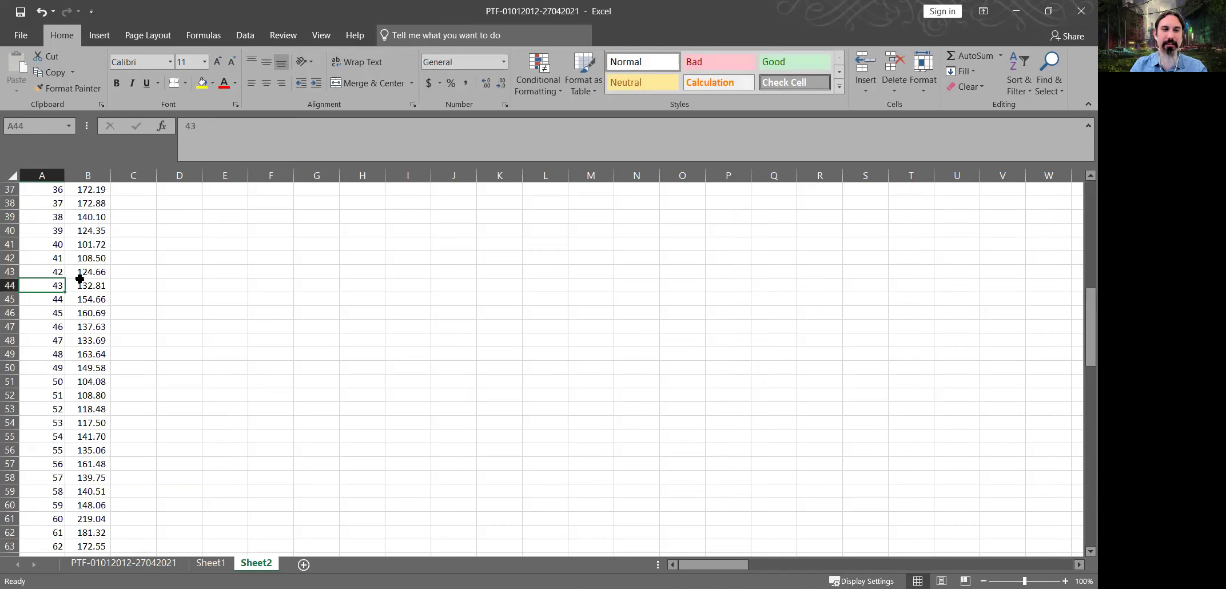
{"action": "key", "text": "ctrl+End"}
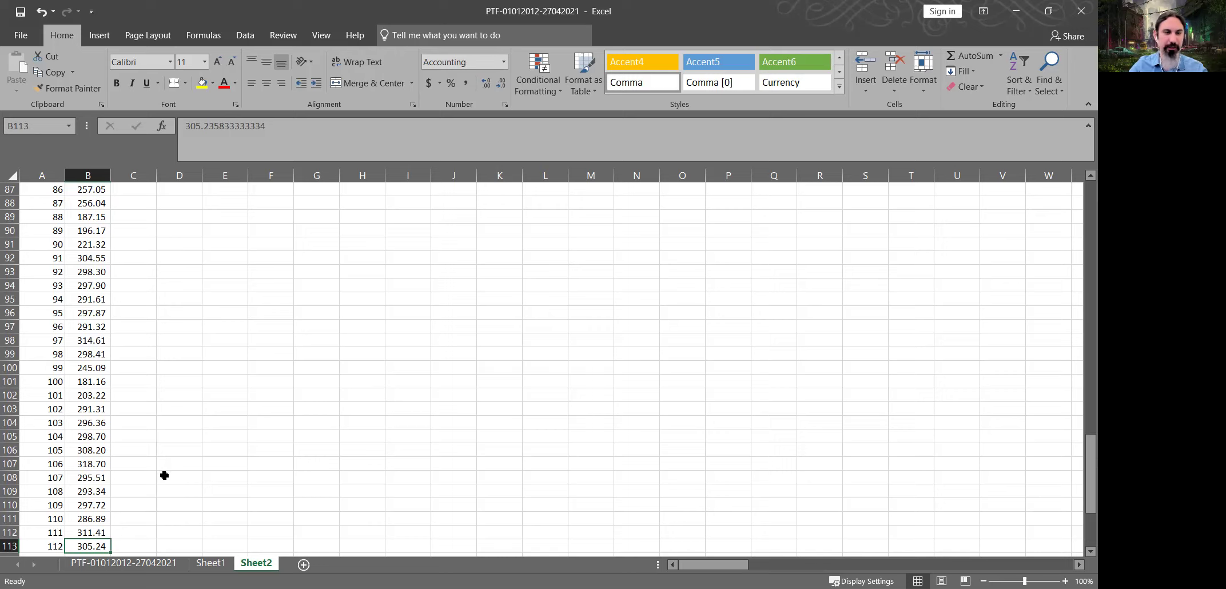
{"action": "scroll", "coordinate": [164, 476], "scroll_direction": "down", "scroll_amount": 1}
{"action": "scroll", "coordinate": [92, 514], "scroll_direction": "down", "scroll_amount": 1}
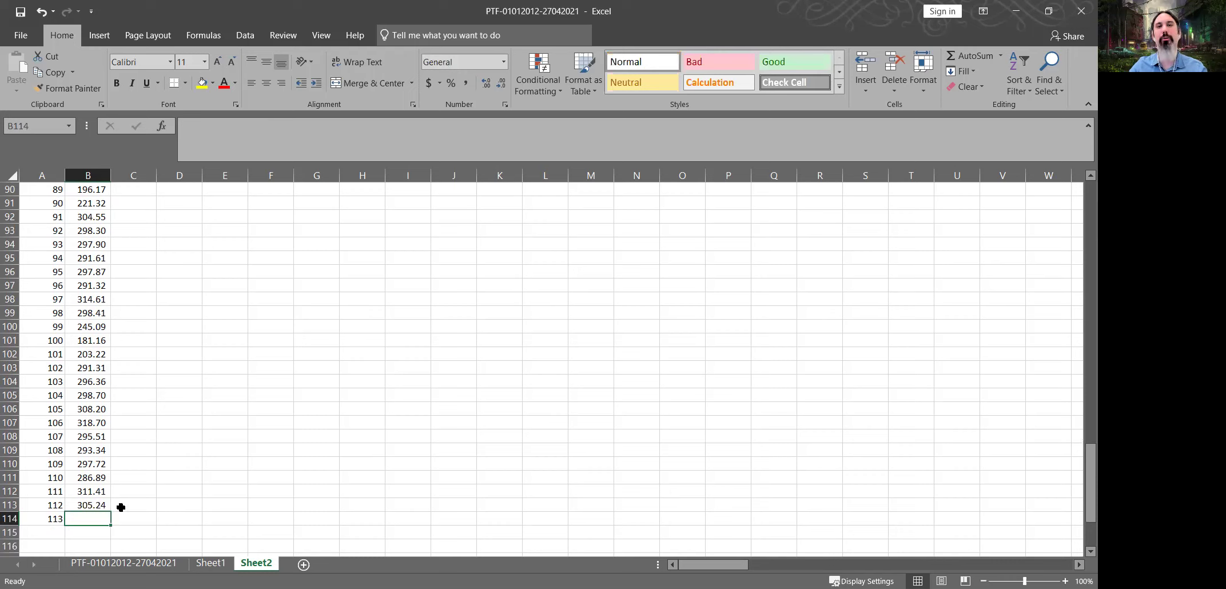
- Create a one-month lag column titled AR1 in column C, entering =B2 in C3 and filling it down through C114
{"action": "left_click", "coordinate": [73, 275]}
{"action": "key", "text": "ctrl+Up"}
{"action": "key", "text": "Right"}
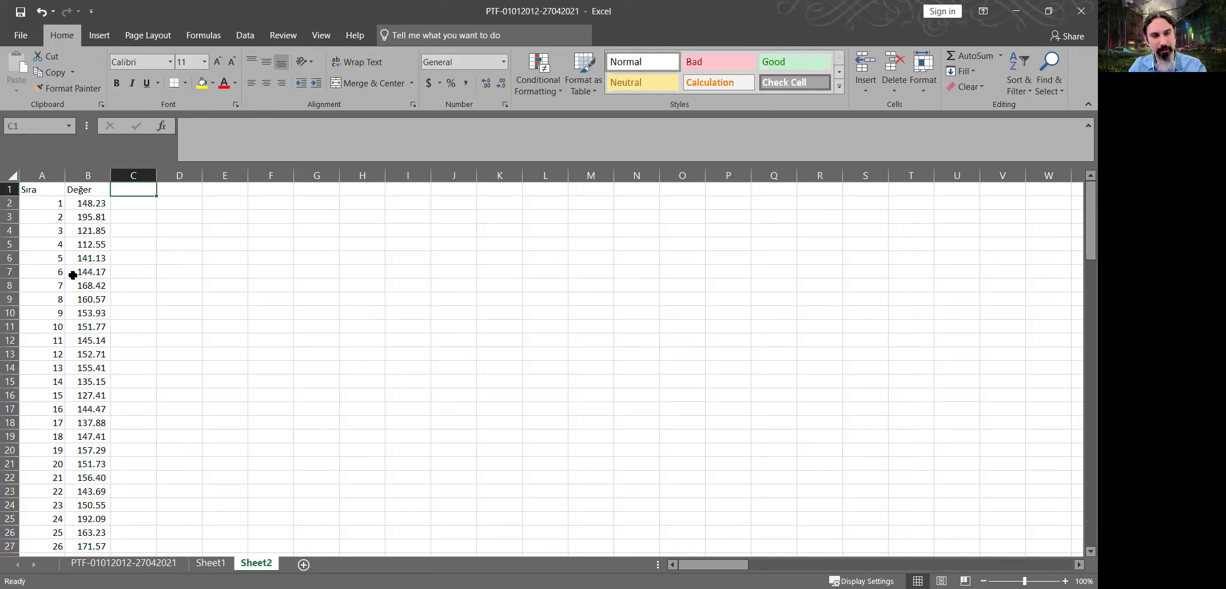
{"action": "type", "text": "AR1"}
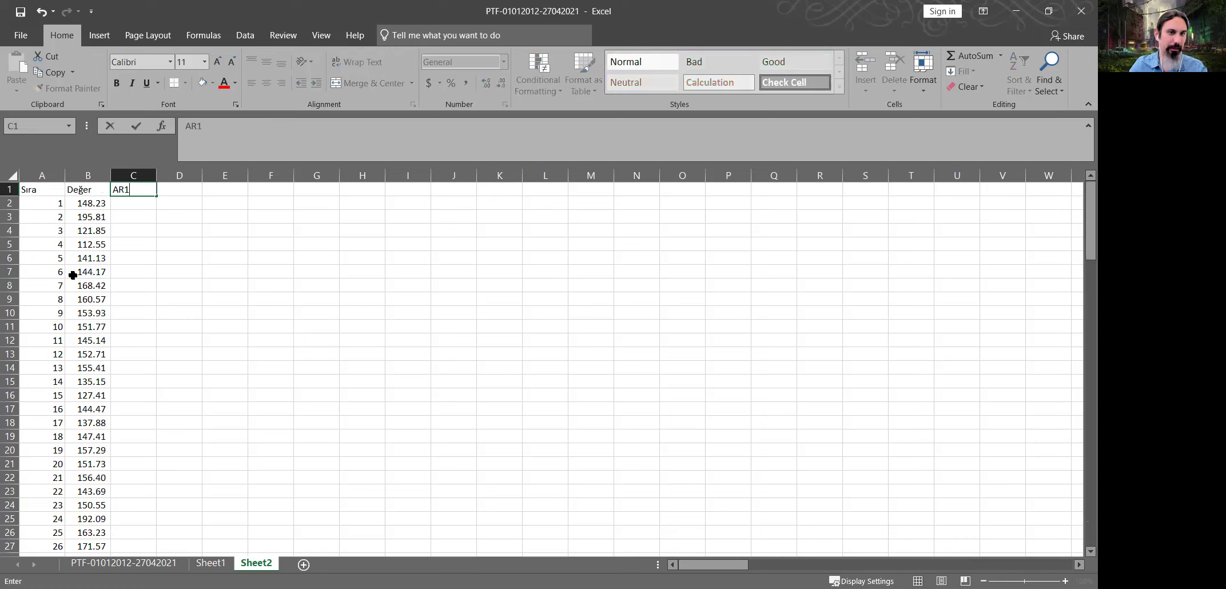
{"action": "key", "text": "Return"}
{"action": "key", "text": "Return"}
{"action": "type", "text": "=B2"}
{"action": "key", "text": "Return"}
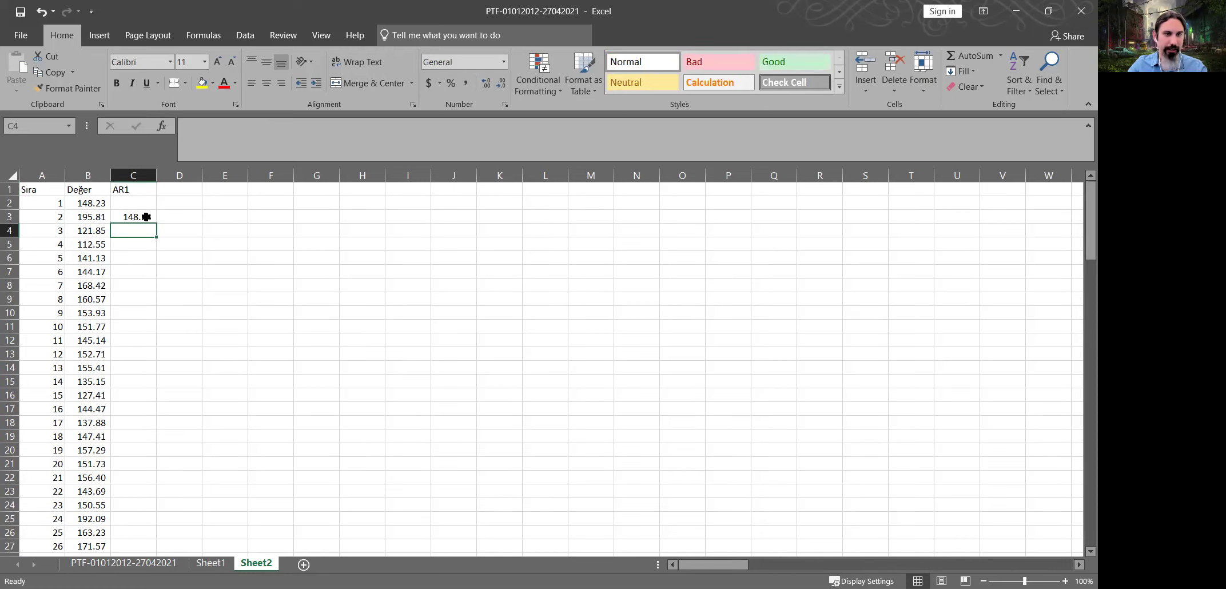
{"action": "left_click", "coordinate": [145, 218]}
{"action": "double_click", "coordinate": [155, 223]}
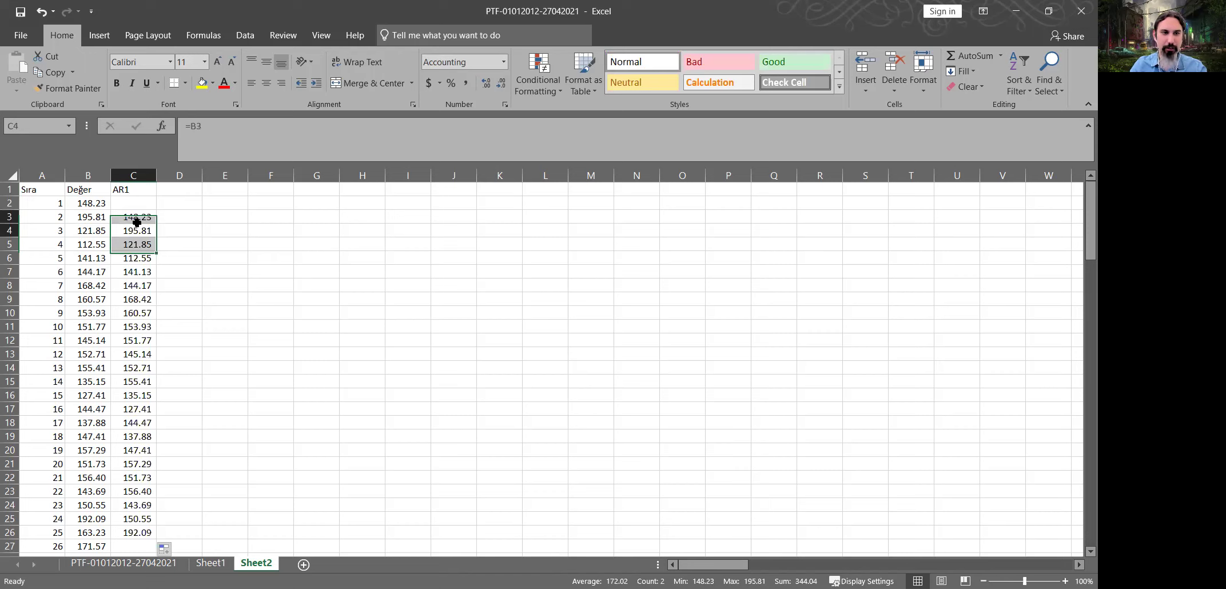
{"action": "key", "text": "ctrl+Down"}
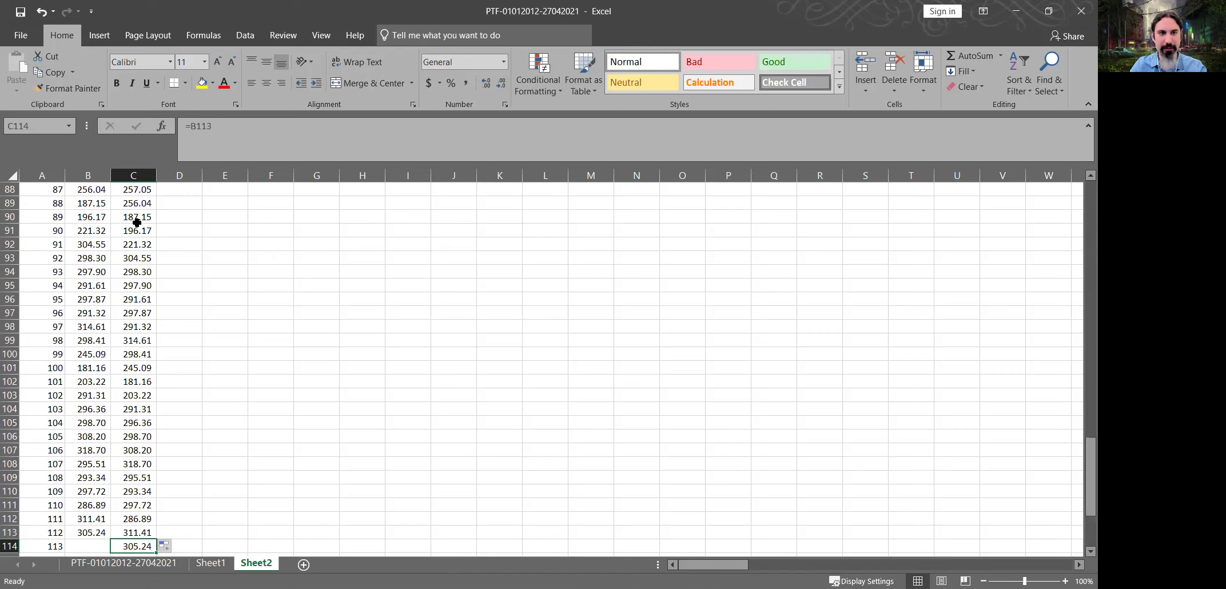
- Enter the two-month lag formula =B2 in D4
{"action": "key", "text": "ctrl+Up"}
{"action": "key", "text": "Up"}
{"action": "key", "text": "Right"}
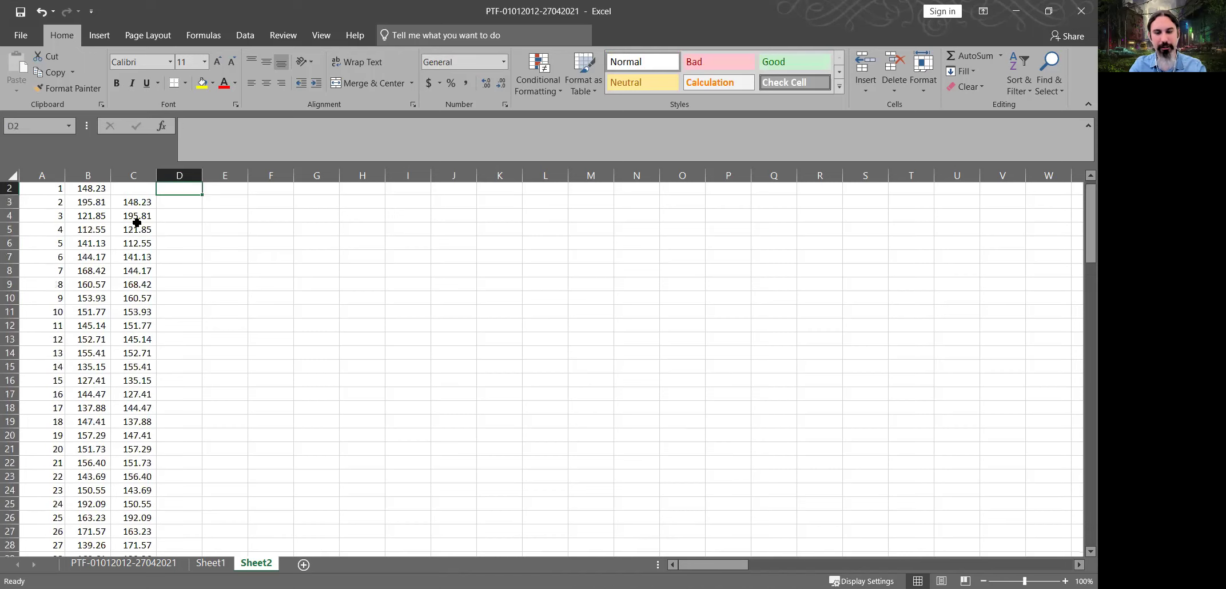
{"action": "key", "text": "Down"}
{"action": "key", "text": "Down"}
{"action": "type", "text": "="}
{"action": "key", "text": "Up"}
{"action": "key", "text": "Up"}
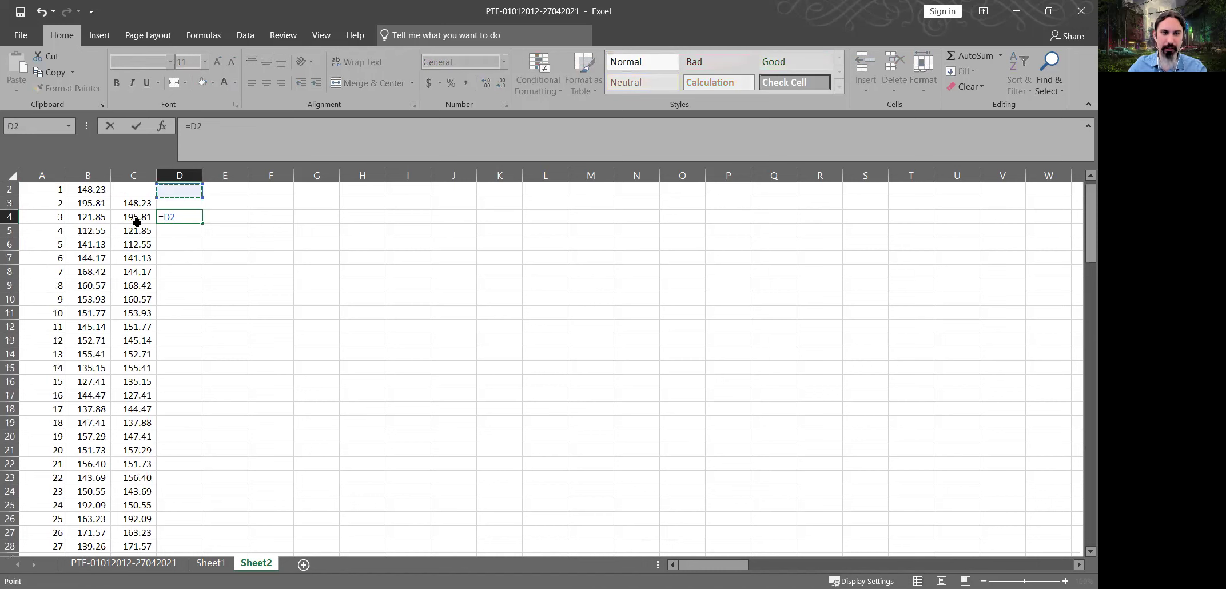
{"action": "key", "text": "Left"}
{"action": "key", "text": "Left"}
{"action": "key", "text": "ctrl+Return"}
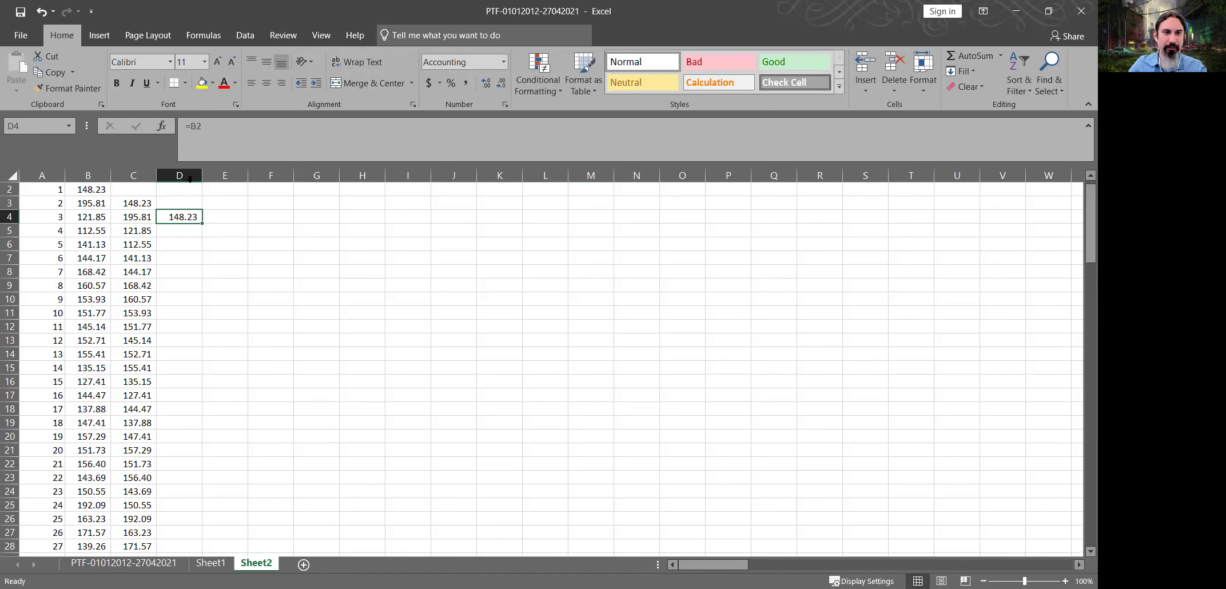
- Fill the D4 formula down column D and title the column AR2 in D1
{"action": "double_click", "coordinate": [202, 223]}
{"action": "scroll", "coordinate": [185, 189], "scroll_direction": "up", "scroll_amount": 1}
{"action": "left_click", "coordinate": [186, 189]}
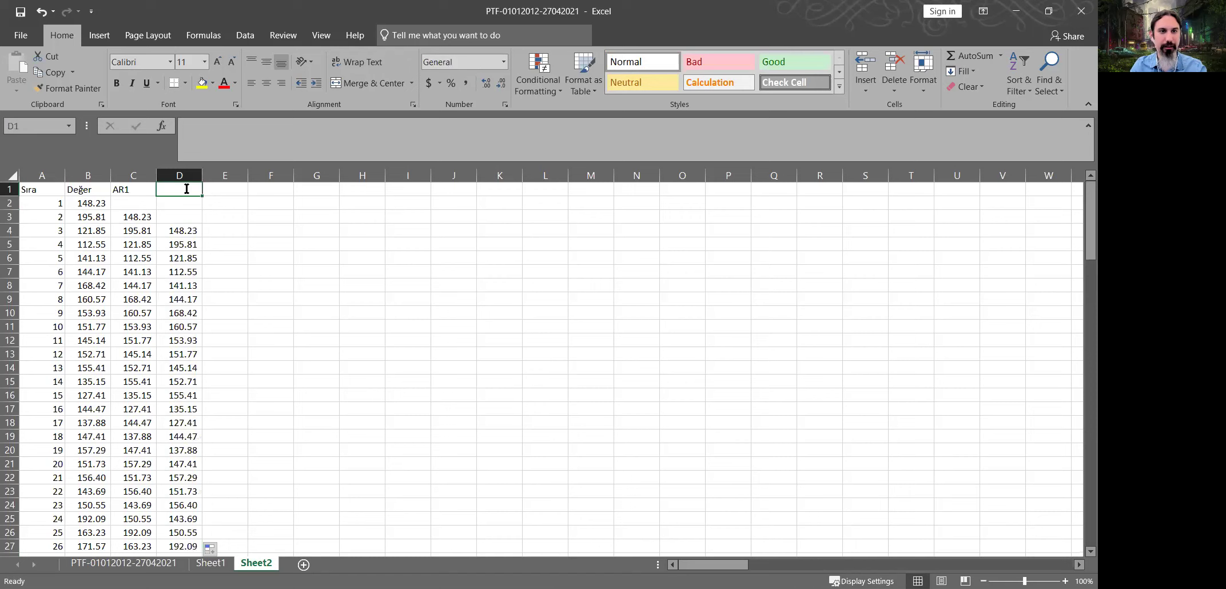
{"action": "type", "text": "AR2"}
{"action": "key", "text": "Return"}
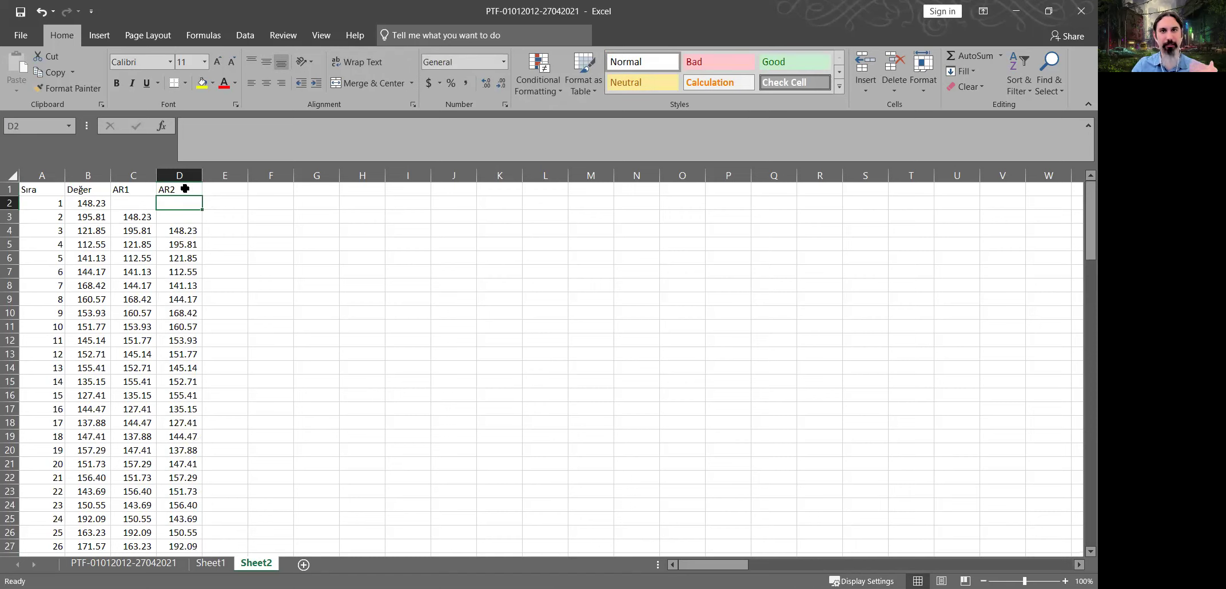
- Add the column header AR12 in cell E1
{"action": "key", "text": "Up"}
{"action": "key", "text": "Right"}
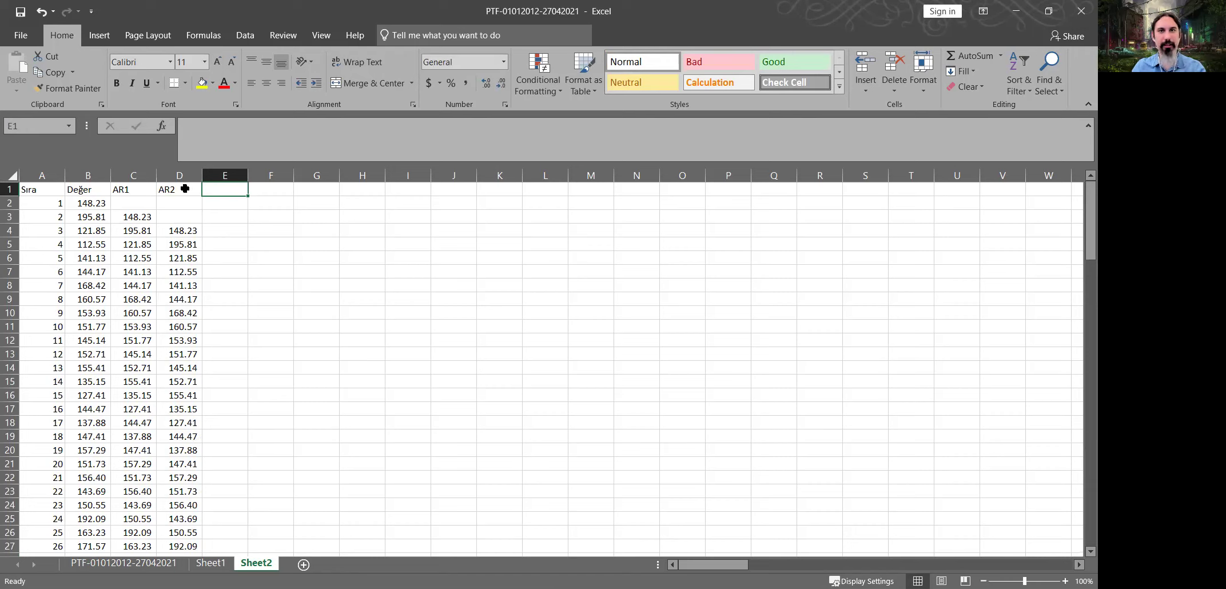
{"action": "type", "text": "AR12"}
{"action": "key", "text": "Return"}
- Enter the formula =B2 in E14 as the first AR12 lag value
{"action": "key", "text": "Down"}
{"action": "key", "text": "Down"}
{"action": "key", "text": "Down"}
{"action": "key", "text": "Down"}
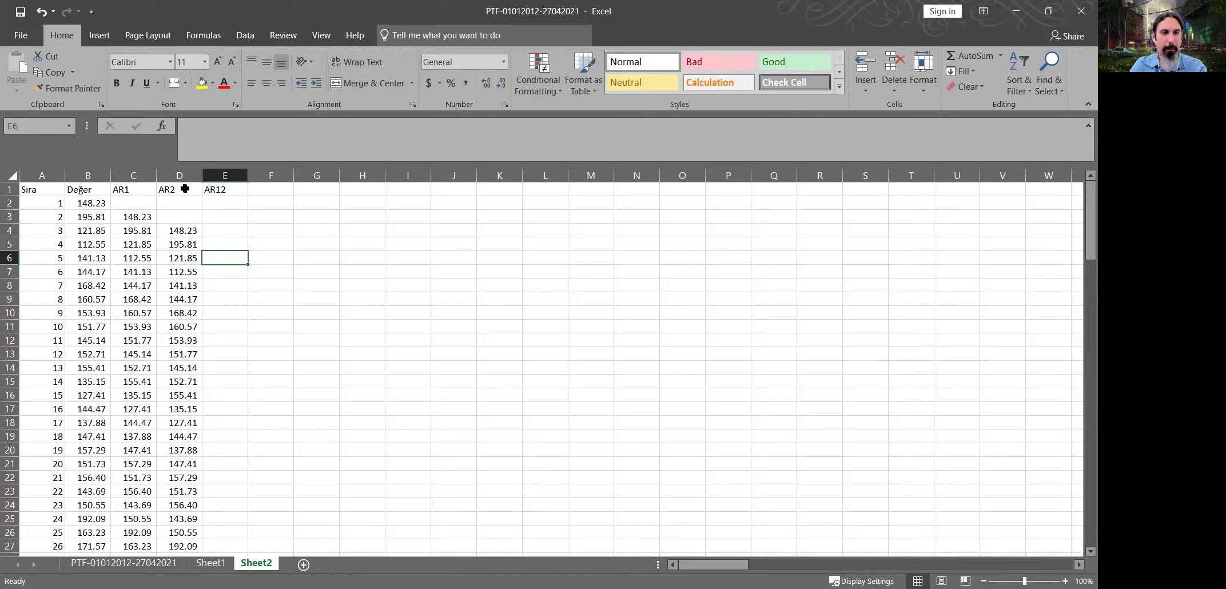
{"action": "key", "text": "Down"}
{"action": "key", "text": "Down"}
{"action": "key", "text": "Down"}
{"action": "key", "text": "Down"}
{"action": "key", "text": "Down"}
{"action": "key", "text": "Down"}
{"action": "key", "text": "Down"}
{"action": "key", "text": "Down"}
{"action": "type", "text": "="}
{"action": "key", "text": "ctrl+Home"}
{"action": "key", "text": "Right"}
{"action": "key", "text": "Down"}
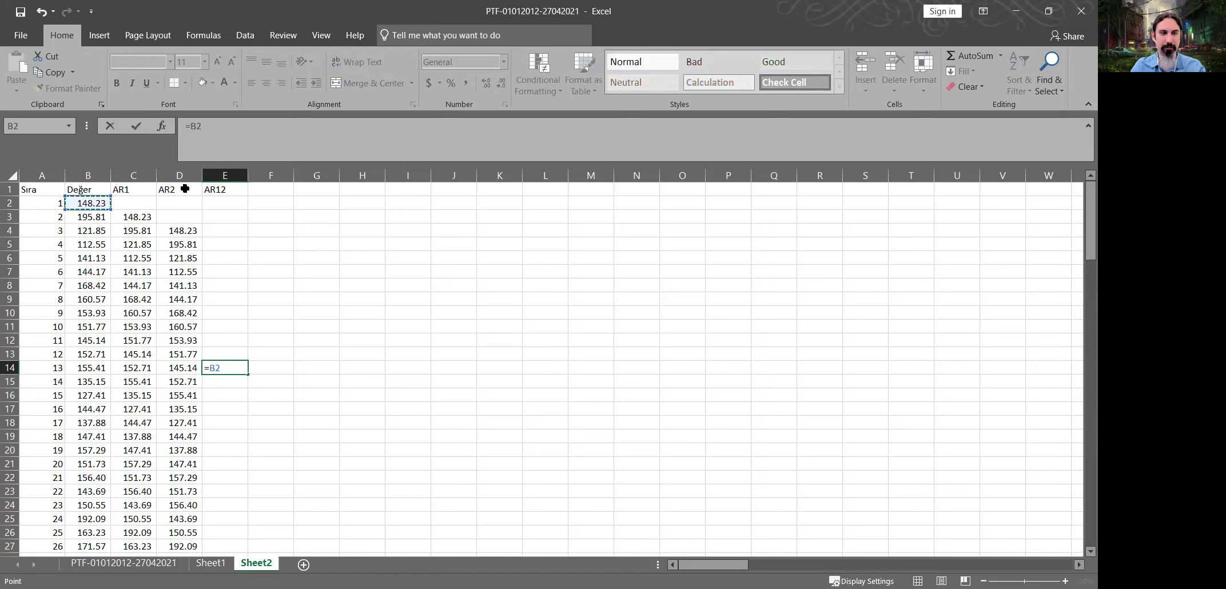
{"action": "key", "text": "ctrl+Return"}
- Fill the AR12 formula in E14 down to the end of the data rows
{"action": "key", "text": "Home"}
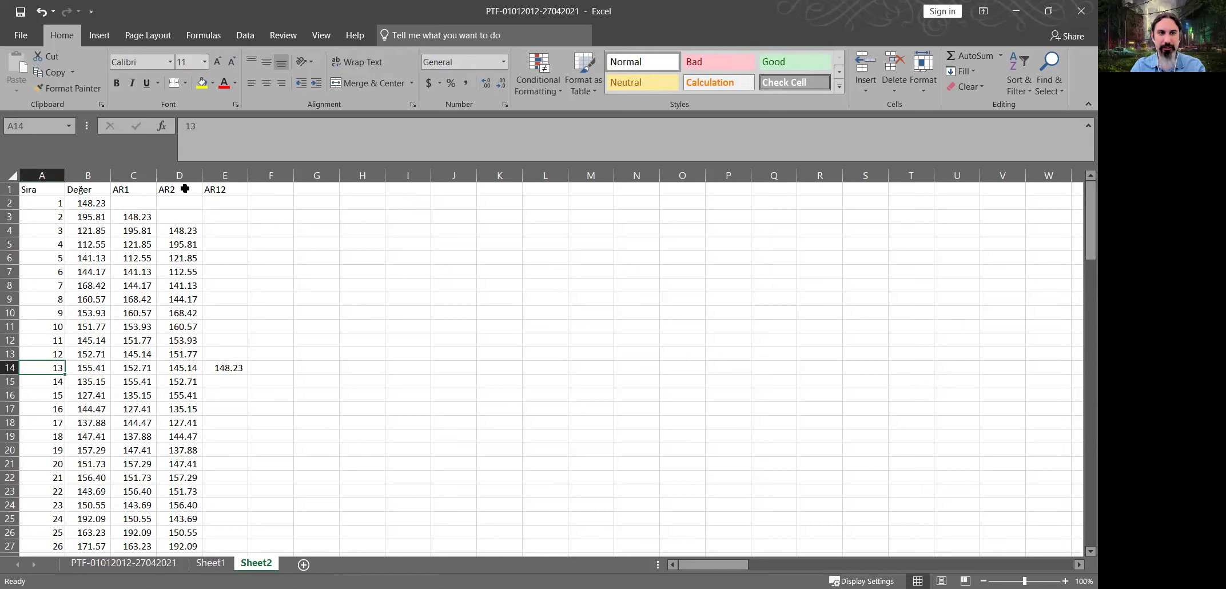
{"action": "key", "text": "Right"}
{"action": "key", "text": "ctrl+Up"}
{"action": "key", "text": "Down"}
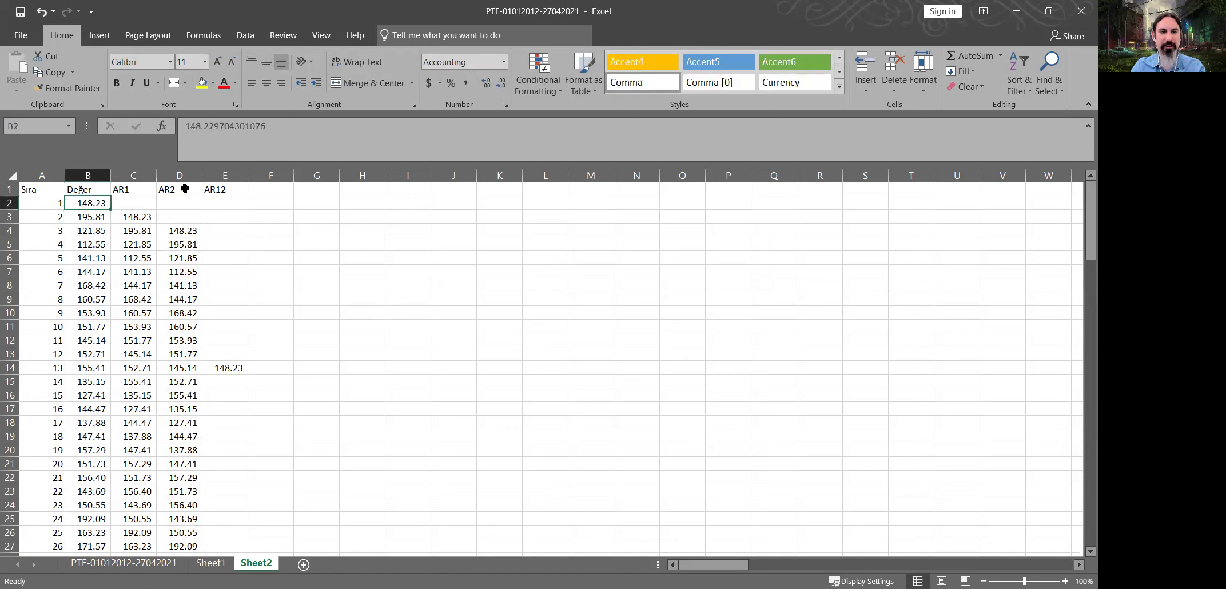
{"action": "key", "text": "Right"}
{"action": "key", "text": "Right"}
{"action": "key", "text": "Right"}
{"action": "key", "text": "ctrl+Down"}
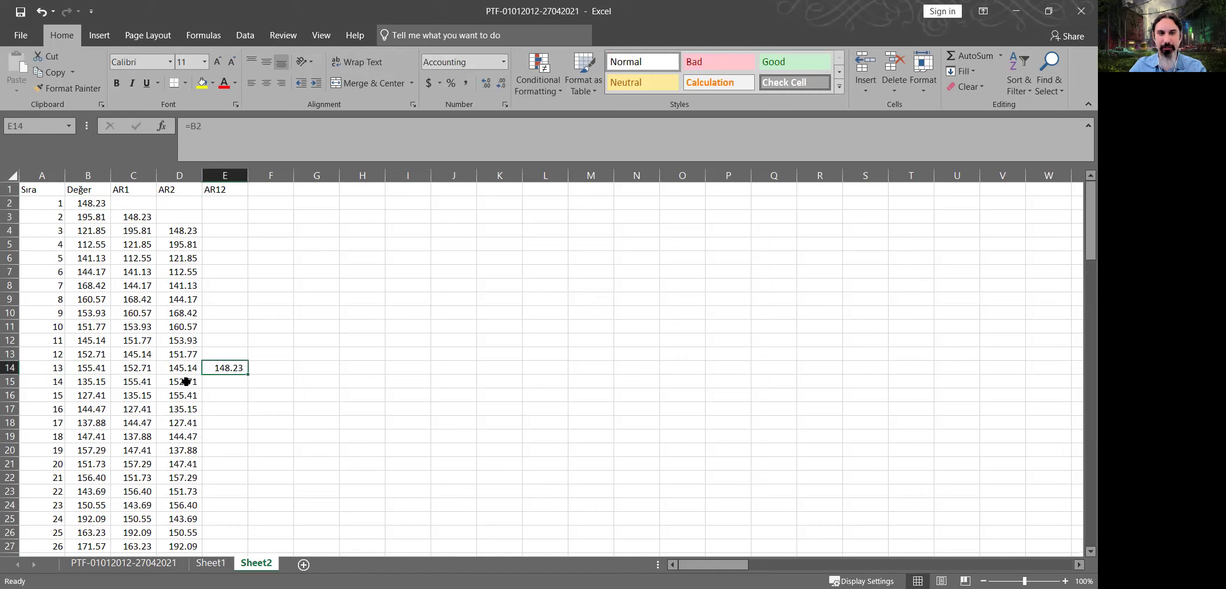
{"action": "double_click", "coordinate": [248, 374]}
{"action": "left_click_drag", "start_coordinate": [132, 368], "coordinate": [182, 370]}
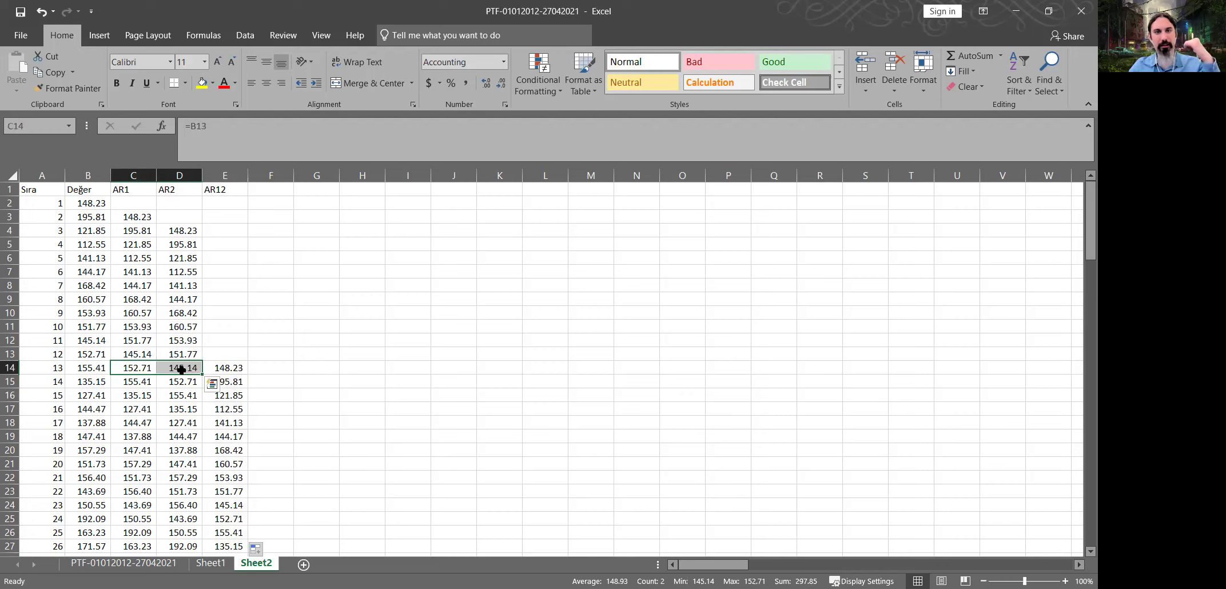
{"action": "left_click", "coordinate": [230, 369]}
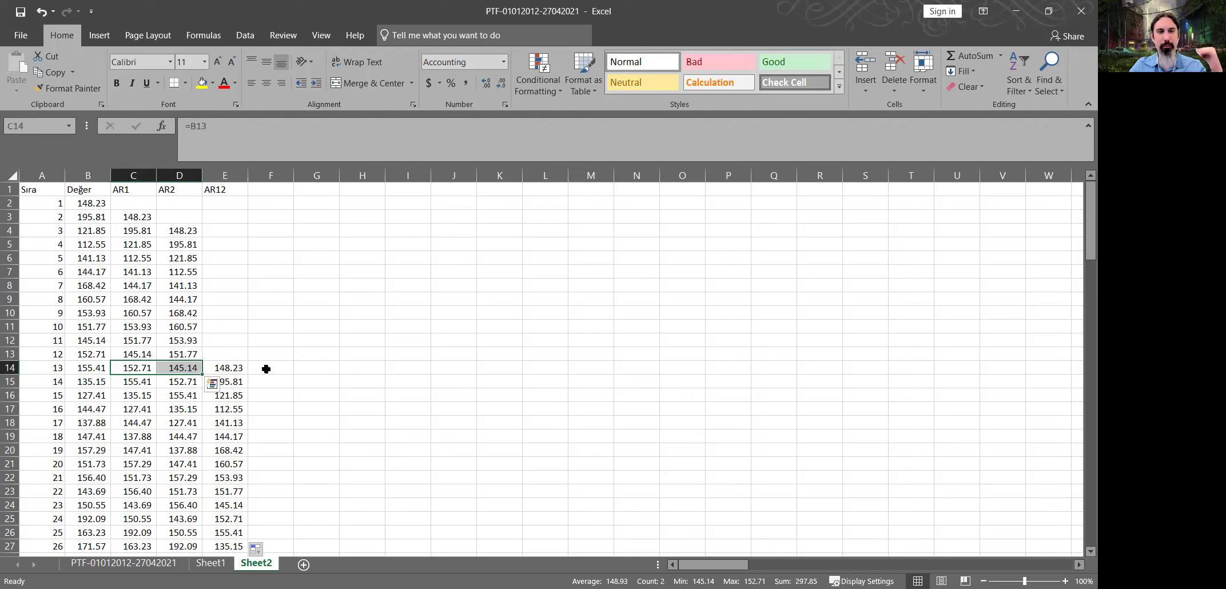
- Add the column headers AR13 in F1 and AR14 in G1
{"action": "left_click", "coordinate": [275, 190]}
{"action": "type", "text": "AR1"}
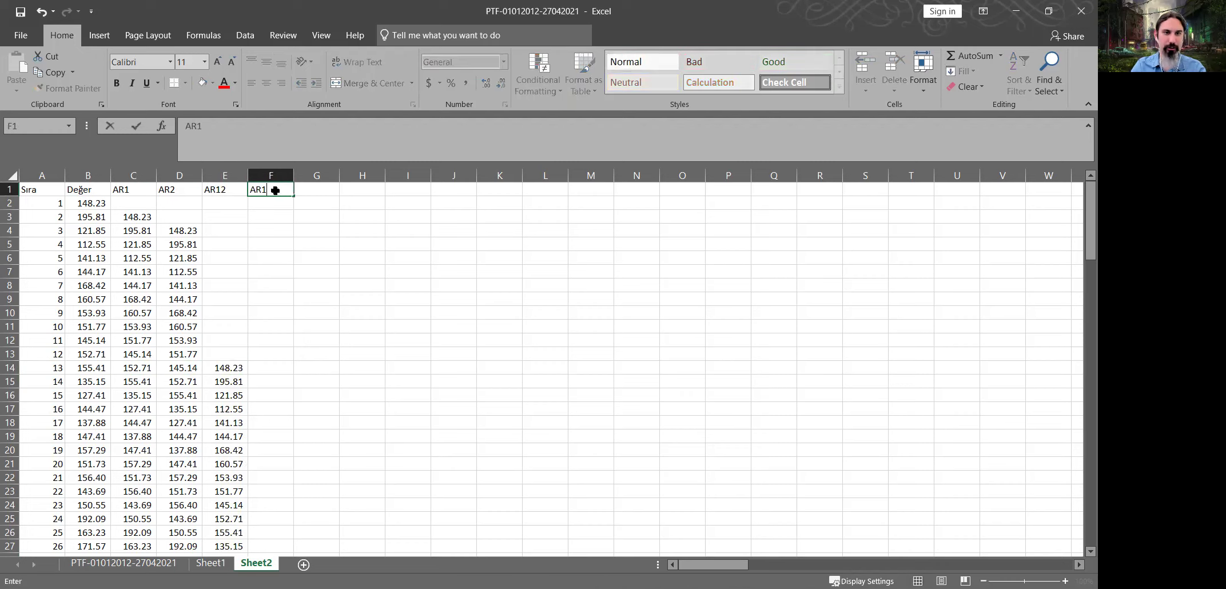
{"action": "type", "text": "3"}
{"action": "key", "text": "Return"}
{"action": "key", "text": "Up"}
{"action": "key", "text": "Right"}
{"action": "type", "text": "A"}
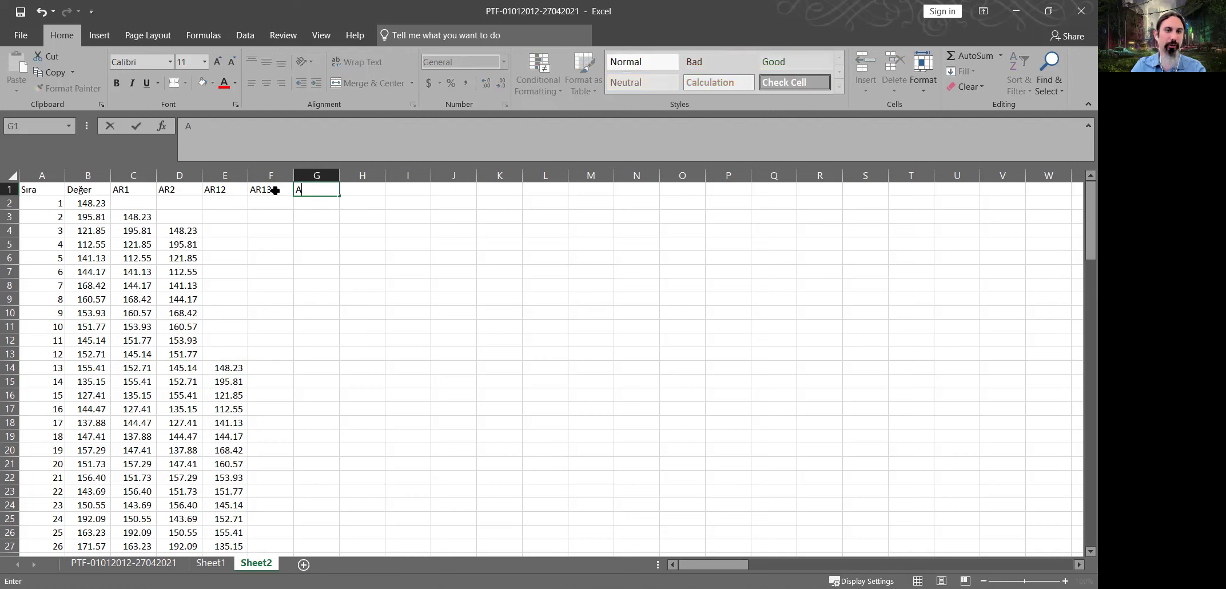
{"action": "type", "text": "R14"}
{"action": "key", "text": "Return"}
- Enter the formula =B2 in F15 as the first AR13 lag value
{"action": "key", "text": "Left"}
{"action": "key", "text": "Left"}
{"action": "key", "text": "ctrl+Down"}
{"action": "key", "text": "Down"}
{"action": "key", "text": "Right"}
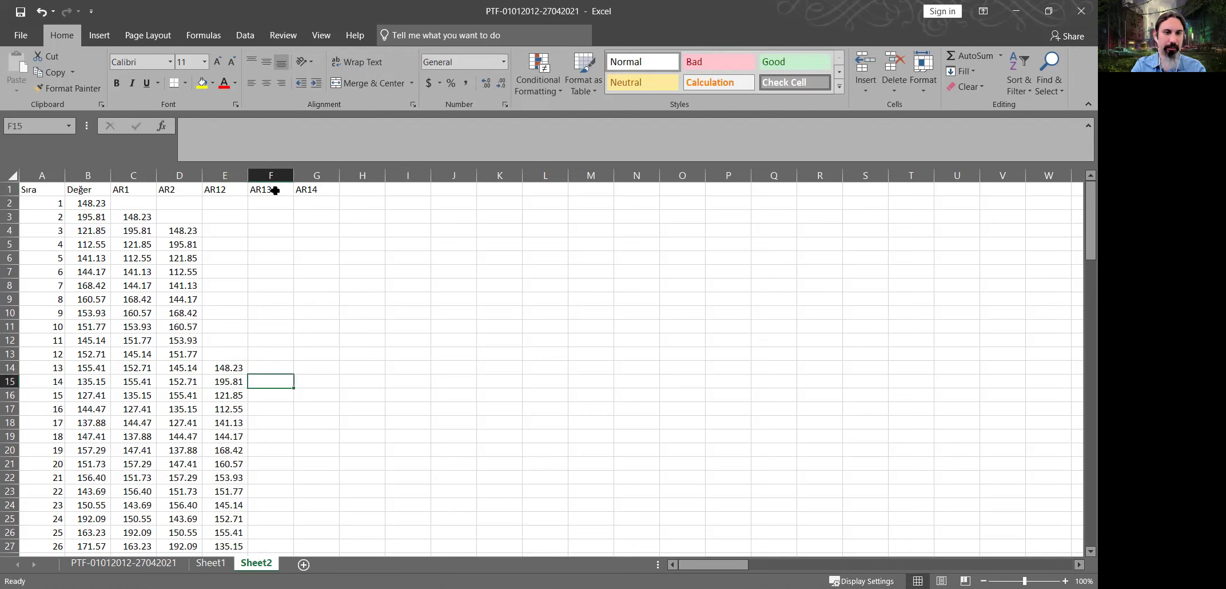
{"action": "type", "text": "?"}
{"action": "key", "text": "BackSpace"}
{"action": "type", "text": "="}
{"action": "key", "text": "Left"}
{"action": "key", "text": "Left"}
{"action": "key", "text": "Left"}
{"action": "key", "text": "Left"}
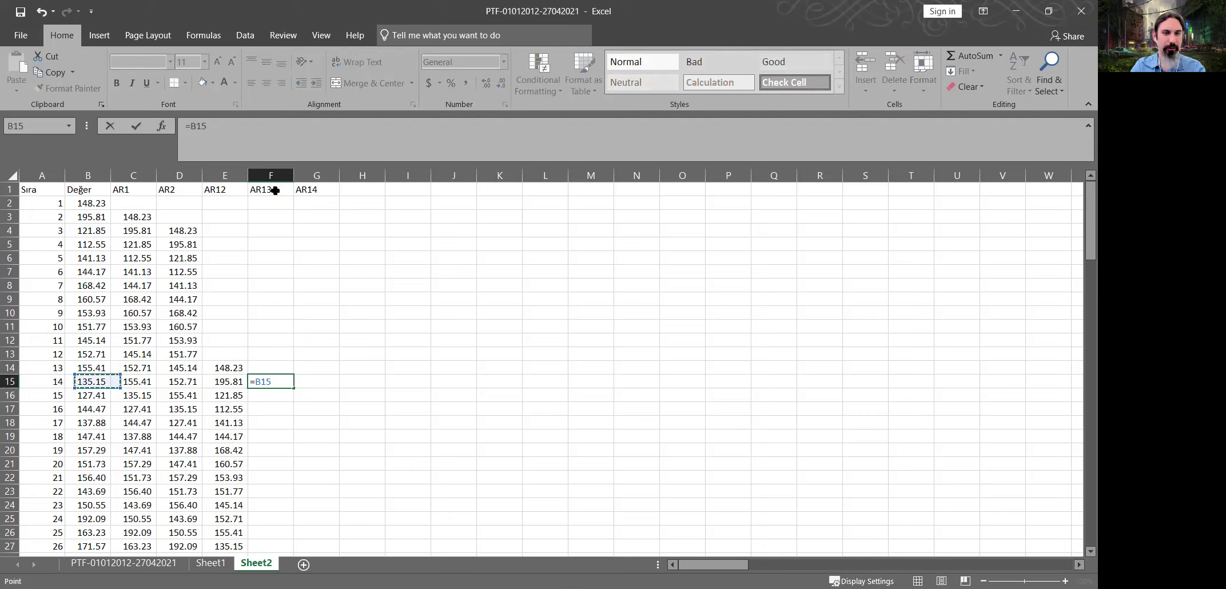
{"action": "key", "text": "Return"}
- Enter the formula =B2 in G16 as the first AR14 lag value
{"action": "key", "text": "Right"}
{"action": "type", "text": "="}
{"action": "key", "text": "Up"}
{"action": "key", "text": "Left"}
{"action": "key", "text": "Left"}
{"action": "key", "text": "Left"}
{"action": "key", "text": "Left"}
{"action": "key", "text": "Left"}
{"action": "key", "text": "ctrl+Up"}
{"action": "key", "text": "Down"}
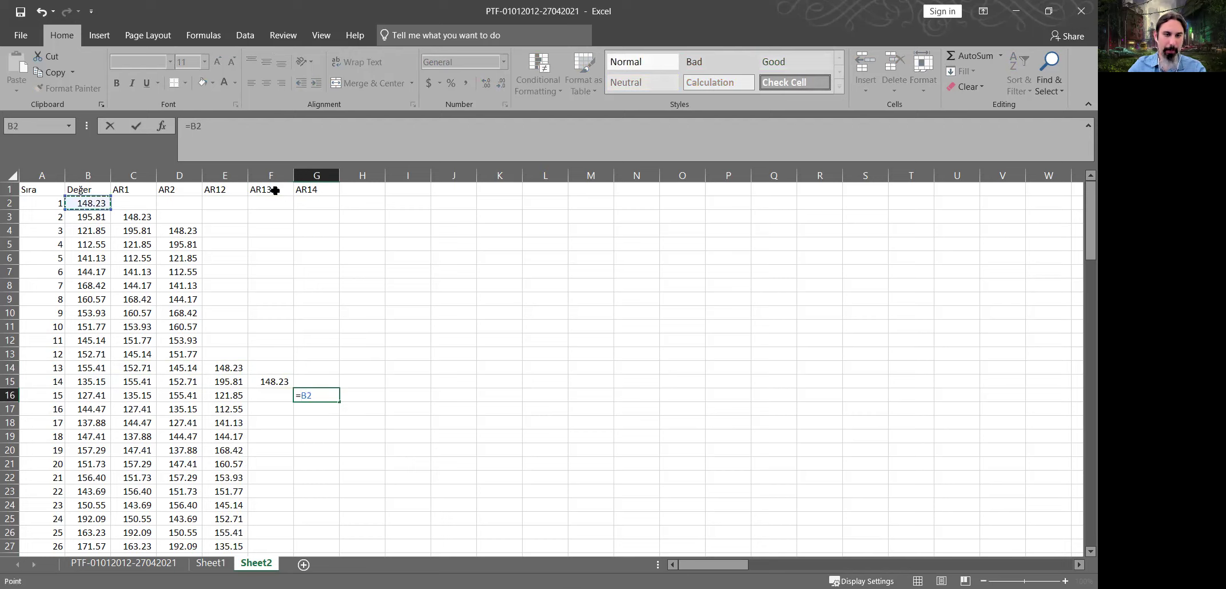
{"action": "key", "text": "shift+Tab"}
- Fill the AR13 formula from F15 and the AR14 formula from G16 down to the end of the data
{"action": "key", "text": "Up"}
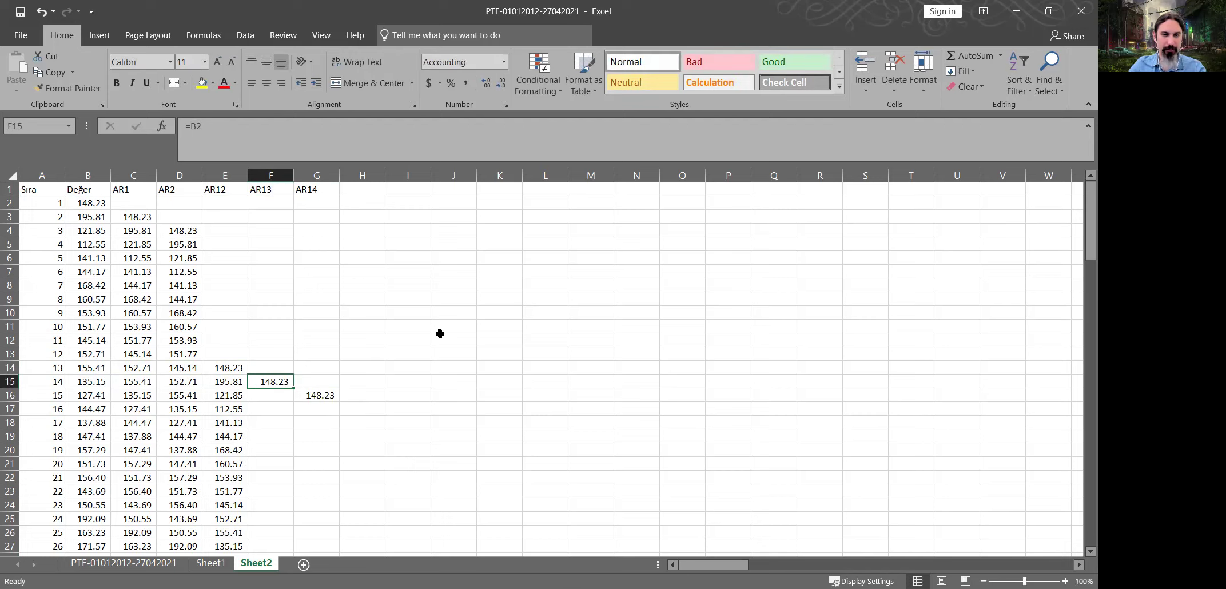
{"action": "left_click", "coordinate": [338, 400], "text": "shift"}
{"action": "double_click", "coordinate": [339, 402]}
{"action": "left_click", "coordinate": [272, 412]}
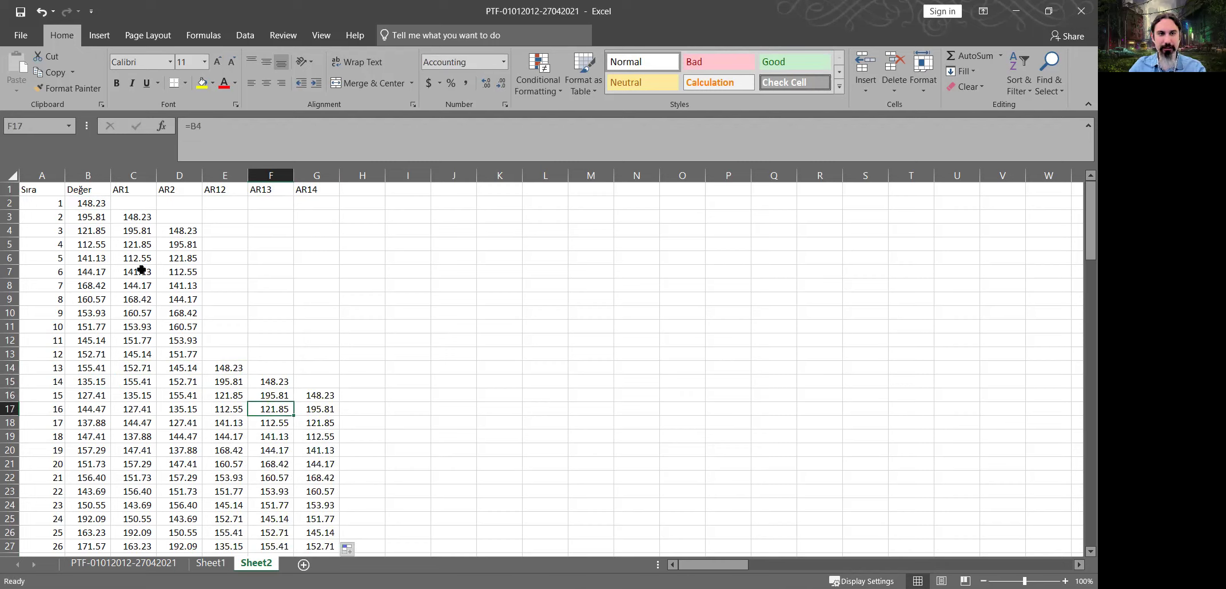
{"action": "key", "text": "Left"}
{"action": "key", "text": "Up"}
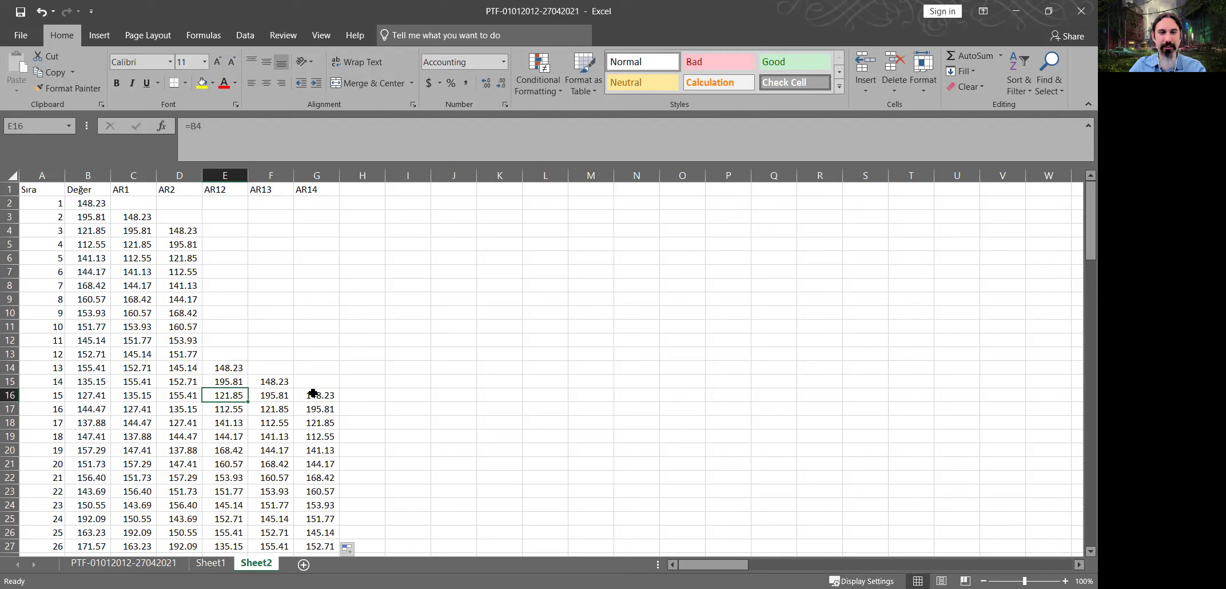
- Convert the lag formulas in C3:G114 to fixed values by copying them and pasting only values in place
{"action": "scroll", "coordinate": [313, 393], "scroll_direction": "down", "scroll_amount": 19}
{"action": "scroll", "coordinate": [236, 316], "scroll_direction": "down", "scroll_amount": 18}
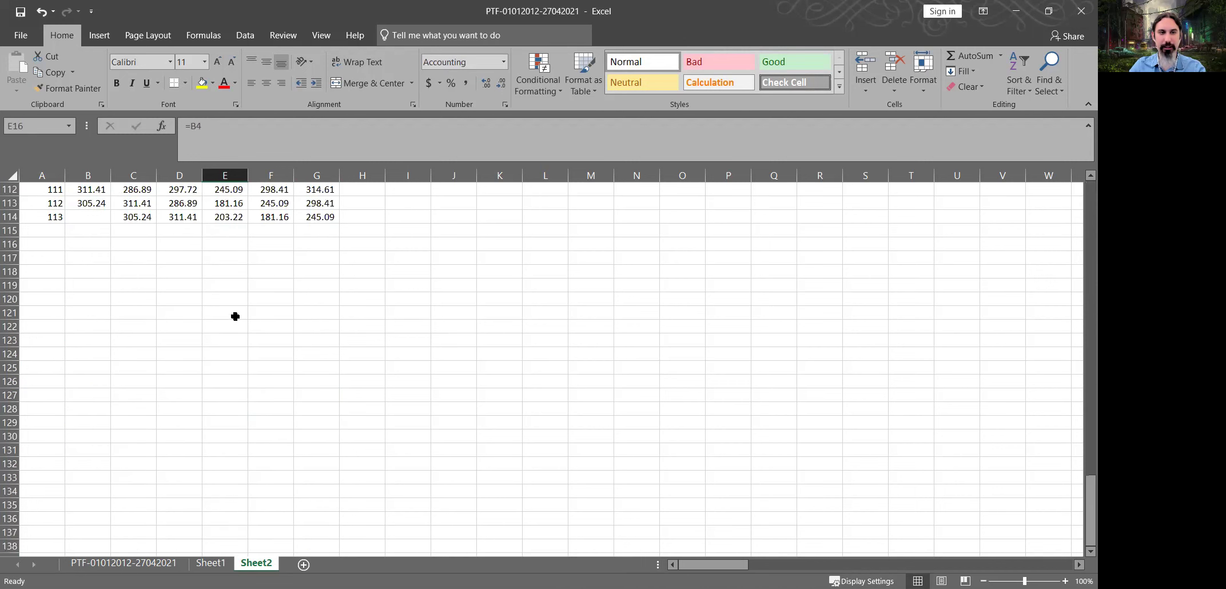
{"action": "scroll", "coordinate": [133, 338], "scroll_direction": "up", "scroll_amount": 3}
{"action": "left_click", "coordinate": [133, 338]}
{"action": "key", "text": "ctrl+shift+Right"}
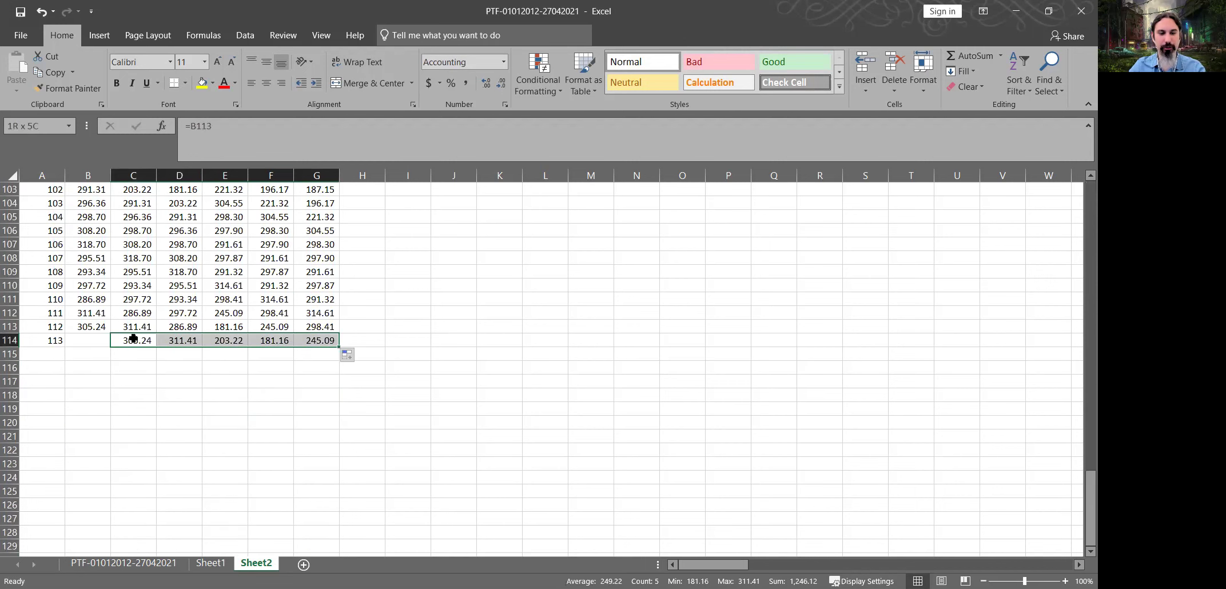
{"action": "key", "text": "ctrl+shift+Up"}
{"action": "key", "text": "ctrl+c"}
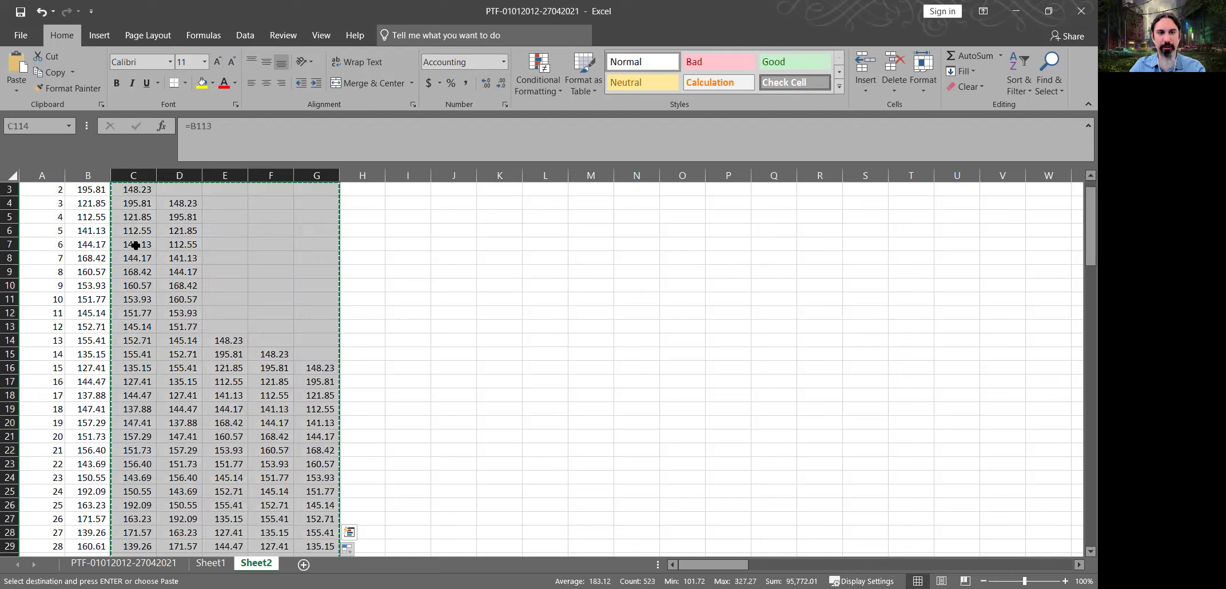
{"action": "left_click", "coordinate": [242, 284]}
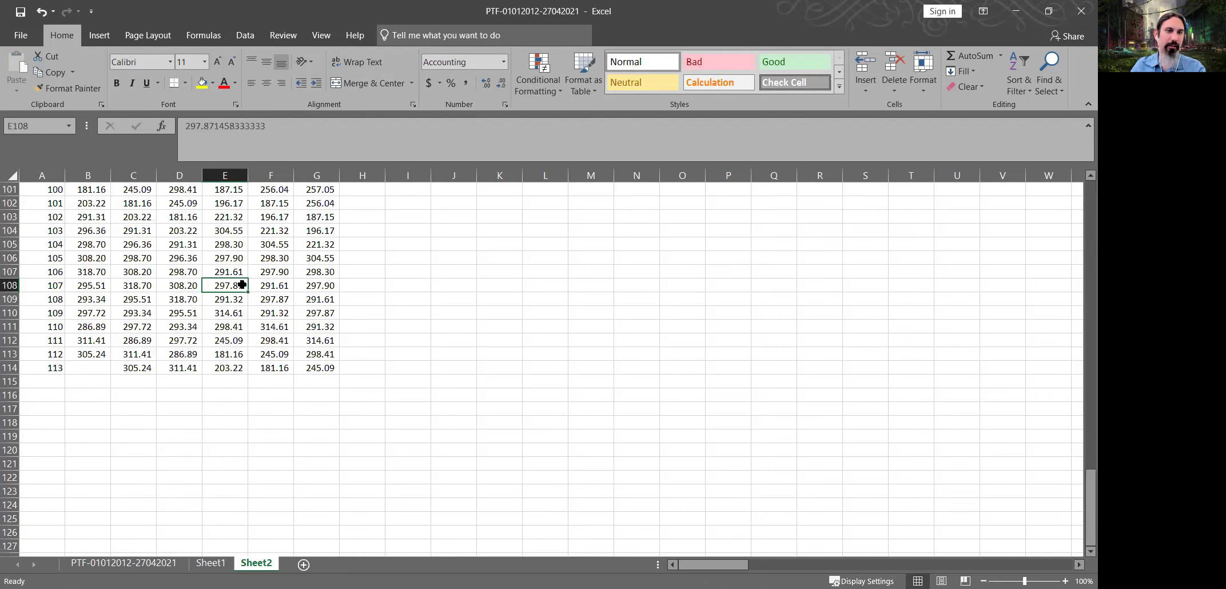
- Examine the first and last rows of the AR1 to AR14 lag columns against the Sıra and Değer columns
{"action": "key", "text": "ctrl+Up"}
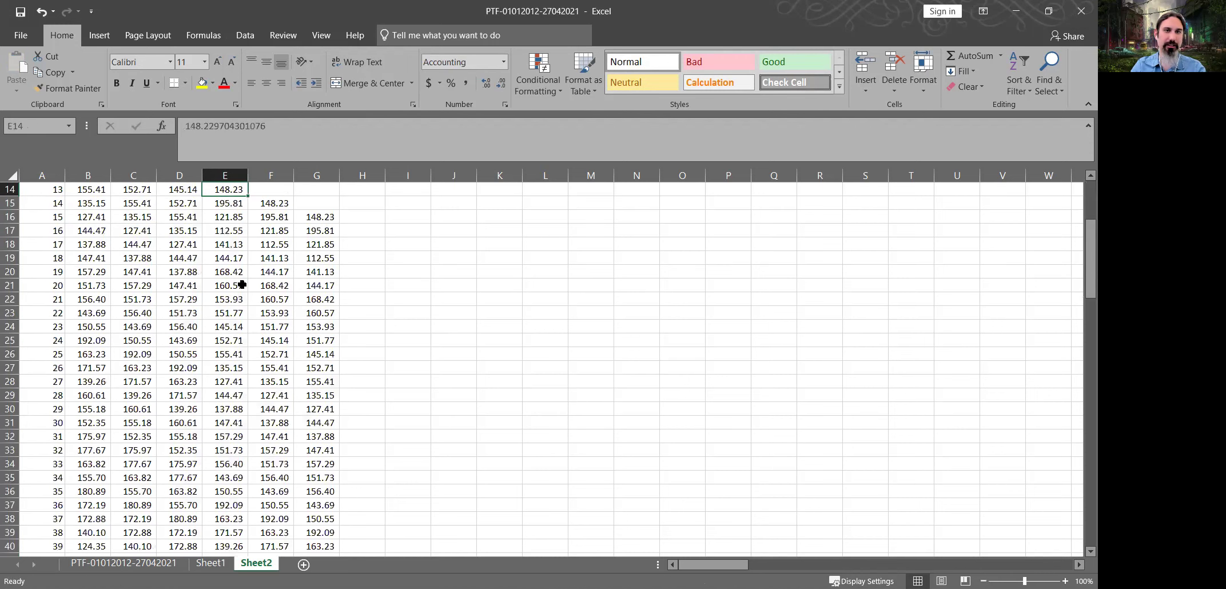
{"action": "key", "text": "ctrl+Up"}
{"action": "key", "text": "Down"}
{"action": "key", "text": "Up"}
{"action": "key", "text": "ctrl+Right"}
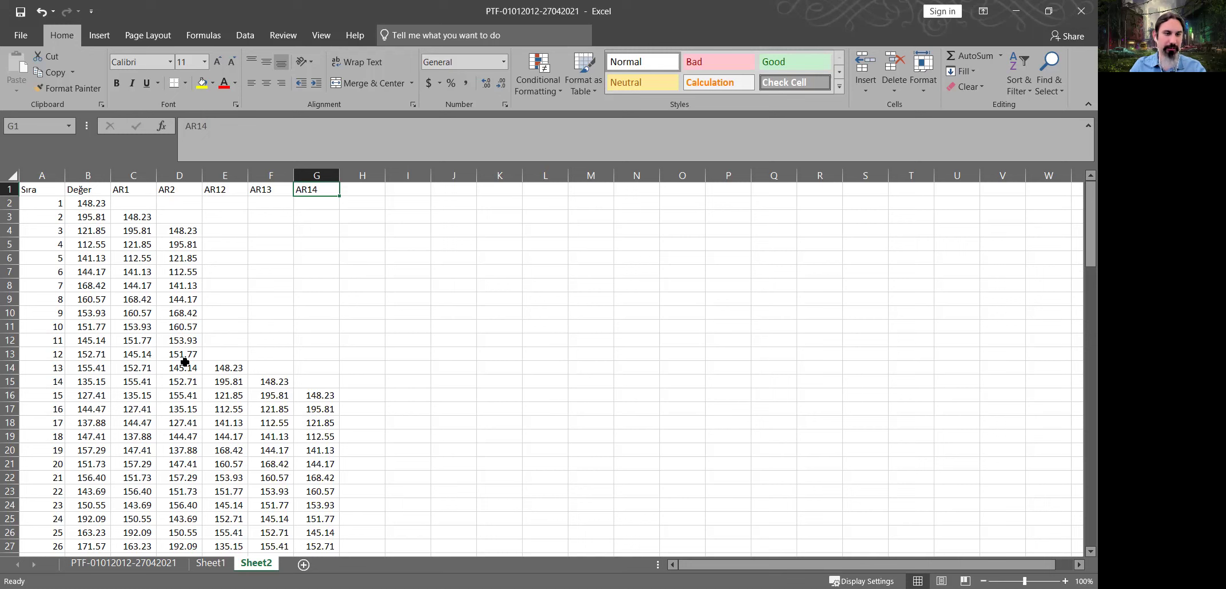
{"action": "scroll", "coordinate": [180, 354], "scroll_direction": "down", "scroll_amount": 19}
{"action": "scroll", "coordinate": [170, 397], "scroll_direction": "down", "scroll_amount": 16}
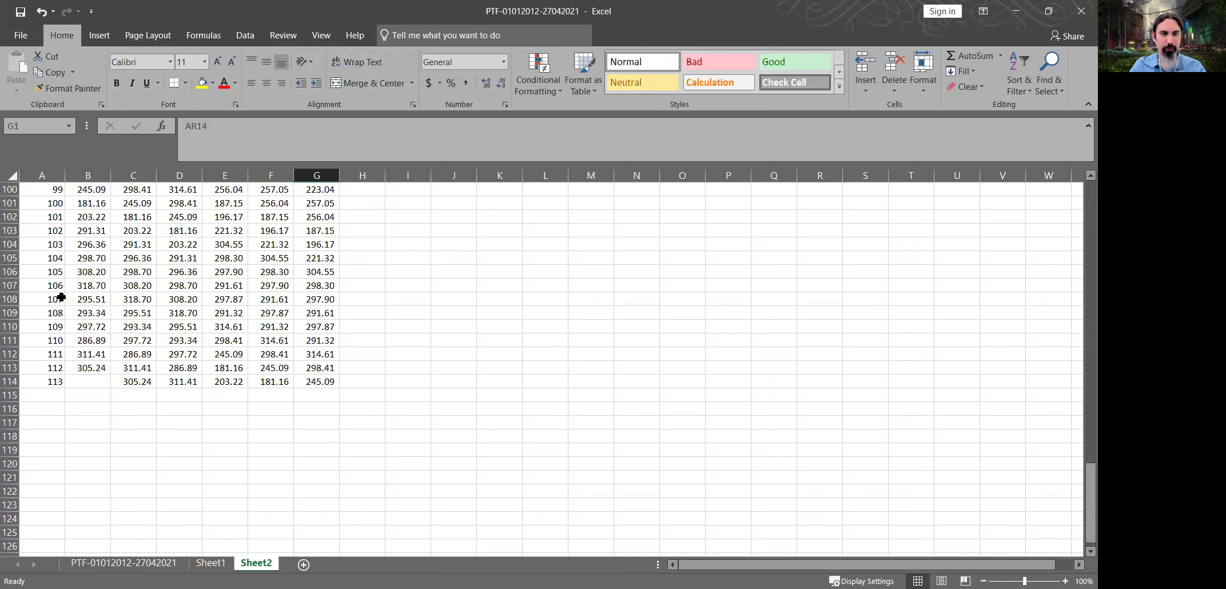
{"action": "key", "text": "ctrl+Left"}
{"action": "key", "text": "ctrl+Down"}
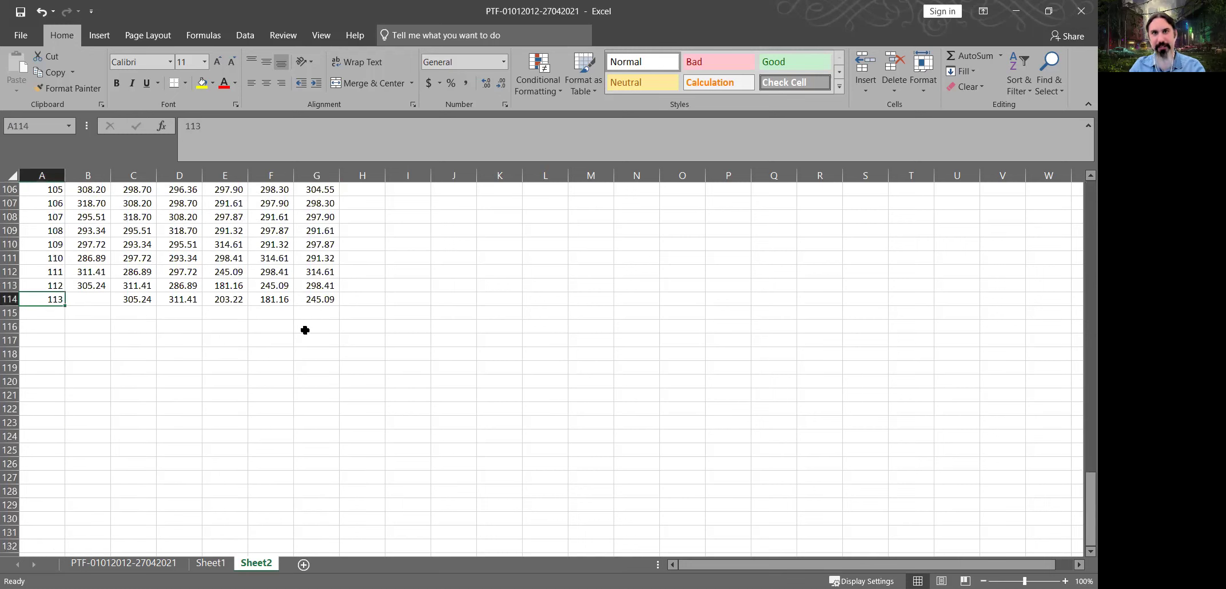
{"action": "left_click", "coordinate": [287, 281]}
{"action": "key", "text": "ctrl+Up"}
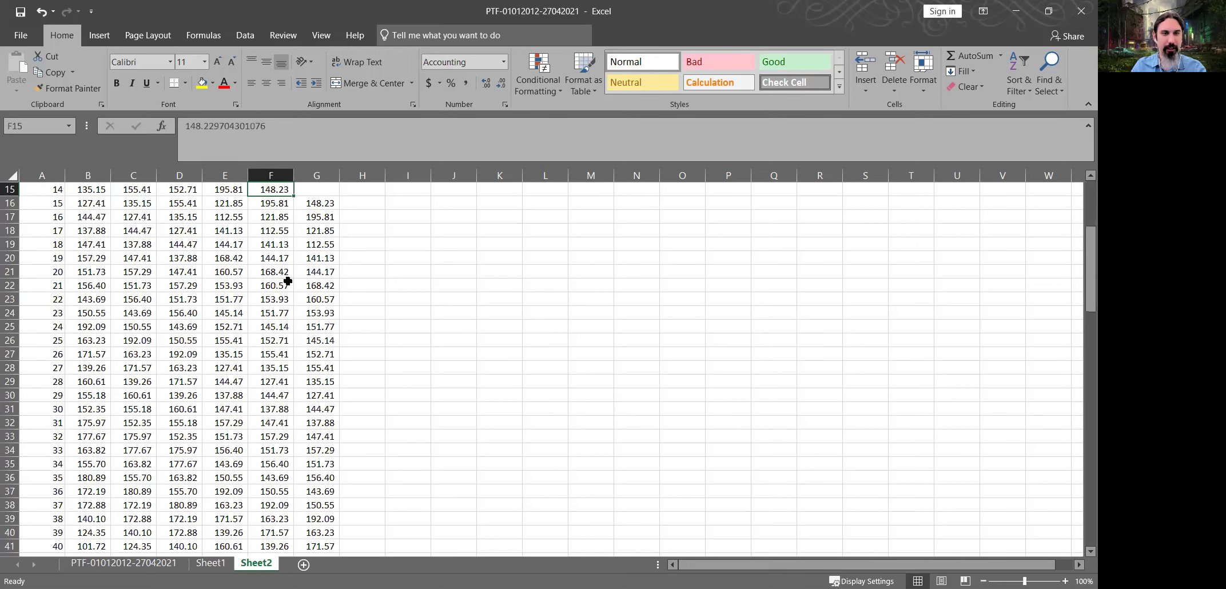
{"action": "key", "text": "ctrl+Up"}
{"action": "key", "text": "Down"}
{"action": "key", "text": "Down"}
{"action": "key", "text": "Down"}
{"action": "key", "text": "Down"}
{"action": "key", "text": "Down"}
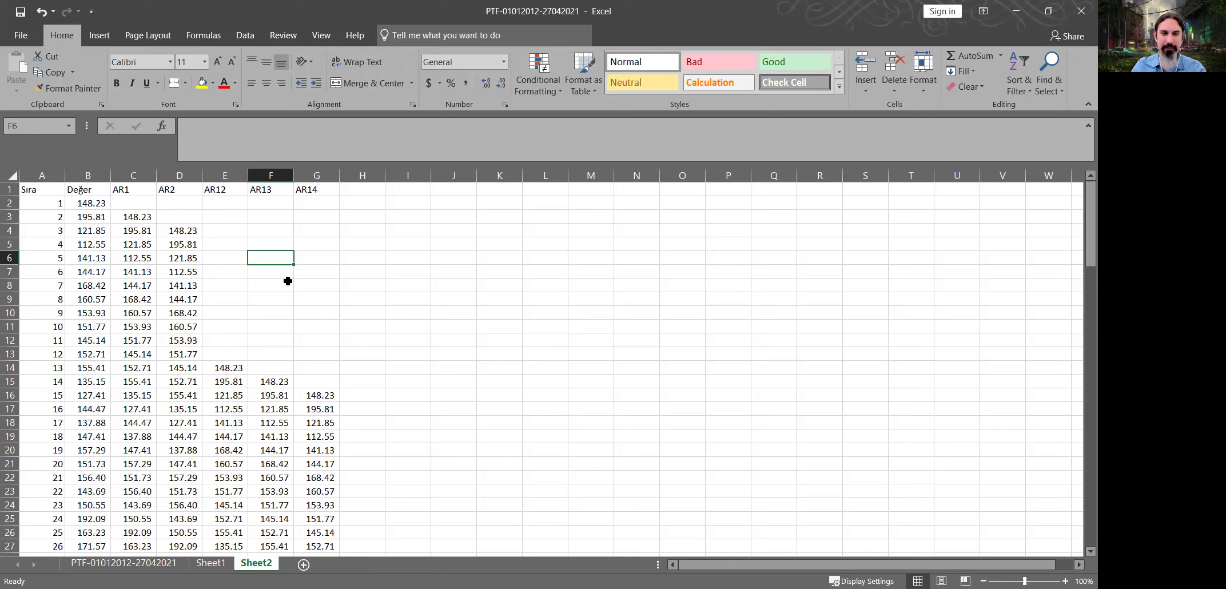
{"action": "key", "text": "Right"}
{"action": "key", "text": "ctrl+Down"}
{"action": "key", "text": "Up"}
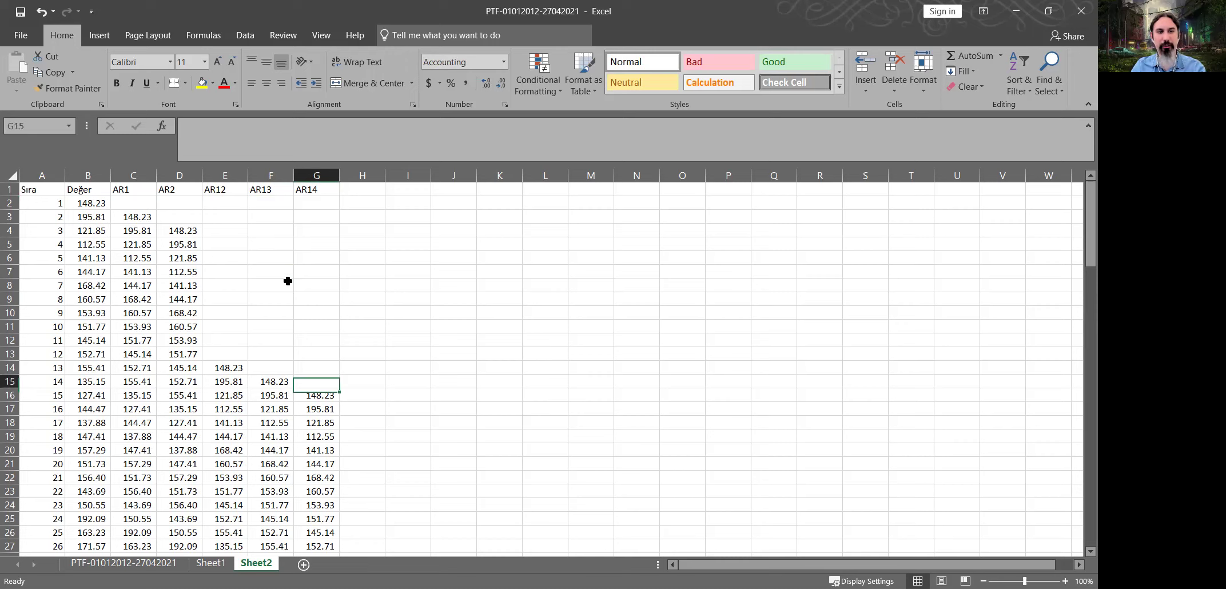
- Copy the headers AR1, AR2, AR12, AR13 and AR14 from C1:G1 to K1:O1
{"action": "key", "text": "ctrl+Up"}
{"action": "key", "text": "Left"}
{"action": "key", "text": "Left"}
{"action": "key", "text": "Left"}
{"action": "key", "text": "Left"}
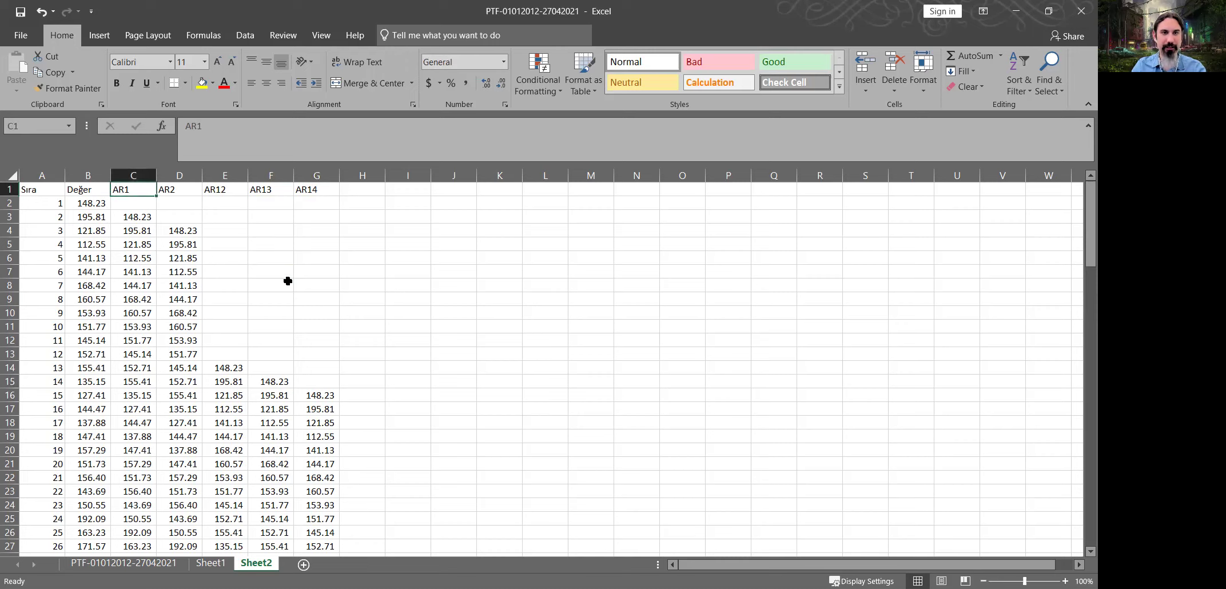
{"action": "key", "text": "ctrl+shift+Right"}
{"action": "key", "text": "ctrl+c"}
{"action": "key", "text": "Right"}
{"action": "key", "text": "Right"}
{"action": "key", "text": "Right"}
{"action": "key", "text": "Right"}
{"action": "key", "text": "Right"}
{"action": "key", "text": "Right"}
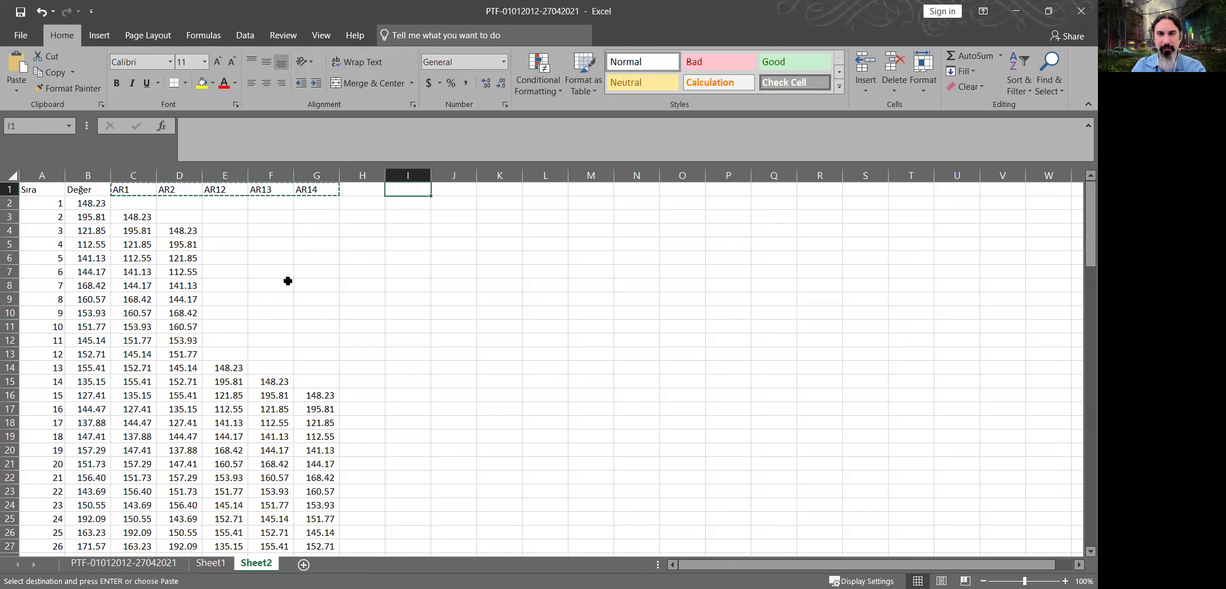
{"action": "key", "text": "Right"}
{"action": "key", "text": "Right"}
{"action": "key", "text": "ctrl+v"}
- Add a header C in P1 after the copied AR headers
{"action": "key", "text": "Right"}
{"action": "key", "text": "Right"}
{"action": "key", "text": "Right"}
{"action": "key", "text": "Right"}
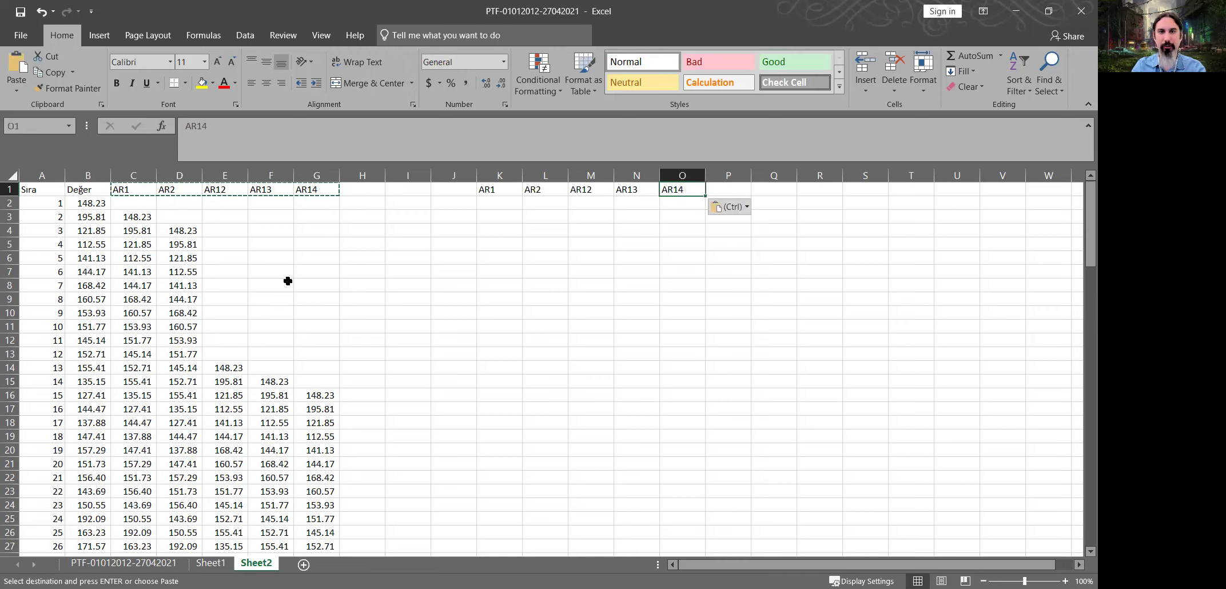
{"action": "key", "text": "Tab"}
{"action": "type", "text": "C"}
{"action": "key", "text": "Return"}
- Enter the starting coefficient 0.1 in K2 and copy it across to P2
{"action": "key", "text": "Left"}
{"action": "key", "text": "Left"}
{"action": "key", "text": "Left"}
{"action": "key", "text": "Left"}
{"action": "type", "text": "0.1"}
{"action": "key", "text": "ctrl+Return"}
{"action": "key", "text": "ctrl+c"}
{"action": "key", "text": "shift+Right"}
{"action": "key", "text": "shift+Right"}
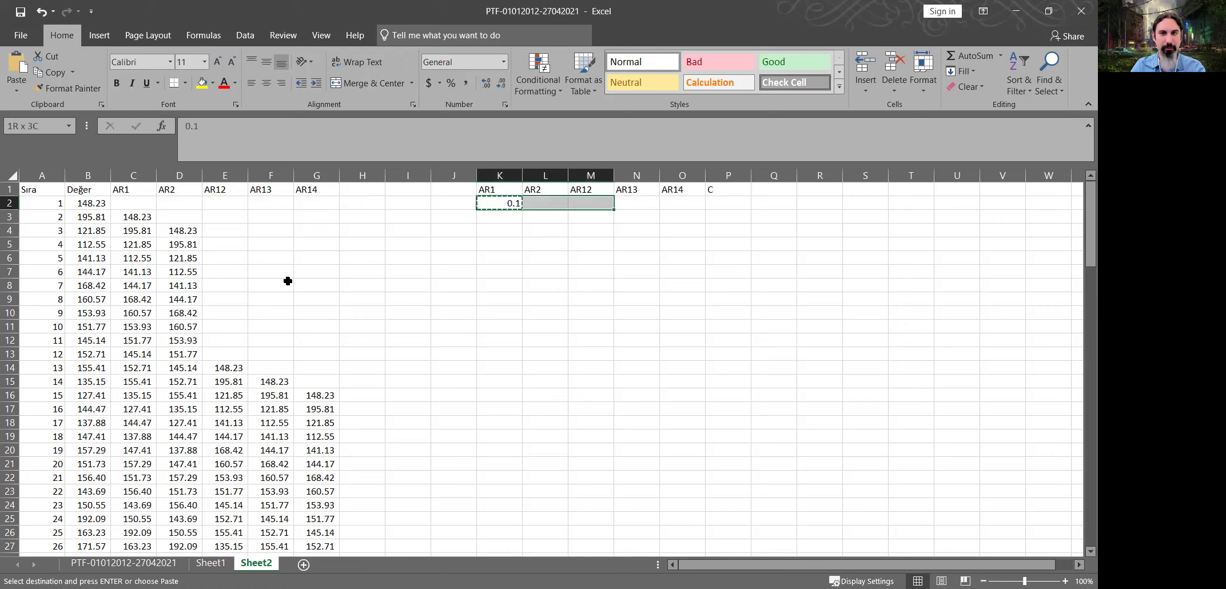
{"action": "key", "text": "shift+Right"}
{"action": "key", "text": "shift+Right"}
{"action": "key", "text": "shift+Right"}
{"action": "key", "text": "ctrl+v"}
{"action": "key", "text": "Escape"}
{"action": "key", "text": "Left"}
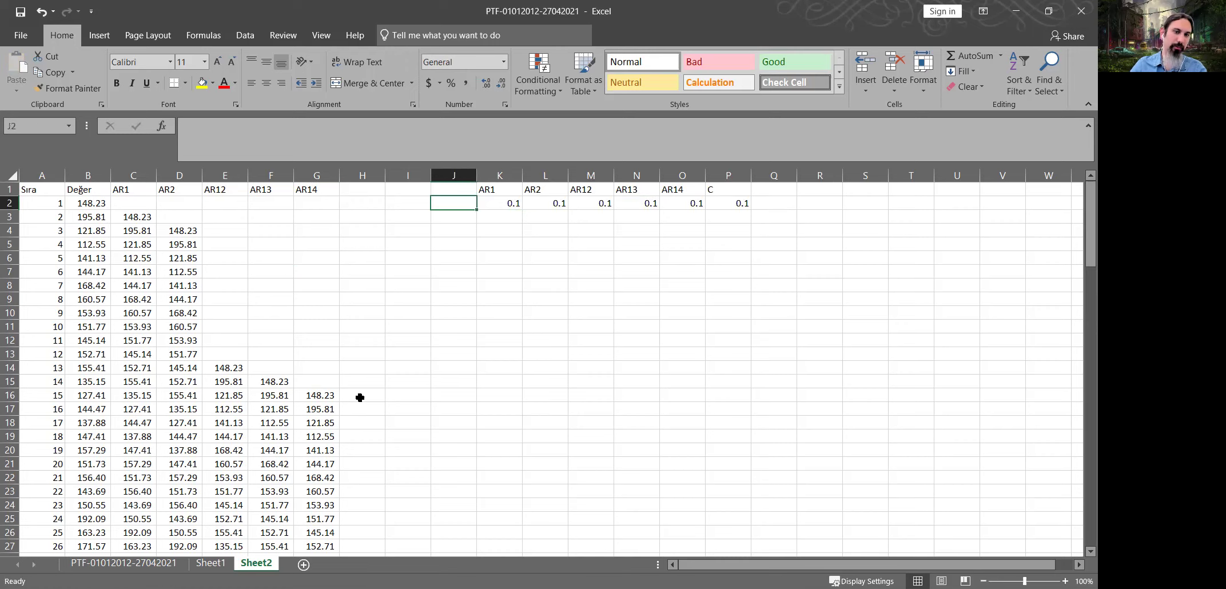
- Add the column header FC in cell H1, beside the AR14 column
{"action": "left_click", "coordinate": [359, 397]}
{"action": "left_click", "coordinate": [363, 193]}
{"action": "type", "text": "FC"}
{"action": "key", "text": "Return"}
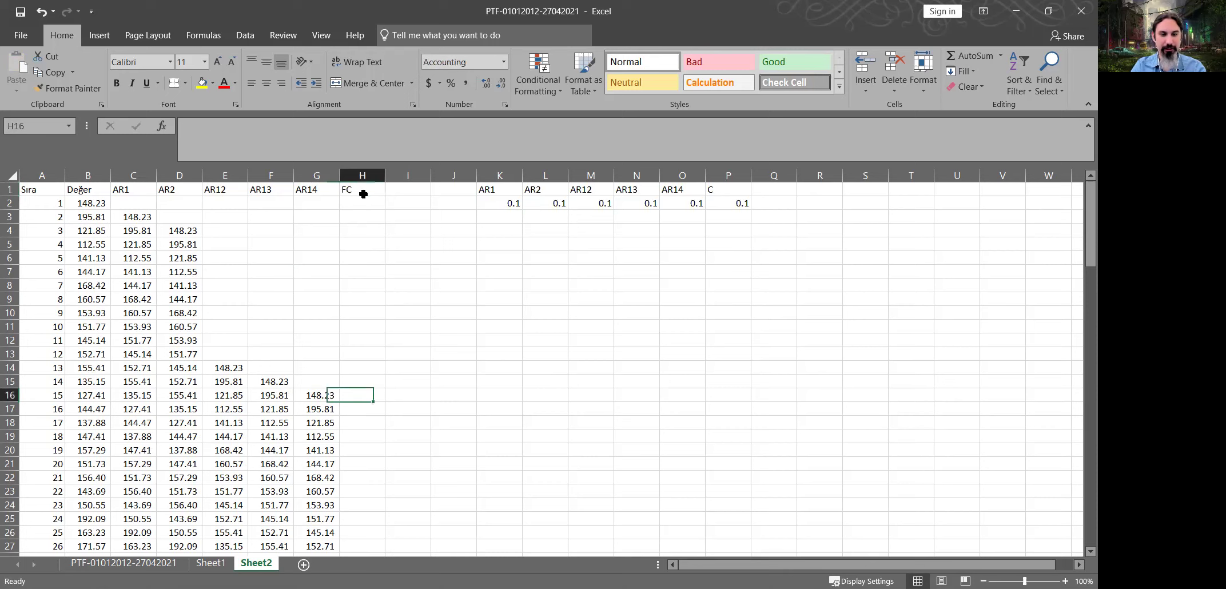
- Start a SUMPRODUCT formula in H16 that multiplies the lag values C16:G16 by the locked coefficients $K$2:$O$2
{"action": "type", "text": "="}
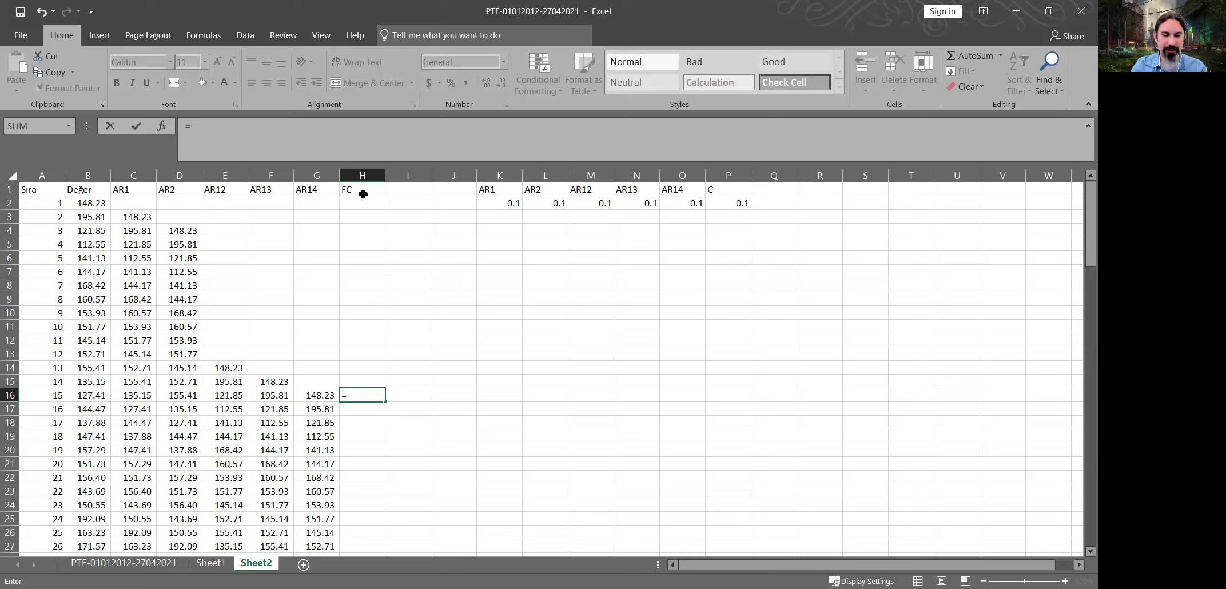
{"action": "type", "text": "s"}
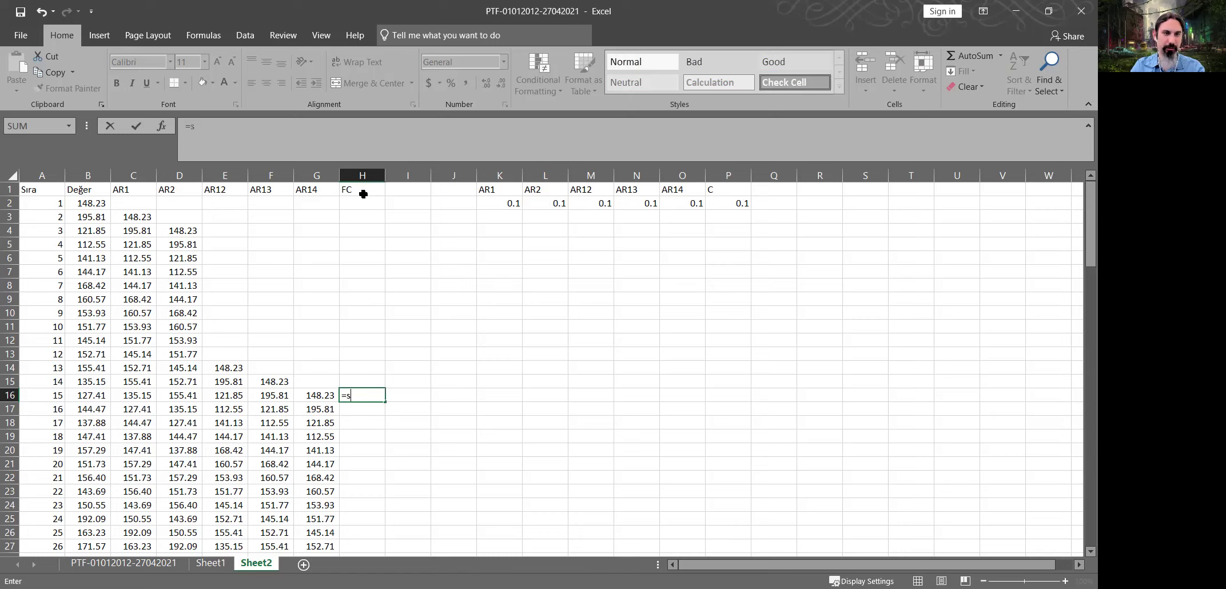
{"action": "type", "text": "umproduct("}
{"action": "key", "text": "Left"}
{"action": "key", "text": "Left"}
{"action": "key", "text": "Left"}
{"action": "key", "text": "Left"}
{"action": "key", "text": "Left"}
{"action": "key", "text": "Left"}
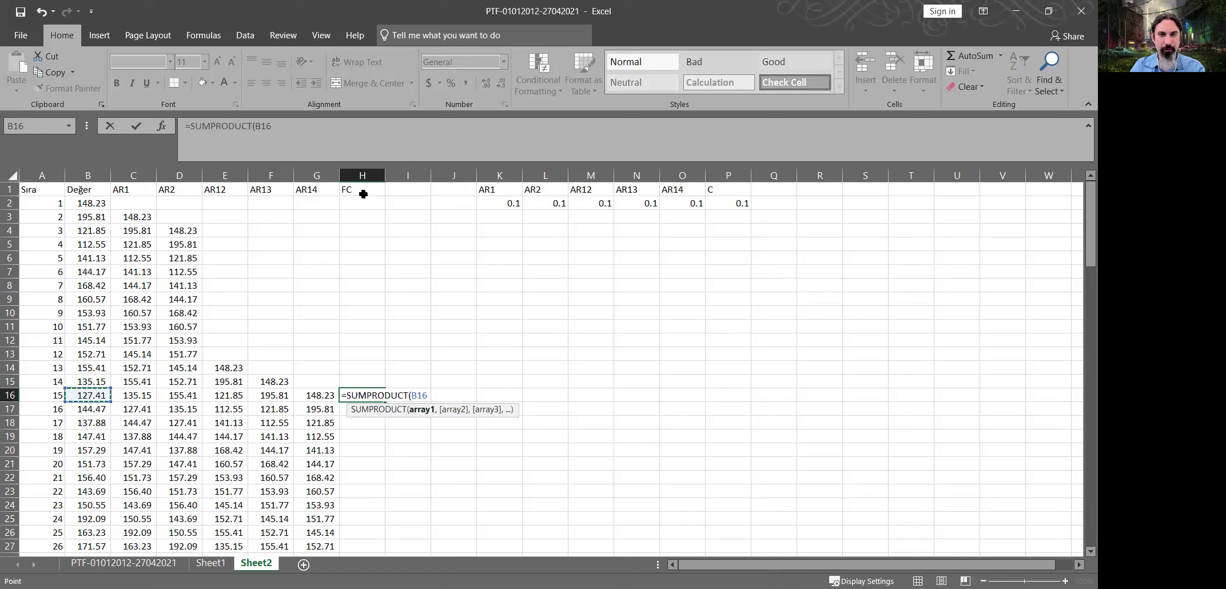
{"action": "key", "text": "Right"}
{"action": "key", "text": "shift+Right"}
{"action": "key", "text": "shift+Right"}
{"action": "key", "text": "shift+Right"}
{"action": "key", "text": "shift+Right"}
{"action": "type", "text": ","}
{"action": "key", "text": "Right"}
{"action": "key", "text": "Right"}
{"action": "key", "text": "Right"}
{"action": "key", "text": "ctrl+Up"}
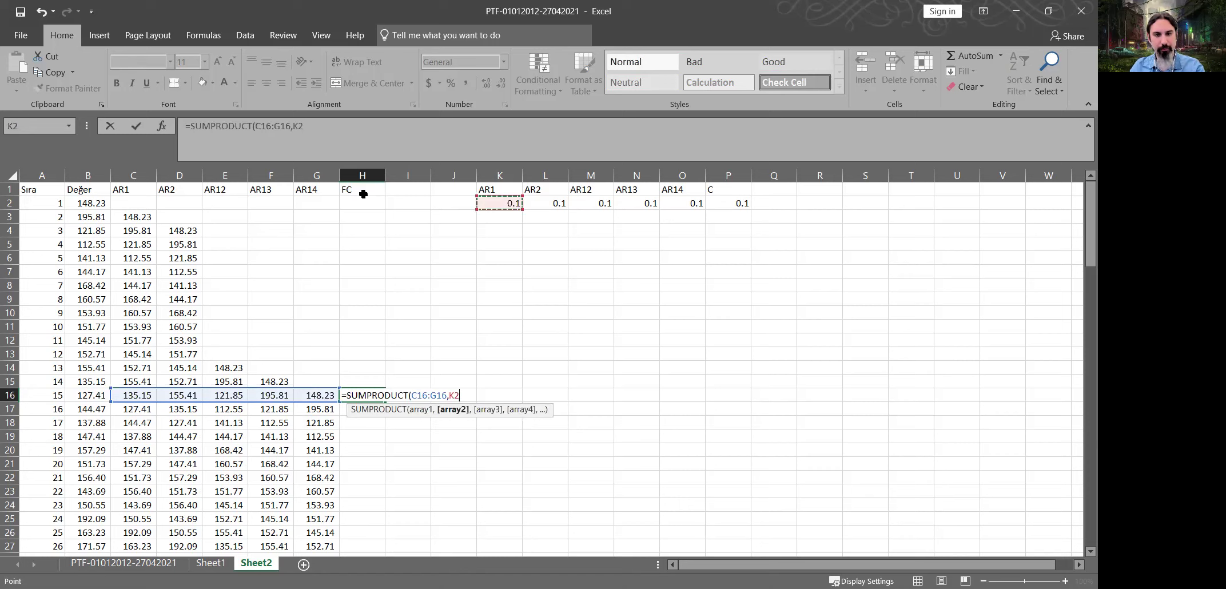
{"action": "key", "text": "shift+Right"}
{"action": "key", "text": "shift+Right"}
{"action": "key", "text": "shift+Right"}
{"action": "key", "text": "shift+Right"}
{"action": "key", "text": "F4"}
- Complete the forecast formula in H16 by adding the constant in P2
{"action": "type", "text": ")+"}
{"action": "key", "text": "Right"}
{"action": "key", "text": "Right"}
{"action": "key", "text": "Right"}
{"action": "key", "text": "Right"}
{"action": "key", "text": "Right"}
{"action": "key", "text": "Right"}
{"action": "key", "text": "Up"}
{"action": "key", "text": "Up"}
{"action": "key", "text": "Up"}
{"action": "key", "text": "Up"}
{"action": "key", "text": "Up"}
{"action": "key", "text": "Right"}
{"action": "key", "text": "Right"}
{"action": "key", "text": "Right"}
{"action": "key", "text": "Left"}
{"action": "key", "text": "Up"}
{"action": "key", "text": "Up"}
{"action": "key", "text": "Up"}
{"action": "key", "text": "Up"}
{"action": "key", "text": "Up"}
{"action": "key", "text": "Up"}
{"action": "key", "text": "Up"}
{"action": "key", "text": "Up"}
{"action": "key", "text": "Up"}
{"action": "key", "text": "ctrl+Return"}
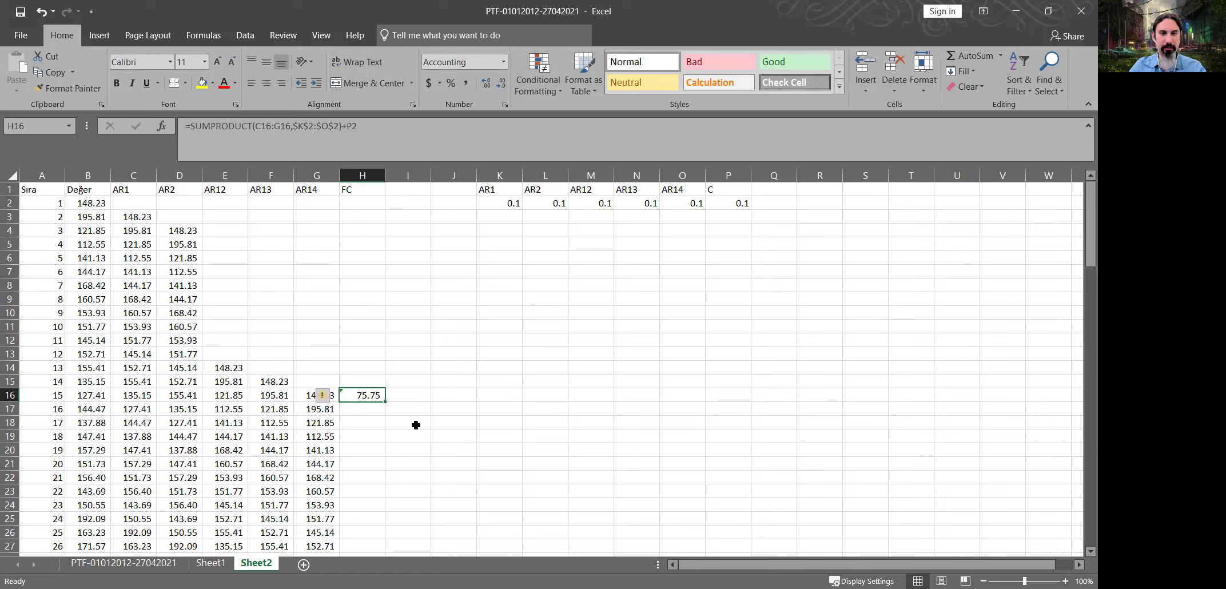
- Make the constant's reference absolute as $P$2 in H16 and fill the forecast formula down the FC column
{"action": "left_click", "coordinate": [367, 122]}
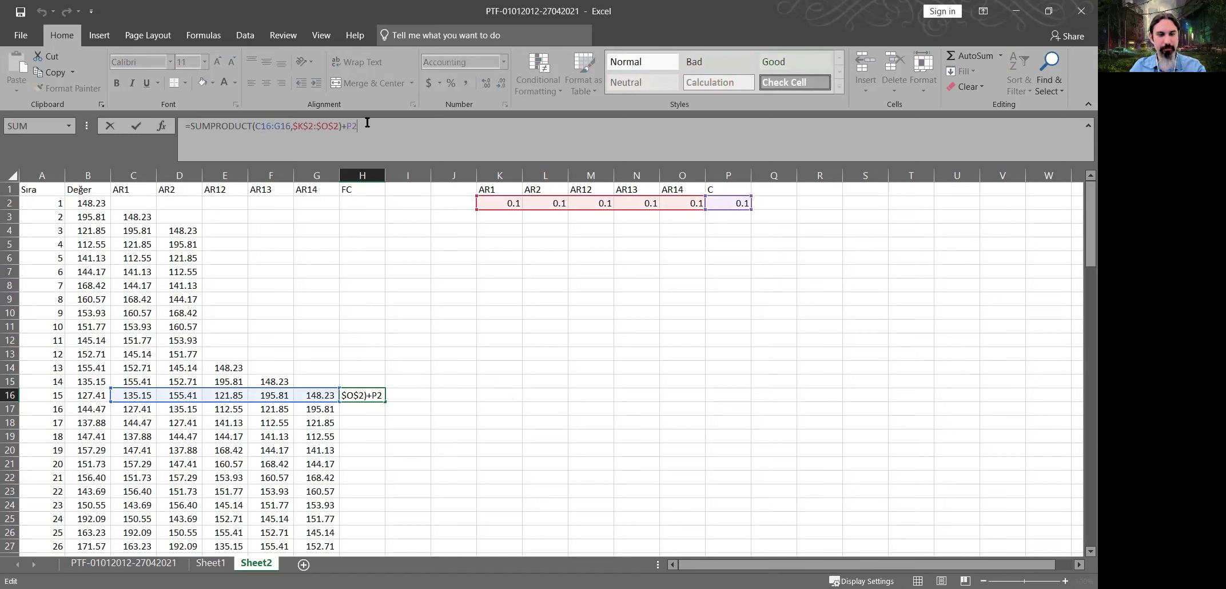
{"action": "key", "text": "Return"}
{"action": "double_click", "coordinate": [386, 401]}
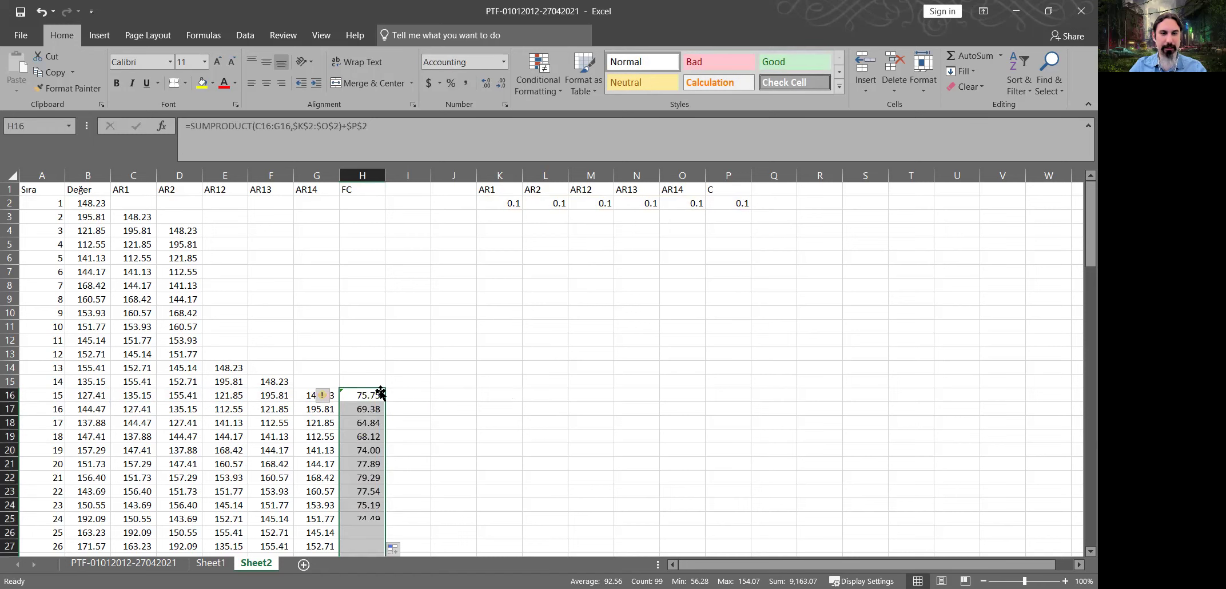
{"action": "scroll", "coordinate": [363, 365], "scroll_direction": "down", "scroll_amount": 20}
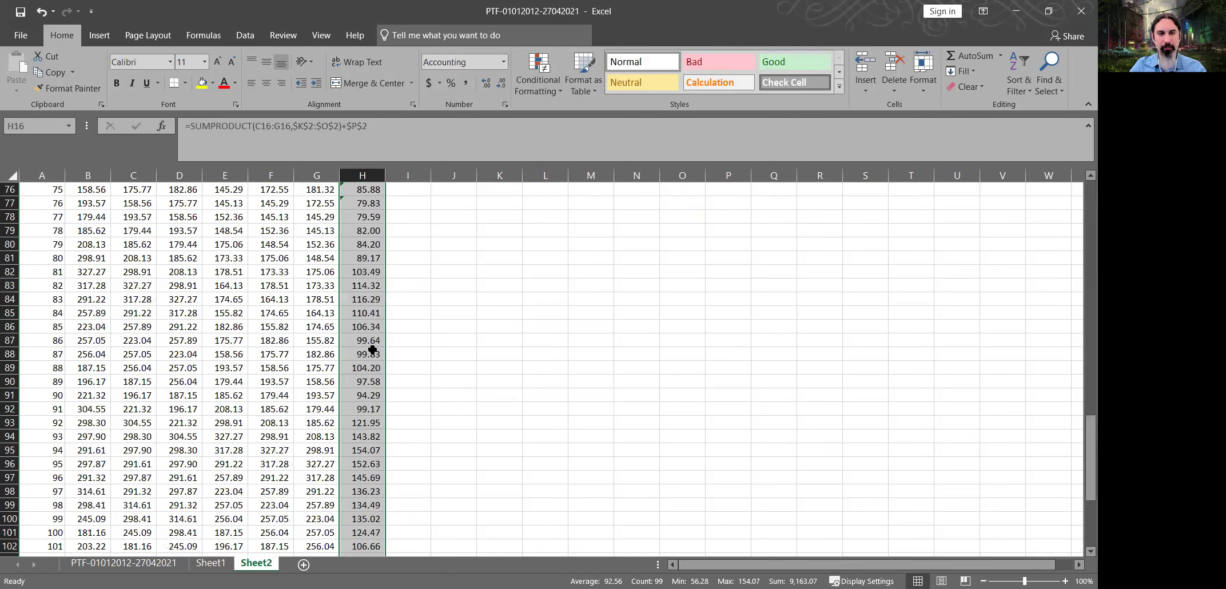
{"action": "scroll", "coordinate": [372, 350], "scroll_direction": "up", "scroll_amount": 20}
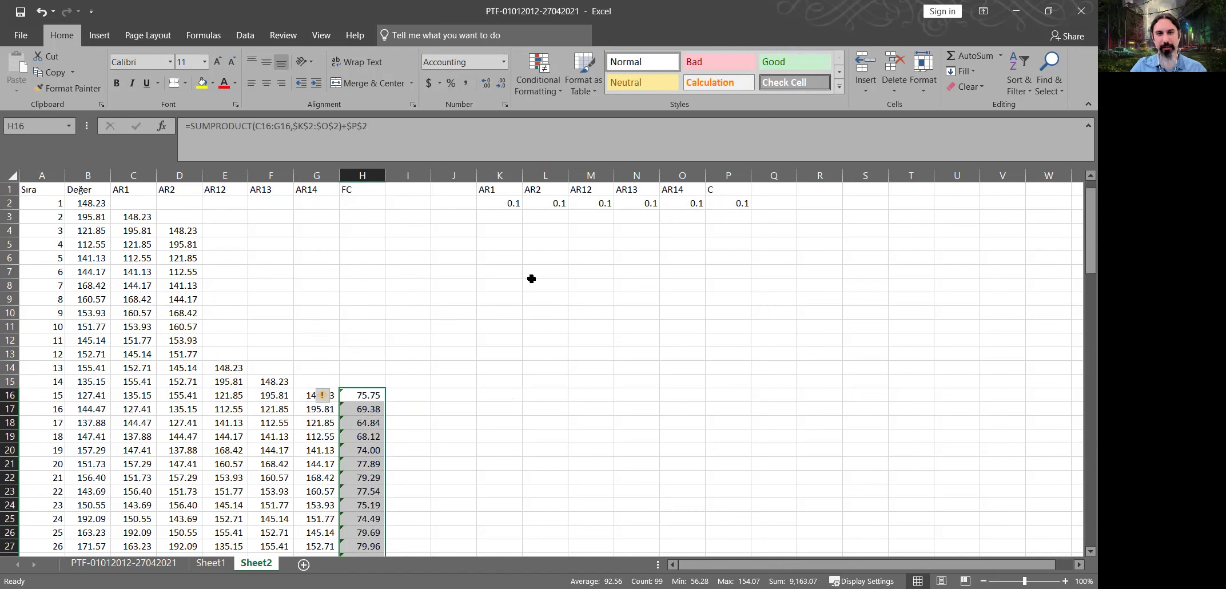
- Set the AR1 coefficient in K2 to 0.2 and copy it across to O2, leaving out the constant
{"action": "left_click", "coordinate": [514, 205]}
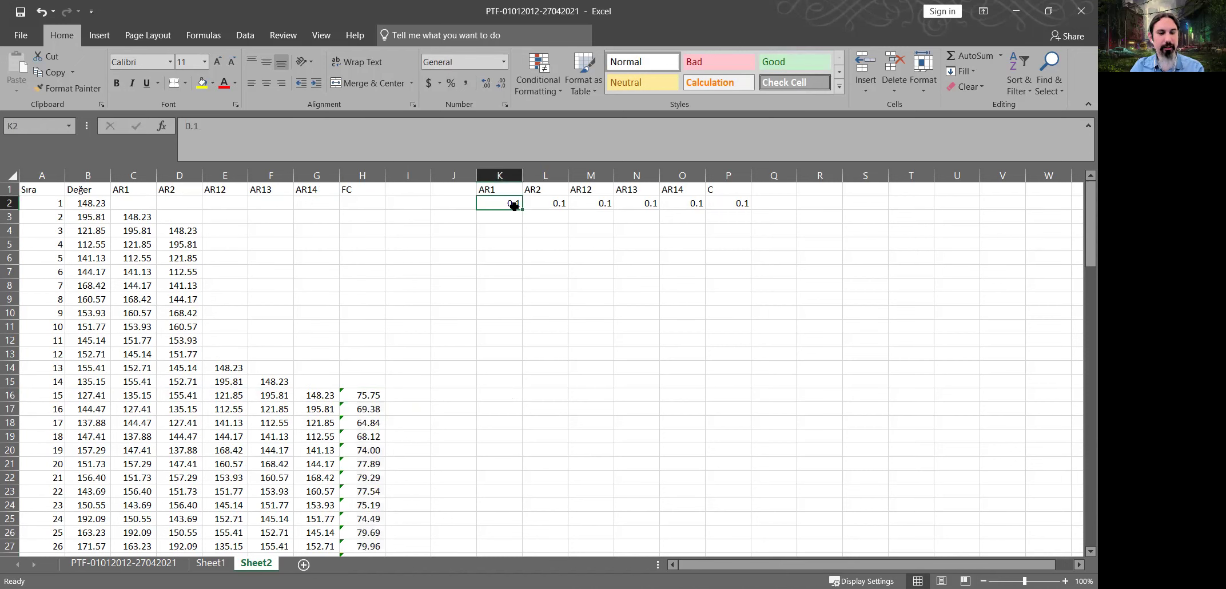
{"action": "key", "text": "ctrl+c"}
{"action": "key", "text": "shift+Right"}
{"action": "key", "text": "shift+Right"}
{"action": "key", "text": "shift+Right"}
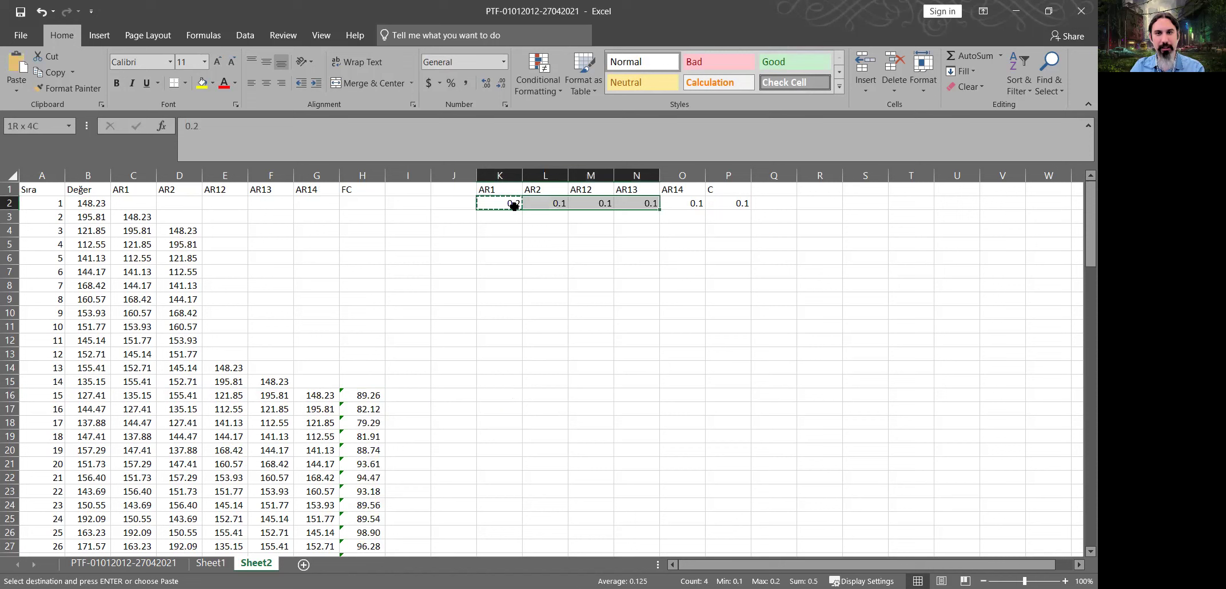
{"action": "key", "text": "shift+Right"}
{"action": "key", "text": "ctrl+v"}
{"action": "left_click", "coordinate": [514, 206]}
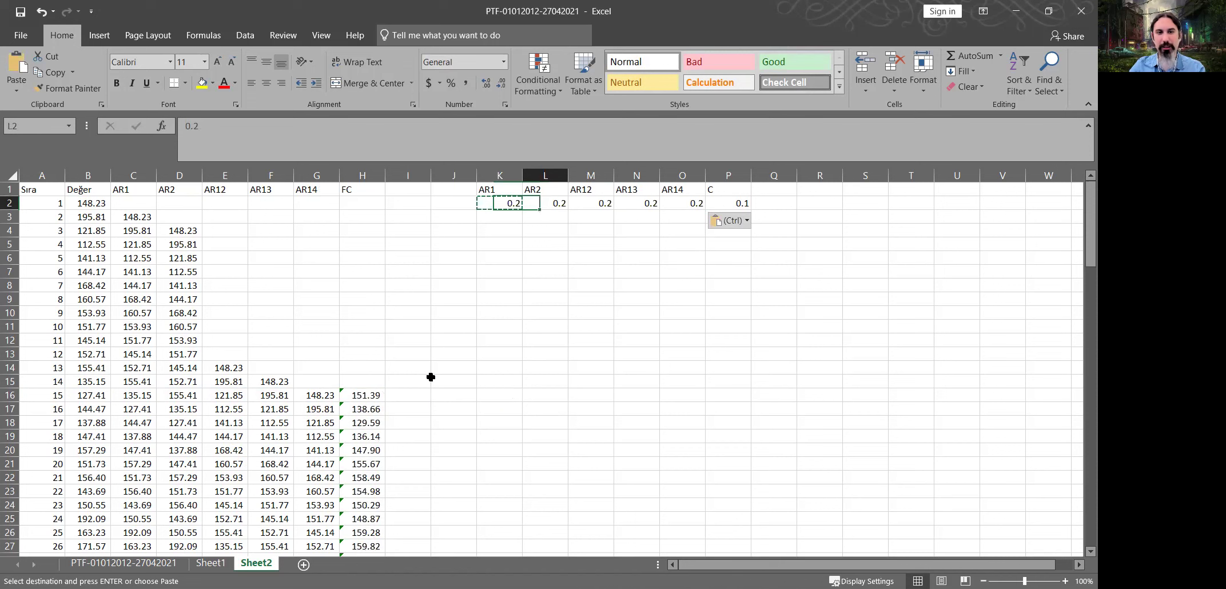
{"action": "key", "text": "Escape"}
{"action": "key", "text": "Left"}
- Calculate the forecast error in I16 with =SQRT((H16-B16)^2) and format it in comma style
{"action": "scroll", "coordinate": [383, 387], "scroll_direction": "down", "scroll_amount": 9}
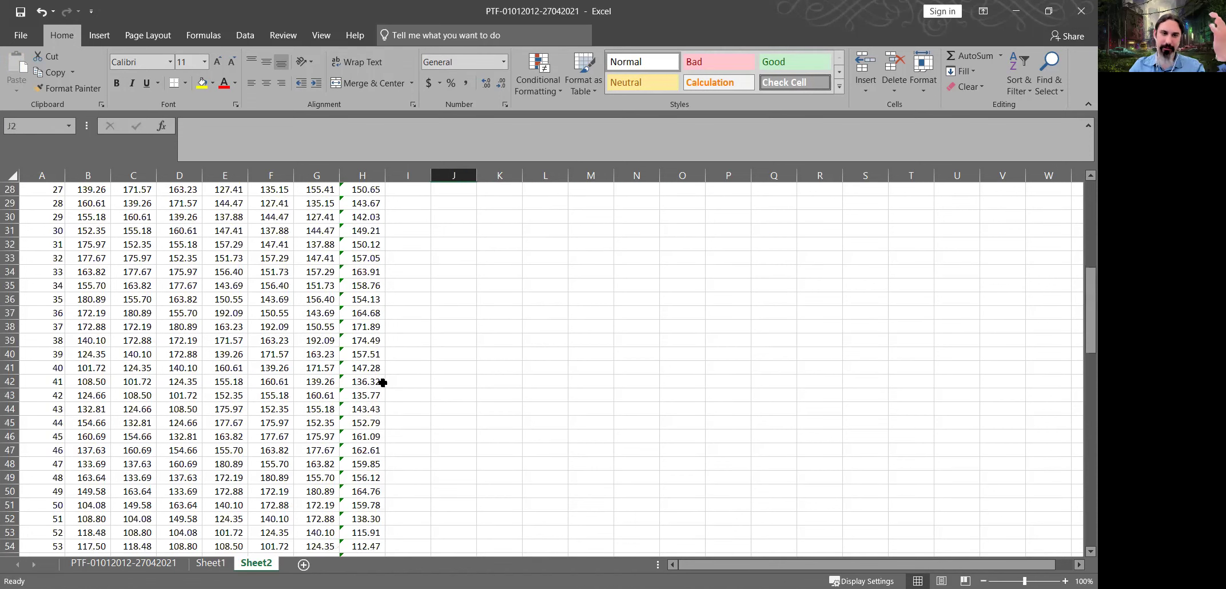
{"action": "scroll", "coordinate": [382, 383], "scroll_direction": "up", "scroll_amount": 5}
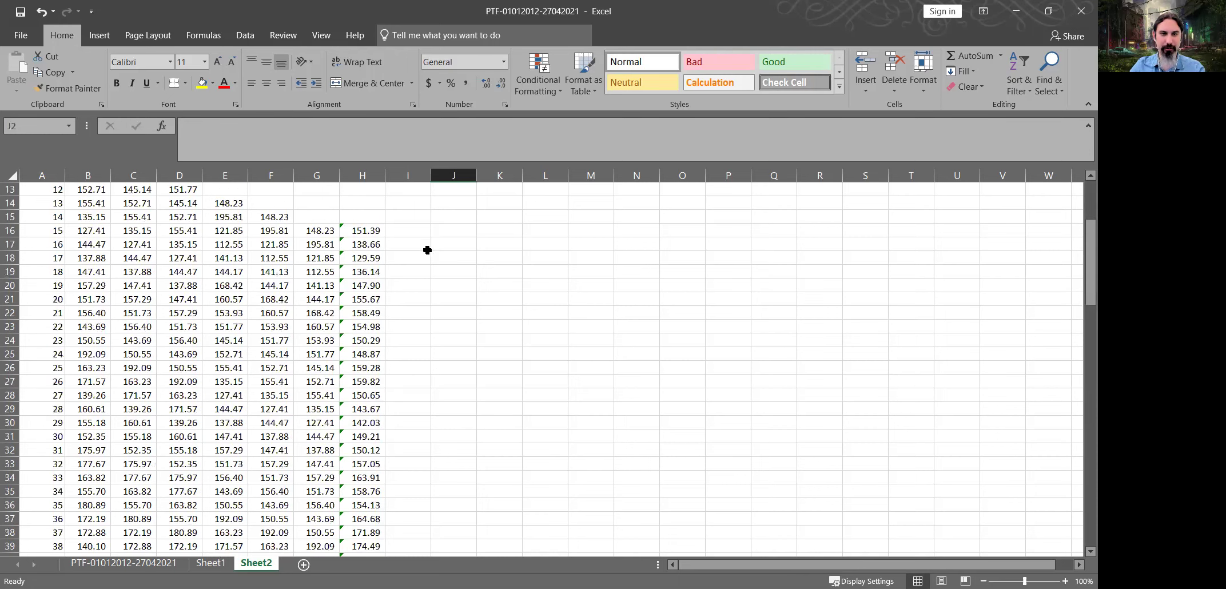
{"action": "scroll", "coordinate": [428, 249], "scroll_direction": "up", "scroll_amount": 1}
{"action": "left_click", "coordinate": [427, 250]}
{"action": "scroll", "coordinate": [427, 250], "scroll_direction": "up", "scroll_amount": 4}
{"action": "type", "text": "="}
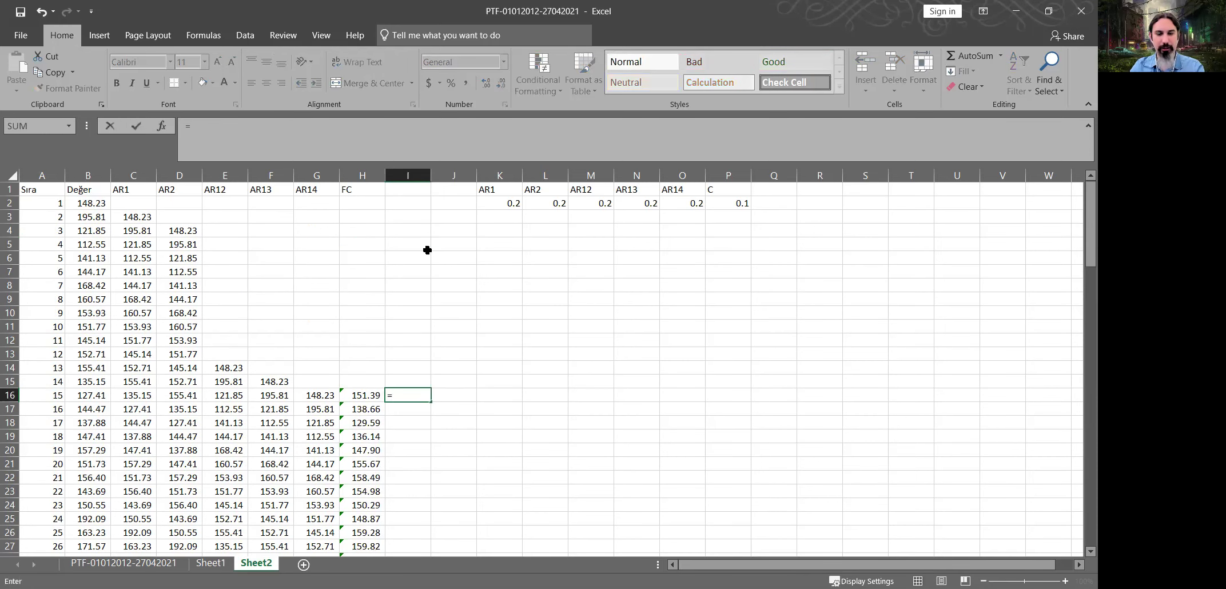
{"action": "type", "text": "SQRT(("}
{"action": "key", "text": "Left"}
{"action": "type", "text": "-"}
{"action": "key", "text": "Left"}
{"action": "key", "text": "Left"}
{"action": "key", "text": "Left"}
{"action": "key", "text": "Left"}
{"action": "key", "text": "Left"}
{"action": "key", "text": "Left"}
{"action": "key", "text": "Left"}
{"action": "type", "text": ")^2"}
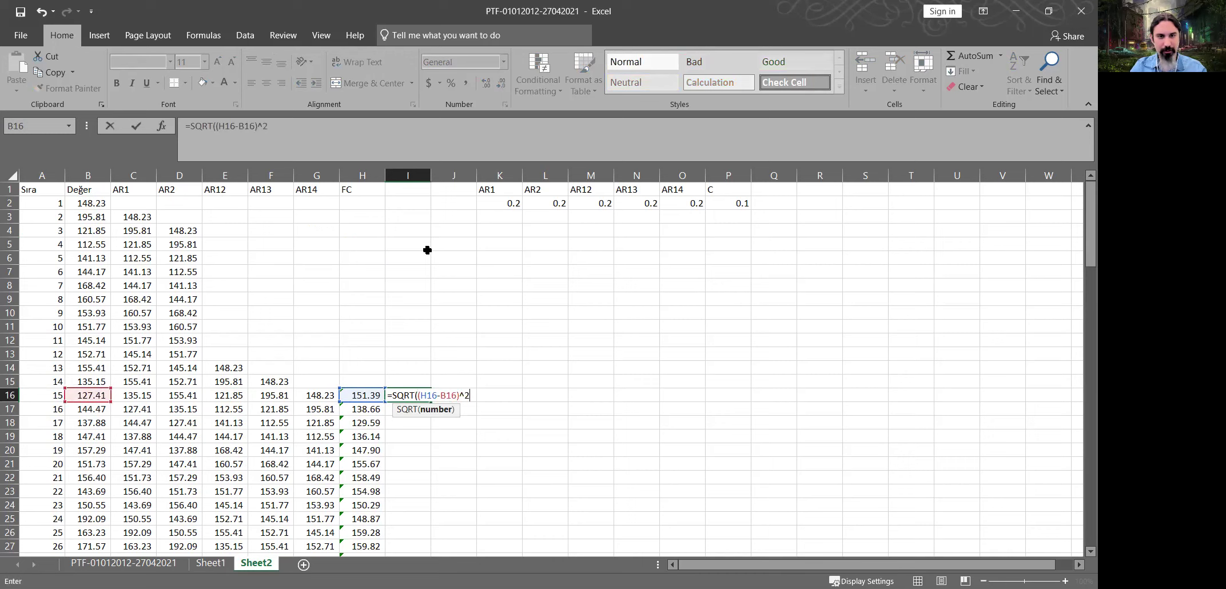
{"action": "key", "text": "ctrl+Return"}
{"action": "left_click", "coordinate": [470, 82]}
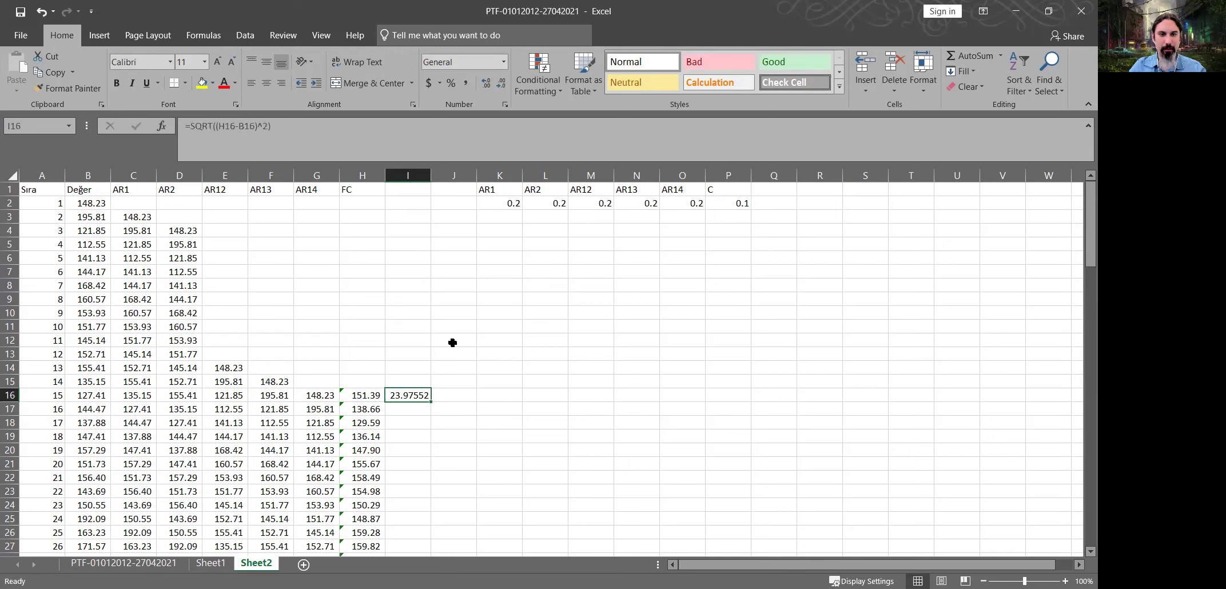
- Calculate the absolute forecast error in J16 with =ABS(B16-H16)
{"action": "left_click", "coordinate": [450, 393]}
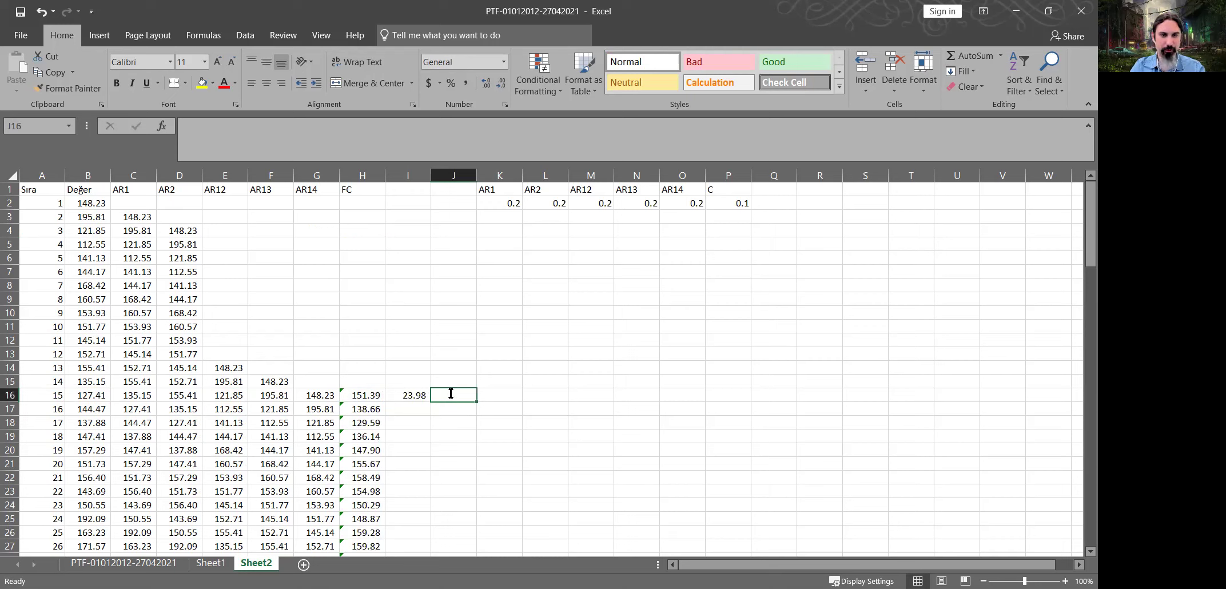
{"action": "type", "text": "=ABS("}
{"action": "key", "text": "Left"}
{"action": "key", "text": "Left"}
{"action": "key", "text": "Left"}
{"action": "key", "text": "Left"}
{"action": "key", "text": "Left"}
{"action": "key", "text": "Left"}
{"action": "key", "text": "Left"}
{"action": "type", "text": "-"}
{"action": "key", "text": "BackSpace"}
{"action": "key", "text": "BackSpace"}
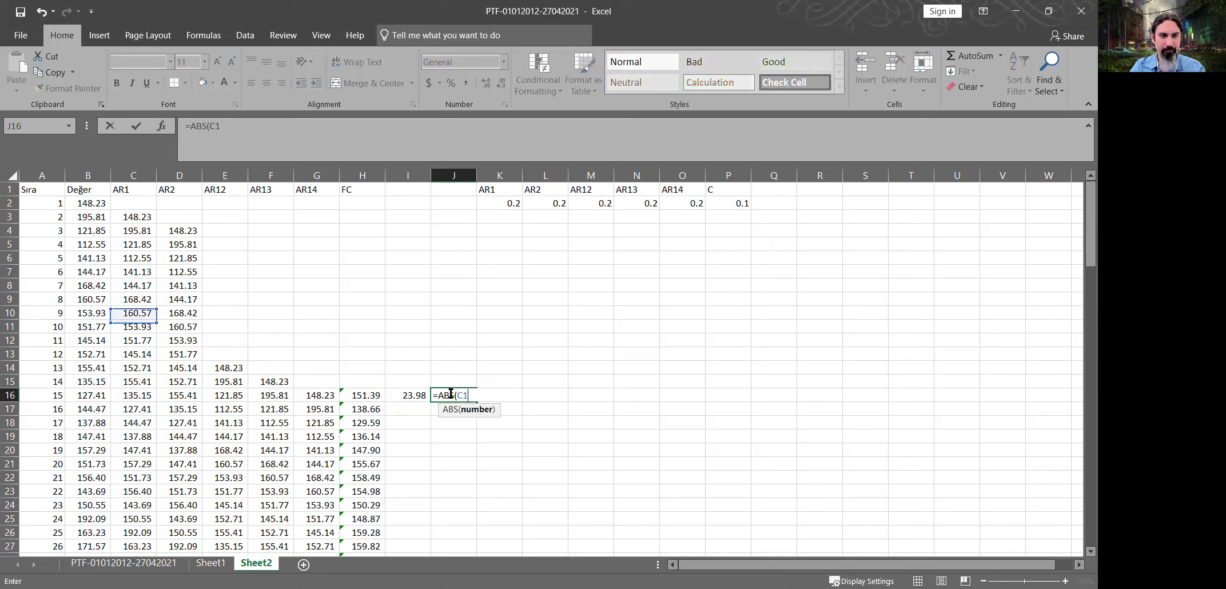
{"action": "key", "text": "BackSpace"}
{"action": "key", "text": "BackSpace"}
{"action": "type", "text": "B16-H16)"}
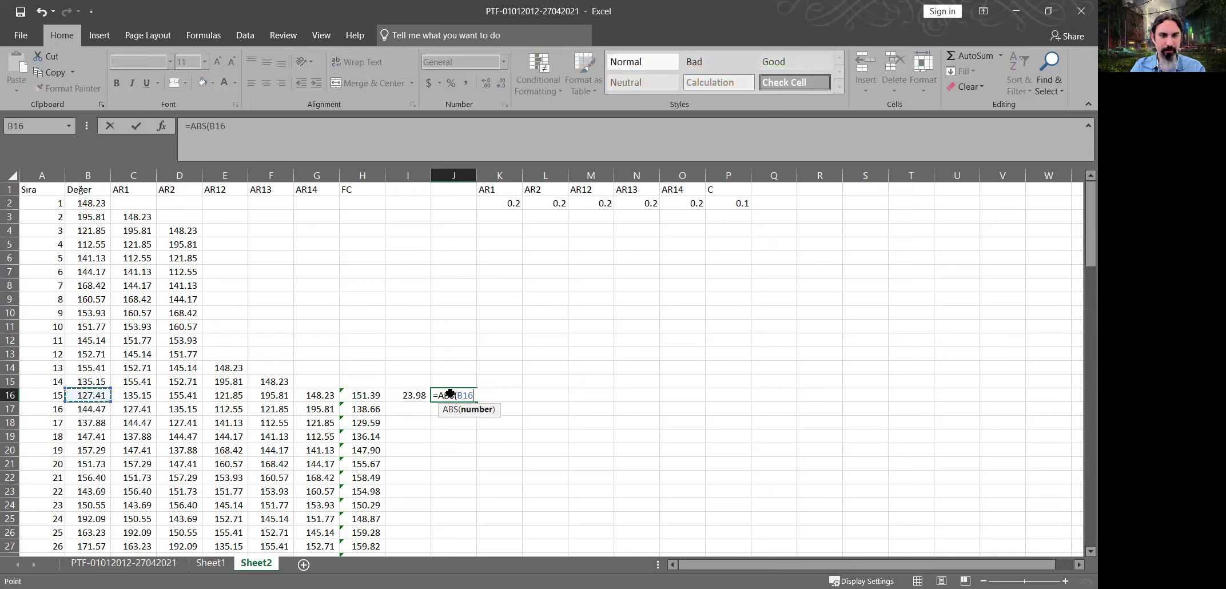
{"action": "key", "text": "Return"}
{"action": "key", "text": "Up"}
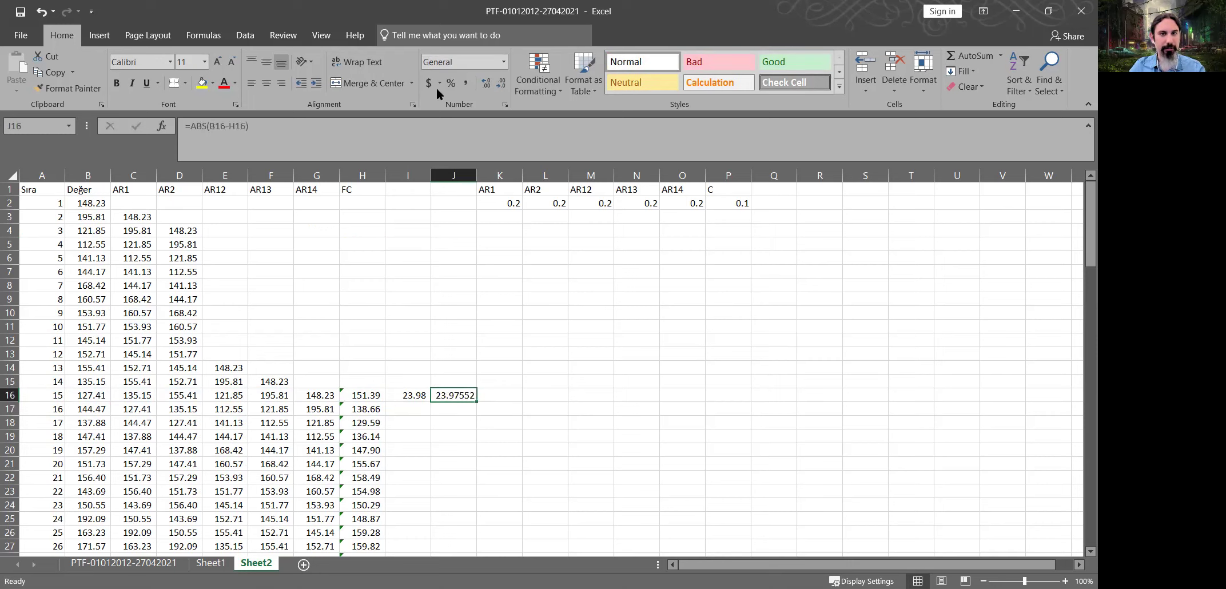
- Format J16 in comma style and fill both error formulas from I16:J16 down the data rows
{"action": "left_click_drag", "start_coordinate": [426, 395], "coordinate": [478, 400]}
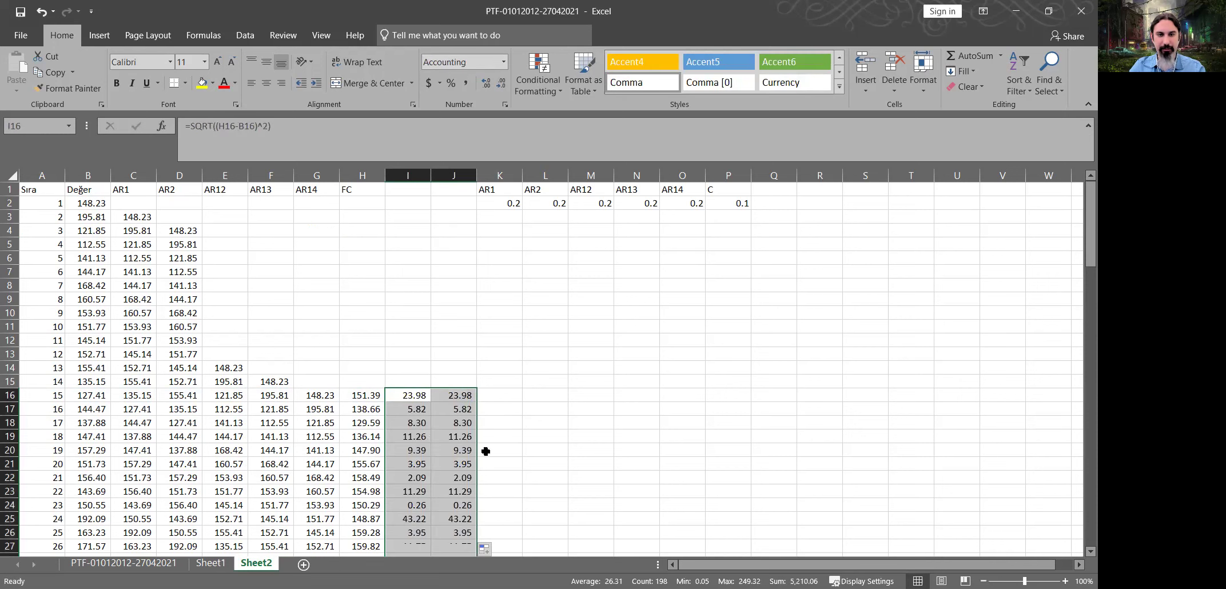
{"action": "scroll", "coordinate": [486, 452], "scroll_direction": "down", "scroll_amount": 5}
{"action": "left_click", "coordinate": [420, 382]}
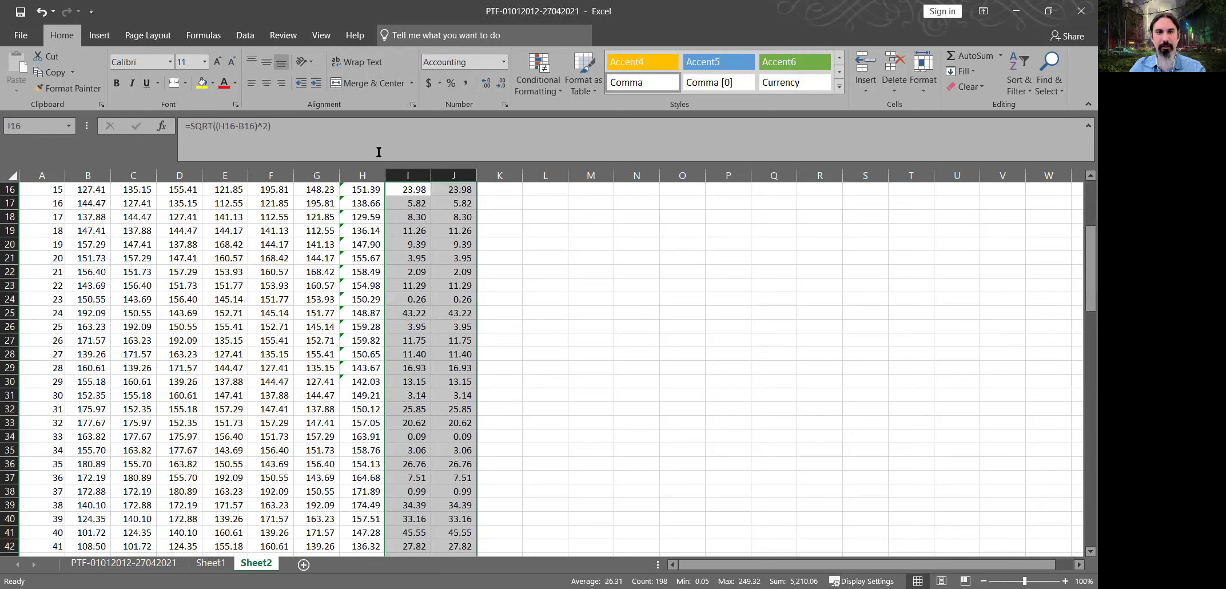
{"action": "left_click", "coordinate": [451, 382]}
{"action": "scroll", "coordinate": [413, 382], "scroll_direction": "up", "scroll_amount": 5}
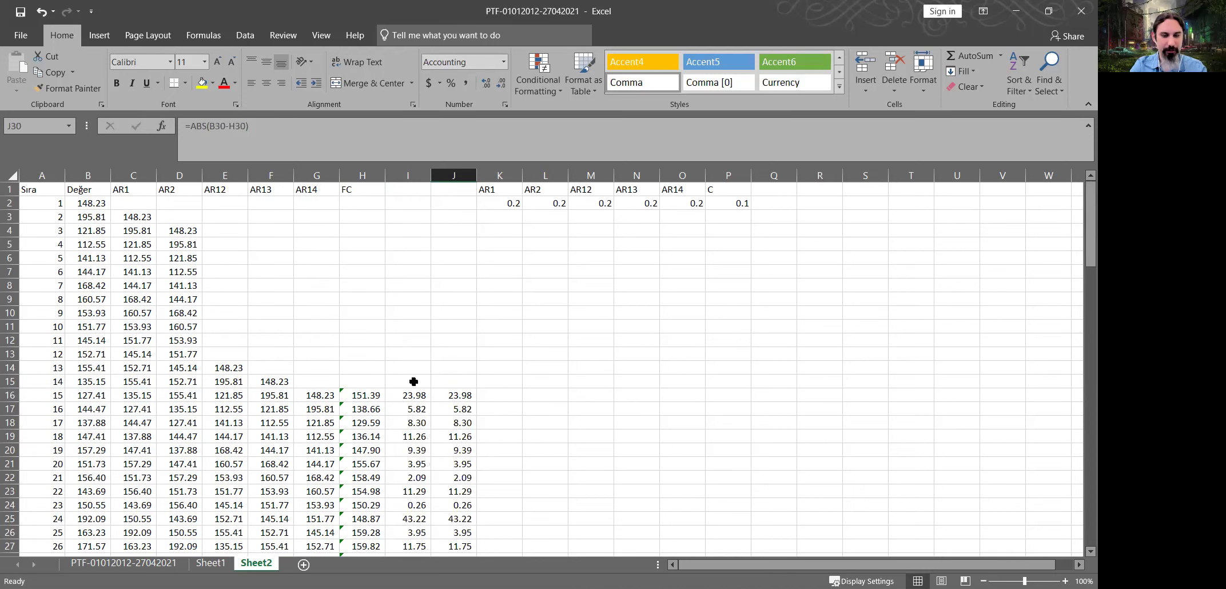
{"action": "left_click", "coordinate": [414, 382]}
{"action": "type", "text": "=avar"}
{"action": "key", "text": "ctrl+Return"}
{"action": "key", "text": "Down"}
{"action": "key", "text": "ctrl+z"}
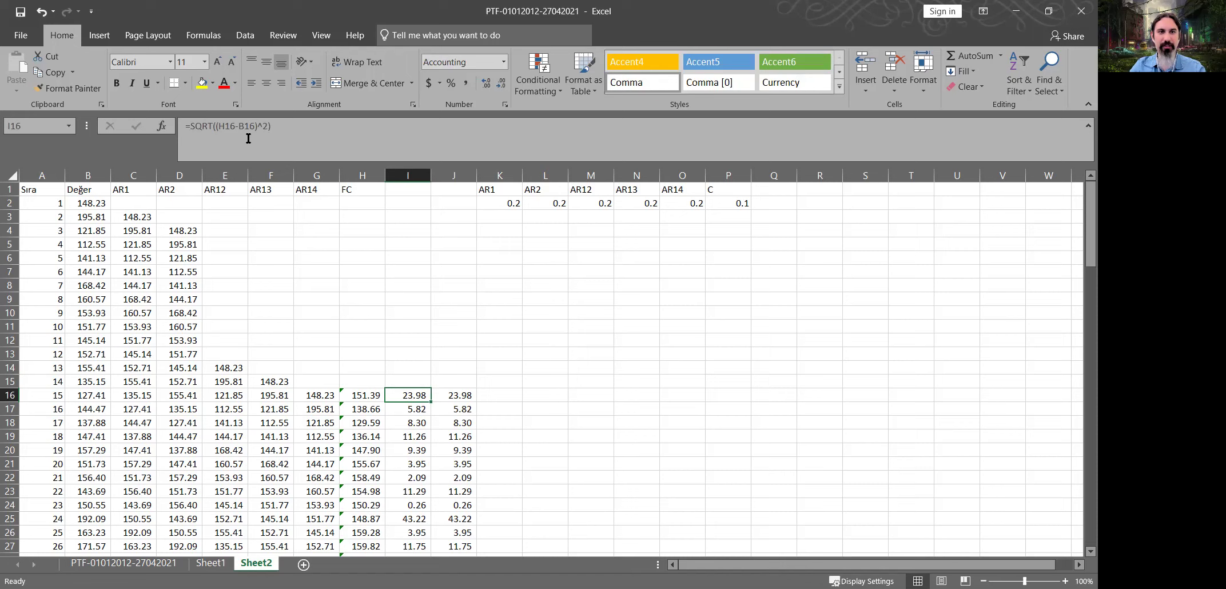
{"action": "left_click", "coordinate": [454, 395]}
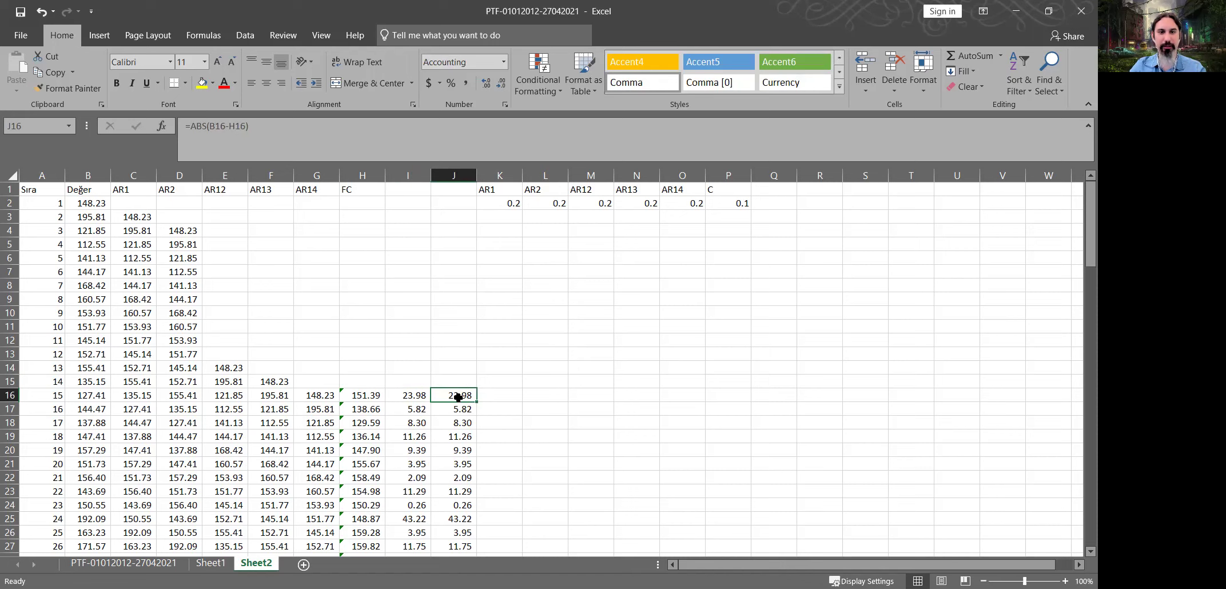
- Average the errors in I15 with =AVERAGE(I16:I114) and copy the formula to J15
{"action": "left_click", "coordinate": [415, 382]}
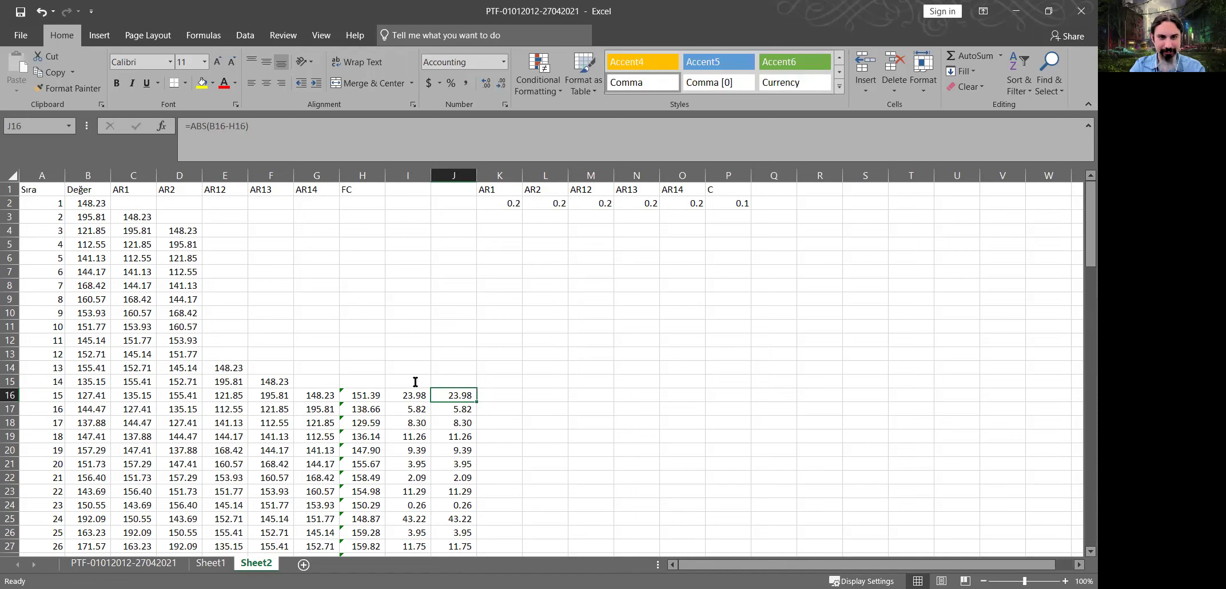
{"action": "type", "text": "="}
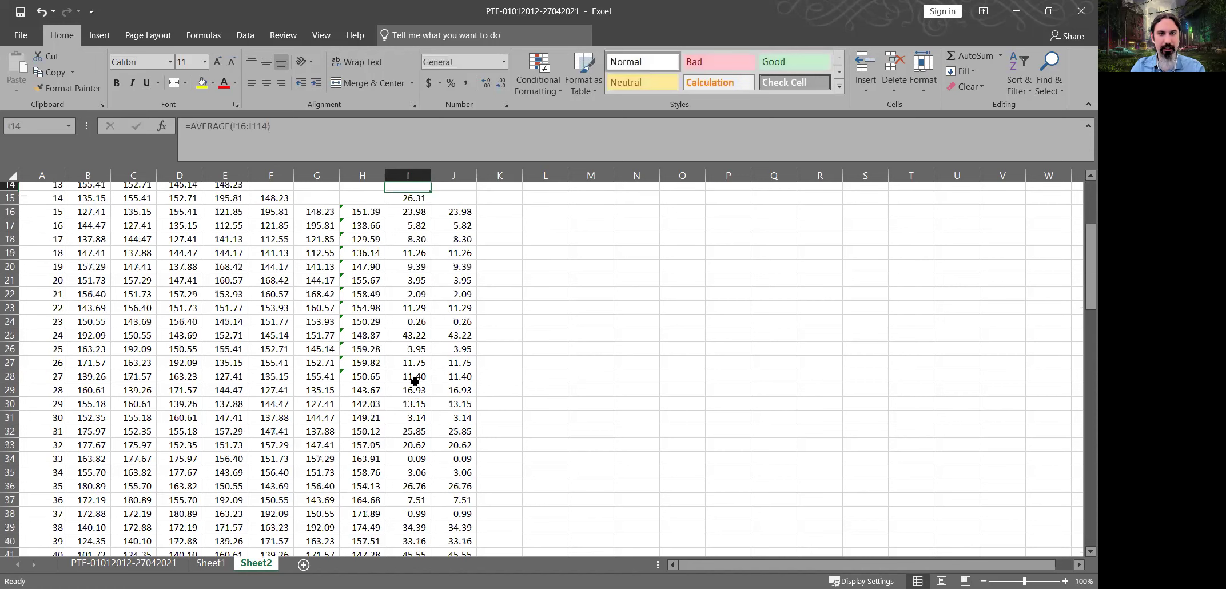
{"action": "key", "text": "ctrl+c"}
{"action": "key", "text": "Right"}
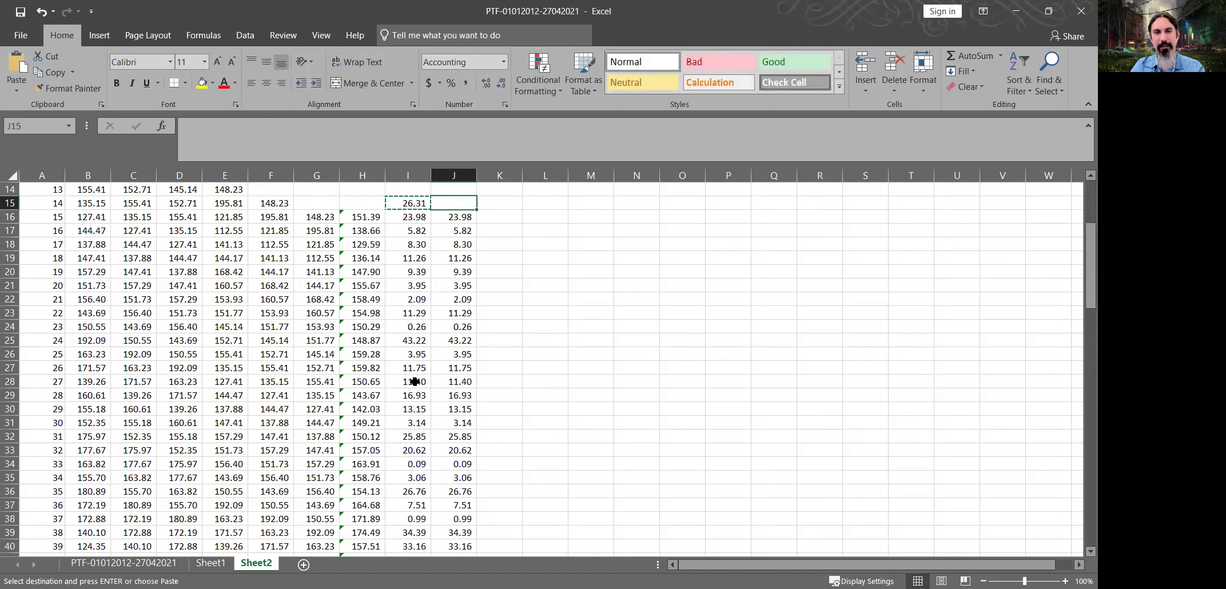
{"action": "key", "text": "ctrl+v"}
{"action": "key", "text": "Up"}
{"action": "key", "text": "Up"}
{"action": "key", "text": "Escape"}
{"action": "key", "text": "Left"}
{"action": "key", "text": "ctrl+Up"}
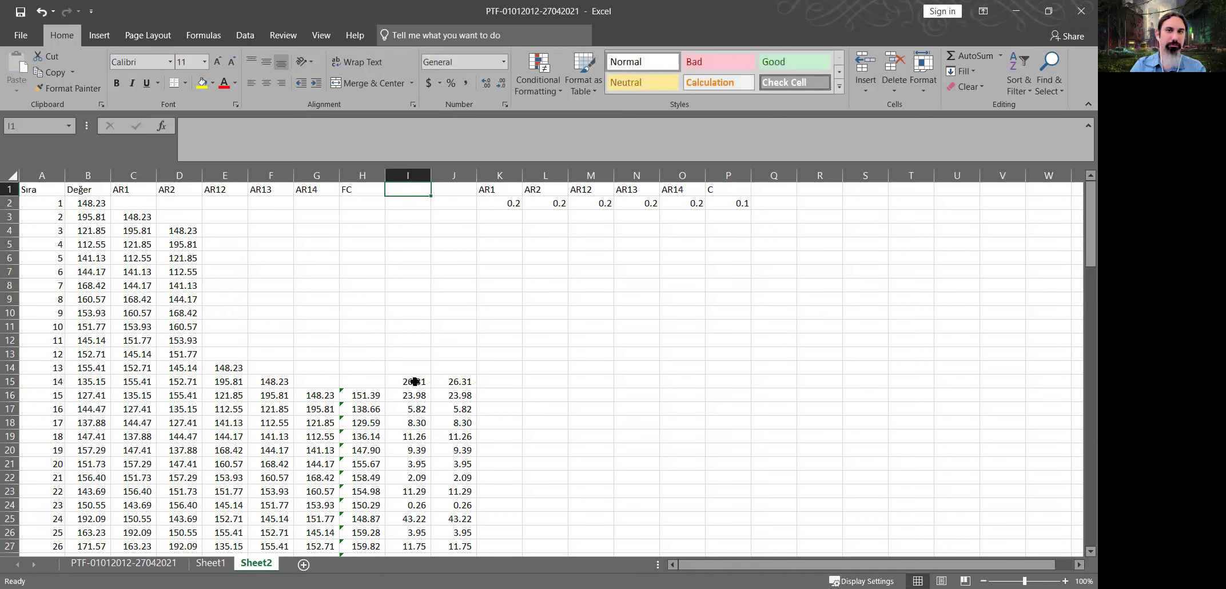
- Run Solver to minimise the average error in J15 by changing the coefficients and constant in K2:P2, and keep the solution
{"action": "key", "text": "Right"}
{"action": "key", "text": "Right"}
{"action": "key", "text": "Right"}
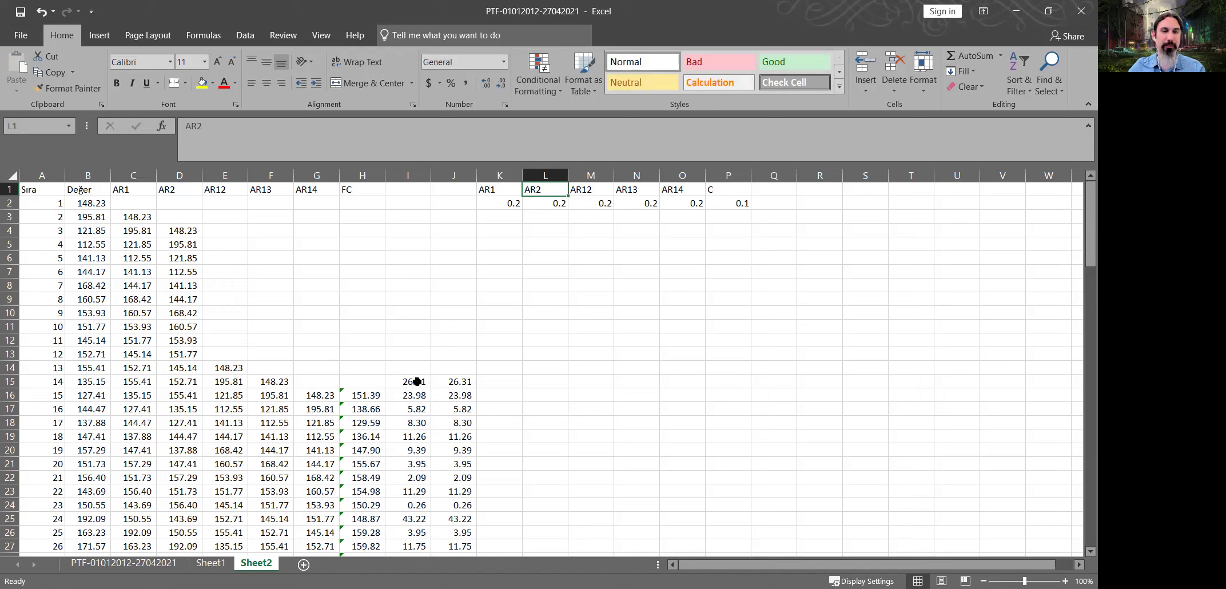
{"action": "left_click", "coordinate": [417, 381]}
{"action": "key", "text": "Right"}
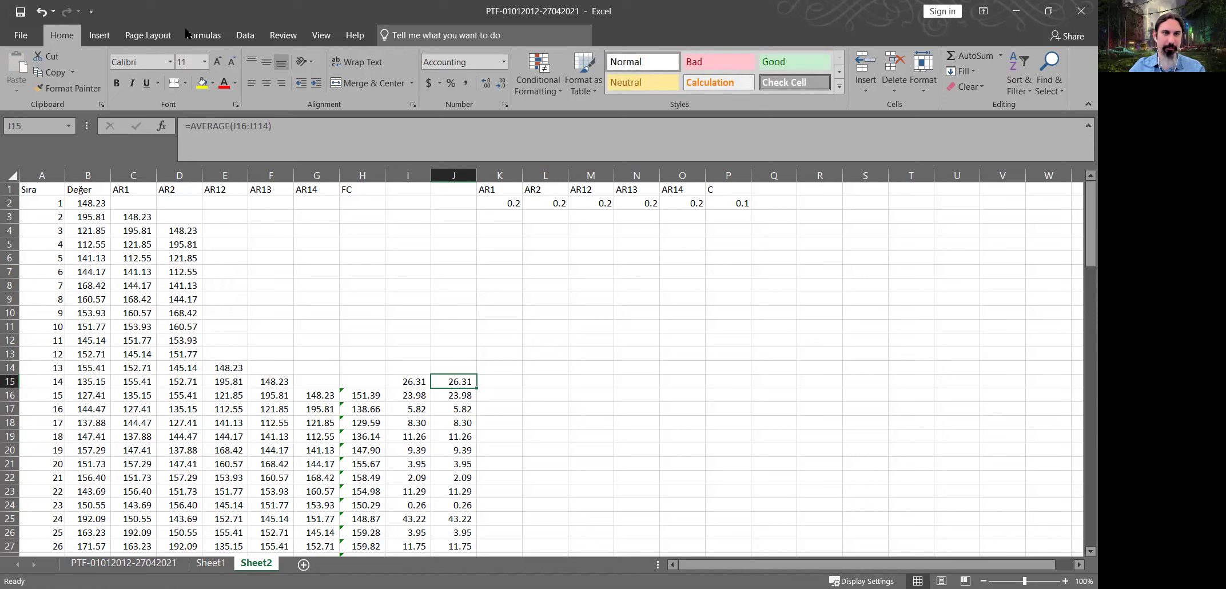
{"action": "scroll", "coordinate": [197, 46], "scroll_direction": "down", "scroll_amount": 5}
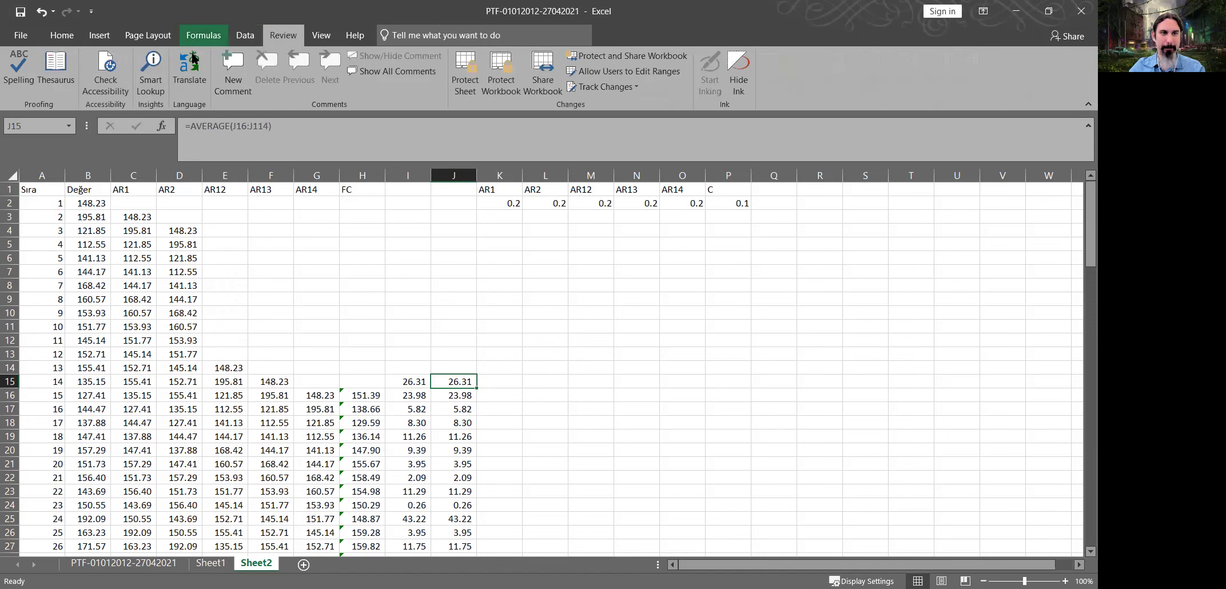
{"action": "scroll", "coordinate": [195, 59], "scroll_direction": "up", "scroll_amount": 1}
{"action": "left_click", "coordinate": [1049, 56]}
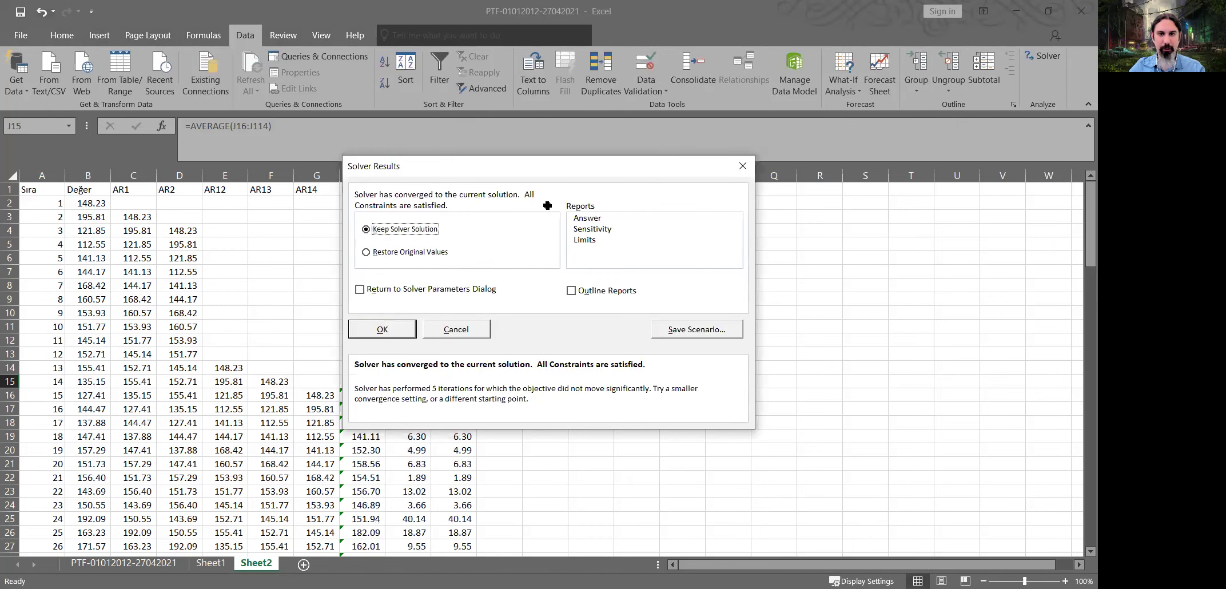
{"action": "key", "text": "Return"}
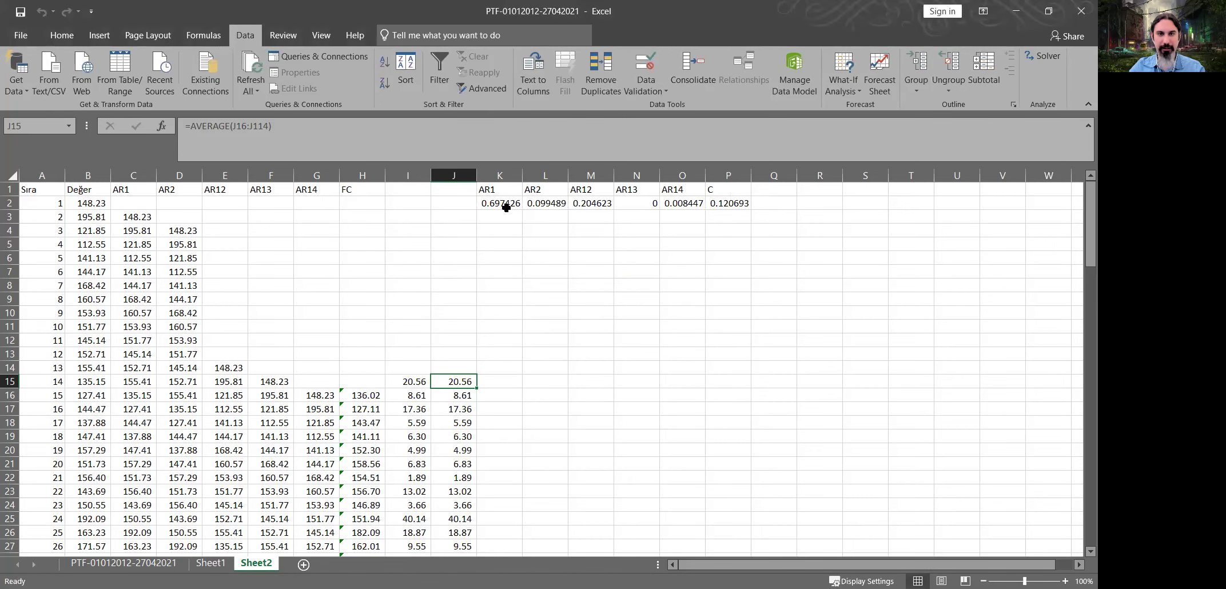
- Review the optimised coefficients in K2:P2 and the current Solver parameters without running it
{"action": "left_click_drag", "start_coordinate": [501, 203], "coordinate": [739, 202]}
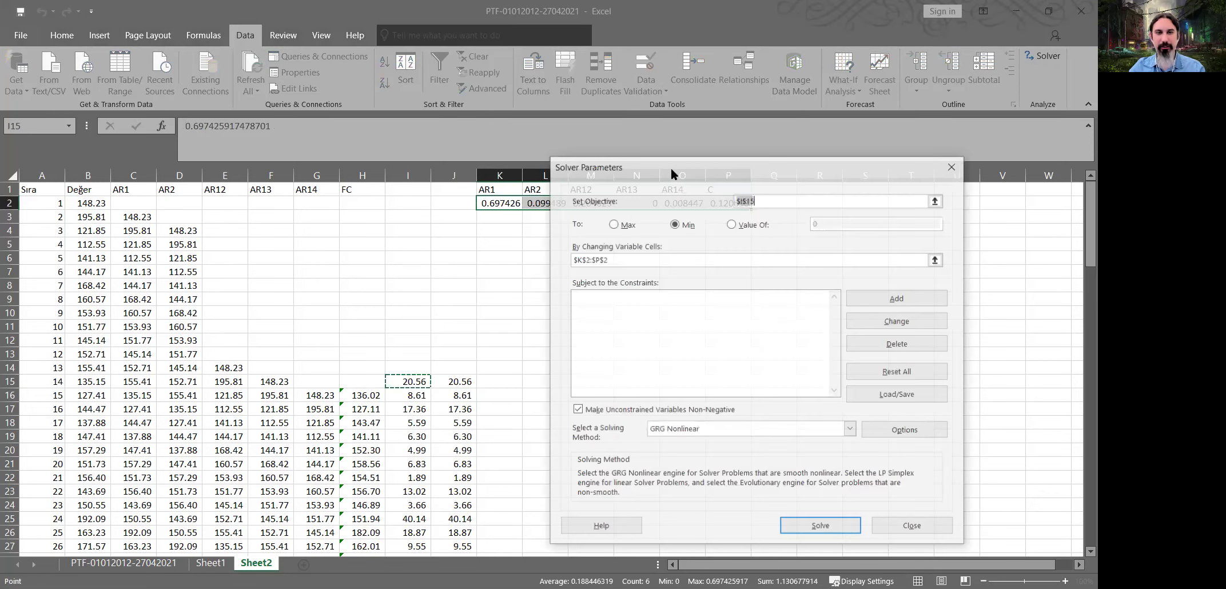
{"action": "left_click", "coordinate": [953, 167]}
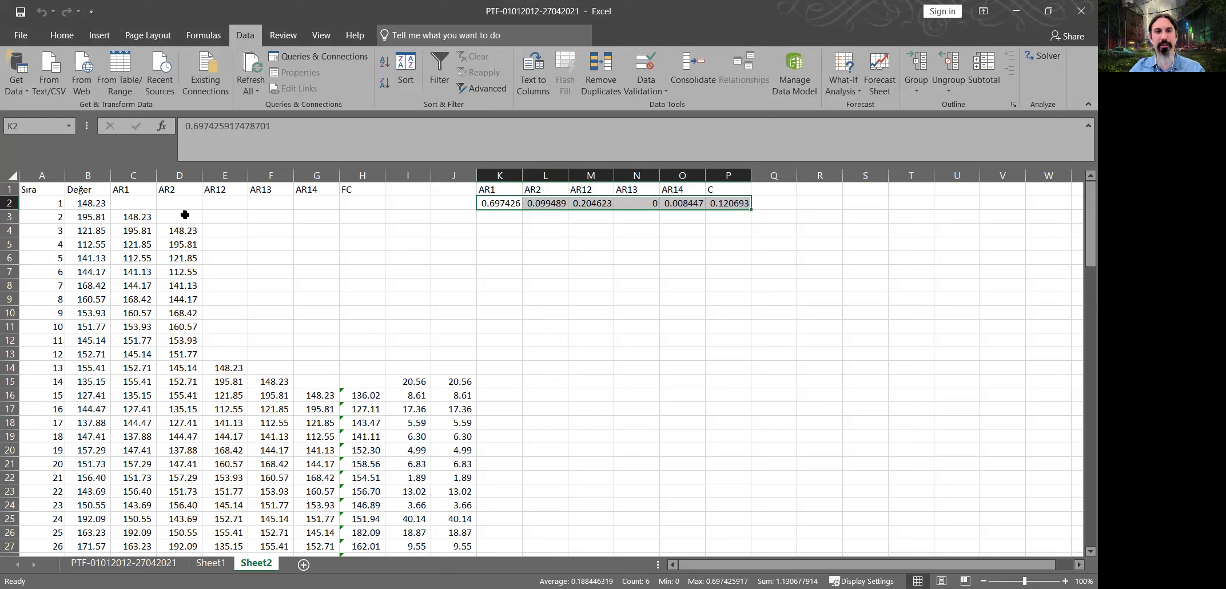
- Insert six blank columns before the Değer column
{"action": "left_click", "coordinate": [91, 174]}
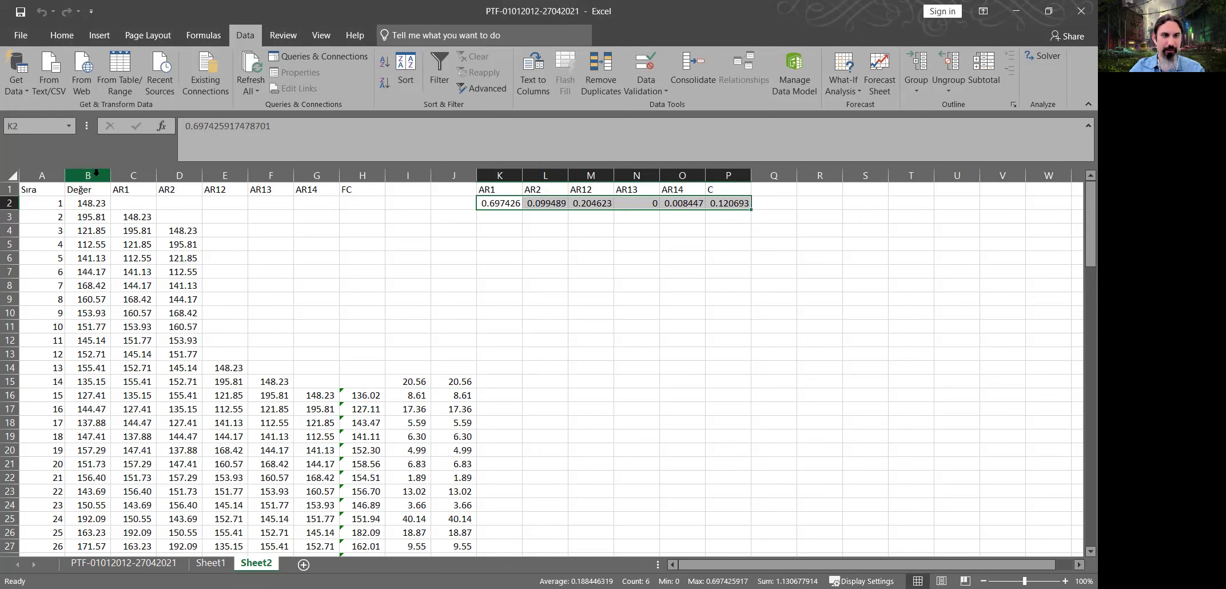
{"action": "left_click", "coordinate": [317, 175], "text": "shift"}
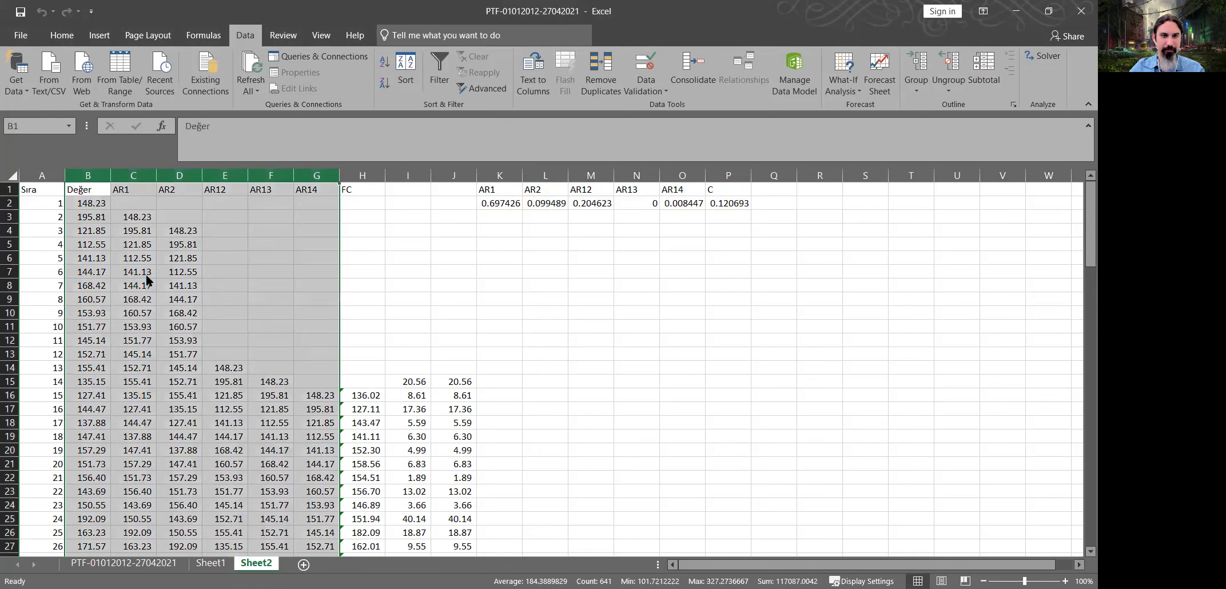
{"action": "key", "text": "ctrl+shift+equal"}
- Label cell B1 as AR1
{"action": "left_click", "coordinate": [92, 190]}
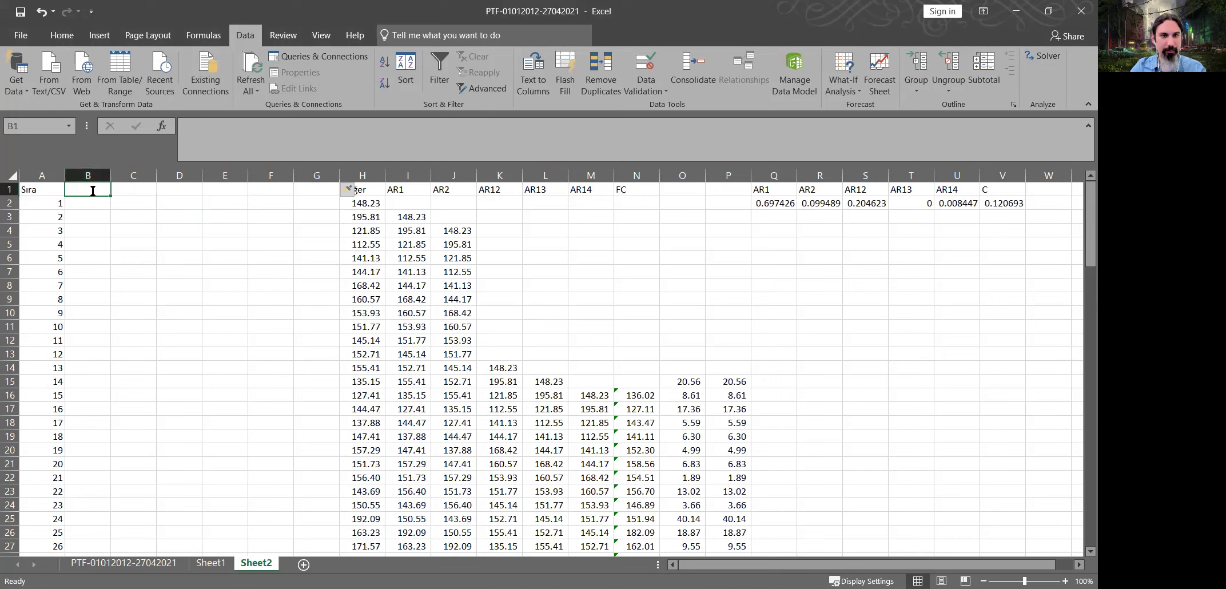
{"action": "type", "text": "AR1"}
{"action": "key", "text": "Return"}
{"action": "key", "text": "Return"}
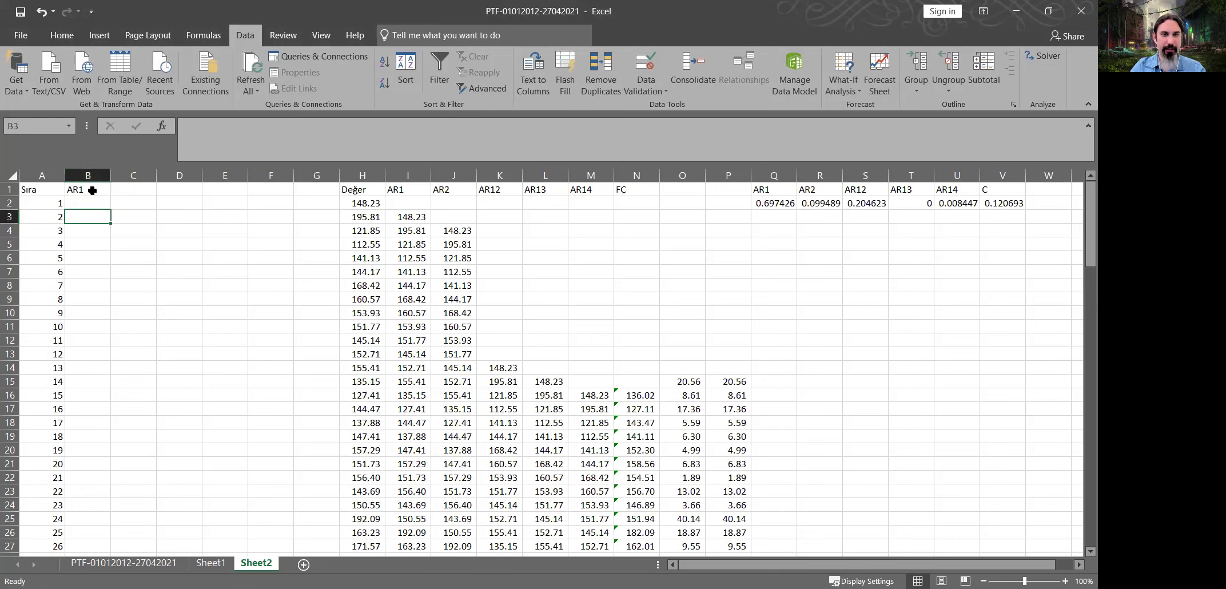
- Examine the first and last filled rows of the AR1 data in column I
{"action": "key", "text": "Right"}
{"action": "key", "text": "Right"}
{"action": "key", "text": "Right"}
{"action": "key", "text": "Right"}
{"action": "key", "text": "Right"}
{"action": "key", "text": "Right"}
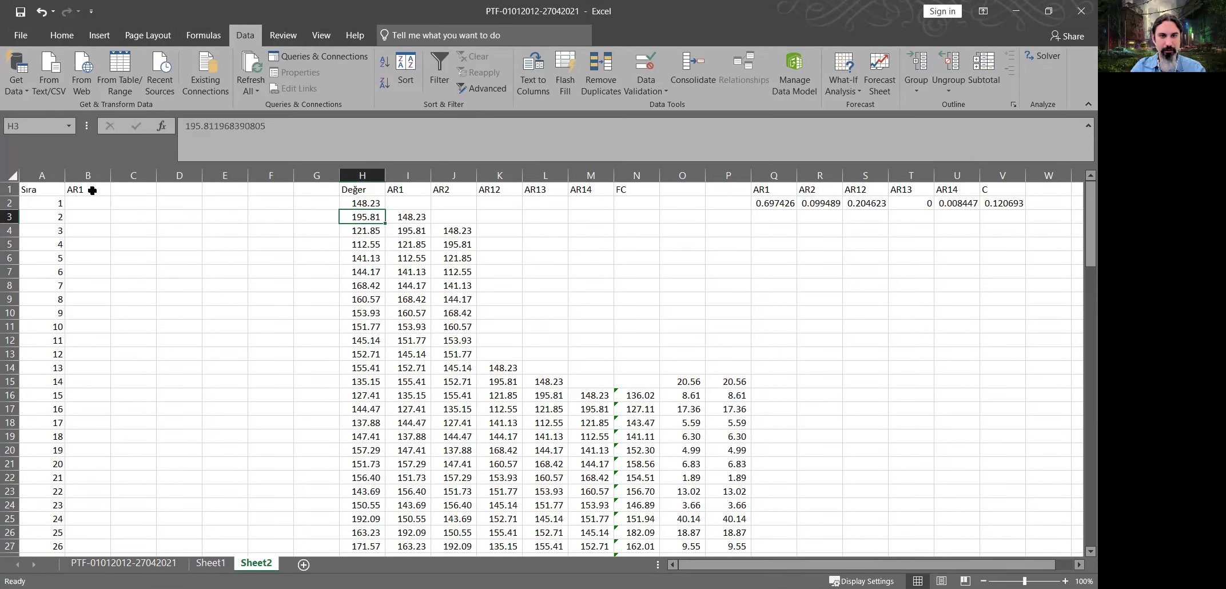
{"action": "key", "text": "Right"}
{"action": "scroll", "coordinate": [92, 190], "scroll_direction": "down", "scroll_amount": 1}
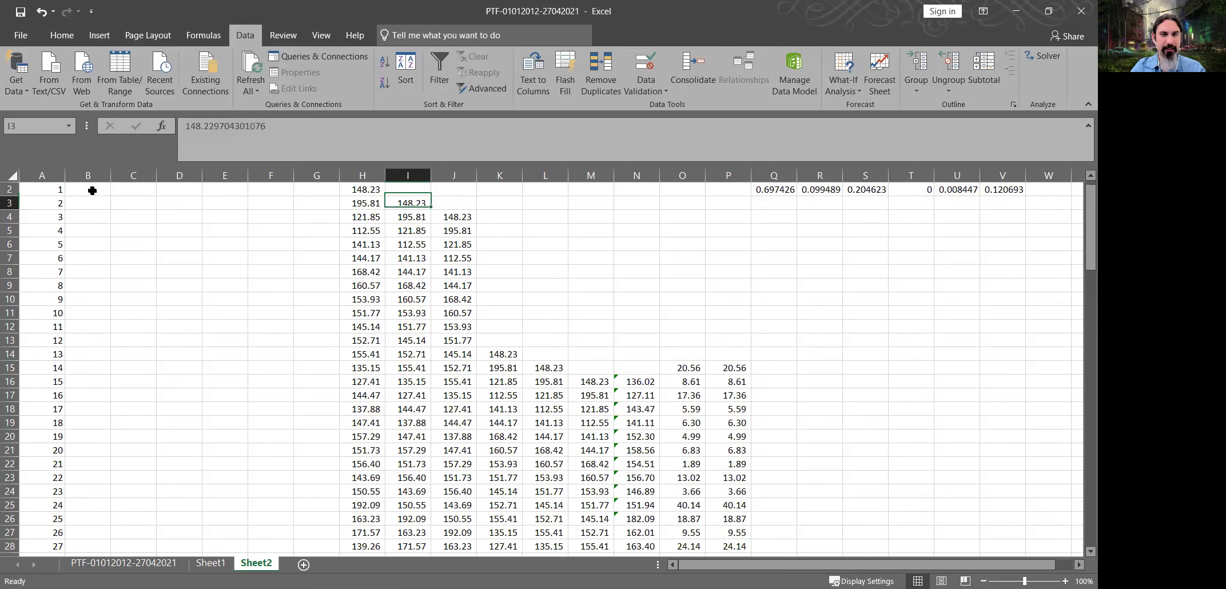
{"action": "scroll", "coordinate": [92, 191], "scroll_direction": "up", "scroll_amount": 1}
{"action": "key", "text": "Down"}
{"action": "key", "text": "ctrl+Down"}
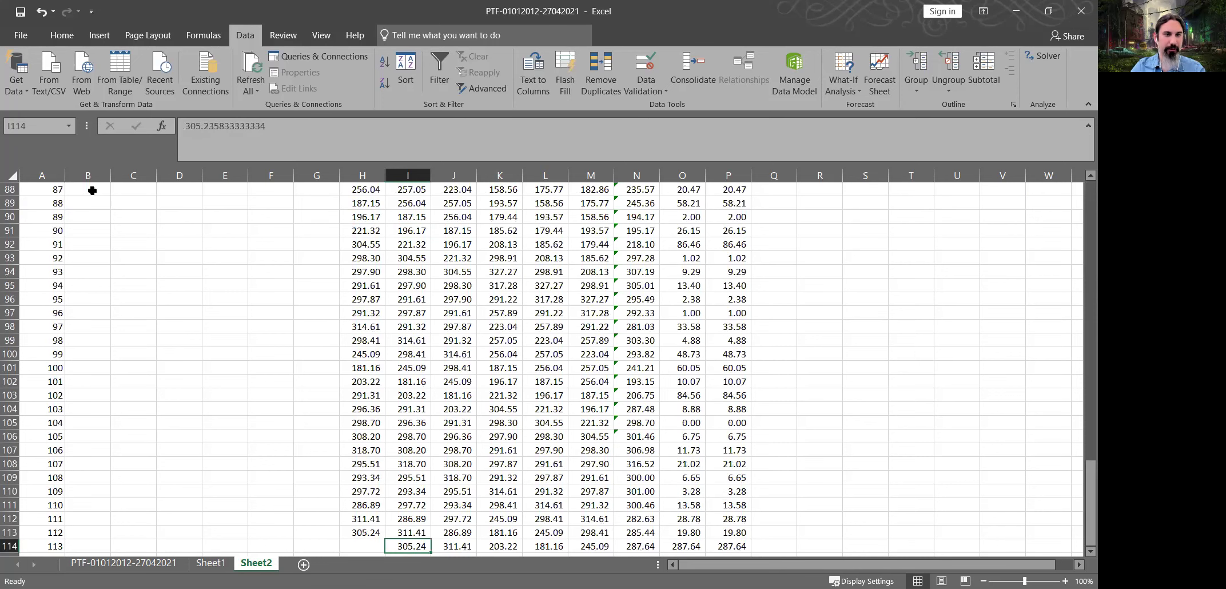
- Try to correlate the Değer values with the AR1 lag by entering =CORREL(H3:H113,I3:I114) in B3
{"action": "key", "text": "ctrl+Up"}
{"action": "key", "text": "Left"}
{"action": "key", "text": "ctrl+Left"}
{"action": "key", "text": "Right"}
{"action": "key", "text": "F2"}
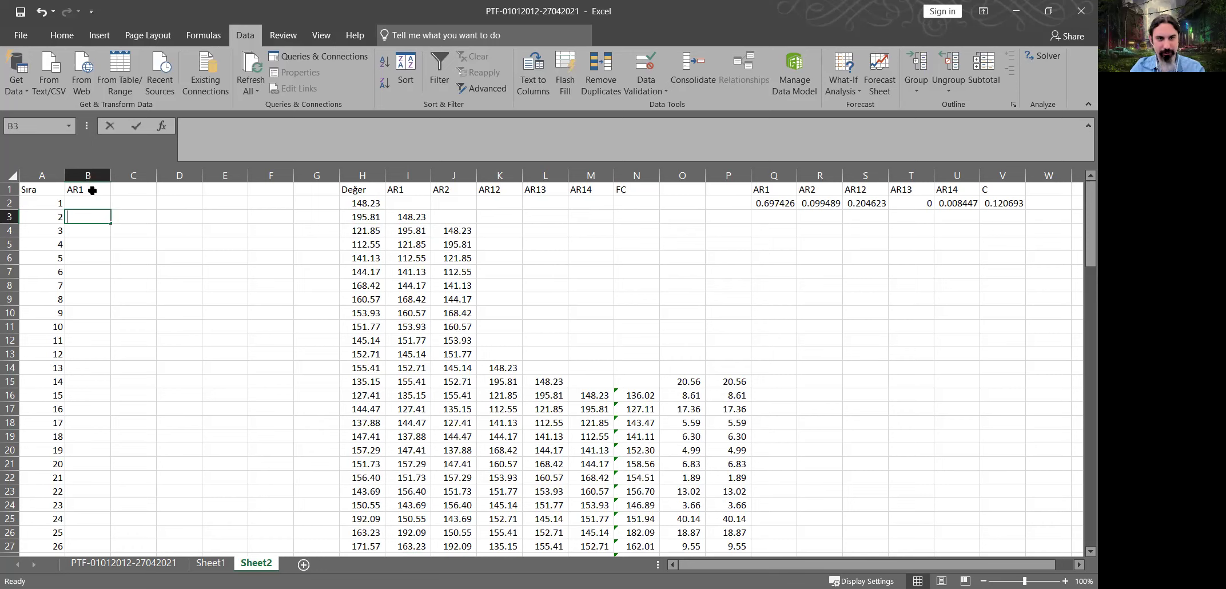
{"action": "type", "text": "=CORREL("}
{"action": "key", "text": "ctrl+Right"}
{"action": "key", "text": "Left"}
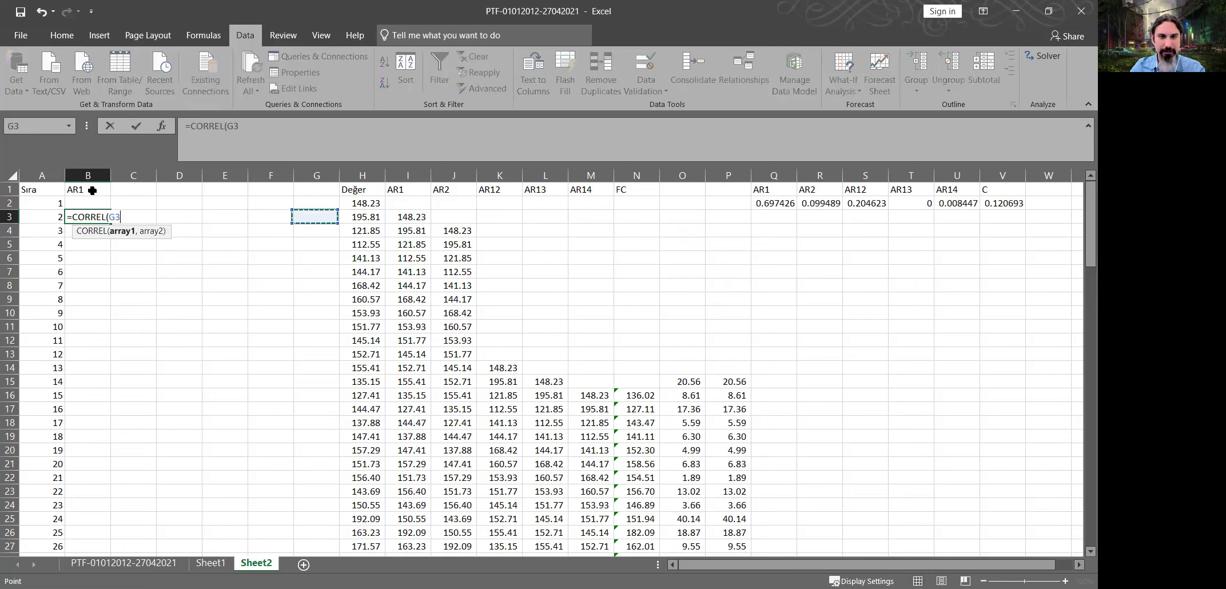
{"action": "key", "text": "Right"}
{"action": "key", "text": "ctrl+shift+Down"}
{"action": "type", "text": ","}
{"action": "key", "text": "Right"}
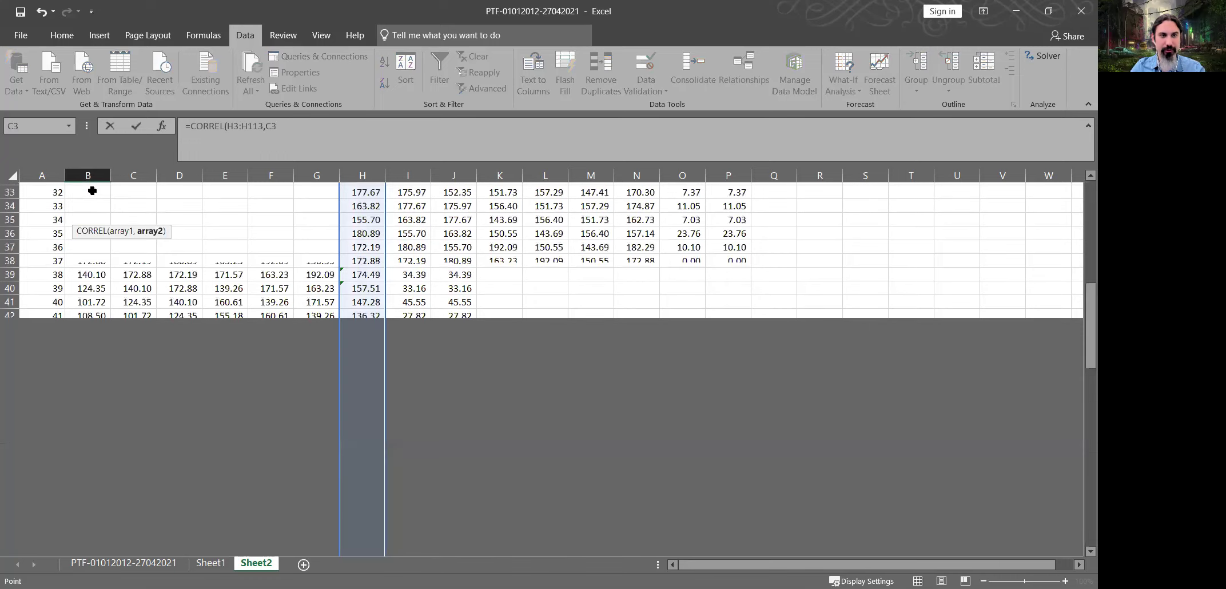
{"action": "key", "text": "shift+Return"}
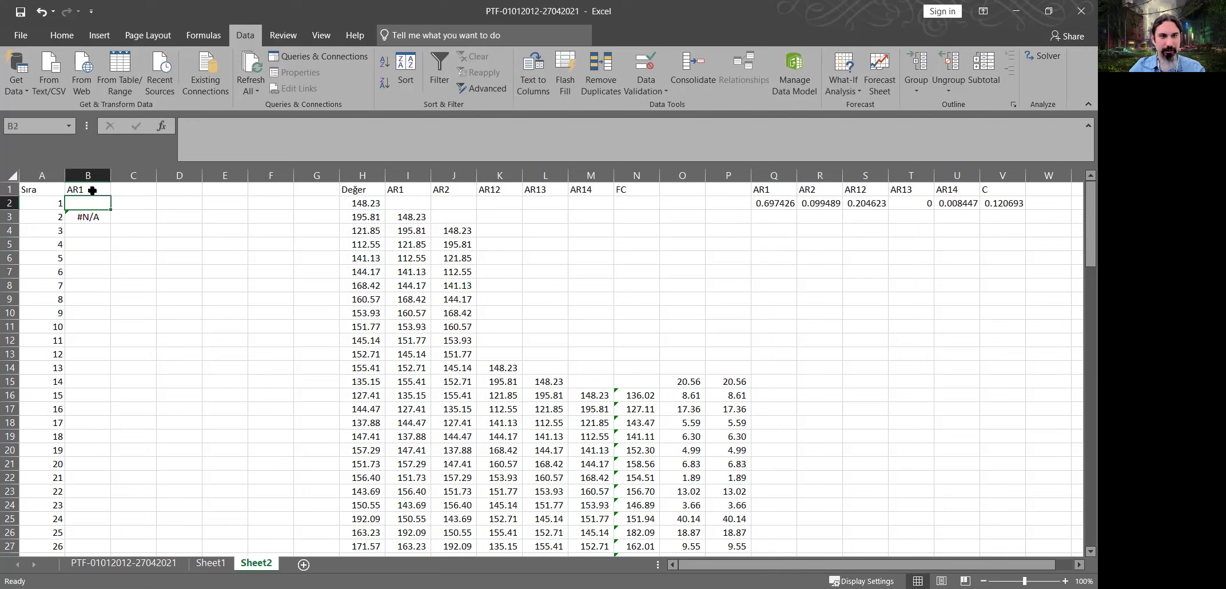
{"action": "key", "text": "Down"}
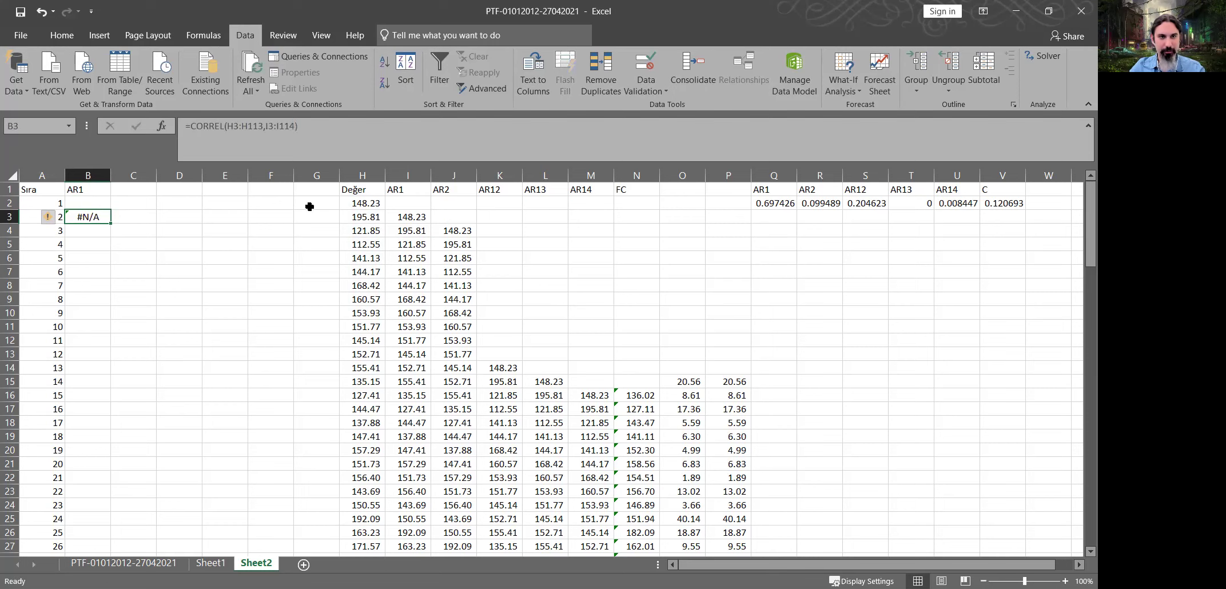
- Compare the row extents of the Değer and AR1 columns with the ranges used in the B3 correlation formula
{"action": "left_click", "coordinate": [416, 275]}
{"action": "key", "text": "Up"}
{"action": "key", "text": "Up"}
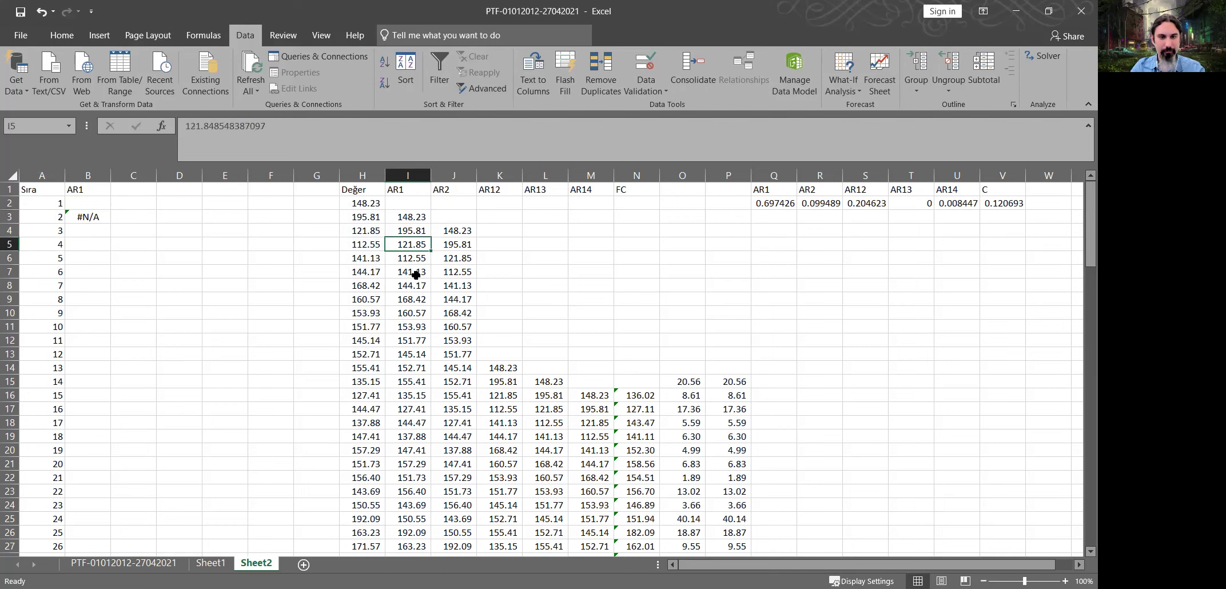
{"action": "key", "text": "Left"}
{"action": "key", "text": "ctrl+Down"}
{"action": "key", "text": "ctrl+Up"}
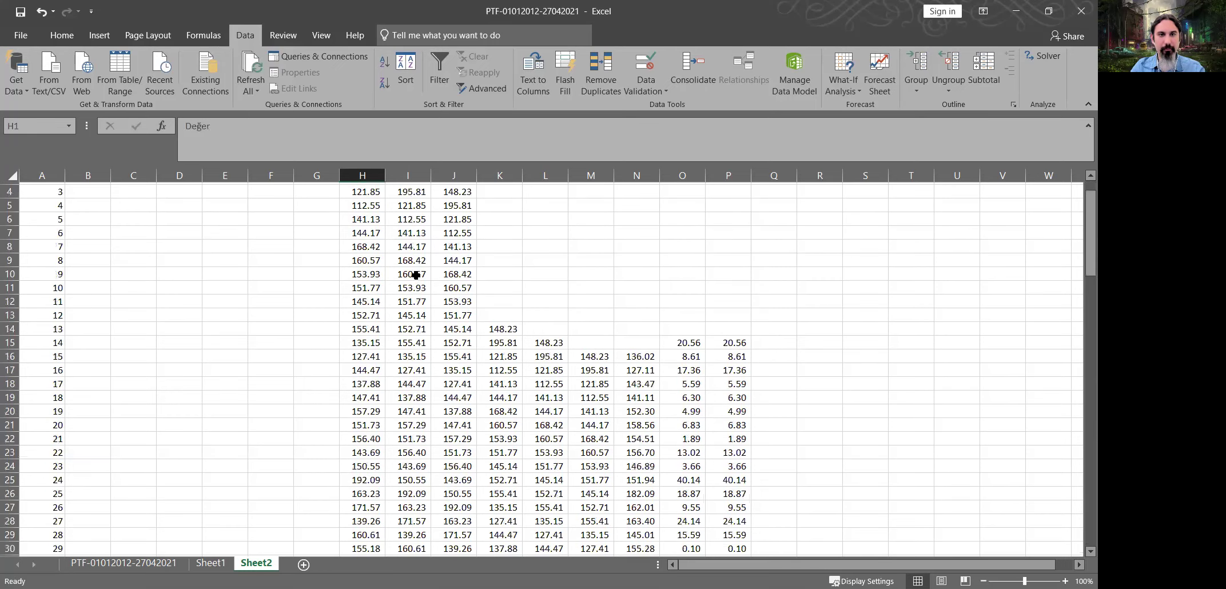
{"action": "key", "text": "Right"}
{"action": "key", "text": "Left"}
{"action": "key", "text": "Down"}
{"action": "key", "text": "Down"}
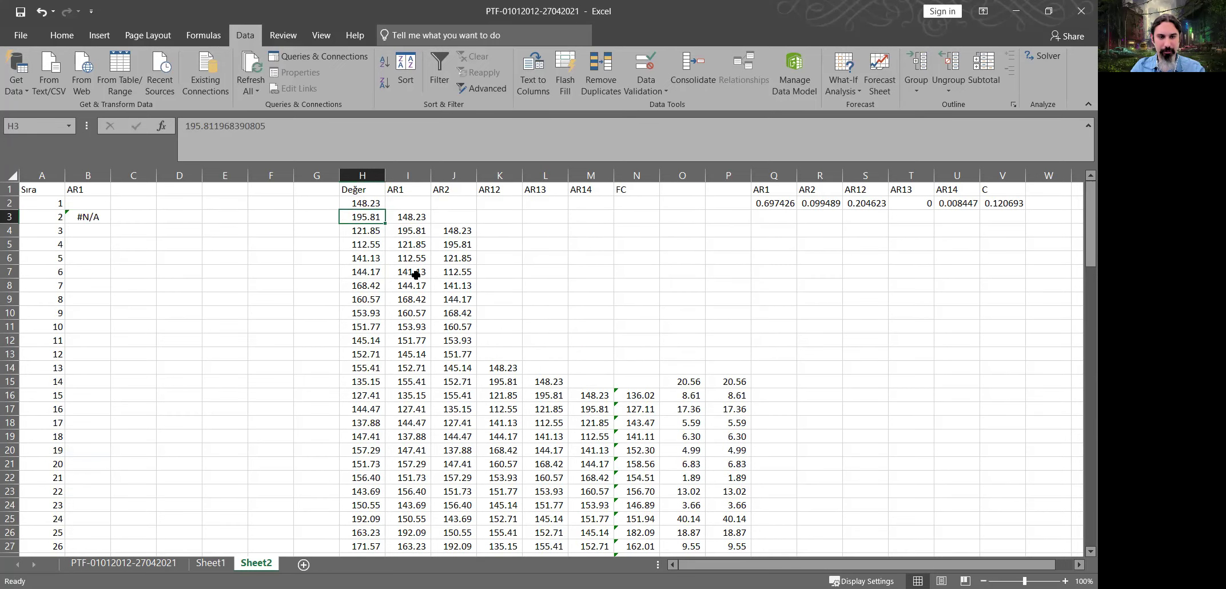
{"action": "key", "text": "ctrl+Down"}
{"action": "key", "text": "ctrl+Home"}
{"action": "key", "text": "Right"}
{"action": "key", "text": "Right"}
{"action": "key", "text": "Down"}
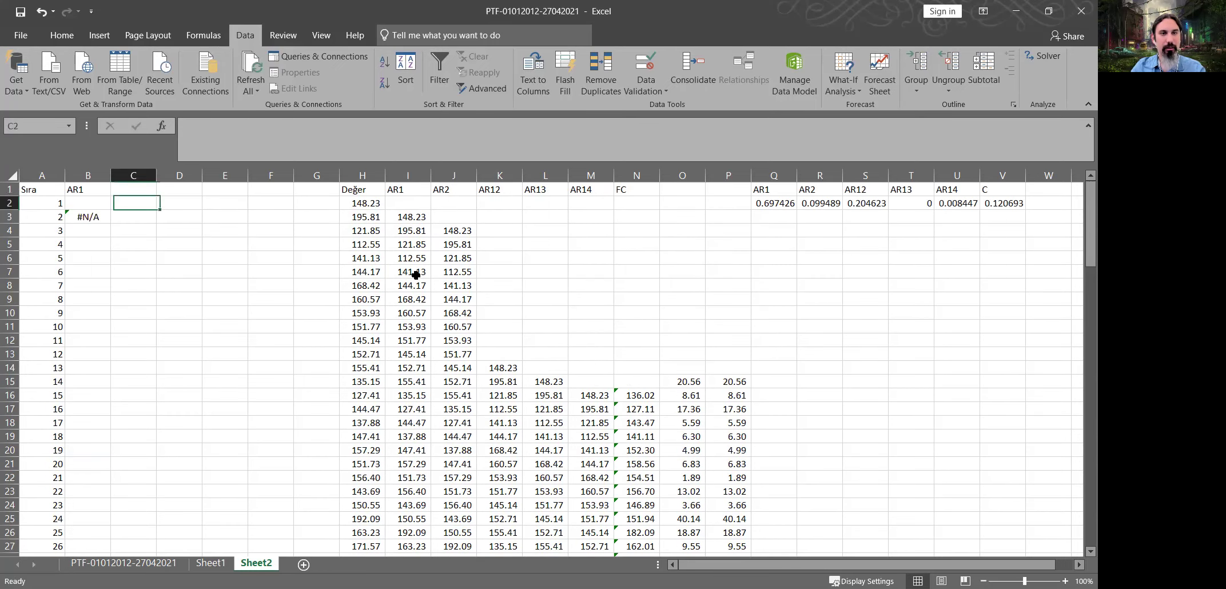
{"action": "key", "text": "Left"}
{"action": "key", "text": "Down"}
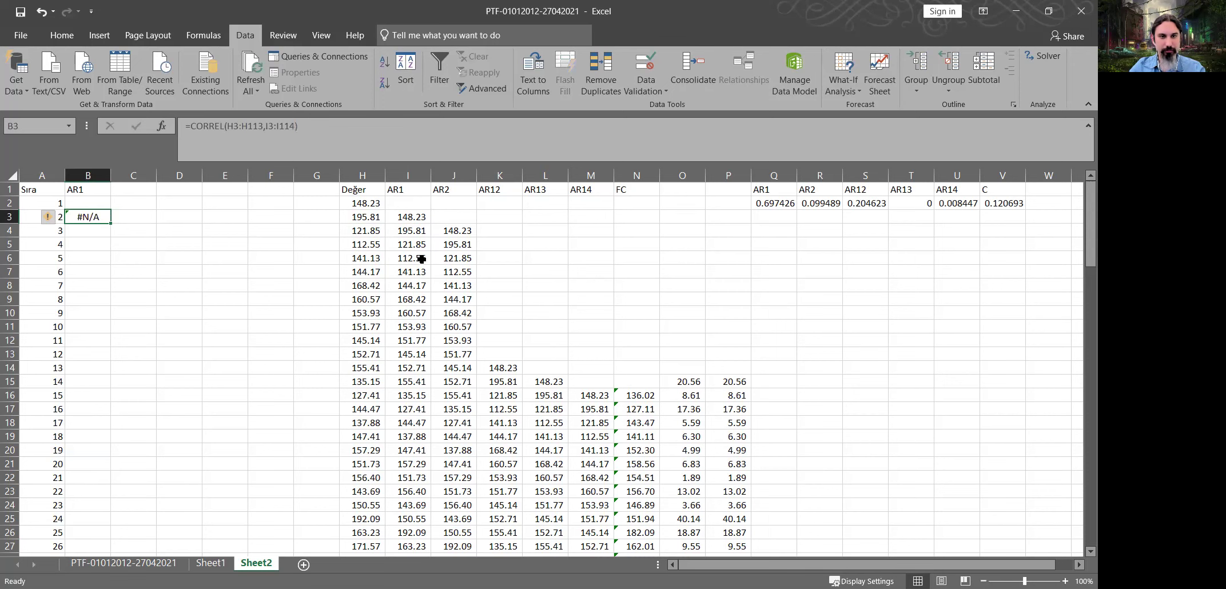
- Shorten the second range of the B3 correlation formula so it reads =CORREL(H3:H113,I3:I113)
{"action": "key", "text": "F2"}
{"action": "scroll", "coordinate": [419, 269], "scroll_direction": "down", "scroll_amount": 20}
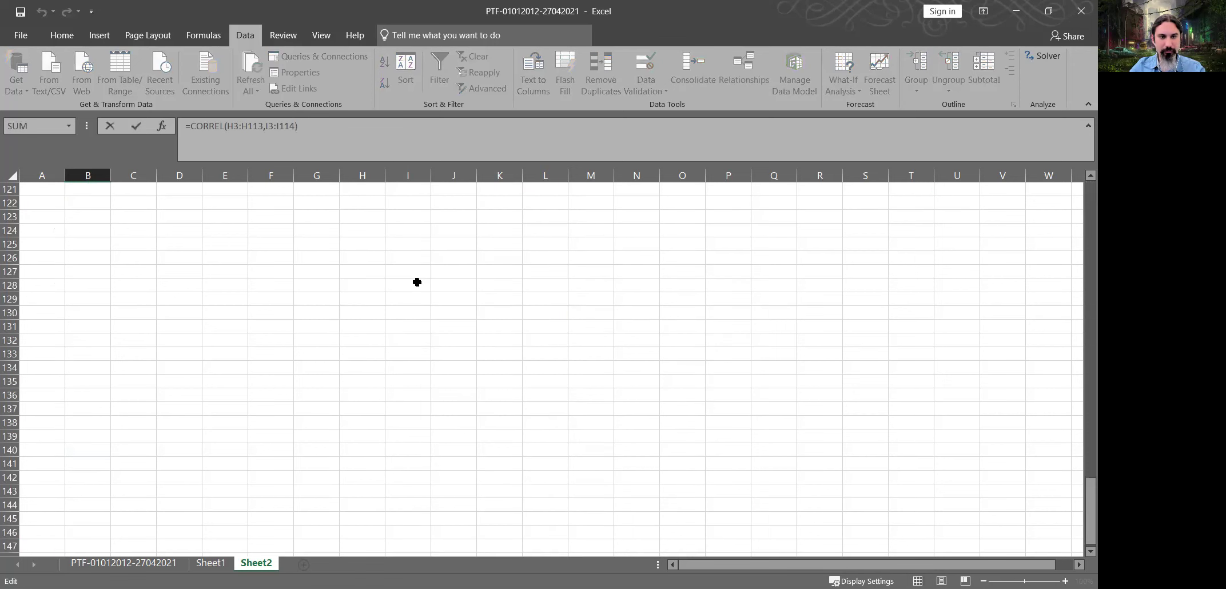
{"action": "scroll", "coordinate": [417, 282], "scroll_direction": "up", "scroll_amount": 19}
{"action": "scroll", "coordinate": [416, 283], "scroll_direction": "up", "scroll_amount": 13}
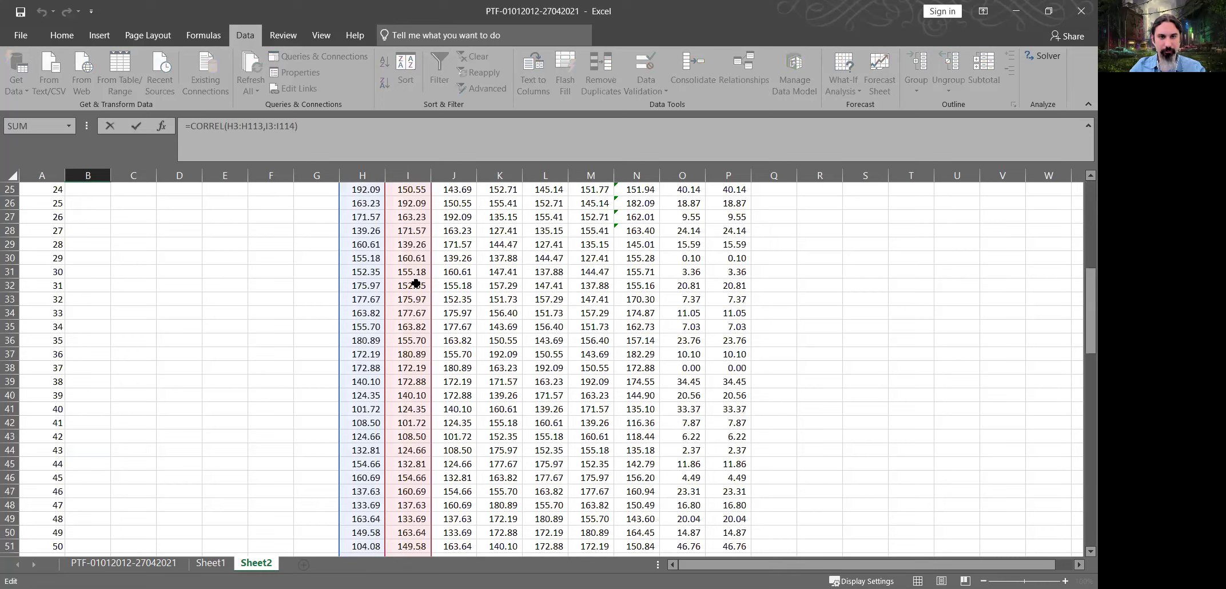
{"action": "scroll", "coordinate": [416, 283], "scroll_direction": "up", "scroll_amount": 8}
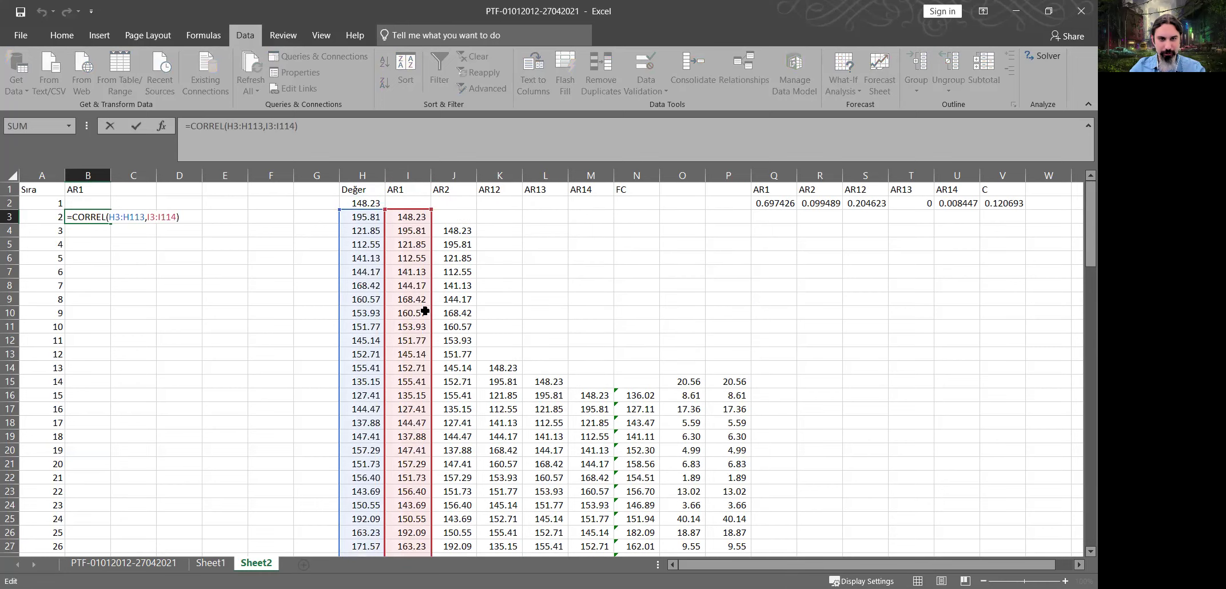
{"action": "scroll", "coordinate": [425, 311], "scroll_direction": "down", "scroll_amount": 20}
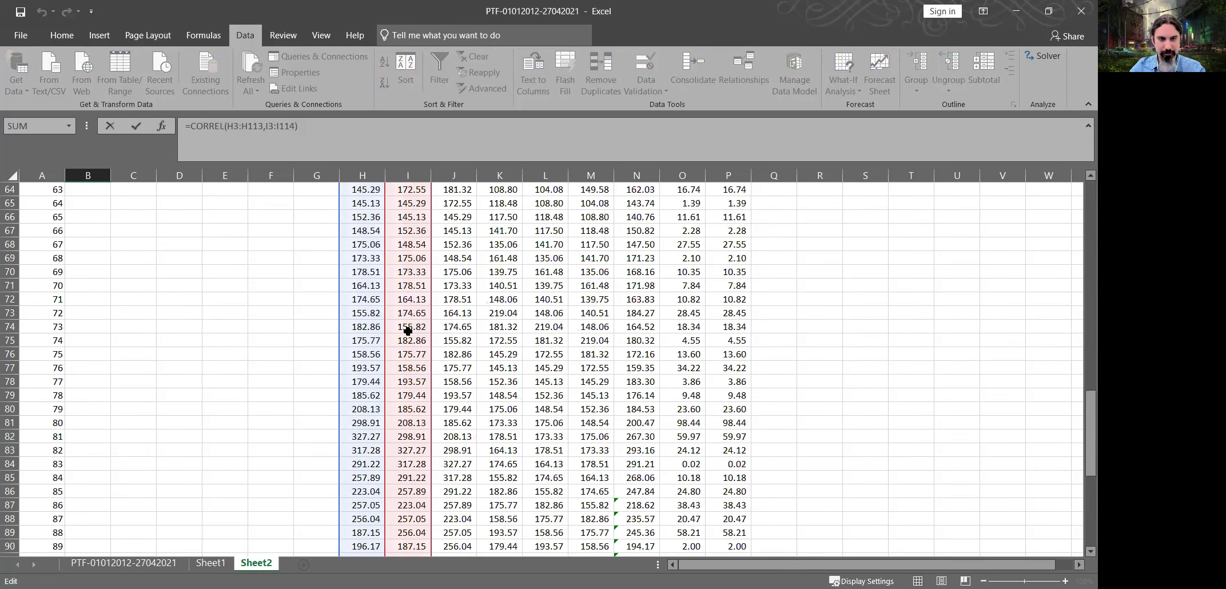
{"action": "scroll", "coordinate": [407, 331], "scroll_direction": "up", "scroll_amount": 12}
{"action": "scroll", "coordinate": [412, 326], "scroll_direction": "up", "scroll_amount": 10}
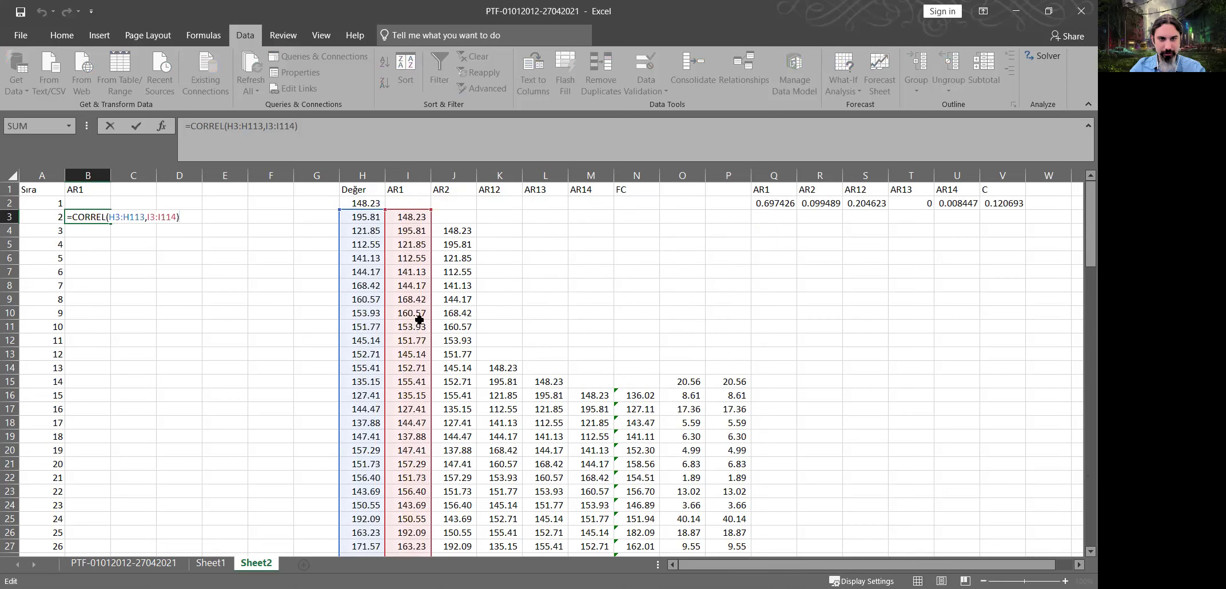
{"action": "scroll", "coordinate": [419, 318], "scroll_direction": "down", "scroll_amount": 20}
{"action": "scroll", "coordinate": [424, 319], "scroll_direction": "down", "scroll_amount": 11}
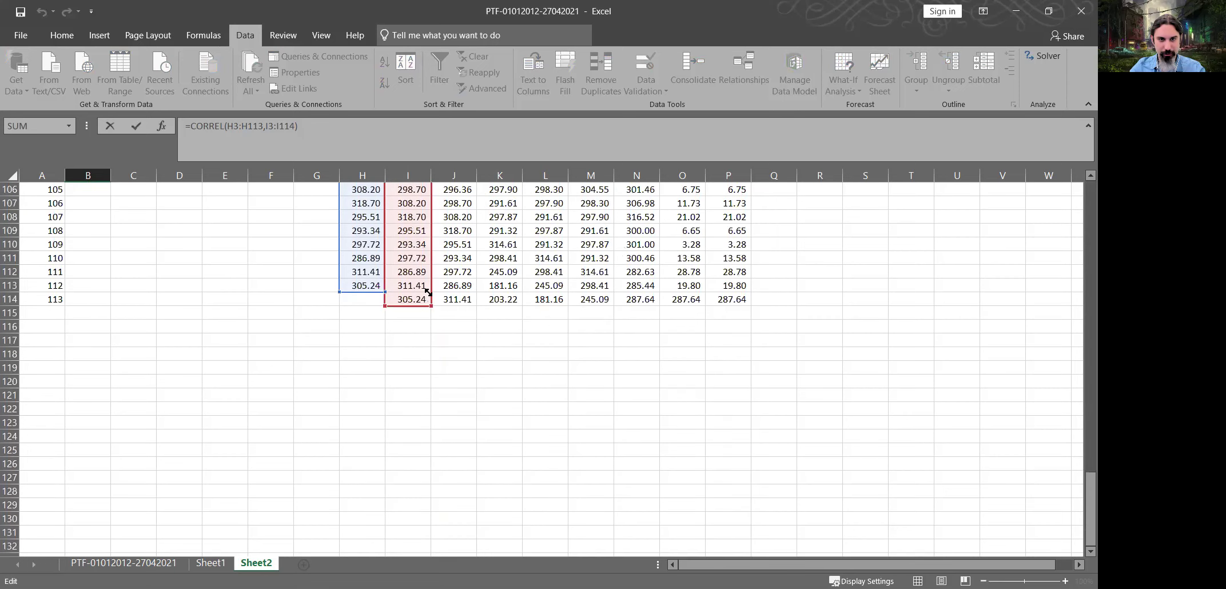
{"action": "key", "text": "Return"}
{"action": "scroll", "coordinate": [429, 293], "scroll_direction": "up", "scroll_amount": 20}
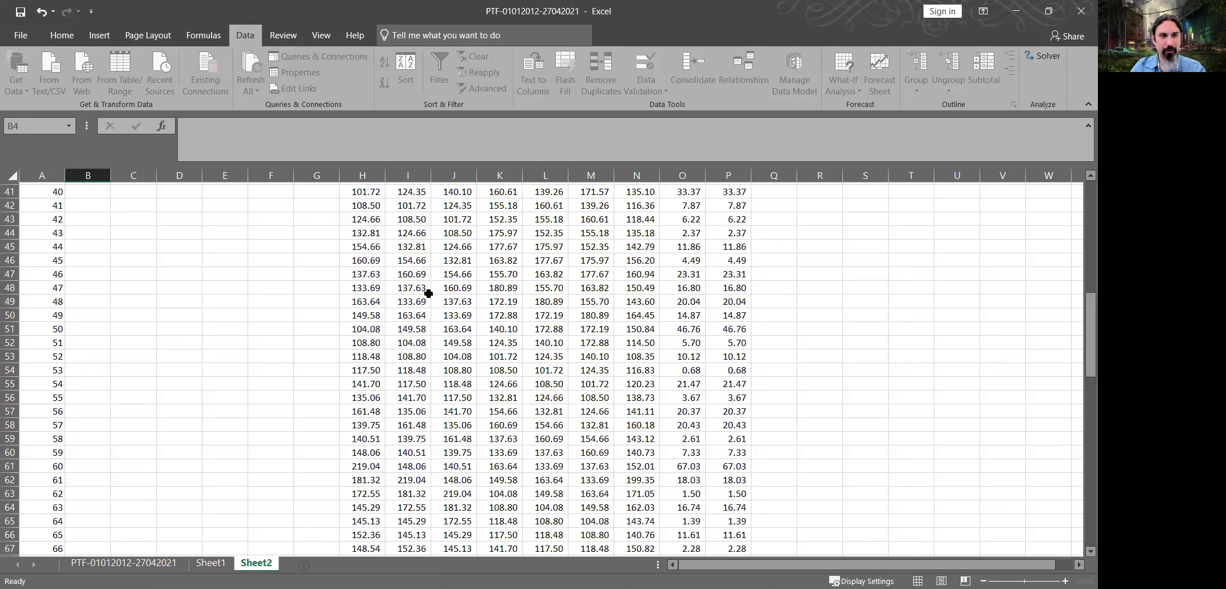
{"action": "scroll", "coordinate": [428, 293], "scroll_direction": "up", "scroll_amount": 13}
{"action": "key", "text": "Up"}
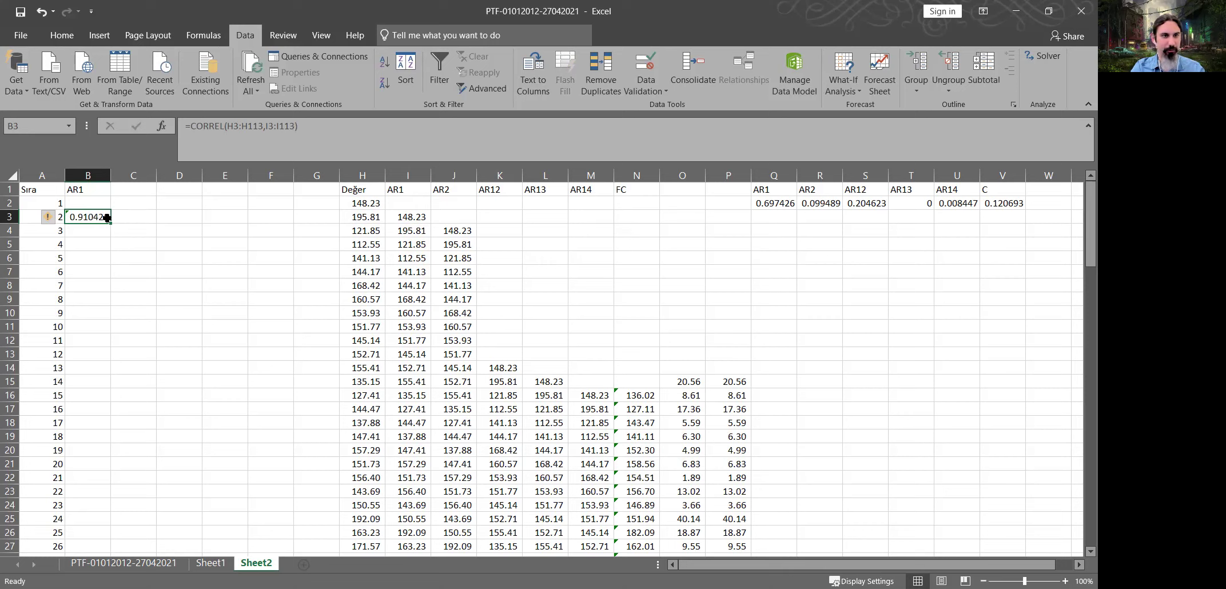
- Undo the correlation formula in B3 and the AR1 label in B1
{"action": "key", "text": "Up"}
{"action": "key", "text": "Up"}
{"action": "key", "text": "ctrl+z"}
{"action": "key", "text": "ctrl+z"}
{"action": "key", "text": "Up"}
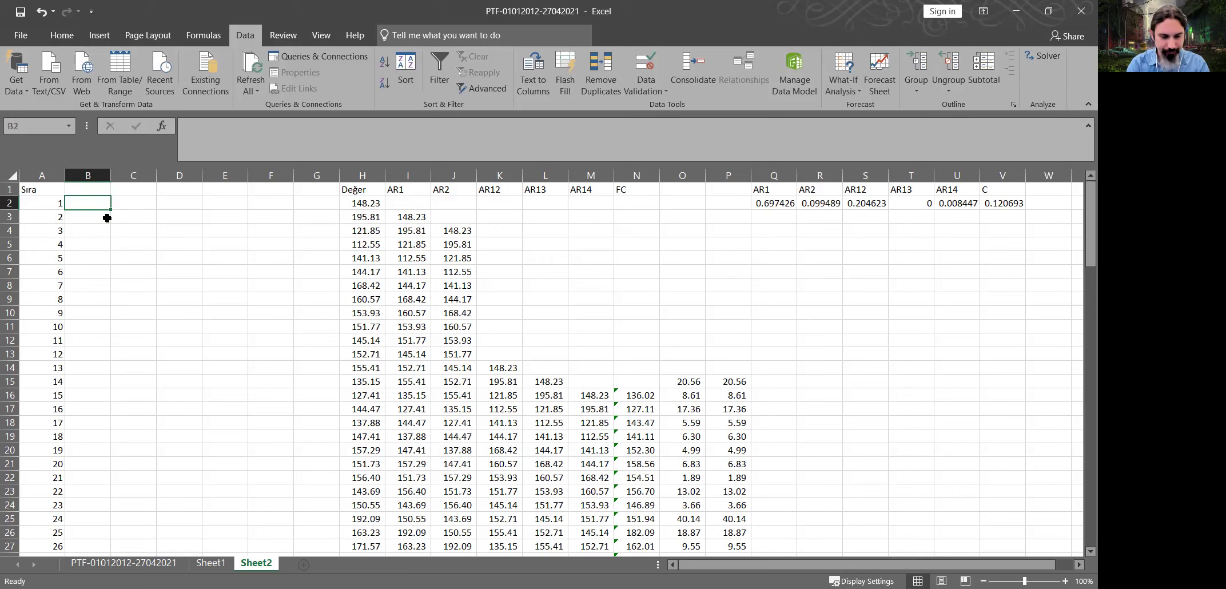
- Correlate the Değer column with itself by entering =CORREL(H2:H113,H2:H113) in B2
{"action": "type", "text": "="}
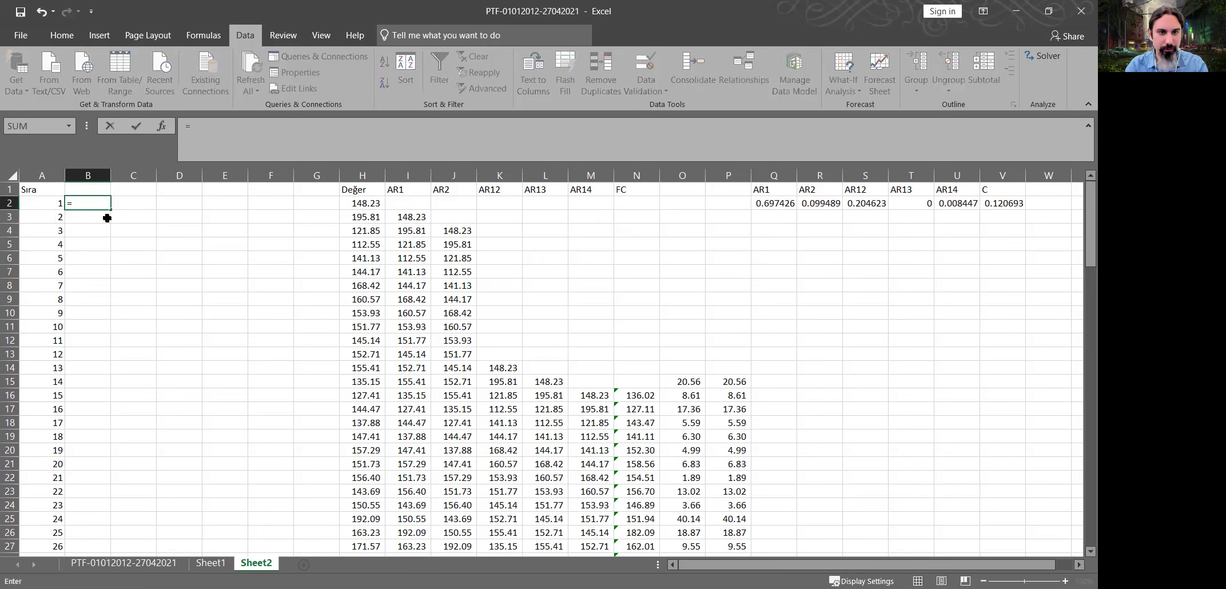
{"action": "type", "text": "CORREL("}
{"action": "key", "text": "Right"}
{"action": "key", "text": "Right"}
{"action": "key", "text": "Right"}
{"action": "key", "text": "Right"}
{"action": "key", "text": "Right"}
{"action": "key", "text": "Right"}
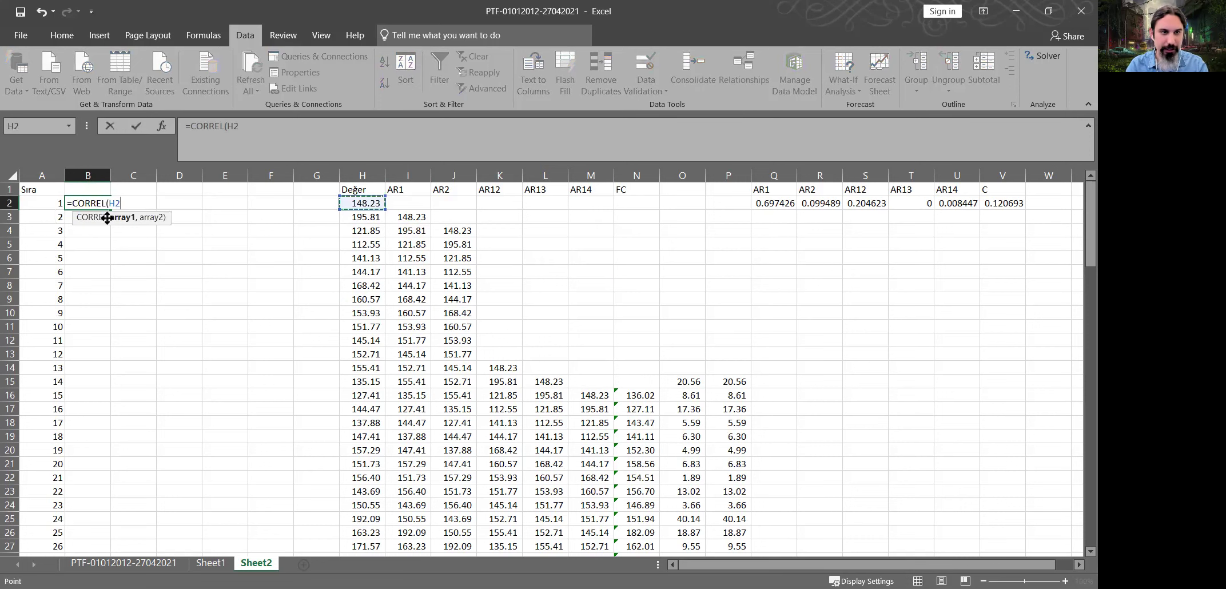
{"action": "key", "text": "ctrl+shift+Down"}
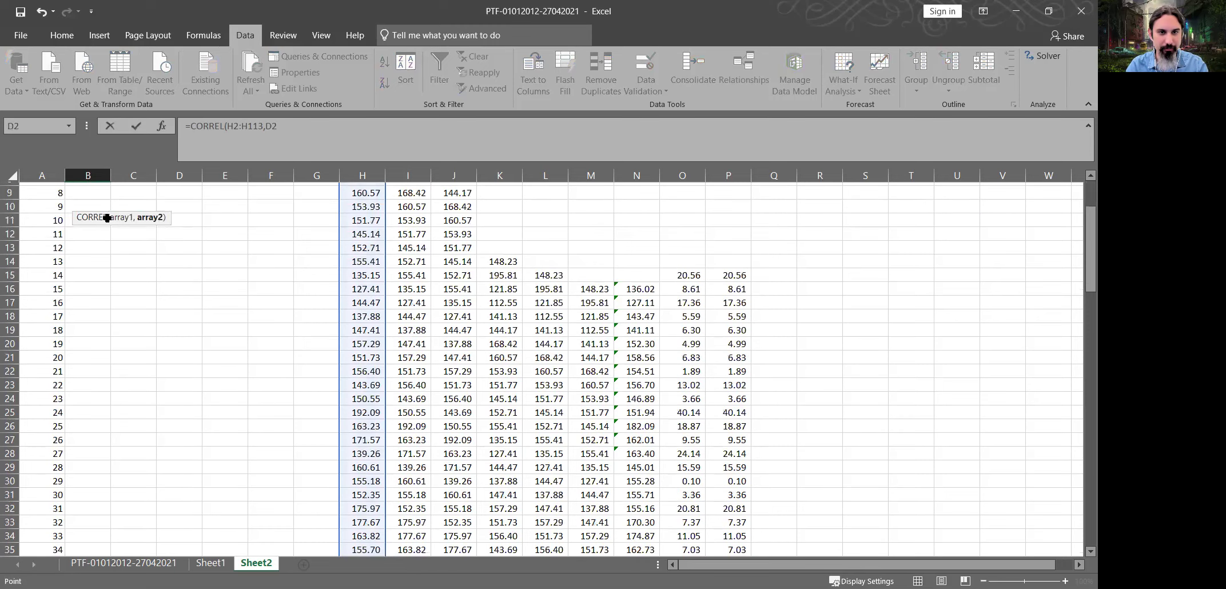
{"action": "type", "text": ","}
{"action": "key", "text": "Up"}
{"action": "key", "text": "Right"}
{"action": "key", "text": "Right"}
{"action": "key", "text": "Right"}
{"action": "key", "text": "Right"}
{"action": "key", "text": "Right"}
{"action": "key", "text": "Right"}
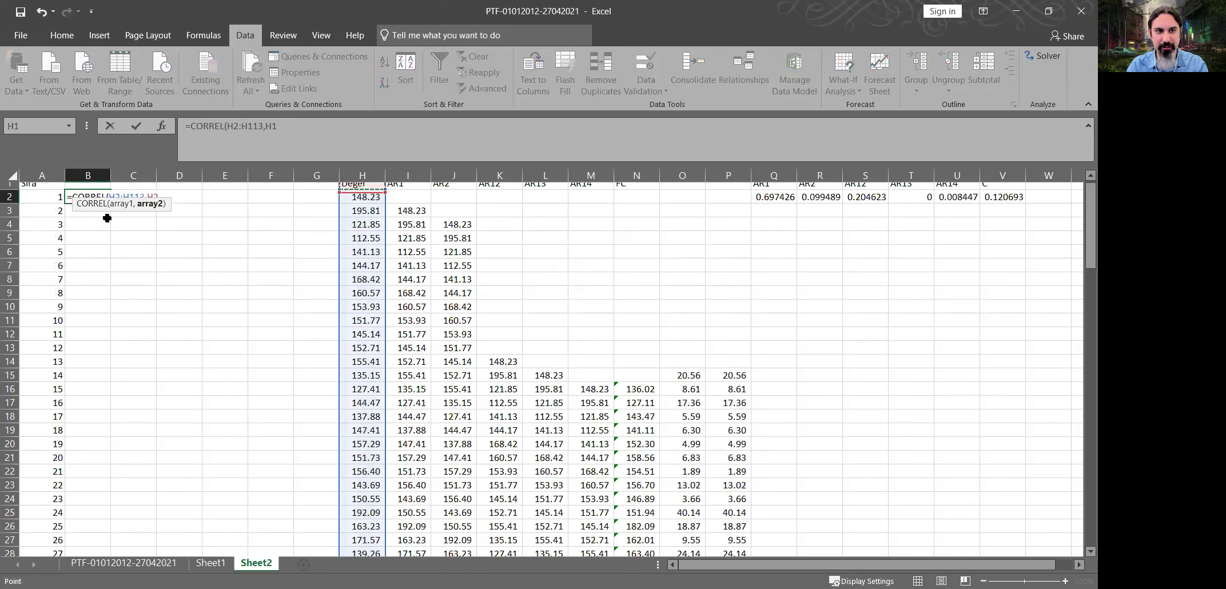
{"action": "key", "text": "shift+Return"}
{"action": "key", "text": "Down"}
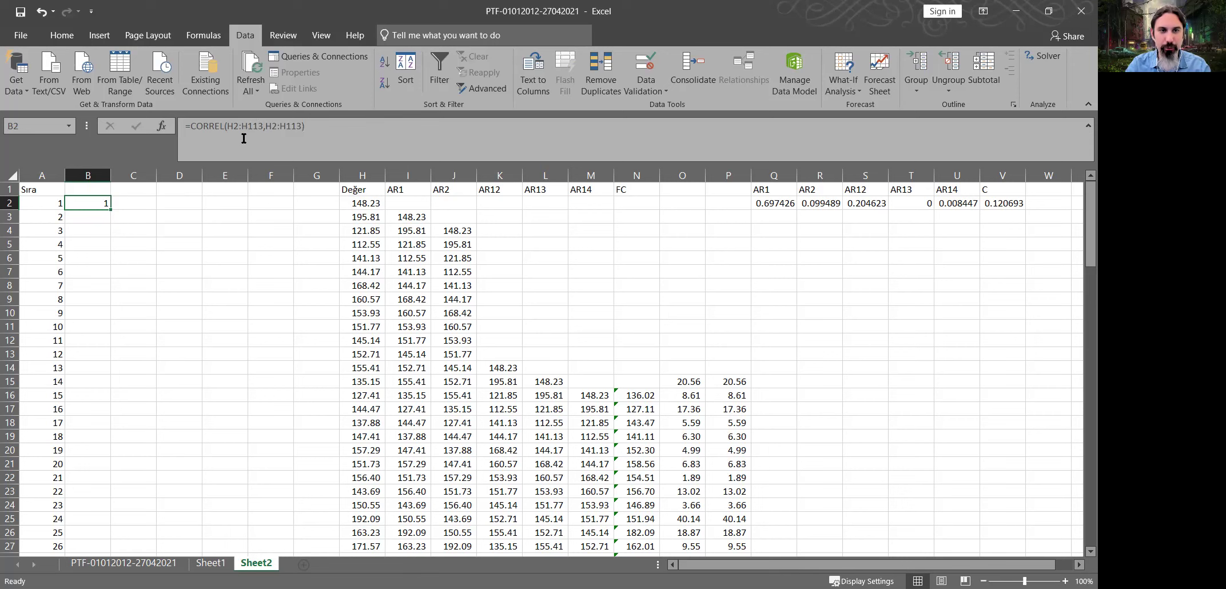
- Start an OFFSET function with the absolute reference $H$2 as the beginning of the first range in the B2 correlation formula
{"action": "left_click", "coordinate": [261, 125]}
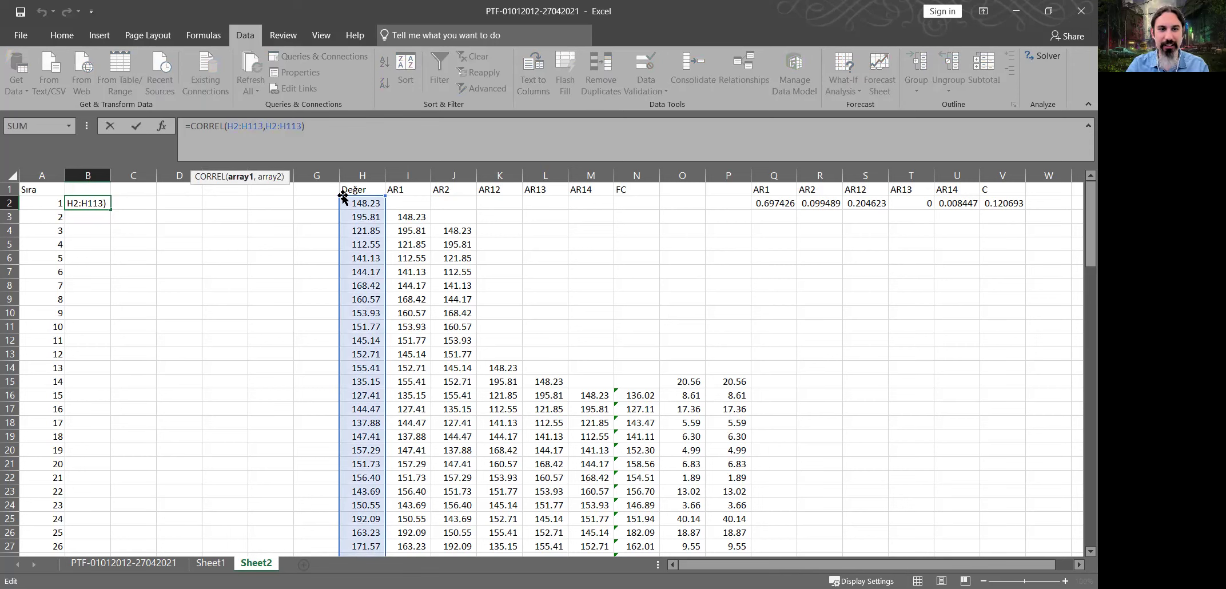
{"action": "scroll", "coordinate": [372, 289], "scroll_direction": "down", "scroll_amount": 20}
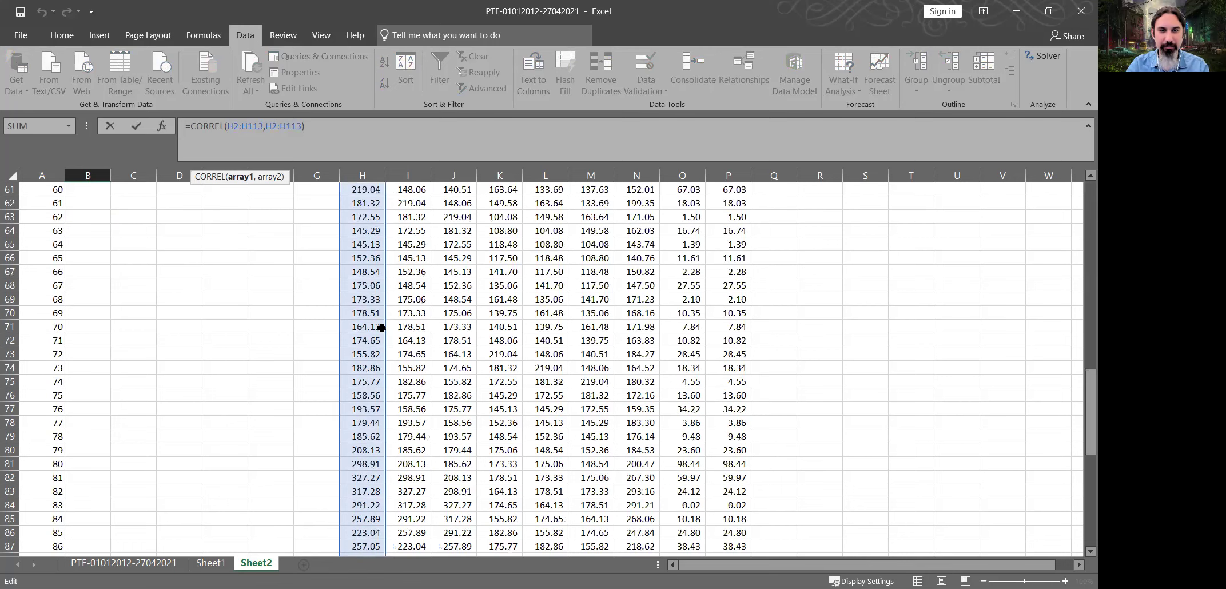
{"action": "scroll", "coordinate": [381, 327], "scroll_direction": "down", "scroll_amount": 17}
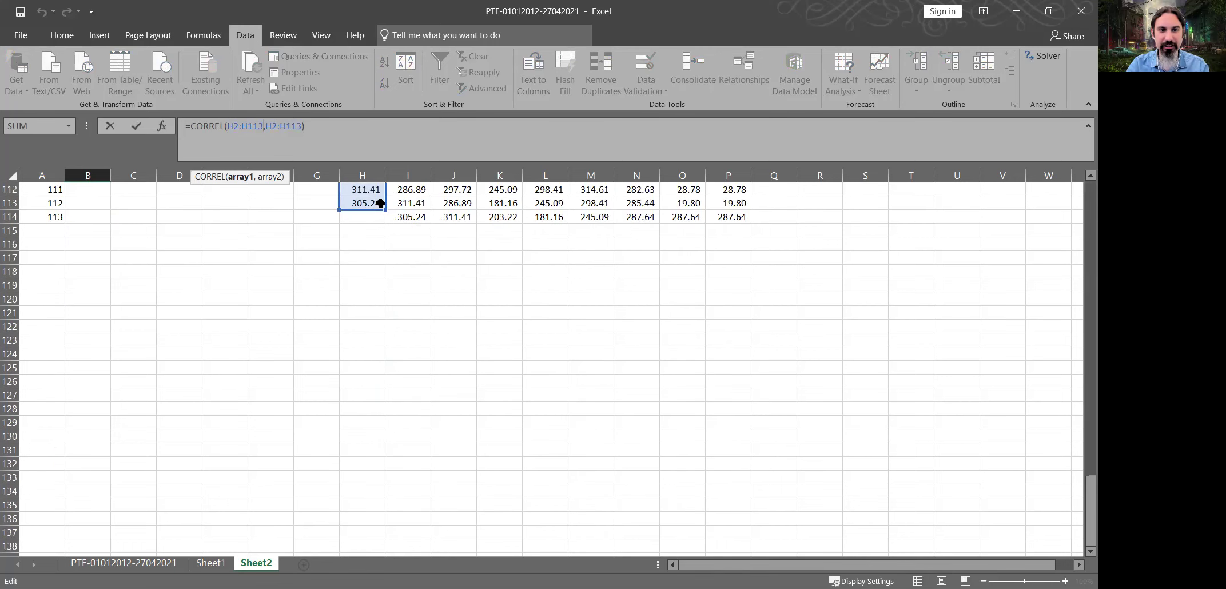
{"action": "scroll", "coordinate": [380, 203], "scroll_direction": "up", "scroll_amount": 20}
{"action": "scroll", "coordinate": [309, 131], "scroll_direction": "up", "scroll_amount": 17}
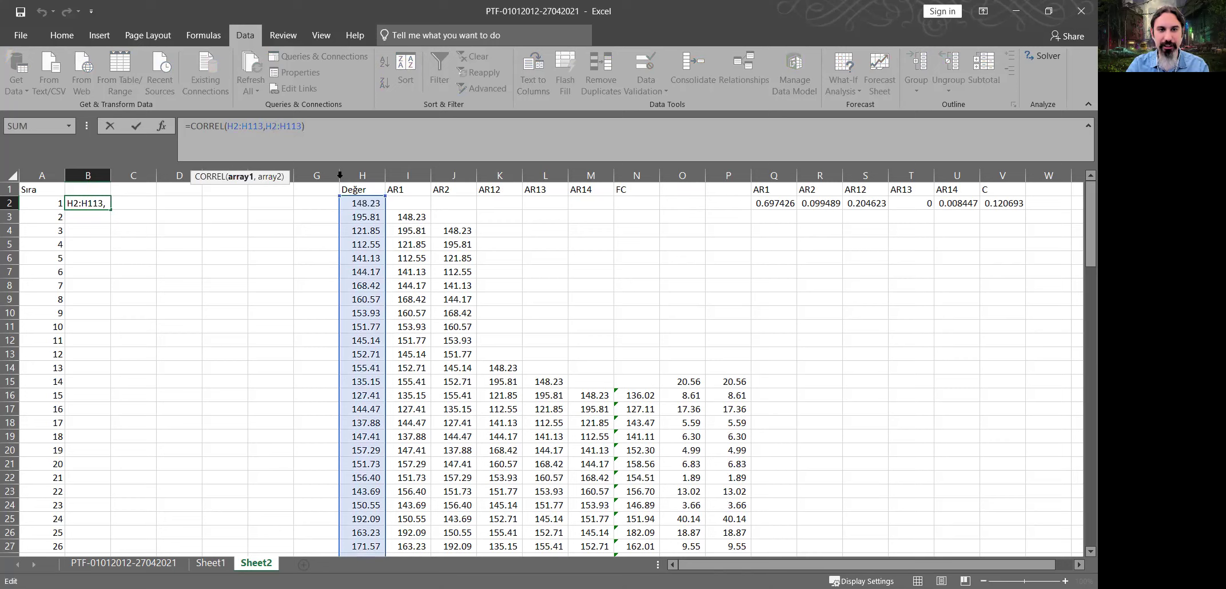
{"action": "left_click", "coordinate": [240, 127]}
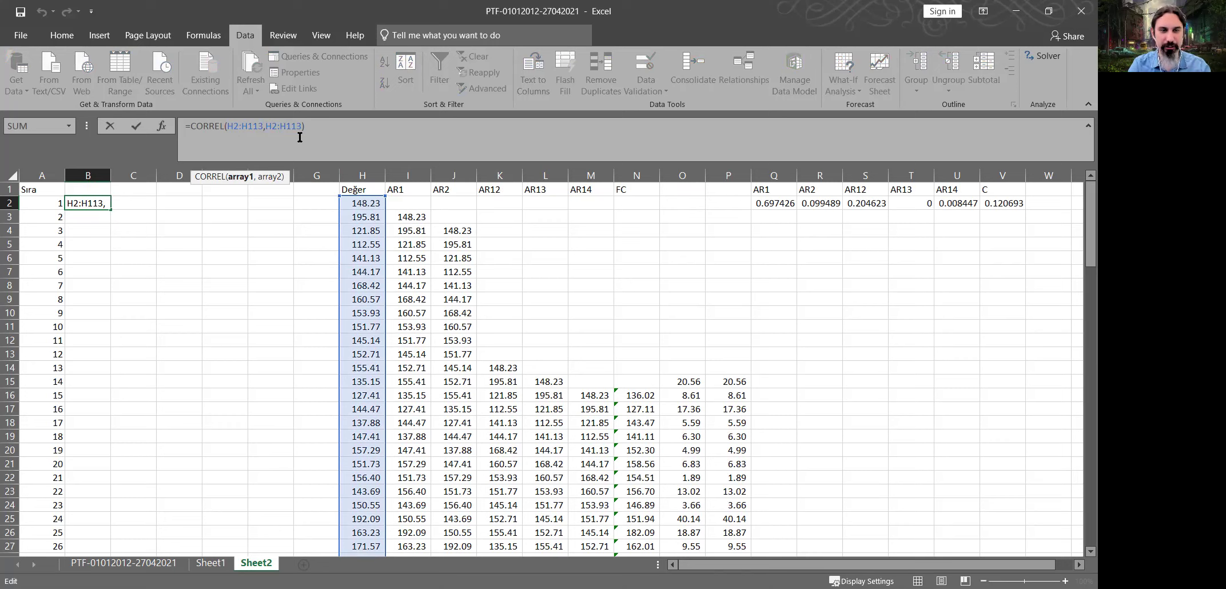
{"action": "type", "text": "OFFSET("}
{"action": "key", "text": "F4"}
{"action": "key", "text": "Right"}
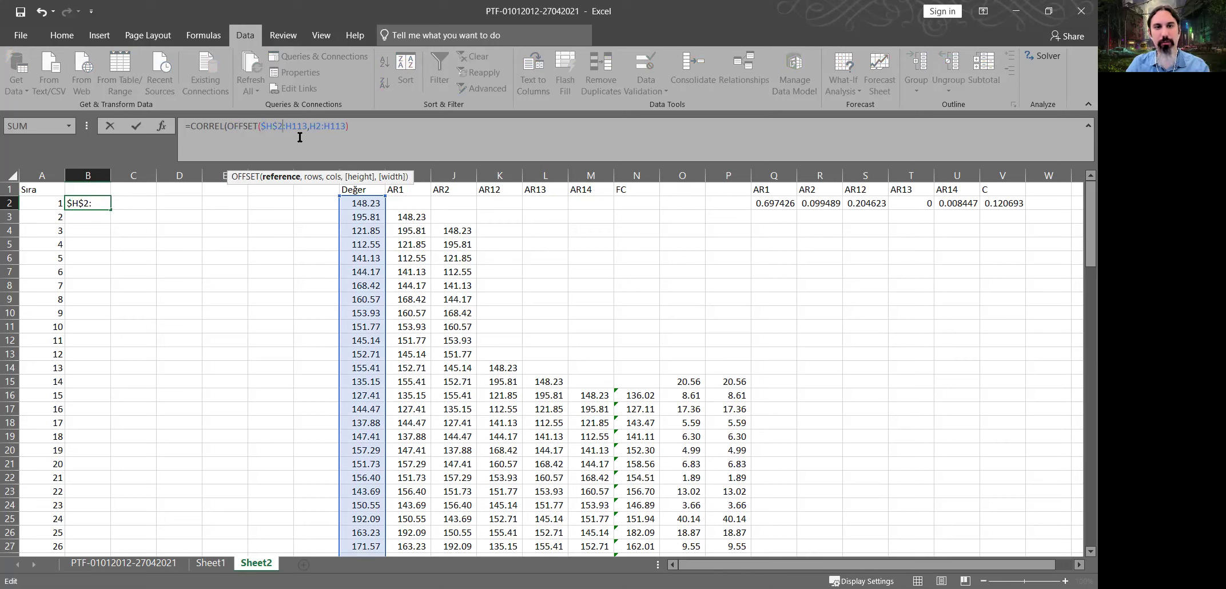
{"action": "type", "text": ","}
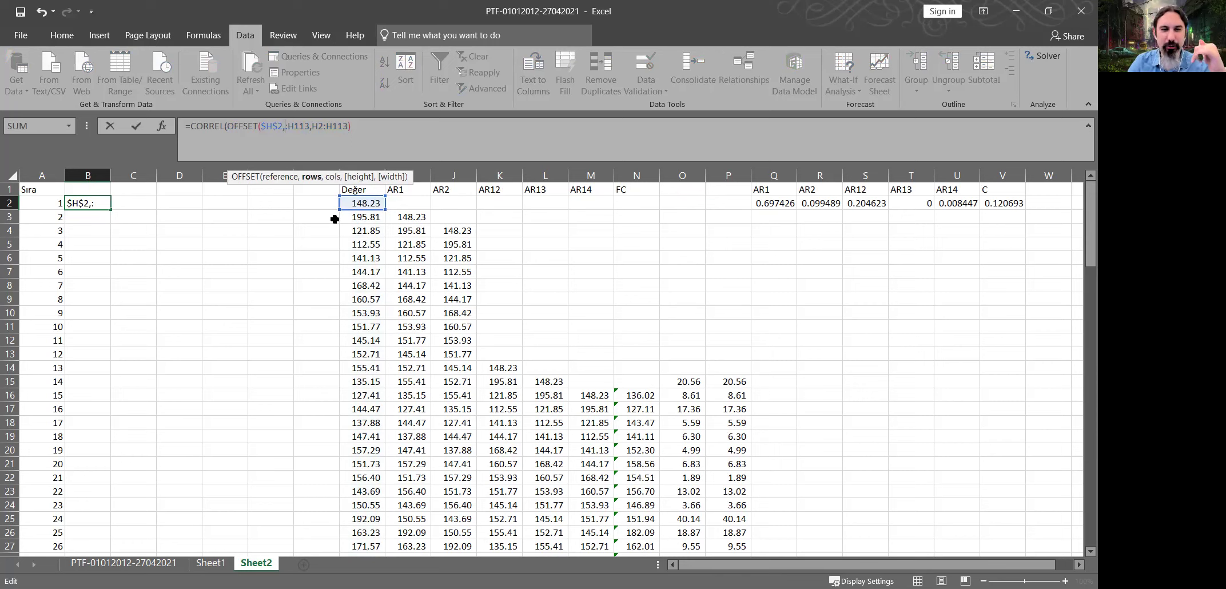
- Complete that OFFSET with A2 as rows, 0 columns, height 1 and width 1, and enter the formula in B2
{"action": "left_click", "coordinate": [40, 200]}
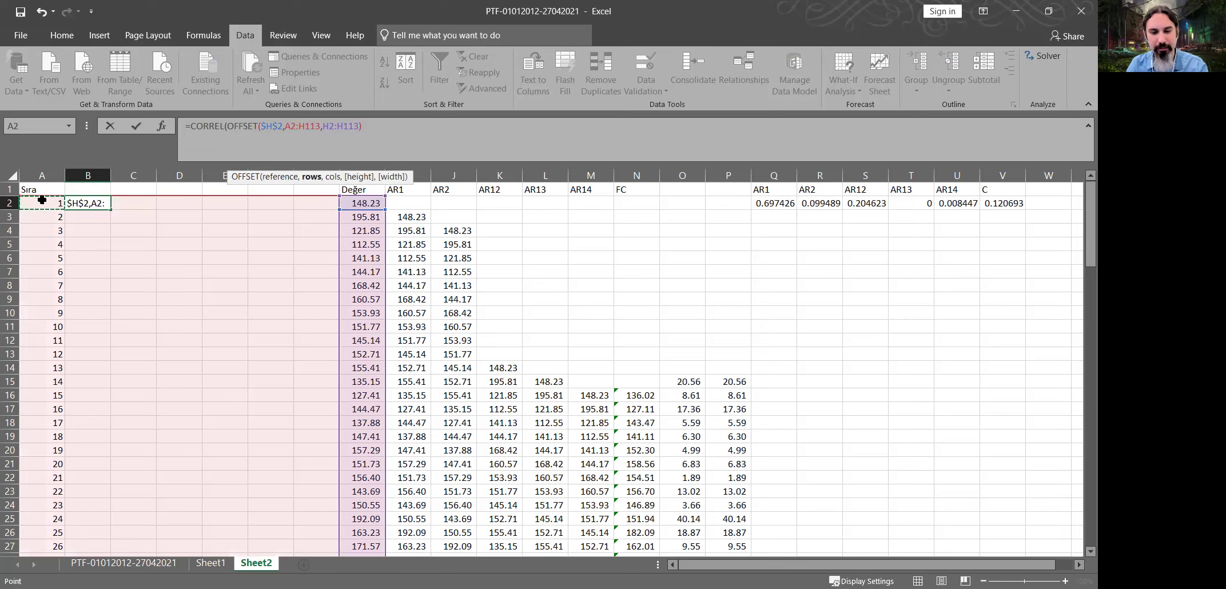
{"action": "type", "text": ","}
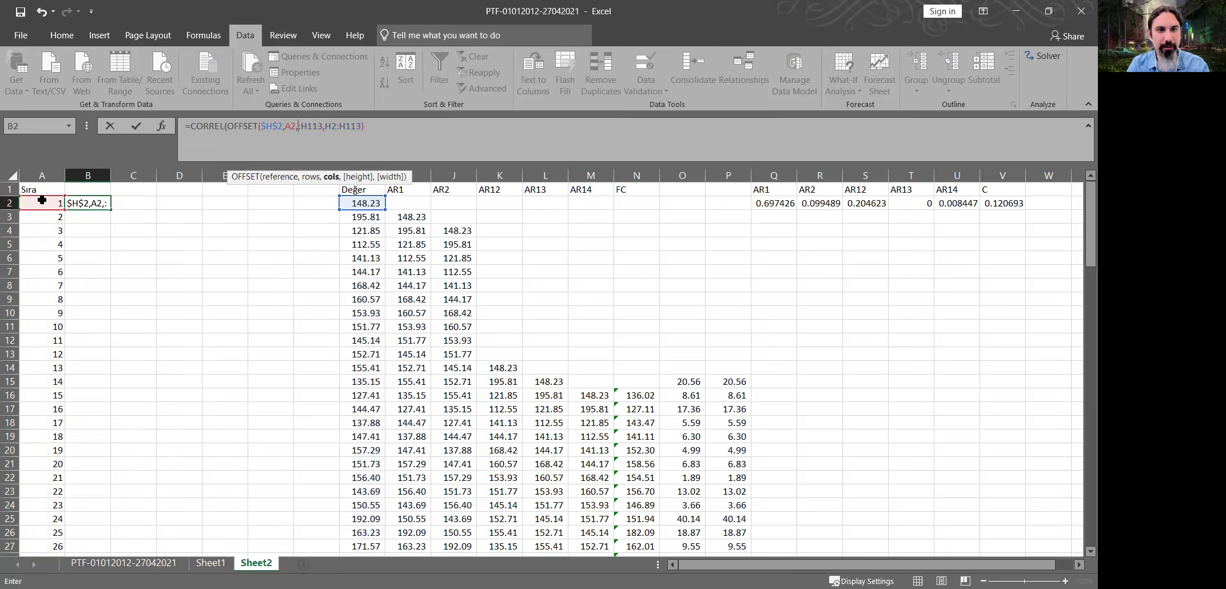
{"action": "type", "text": "0,1,1"}
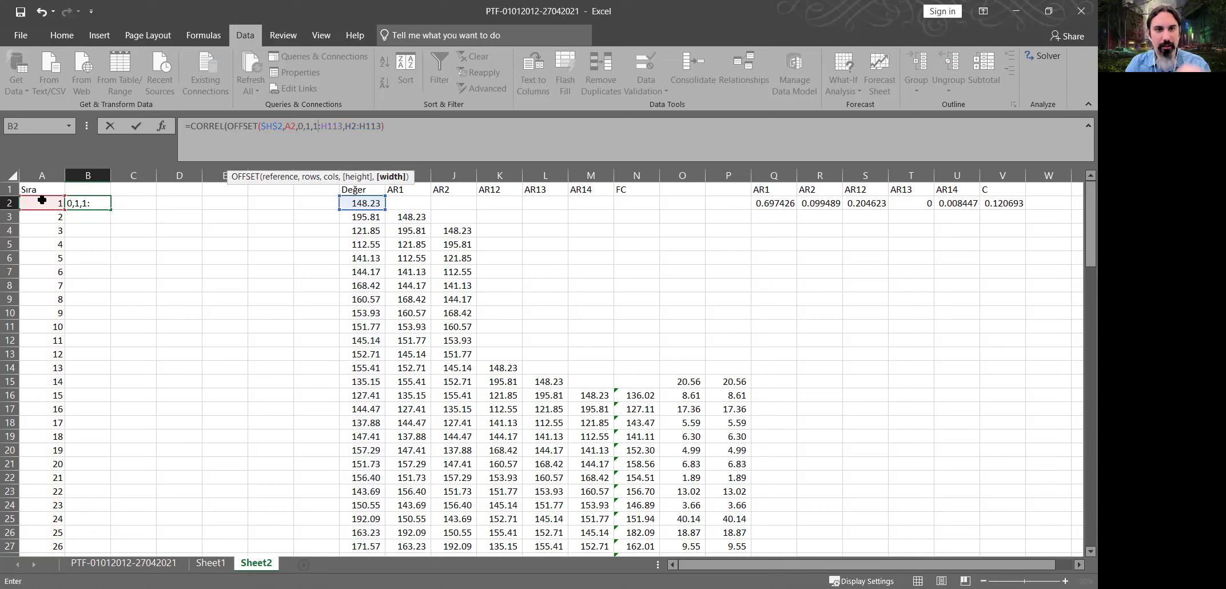
{"action": "type", "text": ")"}
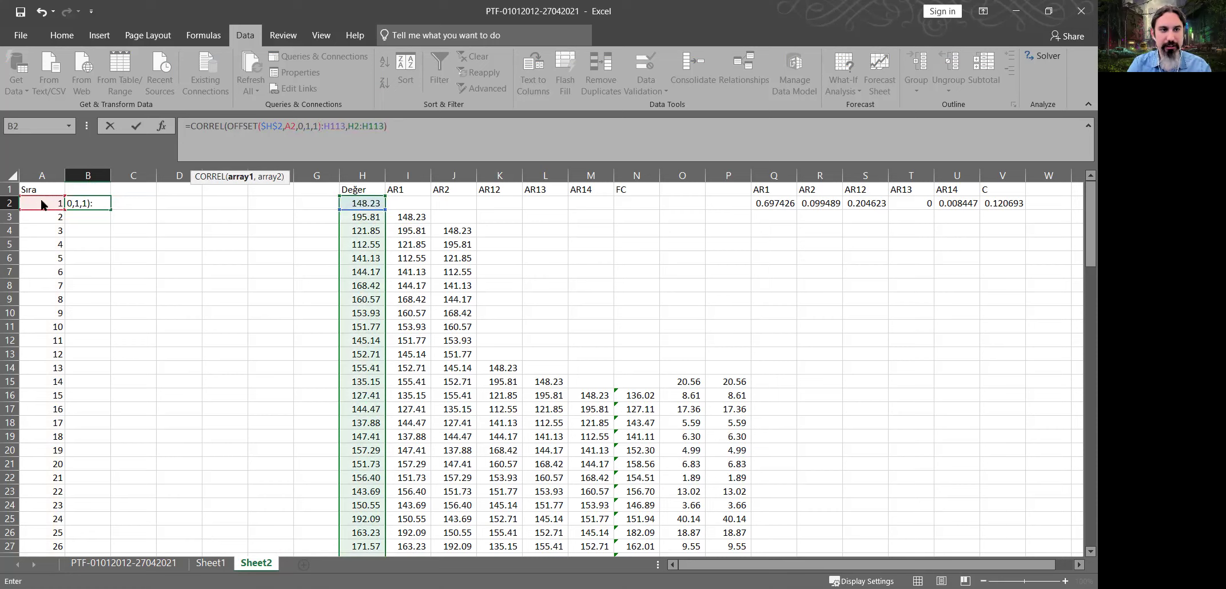
{"action": "key", "text": "ctrl+Return"}
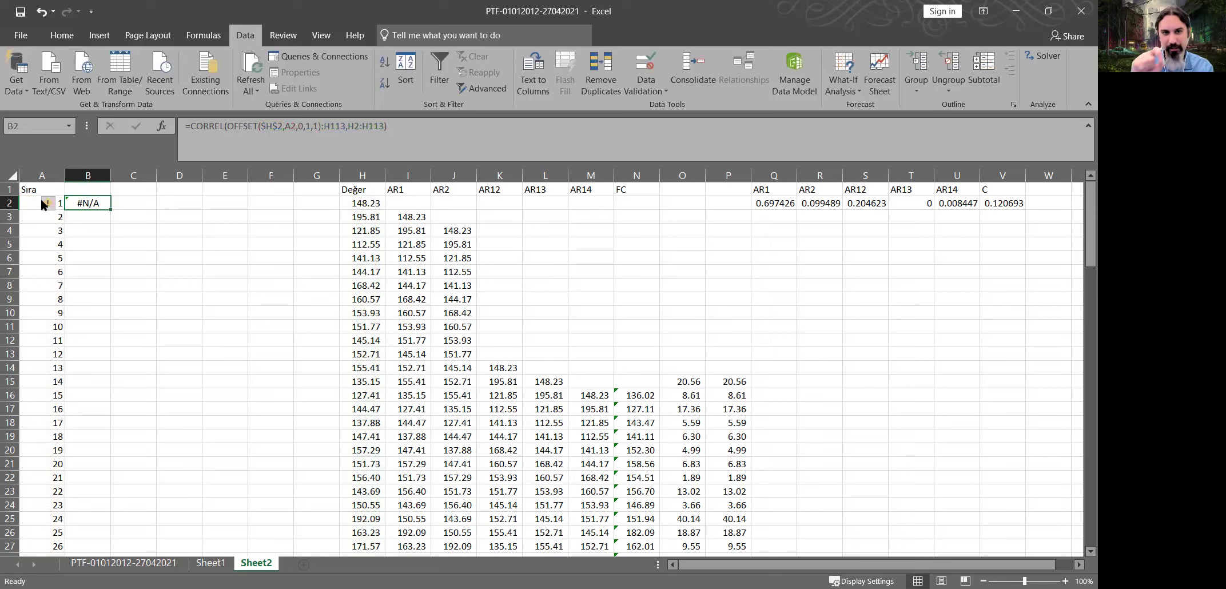
- Replace the end of the second range in the B2 correlation formula with OFFSET($H$113,-A2,0,1,1)
{"action": "left_click", "coordinate": [367, 220]}
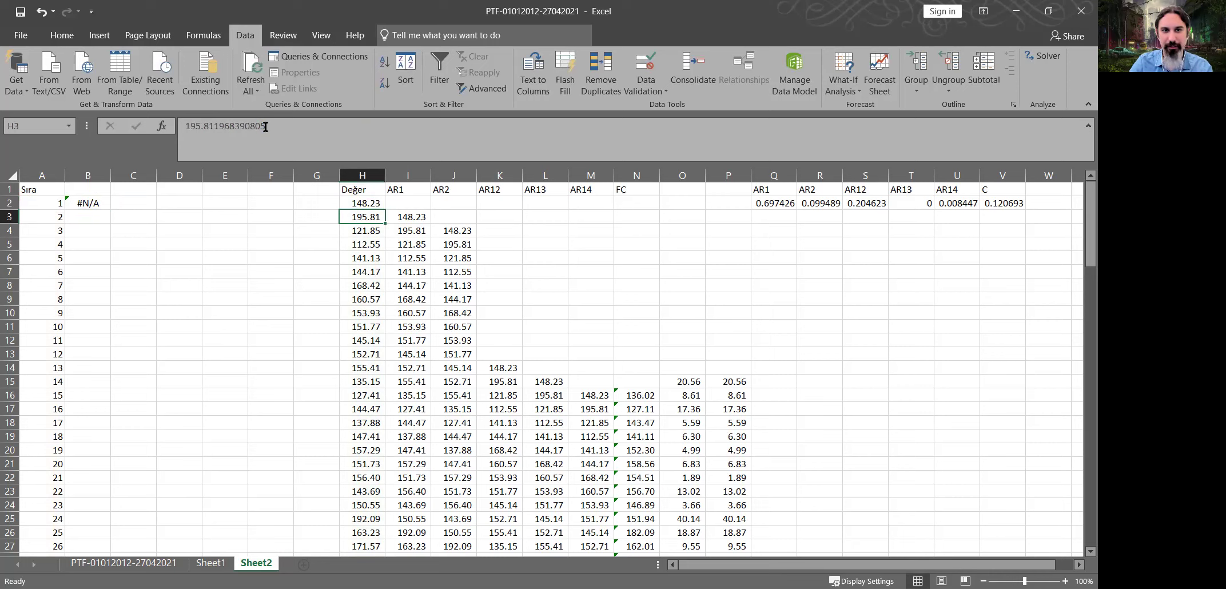
{"action": "left_click", "coordinate": [88, 203]}
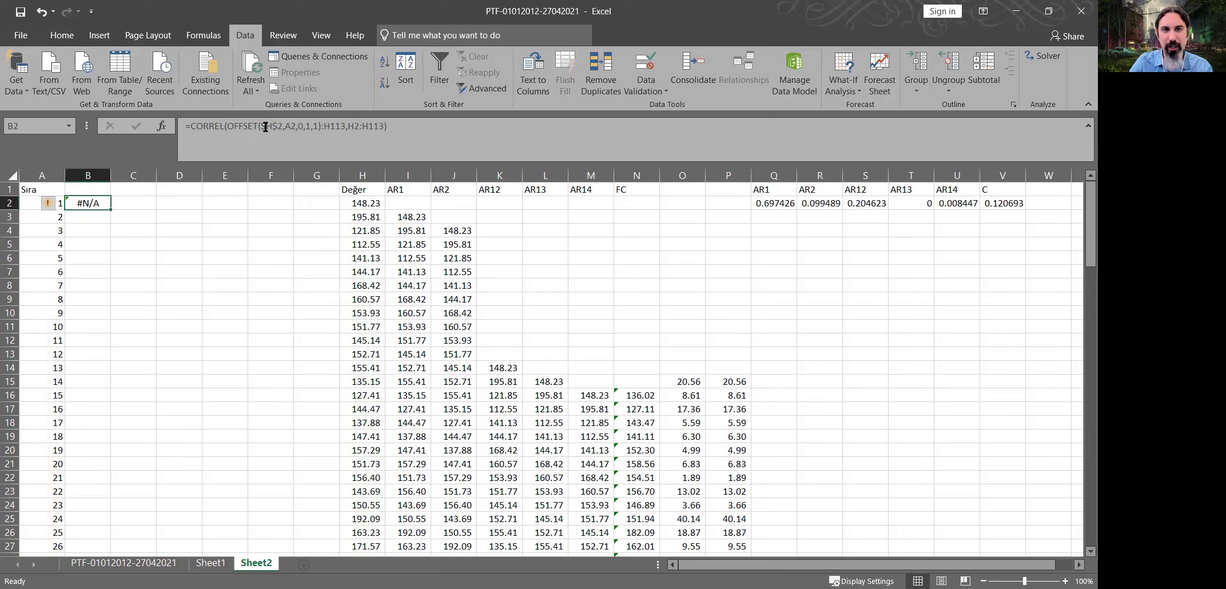
{"action": "left_click", "coordinate": [419, 147]}
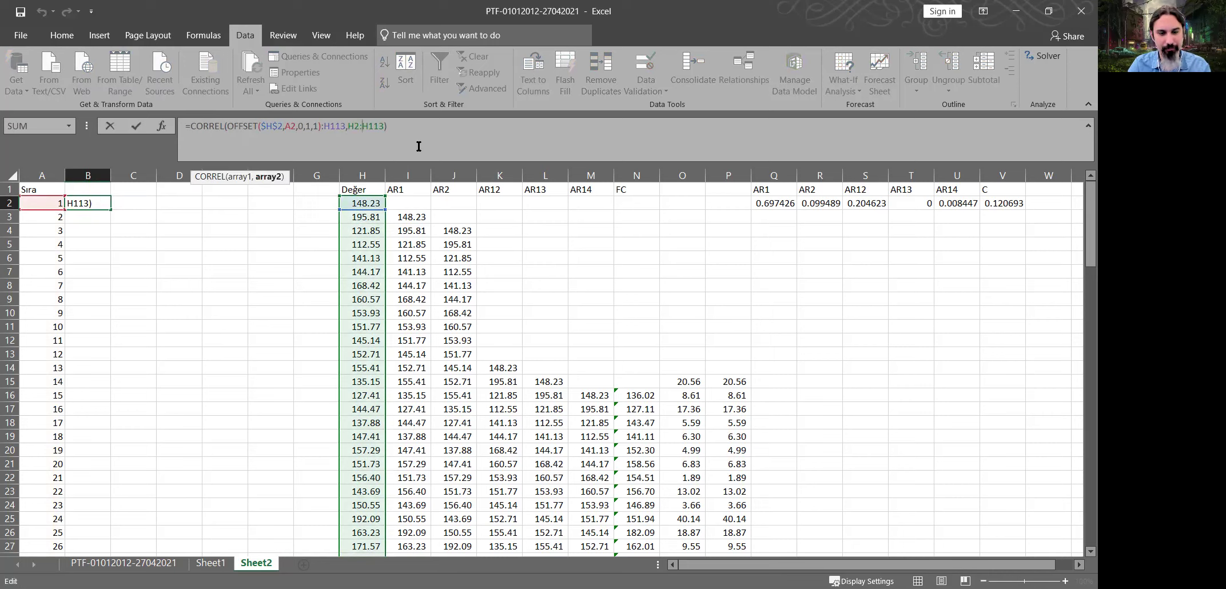
{"action": "type", "text": "offse"}
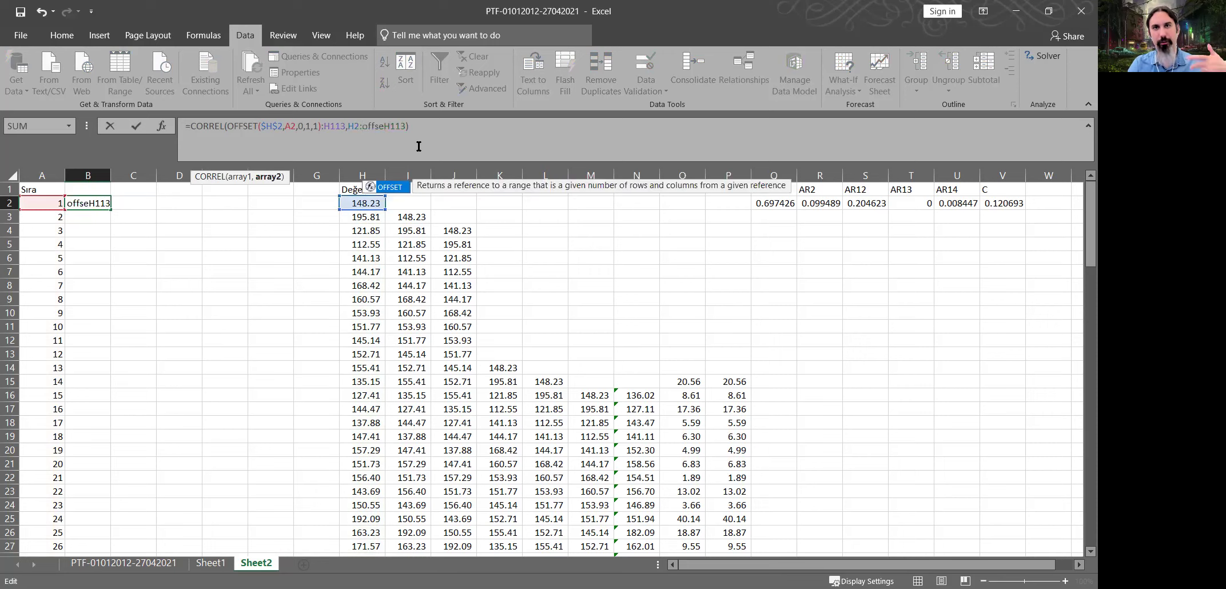
{"action": "key", "text": "Tab"}
{"action": "key", "text": "Right"}
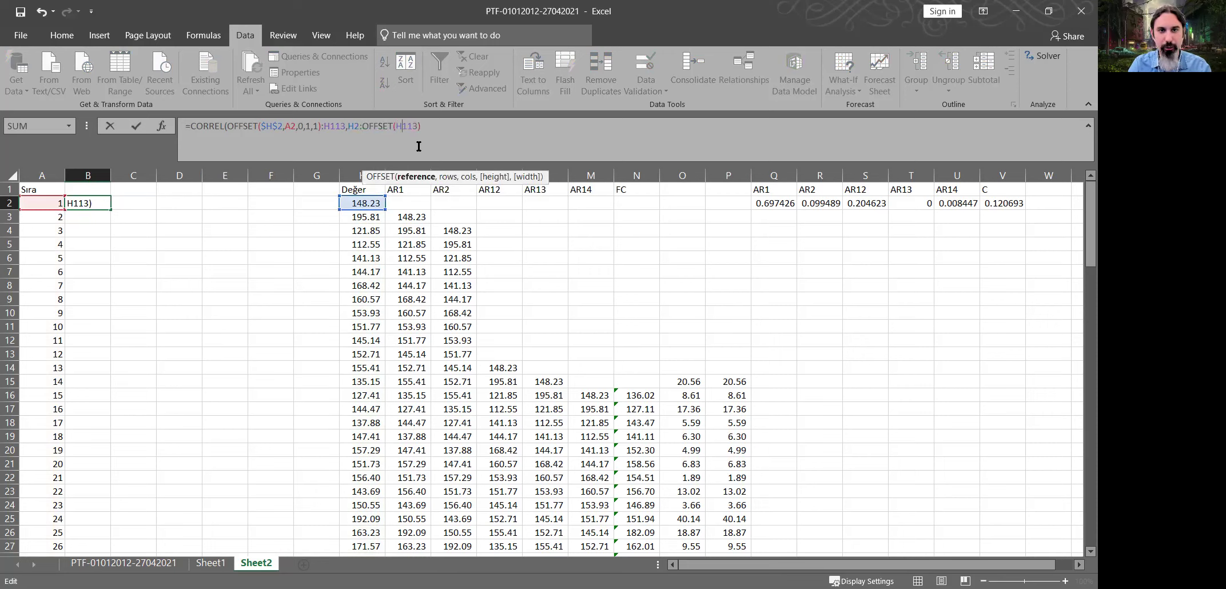
{"action": "key", "text": "F4"}
{"action": "type", "text": ",-"}
{"action": "key", "text": "F2"}
{"action": "key", "text": "Left"}
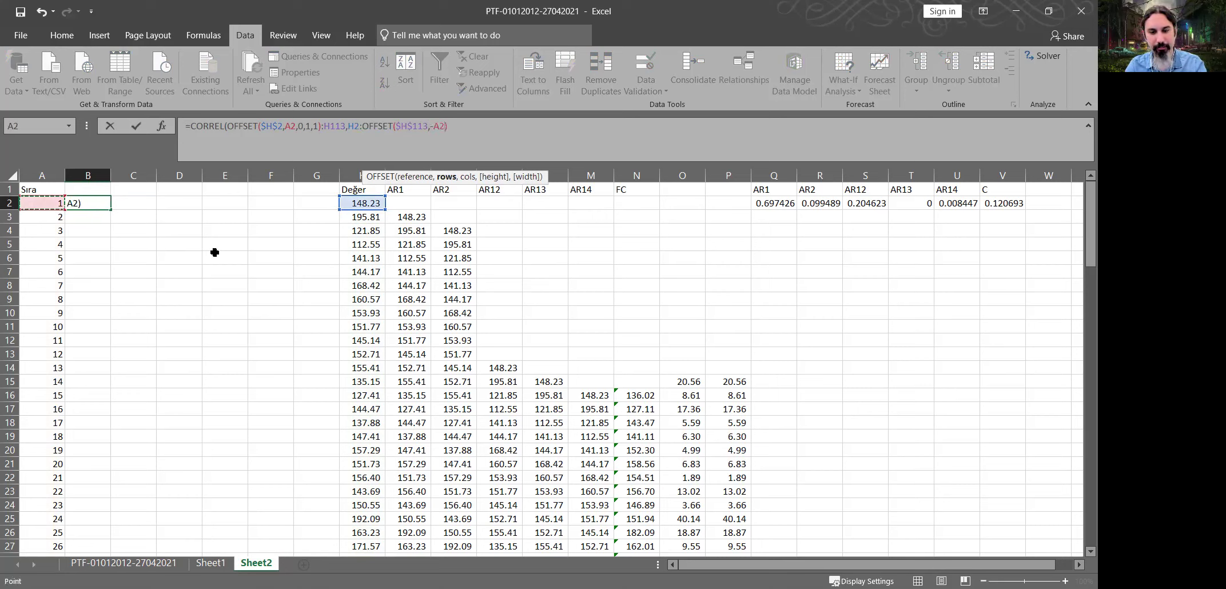
{"action": "type", "text": ",0,1,1"}
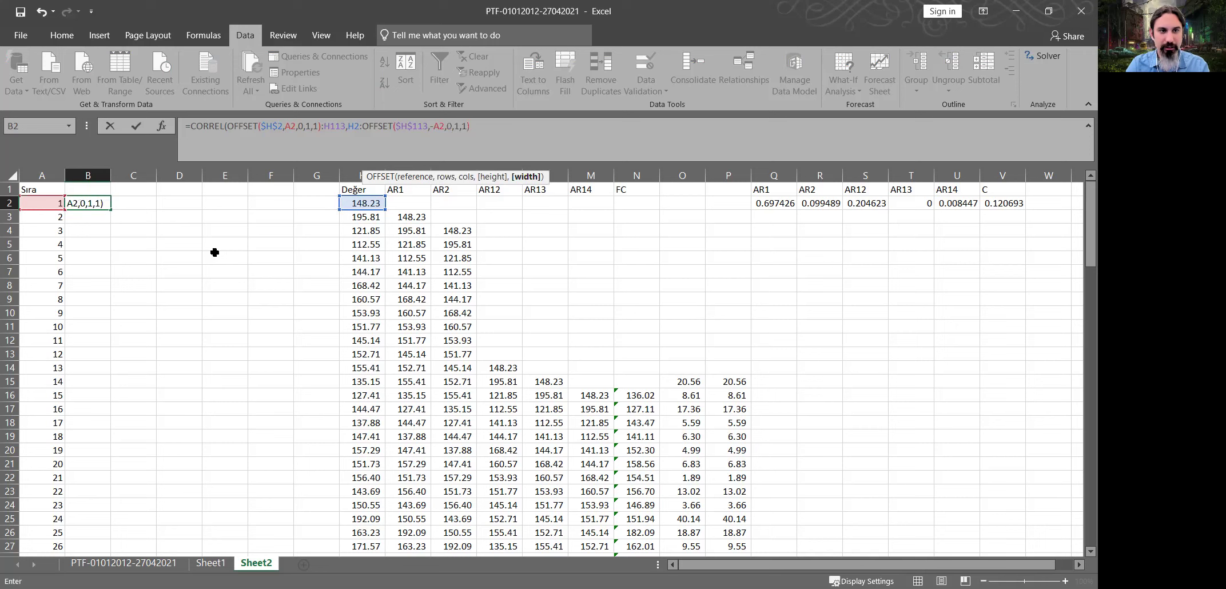
{"action": "key", "text": "ctrl+Return"}
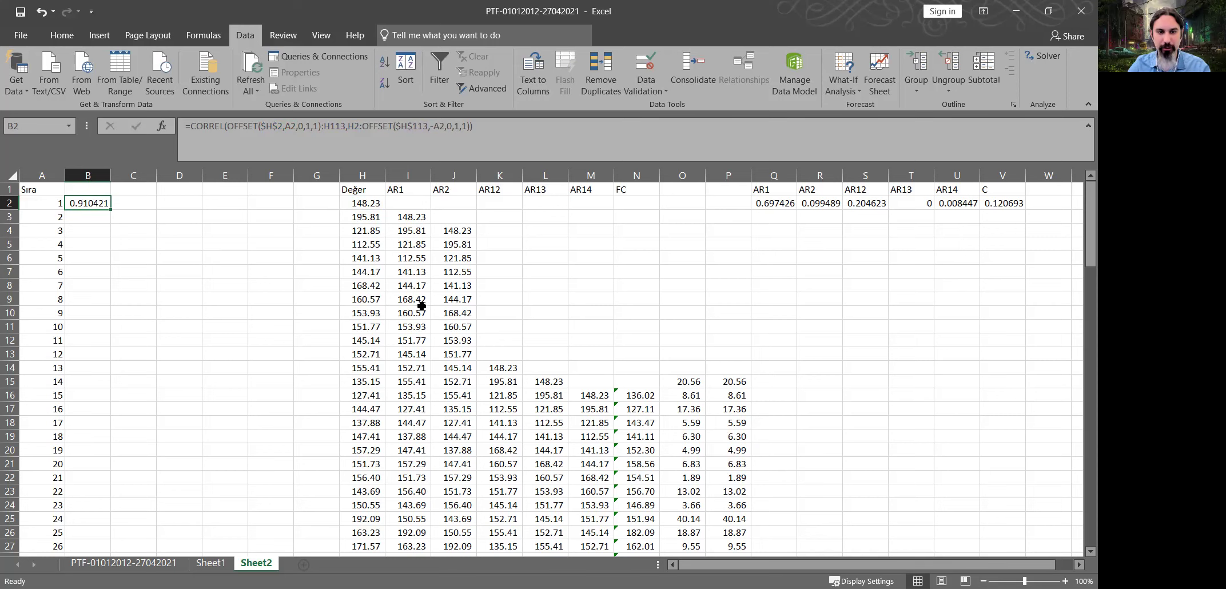
- Delete the empty columns C to G and fill the B2 correlation formula down to B21
{"action": "scroll", "coordinate": [421, 314], "scroll_direction": "down", "scroll_amount": 20}
{"action": "scroll", "coordinate": [405, 323], "scroll_direction": "down", "scroll_amount": 15}
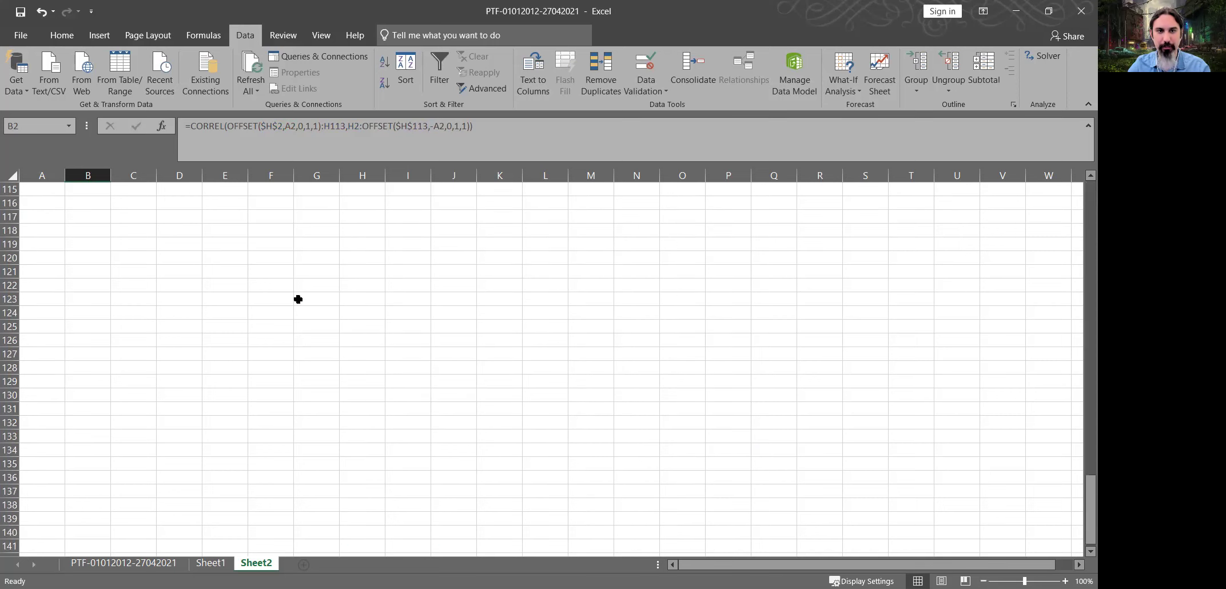
{"action": "scroll", "coordinate": [296, 297], "scroll_direction": "up", "scroll_amount": 6}
{"action": "scroll", "coordinate": [297, 296], "scroll_direction": "up", "scroll_amount": 20}
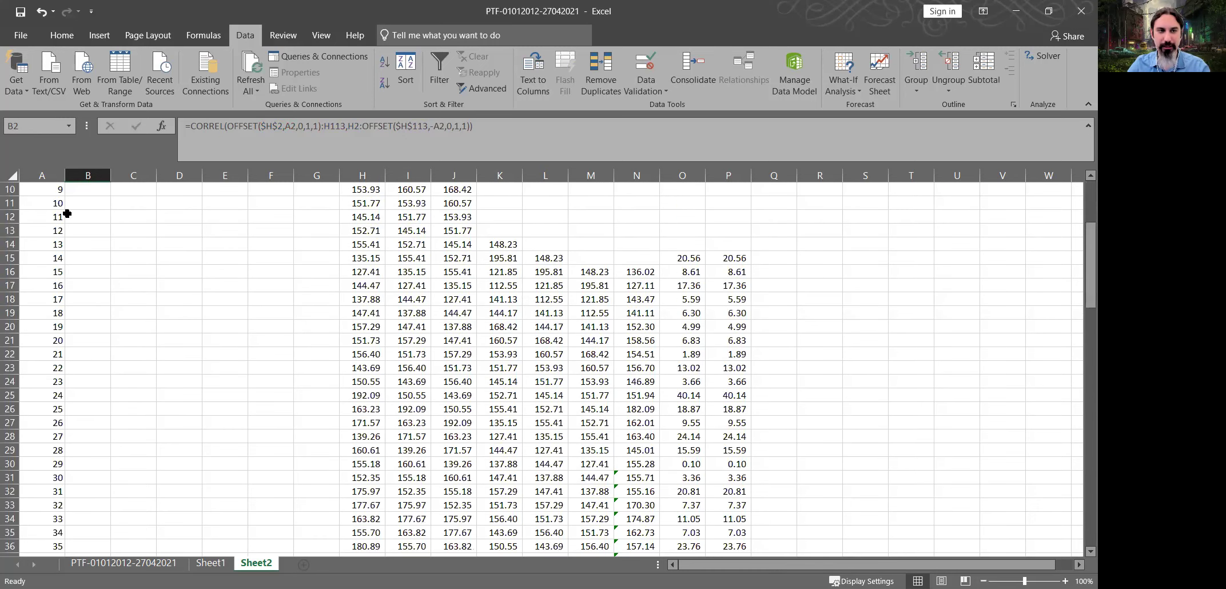
{"action": "scroll", "coordinate": [71, 210], "scroll_direction": "up", "scroll_amount": 5}
{"action": "left_click", "coordinate": [131, 173]}
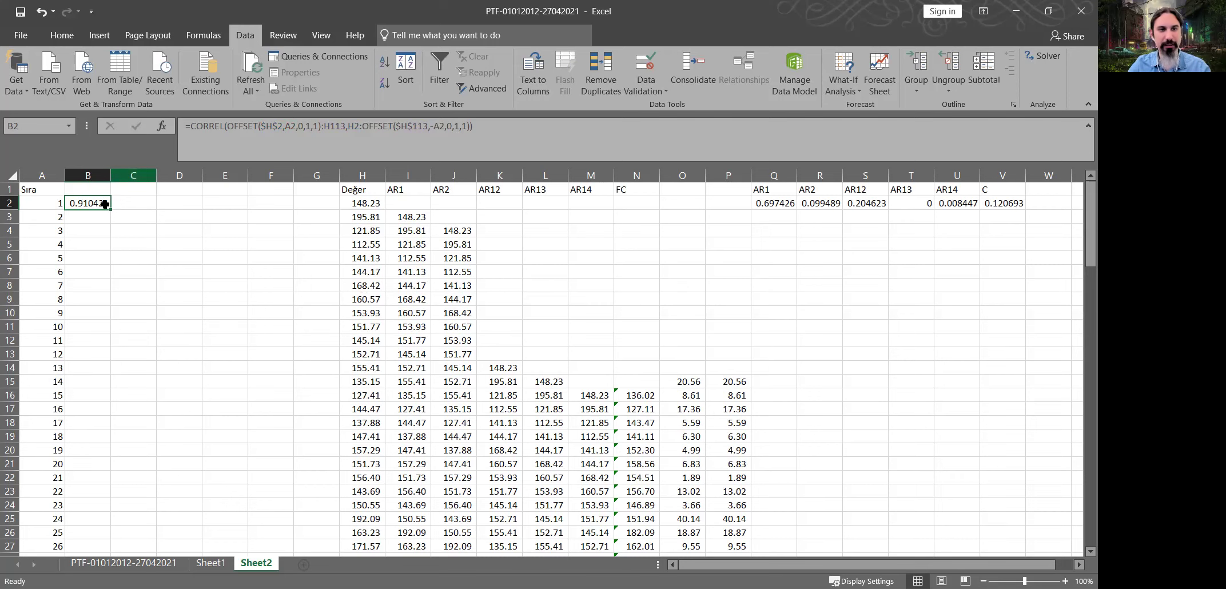
{"action": "key", "text": "ctrl+minus"}
{"action": "left_click_drag", "start_coordinate": [121, 426], "coordinate": [109, 469]}
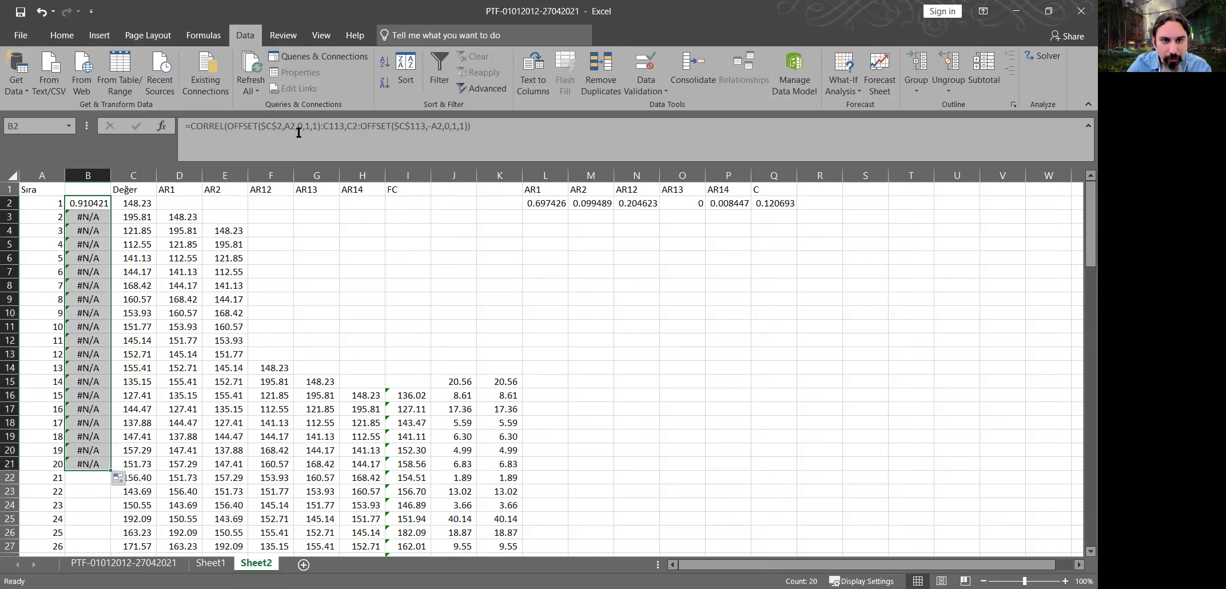
- Make the C113 and C2 references absolute in the B2 correlation formula and refill it down to B21
{"action": "key", "text": "shift+BackSpace"}
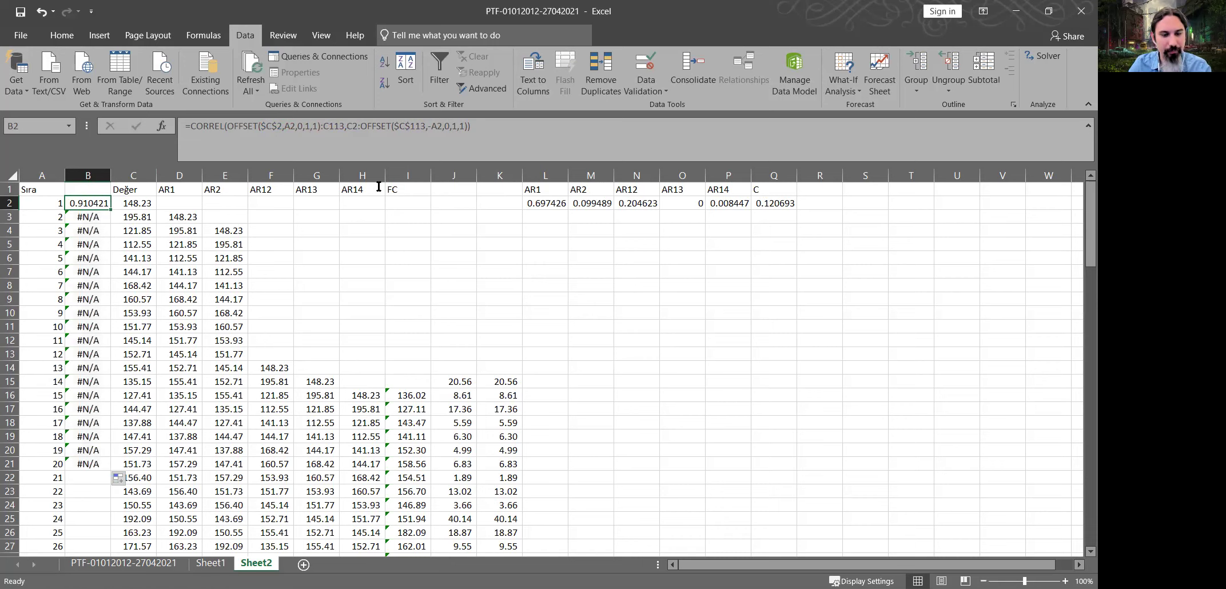
{"action": "key", "text": "F2"}
{"action": "left_click", "coordinate": [361, 127]}
{"action": "key", "text": "F4"}
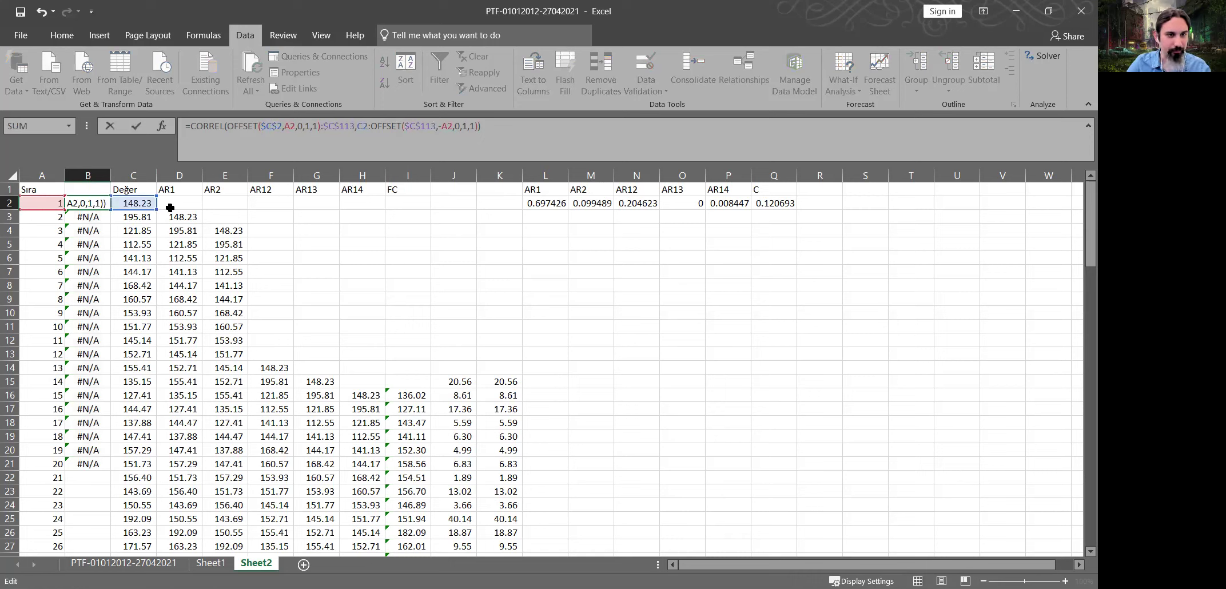
{"action": "key", "text": "Return"}
{"action": "left_click", "coordinate": [108, 207]}
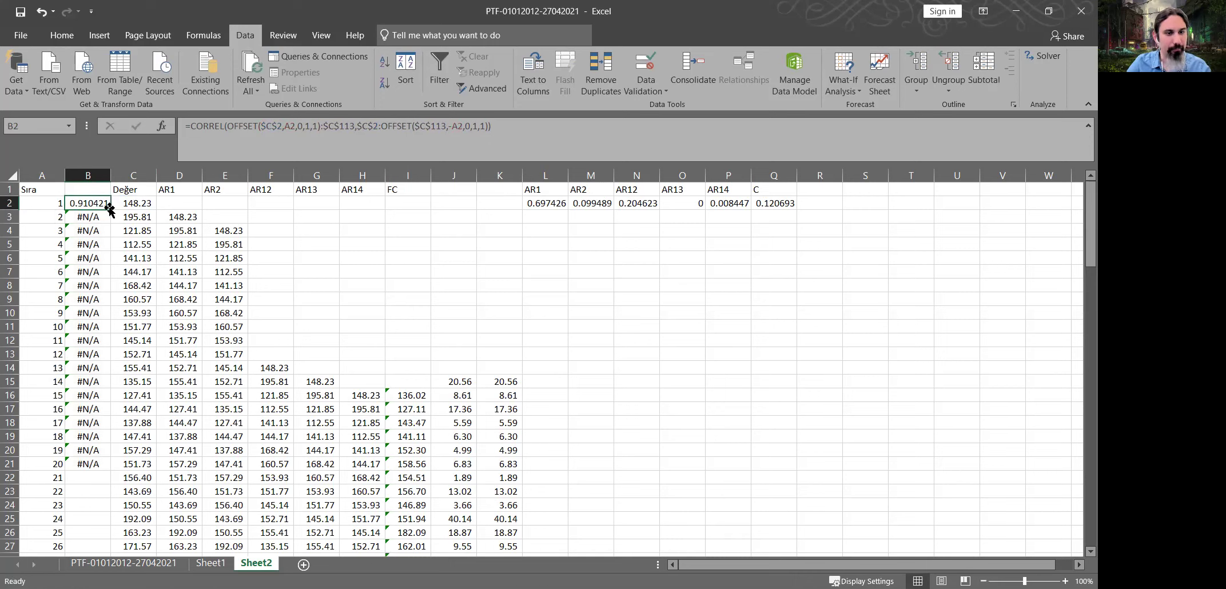
{"action": "double_click", "coordinate": [108, 210]}
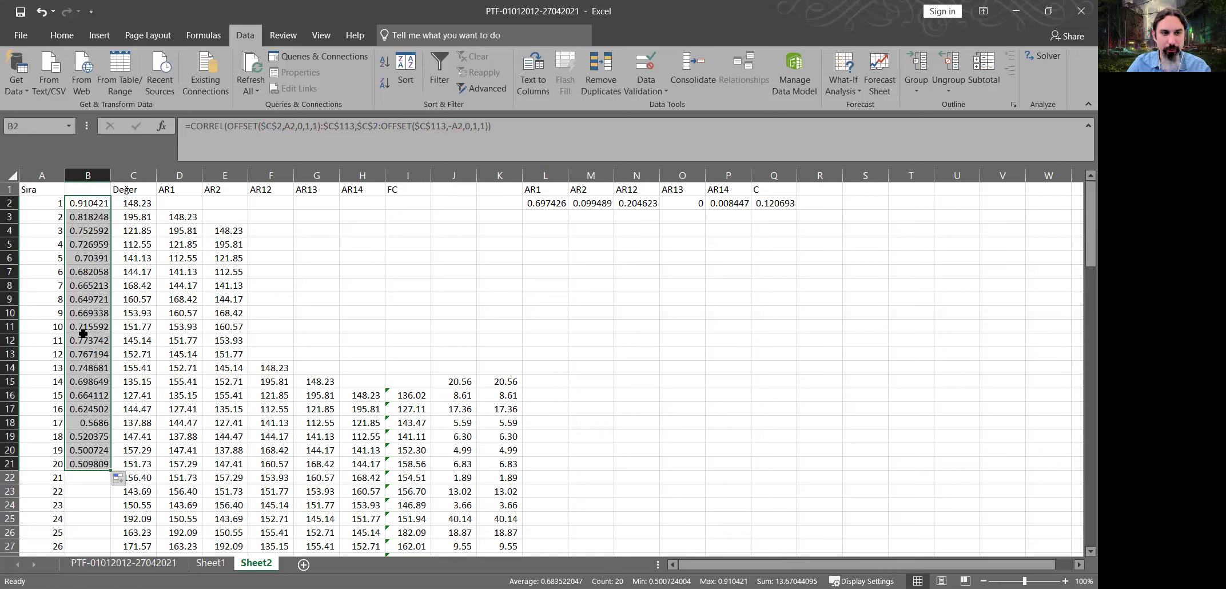
- Compare the correlations in column B for the first three lags and lag 12
{"action": "left_click", "coordinate": [84, 205]}
{"action": "key", "text": "Down"}
{"action": "key", "text": "Down"}
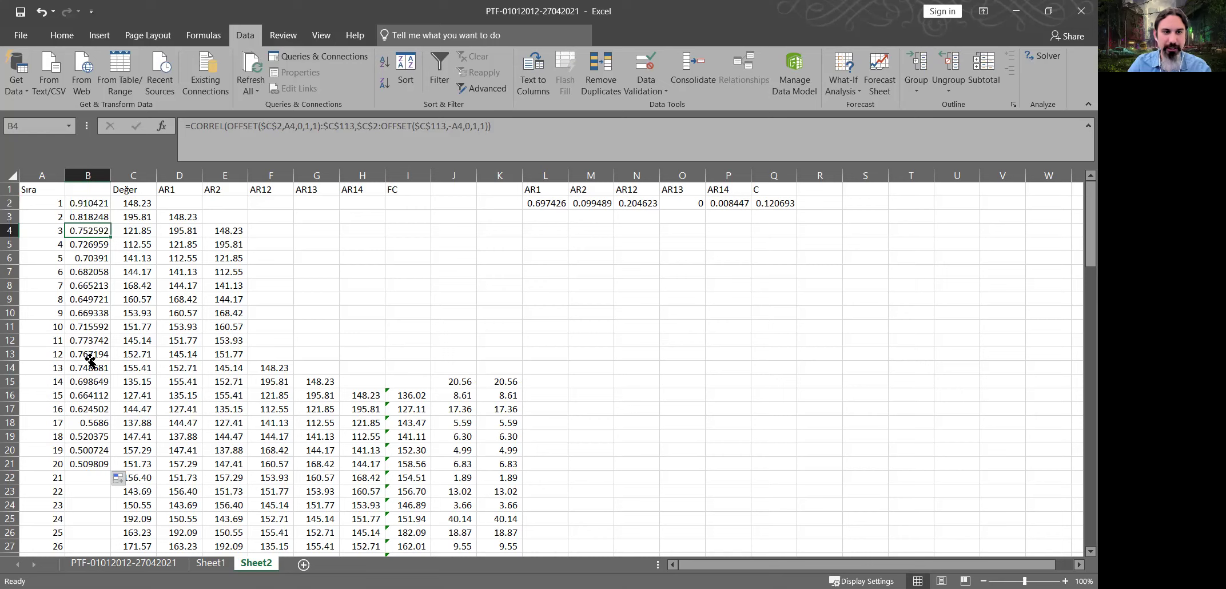
{"action": "left_click", "coordinate": [94, 357]}
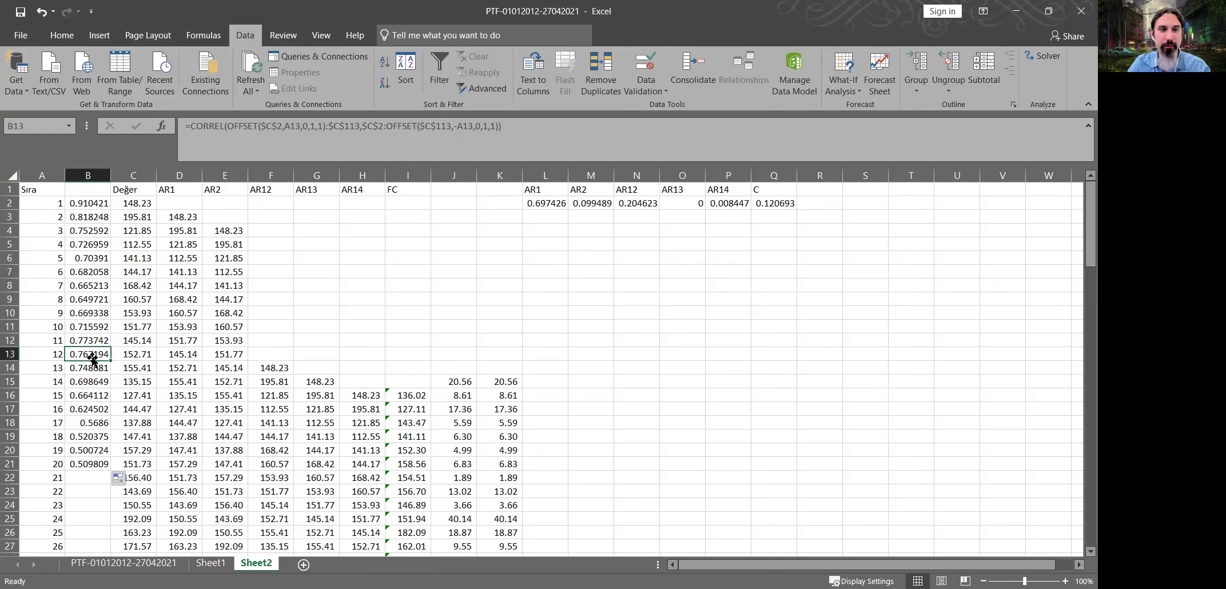
{"action": "left_click", "coordinate": [87, 202]}
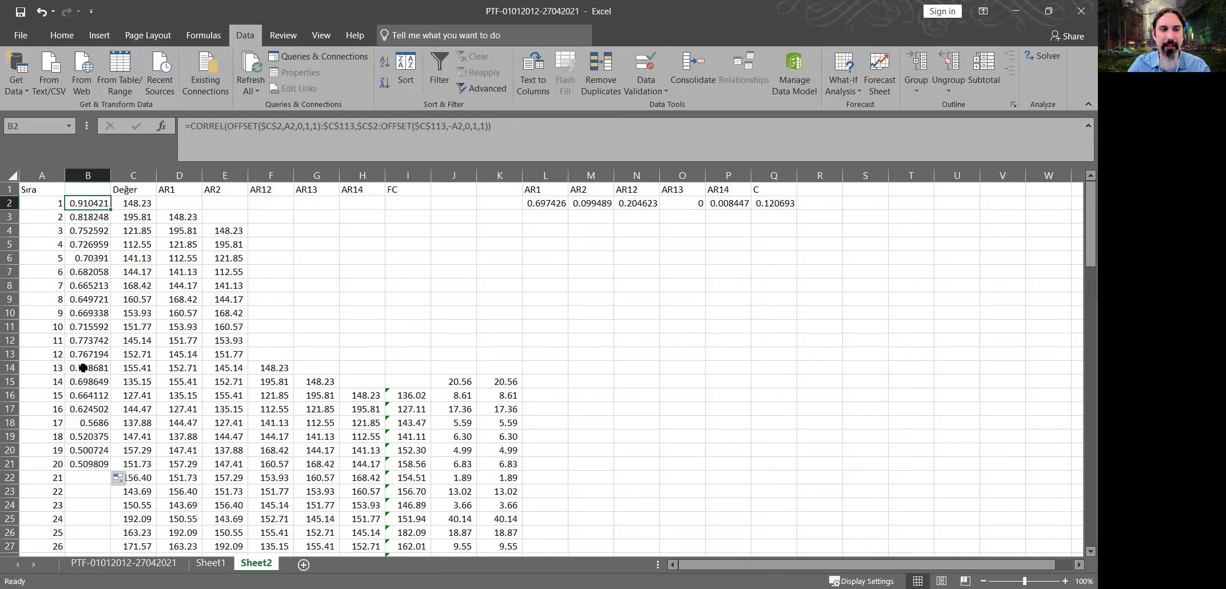
{"action": "left_click", "coordinate": [90, 355]}
{"action": "left_click", "coordinate": [91, 204]}
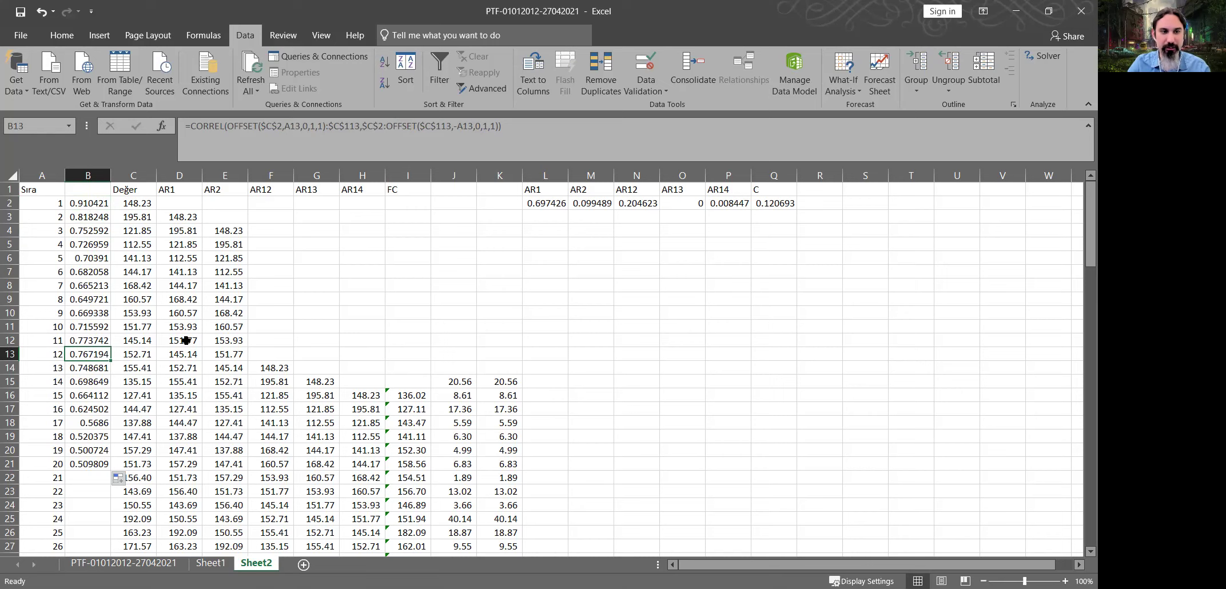
- Extend the correlation formulas in column B down to B37 to cover lags up to 36
{"action": "left_click_drag", "start_coordinate": [86, 426], "coordinate": [93, 525]}
{"action": "left_click", "coordinate": [88, 460]}
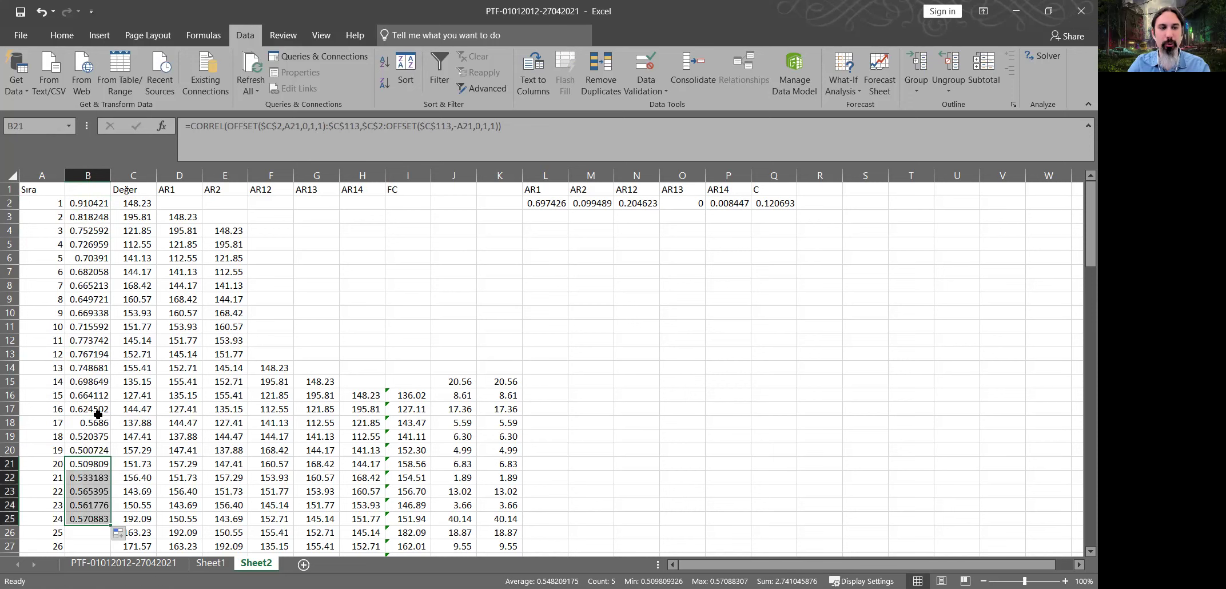
{"action": "key", "text": "ctrl+Down"}
{"action": "scroll", "coordinate": [98, 415], "scroll_direction": "down", "scroll_amount": 5}
{"action": "left_click_drag", "start_coordinate": [111, 318], "coordinate": [88, 485]}
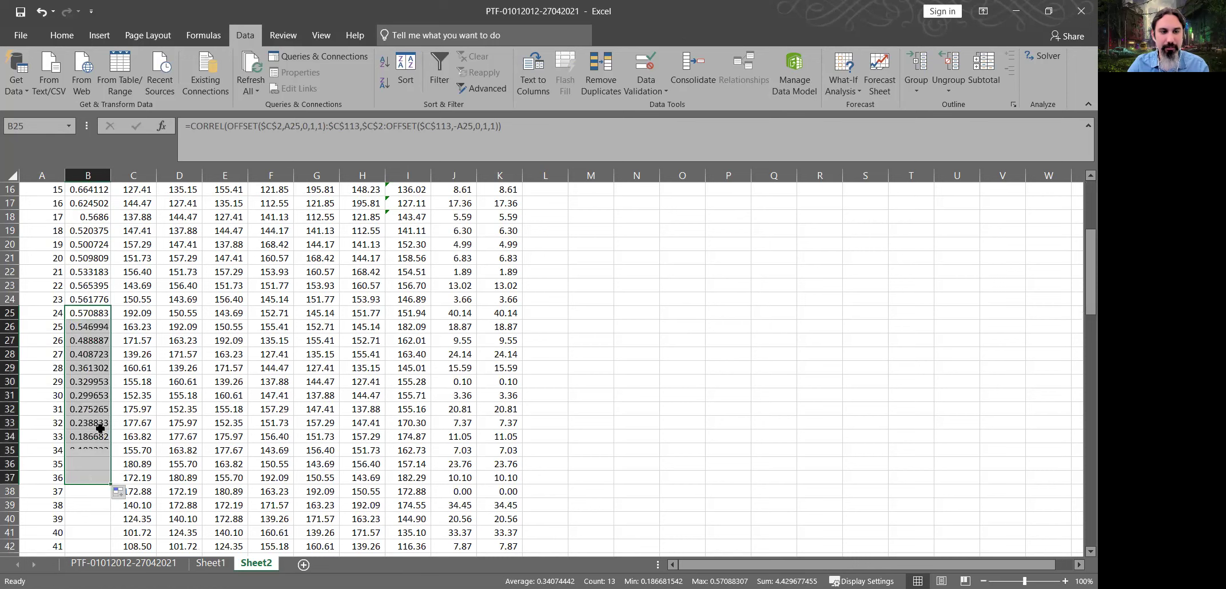
{"action": "key", "text": "ctrl+Down"}
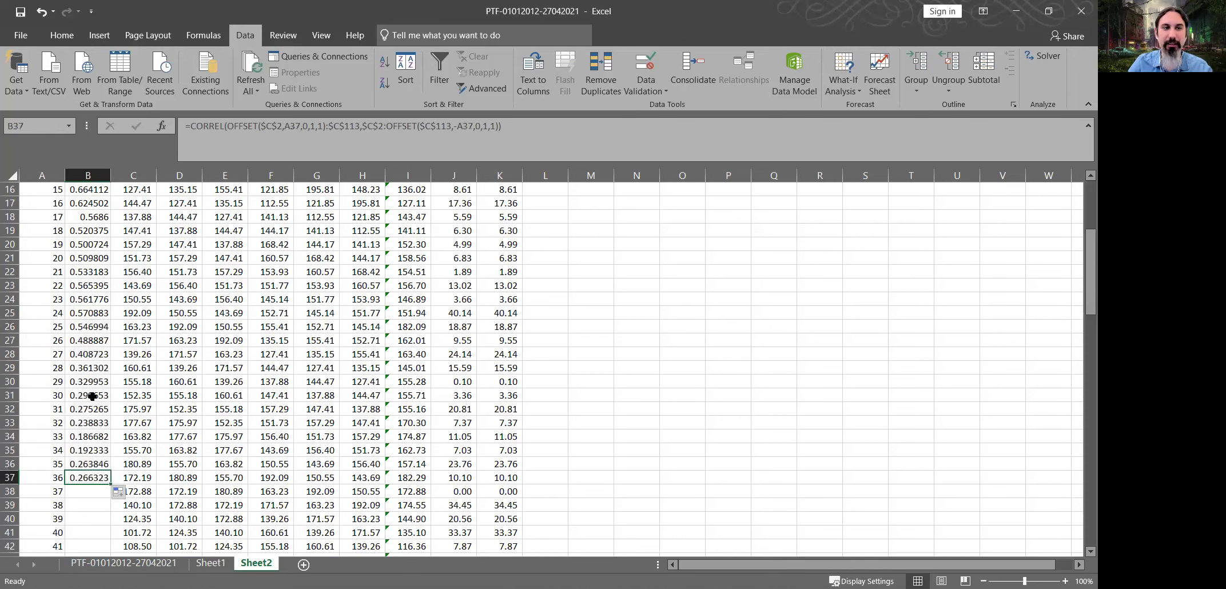
- Examine how the correlations in column B change over lags 1 to 36, focusing on lags 1, 3 and 12
{"action": "scroll", "coordinate": [92, 400], "scroll_direction": "up", "scroll_amount": 2}
{"action": "scroll", "coordinate": [78, 370], "scroll_direction": "down", "scroll_amount": 5}
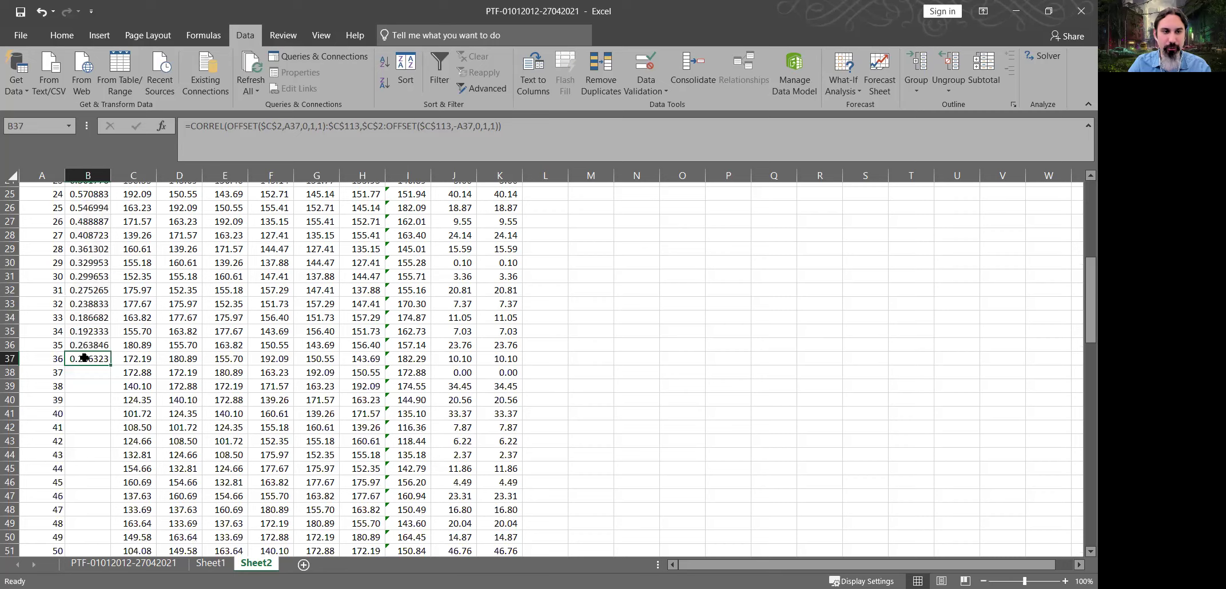
{"action": "scroll", "coordinate": [85, 358], "scroll_direction": "up", "scroll_amount": 8}
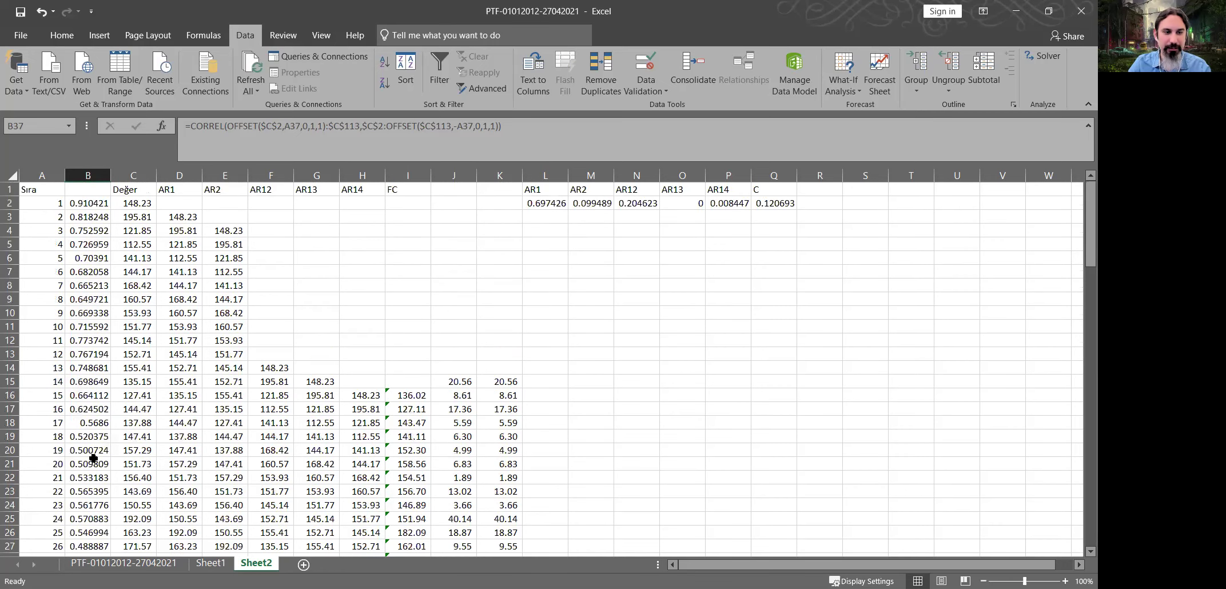
{"action": "key", "text": "ctrl+Up"}
{"action": "key", "text": "shift+Down"}
{"action": "key", "text": "shift+Down"}
{"action": "key", "text": "shift+Down"}
{"action": "key", "text": "shift+Down"}
{"action": "key", "text": "shift+Down"}
{"action": "key", "text": "shift+Down"}
{"action": "key", "text": "shift+Down"}
{"action": "key", "text": "shift+Down"}
{"action": "key", "text": "shift+Down"}
{"action": "key", "text": "shift+Down"}
{"action": "key", "text": "shift+Down"}
{"action": "key", "text": "shift+Down"}
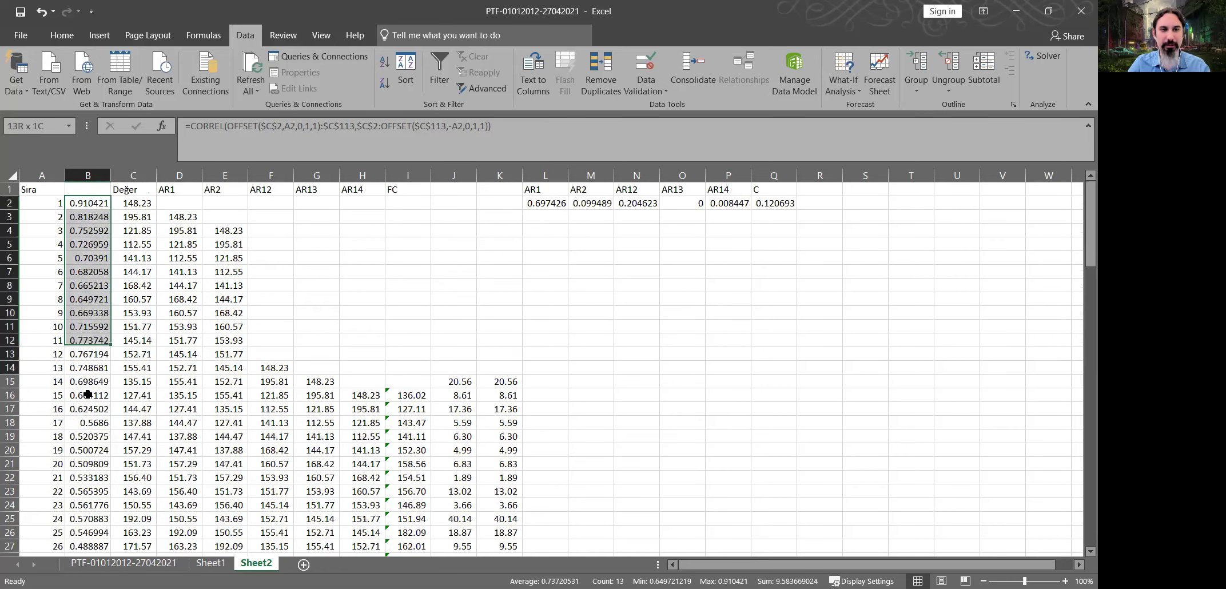
{"action": "key", "text": "ctrl+shift+Down"}
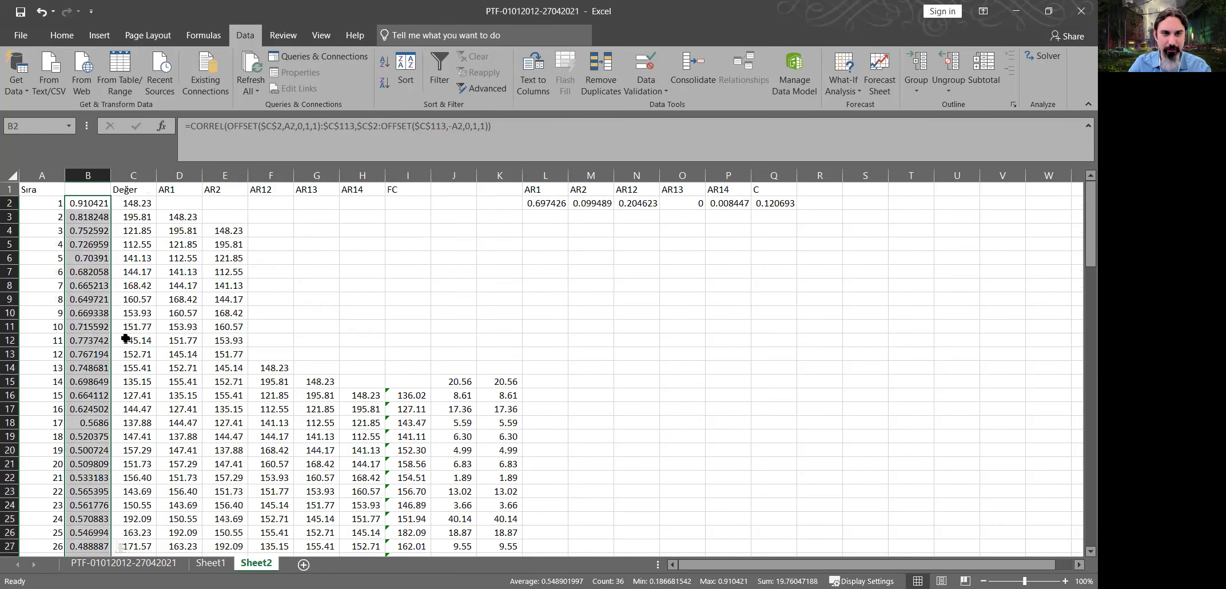
{"action": "left_click", "coordinate": [98, 231]}
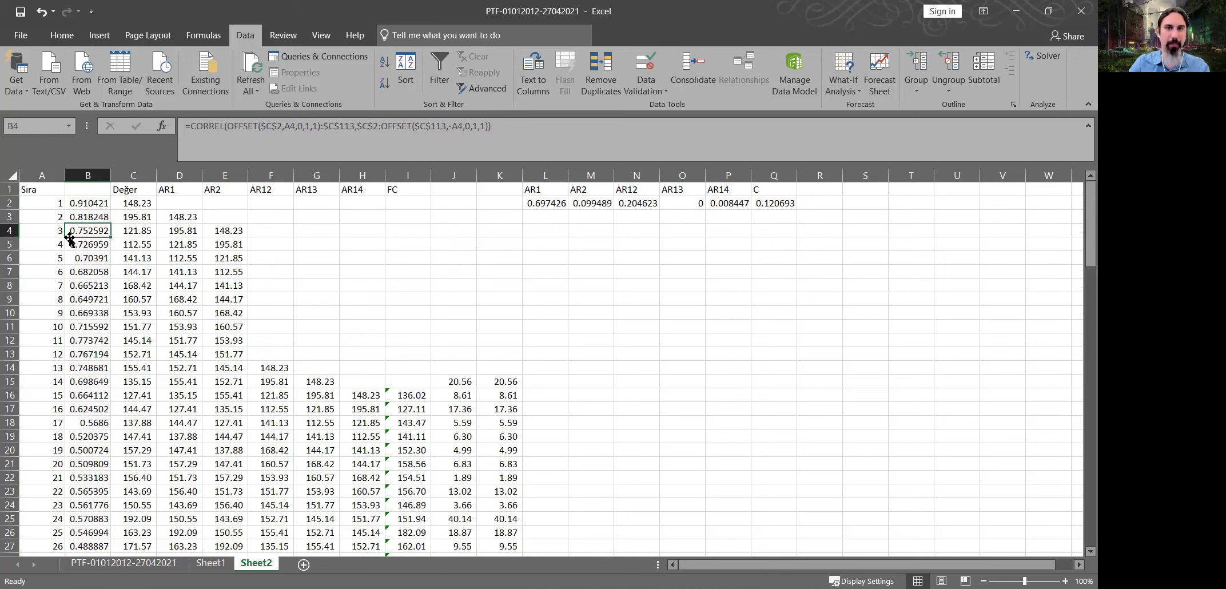
{"action": "left_click", "coordinate": [86, 204]}
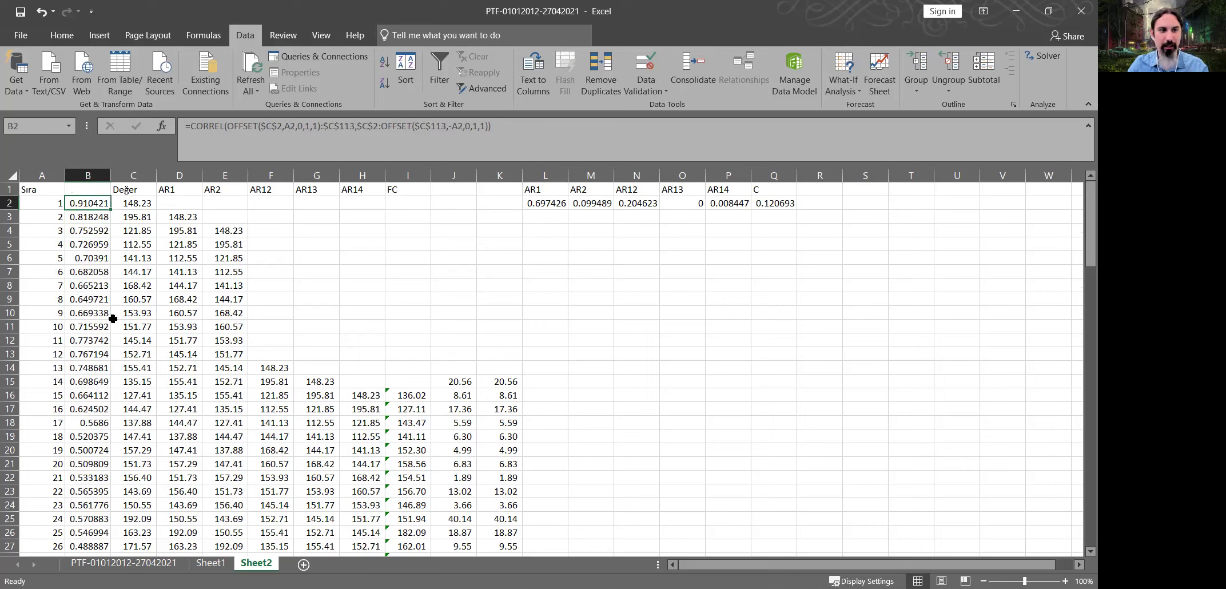
{"action": "left_click", "coordinate": [99, 352]}
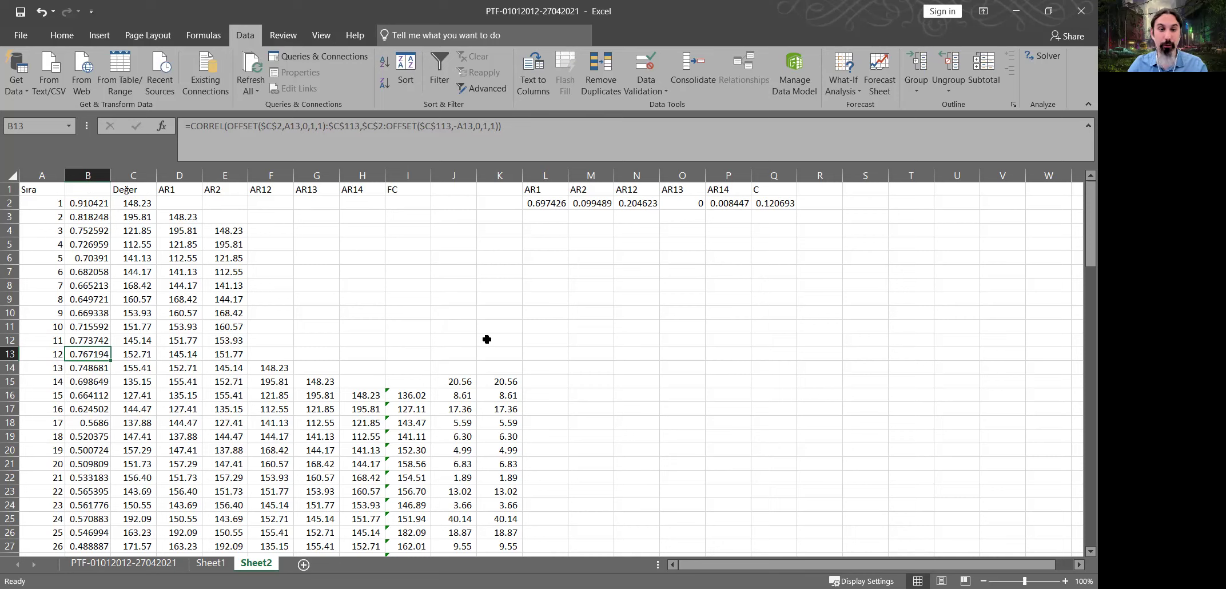
- Review the lag, forecast and error columns down to the final forecast in row 114
{"action": "scroll", "coordinate": [486, 339], "scroll_direction": "down", "scroll_amount": 8}
{"action": "scroll", "coordinate": [486, 326], "scroll_direction": "down", "scroll_amount": 20}
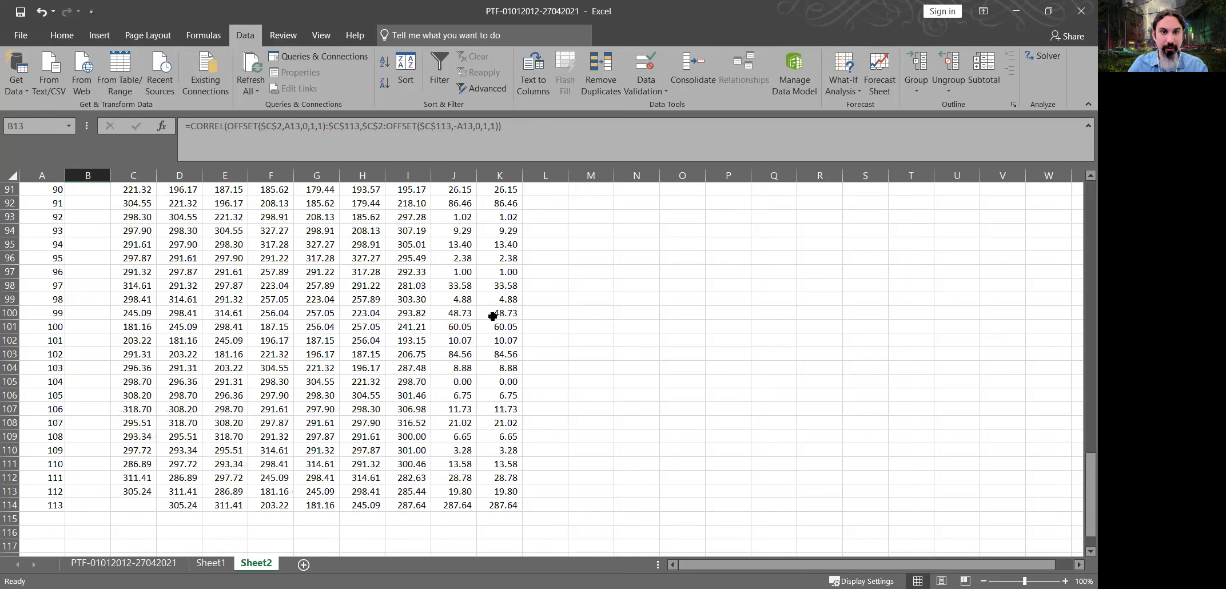
{"action": "scroll", "coordinate": [490, 316], "scroll_direction": "down", "scroll_amount": 4}
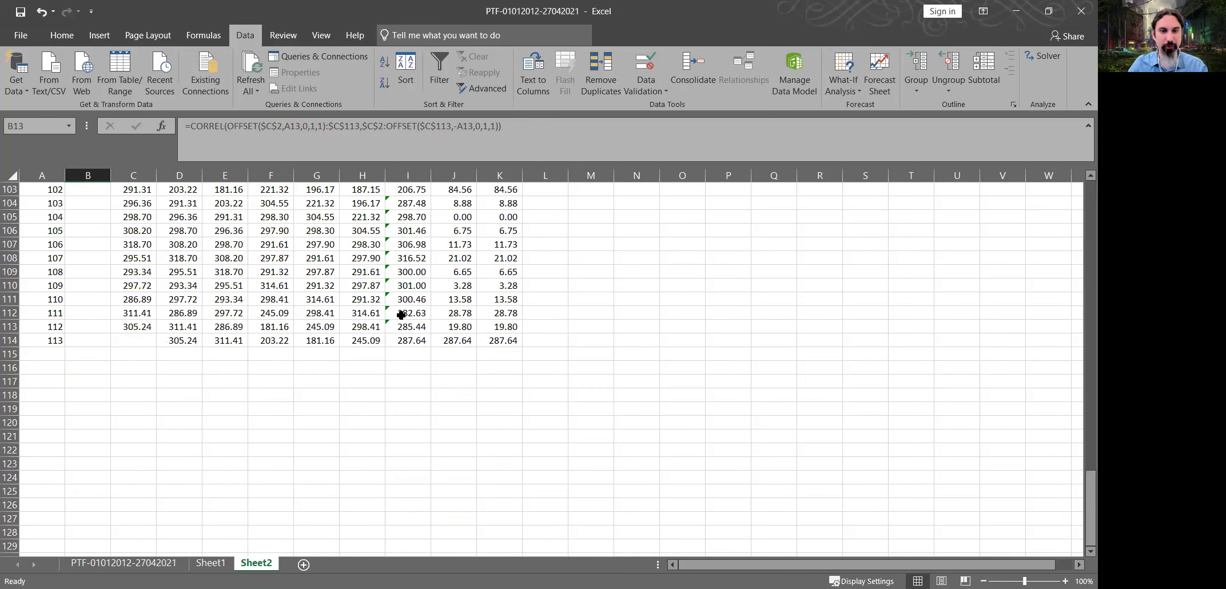
{"action": "scroll", "coordinate": [402, 314], "scroll_direction": "up", "scroll_amount": 16}
{"action": "scroll", "coordinate": [402, 314], "scroll_direction": "up", "scroll_amount": 18}
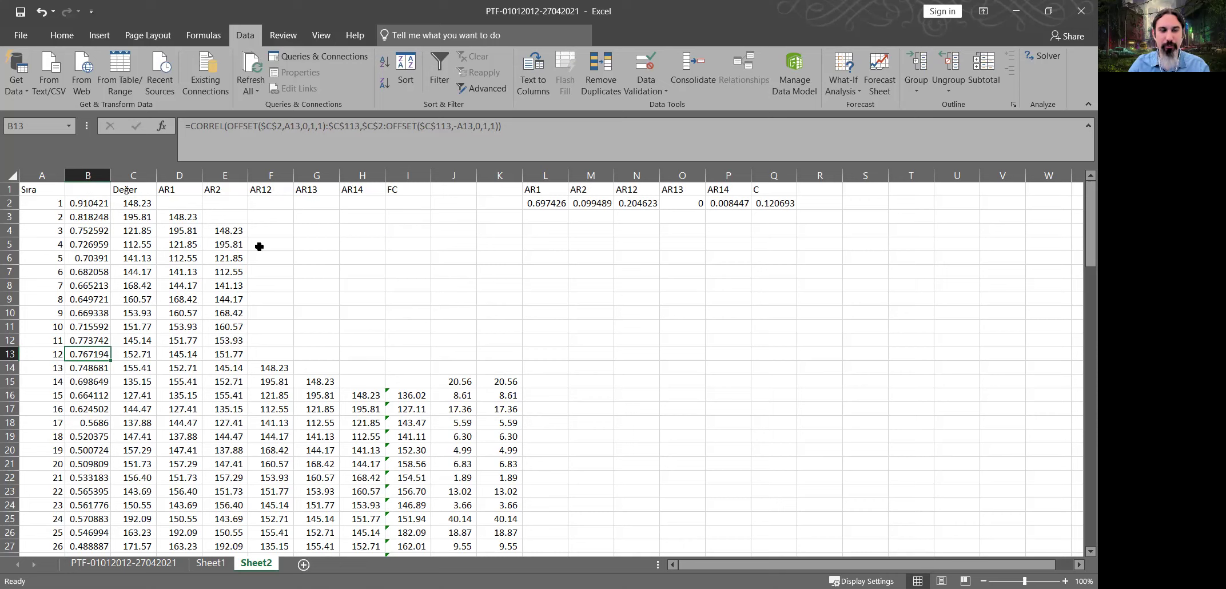
- Add a Solver constraint that keeps the AR coefficients L2:P2 at or below 2
{"action": "key", "text": "ctrl+Up"}
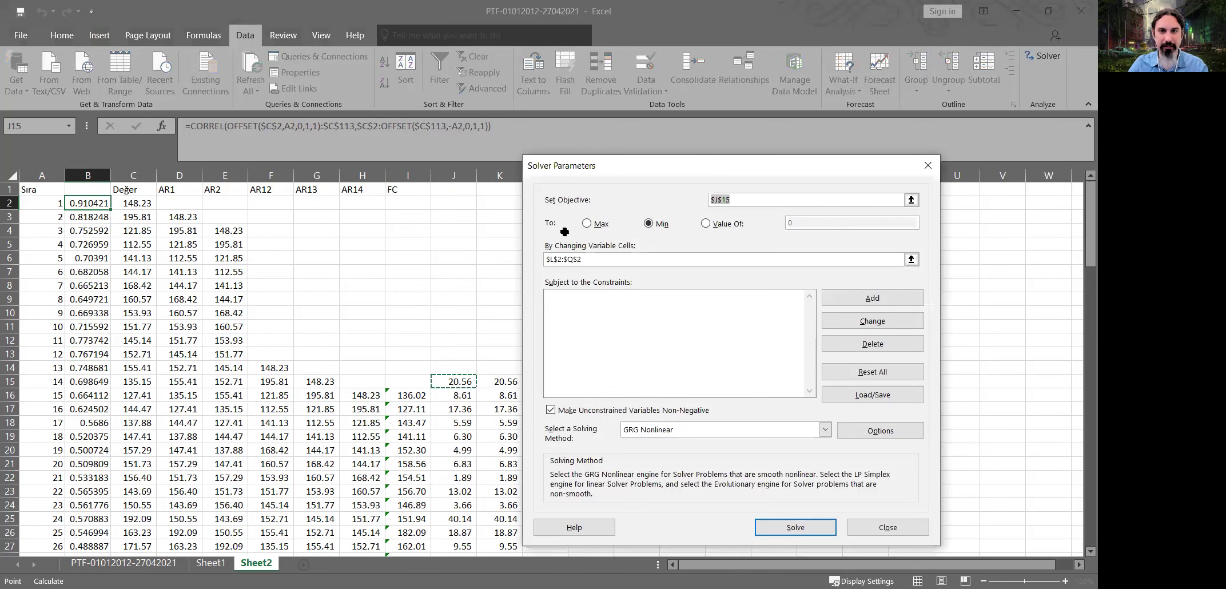
{"action": "left_click_drag", "start_coordinate": [572, 165], "coordinate": [534, 248]}
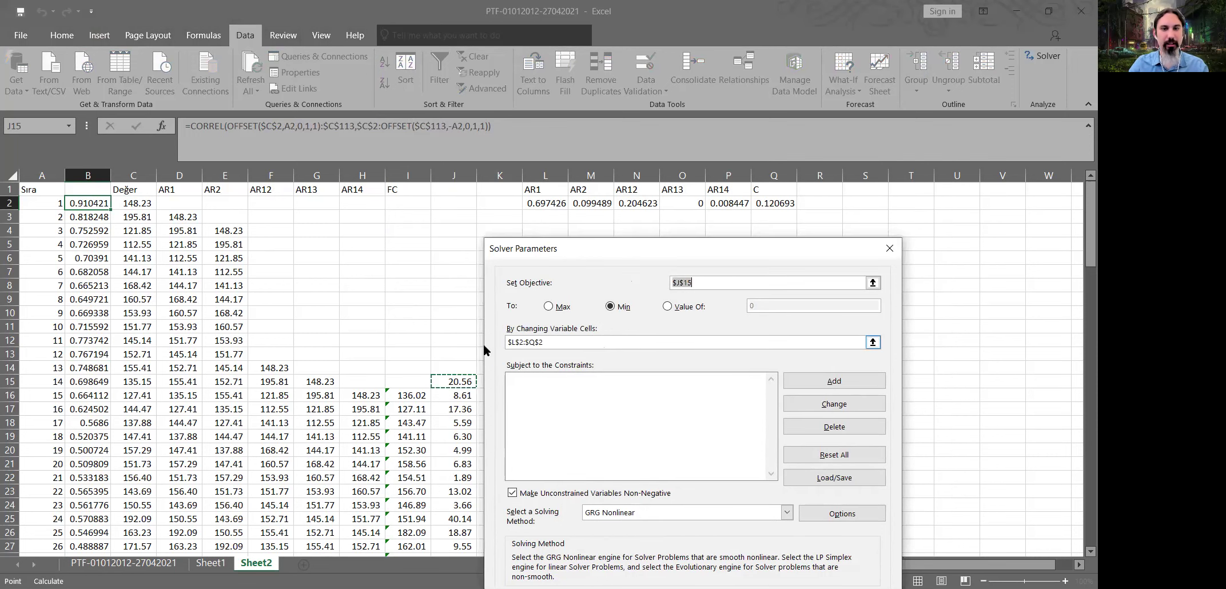
{"action": "left_click", "coordinate": [507, 342]}
{"action": "left_click", "coordinate": [563, 375]}
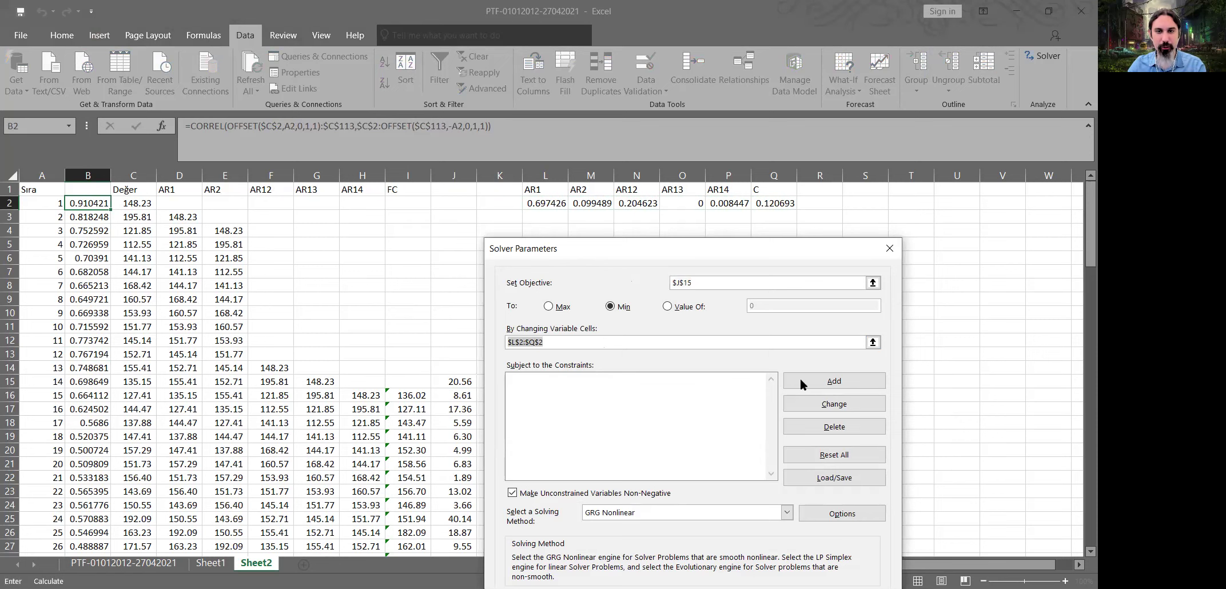
{"action": "key", "text": "Return"}
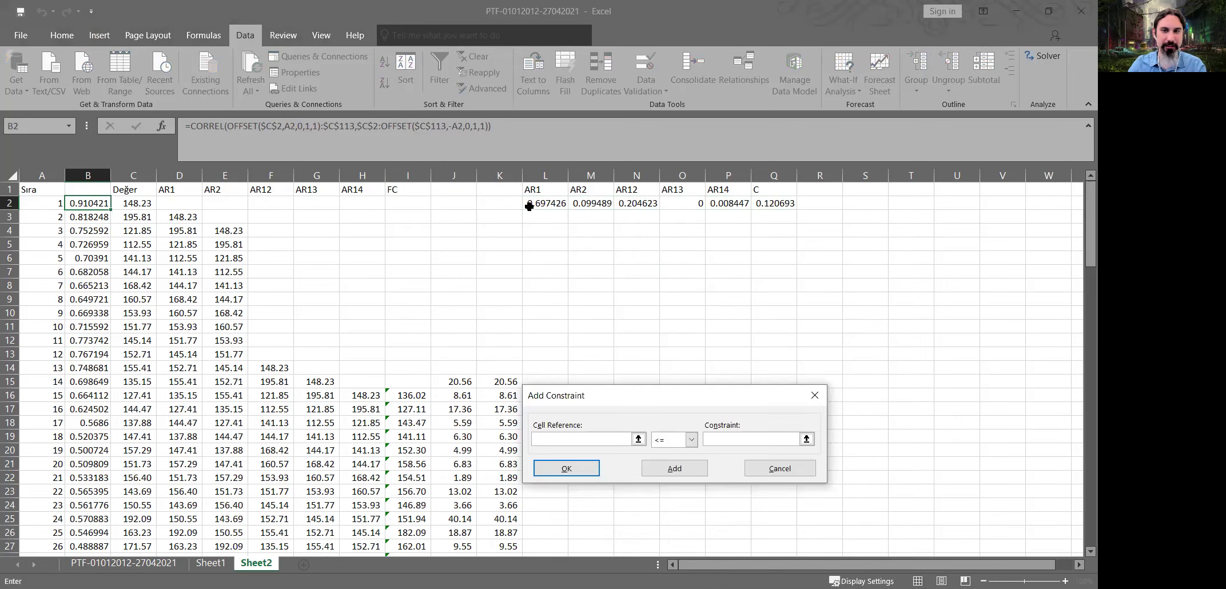
{"action": "key", "text": "ctrl+v"}
{"action": "left_click", "coordinate": [734, 442]}
{"action": "type", "text": "2"}
{"action": "left_click", "coordinate": [658, 471]}
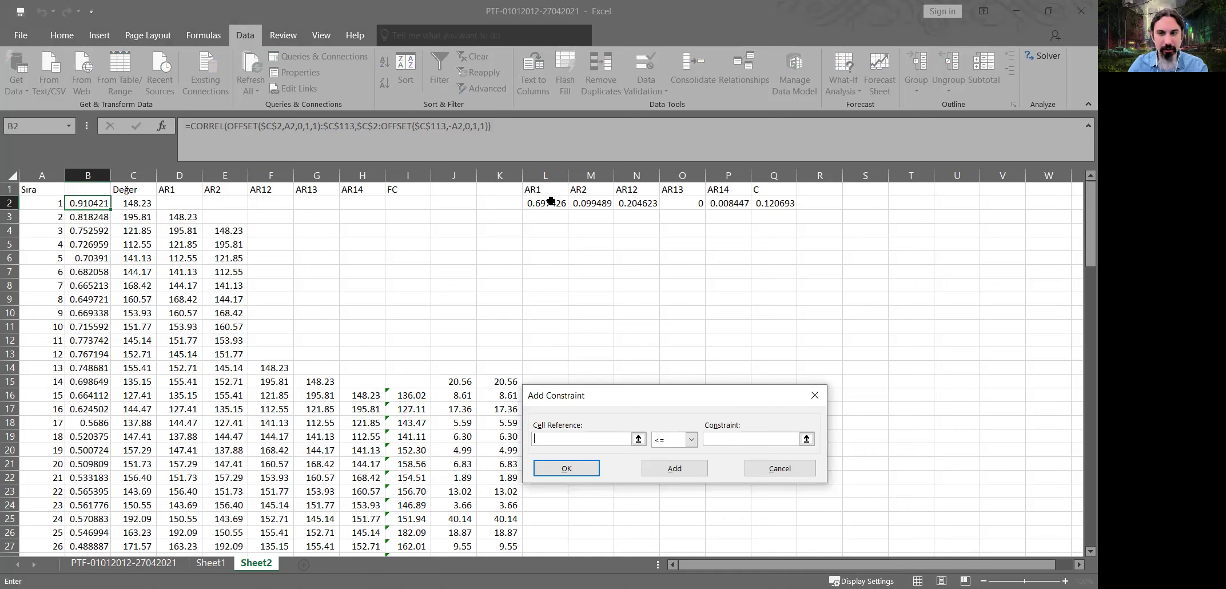
- Add a Solver constraint that keeps the AR coefficients L2:P2 at or above -2
{"action": "key", "text": "ctrl+v"}
{"action": "key", "text": "Tab"}
{"action": "key", "text": "Down"}
{"action": "key", "text": "Down"}
{"action": "left_click", "coordinate": [736, 439]}
{"action": "type", "text": "-2"}
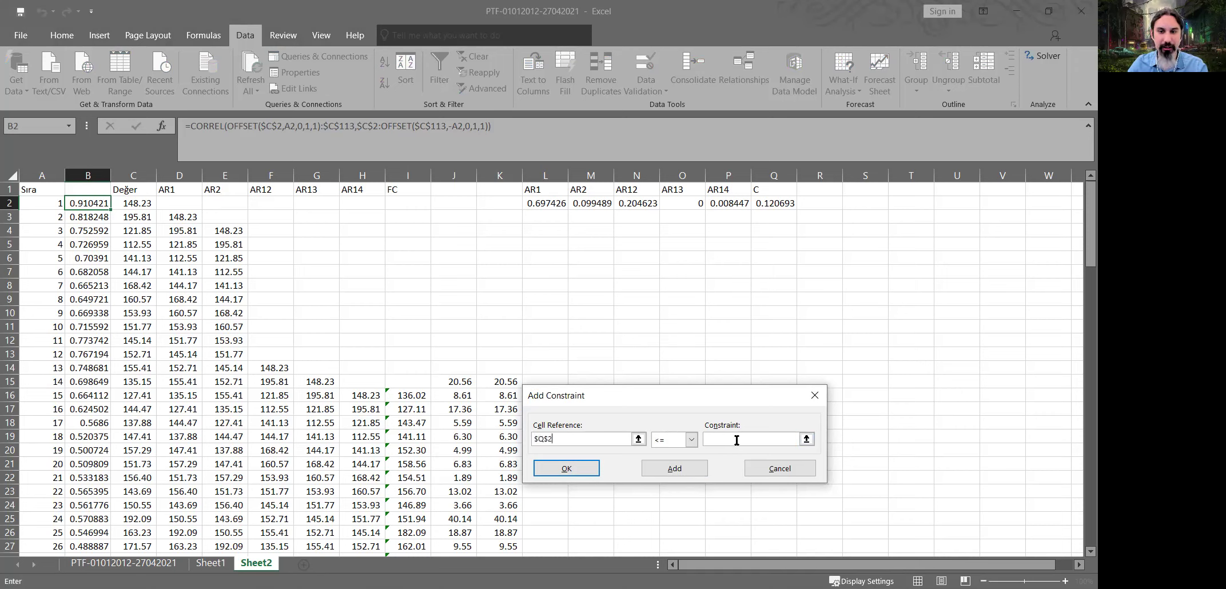
- Add Solver constraints that keep the constant in Q2 at or below 100 and at or above -100
{"action": "left_click", "coordinate": [737, 440]}
{"action": "type", "text": "100"}
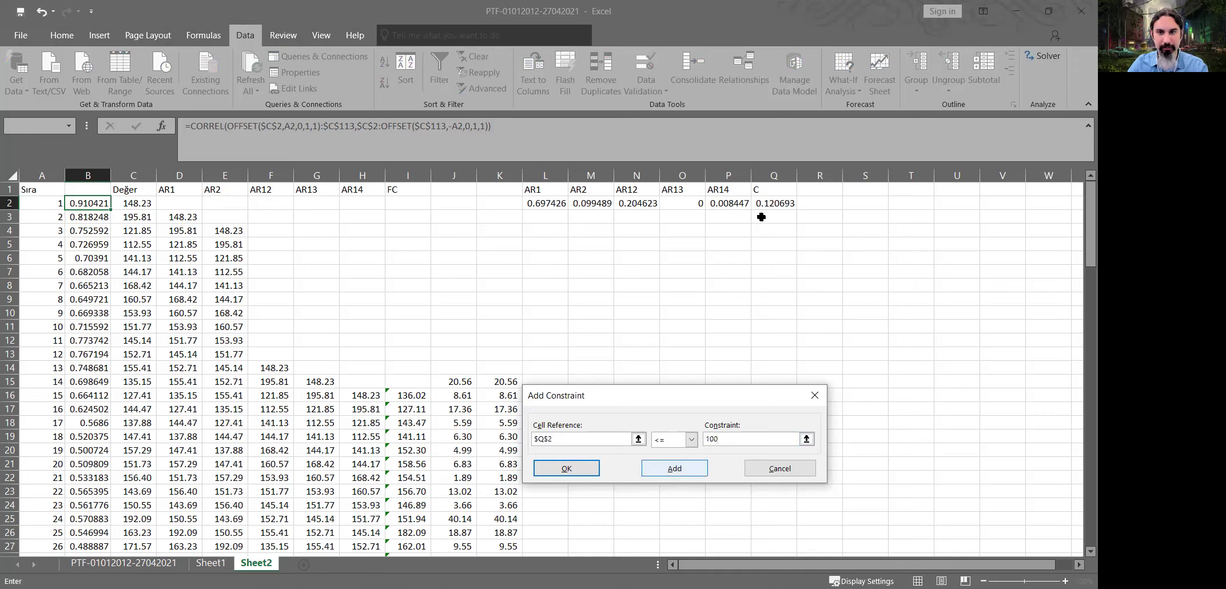
{"action": "left_click", "coordinate": [667, 472]}
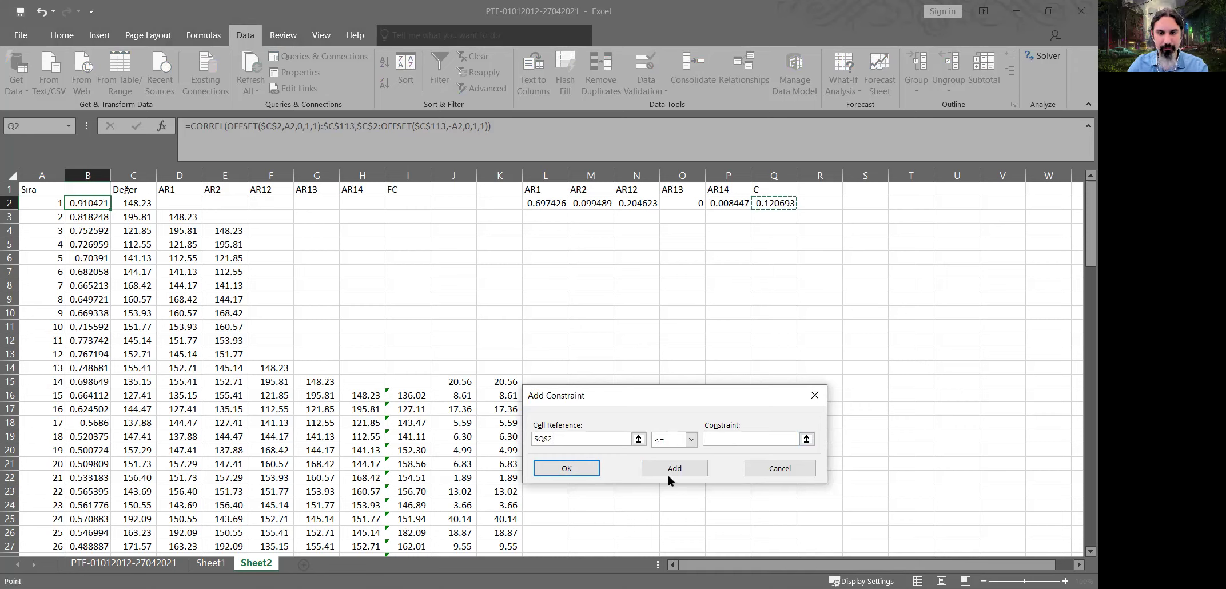
{"action": "left_click", "coordinate": [691, 440]}
{"action": "left_click", "coordinate": [709, 442]}
{"action": "type", "text": "-100"}
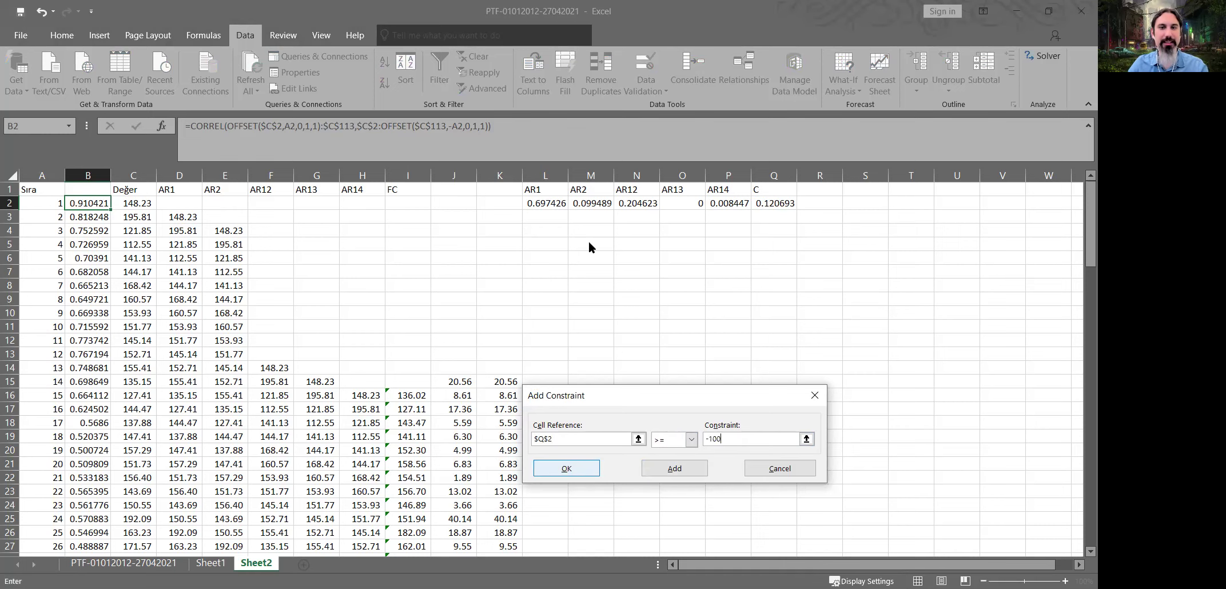
{"action": "key", "text": "Return"}
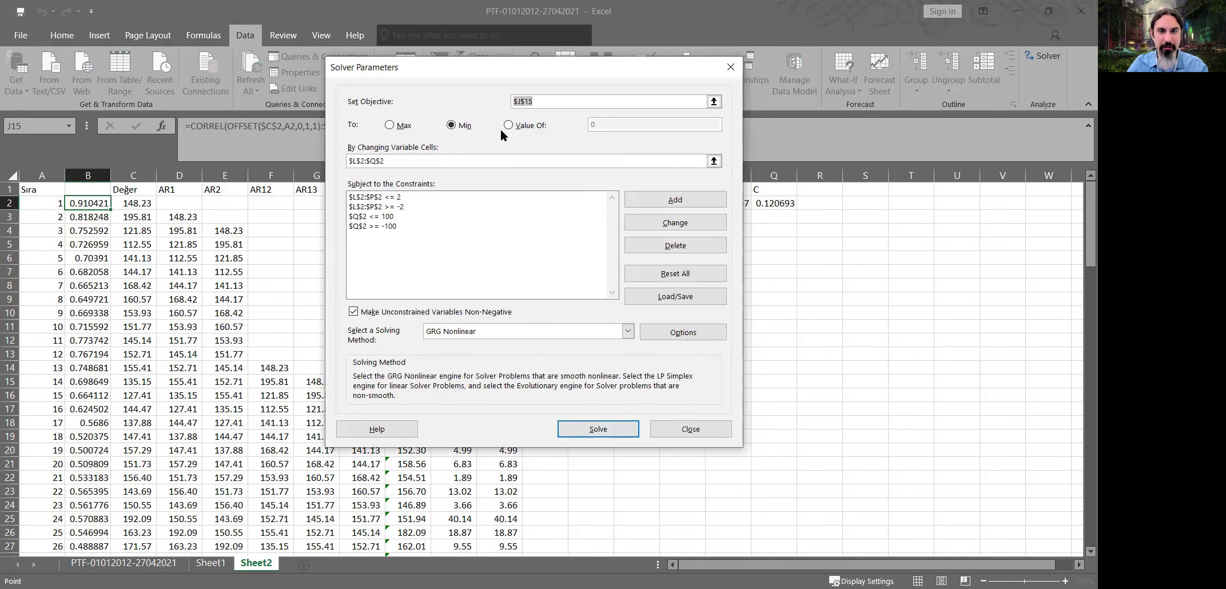
- Run Solver to minimise J15 with GRG Nonlinear, using central derivatives and multistart with a population size of 100
{"action": "key", "text": "alt+p"}
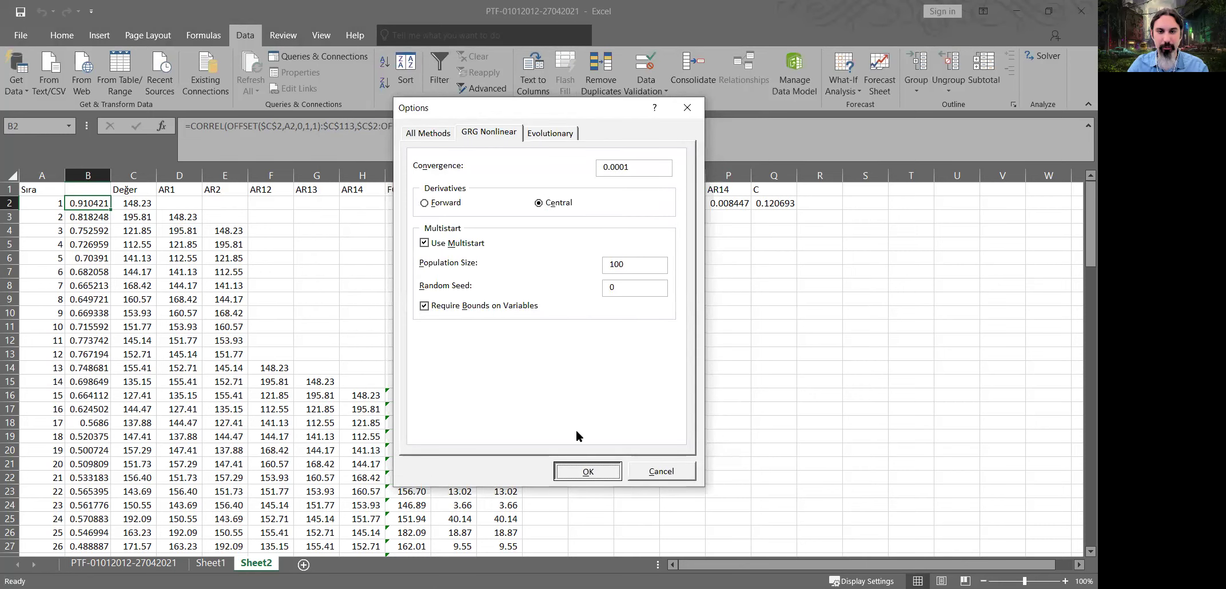
{"action": "key", "text": "Return"}
{"action": "key", "text": "Return"}
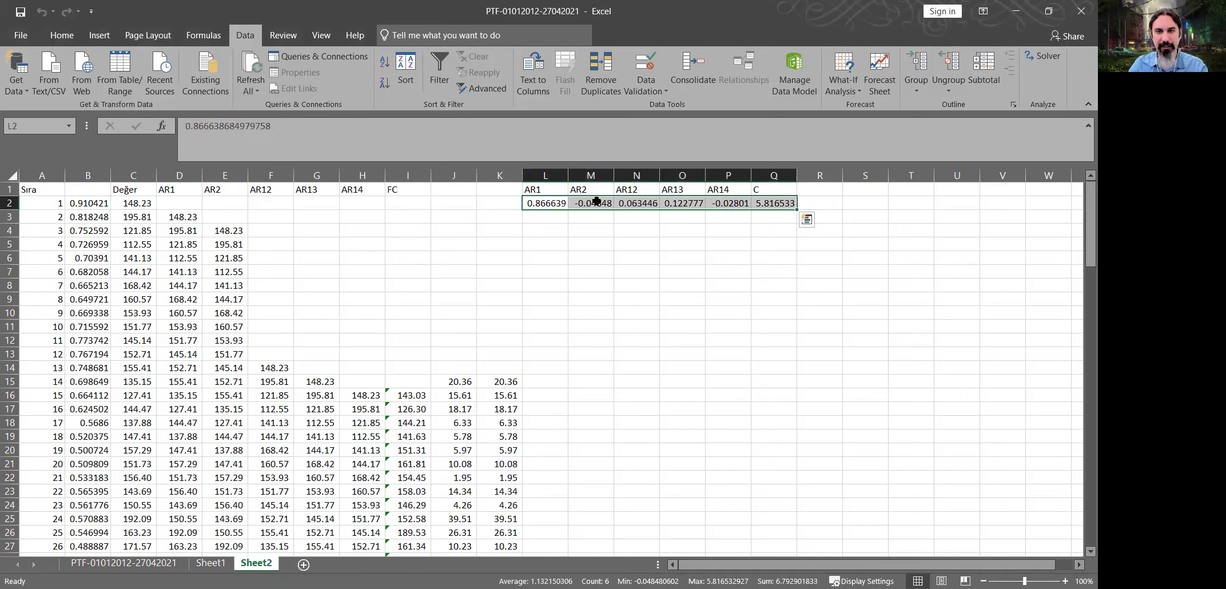
- Copy the solved coefficients from L2:Q2 to L4:Q4 and clear the original cells in row 2
{"action": "key", "text": "ctrl+c"}
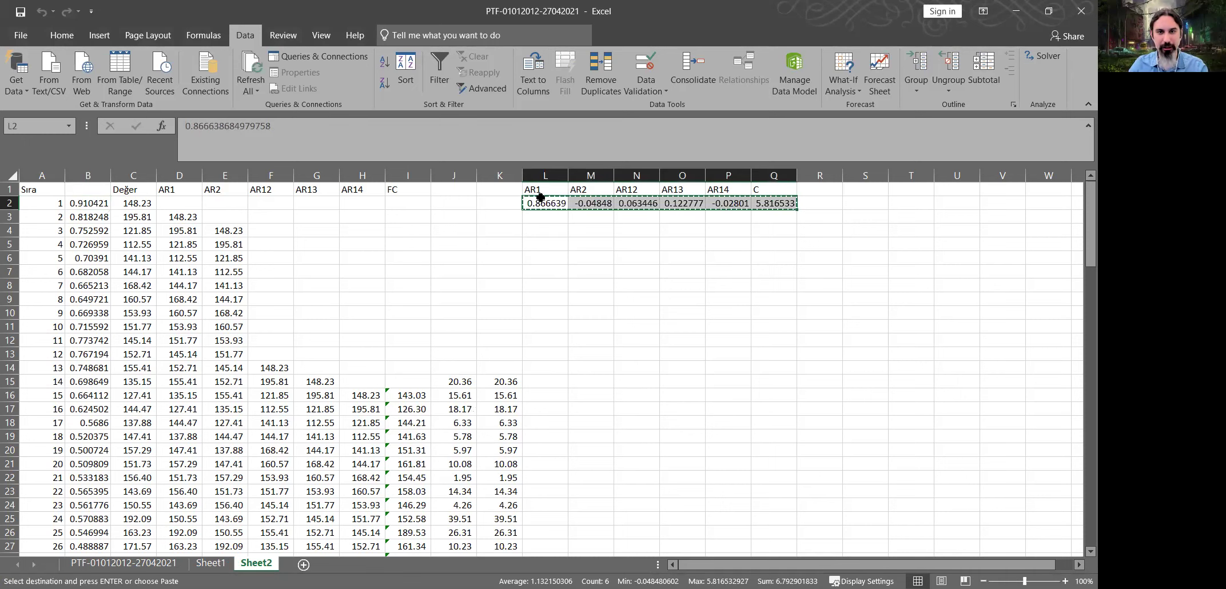
{"action": "key", "text": "Down"}
{"action": "key", "text": "Down"}
{"action": "key", "text": "ctrl+v"}
{"action": "left_click_drag", "start_coordinate": [545, 203], "coordinate": [775, 201]}
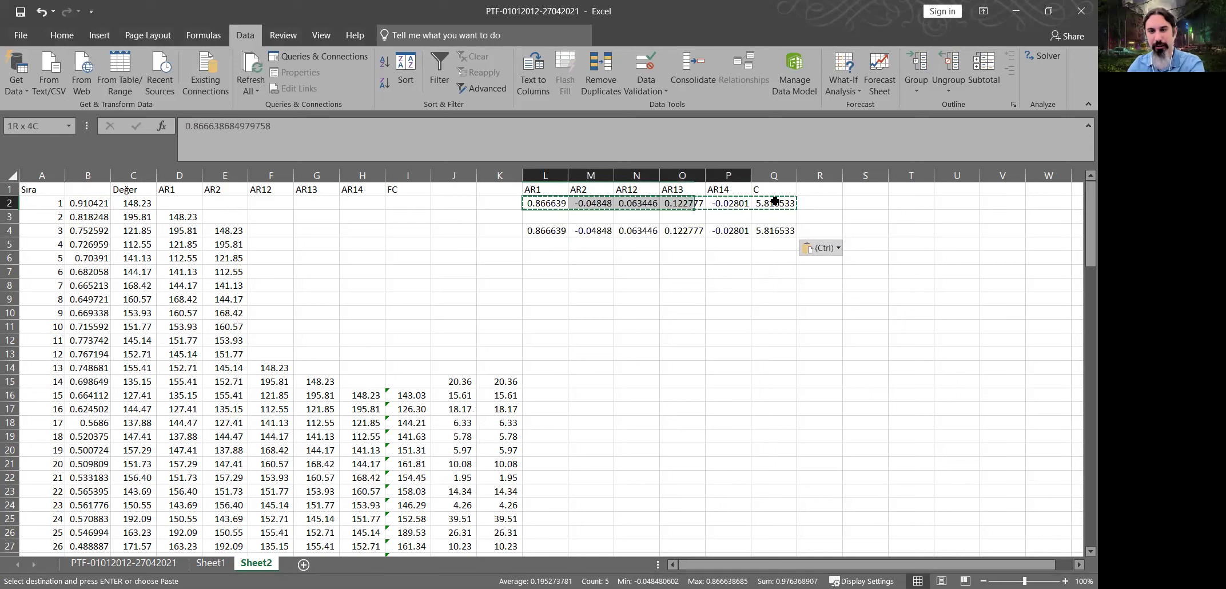
{"action": "key", "text": "Delete"}
- Rerun Solver from the cleared coefficient cells and interrupt the run at a trial solution
{"action": "left_click", "coordinate": [716, 205]}
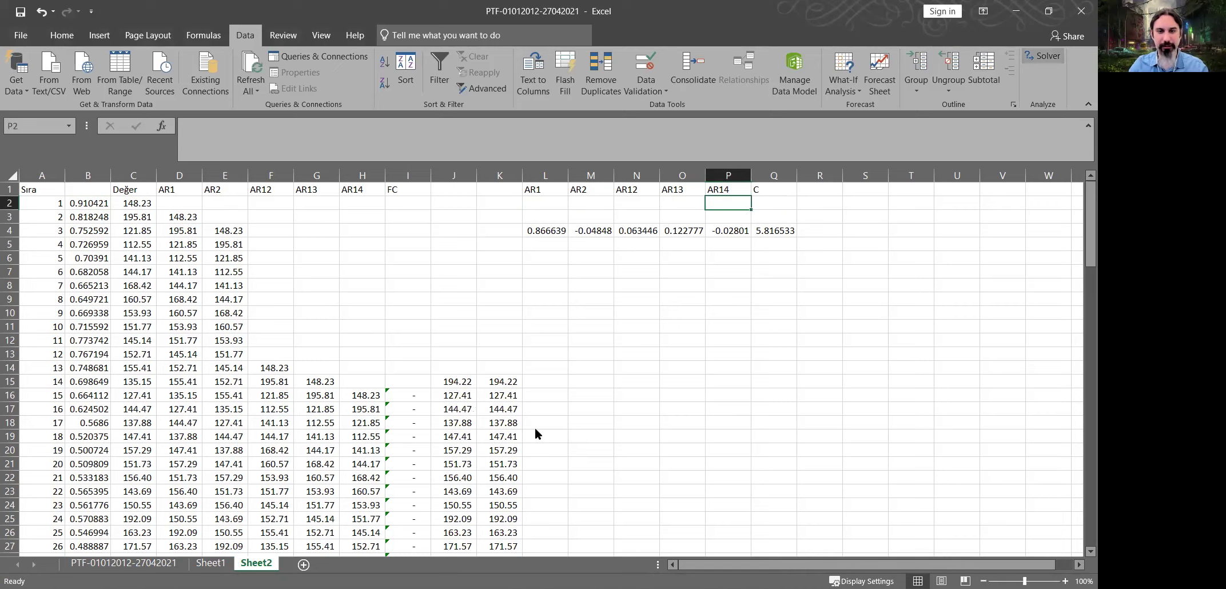
{"action": "left_click", "coordinate": [636, 430]}
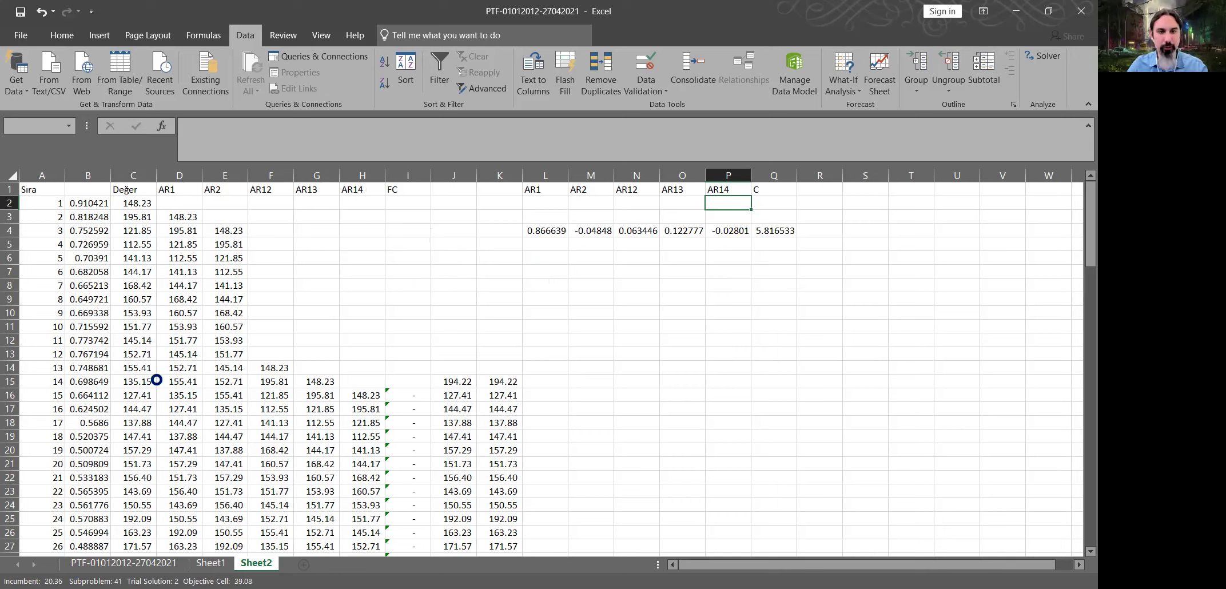
{"action": "key", "text": "Escape"}
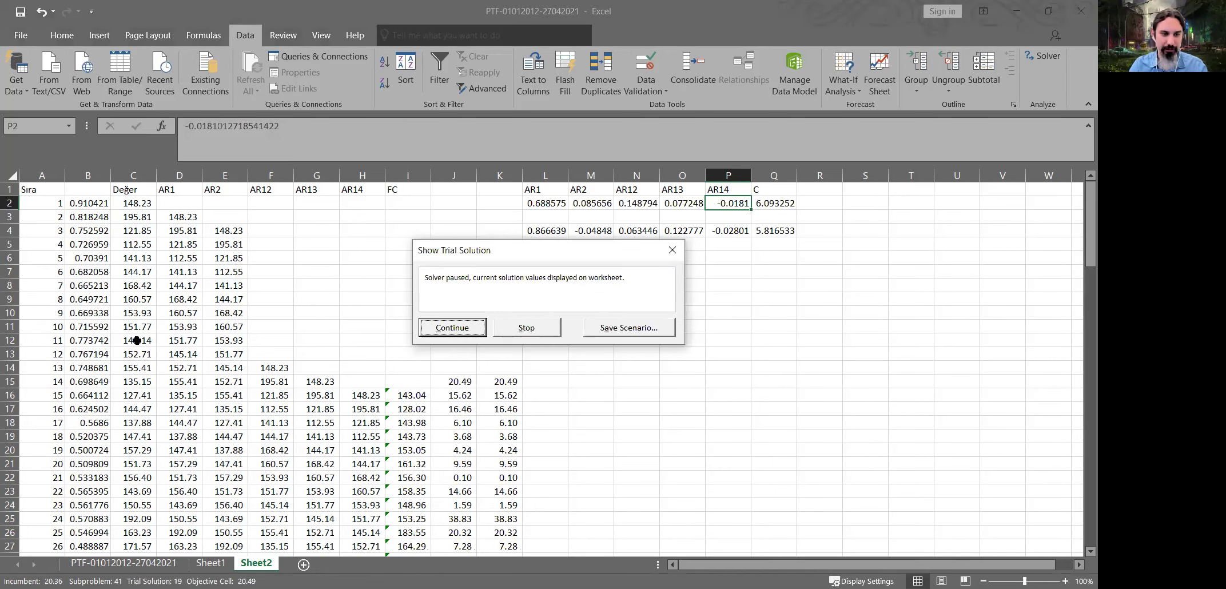
{"action": "key", "text": "Return"}
- Try 500 as the last actual value in C113 and undo that entry
{"action": "type", "text": "500"}
{"action": "key", "text": "Return"}
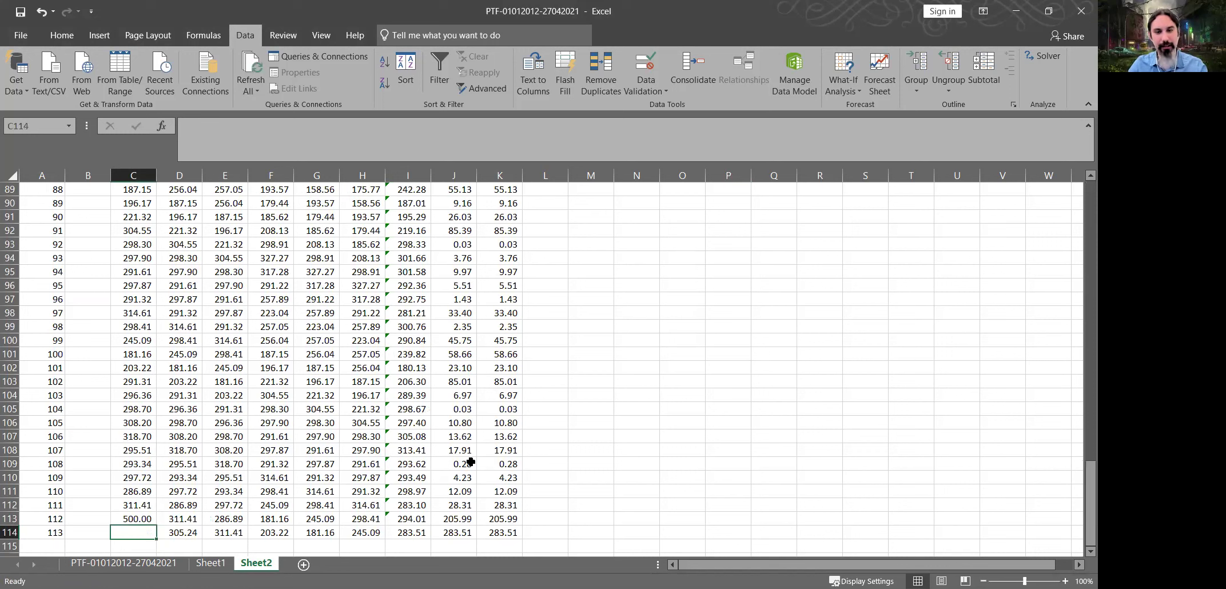
{"action": "key", "text": "ctrl+z"}
- Shorten the error average in J15 to the range J16:J113, leaving out the future forecast row
{"action": "left_click", "coordinate": [416, 535]}
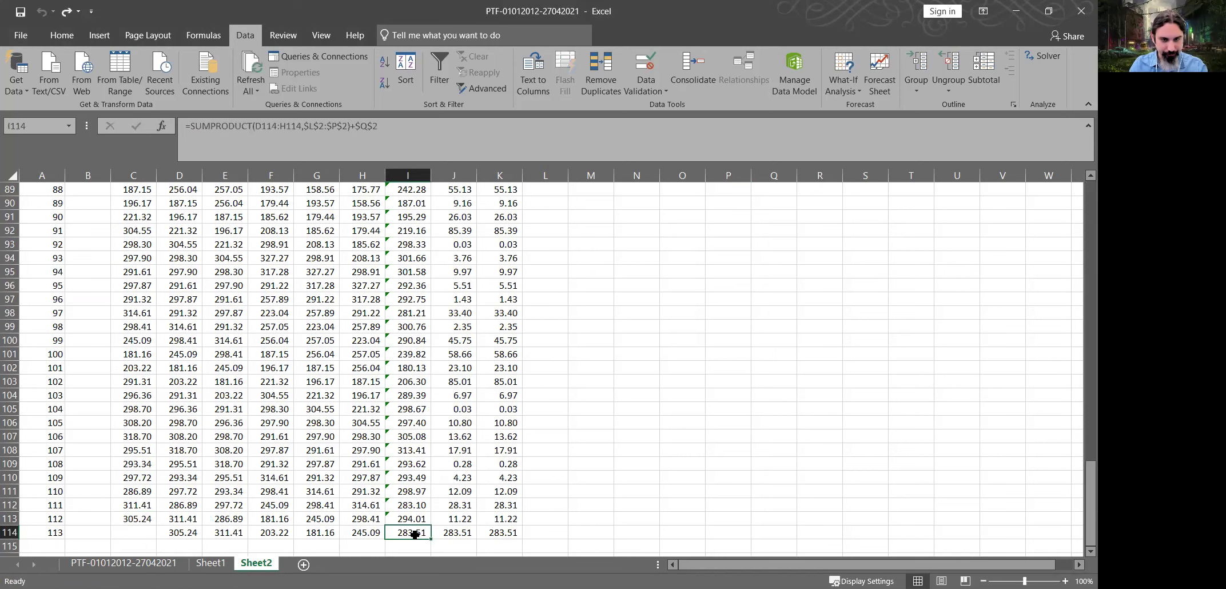
{"action": "key", "text": "Up"}
{"action": "key", "text": "Down"}
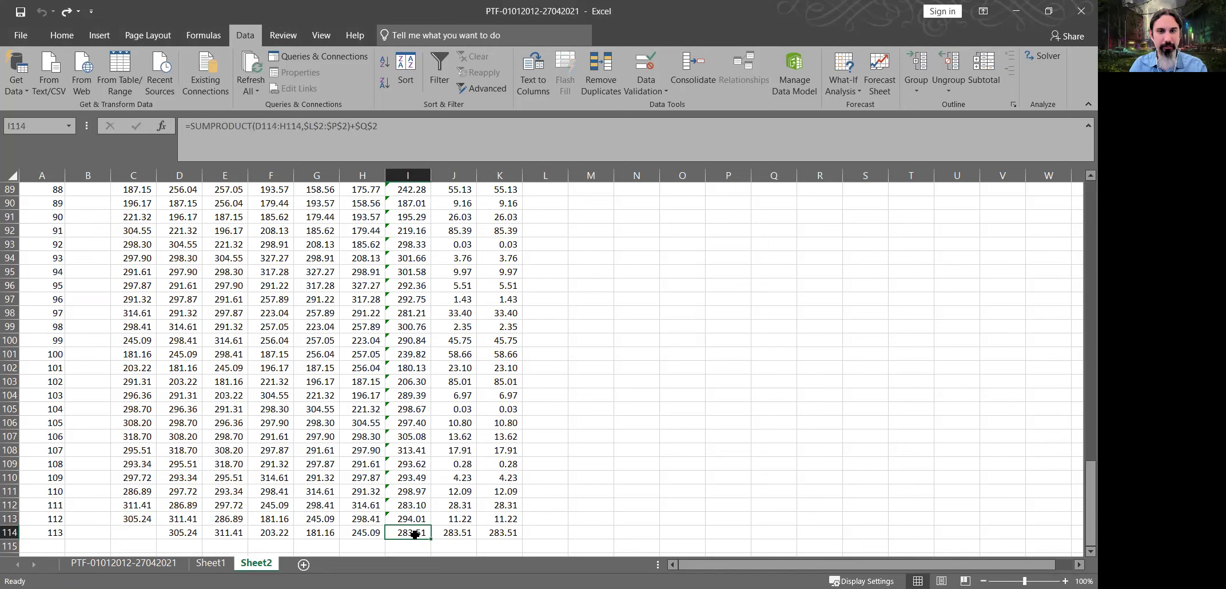
{"action": "key", "text": "Right"}
{"action": "key", "text": "ctrl+Up"}
{"action": "key", "text": "F2"}
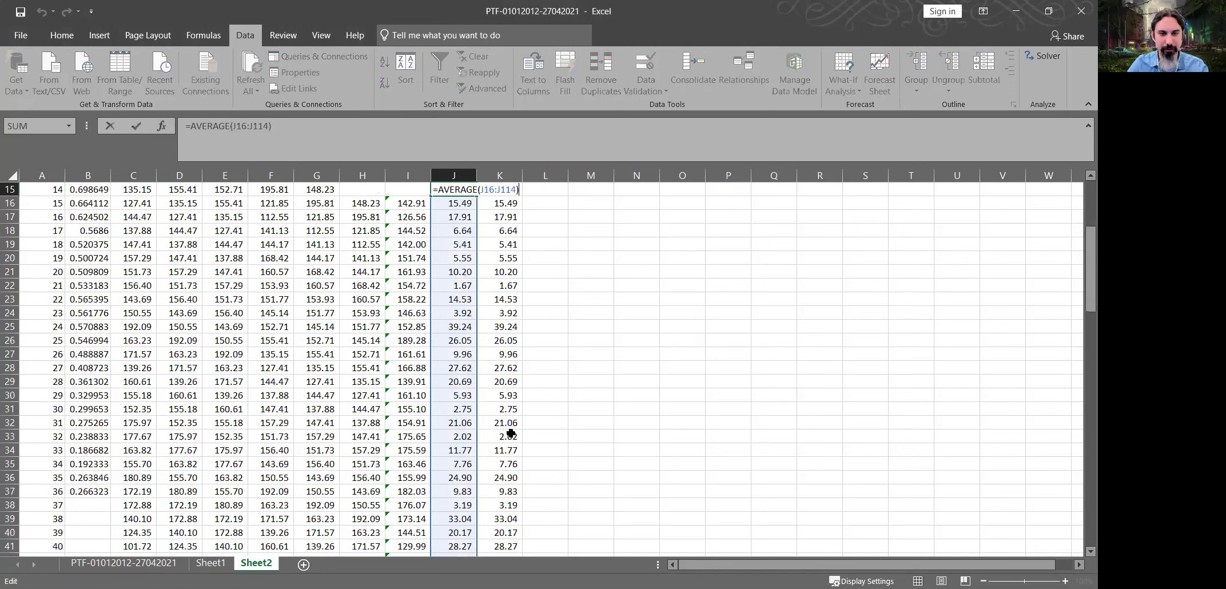
{"action": "scroll", "coordinate": [500, 429], "scroll_direction": "down", "scroll_amount": 16}
{"action": "scroll", "coordinate": [481, 353], "scroll_direction": "down", "scroll_amount": 14}
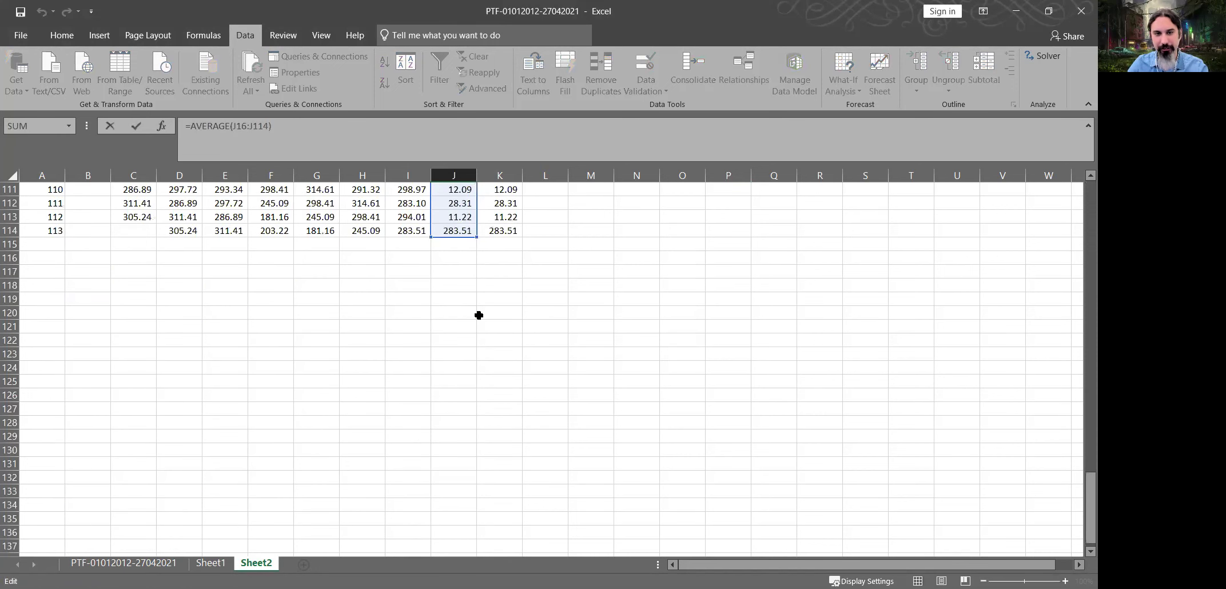
{"action": "mouse_move", "coordinate": [475, 318]}
{"action": "left_mouse_down"}
{"action": "mouse_move", "coordinate": [476, 303]}
{"action": "mouse_move", "coordinate": [467, 309]}
{"action": "left_mouse_up"}
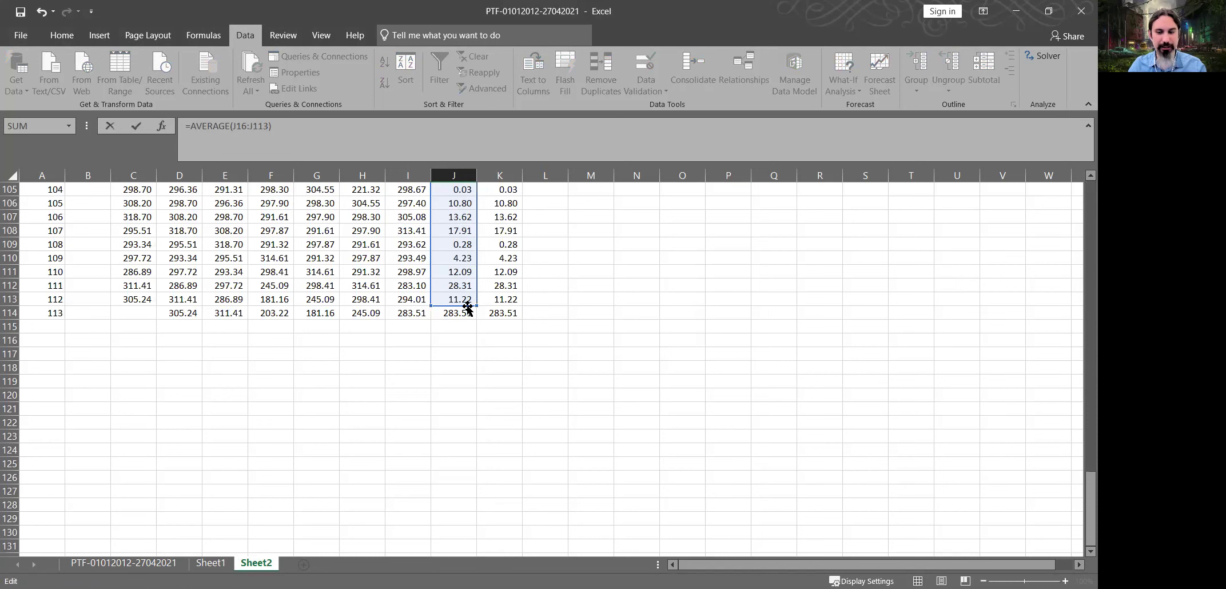
{"action": "key", "text": "Return"}
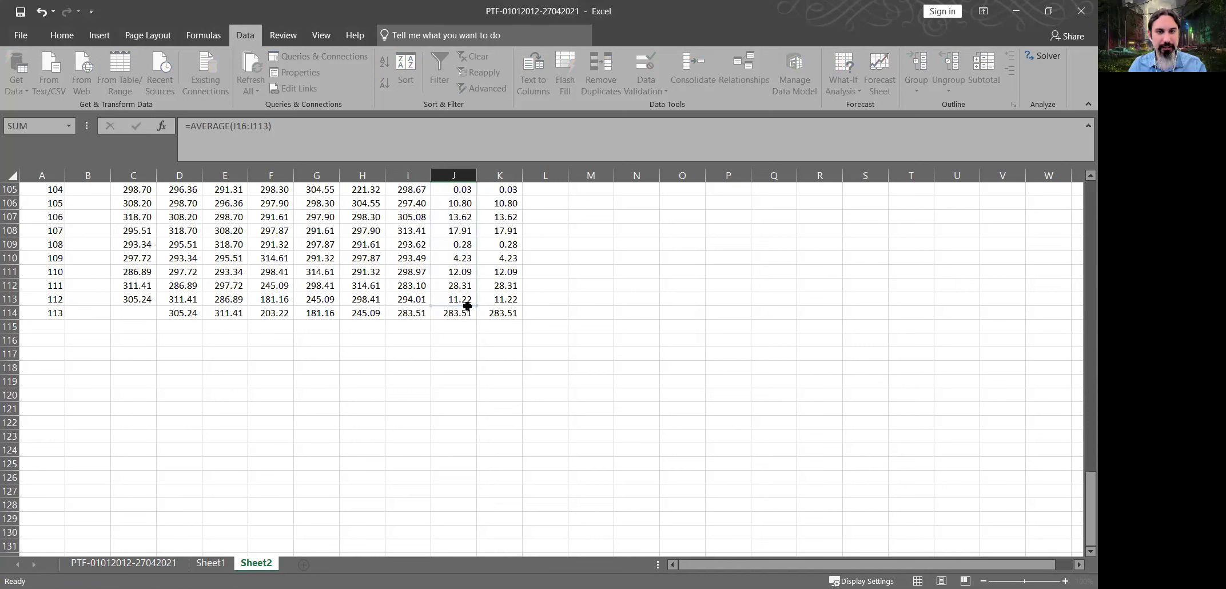
- Copy the corrected average formula from J15 to K15
{"action": "key", "text": "Up"}
{"action": "key", "text": "ctrl+c"}
{"action": "key", "text": "Right"}
{"action": "key", "text": "ctrl+v"}
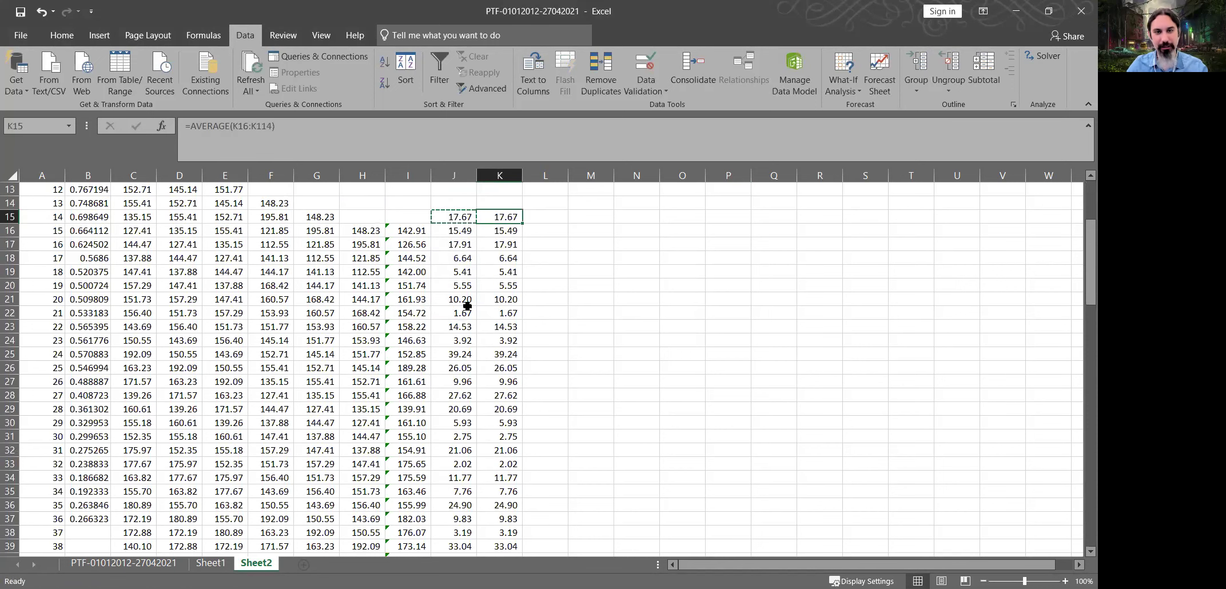
- Run Solver to minimise the average error in J15 by changing the coefficients L2:Q2 within their bounds
{"action": "key", "text": "Escape"}
{"action": "key", "text": "Left"}
{"action": "scroll", "coordinate": [549, 366], "scroll_direction": "up", "scroll_amount": 4}
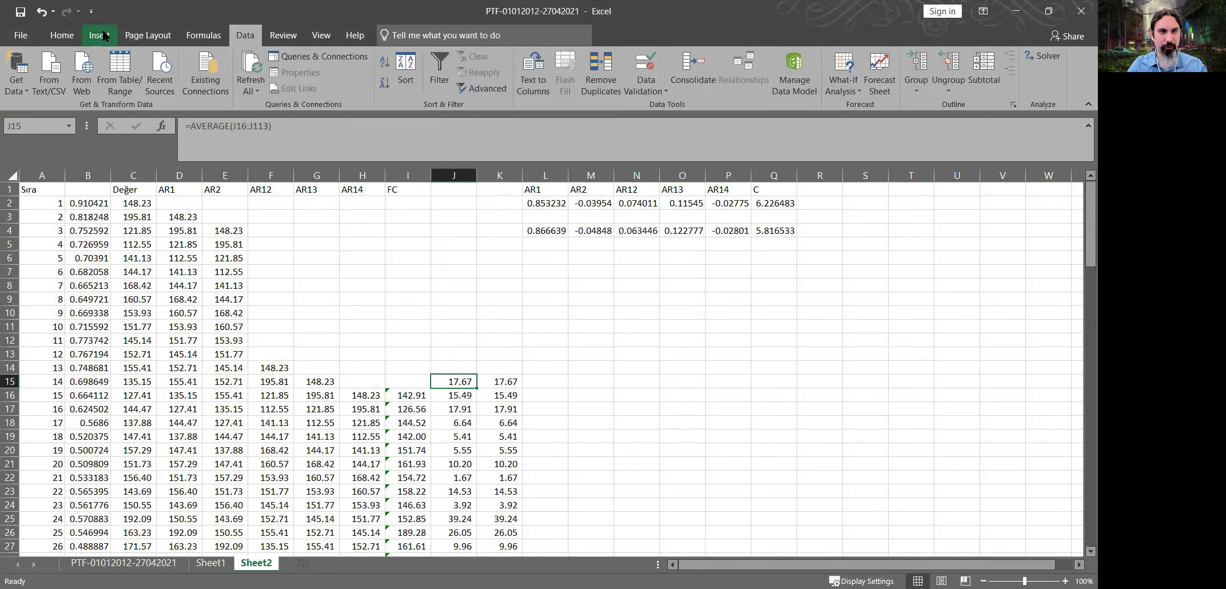
{"action": "left_click", "coordinate": [1039, 59]}
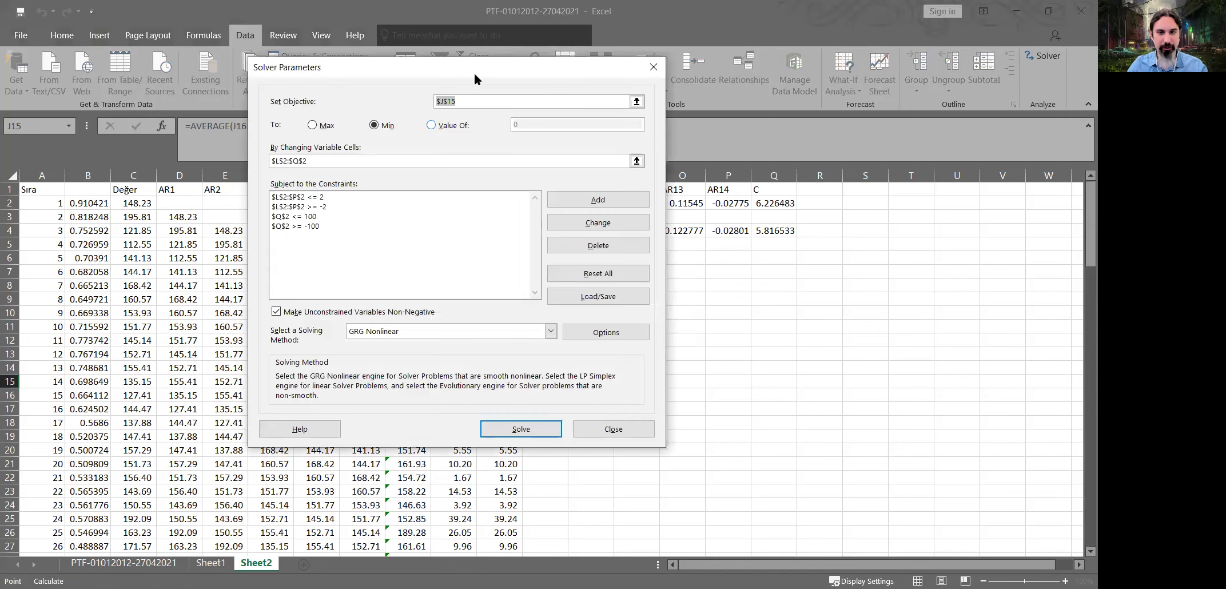
{"action": "left_click_drag", "start_coordinate": [474, 72], "coordinate": [902, 111]}
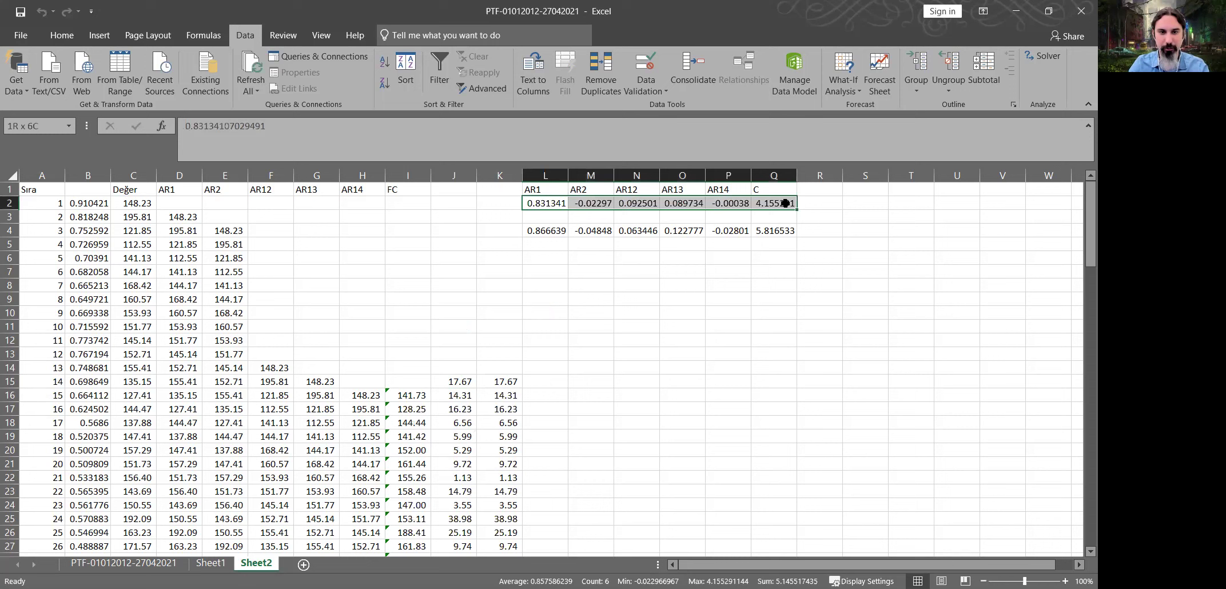
- Clear the coefficients in L2:Q2 and rerun Solver from the empty cells to minimise J15
{"action": "key", "text": "Delete"}
{"action": "left_click", "coordinate": [1042, 56]}
{"action": "left_click", "coordinate": [867, 465]}
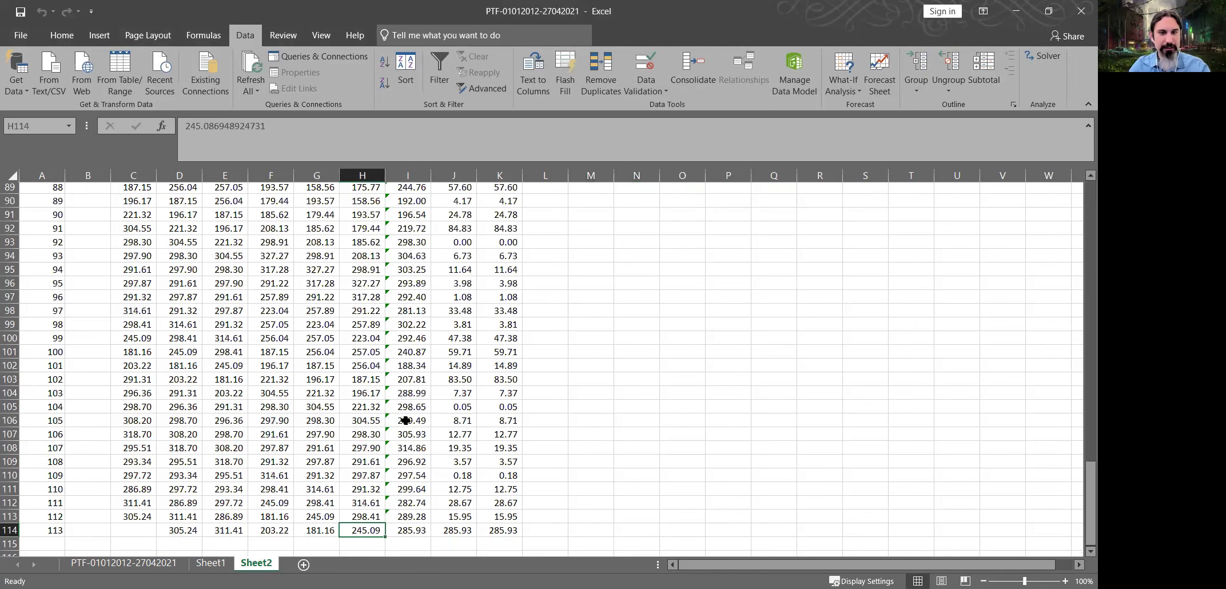
- Inspect the forecast formula for period 113 in I114
{"action": "scroll", "coordinate": [572, 421], "scroll_direction": "down", "scroll_amount": 3}
{"action": "key", "text": "Right"}
{"action": "key", "text": "F2"}
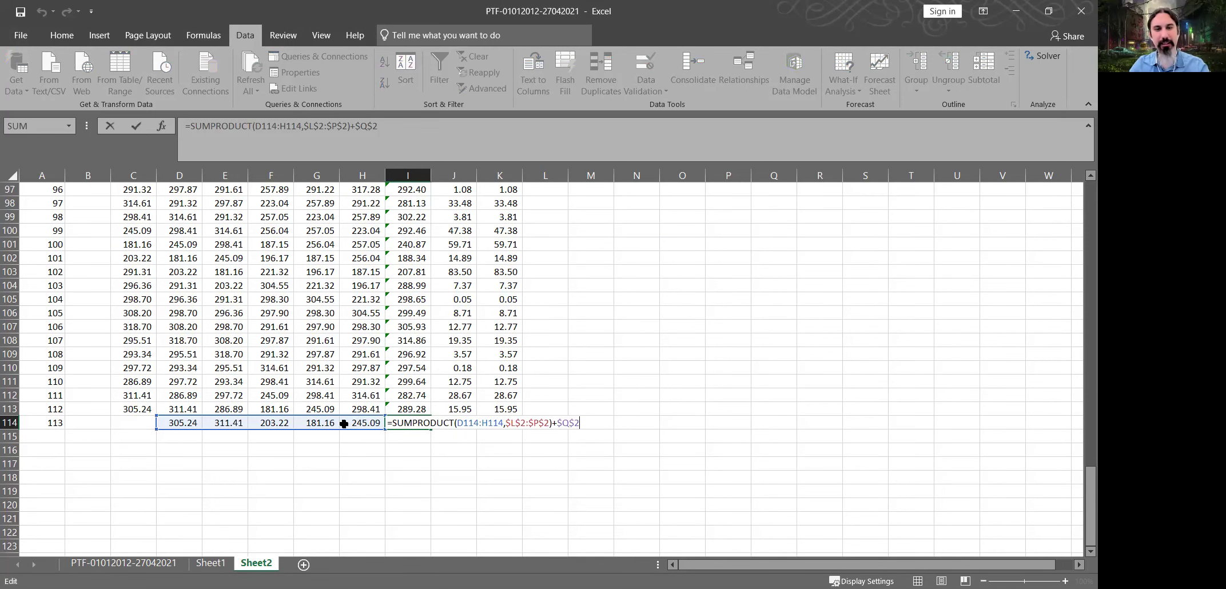
{"action": "key", "text": "Escape"}
- Enter the forecast 285.93 as the target average price in R25 on Sheet1
{"action": "left_click", "coordinate": [213, 563]}
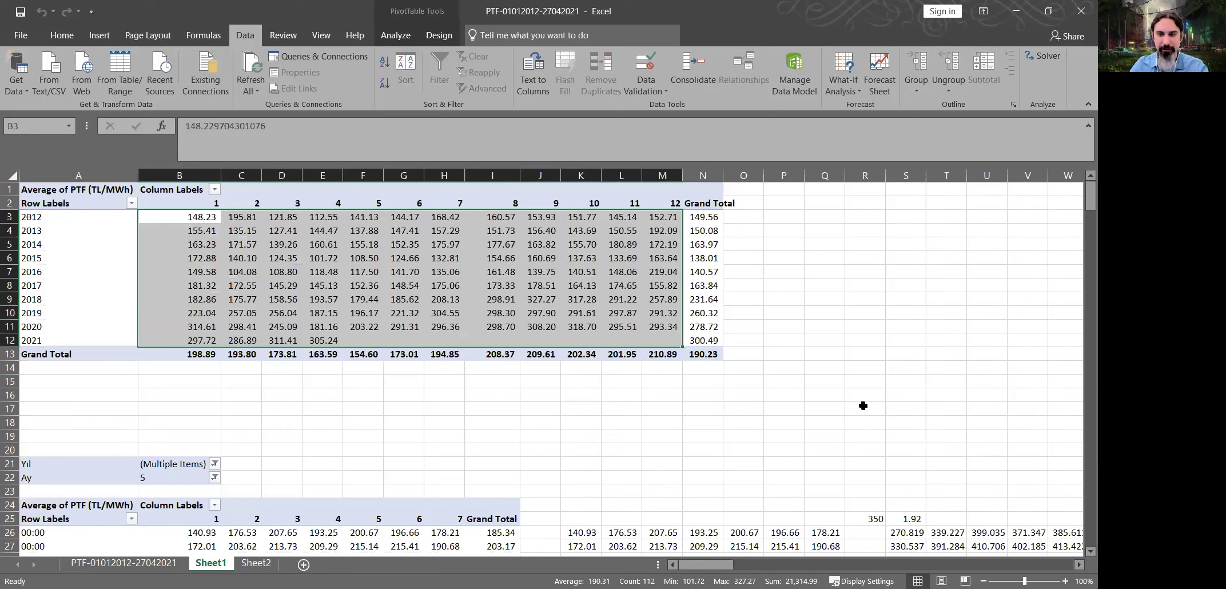
{"action": "type", "text": "285.93"}
{"action": "key", "text": "ctrl+Return"}
- Examine the scaled hourly prices in S26:Y49 and the target average in R25 that drives them
{"action": "key", "text": "Right"}
{"action": "key", "text": "Down"}
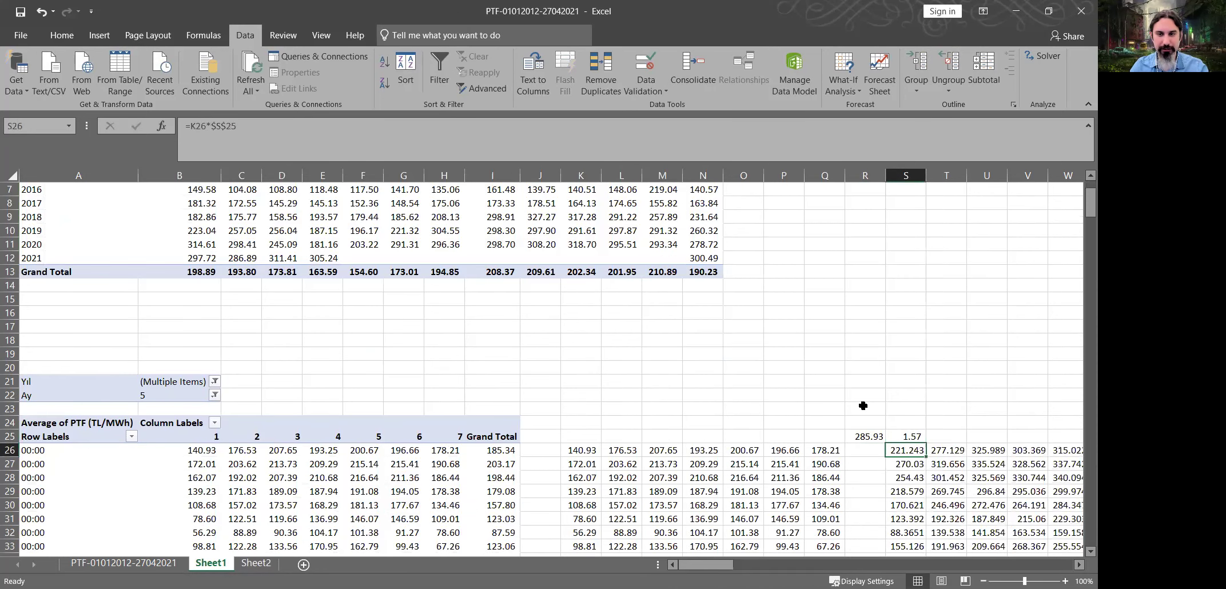
{"action": "key", "text": "ctrl+shift+Right"}
{"action": "key", "text": "ctrl+shift+Down"}
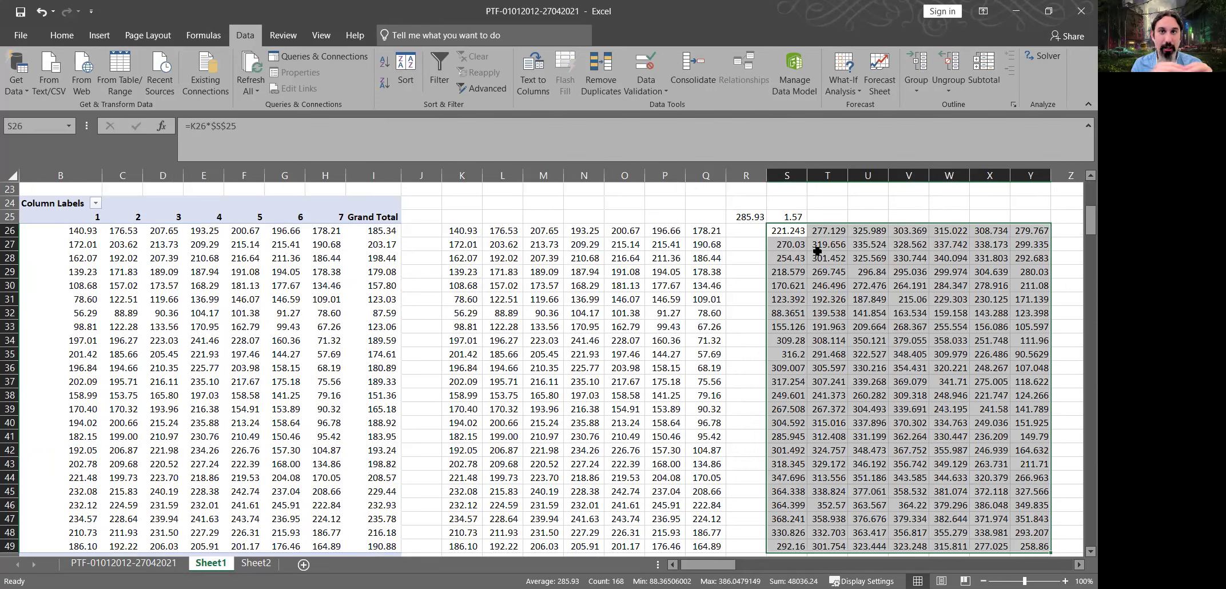
{"action": "left_click", "coordinate": [746, 215]}
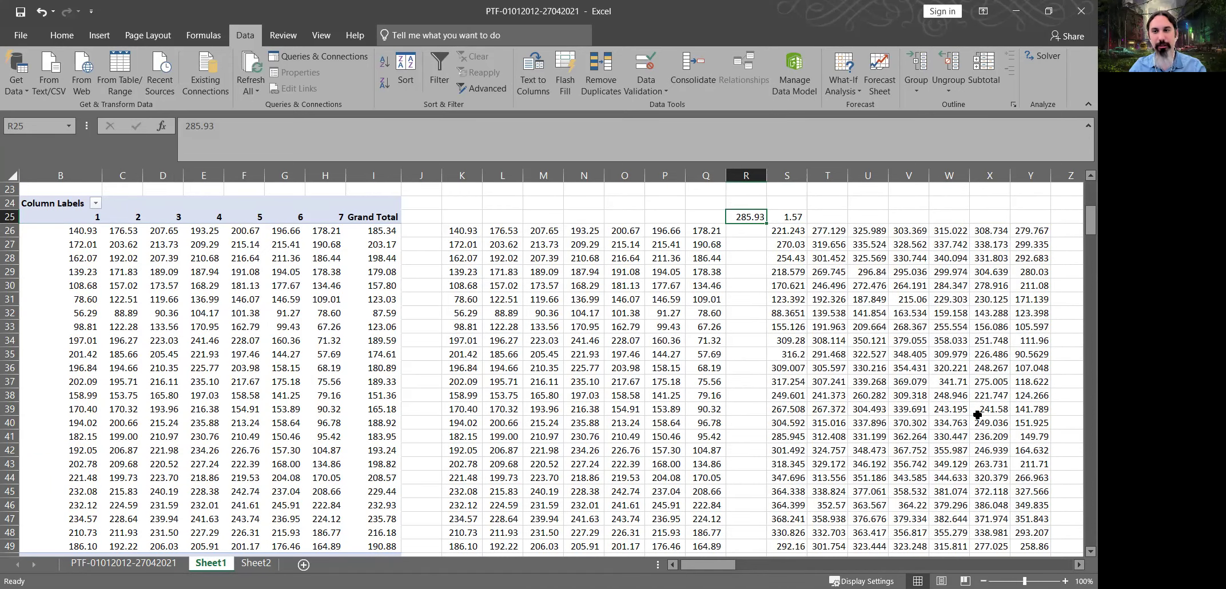
{"action": "left_click_drag", "start_coordinate": [963, 546], "coordinate": [787, 231]}
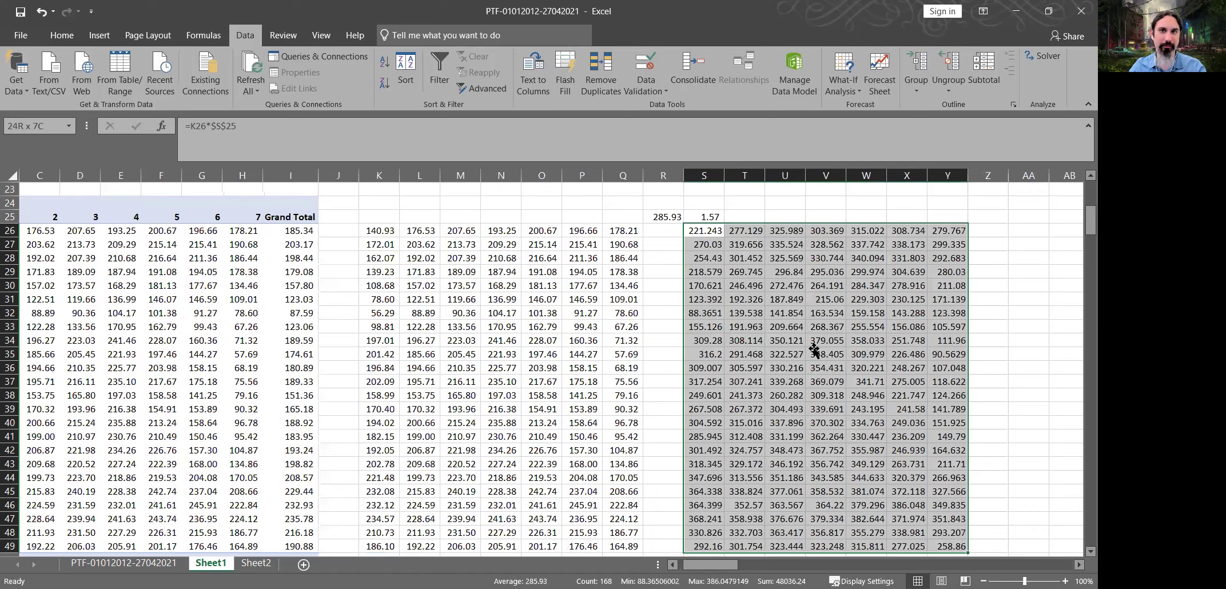
{"action": "left_click", "coordinate": [814, 351]}
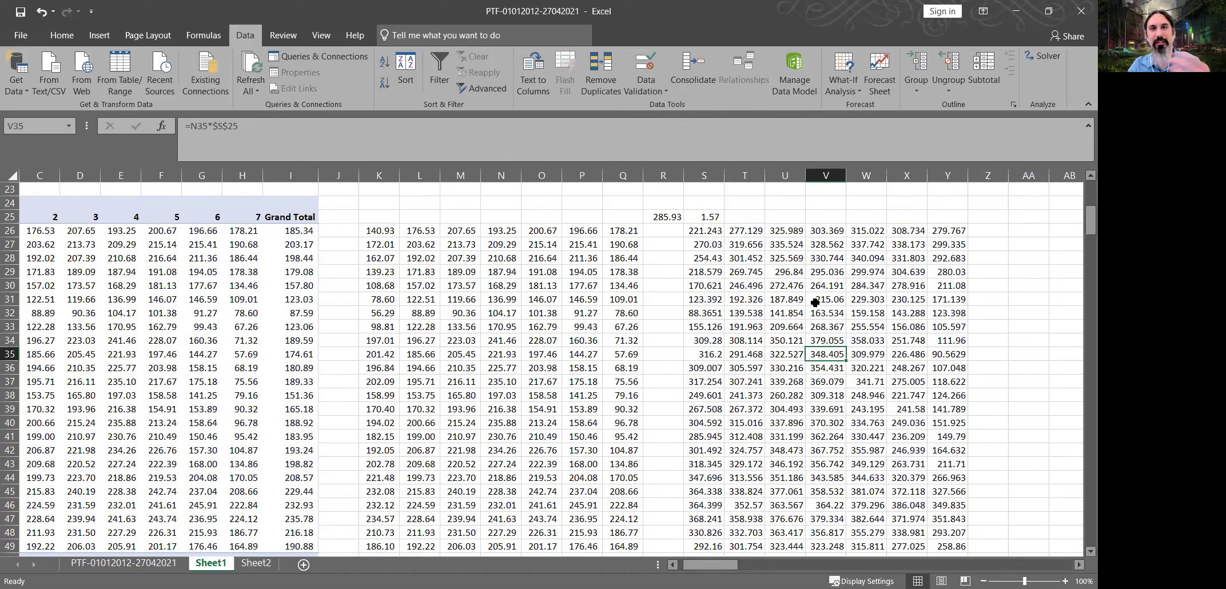
{"action": "left_click_drag", "start_coordinate": [700, 237], "coordinate": [909, 427]}
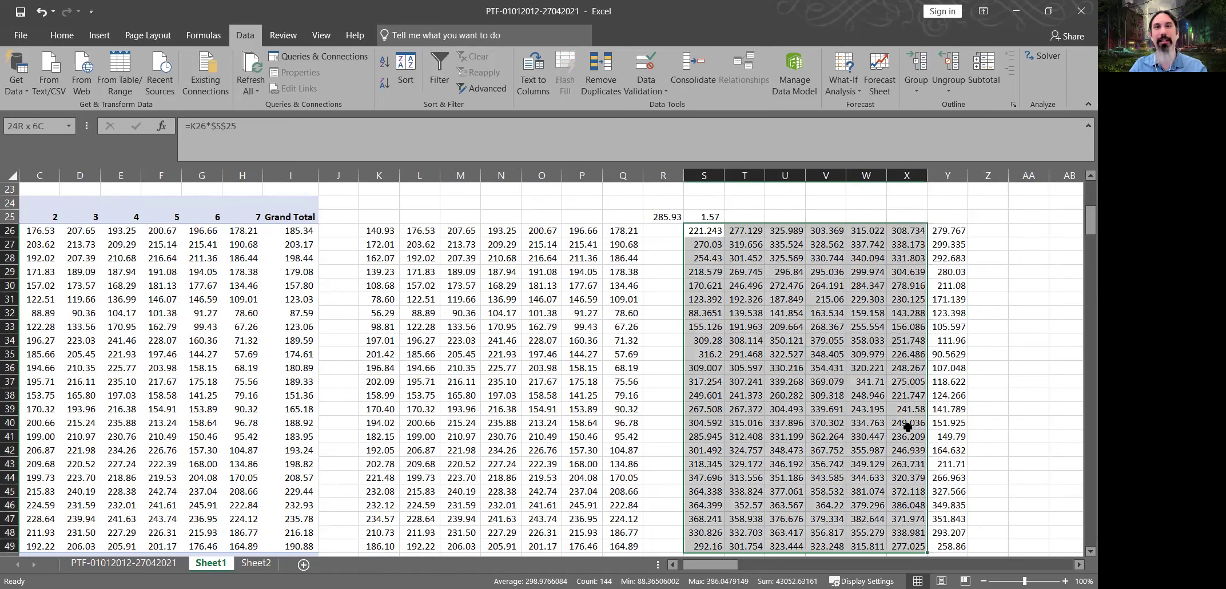
{"action": "key", "text": "shift+Right"}
{"action": "left_click", "coordinate": [826, 377]}
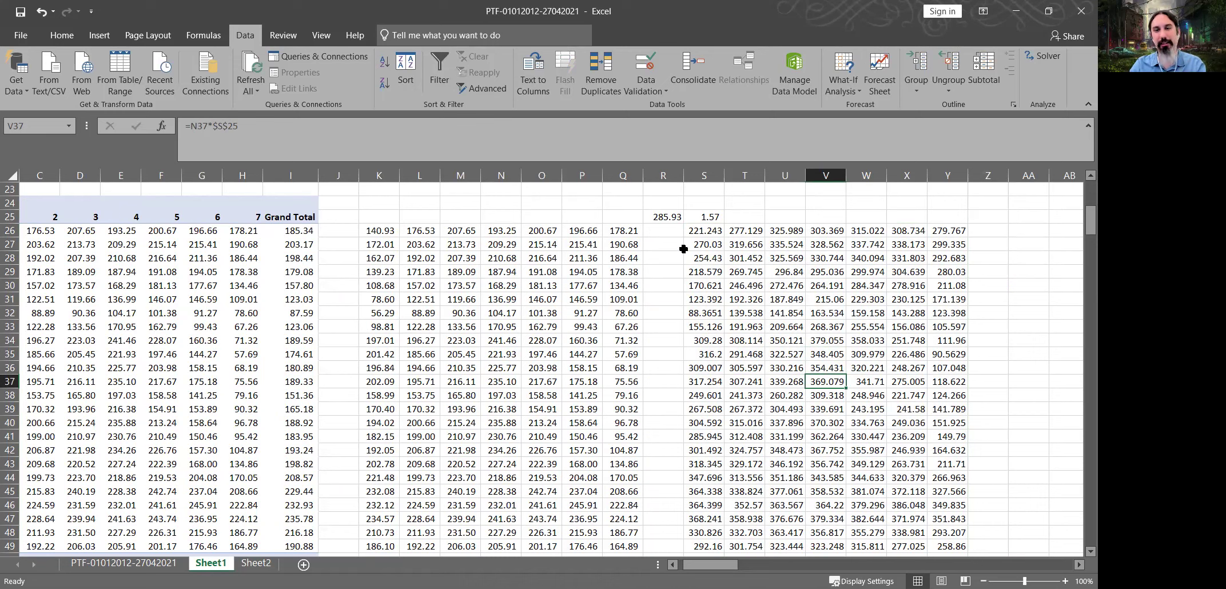
{"action": "left_click", "coordinate": [671, 218]}
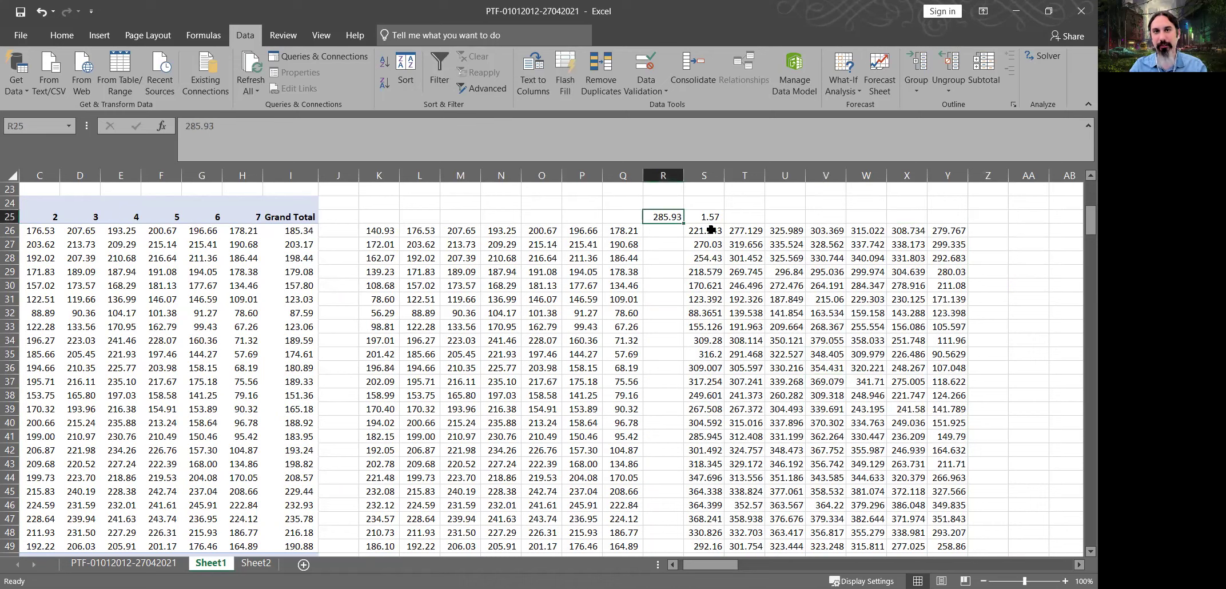
- Compare the monthly average pivot table with the forecast in R25 and the scaled hourly values below it
{"action": "scroll", "coordinate": [675, 336], "scroll_direction": "up", "scroll_amount": 3}
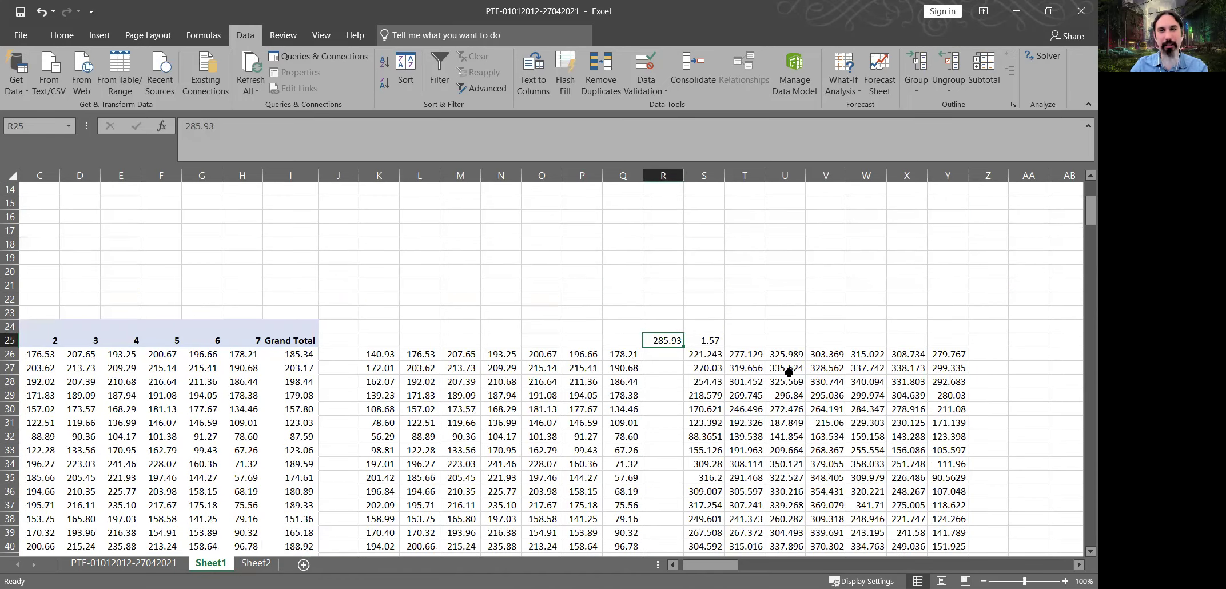
{"action": "scroll", "coordinate": [789, 372], "scroll_direction": "down", "scroll_amount": 1}
{"action": "scroll", "coordinate": [779, 339], "scroll_direction": "down", "scroll_amount": 2}
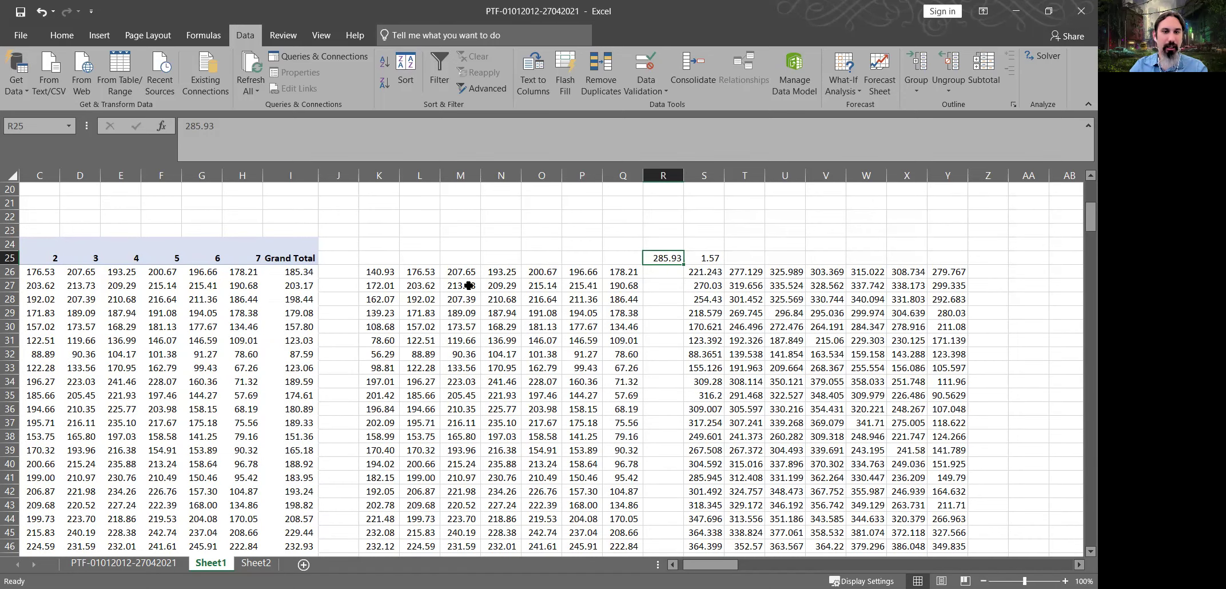
{"action": "scroll", "coordinate": [468, 286], "scroll_direction": "up", "scroll_amount": 6}
{"action": "left_click", "coordinate": [339, 245]}
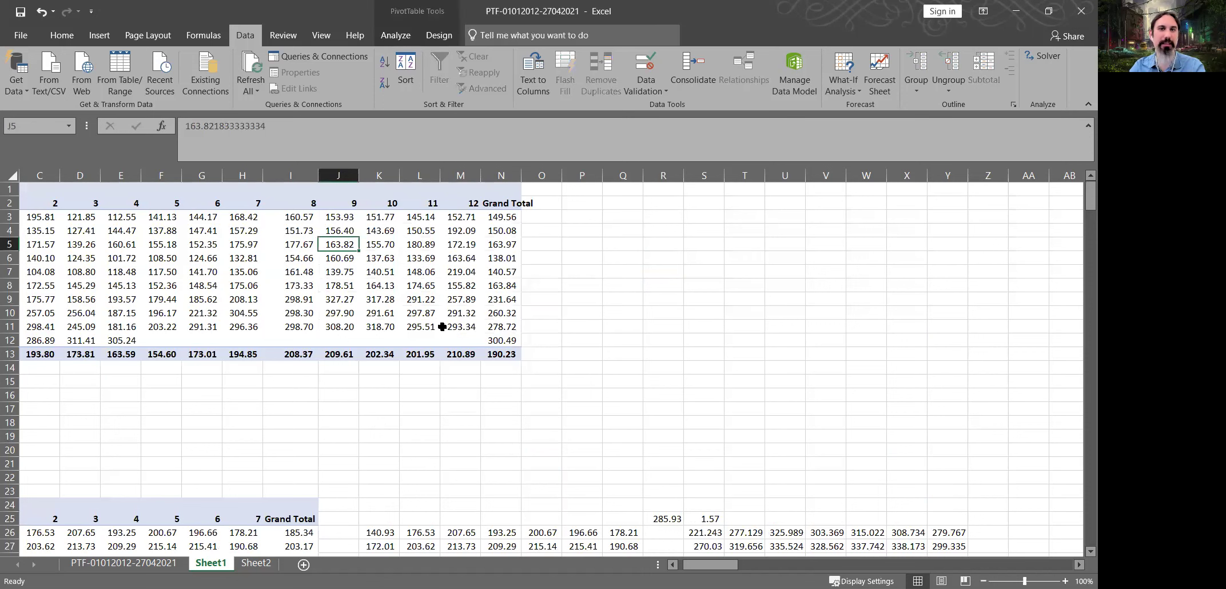
{"action": "scroll", "coordinate": [631, 319], "scroll_direction": "down", "scroll_amount": 4}
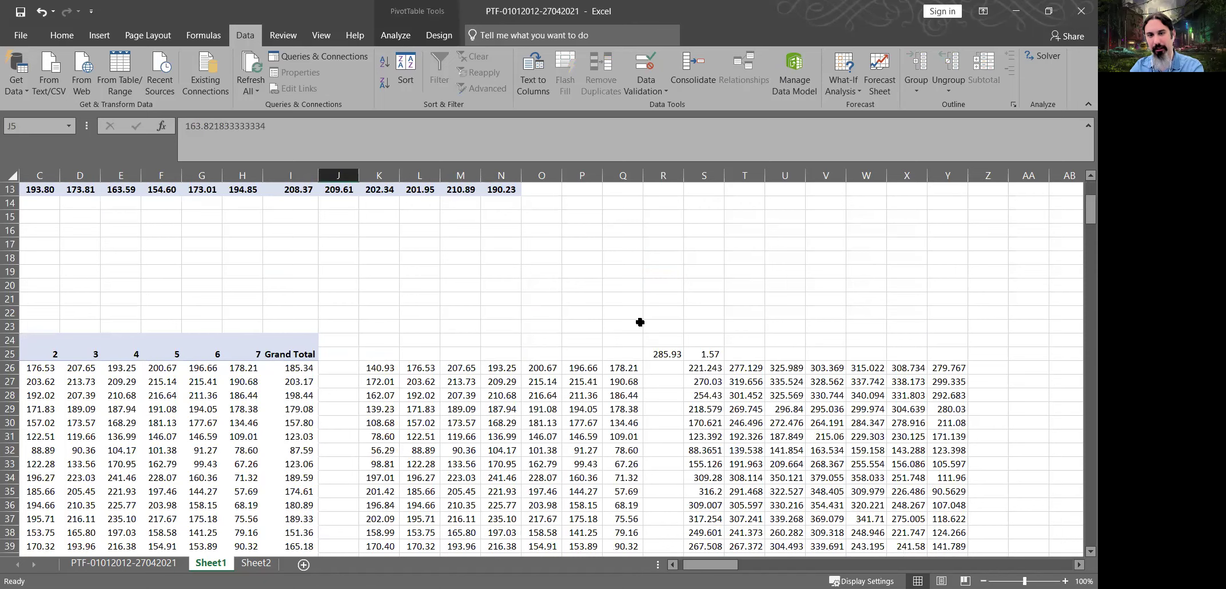
{"action": "scroll", "coordinate": [634, 320], "scroll_direction": "up", "scroll_amount": 4}
{"action": "left_click", "coordinate": [667, 520]}
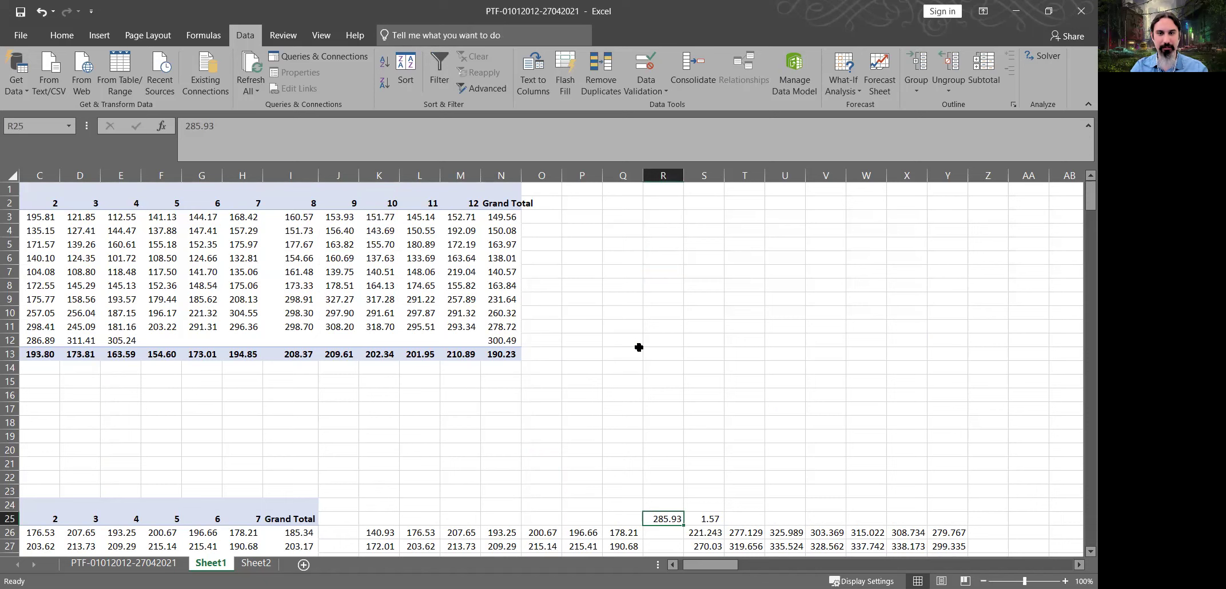
{"action": "scroll", "coordinate": [641, 343], "scroll_direction": "down", "scroll_amount": 1}
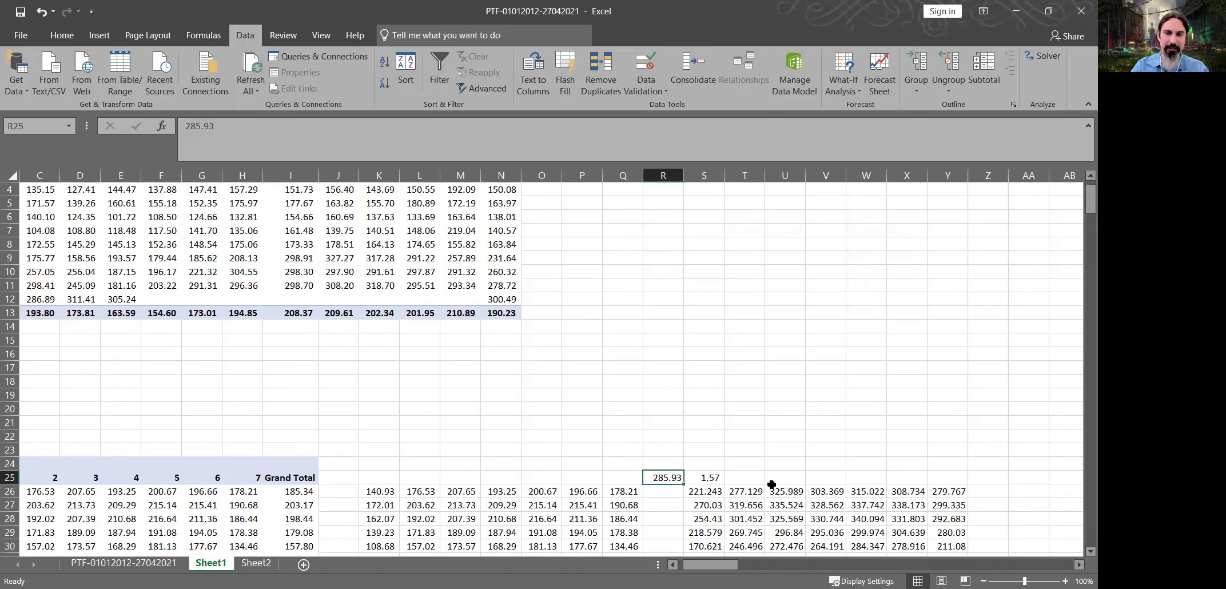
{"action": "scroll", "coordinate": [794, 429], "scroll_direction": "up", "scroll_amount": 1}
{"action": "scroll", "coordinate": [788, 305], "scroll_direction": "down", "scroll_amount": 7}
{"action": "left_click_drag", "start_coordinate": [710, 246], "coordinate": [961, 548]}
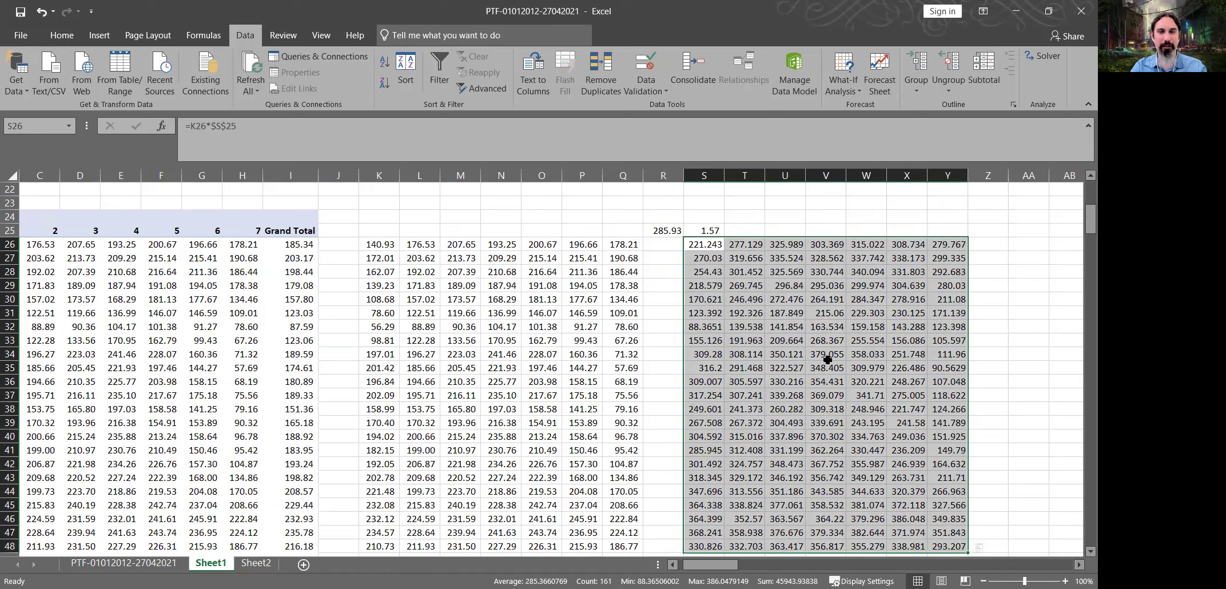
{"action": "left_click", "coordinate": [826, 382]}
{"action": "scroll", "coordinate": [819, 347], "scroll_direction": "up", "scroll_amount": 4}
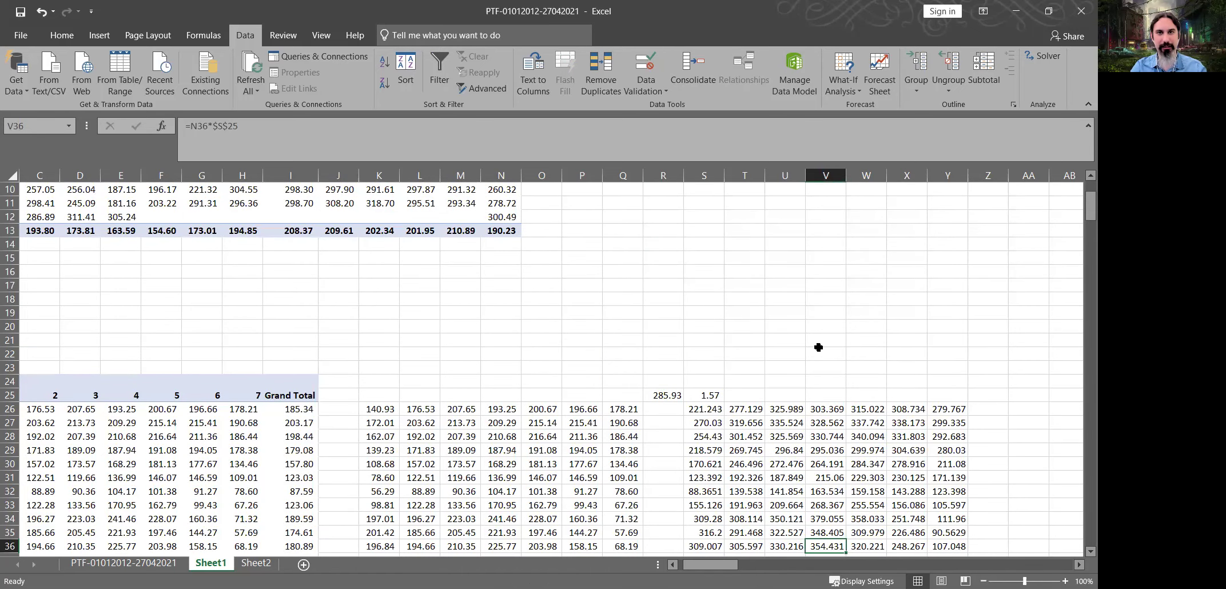
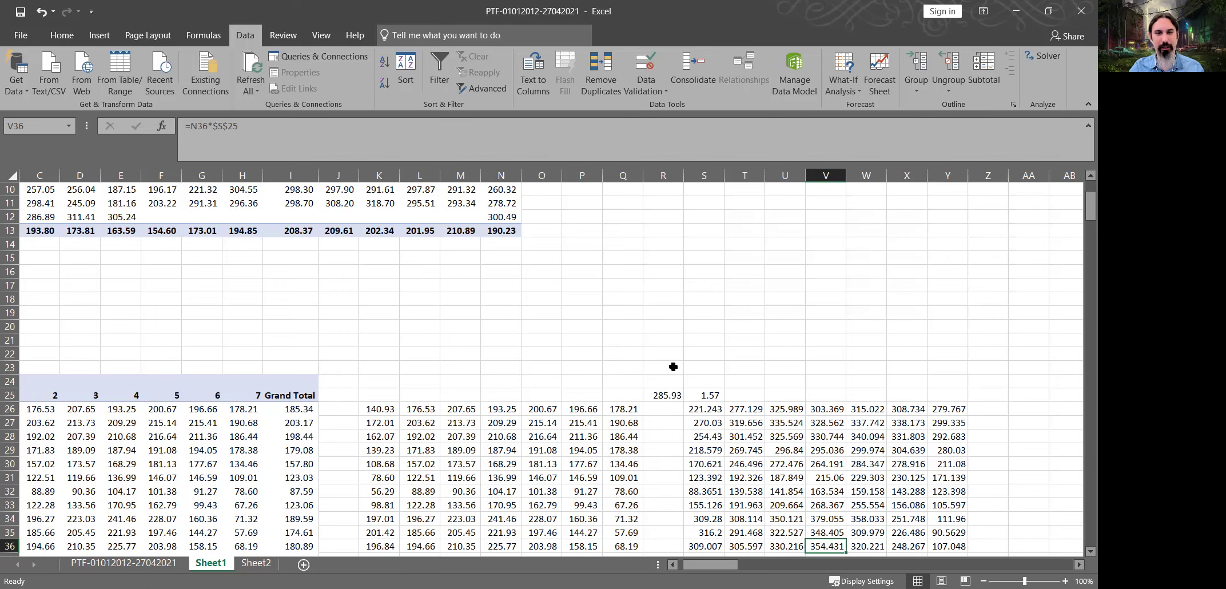
- Review the original hourly profile in K26:Q49 alongside the R25 target and the scaled hourly values
{"action": "scroll", "coordinate": [386, 205], "scroll_direction": "down", "scroll_amount": 5}
{"action": "left_click", "coordinate": [617, 516]}
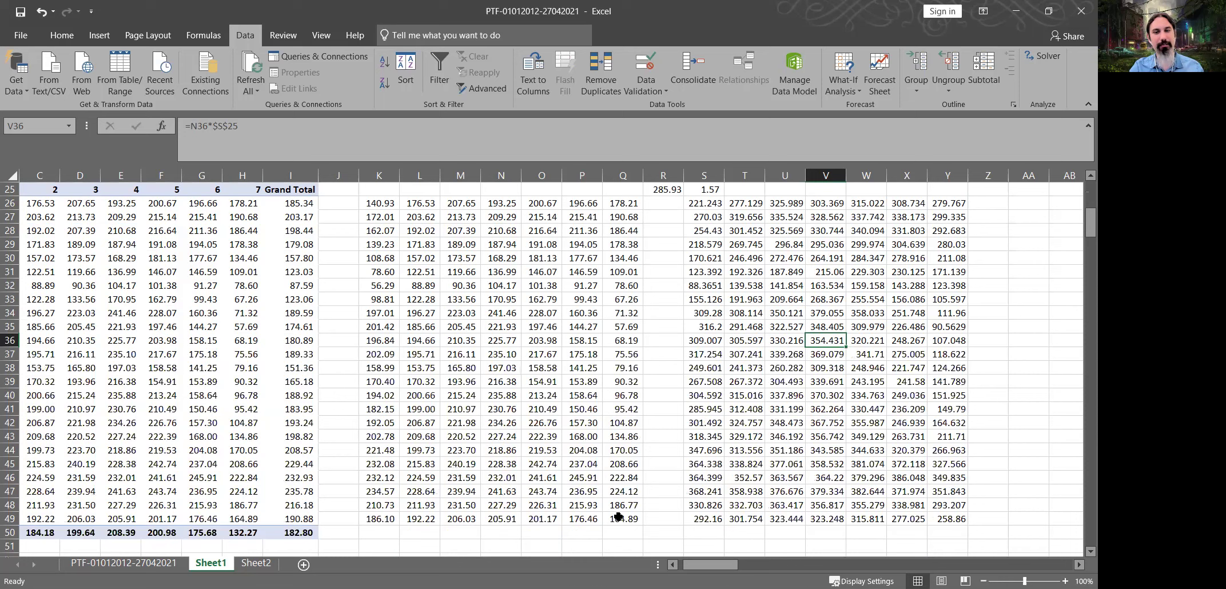
{"action": "key", "text": "ctrl+a"}
{"action": "scroll", "coordinate": [566, 407], "scroll_direction": "up", "scroll_amount": 1}
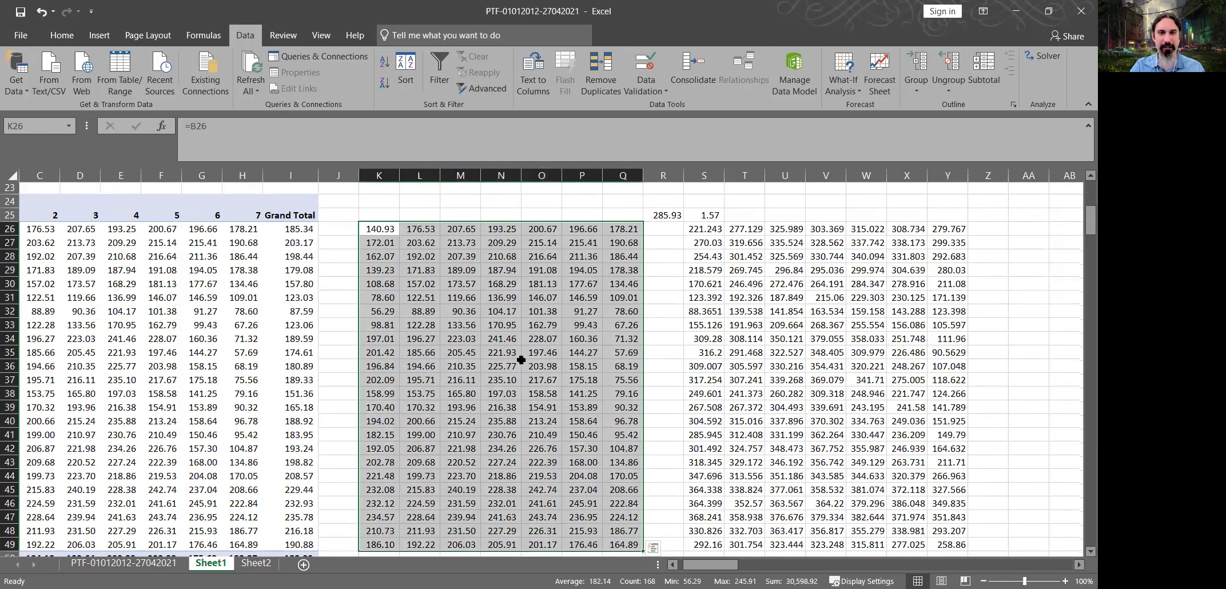
{"action": "scroll", "coordinate": [521, 359], "scroll_direction": "up", "scroll_amount": 1}
{"action": "scroll", "coordinate": [549, 338], "scroll_direction": "down", "scroll_amount": 1}
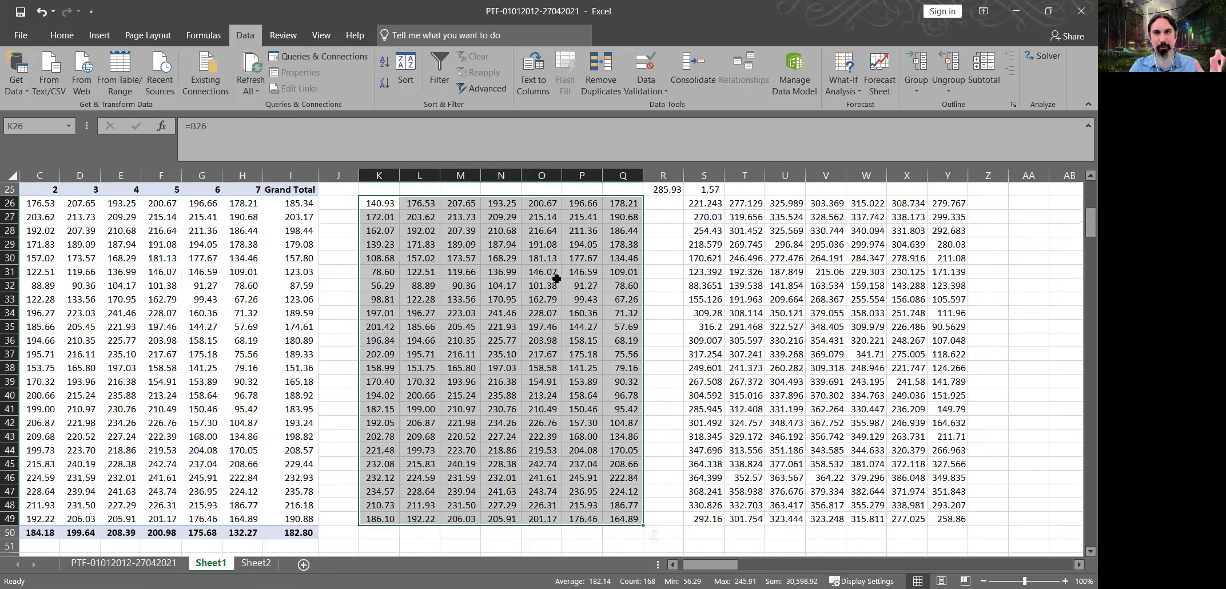
{"action": "scroll", "coordinate": [561, 293], "scroll_direction": "up", "scroll_amount": 2}
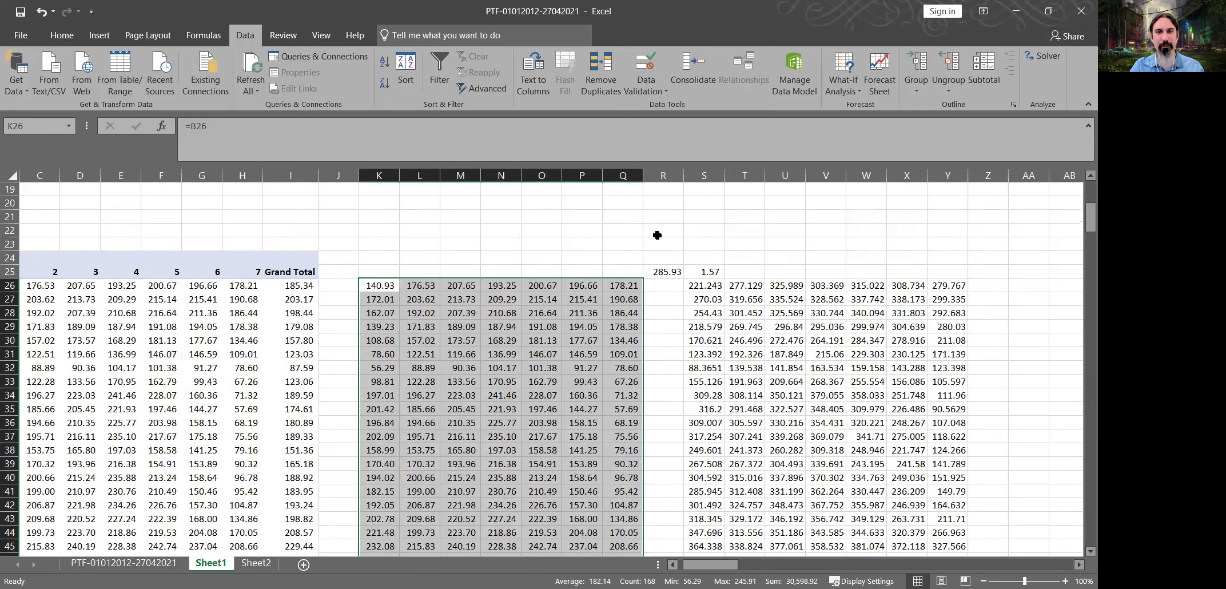
{"action": "left_click", "coordinate": [663, 271]}
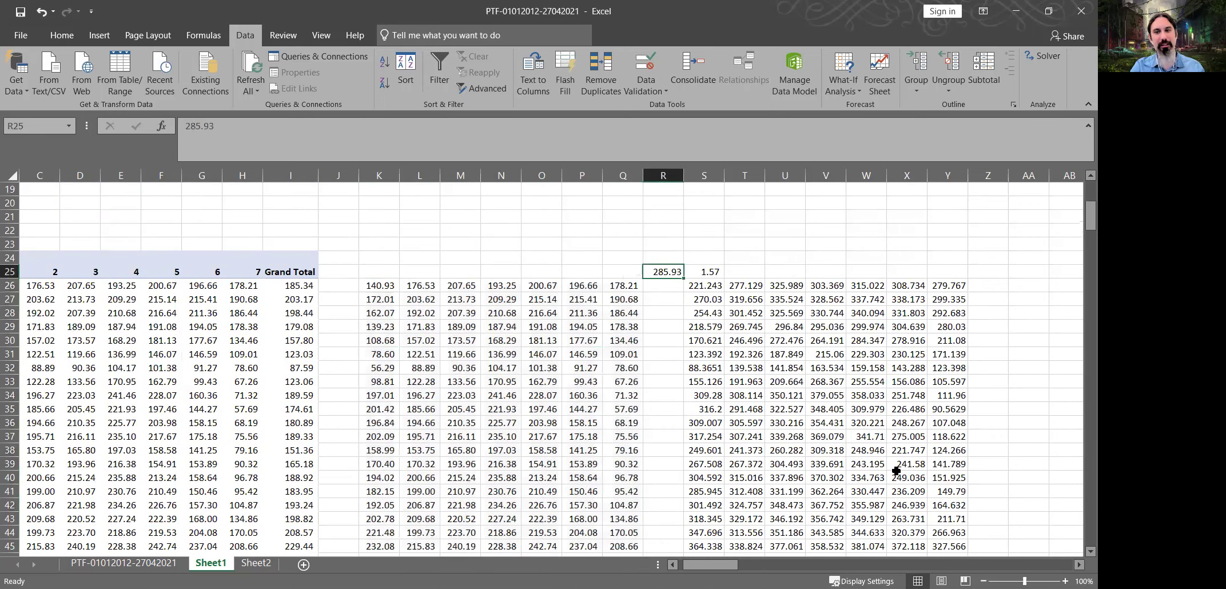
{"action": "key", "text": "ctrl+shift+End"}
{"action": "left_click", "coordinate": [830, 407]}
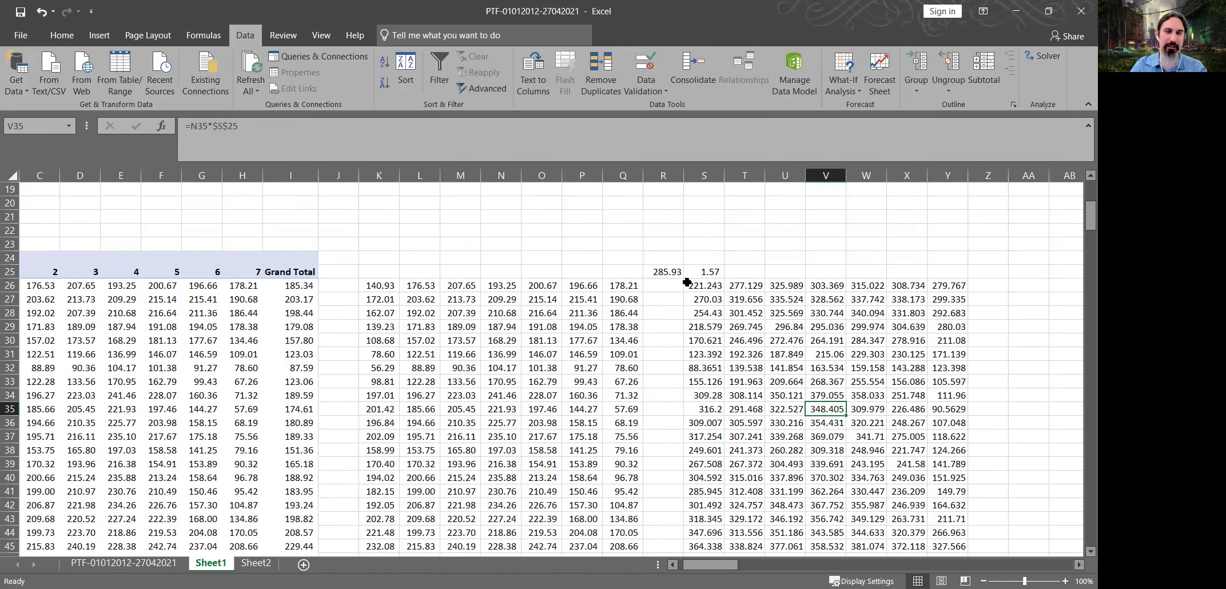
{"action": "scroll", "coordinate": [687, 282], "scroll_direction": "up", "scroll_amount": 6}
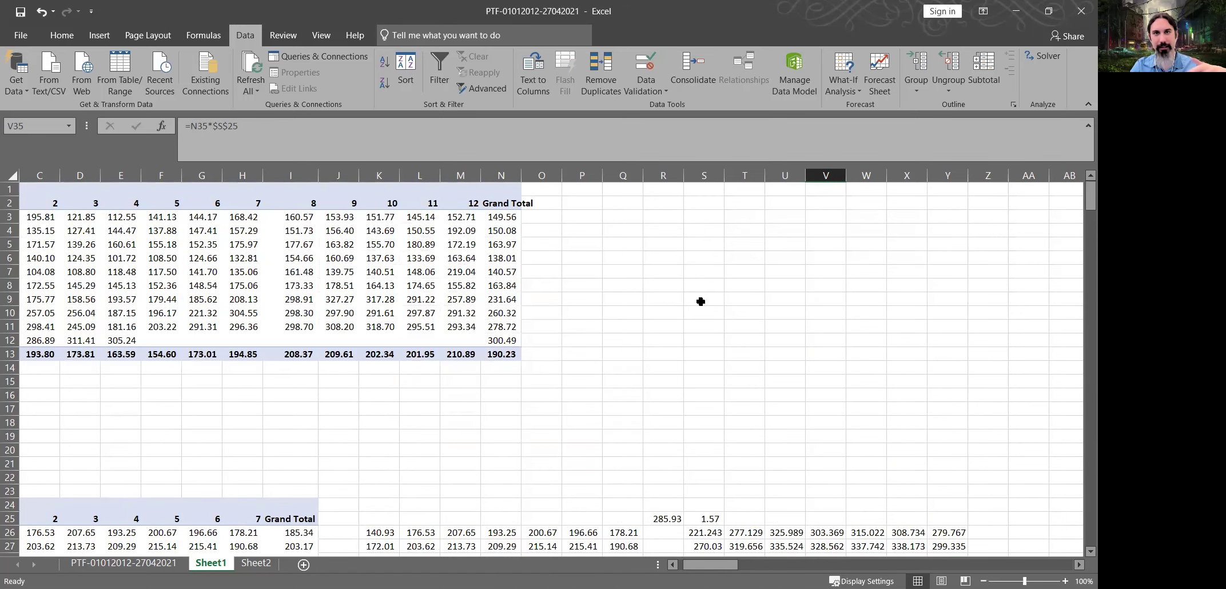
{"action": "scroll", "coordinate": [716, 304], "scroll_direction": "down", "scroll_amount": 3}
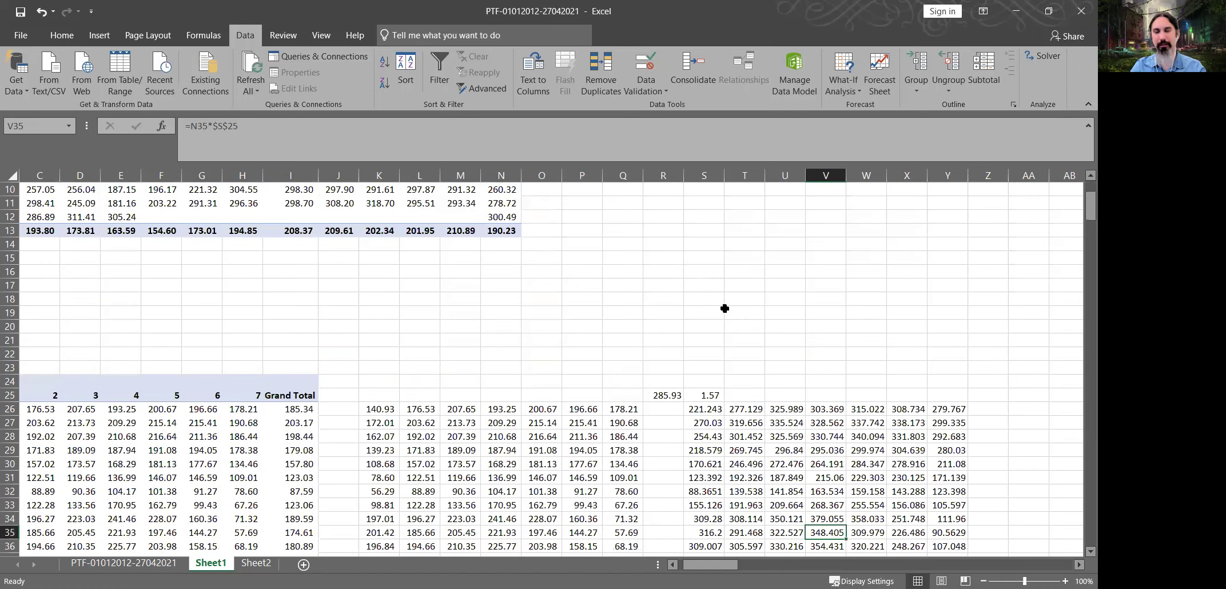
{"action": "scroll", "coordinate": [724, 306], "scroll_direction": "down", "scroll_amount": 2}
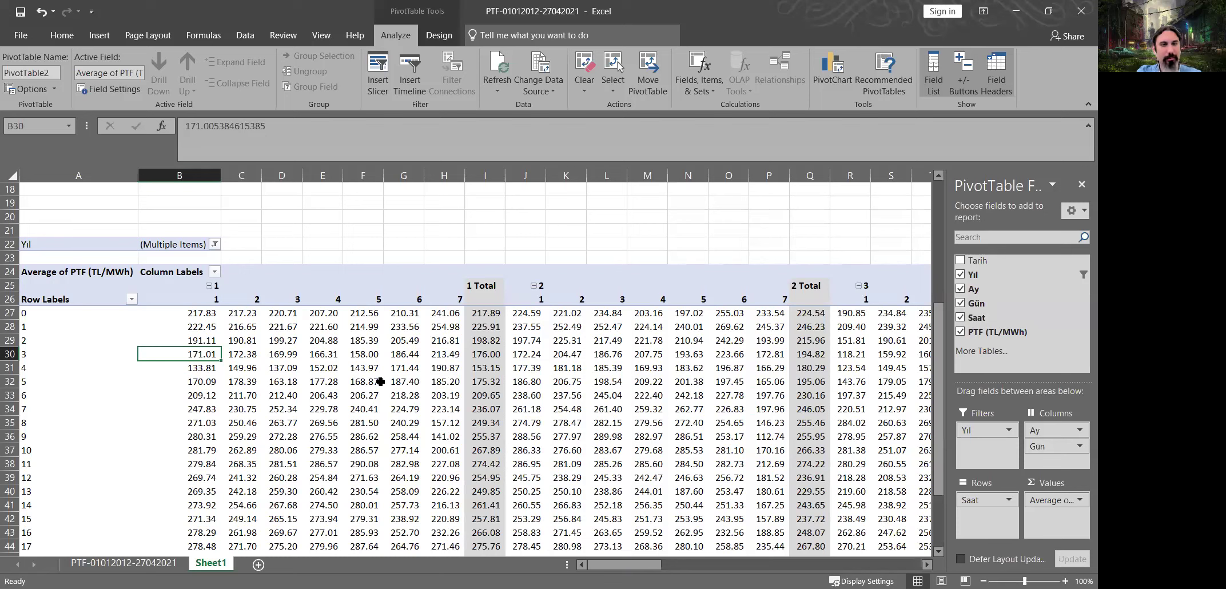
- Examine the early-hour rows of the pivot table that averages PTF by hour, month and weekday
{"action": "left_click", "coordinate": [380, 382]}
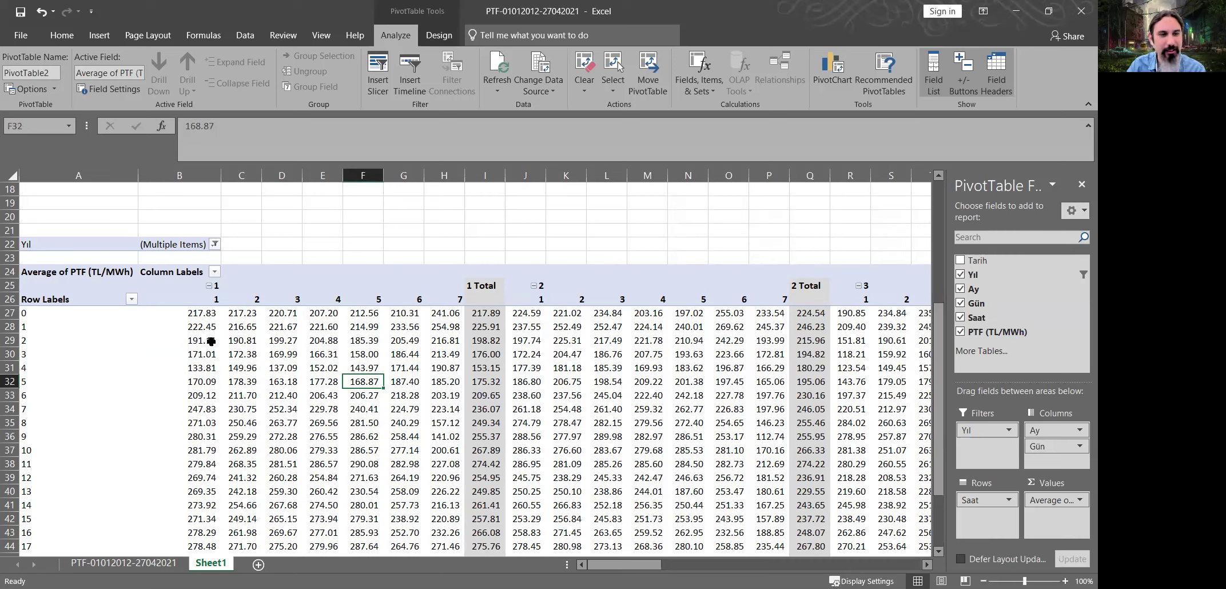
{"action": "left_click", "coordinate": [216, 342]}
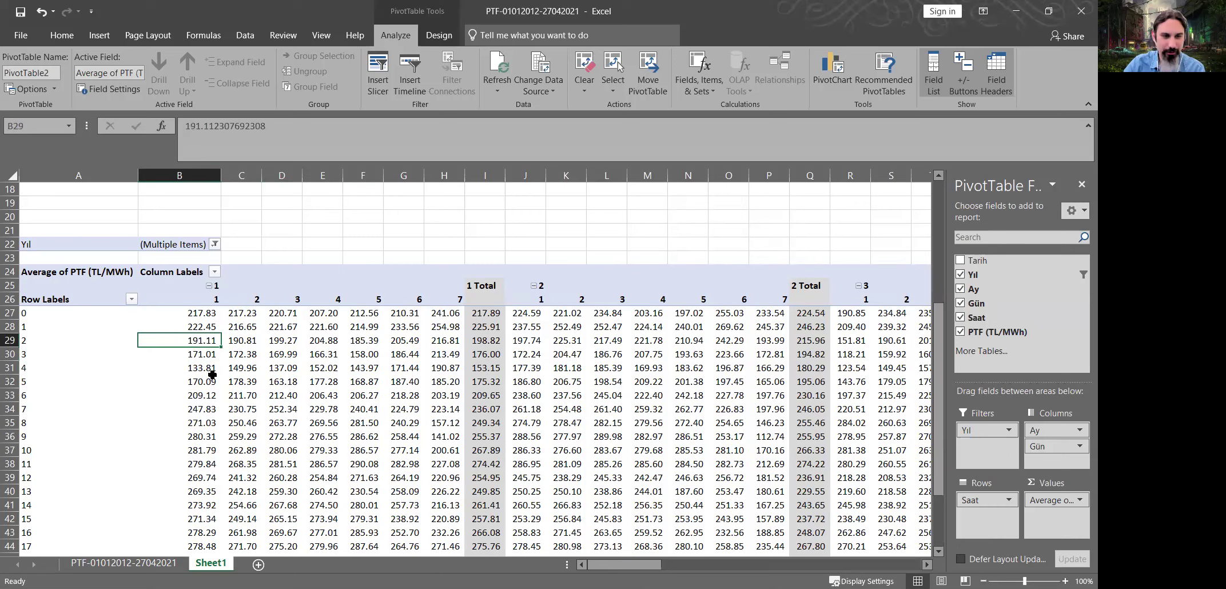
{"action": "key", "text": "Left"}
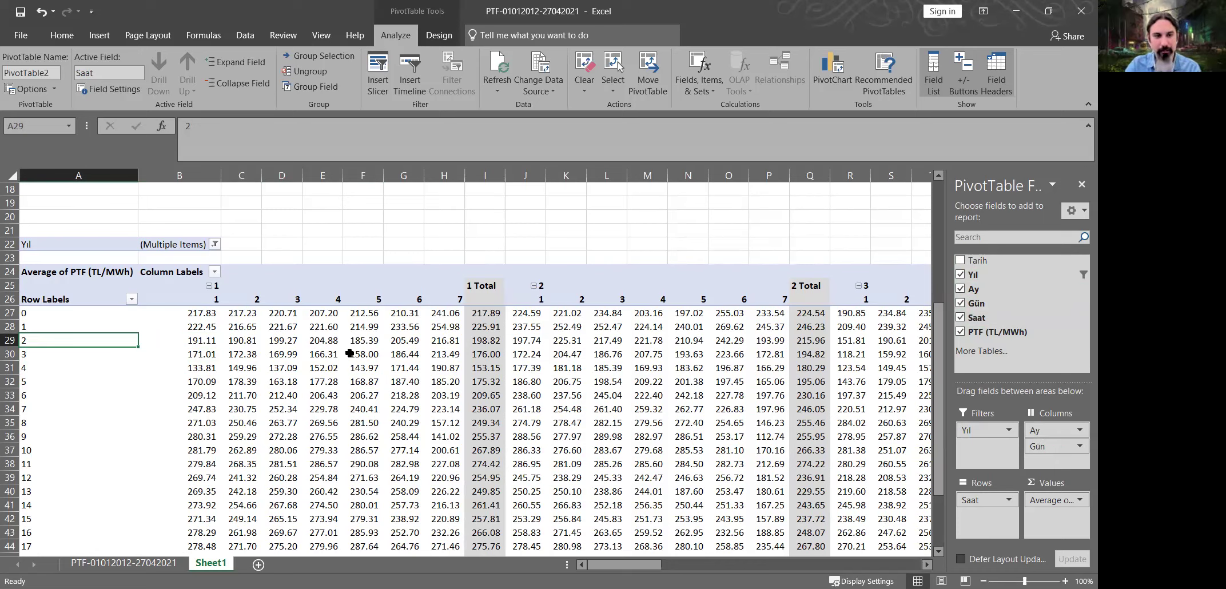
- Check which years are selected in the Yıl filter of the hour-by-weekday pivot table
{"action": "left_click", "coordinate": [317, 381]}
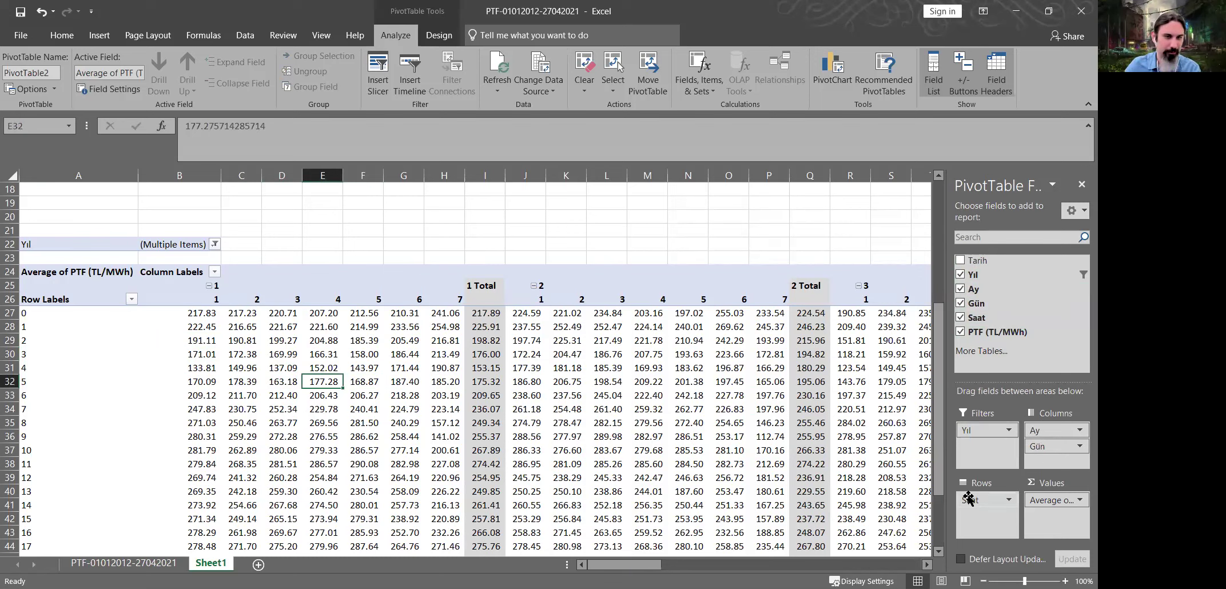
{"action": "left_click", "coordinate": [171, 245]}
{"action": "left_click", "coordinate": [215, 244]}
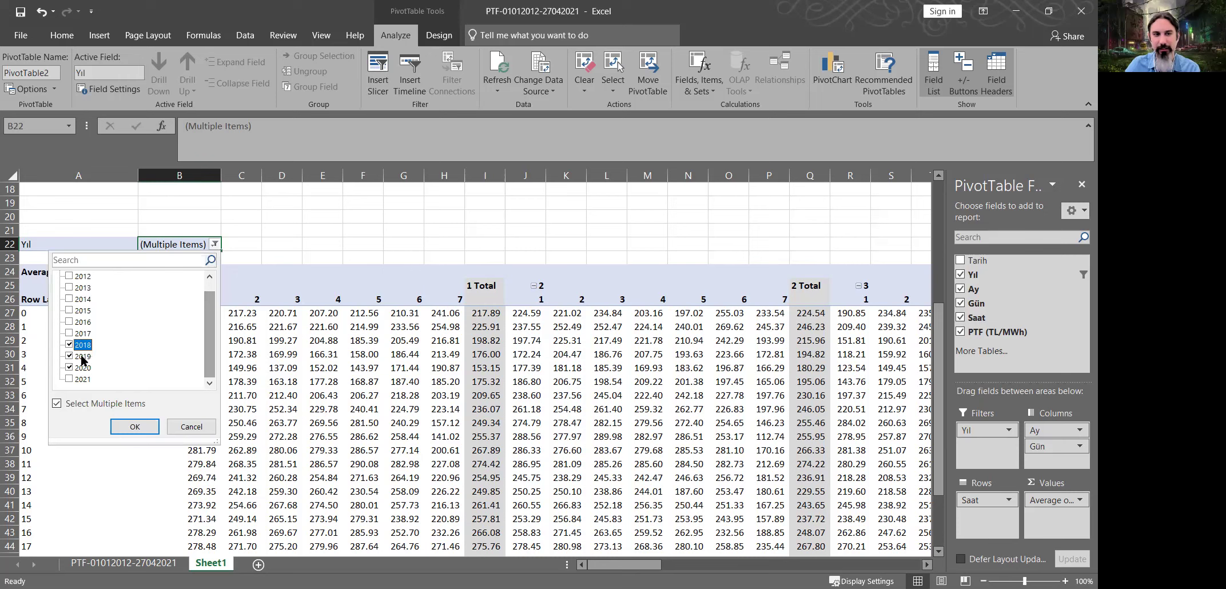
{"action": "left_click", "coordinate": [86, 356]}
{"action": "left_click", "coordinate": [86, 357]}
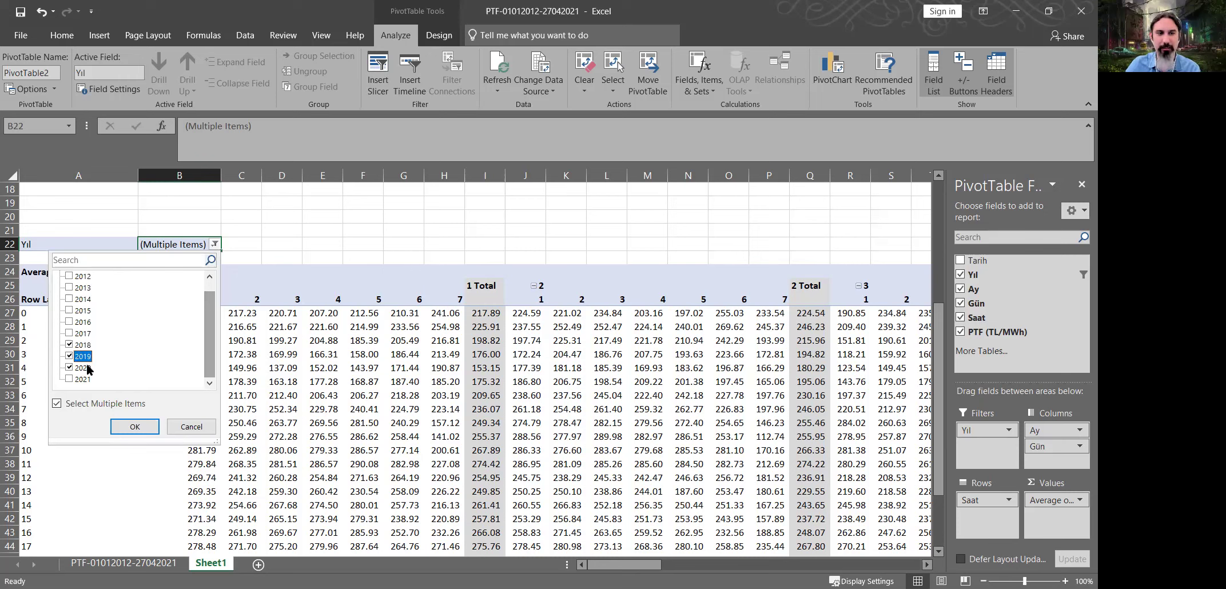
{"action": "left_click", "coordinate": [192, 428]}
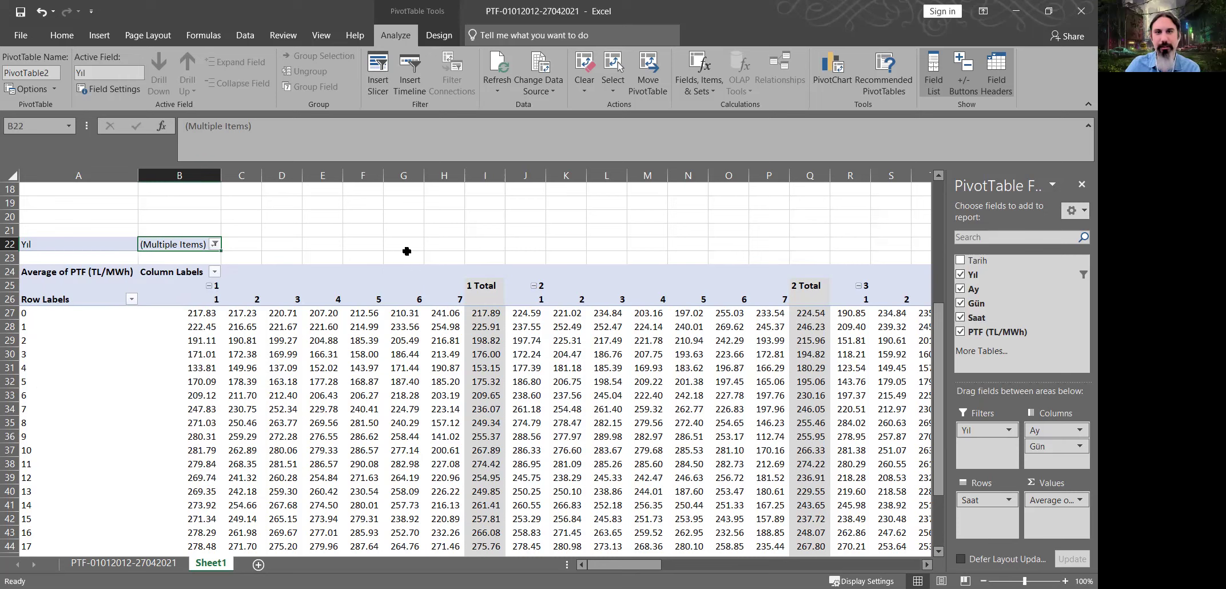
{"action": "left_click", "coordinate": [321, 233]}
{"action": "left_click", "coordinate": [244, 353]}
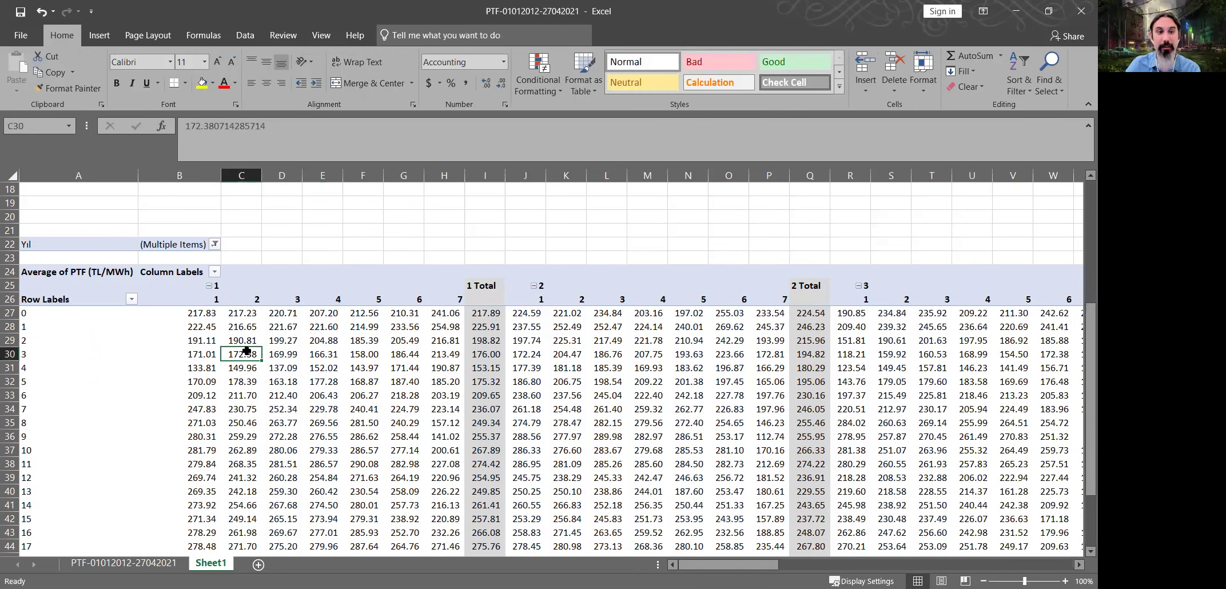
- Examine the month 1 block of the pivot table, covering weekdays 1 to 7 and hours 0 to 23
{"action": "scroll", "coordinate": [252, 326], "scroll_direction": "down", "scroll_amount": 1}
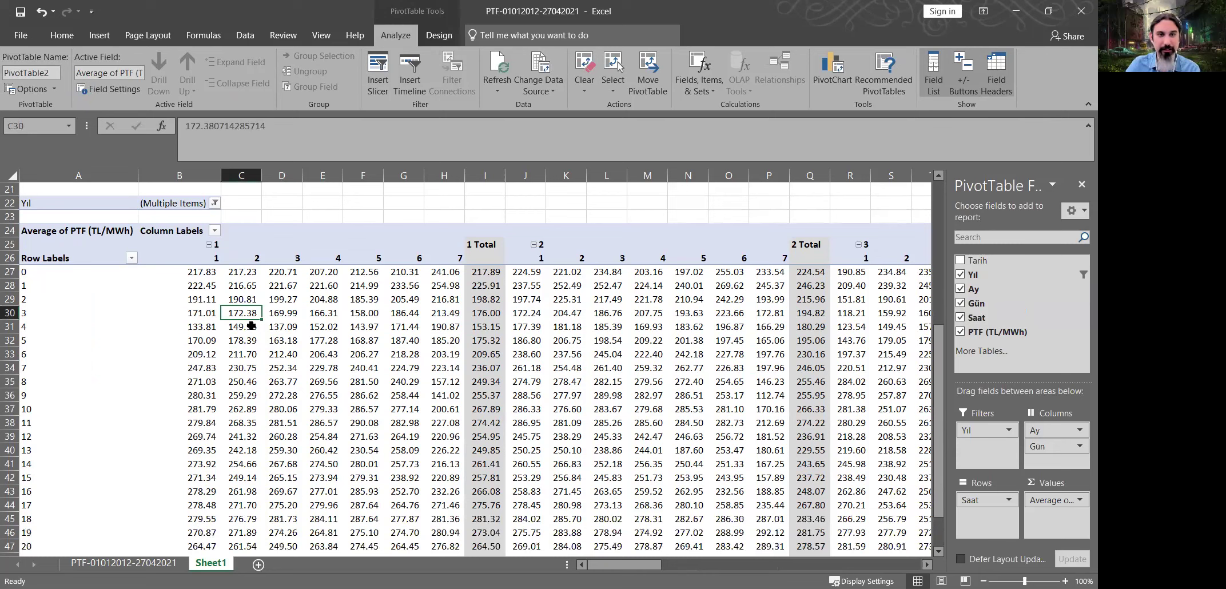
{"action": "left_click_drag", "start_coordinate": [203, 261], "coordinate": [446, 269]}
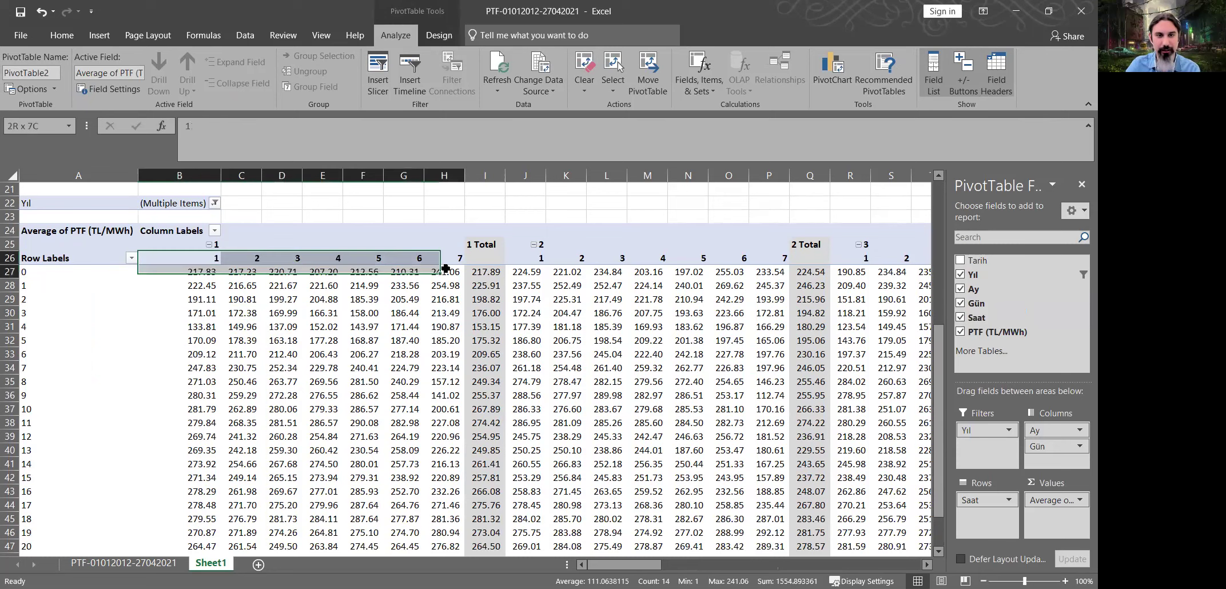
{"action": "left_click", "coordinate": [219, 246]}
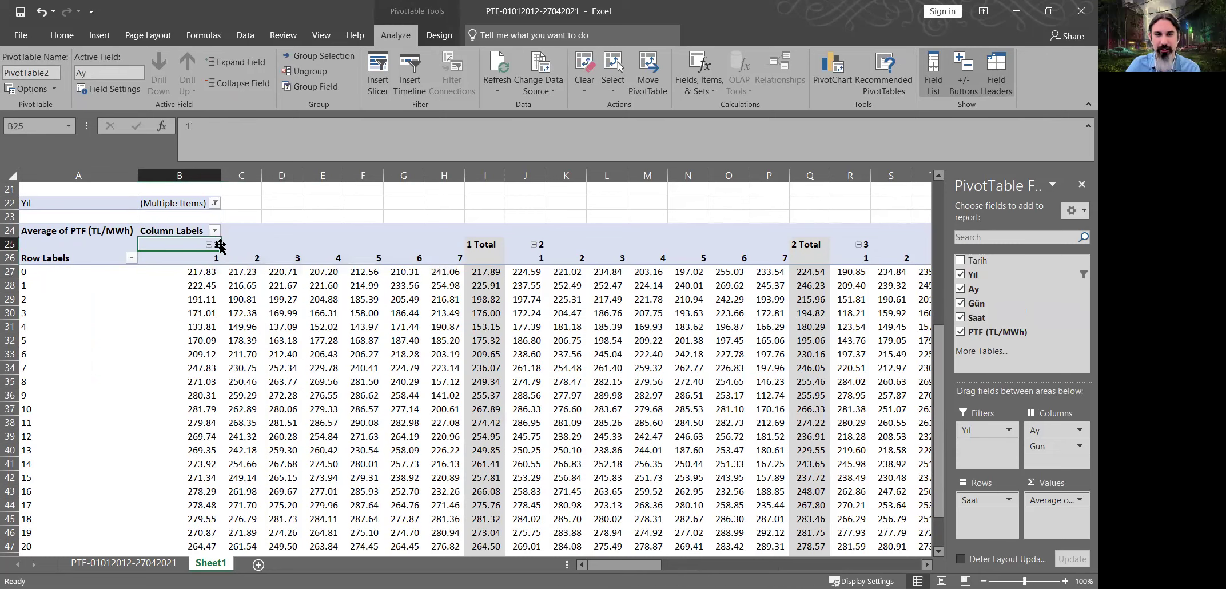
{"action": "left_click_drag", "start_coordinate": [219, 257], "coordinate": [452, 259]}
{"action": "left_click", "coordinate": [52, 358]}
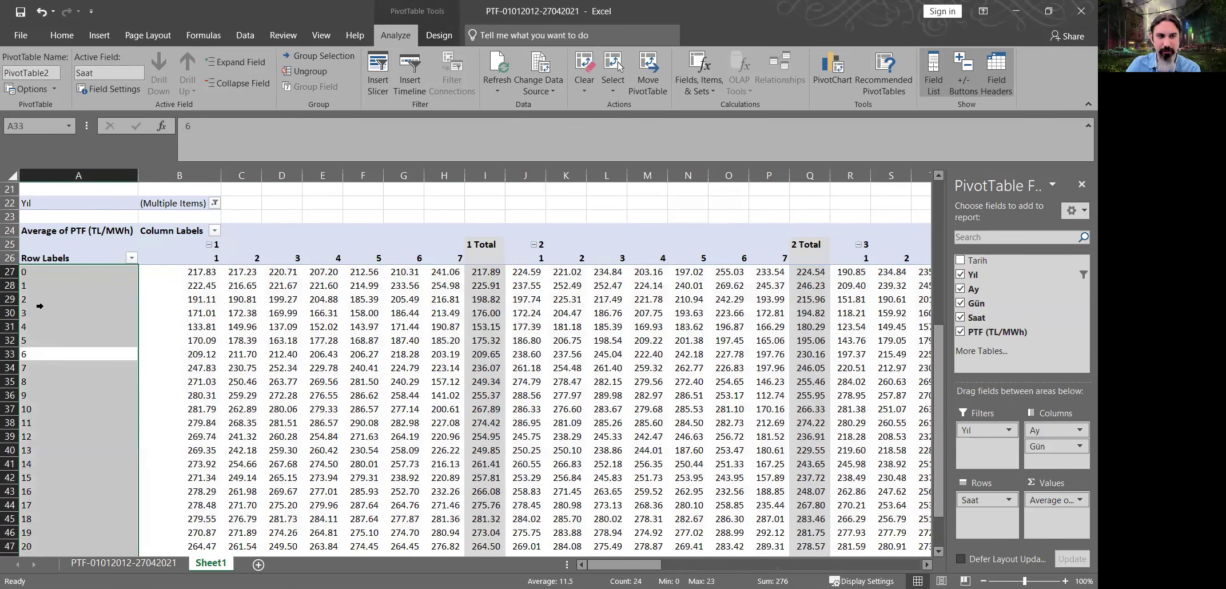
{"action": "left_click", "coordinate": [197, 270]}
{"action": "scroll", "coordinate": [349, 320], "scroll_direction": "down", "scroll_amount": 3}
{"action": "scroll", "coordinate": [361, 348], "scroll_direction": "up", "scroll_amount": 3}
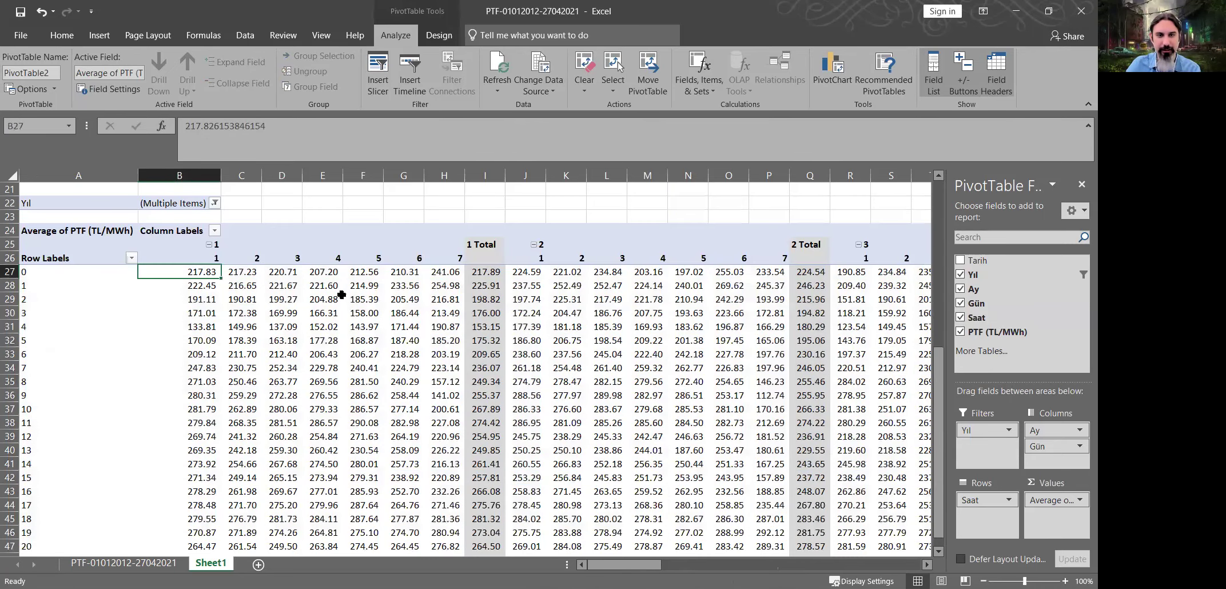
{"action": "scroll", "coordinate": [372, 400], "scroll_direction": "down", "scroll_amount": 1}
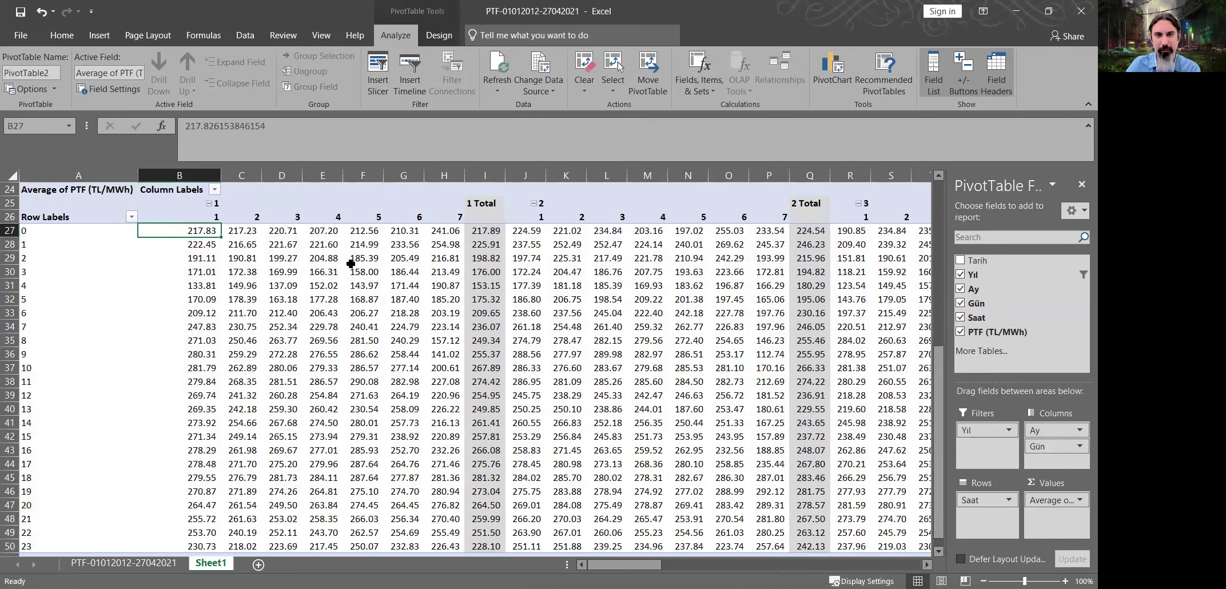
- Examine the month 2 hourly averages in J27:P50 and look across the pivot table's remaining month columns
{"action": "left_click", "coordinate": [545, 232]}
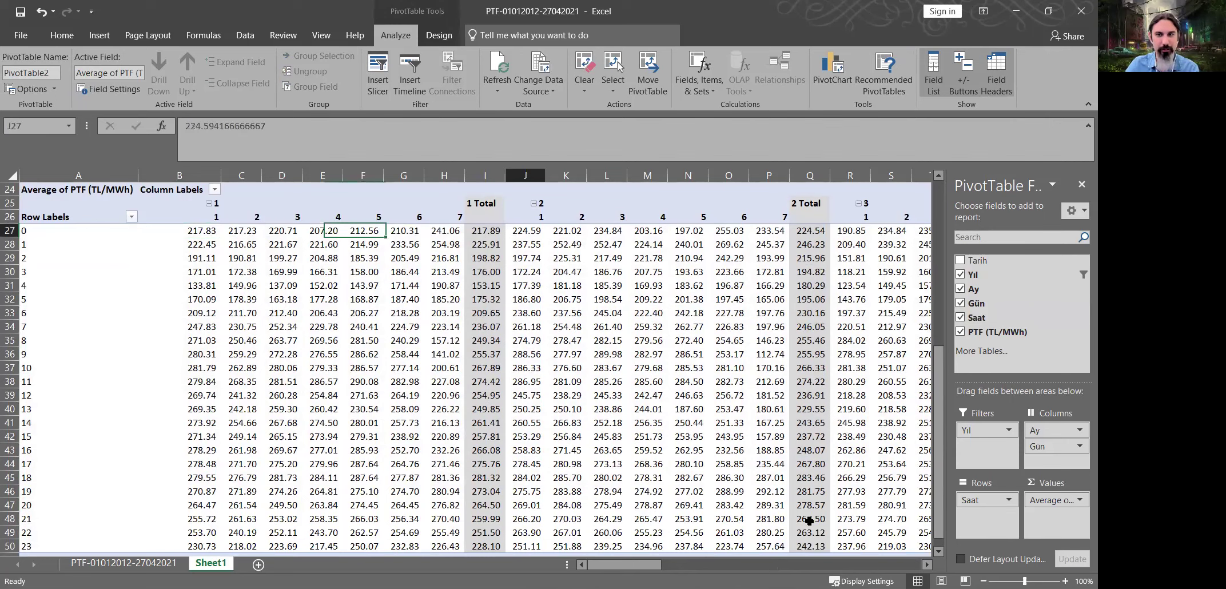
{"action": "left_click", "coordinate": [753, 549], "text": "shift"}
{"action": "scroll", "coordinate": [667, 538], "scroll_direction": "down", "scroll_amount": 2}
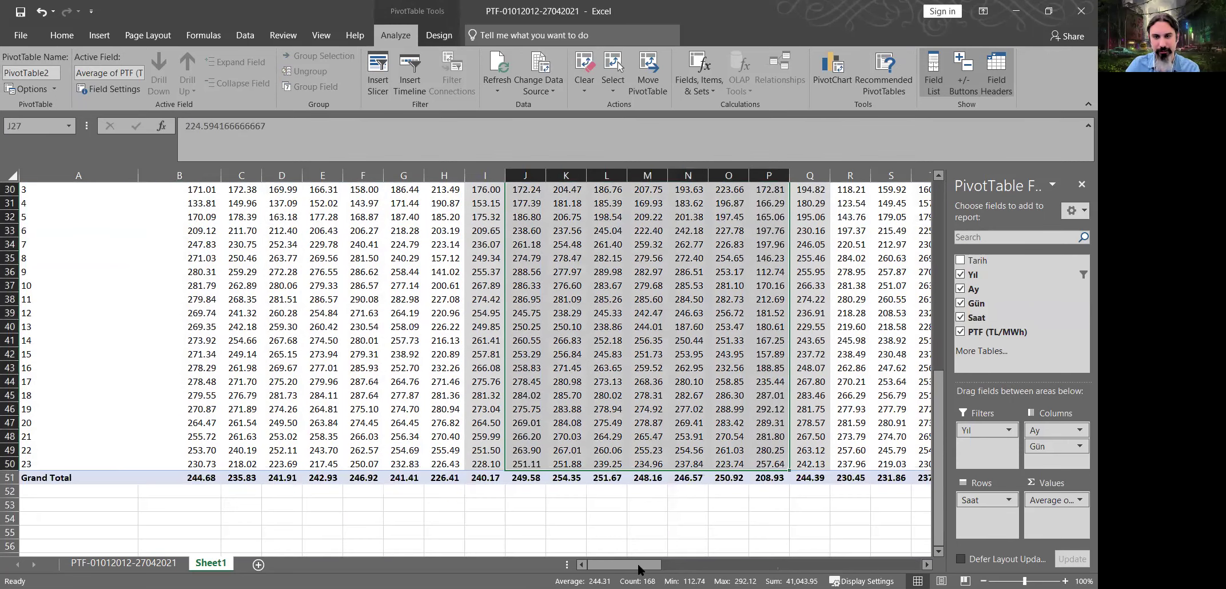
{"action": "left_click_drag", "start_coordinate": [920, 553], "coordinate": [590, 543]}
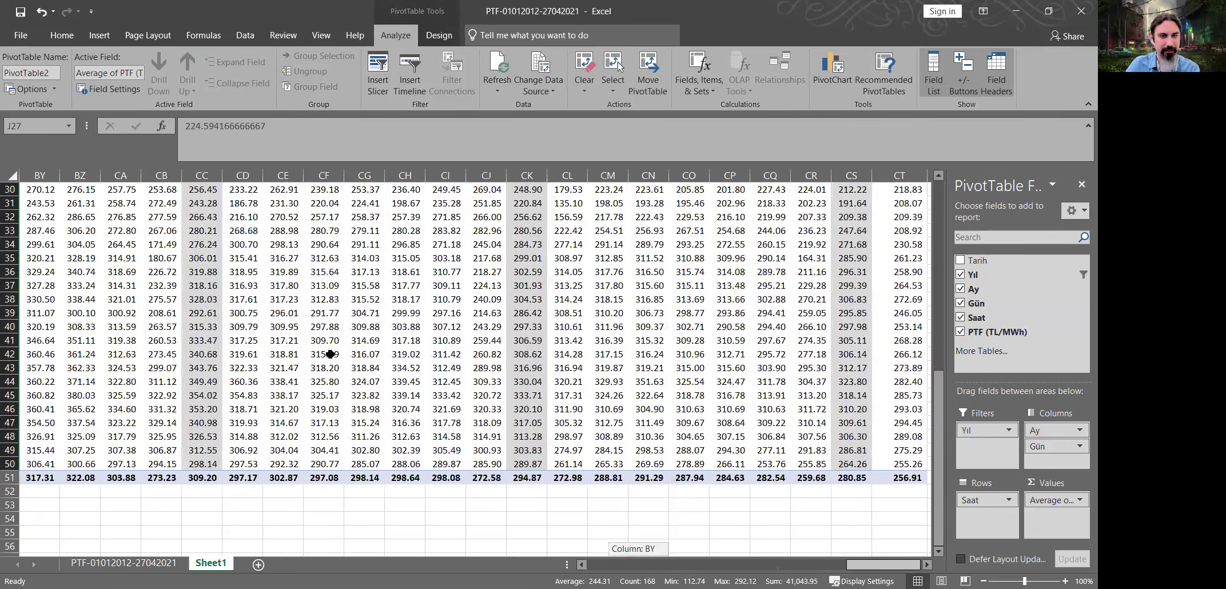
{"action": "scroll", "coordinate": [542, 294], "scroll_direction": "up", "scroll_amount": 3}
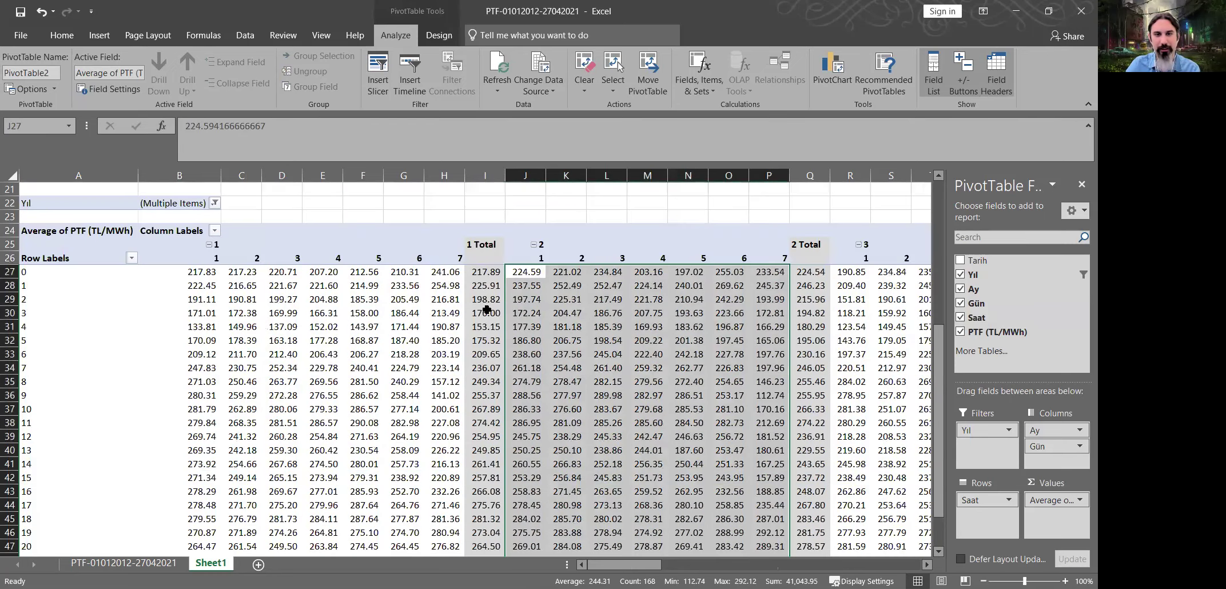
- Review the month 1 total column and the hourly averages for weekday 1 of that month
{"action": "left_click", "coordinate": [487, 272]}
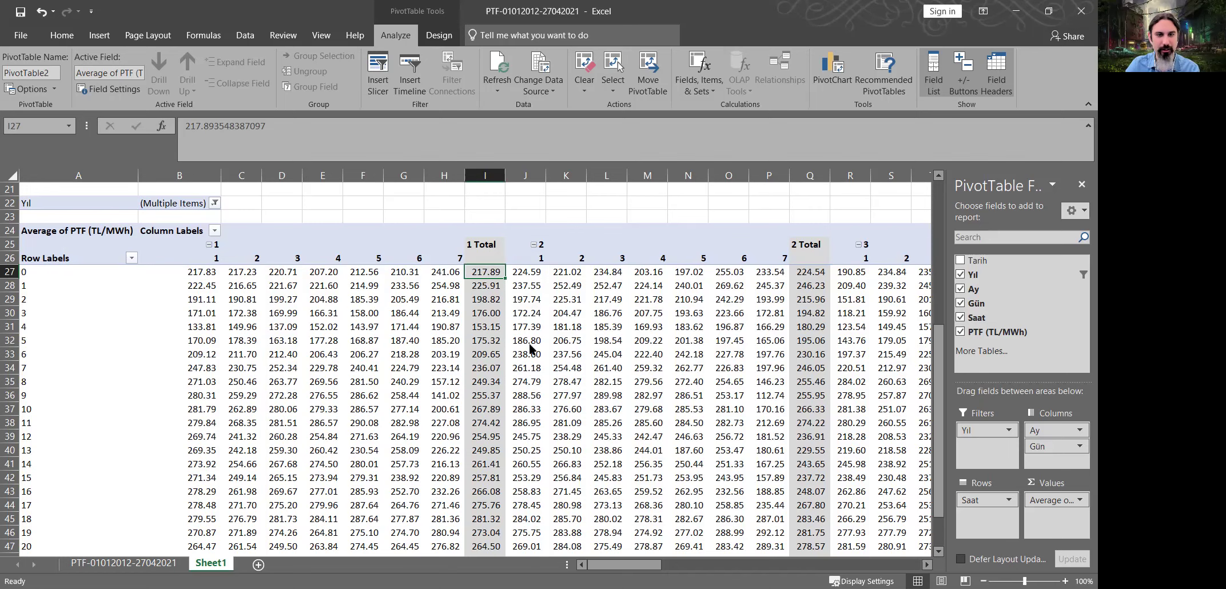
{"action": "right_click", "coordinate": [487, 247]}
{"action": "key", "text": "Return"}
{"action": "left_click_drag", "start_coordinate": [208, 268], "coordinate": [219, 505]}
{"action": "left_click", "coordinate": [151, 562]}
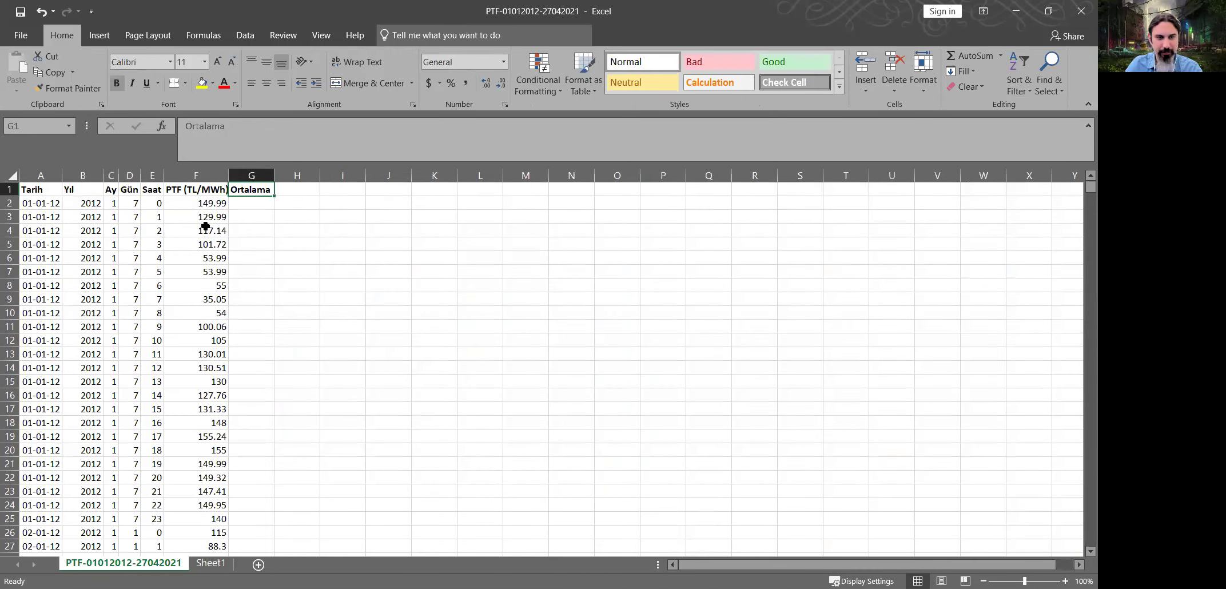
{"action": "left_click", "coordinate": [211, 217]}
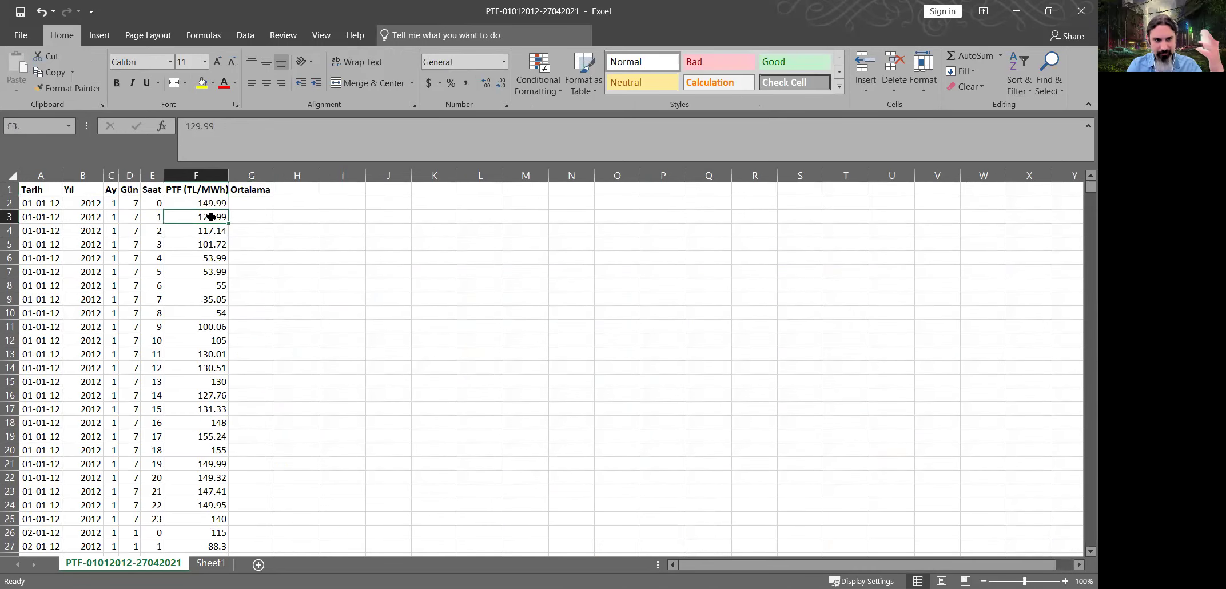
{"action": "key", "text": "ctrl+Down"}
{"action": "key", "text": "Up"}
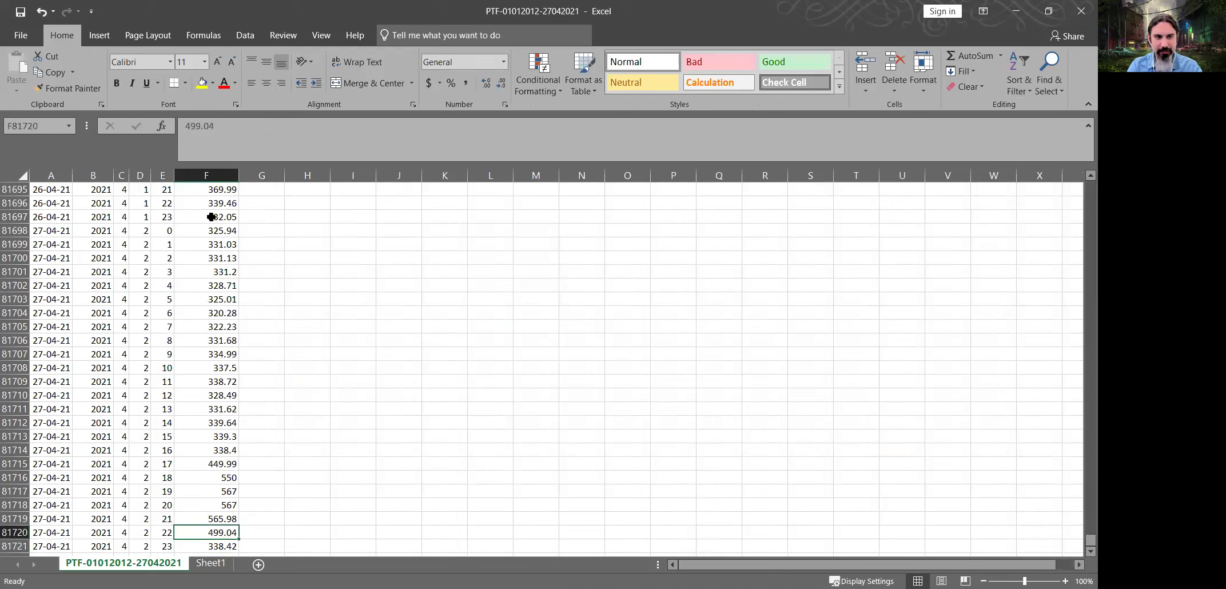
{"action": "key", "text": "Up"}
{"action": "key", "text": "Up"}
{"action": "key", "text": "Up"}
{"action": "key", "text": "Up"}
{"action": "key", "text": "Up"}
{"action": "key", "text": "Up"}
{"action": "key", "text": "Up"}
{"action": "key", "text": "Up"}
{"action": "key", "text": "Up"}
{"action": "key", "text": "Up"}
{"action": "key", "text": "Up"}
{"action": "key", "text": "Up"}
{"action": "key", "text": "Up"}
{"action": "key", "text": "Up"}
{"action": "key", "text": "Up"}
{"action": "key", "text": "Up"}
{"action": "key", "text": "Up"}
{"action": "key", "text": "Up"}
{"action": "key", "text": "Up"}
{"action": "key", "text": "Up"}
{"action": "key", "text": "Up"}
{"action": "key", "text": "Up"}
{"action": "key", "text": "Up"}
{"action": "key", "text": "Up"}
{"action": "key", "text": "Up"}
{"action": "key", "text": "Up"}
{"action": "key", "text": "Up"}
{"action": "key", "text": "Up"}
{"action": "key", "text": "Up"}
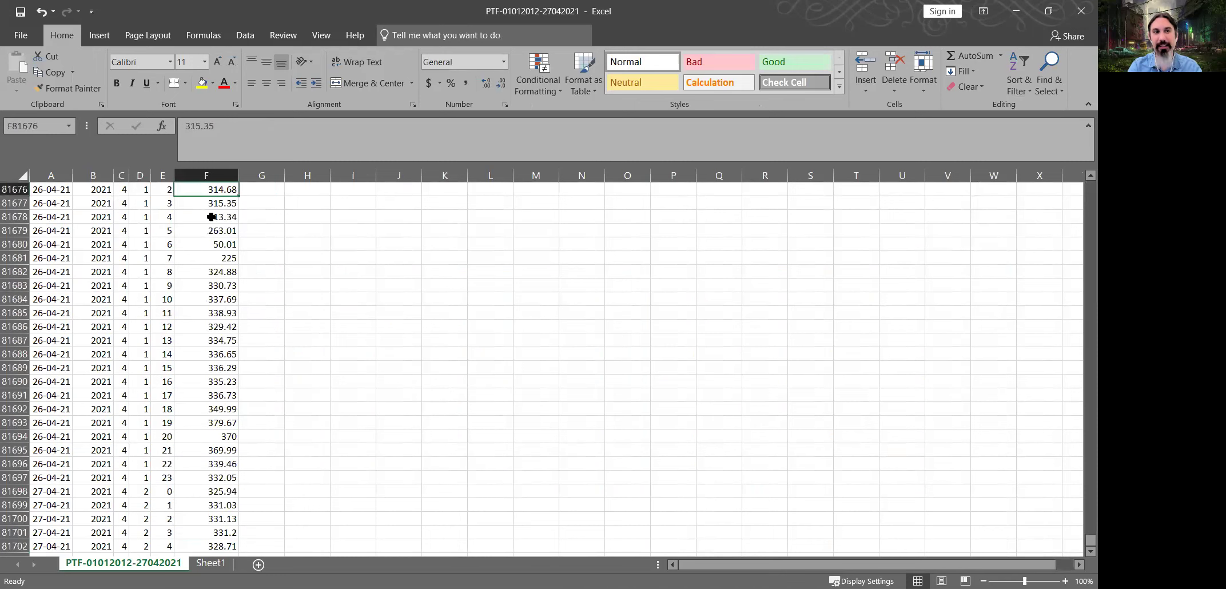
{"action": "key", "text": "Up"}
{"action": "key", "text": "Up"}
{"action": "key", "text": "Up"}
{"action": "key", "text": "Up"}
{"action": "key", "text": "Up"}
{"action": "key", "text": "Up"}
{"action": "key", "text": "Up"}
{"action": "key", "text": "Up"}
{"action": "key", "text": "Up"}
{"action": "key", "text": "Up"}
{"action": "key", "text": "Up"}
{"action": "key", "text": "Up"}
{"action": "key", "text": "Up"}
{"action": "key", "text": "Up"}
{"action": "key", "text": "Up"}
{"action": "key", "text": "Up"}
{"action": "key", "text": "Up"}
{"action": "key", "text": "Up"}
{"action": "key", "text": "Up"}
{"action": "key", "text": "Up"}
{"action": "key", "text": "Up"}
{"action": "key", "text": "Up"}
{"action": "key", "text": "Up"}
{"action": "key", "text": "Up"}
{"action": "key", "text": "Up"}
{"action": "key", "text": "Up"}
{"action": "key", "text": "Up"}
{"action": "key", "text": "Up"}
{"action": "key", "text": "Up"}
{"action": "key", "text": "Up"}
{"action": "key", "text": "Up"}
{"action": "key", "text": "Up"}
{"action": "key", "text": "Up"}
{"action": "key", "text": "Up"}
{"action": "key", "text": "Up"}
{"action": "key", "text": "Up"}
{"action": "key", "text": "Up"}
{"action": "key", "text": "Up"}
{"action": "key", "text": "Up"}
{"action": "key", "text": "Up"}
{"action": "key", "text": "Up"}
{"action": "key", "text": "Up"}
{"action": "key", "text": "Up"}
{"action": "key", "text": "Up"}
{"action": "key", "text": "Up"}
{"action": "key", "text": "Up"}
{"action": "key", "text": "Up"}
{"action": "key", "text": "Up"}
{"action": "key", "text": "Up"}
{"action": "key", "text": "Up"}
{"action": "key", "text": "Up"}
{"action": "key", "text": "Up"}
{"action": "key", "text": "Up"}
{"action": "key", "text": "Up"}
{"action": "key", "text": "Up"}
{"action": "key", "text": "Up"}
{"action": "key", "text": "Up"}
{"action": "key", "text": "Up"}
{"action": "key", "text": "Up"}
{"action": "key", "text": "Up"}
{"action": "key", "text": "Up"}
{"action": "key", "text": "Up"}
{"action": "key", "text": "Up"}
{"action": "key", "text": "Up"}
{"action": "key", "text": "Up"}
{"action": "key", "text": "Up"}
{"action": "key", "text": "Up"}
{"action": "key", "text": "Up"}
{"action": "key", "text": "Up"}
{"action": "key", "text": "Up"}
{"action": "key", "text": "Up"}
{"action": "key", "text": "Up"}
{"action": "key", "text": "Up"}
{"action": "key", "text": "Up"}
{"action": "key", "text": "Up"}
{"action": "key", "text": "Up"}
{"action": "key", "text": "Up"}
{"action": "key", "text": "Up"}
{"action": "key", "text": "Up"}
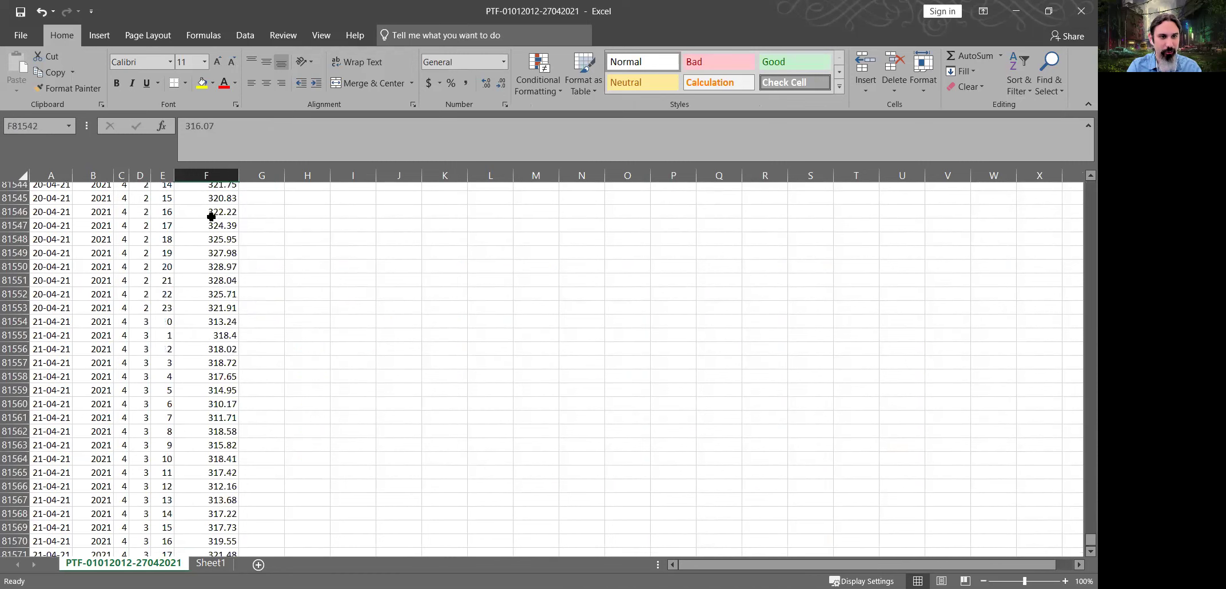
- Go back through the hourly PTF prices from 20-04-21 to the first hour of 01-01-21
{"action": "key", "text": "Up"}
{"action": "key", "text": "Up"}
{"action": "key", "text": "Up"}
{"action": "key", "text": "Up"}
{"action": "key", "text": "Up"}
{"action": "key", "text": "Up"}
{"action": "key", "text": "Up"}
{"action": "key", "text": "Up"}
{"action": "key", "text": "Up"}
{"action": "key", "text": "Up"}
{"action": "key", "text": "Up"}
{"action": "key", "text": "Up"}
{"action": "key", "text": "Up"}
{"action": "key", "text": "Up"}
{"action": "key", "text": "Up"}
{"action": "key", "text": "Up"}
{"action": "key", "text": "Up"}
{"action": "key", "text": "Up"}
{"action": "key", "text": "Up"}
{"action": "key", "text": "Up"}
{"action": "key", "text": "Up"}
{"action": "key", "text": "Up"}
{"action": "key", "text": "Up"}
{"action": "key", "text": "Up"}
{"action": "key", "text": "Up"}
{"action": "key", "text": "Up"}
{"action": "key", "text": "Up"}
{"action": "key", "text": "Up"}
{"action": "key", "text": "Up"}
{"action": "key", "text": "Up"}
{"action": "key", "text": "Up"}
{"action": "key", "text": "Up"}
{"action": "key", "text": "Up"}
{"action": "key", "text": "Up"}
{"action": "key", "text": "Up"}
{"action": "key", "text": "Up"}
{"action": "key", "text": "Up"}
{"action": "key", "text": "Up"}
{"action": "key", "text": "Up"}
{"action": "key", "text": "Up"}
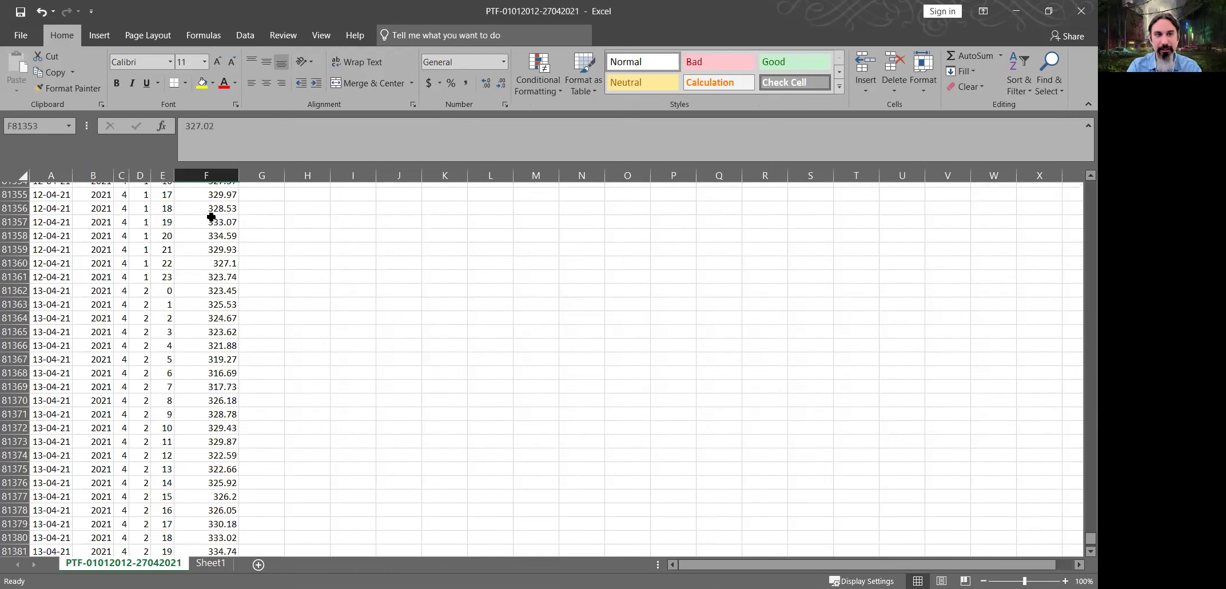
{"action": "key", "text": "Page_Up"}
{"action": "key", "text": "Page_Up"}
{"action": "key", "text": "Page_Up"}
{"action": "key", "text": "Page_Up"}
{"action": "key", "text": "Page_Up"}
{"action": "key", "text": "Page_Up"}
{"action": "key", "text": "Page_Up"}
{"action": "key", "text": "Page_Up"}
{"action": "key", "text": "Page_Up"}
{"action": "key", "text": "Page_Up"}
{"action": "key", "text": "Page_Up"}
{"action": "key", "text": "Page_Up"}
{"action": "key", "text": "Page_Up"}
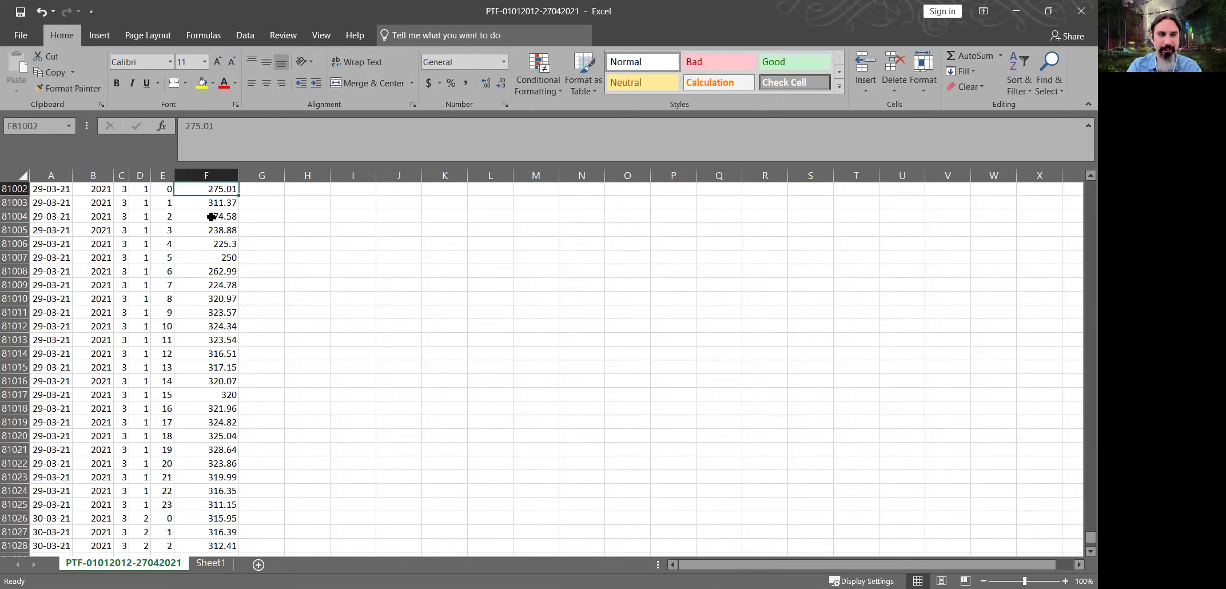
{"action": "key", "text": "Page_Up"}
{"action": "key", "text": "Page_Up"}
{"action": "key", "text": "Page_Up"}
{"action": "key", "text": "Page_Up"}
{"action": "key", "text": "Page_Up"}
{"action": "key", "text": "Page_Up"}
{"action": "key", "text": "Page_Up"}
{"action": "key", "text": "Page_Up"}
{"action": "key", "text": "Page_Up"}
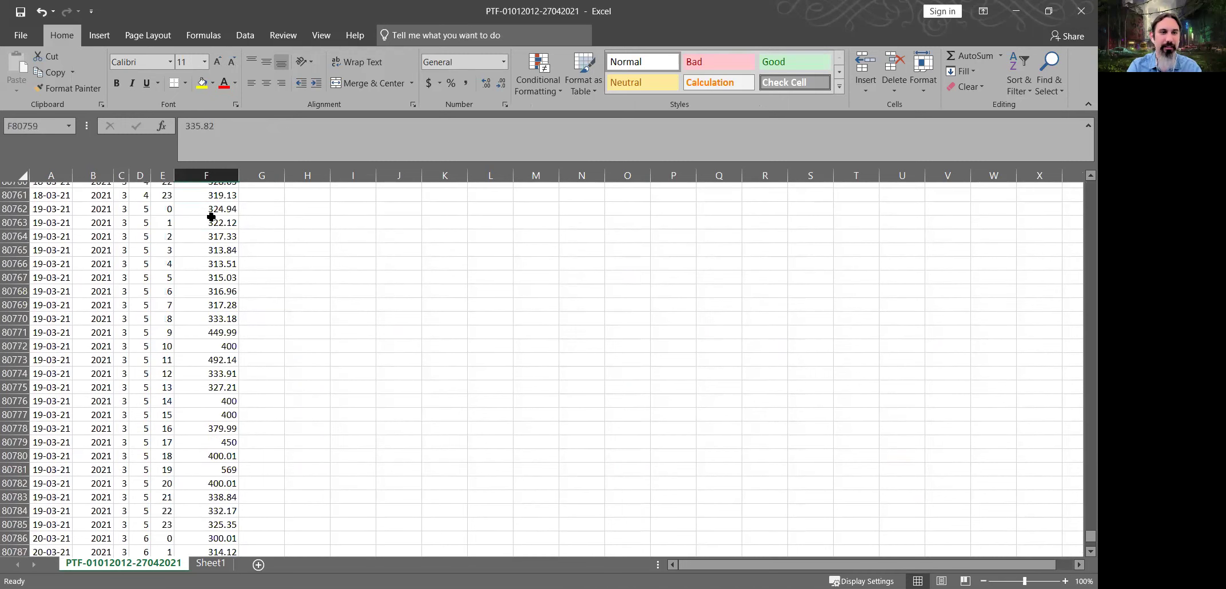
{"action": "key", "text": "Page_Up"}
{"action": "key", "text": "Page_Up"}
{"action": "key", "text": "Page_Up"}
{"action": "key", "text": "Page_Up"}
{"action": "key", "text": "Page_Up"}
{"action": "key", "text": "Page_Up"}
{"action": "key", "text": "Page_Up"}
{"action": "key", "text": "Page_Up"}
{"action": "key", "text": "Page_Up"}
{"action": "key", "text": "Page_Up"}
{"action": "key", "text": "Page_Up"}
{"action": "key", "text": "Page_Up"}
{"action": "key", "text": "Page_Up"}
{"action": "key", "text": "Page_Up"}
{"action": "key", "text": "Page_Up"}
{"action": "key", "text": "Page_Up"}
{"action": "key", "text": "Page_Up"}
{"action": "key", "text": "Page_Up"}
{"action": "key", "text": "Page_Up"}
{"action": "key", "text": "Page_Up"}
{"action": "key", "text": "Page_Up"}
{"action": "key", "text": "Page_Up"}
{"action": "key", "text": "Page_Up"}
{"action": "key", "text": "Page_Up"}
{"action": "key", "text": "Page_Up"}
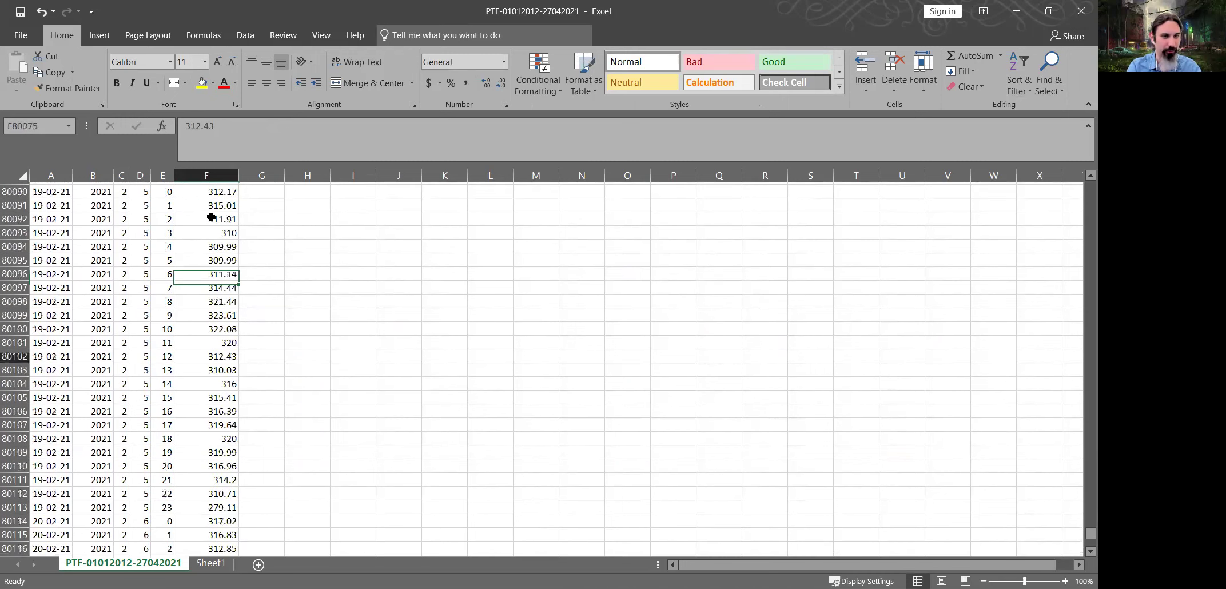
{"action": "key", "text": "Page_Up"}
{"action": "key", "text": "Page_Up"}
{"action": "key", "text": "Page_Up"}
{"action": "key", "text": "Page_Up"}
{"action": "key", "text": "Page_Up"}
{"action": "key", "text": "Page_Up"}
{"action": "key", "text": "Page_Up"}
{"action": "key", "text": "Page_Up"}
{"action": "key", "text": "Page_Up"}
{"action": "key", "text": "Page_Up"}
{"action": "key", "text": "Page_Up"}
{"action": "key", "text": "Page_Up"}
{"action": "key", "text": "Page_Up"}
{"action": "key", "text": "Page_Up"}
{"action": "key", "text": "Page_Up"}
{"action": "key", "text": "Page_Up"}
{"action": "key", "text": "Page_Up"}
{"action": "key", "text": "Page_Up"}
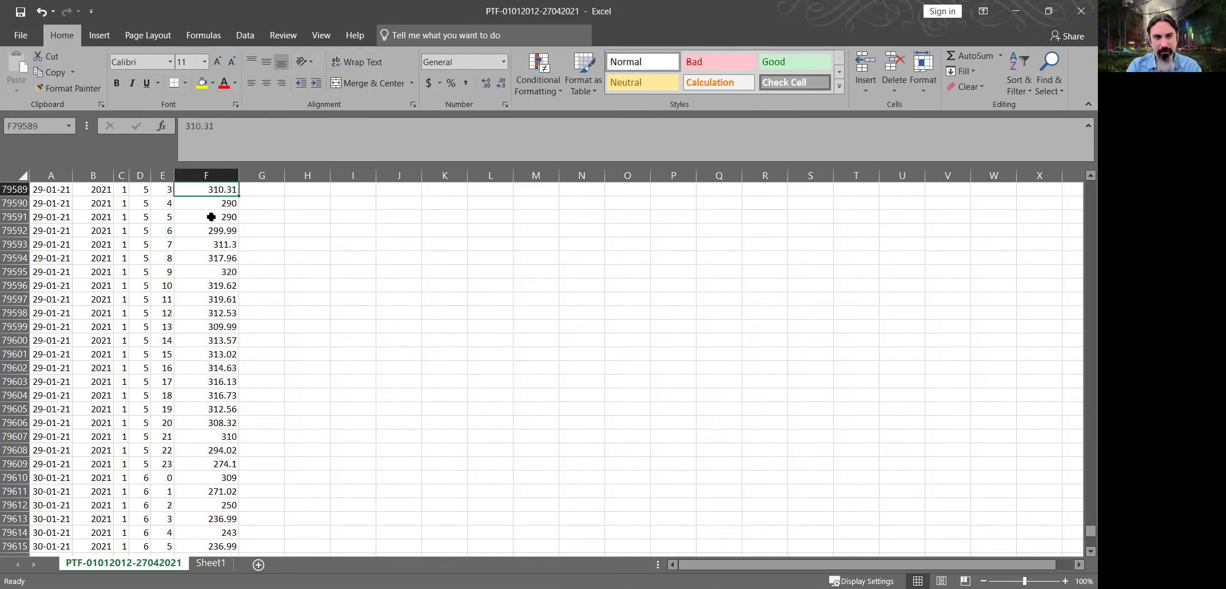
{"action": "key", "text": "Page_Up"}
{"action": "key", "text": "Page_Up"}
{"action": "key", "text": "Page_Up"}
{"action": "key", "text": "Page_Up"}
{"action": "key", "text": "Page_Up"}
{"action": "key", "text": "Page_Up"}
{"action": "key", "text": "Page_Up"}
{"action": "key", "text": "Page_Up"}
{"action": "key", "text": "Page_Up"}
{"action": "key", "text": "Page_Up"}
{"action": "key", "text": "Page_Up"}
{"action": "key", "text": "Page_Up"}
{"action": "key", "text": "Page_Up"}
{"action": "key", "text": "Page_Up"}
{"action": "key", "text": "Page_Up"}
{"action": "key", "text": "Page_Up"}
{"action": "key", "text": "Page_Up"}
{"action": "key", "text": "Page_Up"}
{"action": "key", "text": "Page_Up"}
{"action": "key", "text": "Page_Up"}
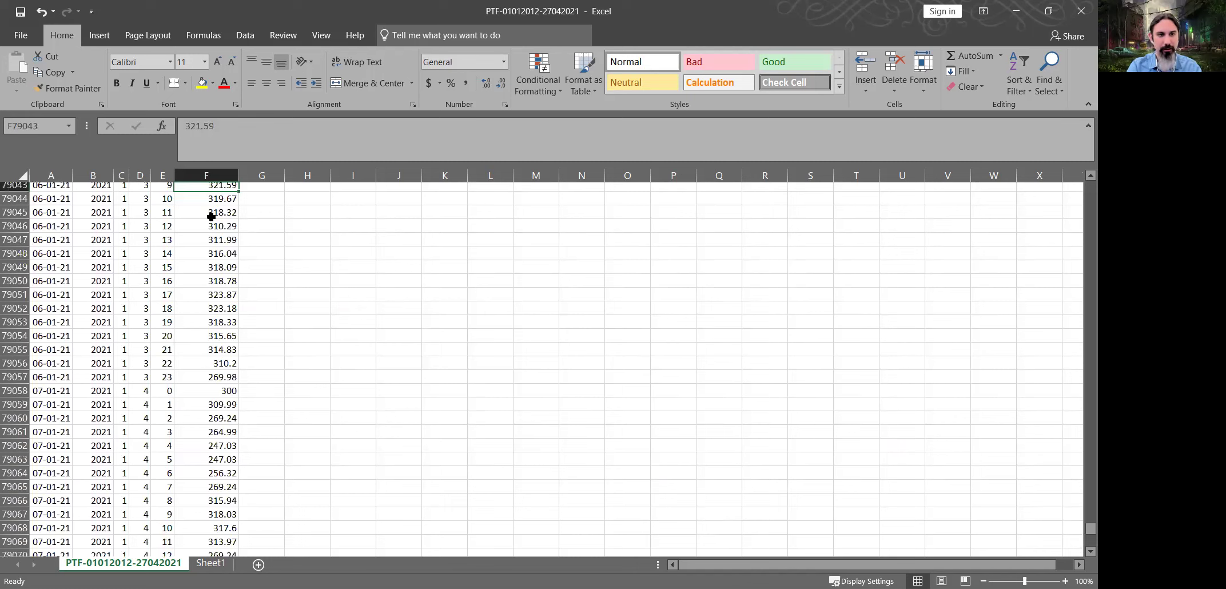
{"action": "key", "text": "Page_Up"}
{"action": "key", "text": "Page_Up"}
{"action": "key", "text": "Page_Up"}
{"action": "key", "text": "Page_Up"}
{"action": "key", "text": "Page_Up"}
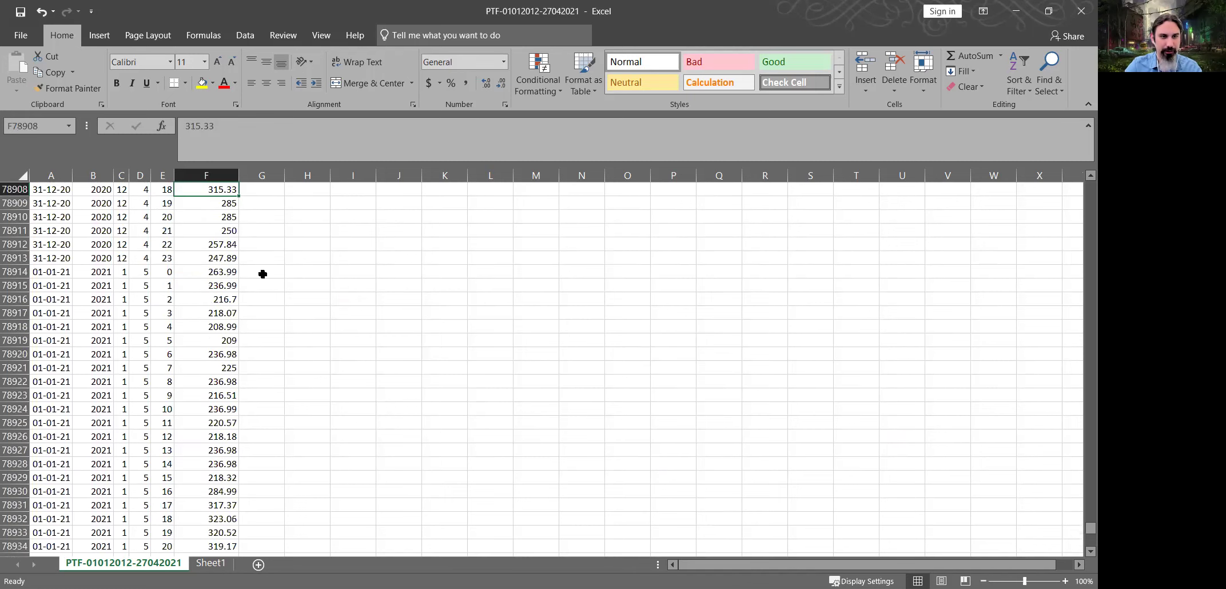
- In G78914, enter a GETPIVOTDATA reference to the Sheet1 pivot average for month 1, day 4, hour 9
{"action": "left_click", "coordinate": [263, 274]}
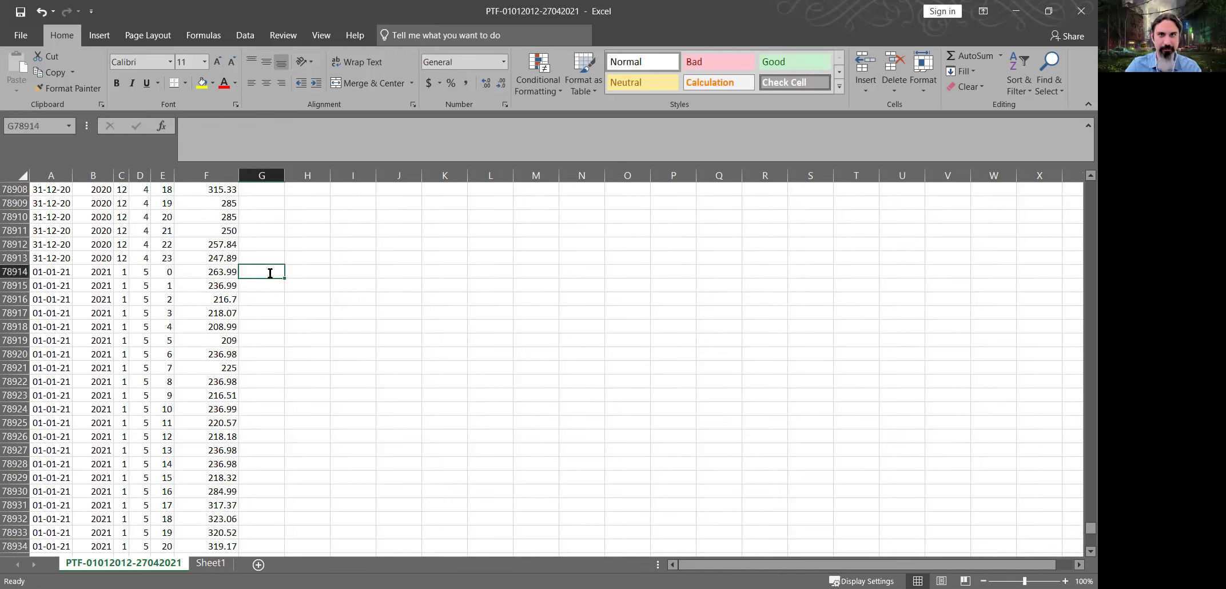
{"action": "type", "text": "="}
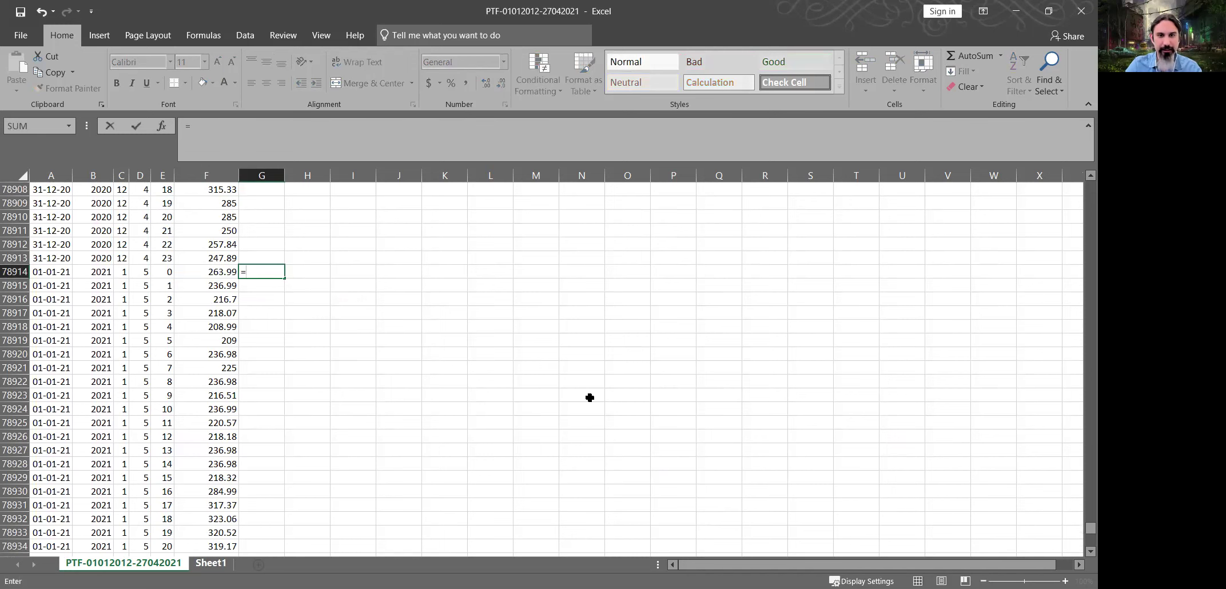
{"action": "key", "text": "ctrl+Page_Down"}
{"action": "left_click", "coordinate": [284, 367]}
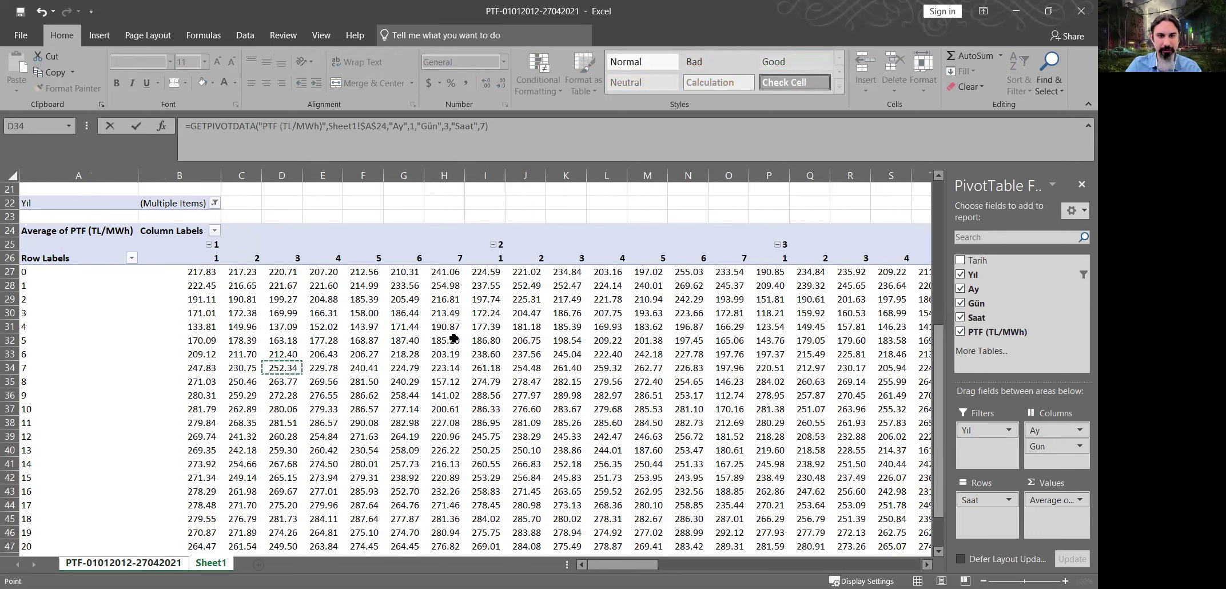
{"action": "left_click", "coordinate": [308, 422]}
{"action": "key", "text": "Left"}
{"action": "key", "text": "Up"}
{"action": "left_click", "coordinate": [333, 394]}
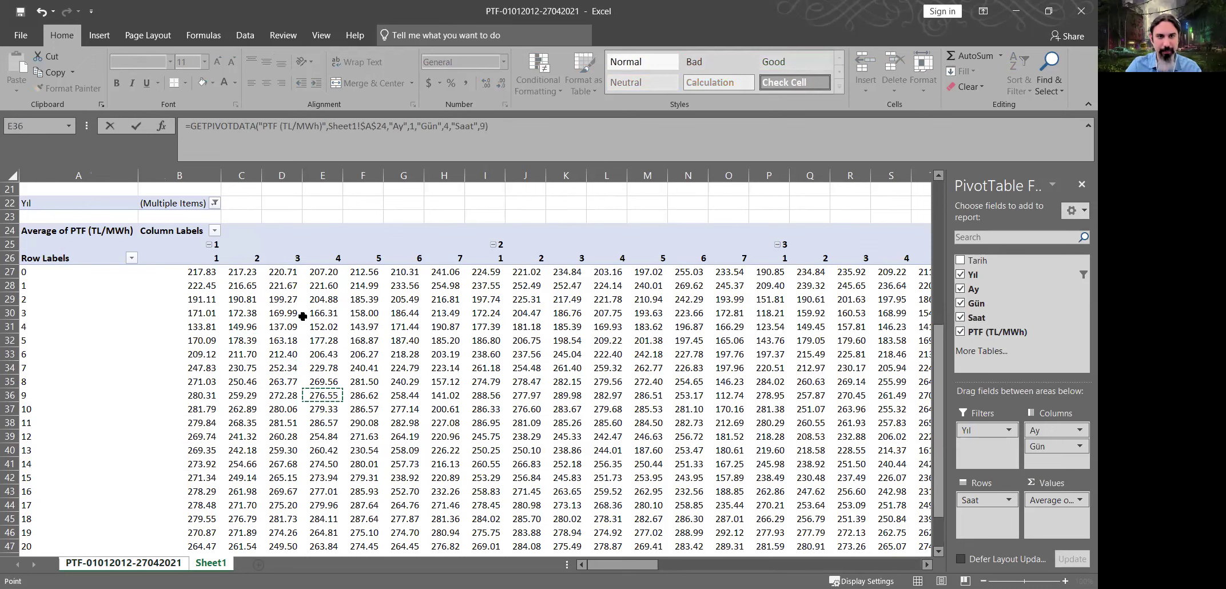
{"action": "key", "text": "Return"}
{"action": "key", "text": "Up"}
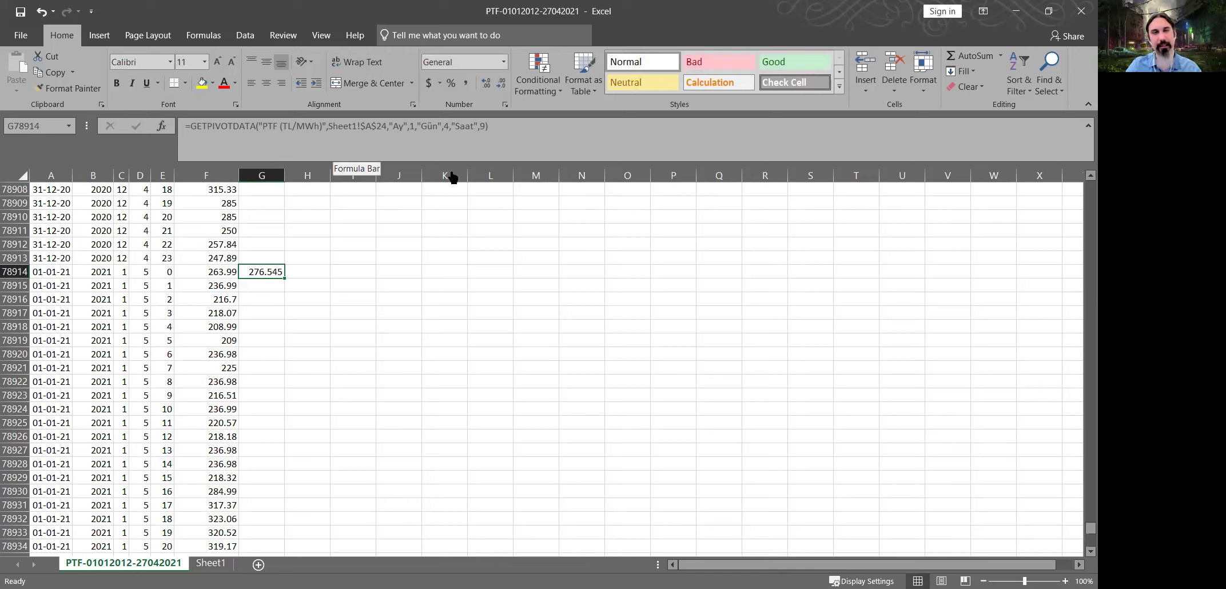
- Replace the formula's fixed Ay, Gün and Saat items with C78914, D78914 and E78914, and apply the Comma style to the cell
{"action": "key", "text": "F2"}
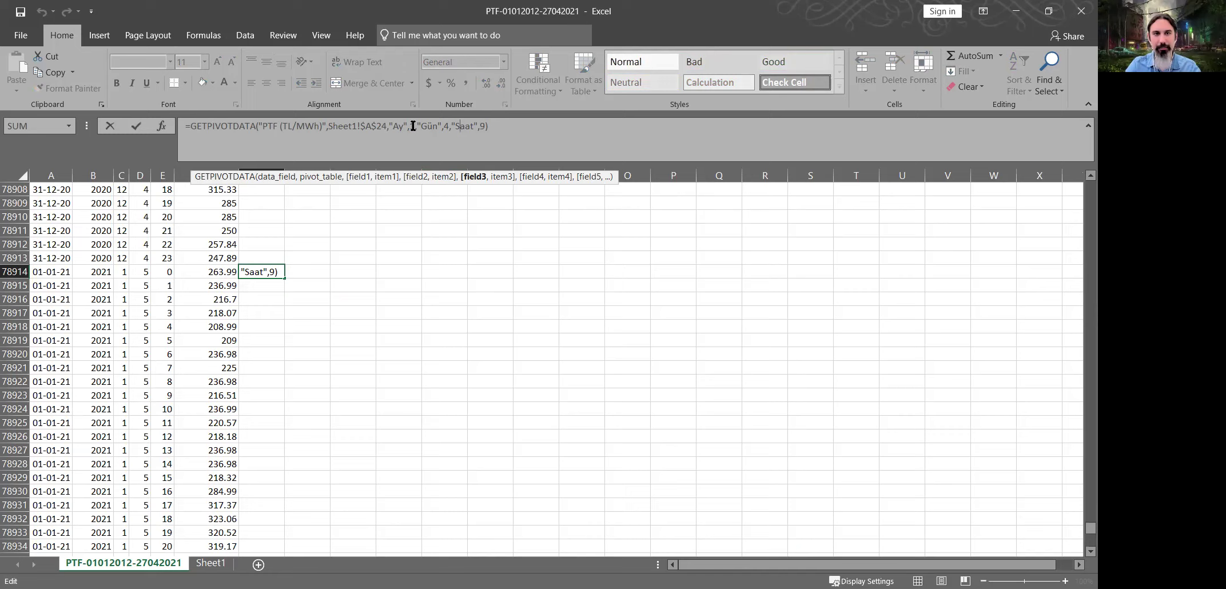
{"action": "left_click", "coordinate": [450, 126]}
{"action": "left_click", "coordinate": [486, 138]}
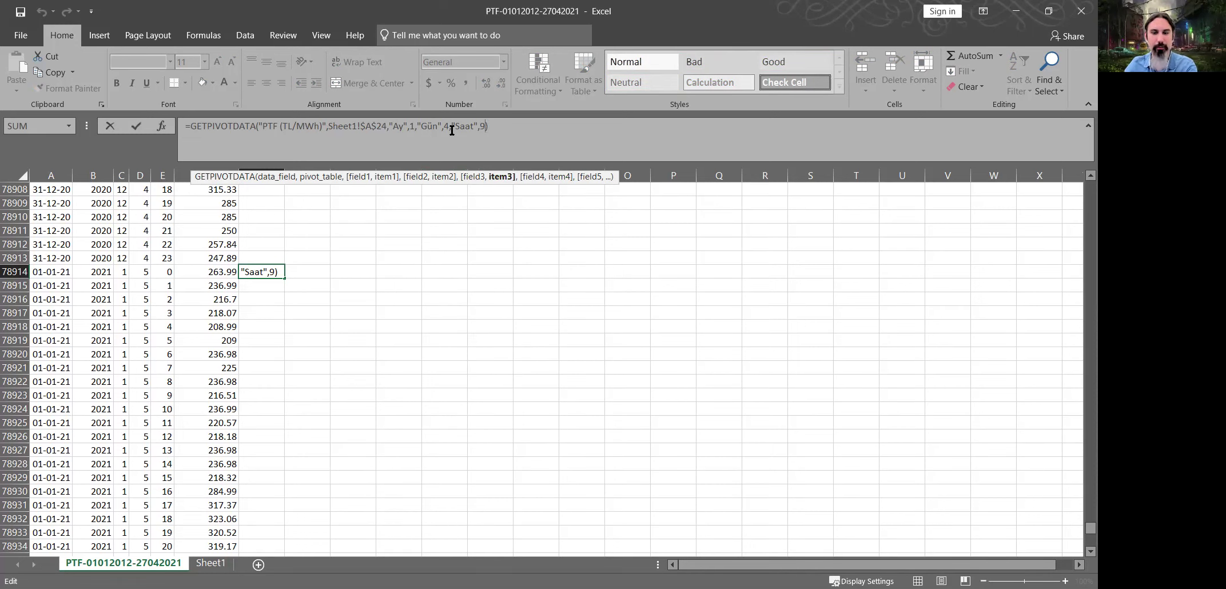
{"action": "left_click", "coordinate": [407, 125]}
{"action": "key", "text": "BackSpace"}
{"action": "left_click", "coordinate": [122, 271]}
{"action": "left_click", "coordinate": [476, 125]}
{"action": "key", "text": "BackSpace"}
{"action": "left_click", "coordinate": [141, 272]}
{"action": "left_click", "coordinate": [168, 272]}
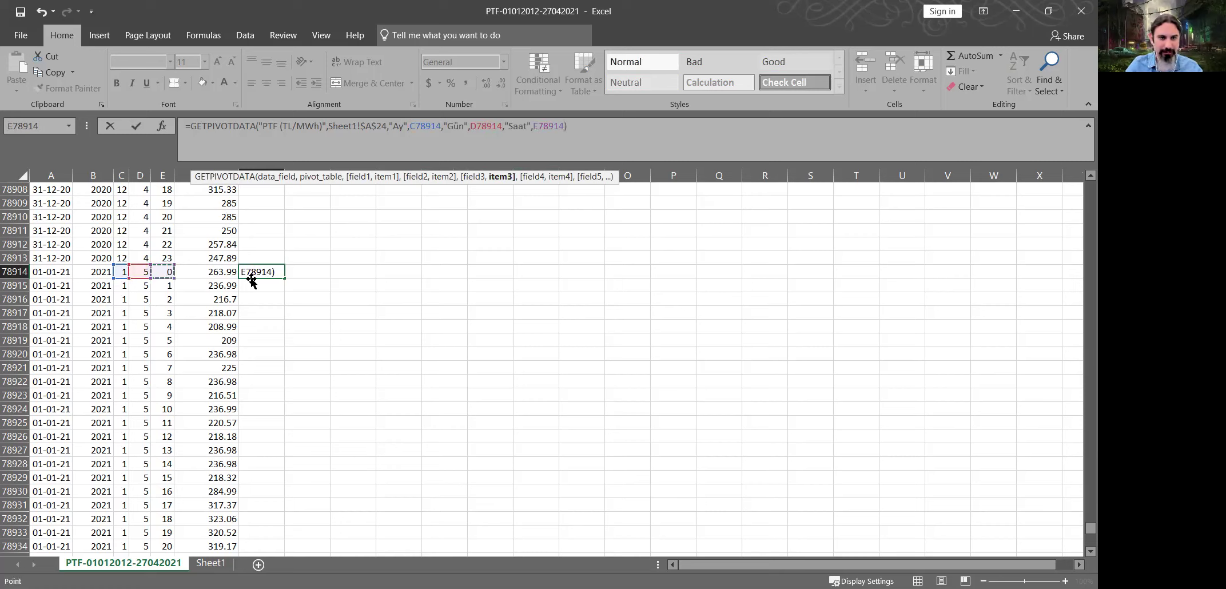
{"action": "key", "text": "ctrl+Return"}
{"action": "left_click", "coordinate": [466, 83]}
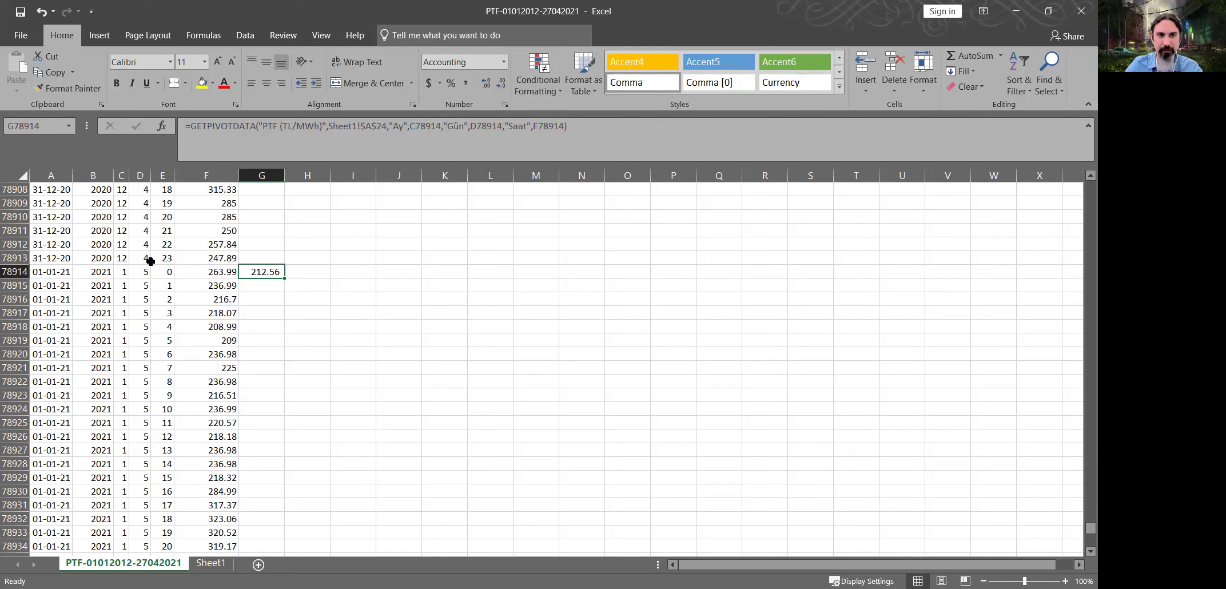
- Head column G with Ortalama in G1 and freeze the sheet's top row
{"action": "key", "text": "Left"}
{"action": "key", "text": "ctrl+Up"}
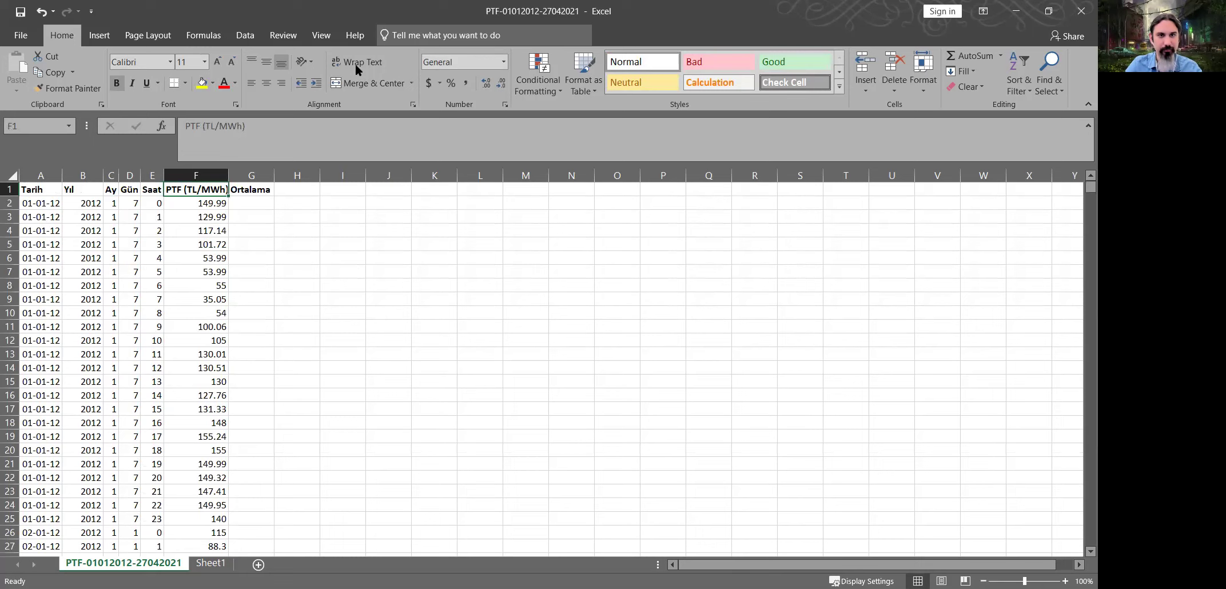
{"action": "scroll", "coordinate": [234, 78], "scroll_direction": "down", "scroll_amount": 3}
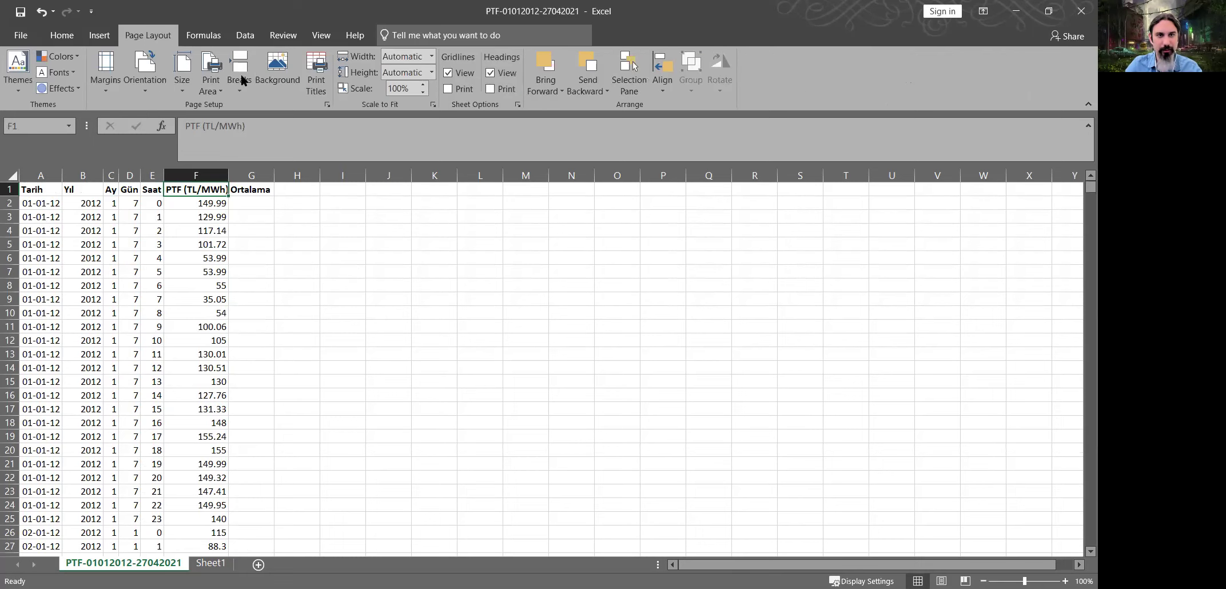
{"action": "scroll", "coordinate": [250, 67], "scroll_direction": "down", "scroll_amount": 2}
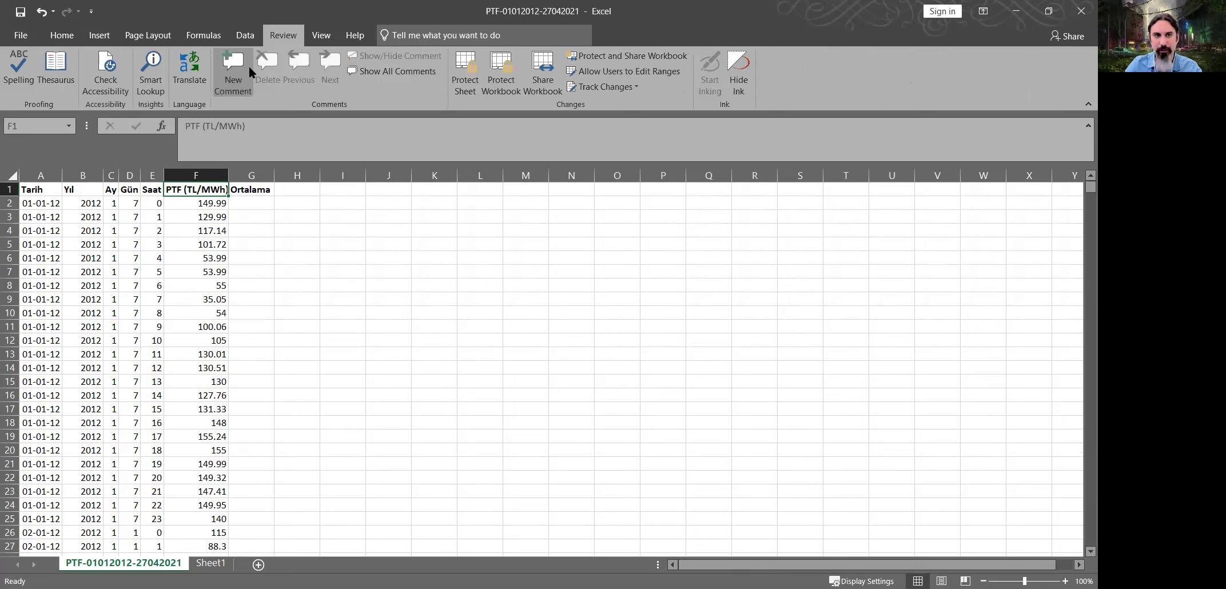
{"action": "scroll", "coordinate": [439, 72], "scroll_direction": "down", "scroll_amount": 1}
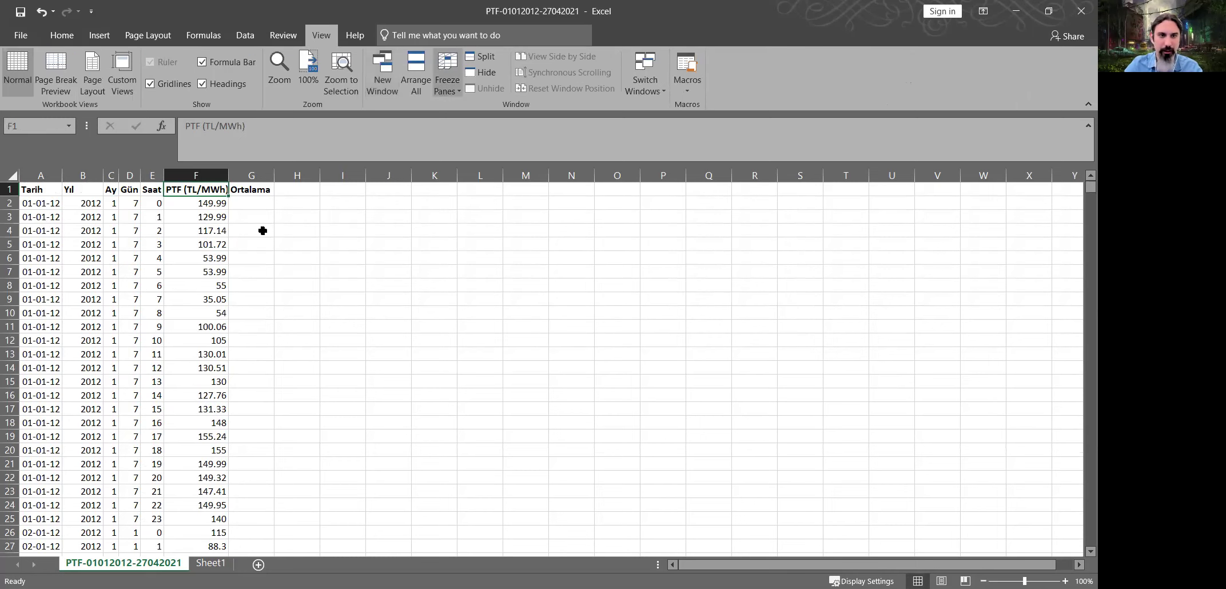
- Fill the GETPIVOTDATA formula from G78914 down through the remaining 2021 hourly rows
{"action": "key", "text": "ctrl+z"}
{"action": "scroll", "coordinate": [255, 252], "scroll_direction": "down", "scroll_amount": 8}
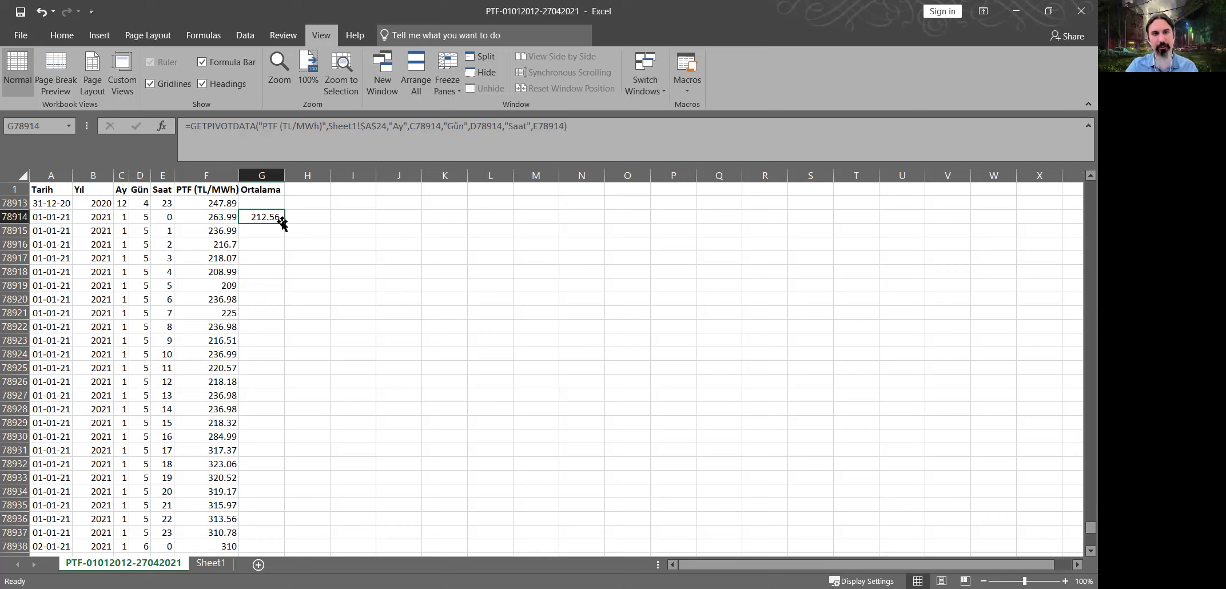
{"action": "double_click", "coordinate": [283, 223]}
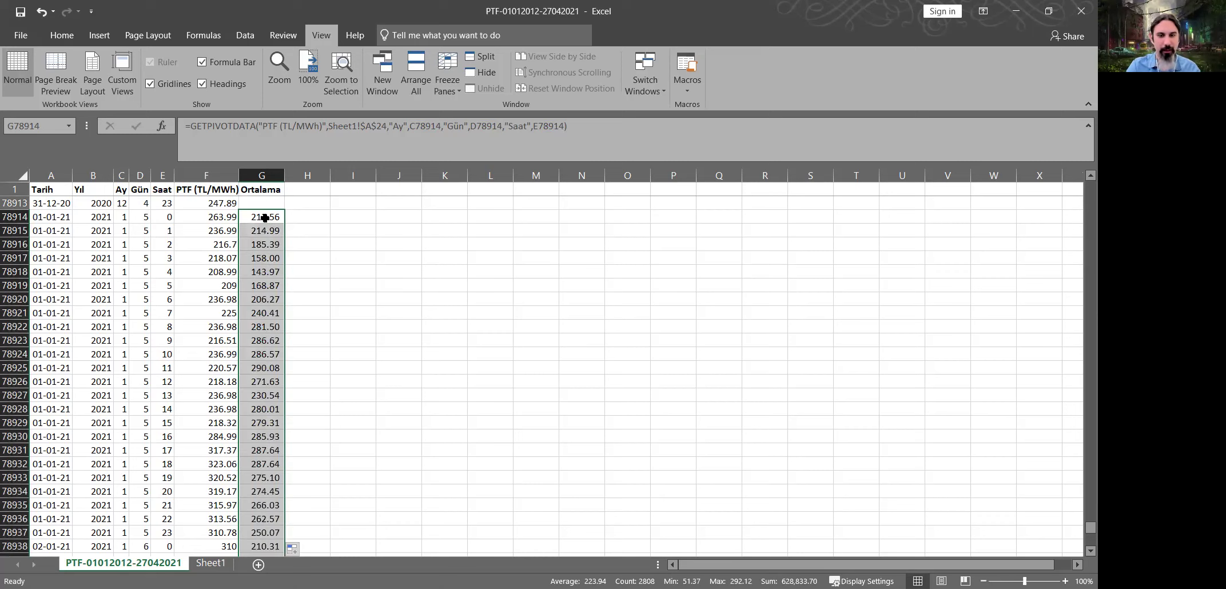
- Examine the end of the filled Ortalama column and the empty rows below the last 27-04-21 hour
{"action": "left_click", "coordinate": [264, 218]}
{"action": "key", "text": "ctrl+Down"}
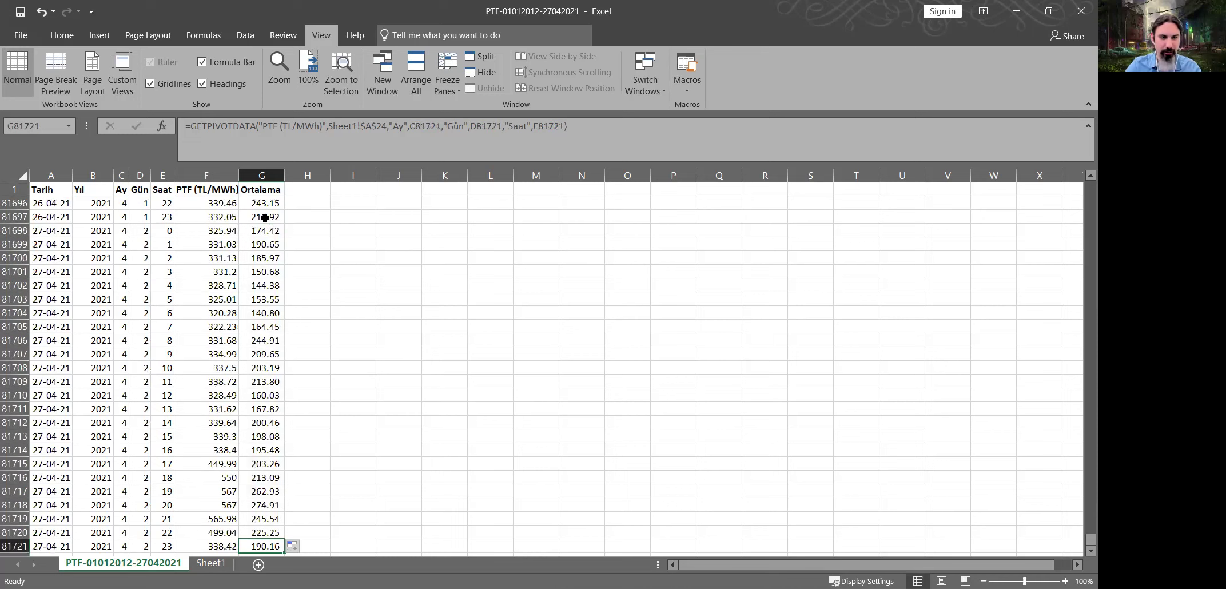
{"action": "key", "text": "Down"}
{"action": "key", "text": "Down"}
{"action": "scroll", "coordinate": [246, 355], "scroll_direction": "down", "scroll_amount": 4}
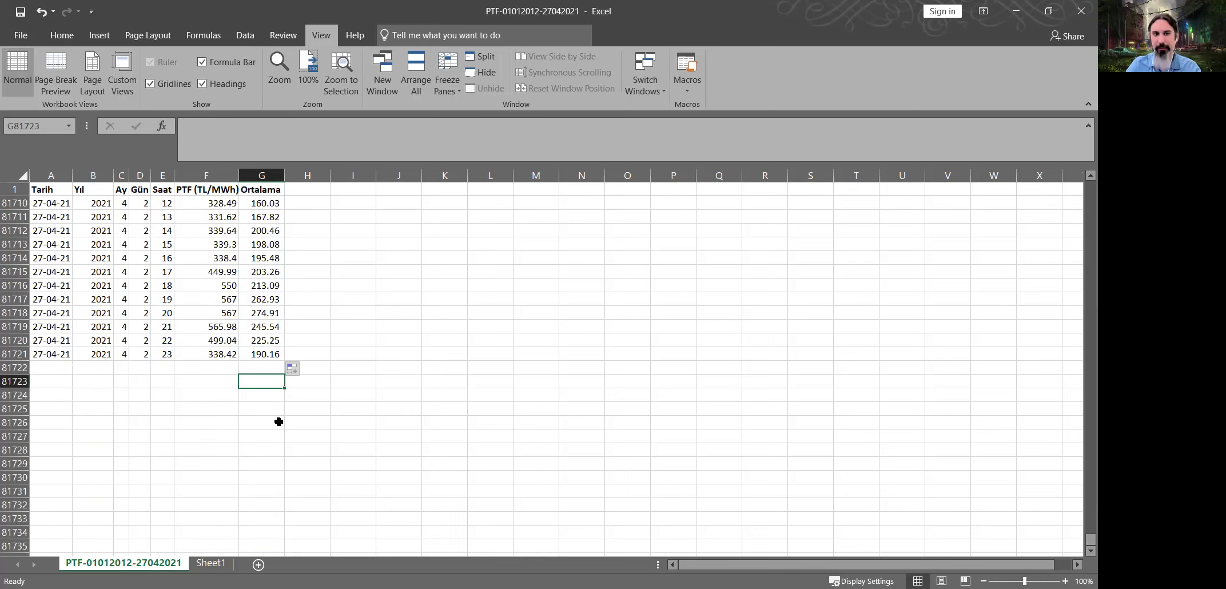
{"action": "key", "text": "ctrl+shift+Down"}
{"action": "key", "text": "Down"}
{"action": "key", "text": "Down"}
{"action": "key", "text": "Down"}
{"action": "key", "text": "Down"}
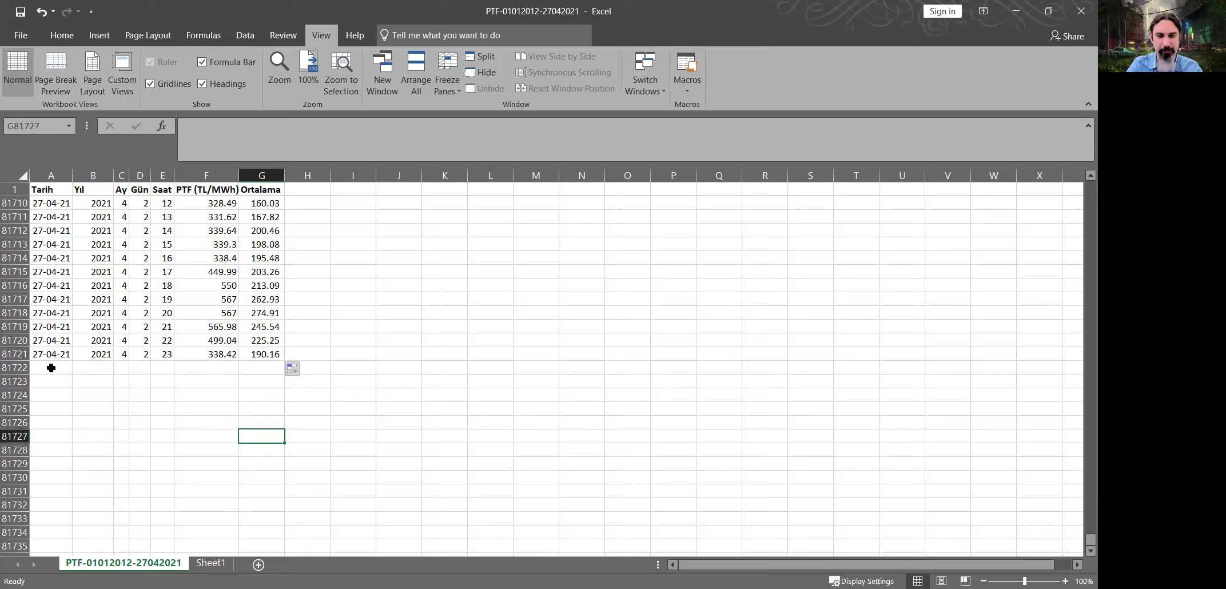
- In A81722, directly below the last date, enter the next-day formula =A81698+1
{"action": "left_click", "coordinate": [51, 368]}
{"action": "type", "text": "="}
{"action": "key", "text": "Up"}
{"action": "key", "text": "Up"}
{"action": "key", "text": "Up"}
{"action": "key", "text": "Up"}
{"action": "key", "text": "Up"}
{"action": "key", "text": "Up"}
{"action": "key", "text": "Up"}
{"action": "key", "text": "Up"}
{"action": "key", "text": "Up"}
{"action": "key", "text": "Up"}
{"action": "key", "text": "Up"}
{"action": "key", "text": "Up"}
{"action": "key", "text": "Up"}
{"action": "key", "text": "Up"}
{"action": "key", "text": "Up"}
{"action": "key", "text": "Up"}
{"action": "key", "text": "Up"}
{"action": "key", "text": "Up"}
{"action": "key", "text": "Up"}
{"action": "key", "text": "Up"}
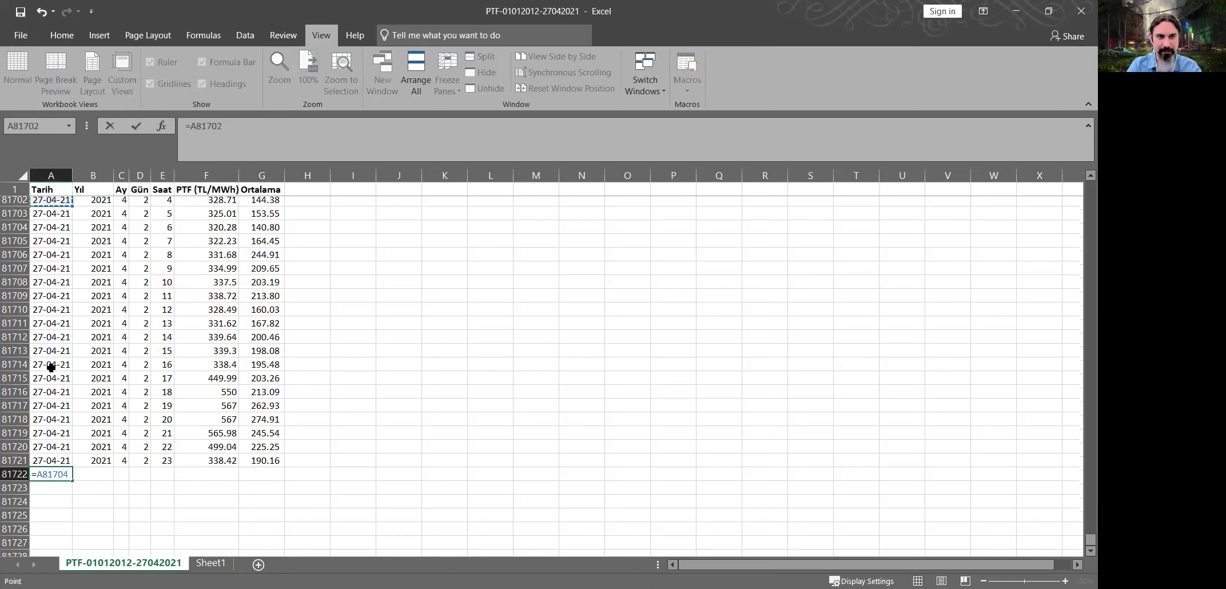
{"action": "key", "text": "Up"}
{"action": "key", "text": "Up"}
{"action": "key", "text": "Up"}
{"action": "key", "text": "Up"}
{"action": "key", "text": "Up"}
{"action": "key", "text": "Up"}
{"action": "key", "text": "Up"}
{"action": "key", "text": "Up"}
{"action": "key", "text": "Up"}
{"action": "key", "text": "Up"}
{"action": "key", "text": "Up"}
{"action": "key", "text": "Up"}
{"action": "key", "text": "Up"}
{"action": "key", "text": "Up"}
{"action": "key", "text": "Up"}
{"action": "key", "text": "Down"}
{"action": "key", "text": "Down"}
{"action": "key", "text": "Down"}
{"action": "key", "text": "Down"}
{"action": "left_click", "coordinate": [51, 368]}
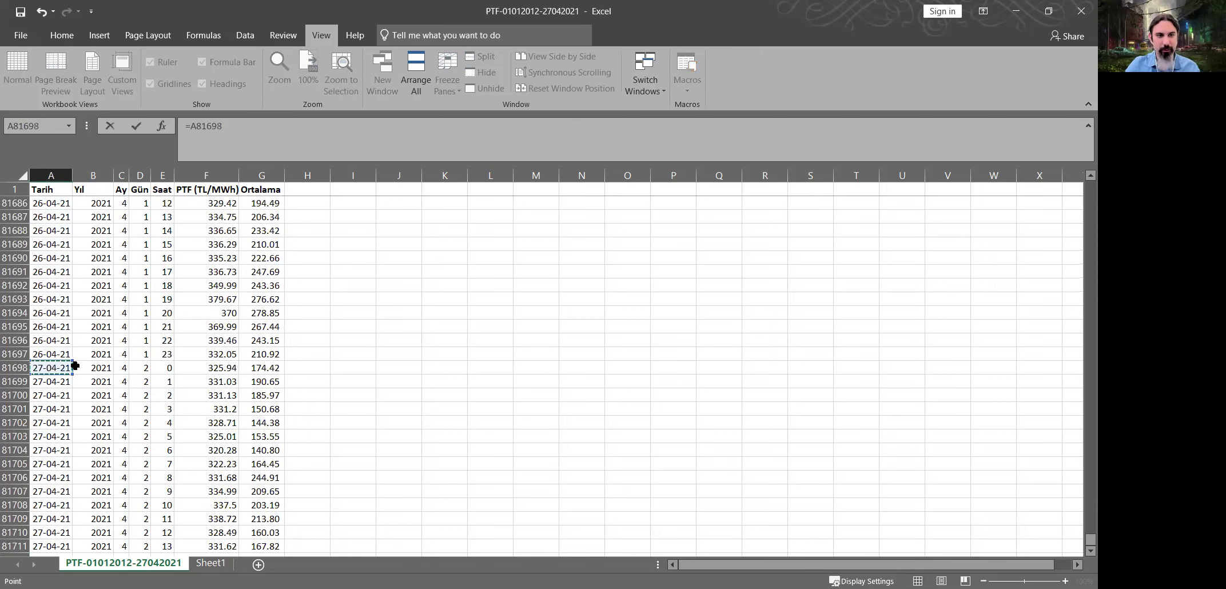
{"action": "scroll", "coordinate": [74, 361], "scroll_direction": "down", "scroll_amount": 2}
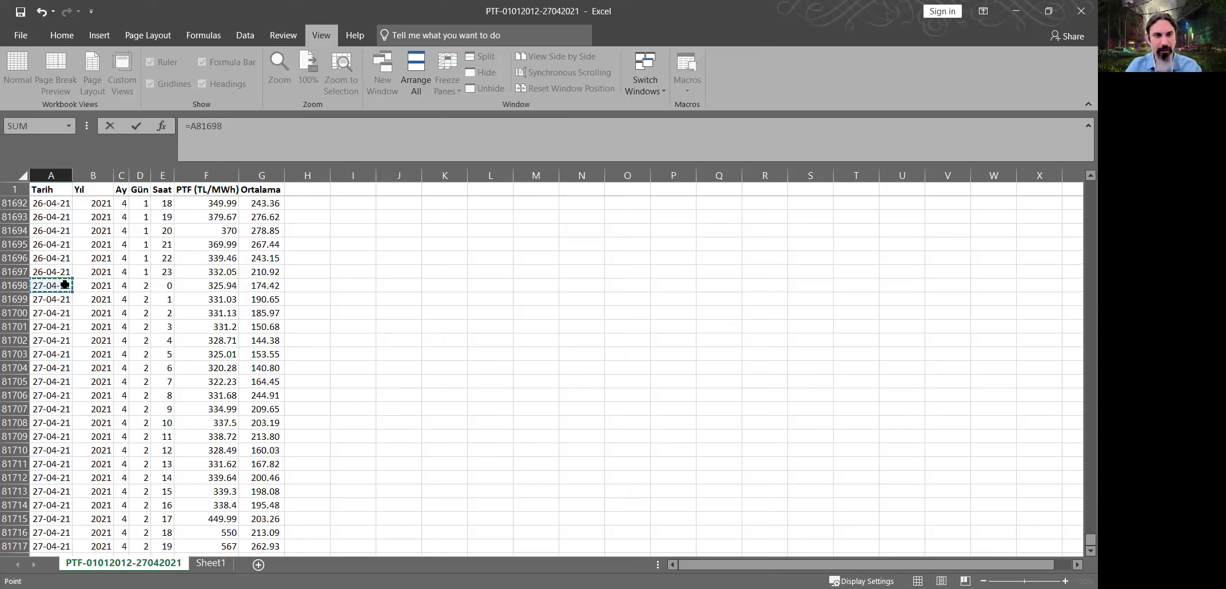
{"action": "type", "text": "+1"}
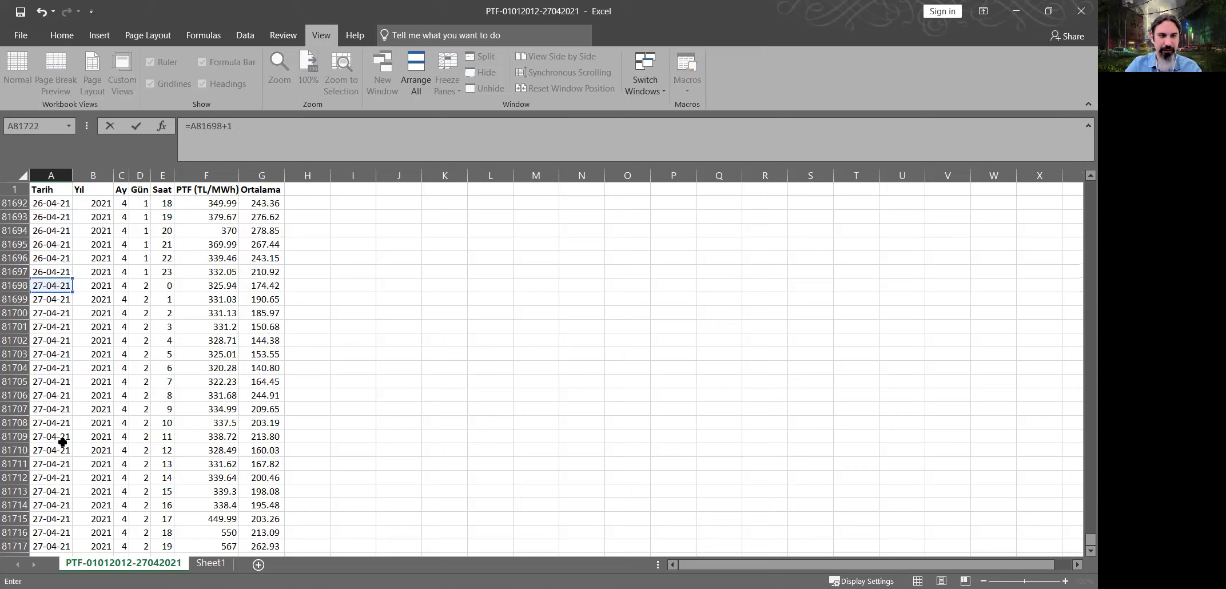
{"action": "key", "text": "Return"}
{"action": "key", "text": "Up"}
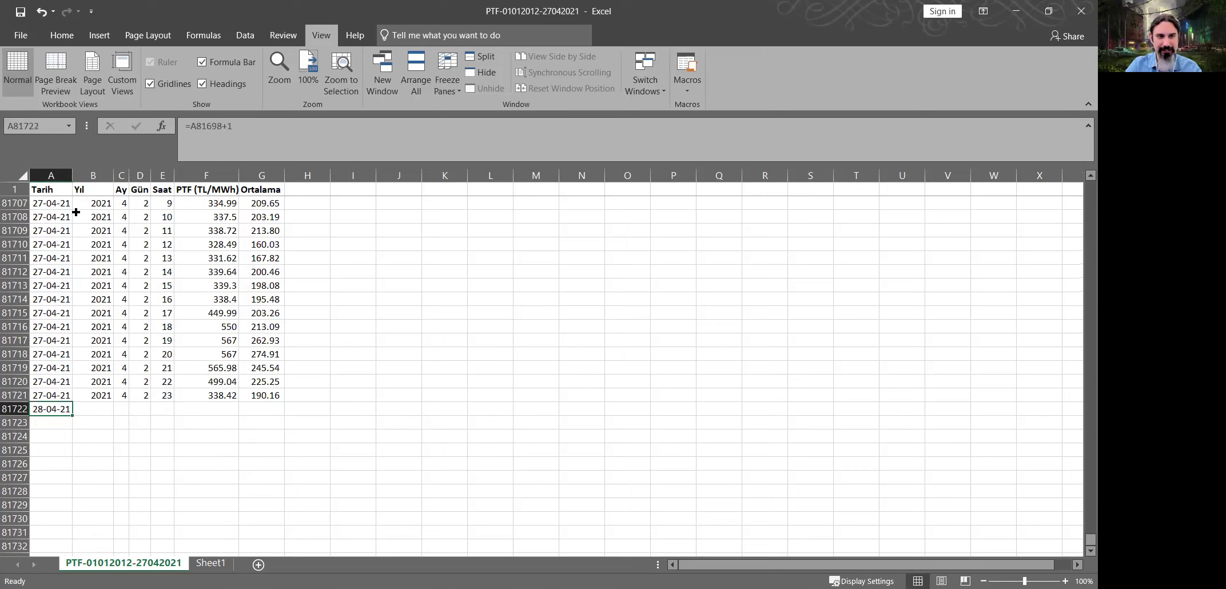
- Fill the date formula from A81722 down through row 81788
{"action": "scroll", "coordinate": [76, 214], "scroll_direction": "down", "scroll_amount": 5}
{"action": "left_click_drag", "start_coordinate": [82, 547], "coordinate": [132, 408]}
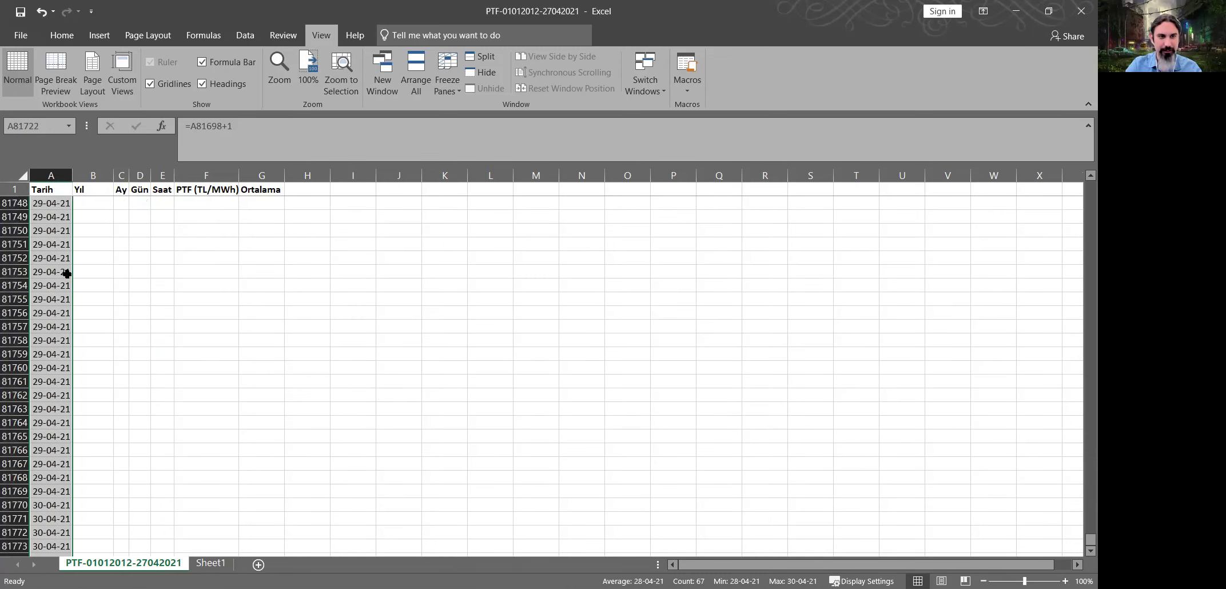
{"action": "scroll", "coordinate": [67, 275], "scroll_direction": "down", "scroll_amount": 1}
{"action": "scroll", "coordinate": [58, 400], "scroll_direction": "down", "scroll_amount": 1}
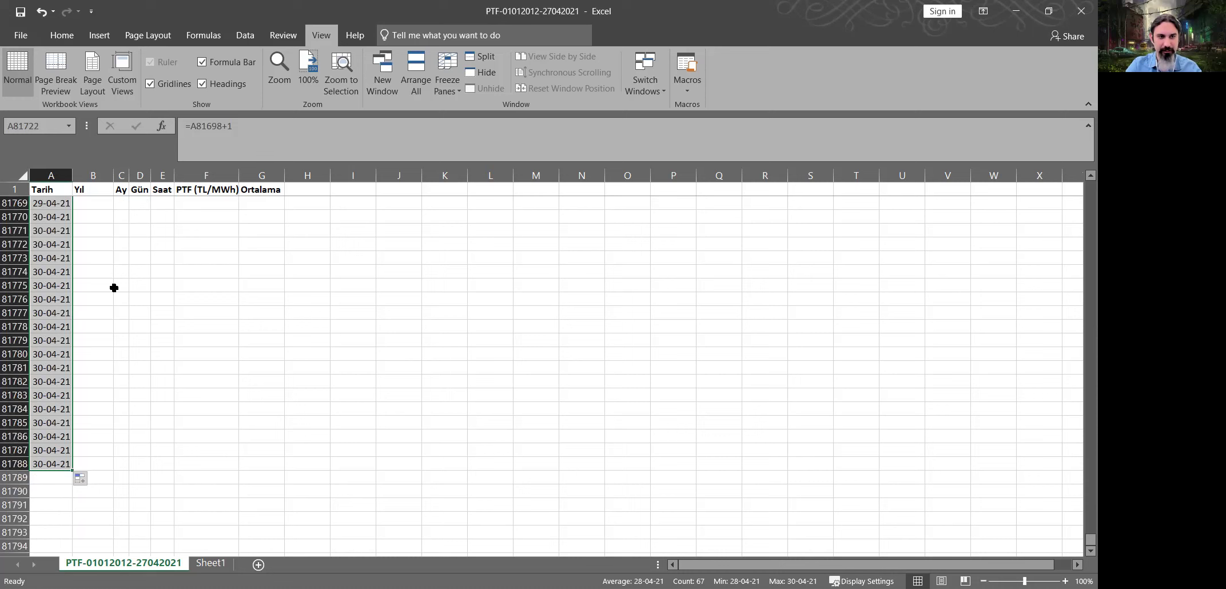
- Copy the year 2021 from B81721 into B81722 and fill it down beside the new dates
{"action": "scroll", "coordinate": [107, 264], "scroll_direction": "up", "scroll_amount": 2}
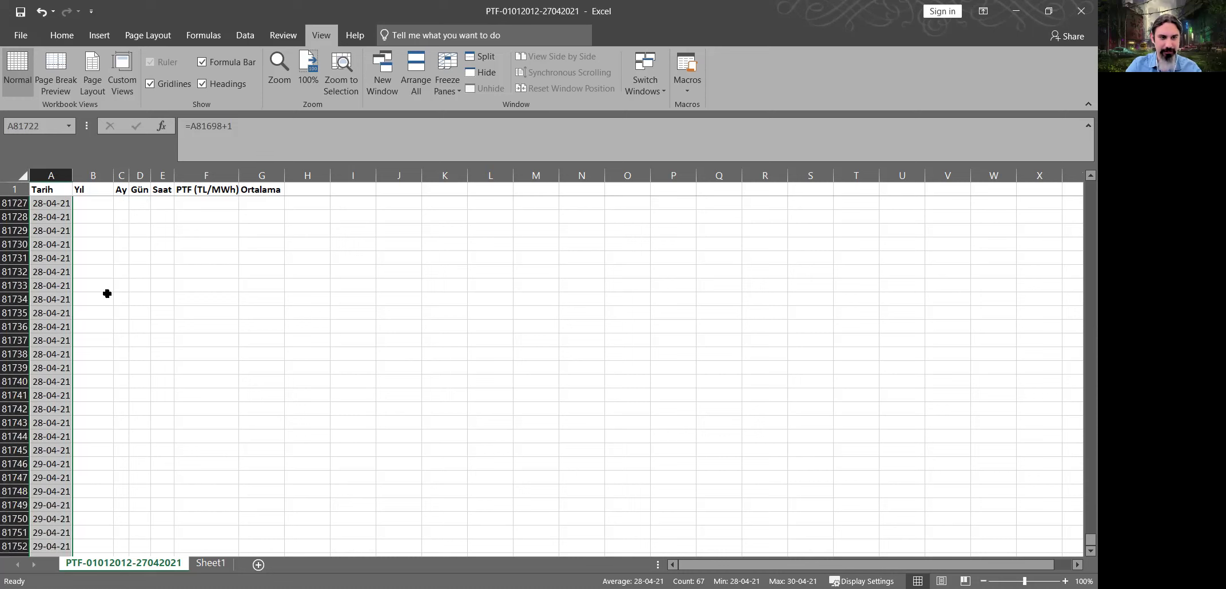
{"action": "scroll", "coordinate": [100, 452], "scroll_direction": "up", "scroll_amount": 20}
{"action": "left_click", "coordinate": [102, 454]}
{"action": "key", "text": "ctrl+c"}
{"action": "left_click", "coordinate": [100, 462]}
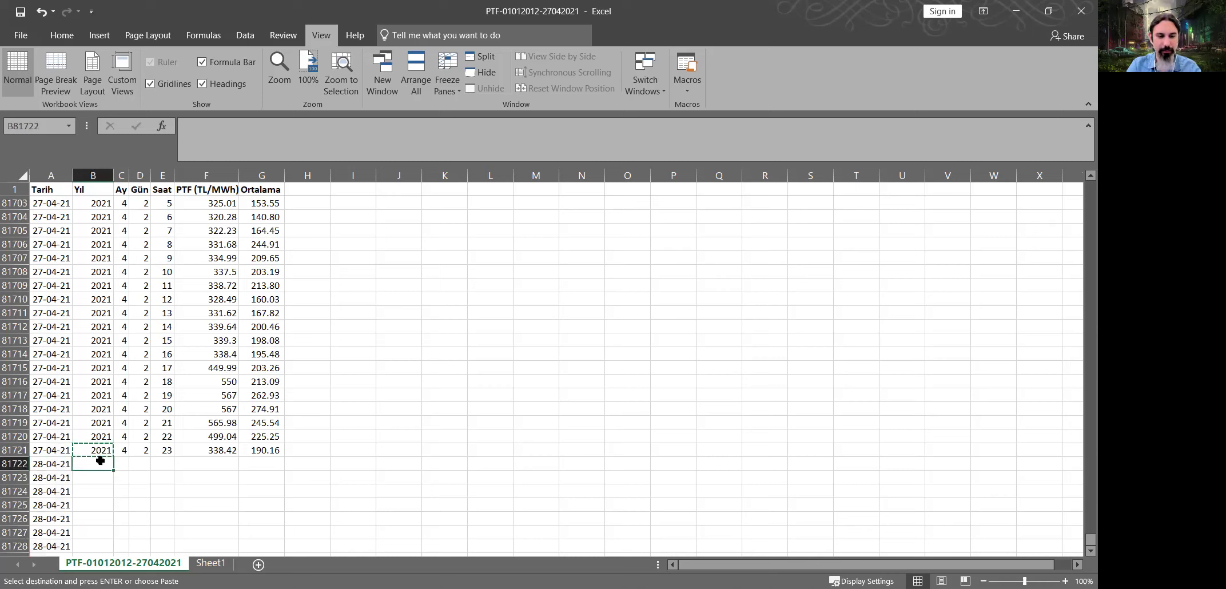
{"action": "key", "text": "ctrl+v"}
{"action": "key", "text": "Down"}
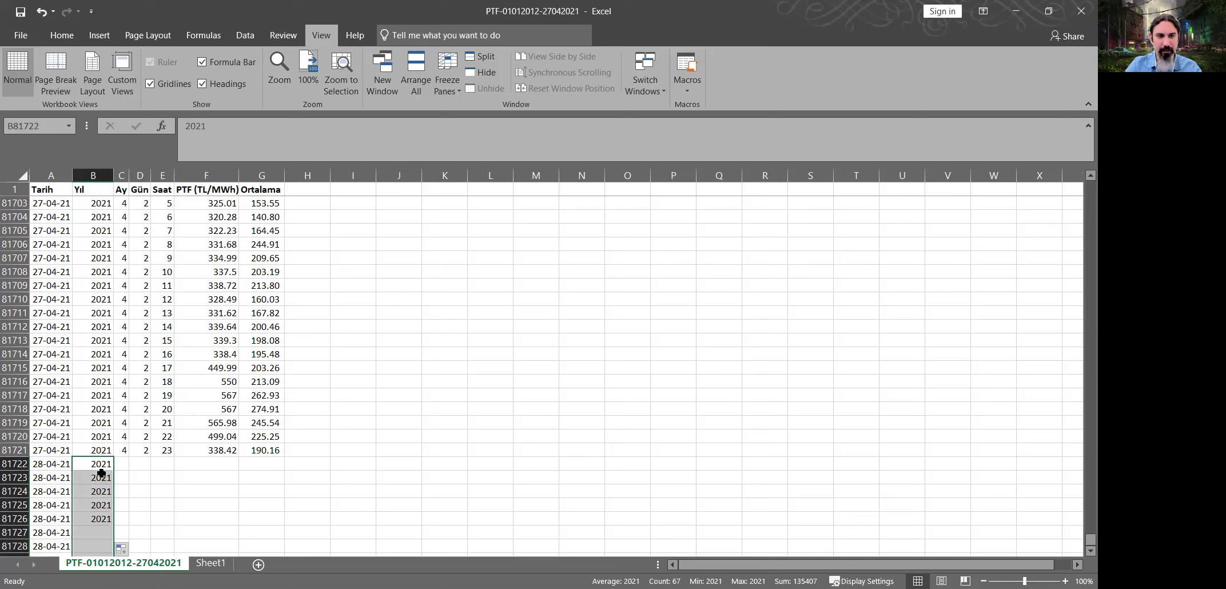
{"action": "left_click", "coordinate": [103, 468]}
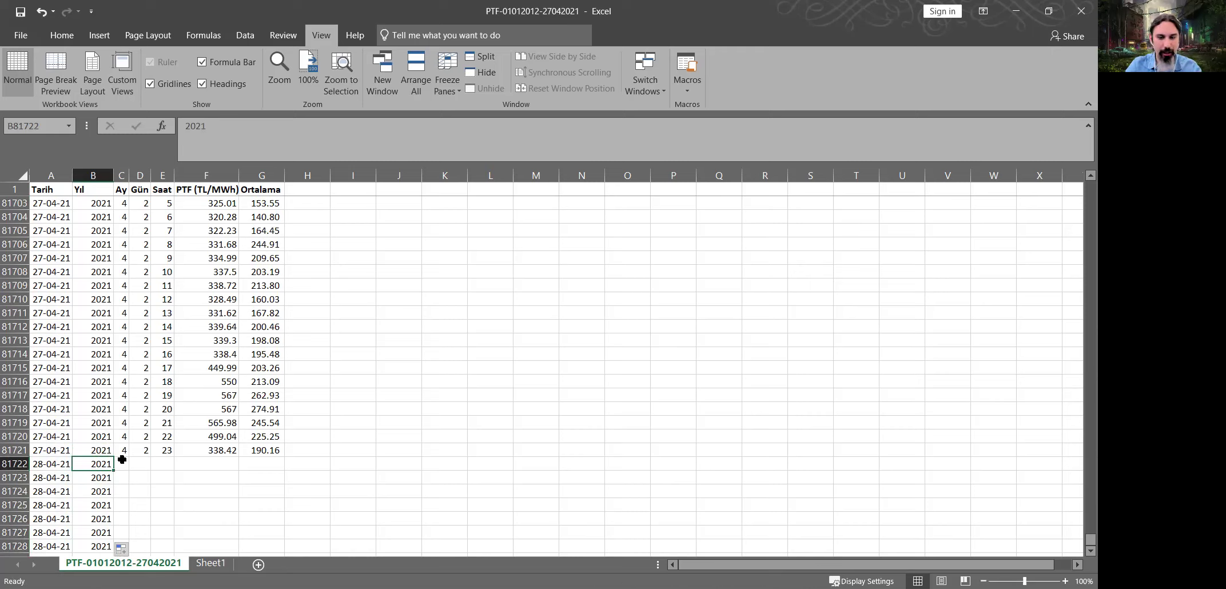
- Enter =MONTH(A81722) in C81722 and =YEAR(A81722) in B81722, and fill both down beside the new dates
{"action": "left_click", "coordinate": [123, 461]}
{"action": "type", "text": "="}
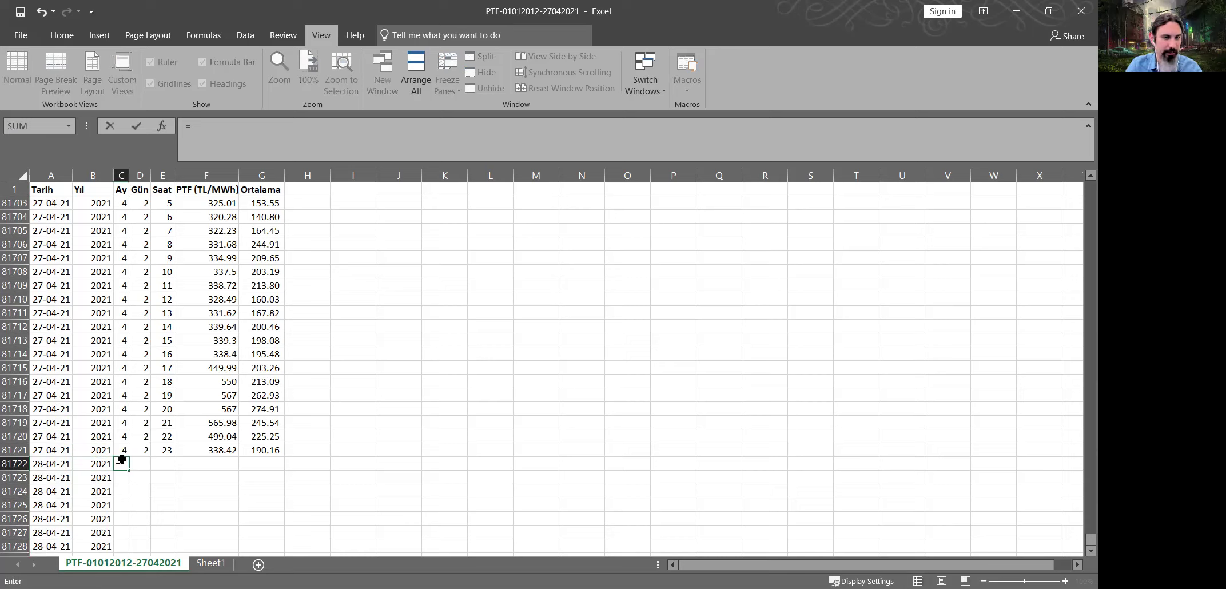
{"action": "key", "text": "Escape"}
{"action": "key", "text": "Left"}
{"action": "type", "text": "="}
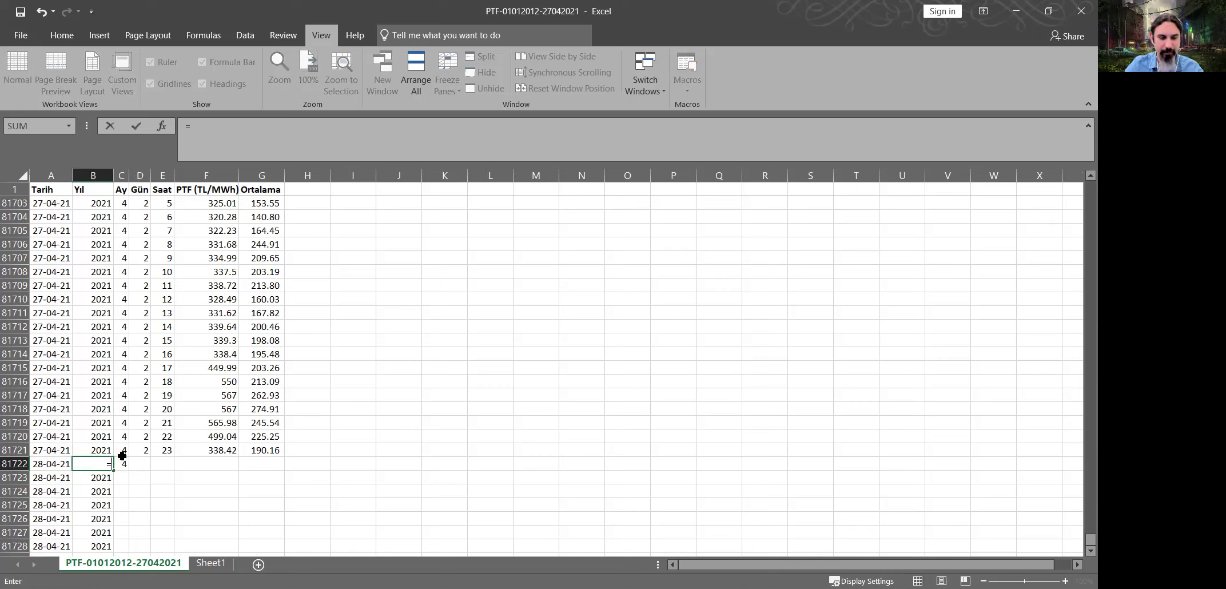
{"action": "key", "text": "Escape"}
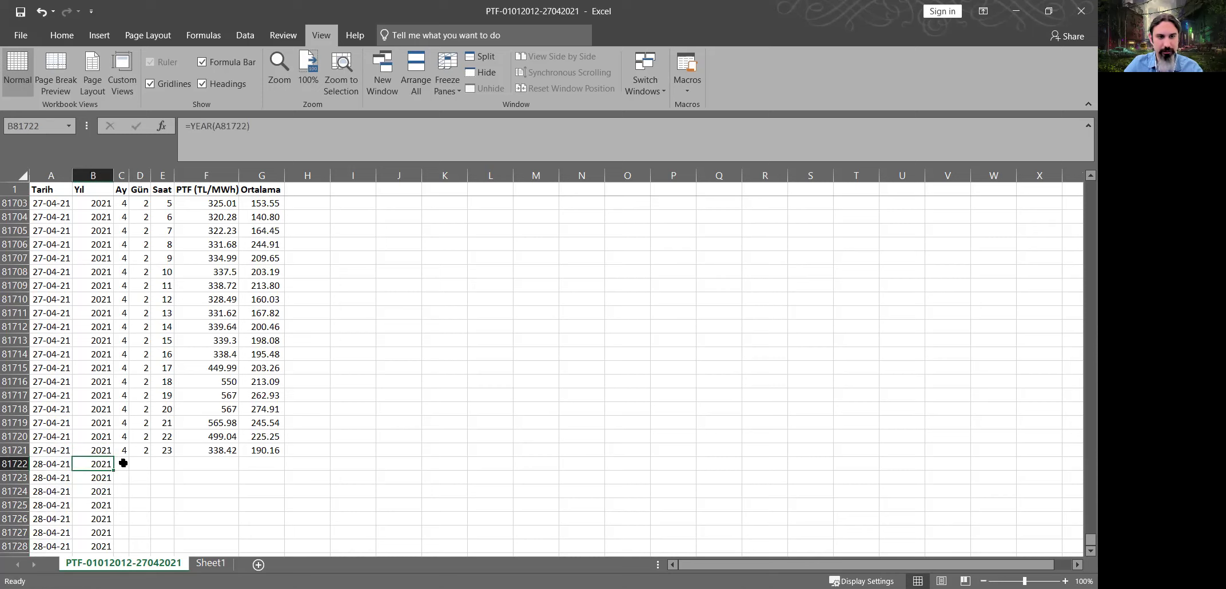
{"action": "double_click", "coordinate": [113, 470]}
{"action": "left_click", "coordinate": [126, 466]}
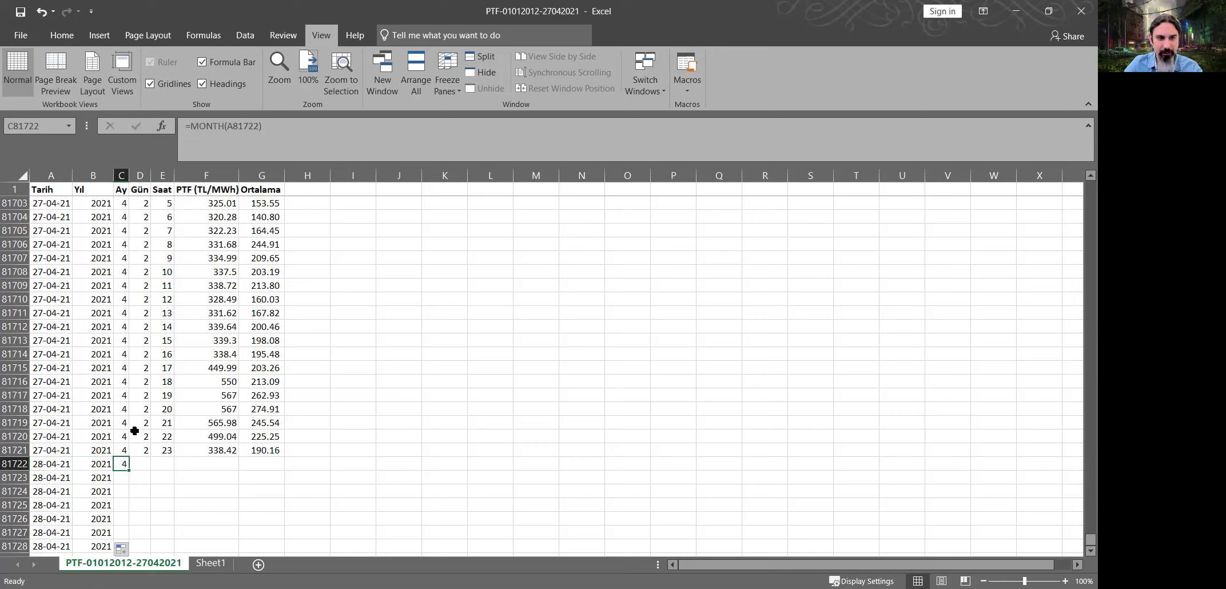
{"action": "double_click", "coordinate": [130, 470]}
- In D81722, enter =WEEKDAY(A81722,2) to get the day number of the new date
{"action": "left_click", "coordinate": [140, 463]}
{"action": "type", "text": "="}
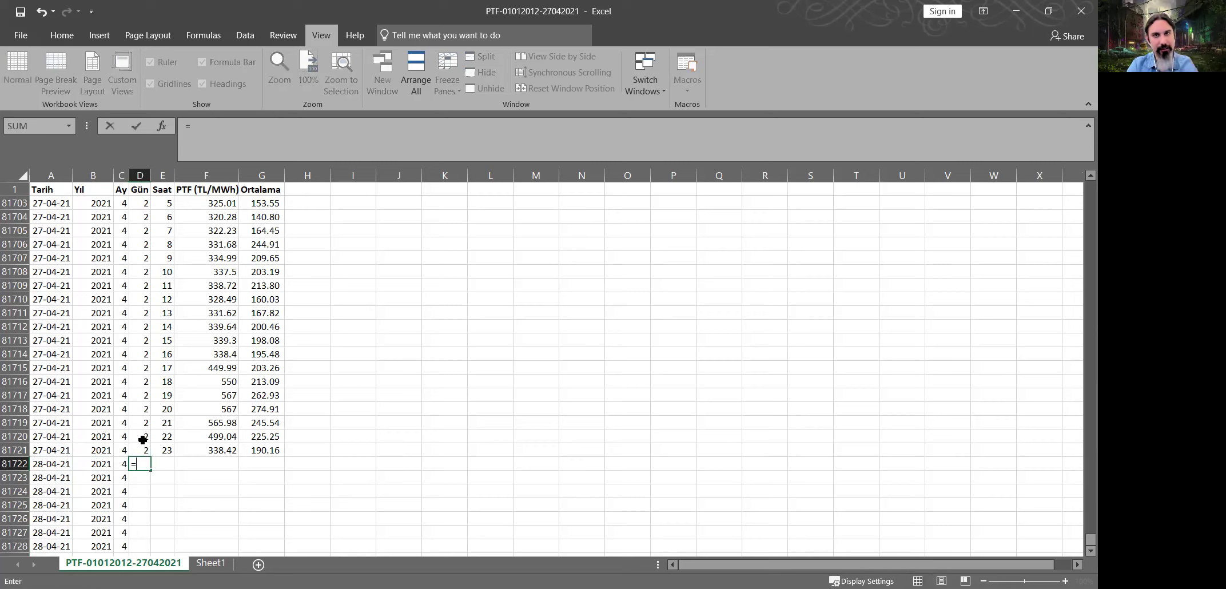
{"action": "type", "text": "WEEKDAY("}
{"action": "key", "text": "Left"}
{"action": "key", "text": "Left"}
{"action": "key", "text": "Left"}
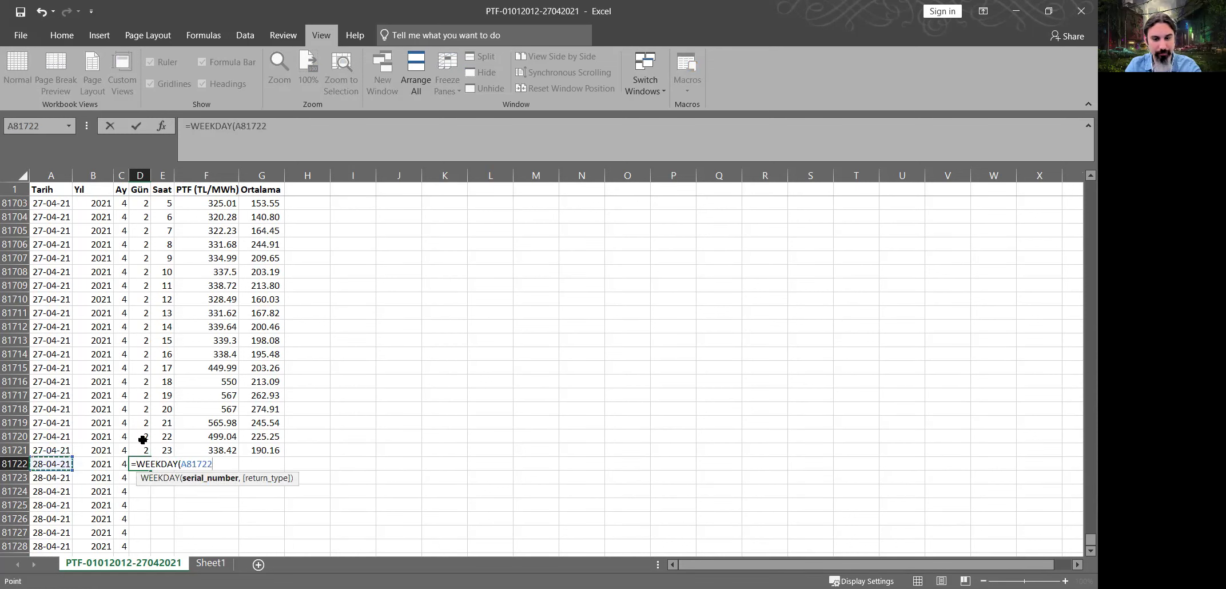
{"action": "type", "text": ",2"}
{"action": "key", "text": "ctrl+Return"}
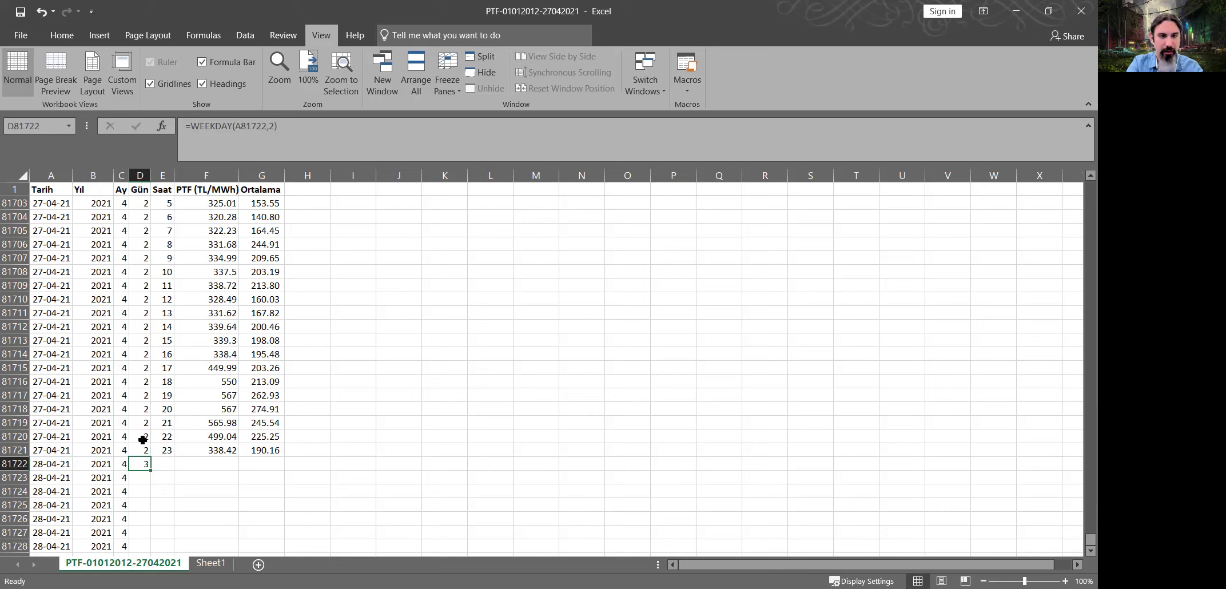
- In E81722, enter a reference to the hour 24 rows above, in E81698
{"action": "key", "text": "Right"}
{"action": "type", "text": "="}
{"action": "key", "text": "Up"}
{"action": "key", "text": "Up"}
{"action": "key", "text": "Up"}
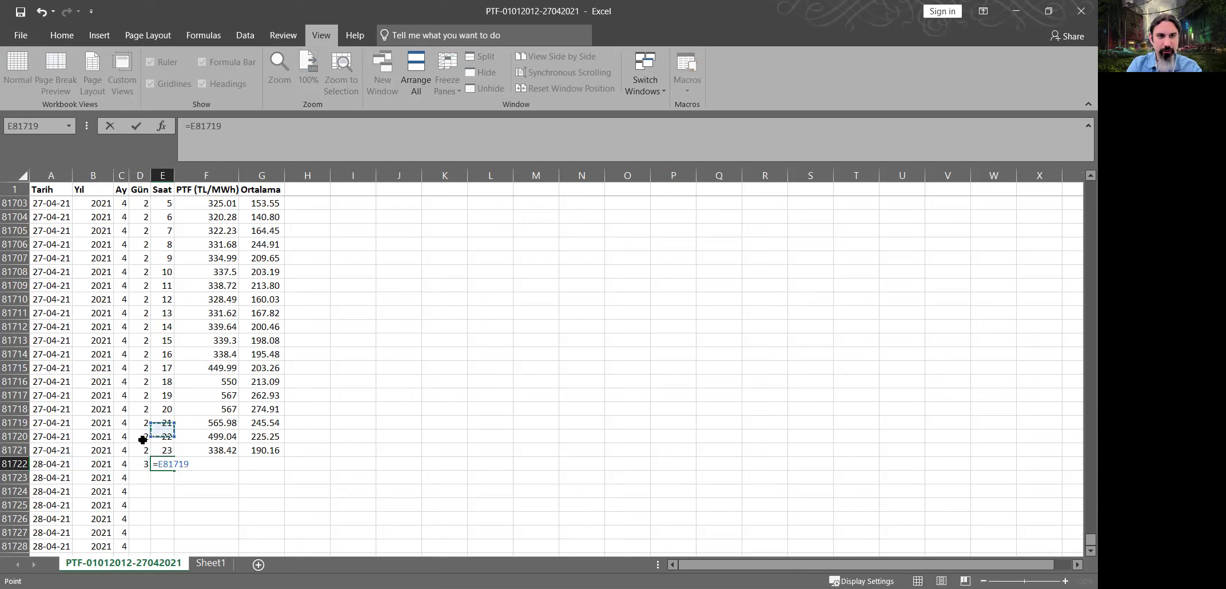
{"action": "key", "text": "Up"}
{"action": "key", "text": "Up"}
{"action": "key", "text": "Up"}
{"action": "key", "text": "Up"}
{"action": "key", "text": "Up"}
{"action": "key", "text": "Up"}
{"action": "key", "text": "Up"}
{"action": "key", "text": "Up"}
{"action": "key", "text": "Up"}
{"action": "key", "text": "Up"}
{"action": "key", "text": "Up"}
{"action": "key", "text": "Up"}
{"action": "key", "text": "Up"}
{"action": "key", "text": "Up"}
{"action": "key", "text": "Up"}
{"action": "key", "text": "Up"}
{"action": "key", "text": "Up"}
{"action": "key", "text": "Up"}
{"action": "key", "text": "Up"}
{"action": "key", "text": "Up"}
{"action": "key", "text": "shift+Tab"}
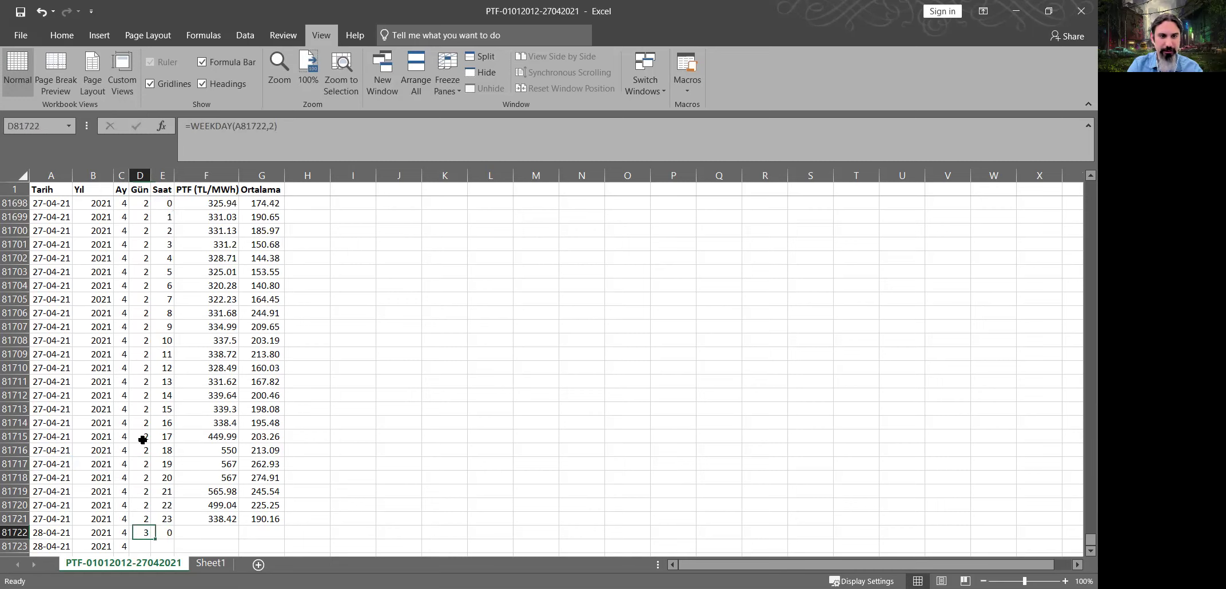
- Fill the Gün and Saat formulas from D81722:E81722 down beside the new dates
{"action": "key", "text": "shift+Right"}
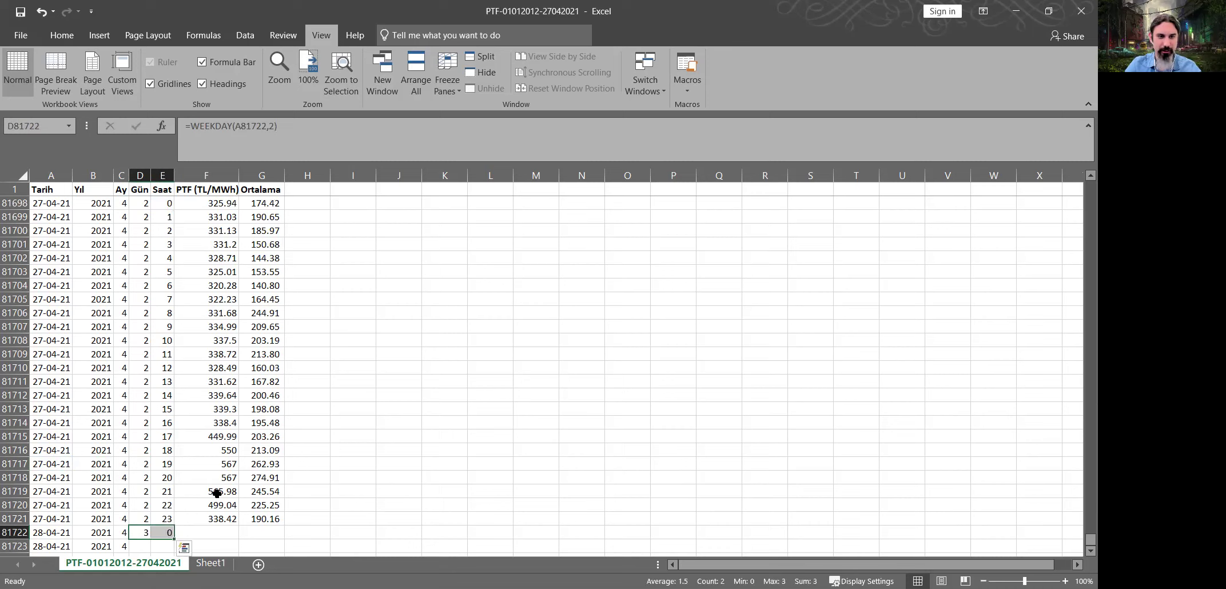
{"action": "scroll", "coordinate": [176, 500], "scroll_direction": "down", "scroll_amount": 1}
{"action": "double_click", "coordinate": [174, 497]}
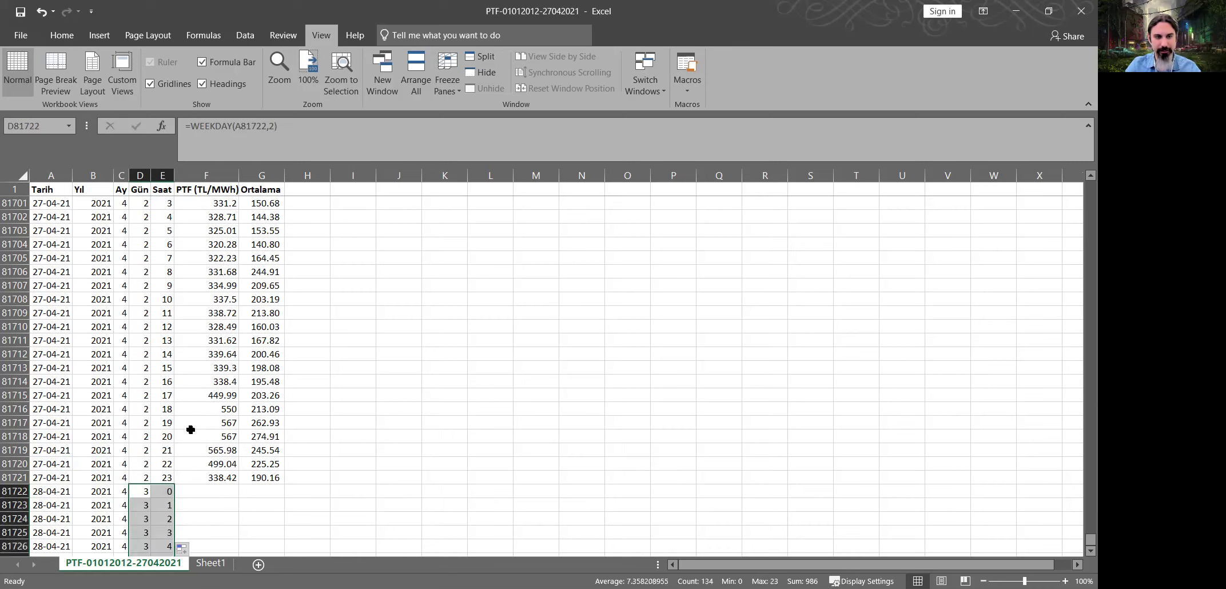
- Extend the Tarih through Saat formulas from row 81788 downward until the hourly rows reach 03-06-21
{"action": "scroll", "coordinate": [191, 429], "scroll_direction": "down", "scroll_amount": 7}
{"action": "scroll", "coordinate": [198, 407], "scroll_direction": "down", "scroll_amount": 20}
{"action": "left_click_drag", "start_coordinate": [48, 286], "coordinate": [175, 535]}
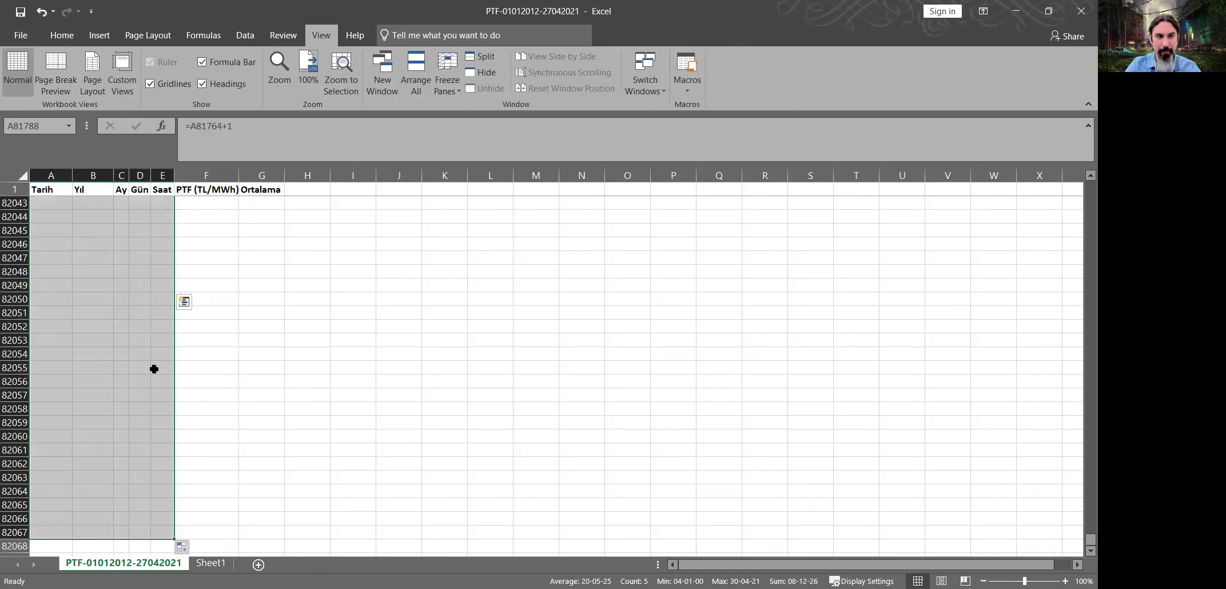
{"action": "scroll", "coordinate": [148, 366], "scroll_direction": "down", "scroll_amount": 3}
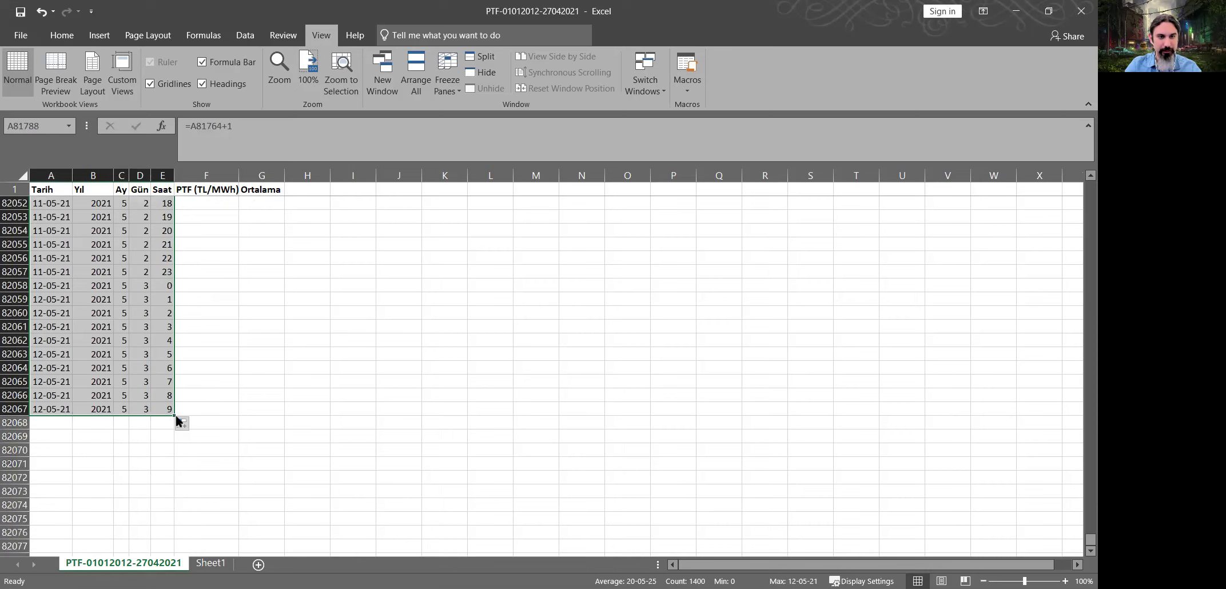
{"action": "left_click_drag", "start_coordinate": [174, 415], "coordinate": [170, 475]}
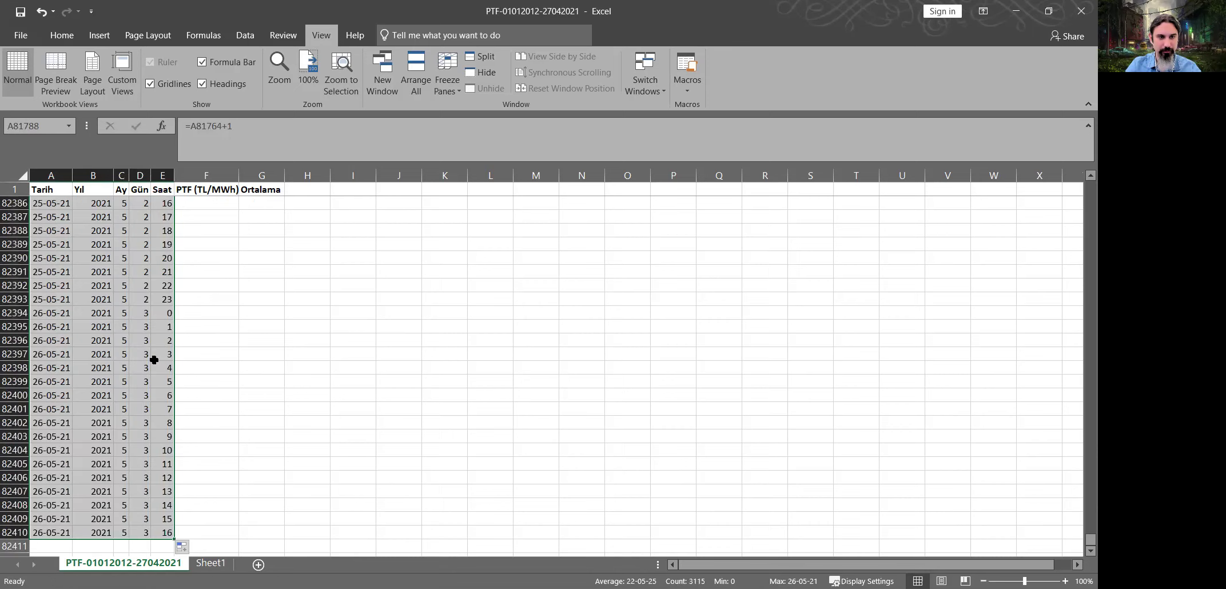
{"action": "scroll", "coordinate": [154, 360], "scroll_direction": "down", "scroll_amount": 4}
{"action": "left_click_drag", "start_coordinate": [175, 375], "coordinate": [89, 323]}
{"action": "scroll", "coordinate": [181, 370], "scroll_direction": "down", "scroll_amount": 4}
- Delete the generated rows' contents from 01-06-21 in row 82538 onward, leaving 31-05-21 hour 23 as the last entry
{"action": "scroll", "coordinate": [88, 315], "scroll_direction": "up", "scroll_amount": 16}
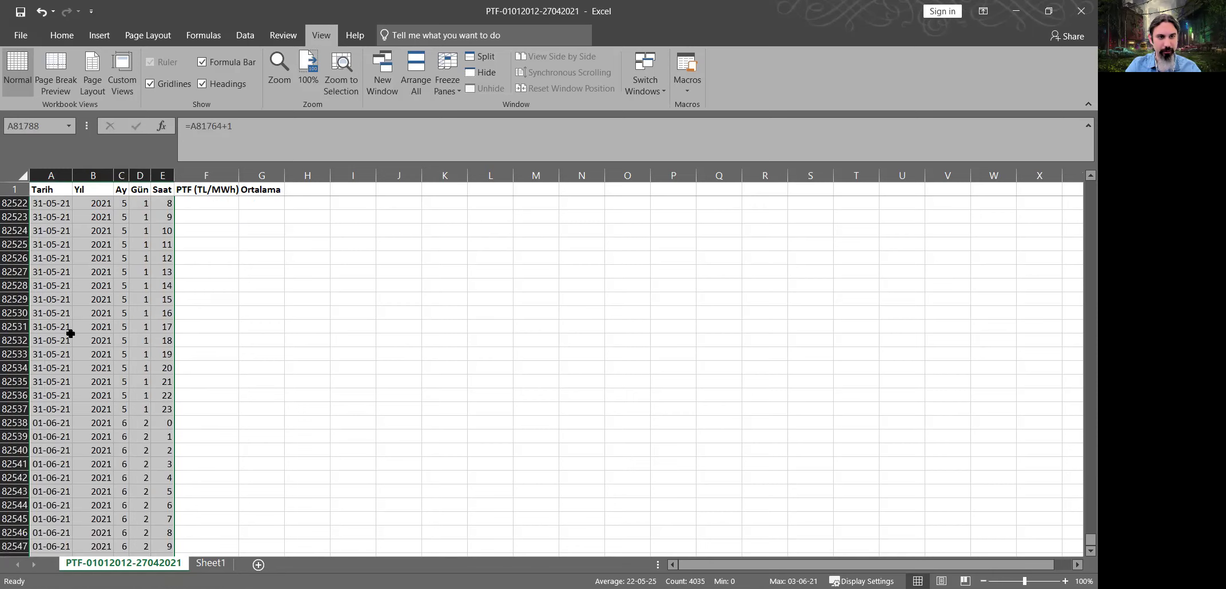
{"action": "left_click", "coordinate": [49, 413]}
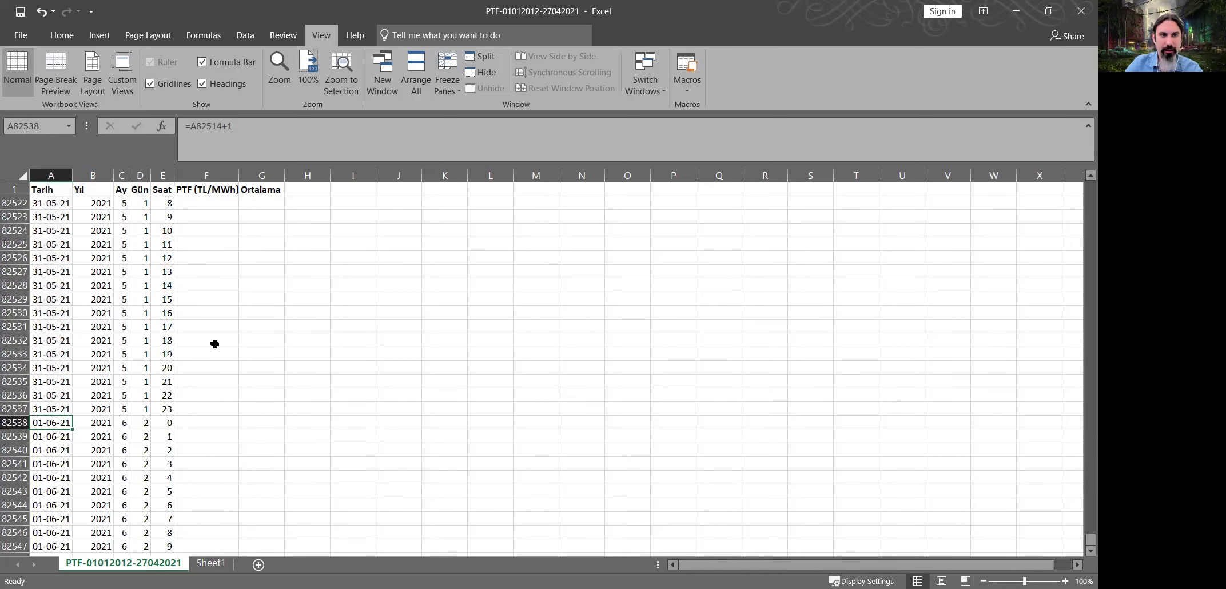
{"action": "key", "text": "ctrl+z"}
{"action": "scroll", "coordinate": [241, 288], "scroll_direction": "up", "scroll_amount": 2}
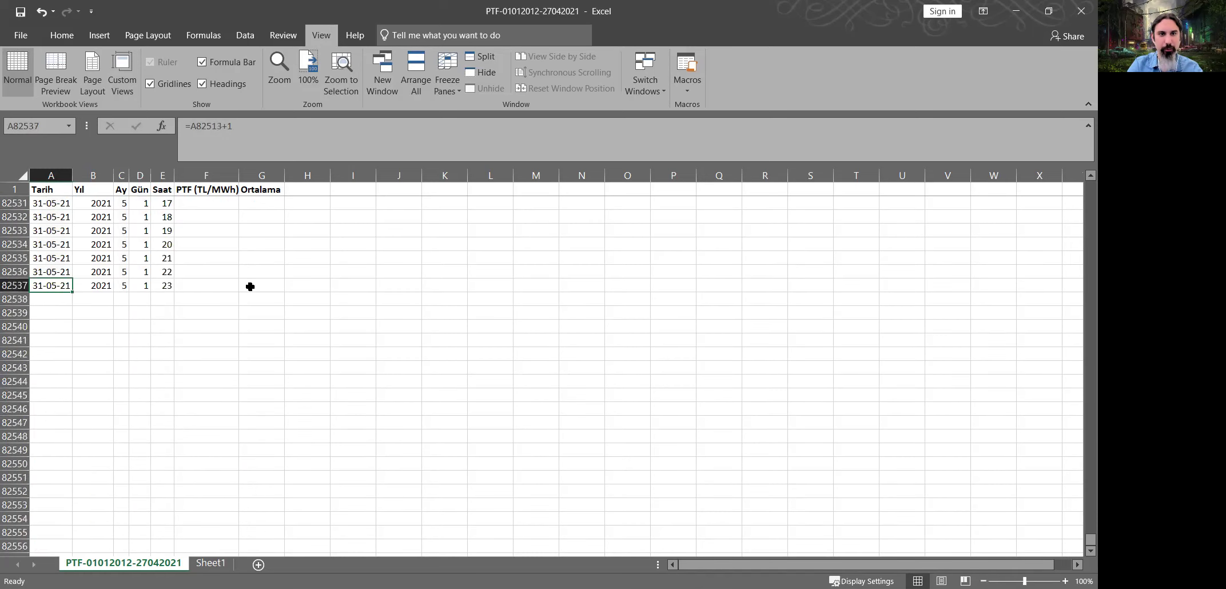
- Fill the GETPIVOTDATA formula from G81721 down the Ortalama column through the end of May 2021 and review the filled rows
{"action": "scroll", "coordinate": [296, 235], "scroll_direction": "up", "scroll_amount": 15}
{"action": "scroll", "coordinate": [287, 205], "scroll_direction": "up", "scroll_amount": 15}
{"action": "left_click", "coordinate": [282, 206]}
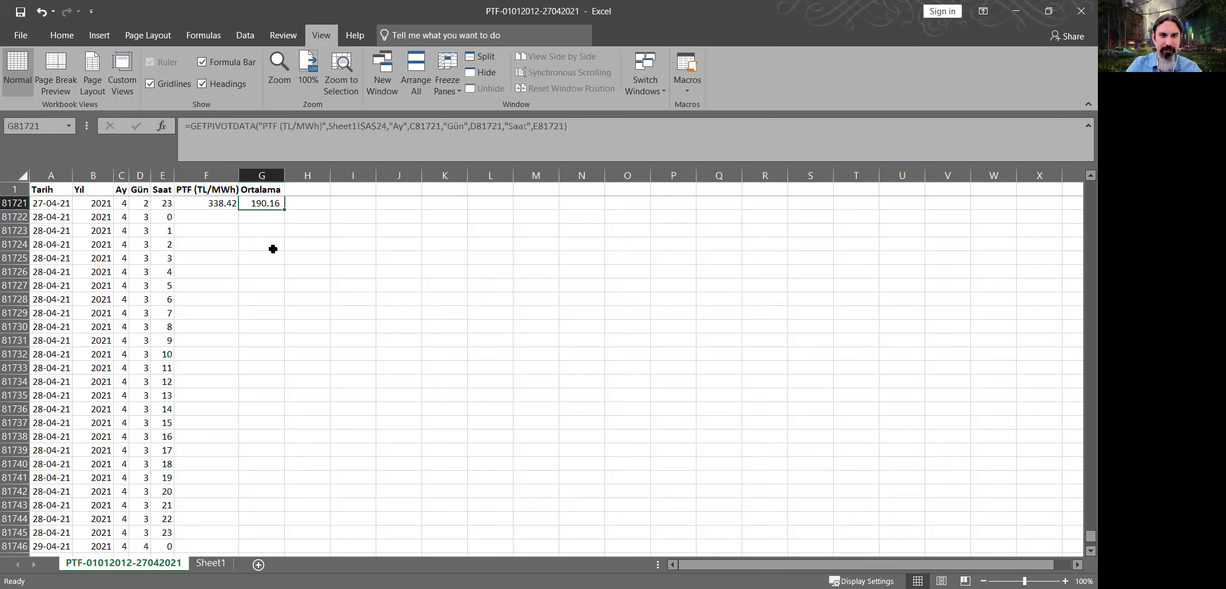
{"action": "scroll", "coordinate": [274, 261], "scroll_direction": "down", "scroll_amount": 13}
{"action": "scroll", "coordinate": [270, 266], "scroll_direction": "down", "scroll_amount": 16}
{"action": "scroll", "coordinate": [270, 269], "scroll_direction": "down", "scroll_amount": 11}
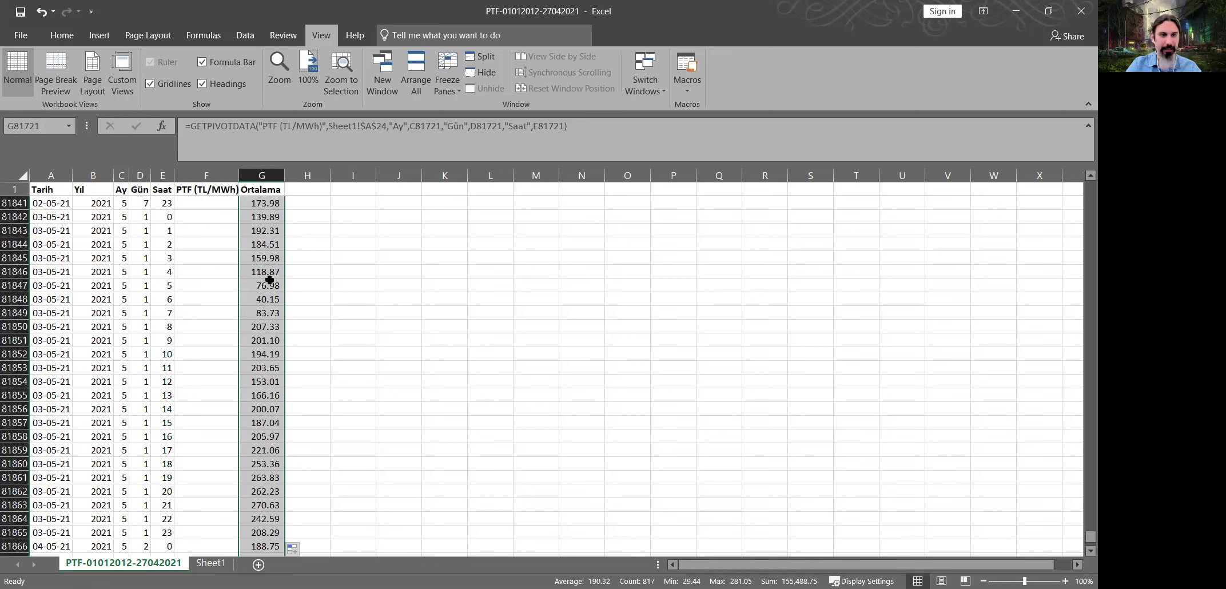
{"action": "scroll", "coordinate": [268, 297], "scroll_direction": "down", "scroll_amount": 20}
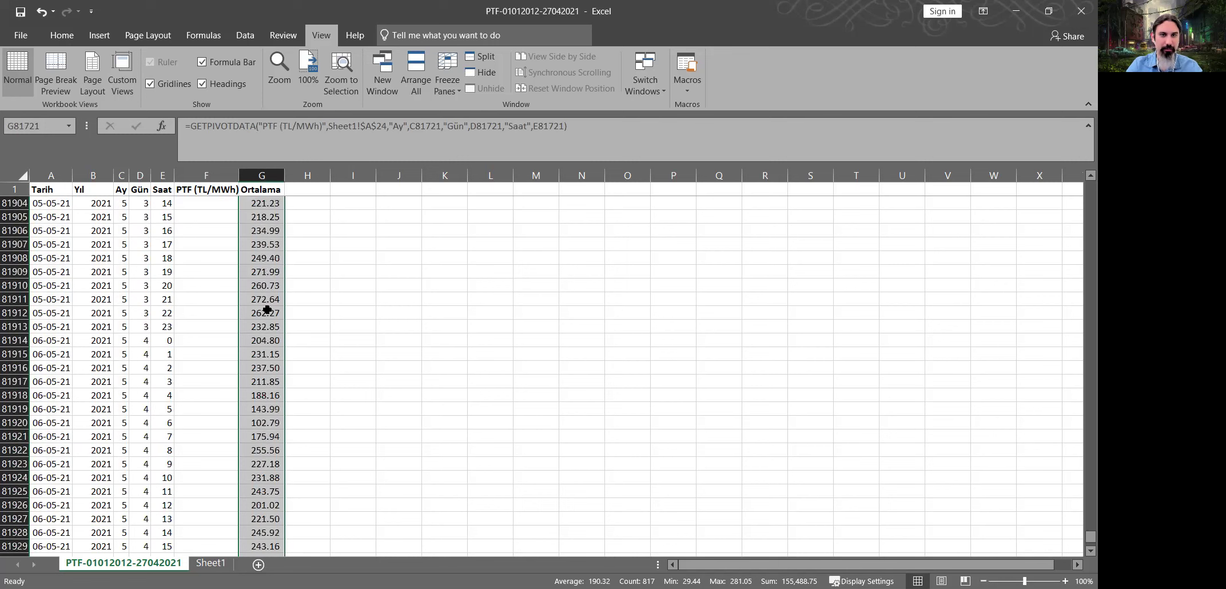
{"action": "left_click", "coordinate": [268, 301]}
{"action": "scroll", "coordinate": [269, 303], "scroll_direction": "down", "scroll_amount": 20}
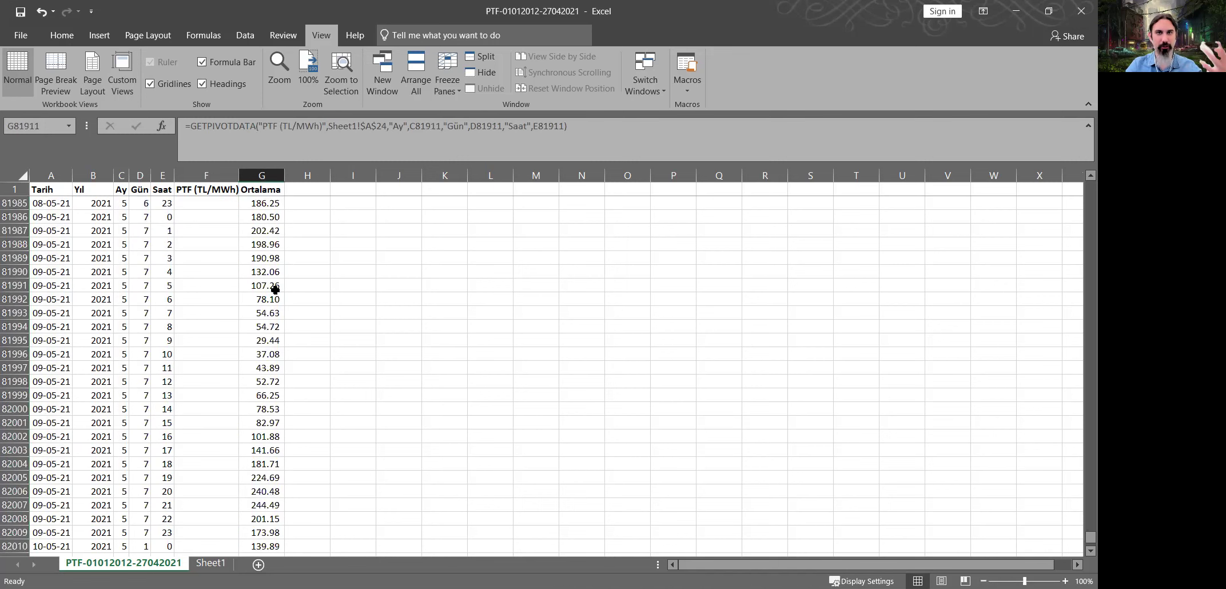
- Review the Ortalama averages for May 2021 and return to the first 2021 row, 78914
{"action": "scroll", "coordinate": [270, 309], "scroll_direction": "down", "scroll_amount": 9}
{"action": "scroll", "coordinate": [261, 327], "scroll_direction": "down", "scroll_amount": 20}
{"action": "left_click", "coordinate": [264, 338]}
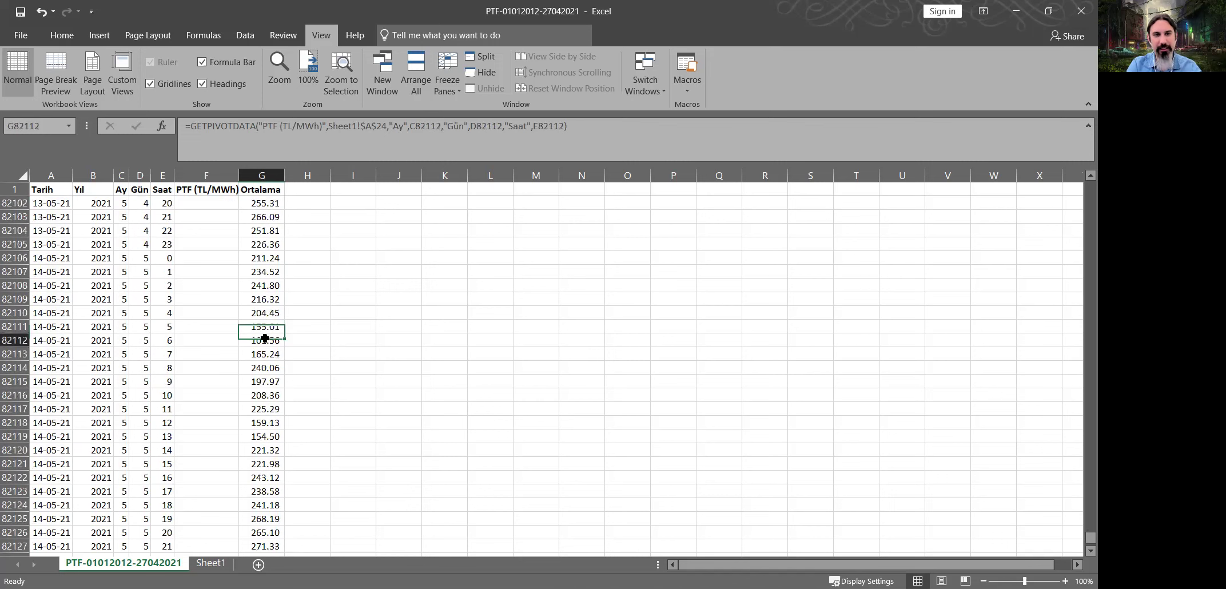
{"action": "key", "text": "ctrl+Up"}
{"action": "key", "text": "Up"}
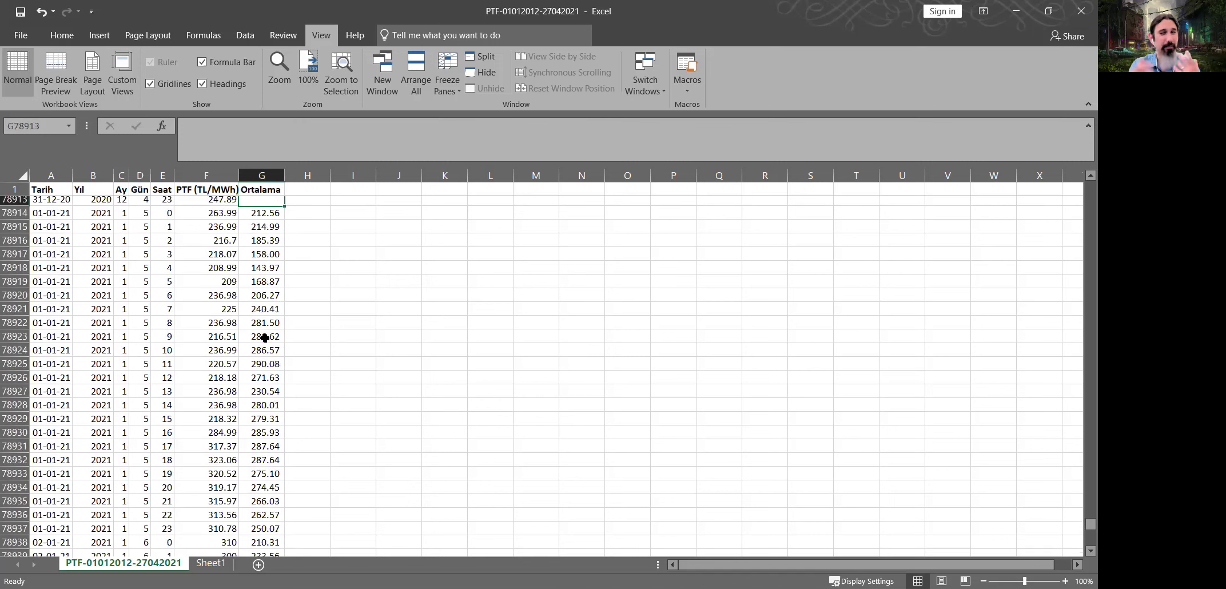
{"action": "key", "text": "Right"}
{"action": "key", "text": "Down"}
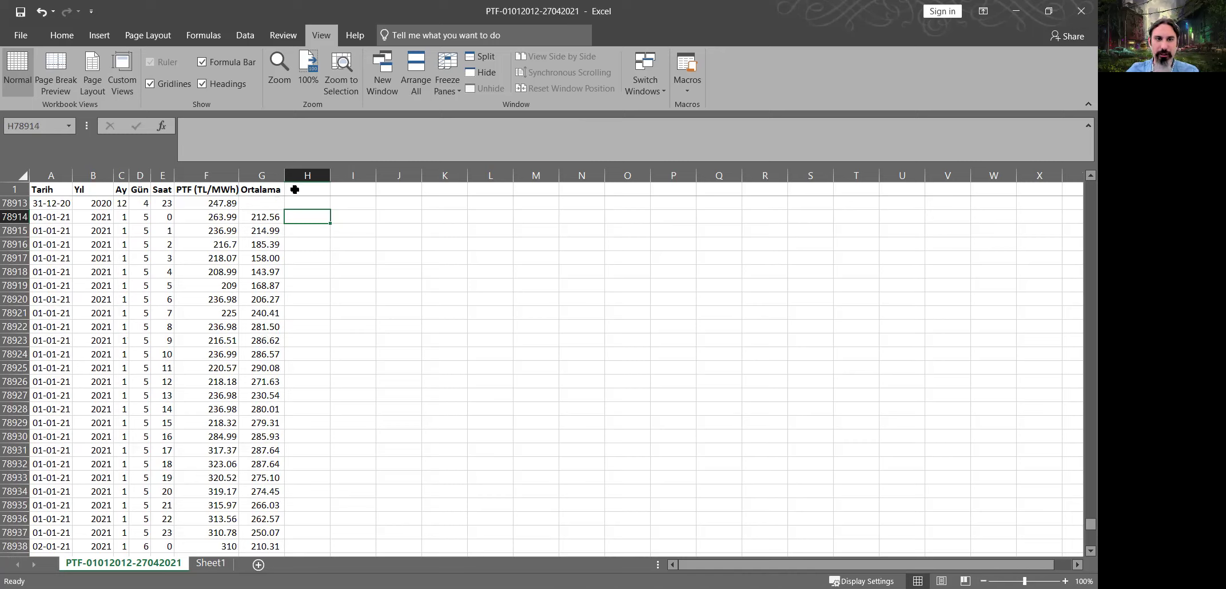
{"action": "left_click", "coordinate": [231, 175]}
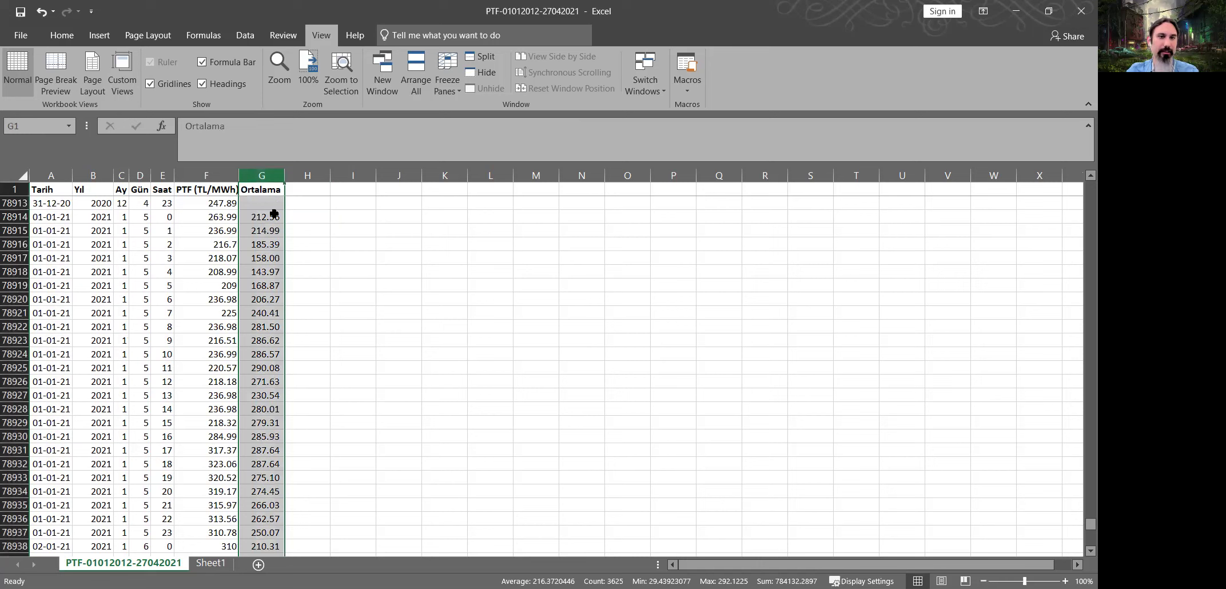
{"action": "left_click", "coordinate": [276, 217]}
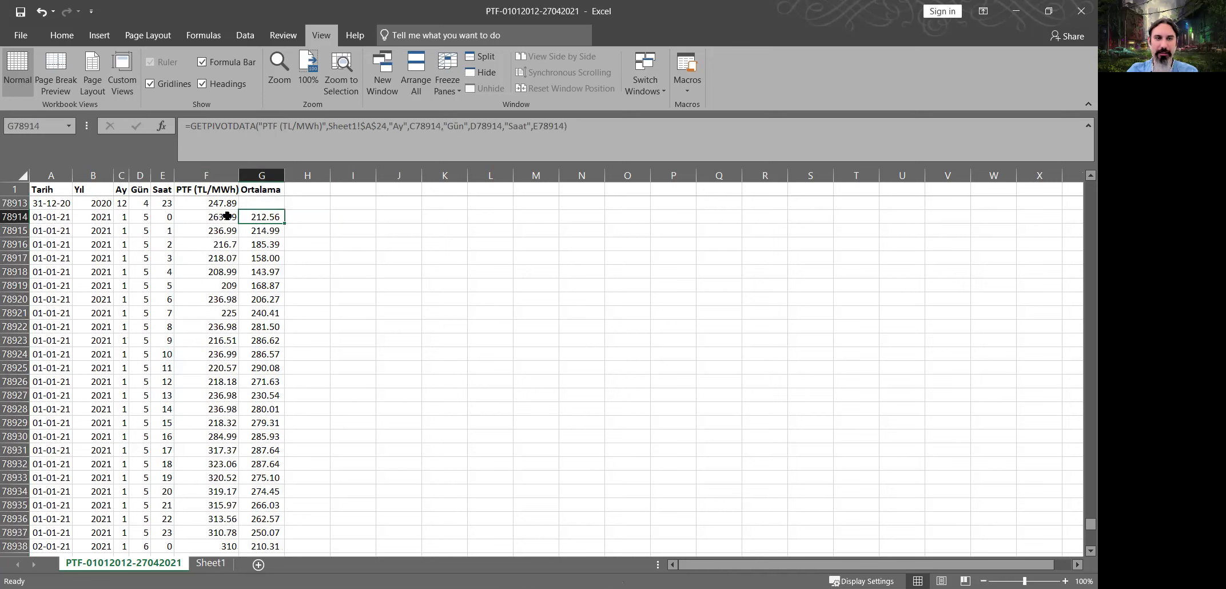
- Enter starting model coefficients of 1.2 in I78913 and 15 in J78913
{"action": "left_click", "coordinate": [362, 203]}
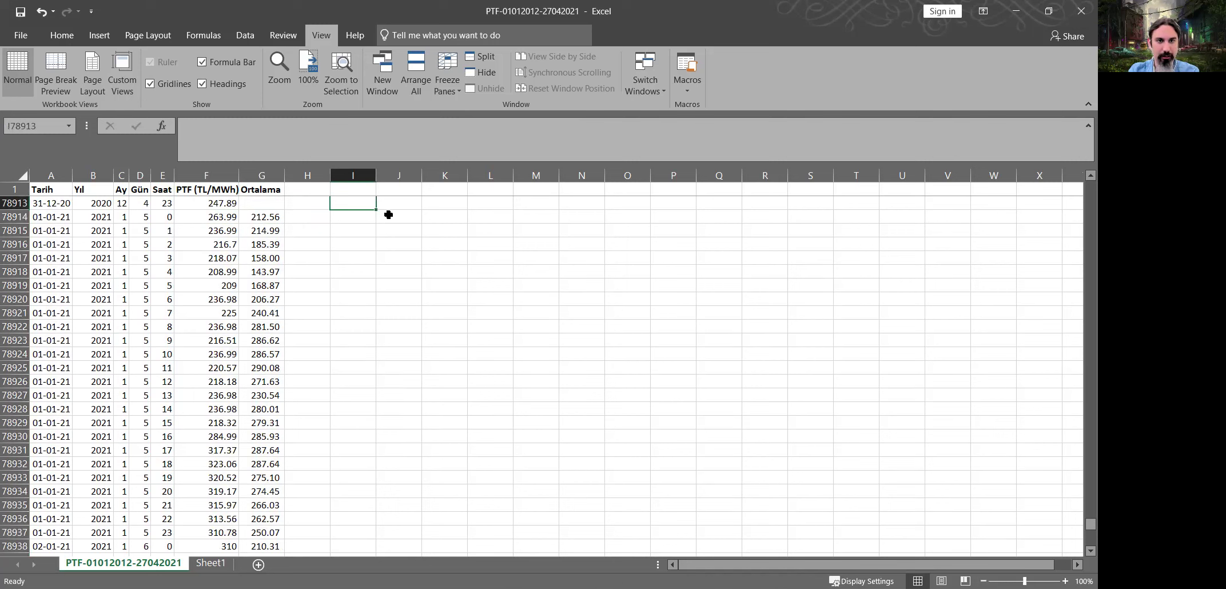
{"action": "type", "text": "1.2"}
{"action": "key", "text": "Tab"}
{"action": "type", "text": "15"}
{"action": "key", "text": "Return"}
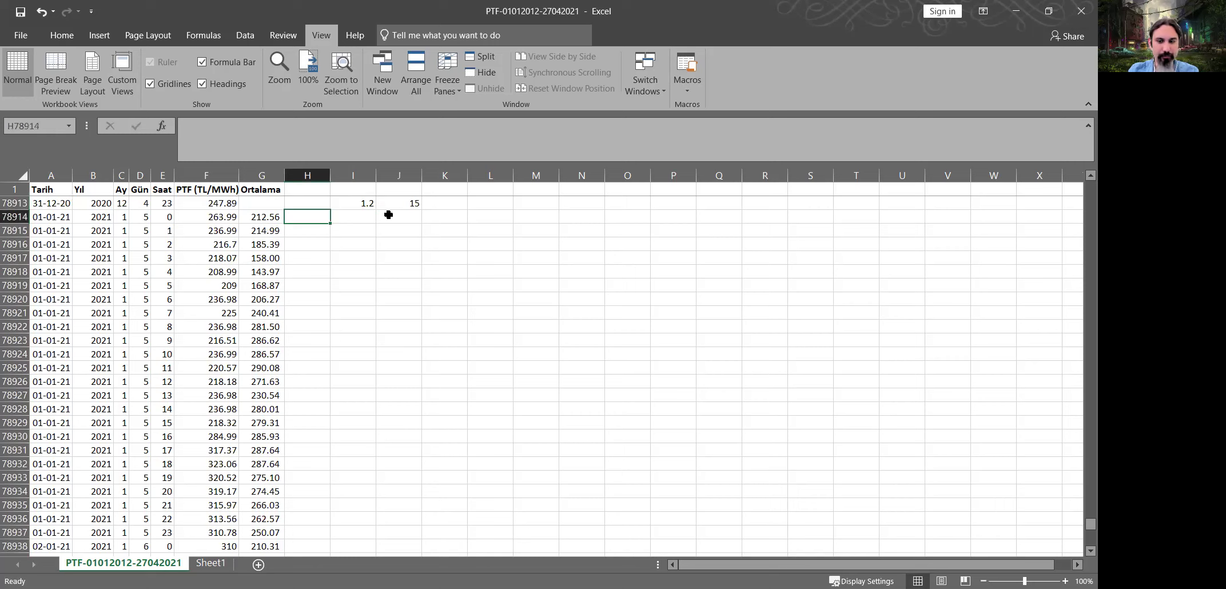
- Enter =G78914*$I$78913+$J$78913 in H78914 and fill it down column H alongside the averages
{"action": "type", "text": "="}
{"action": "key", "text": "Left"}
{"action": "type", "text": "*"}
{"action": "key", "text": "Up"}
{"action": "key", "text": "Right"}
{"action": "key", "text": "F4"}
{"action": "type", "text": "+"}
{"action": "key", "text": "Up"}
{"action": "key", "text": "Right"}
{"action": "key", "text": "Right"}
{"action": "key", "text": "F4"}
{"action": "key", "text": "Return"}
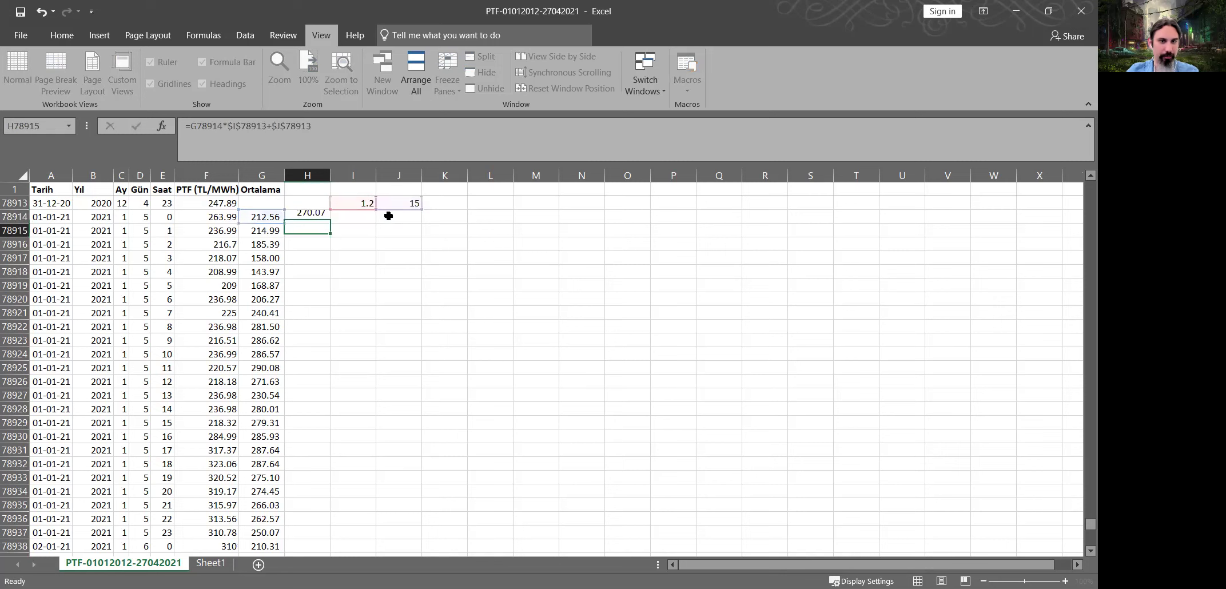
{"action": "key", "text": "Up"}
{"action": "double_click", "coordinate": [330, 223]}
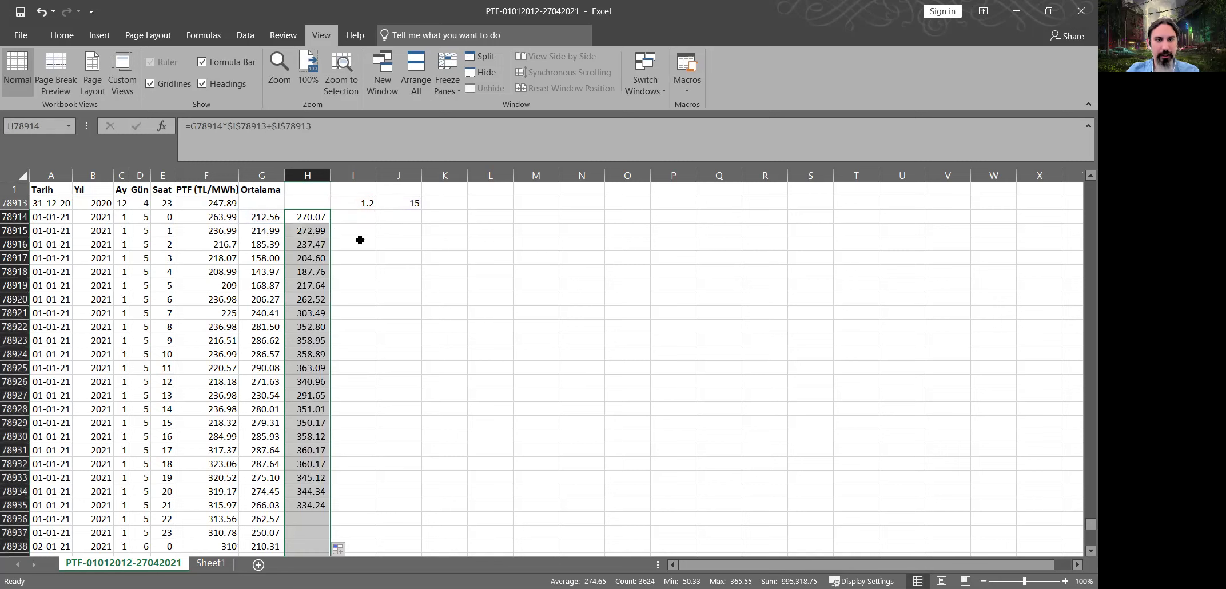
- Enter the heading Tahmin in H1 for the forecast column
{"action": "left_click", "coordinate": [315, 189]}
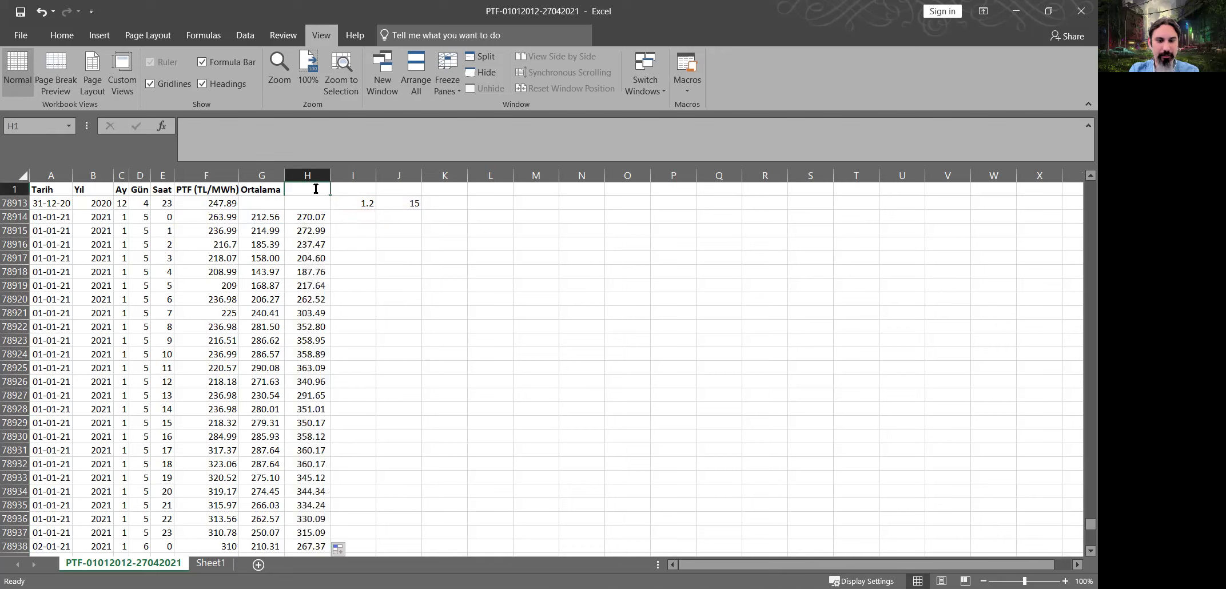
{"action": "type", "text": "Tahmin"}
{"action": "key", "text": "Return"}
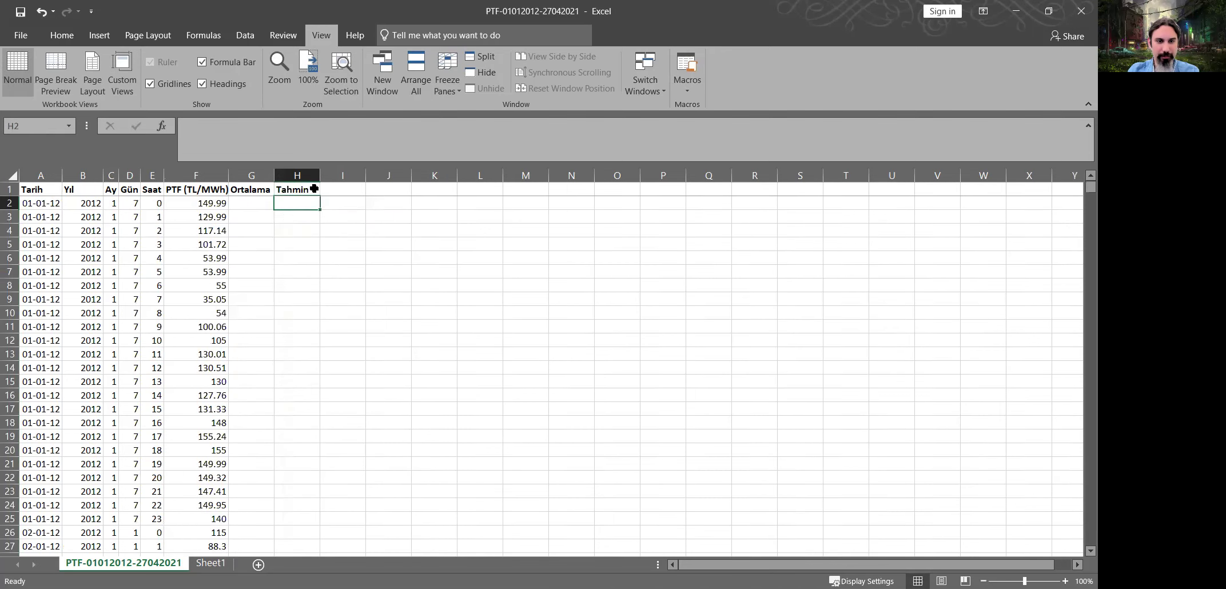
- Enter the absolute error formula =ABS(F81721-H81721) in I81721, on the last row with an actual price
{"action": "key", "text": "ctrl+Down"}
{"action": "key", "text": "ctrl+Down"}
{"action": "key", "text": "Left"}
{"action": "key", "text": "Left"}
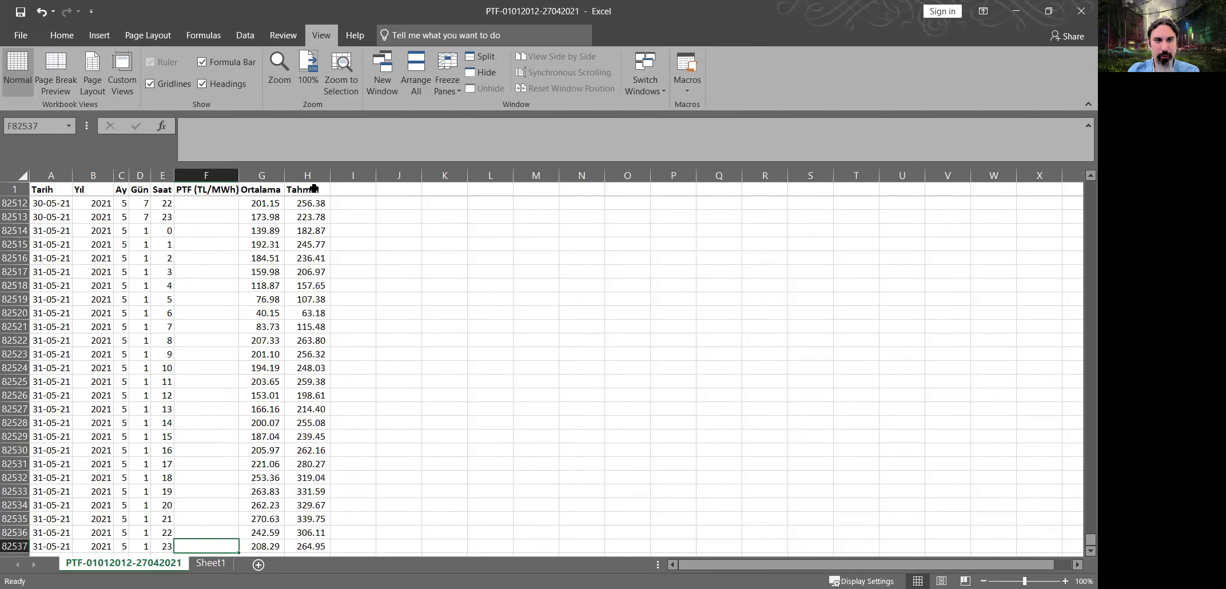
{"action": "key", "text": "ctrl+Up"}
{"action": "key", "text": "Down"}
{"action": "key", "text": "Right"}
{"action": "key", "text": "Right"}
{"action": "key", "text": "Up"}
{"action": "key", "text": "Right"}
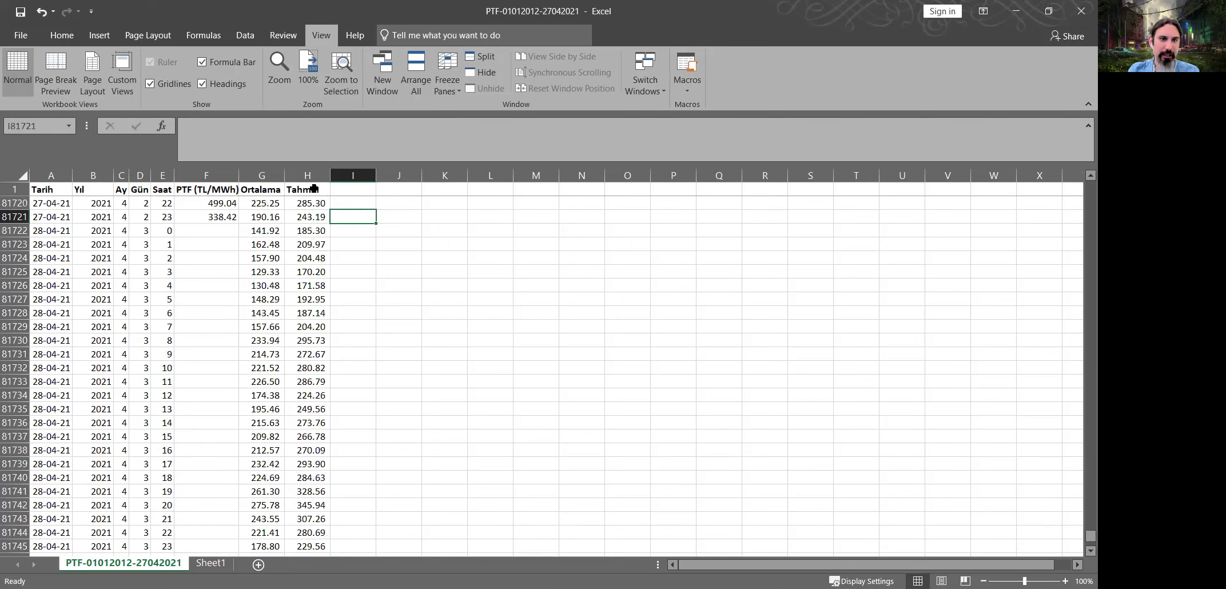
{"action": "type", "text": "=ABS("}
{"action": "key", "text": "Left"}
{"action": "key", "text": "Left"}
{"action": "key", "text": "Left"}
{"action": "type", "text": "-"}
{"action": "key", "text": "Left"}
{"action": "key", "text": "ctrl+Return"}
- Format I81721 in Comma style and copy its absolute error formula into column I up through I78914
{"action": "key", "text": "ctrl+c"}
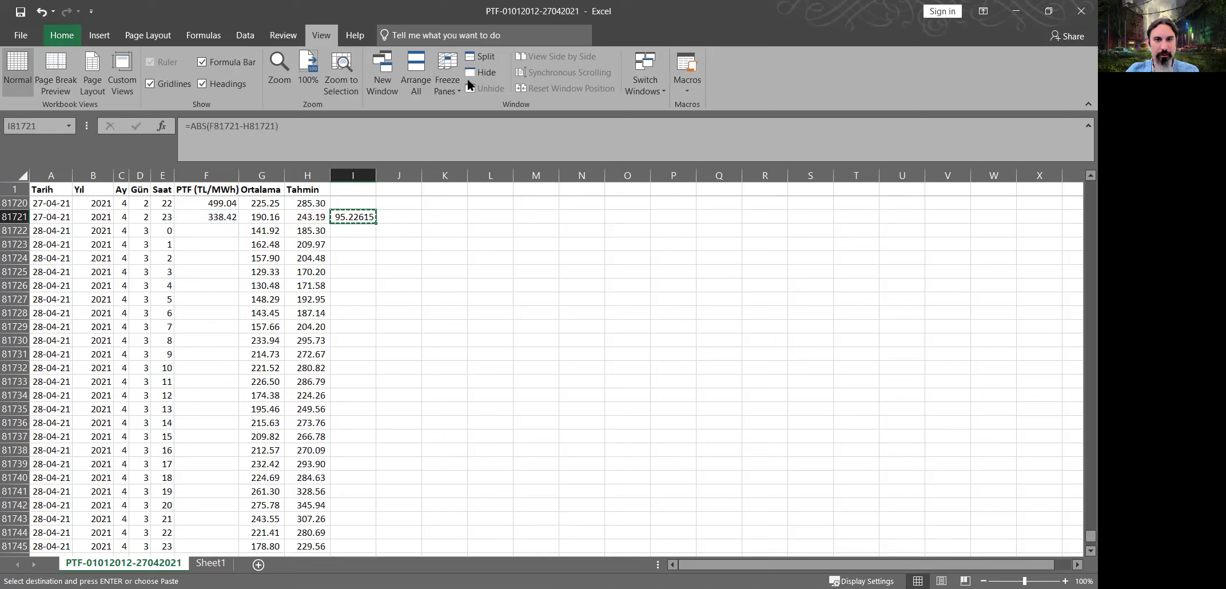
{"action": "scroll", "coordinate": [467, 78], "scroll_direction": "up", "scroll_amount": 6}
{"action": "key", "text": "alt+h"}
{"action": "key", "text": "k"}
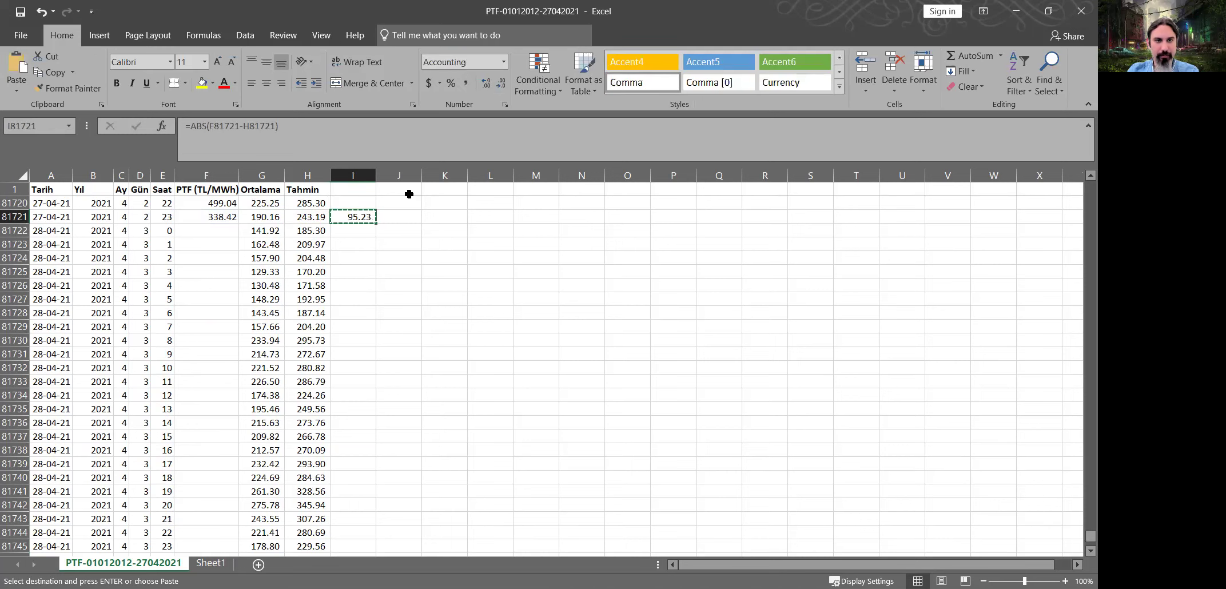
{"action": "key", "text": "ctrl+Up"}
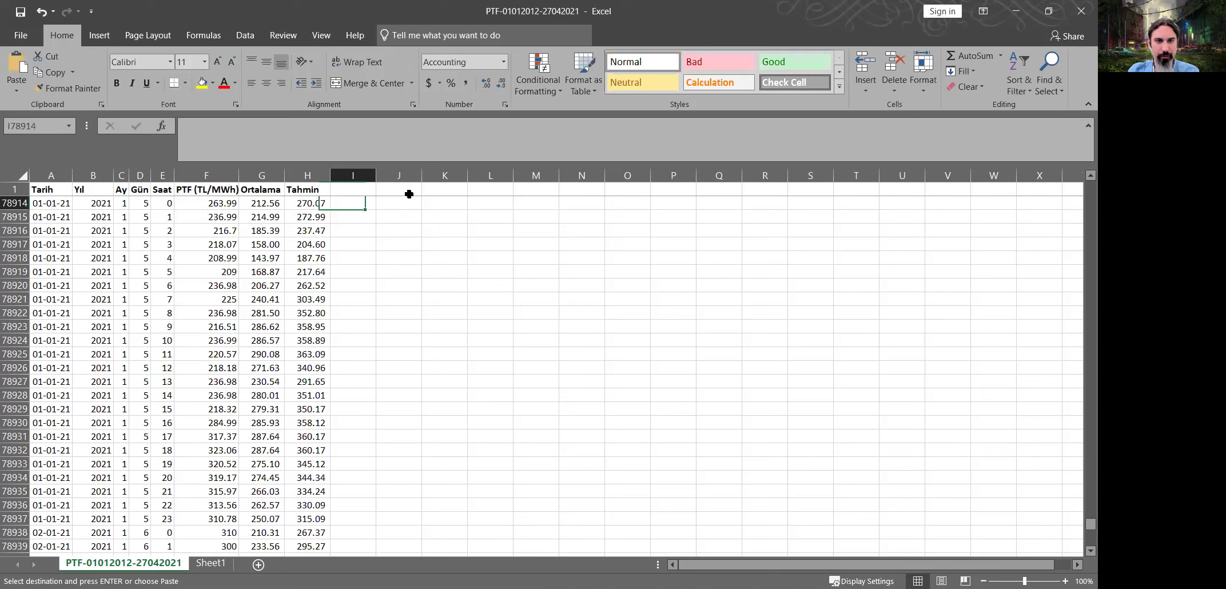
{"action": "key", "text": "ctrl+shift+Down"}
{"action": "key", "text": "ctrl+v"}
{"action": "key", "text": "shift+BackSpace"}
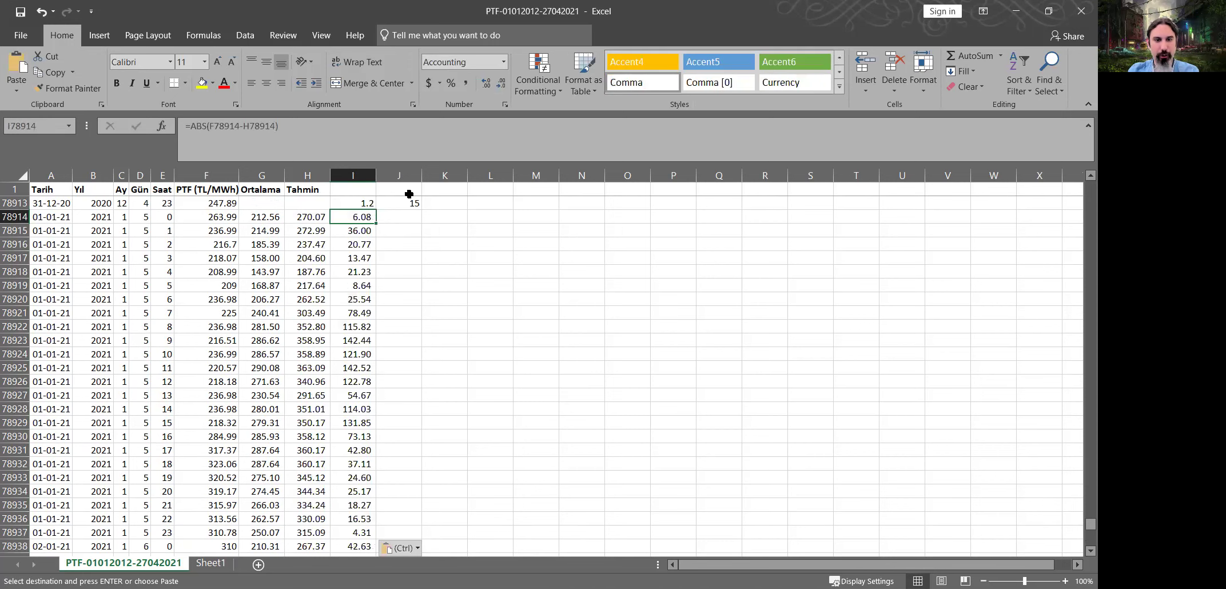
- Calculate the mean absolute error in K78913 with =AVERAGE(I78914:I81721)
{"action": "scroll", "coordinate": [409, 195], "scroll_direction": "up", "scroll_amount": 1}
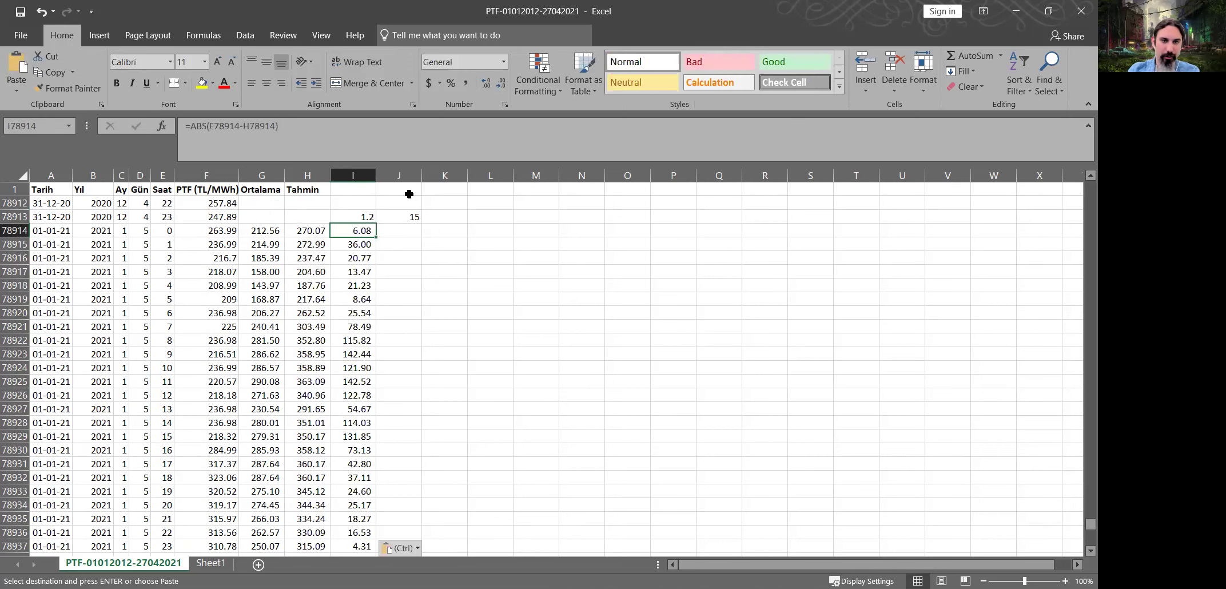
{"action": "key", "text": "Up"}
{"action": "key", "text": "Right"}
{"action": "key", "text": "Right"}
{"action": "type", "text": ")"}
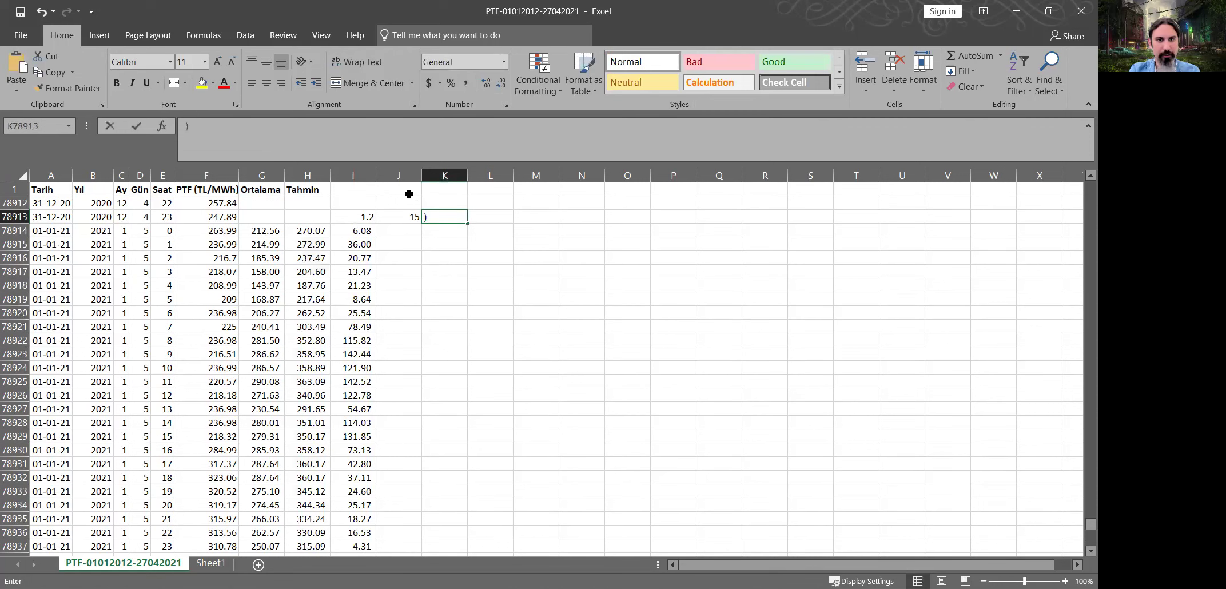
{"action": "key", "text": "BackSpace"}
{"action": "type", "text": "="}
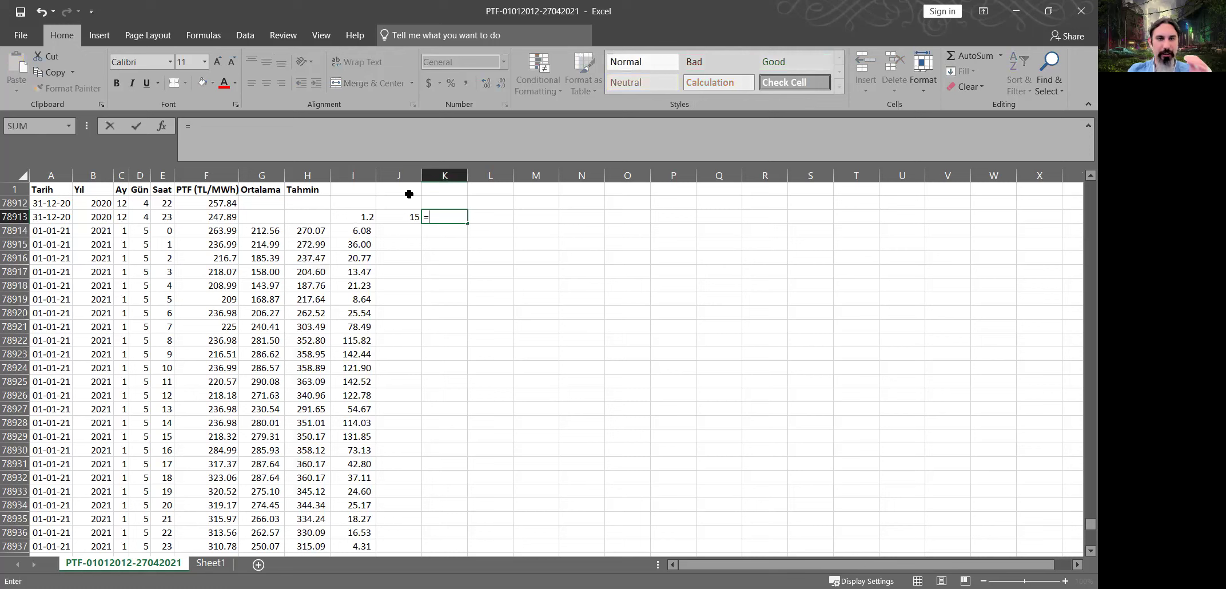
{"action": "key", "text": "Escape"}
{"action": "key", "text": "Up"}
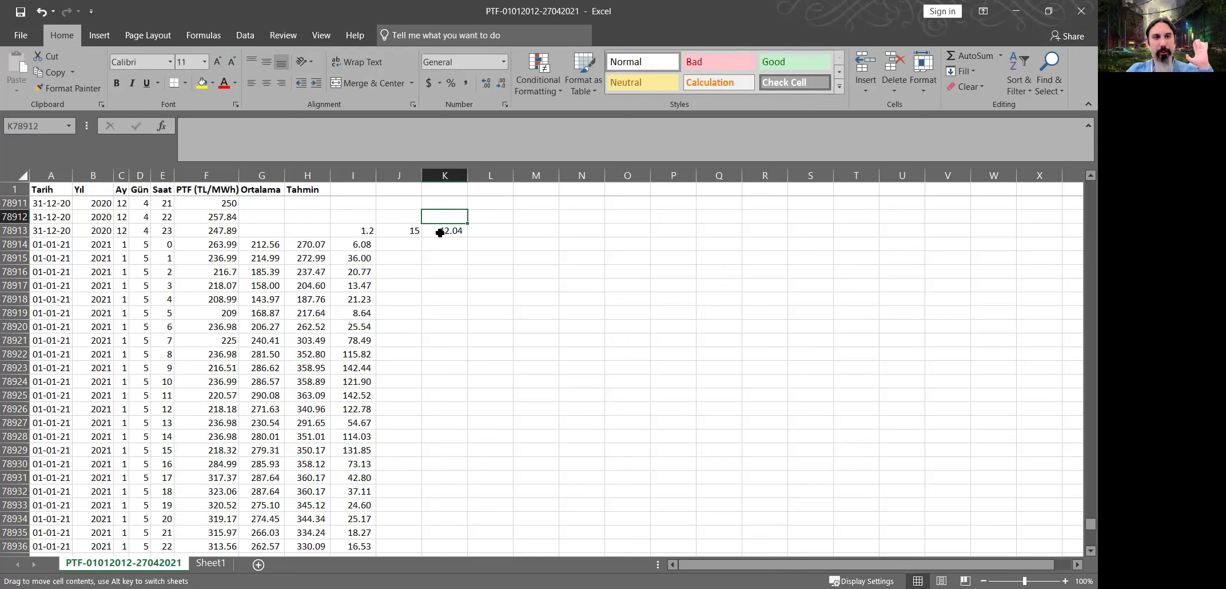
{"action": "key", "text": "Down"}
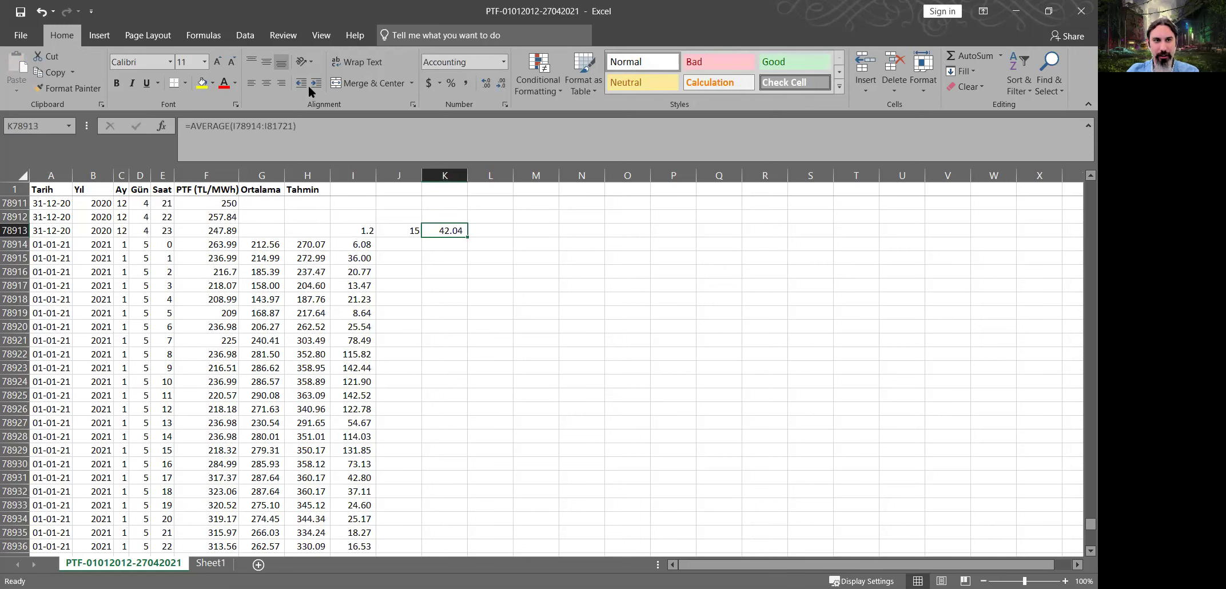
- Run Solver with GRG Nonlinear to minimize K78913 by changing I78913:J78913, and keep the solution
{"action": "key", "text": "alt+a"}
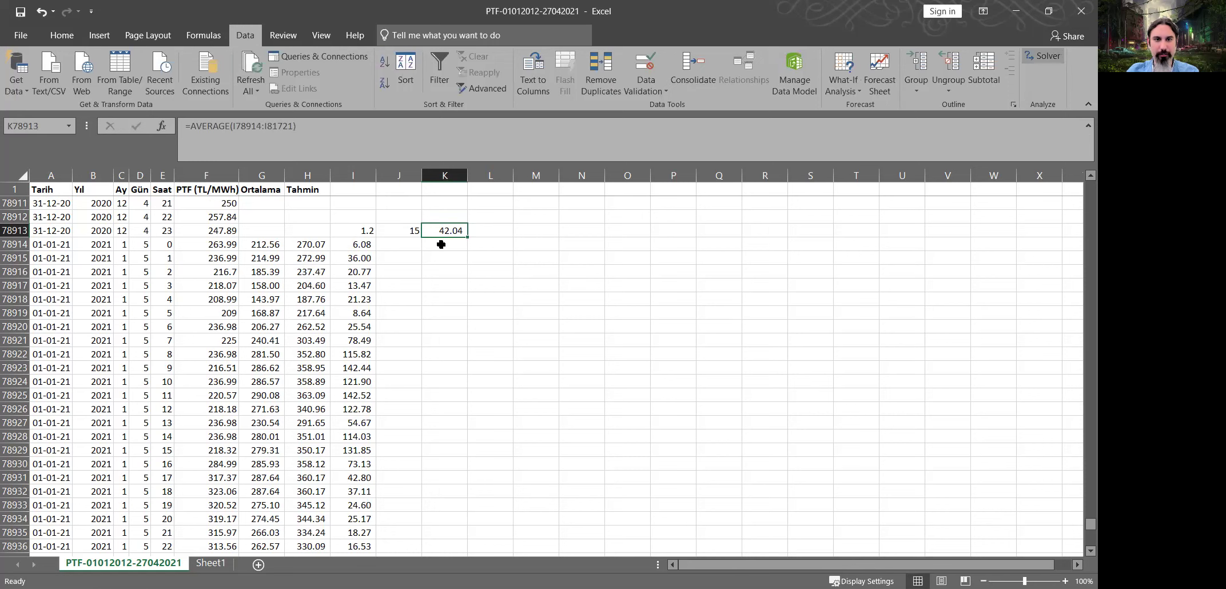
{"action": "key", "text": "y"}
{"action": "key", "text": "2"}
{"action": "left_click", "coordinate": [698, 198]}
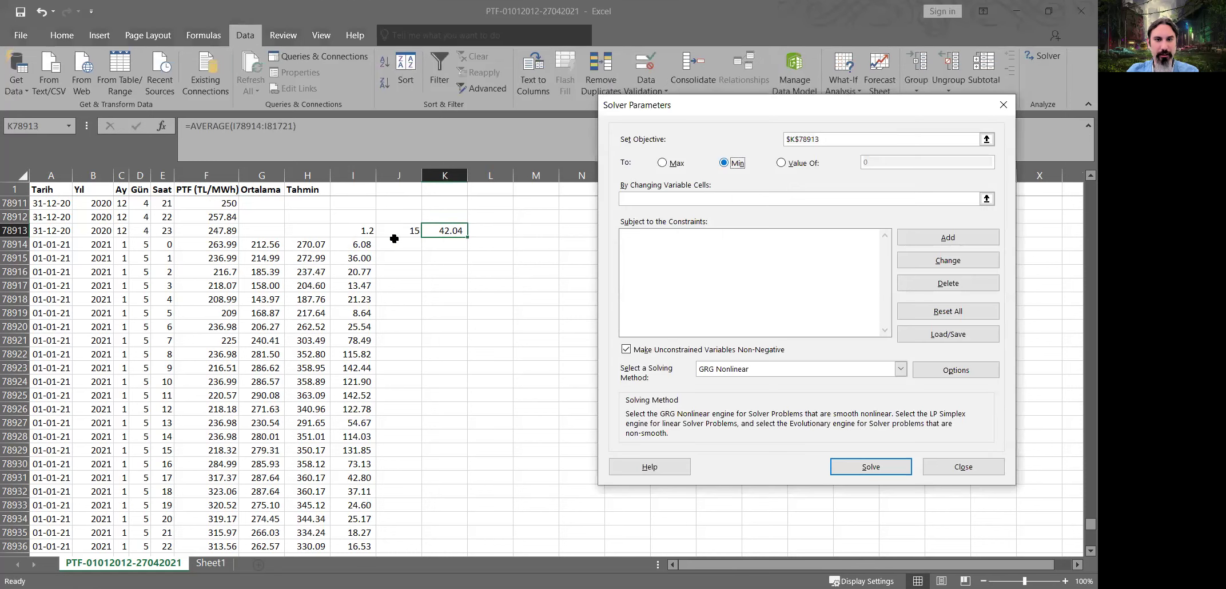
{"action": "left_click", "coordinate": [869, 461]}
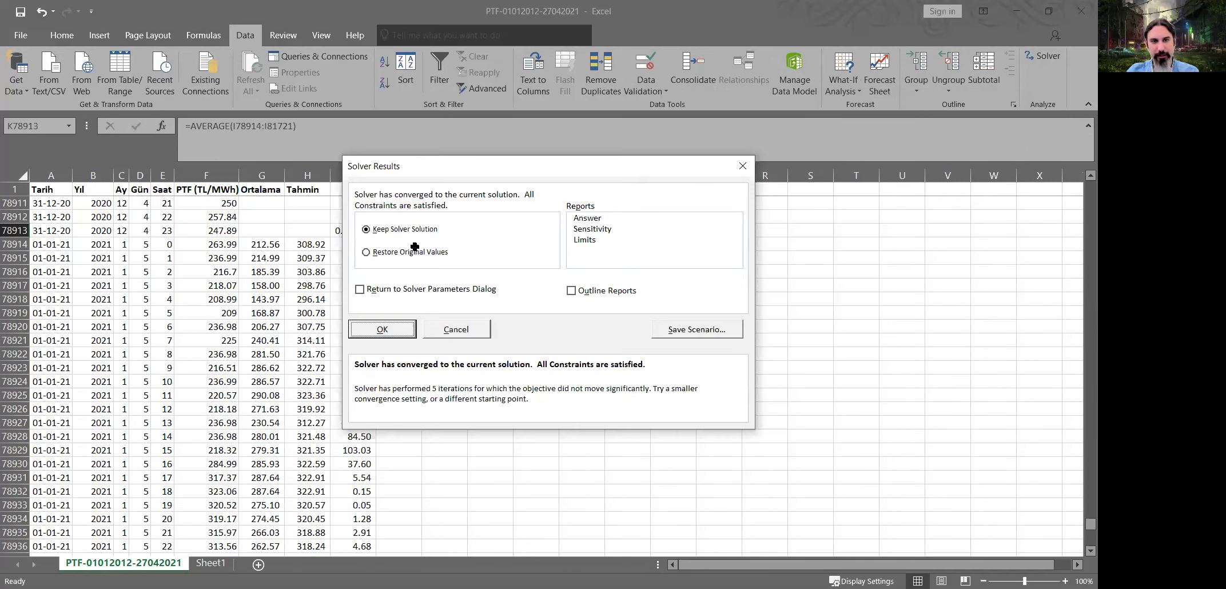
{"action": "left_click", "coordinate": [391, 400]}
- Add Solver constraints limiting I78913 to at most 1 and at least -1
{"action": "left_click", "coordinate": [1042, 57]}
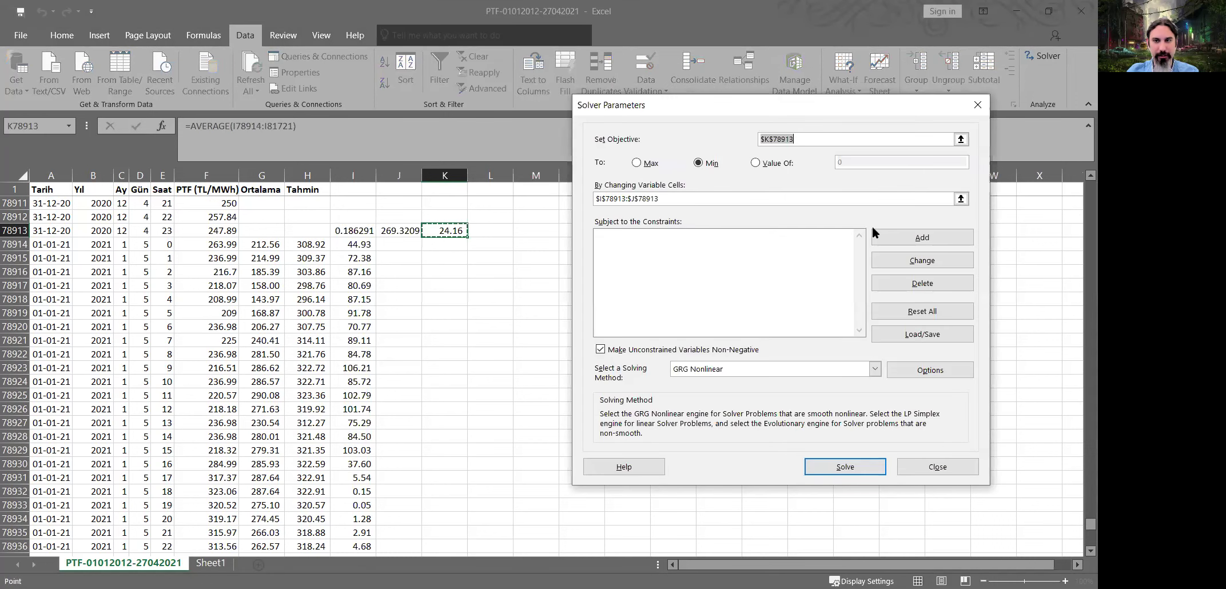
{"action": "left_click", "coordinate": [886, 235]}
{"action": "left_click", "coordinate": [346, 230]}
{"action": "left_click", "coordinate": [807, 296]}
{"action": "left_click", "coordinate": [762, 325]}
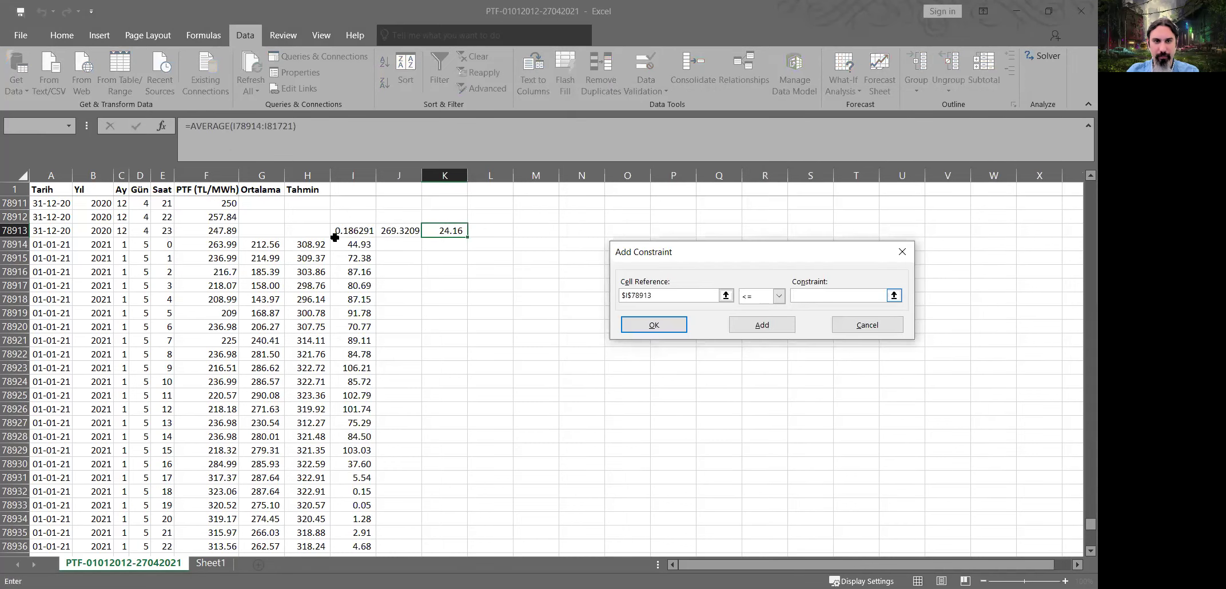
{"action": "left_click", "coordinate": [353, 230]}
{"action": "left_click", "coordinate": [779, 296]}
{"action": "left_click", "coordinate": [761, 327]}
{"action": "left_click", "coordinate": [794, 297]}
{"action": "type", "text": "-1"}
{"action": "left_click", "coordinate": [741, 324]}
- Add Solver constraints limiting J78913 to at most 500 and at least -500
{"action": "left_click", "coordinate": [399, 231]}
{"action": "left_click", "coordinate": [822, 292]}
{"action": "type", "text": "550"}
{"action": "key", "text": "BackSpace"}
{"action": "key", "text": "BackSpace"}
{"action": "type", "text": "00"}
{"action": "key", "text": "Tab"}
{"action": "key", "text": "Tab"}
{"action": "key", "text": "Return"}
{"action": "left_click", "coordinate": [779, 295]}
{"action": "left_click", "coordinate": [754, 339]}
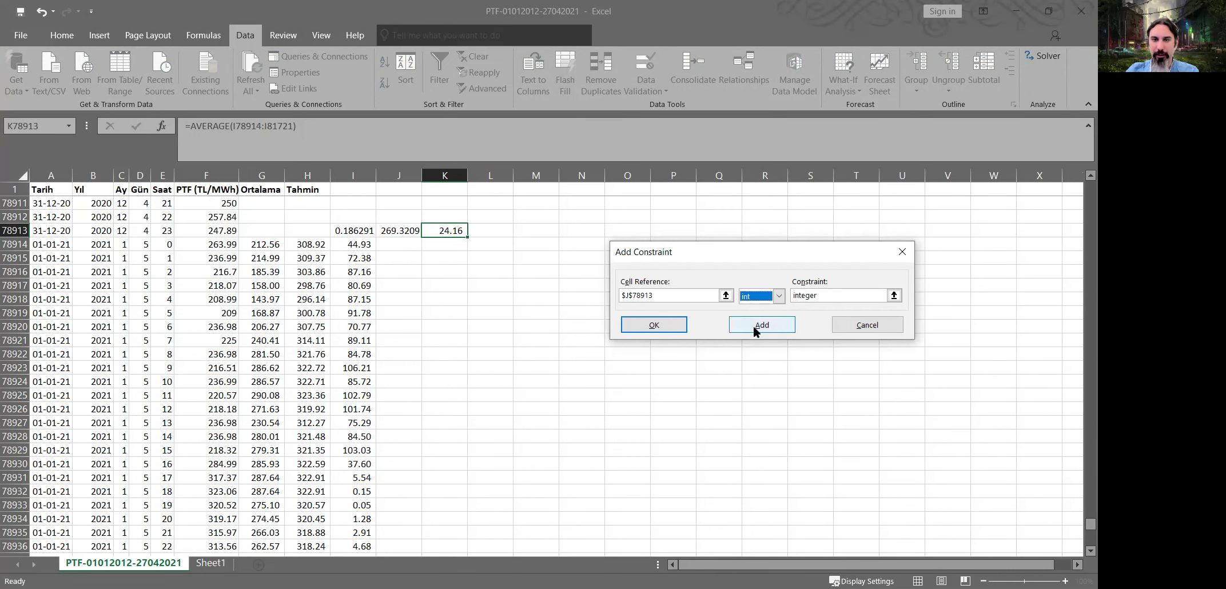
{"action": "left_click", "coordinate": [779, 296]}
{"action": "key", "text": "Tab"}
{"action": "type", "text": "-500"}
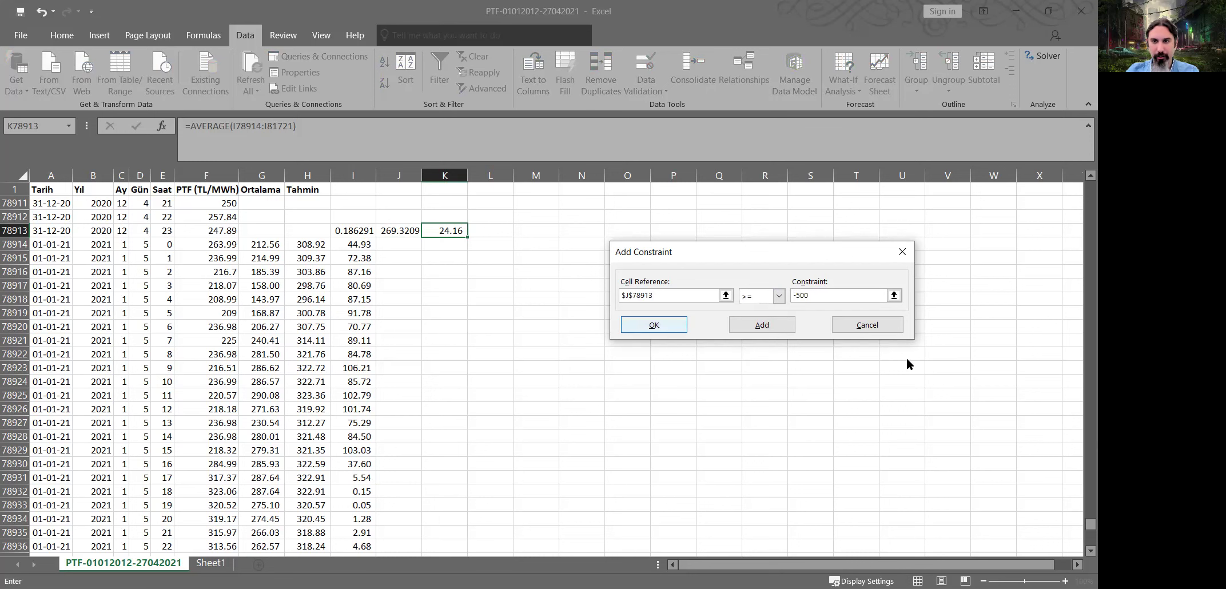
{"action": "key", "text": "Return"}
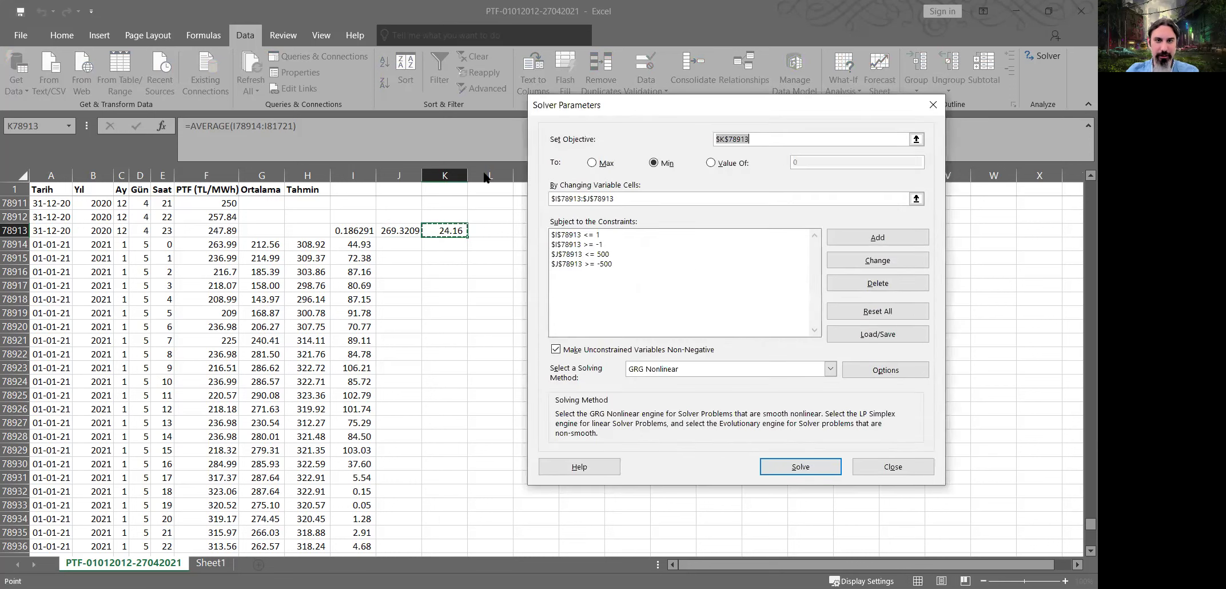
- Set the GRG Nonlinear options to Central derivatives with Use Multistart, and solve the bounded problem again
{"action": "left_click", "coordinate": [886, 370]}
{"action": "key", "text": "ctrl+Tab"}
{"action": "key", "text": "alt+c"}
{"action": "left_click", "coordinate": [582, 475]}
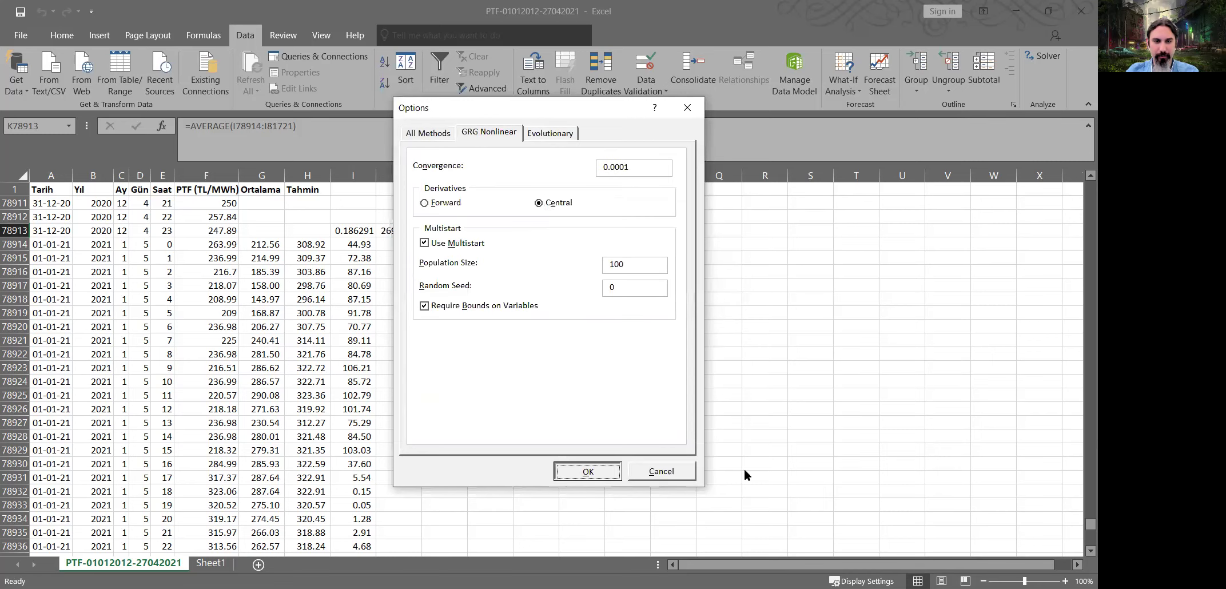
{"action": "key", "text": "Return"}
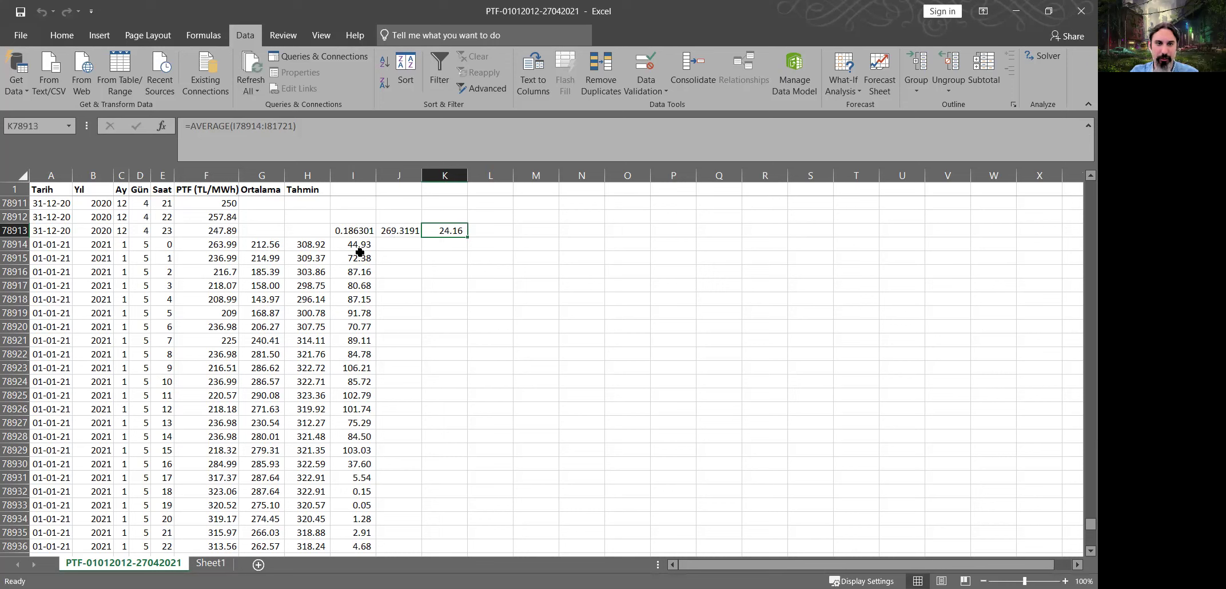
- Review the Tahmin forecasts through 31-05-21 and go to the first row lacking a price, 28-04-21 hour 0
{"action": "scroll", "coordinate": [361, 251], "scroll_direction": "down", "scroll_amount": 7}
{"action": "scroll", "coordinate": [311, 246], "scroll_direction": "down", "scroll_amount": 8}
{"action": "left_click", "coordinate": [312, 246]}
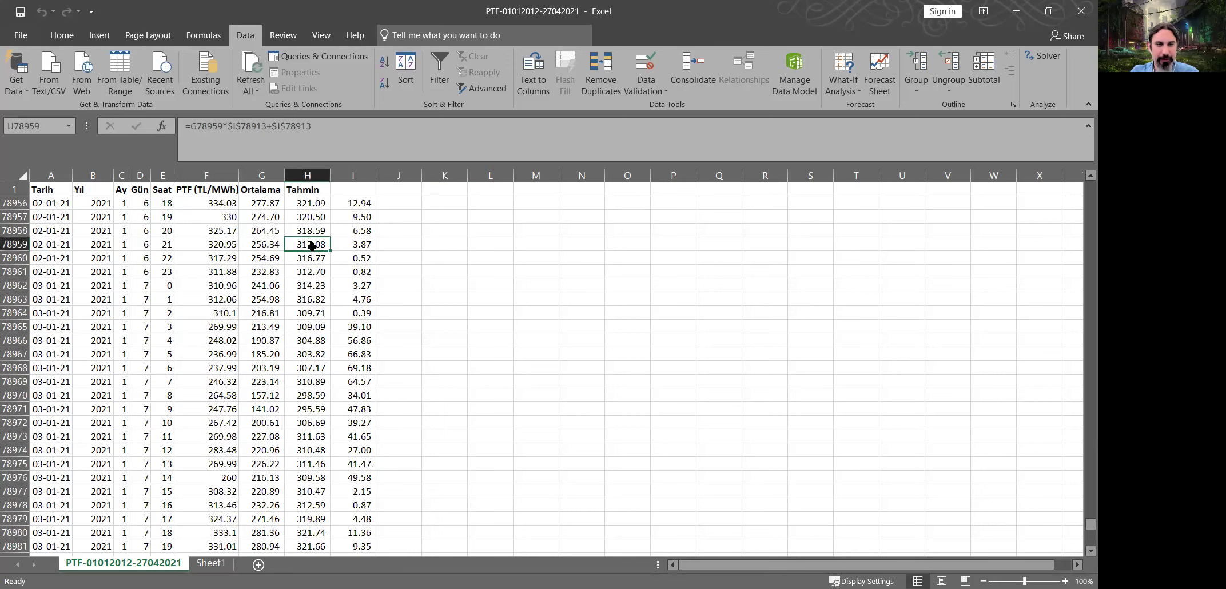
{"action": "key", "text": "ctrl+Down"}
{"action": "left_click", "coordinate": [218, 317]}
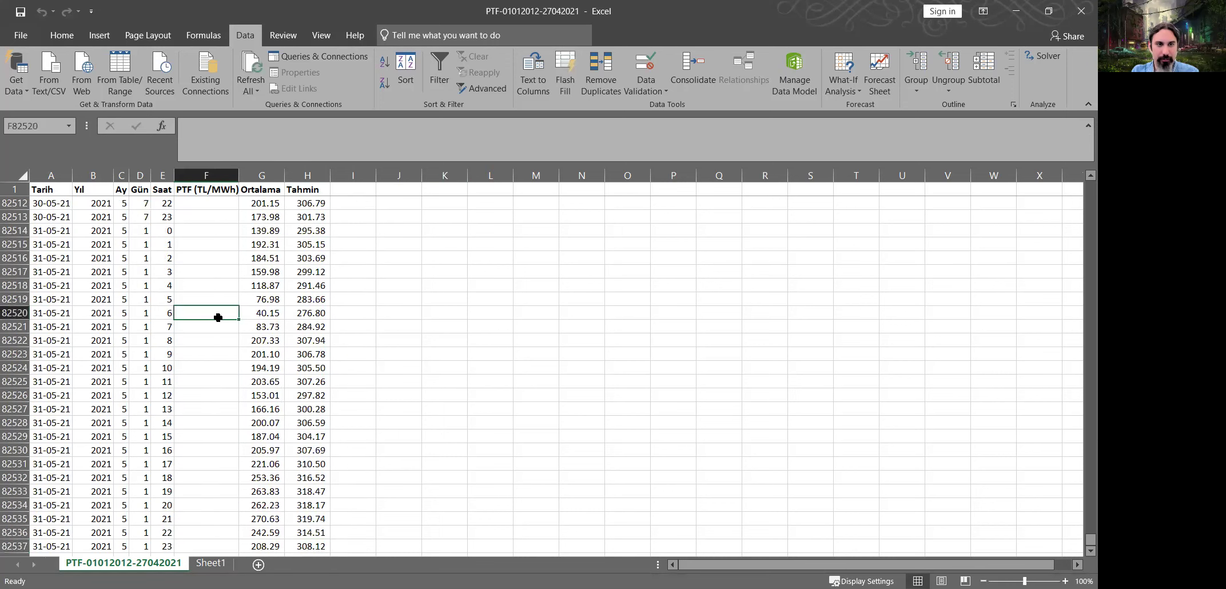
{"action": "key", "text": "ctrl+Up"}
{"action": "key", "text": "Down"}
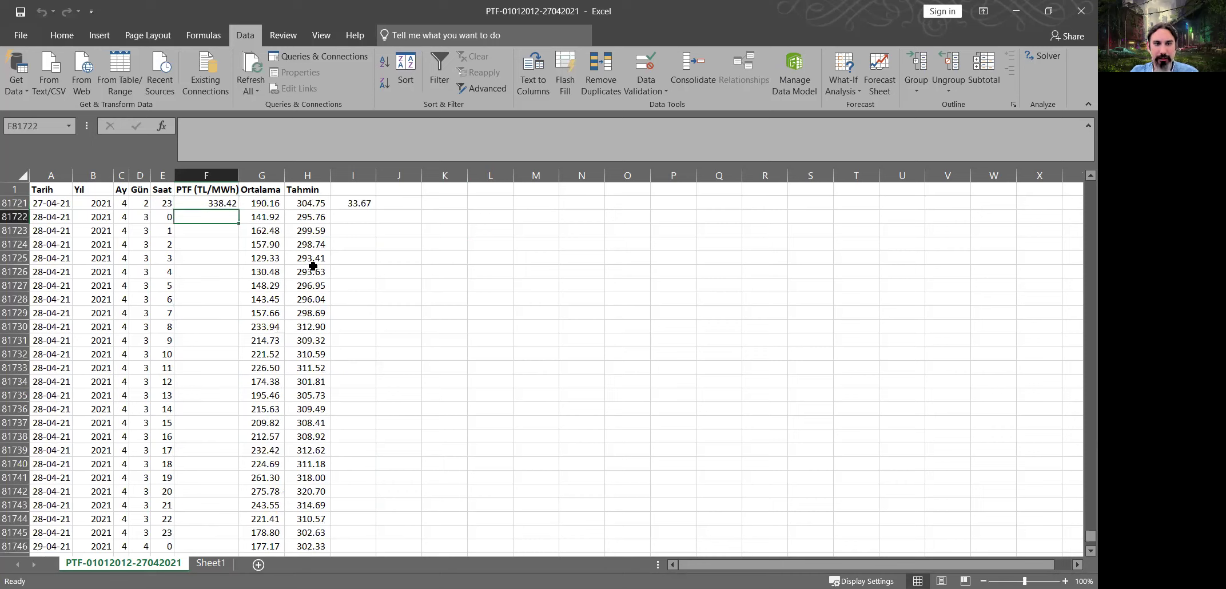
- Inspect the Ortalama and Tahmin formulas around the first forecast rows, from 27-04-21 hour 23 to 28-04-21 hour 3
{"action": "key", "text": "Right"}
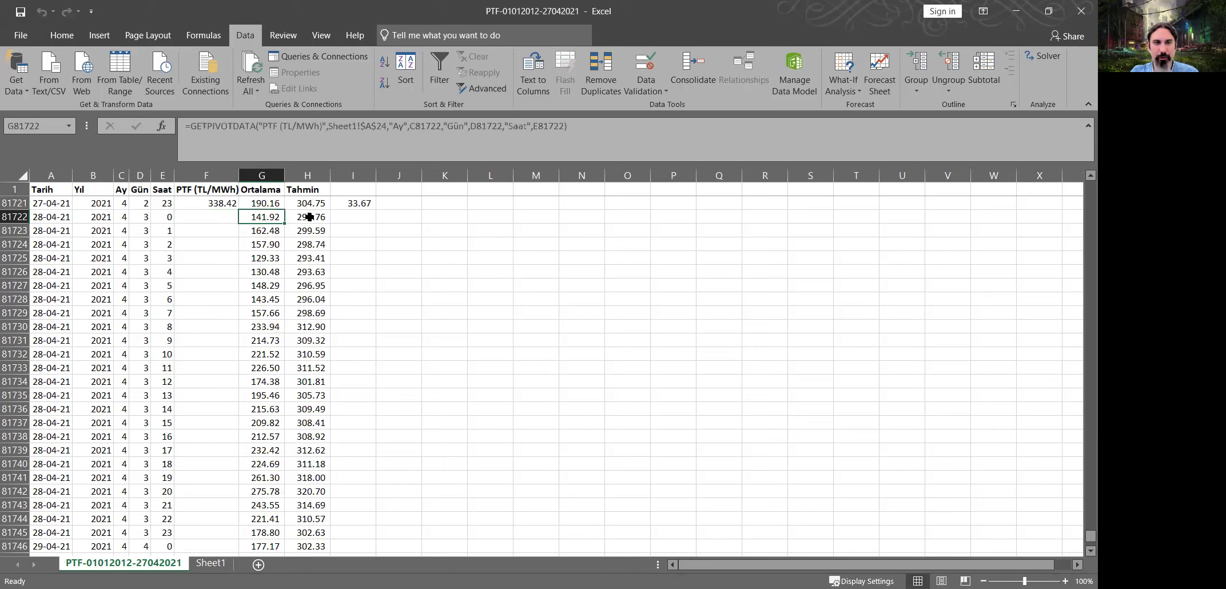
{"action": "double_click", "coordinate": [270, 216]}
{"action": "key", "text": "Escape"}
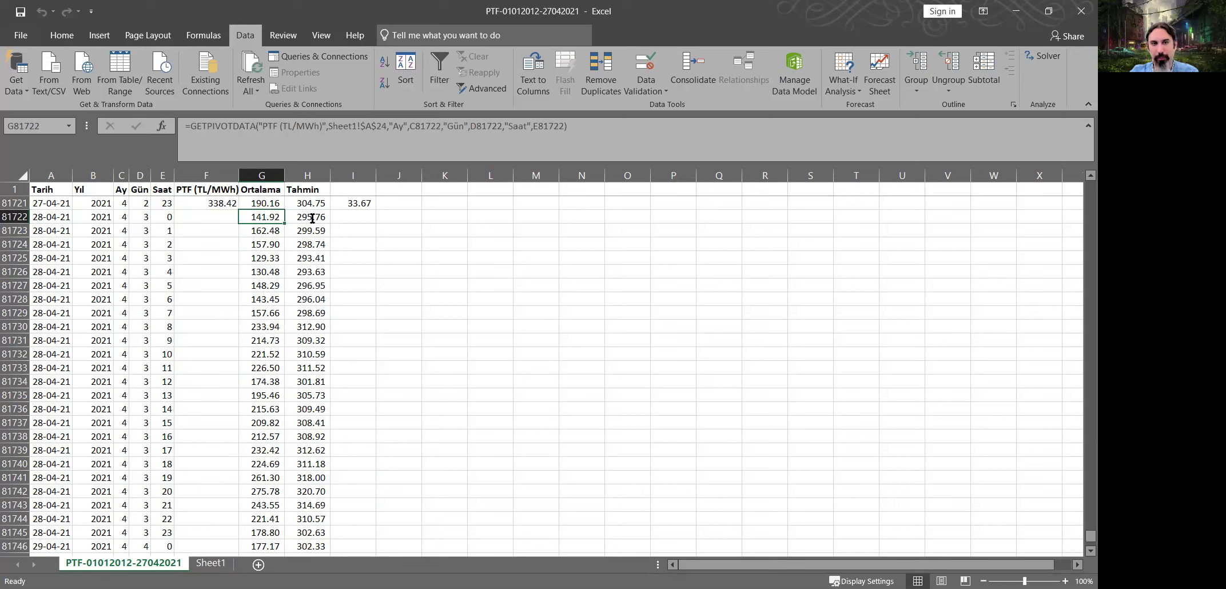
{"action": "double_click", "coordinate": [312, 218]}
{"action": "key", "text": "Return"}
{"action": "key", "text": "F2"}
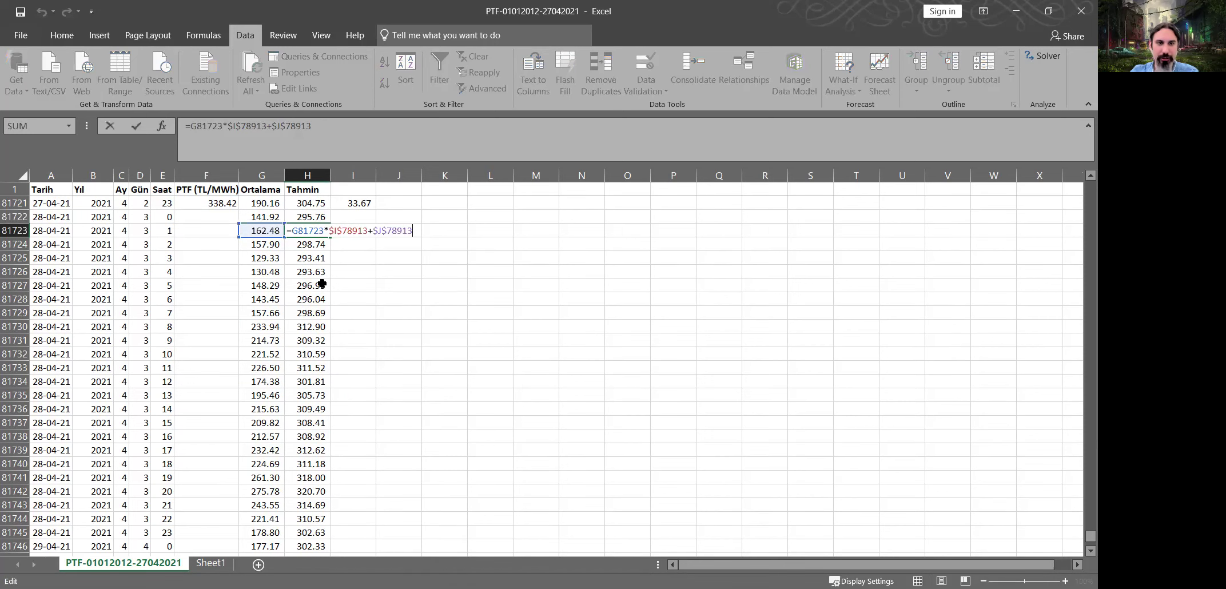
{"action": "left_click", "coordinate": [318, 206]}
{"action": "key", "text": "F2"}
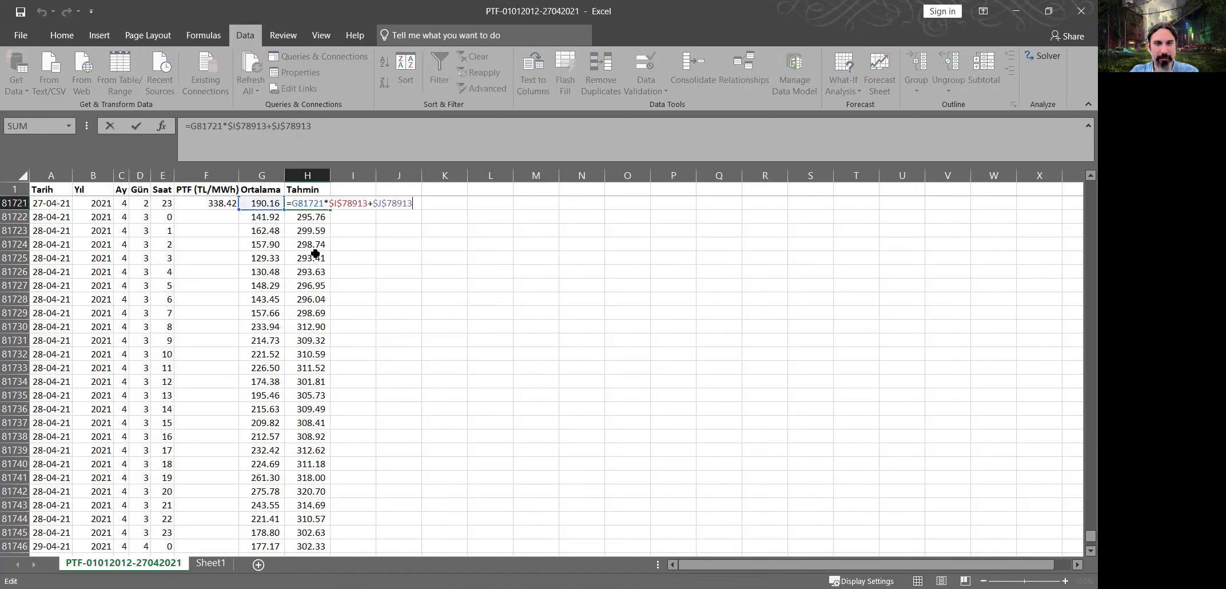
{"action": "double_click", "coordinate": [313, 253]}
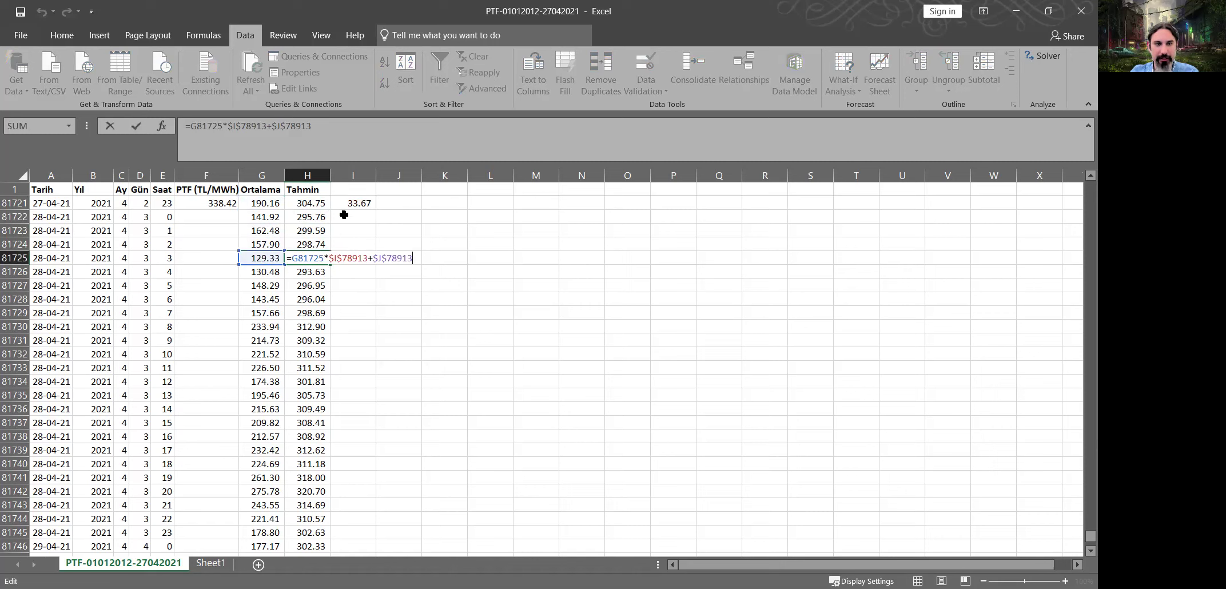
{"action": "key", "text": "Escape"}
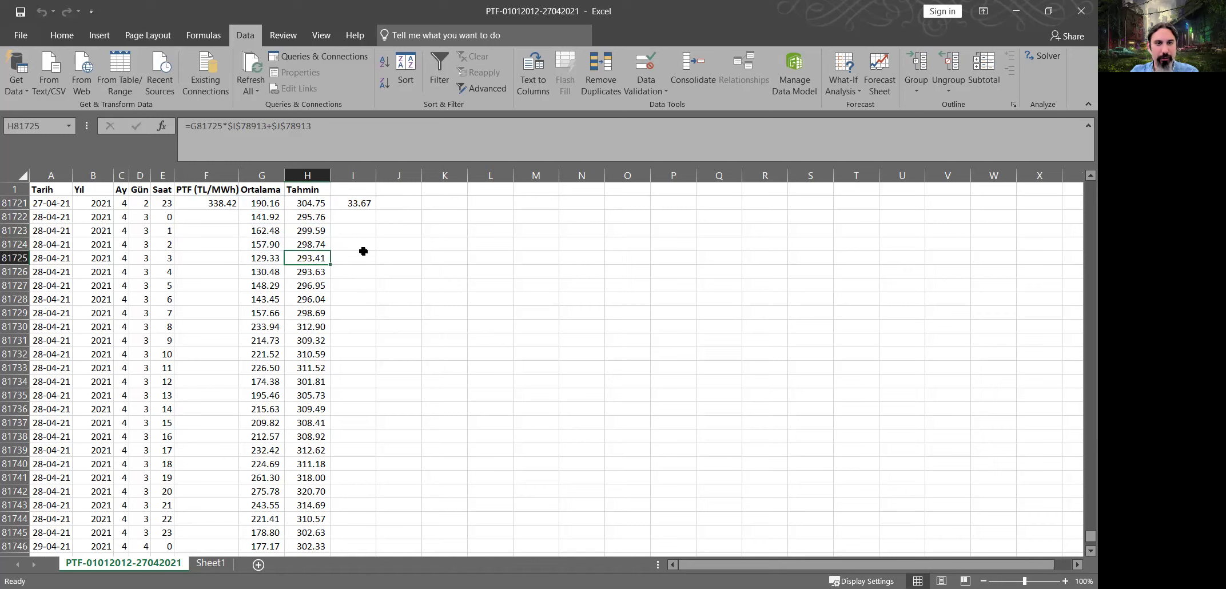
- Examine the fitted coefficients in I78913 and J78913 and the pivot-average formula in the Ortalama cell G78916
{"action": "scroll", "coordinate": [396, 248], "scroll_direction": "up", "scroll_amount": 4}
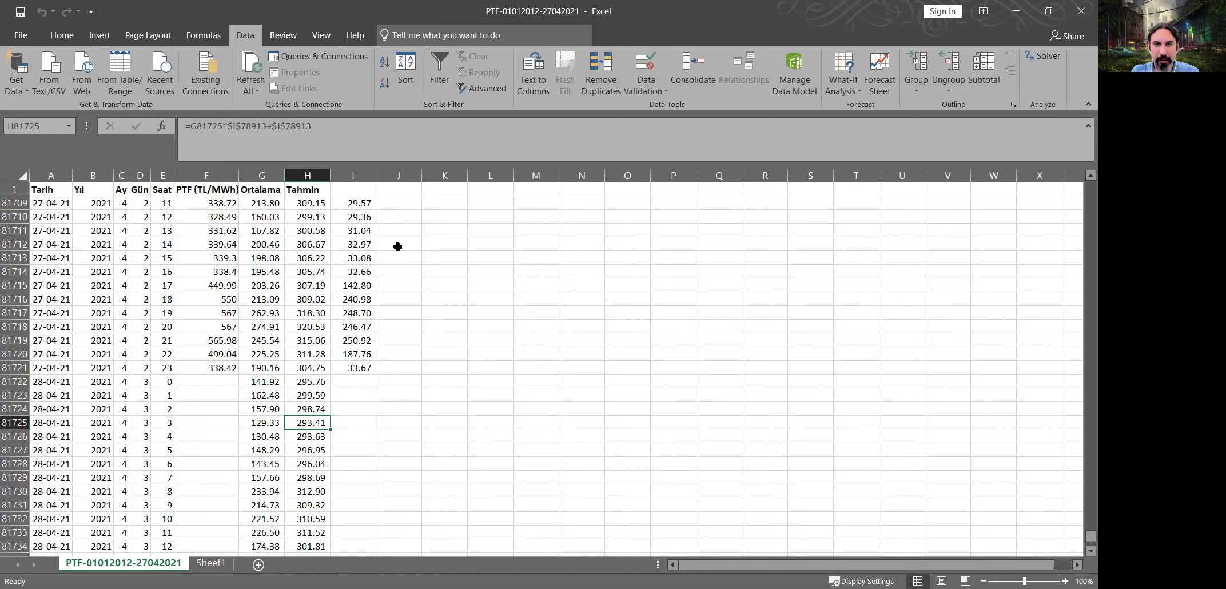
{"action": "left_click", "coordinate": [397, 247]}
{"action": "key", "text": "ctrl+Up"}
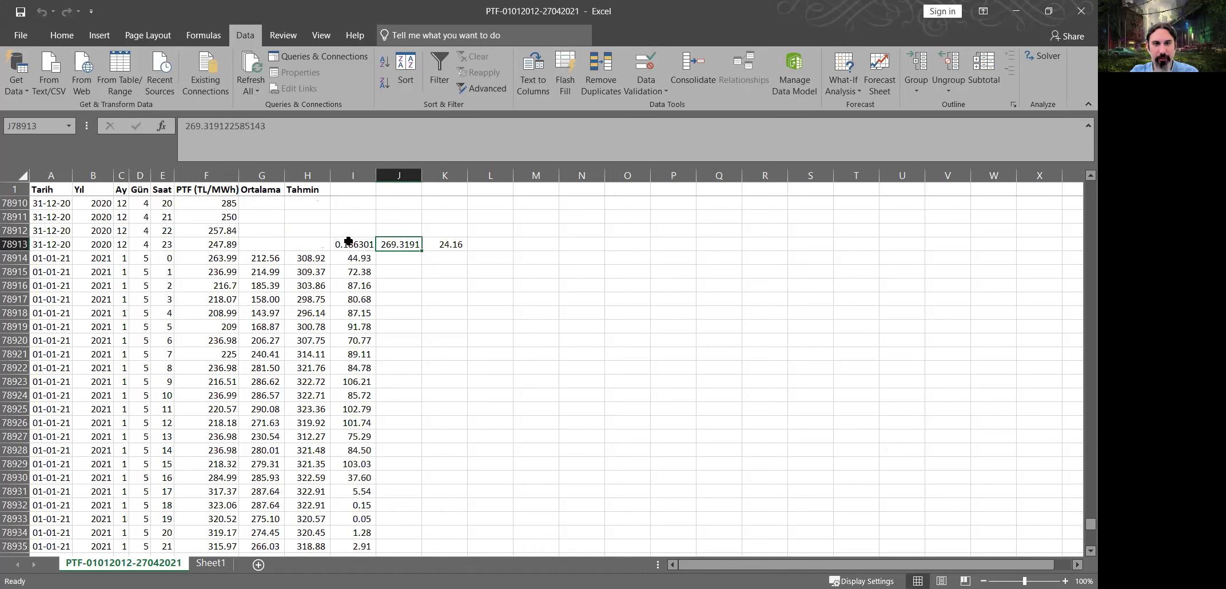
{"action": "left_click", "coordinate": [349, 240]}
{"action": "left_click", "coordinate": [384, 243]}
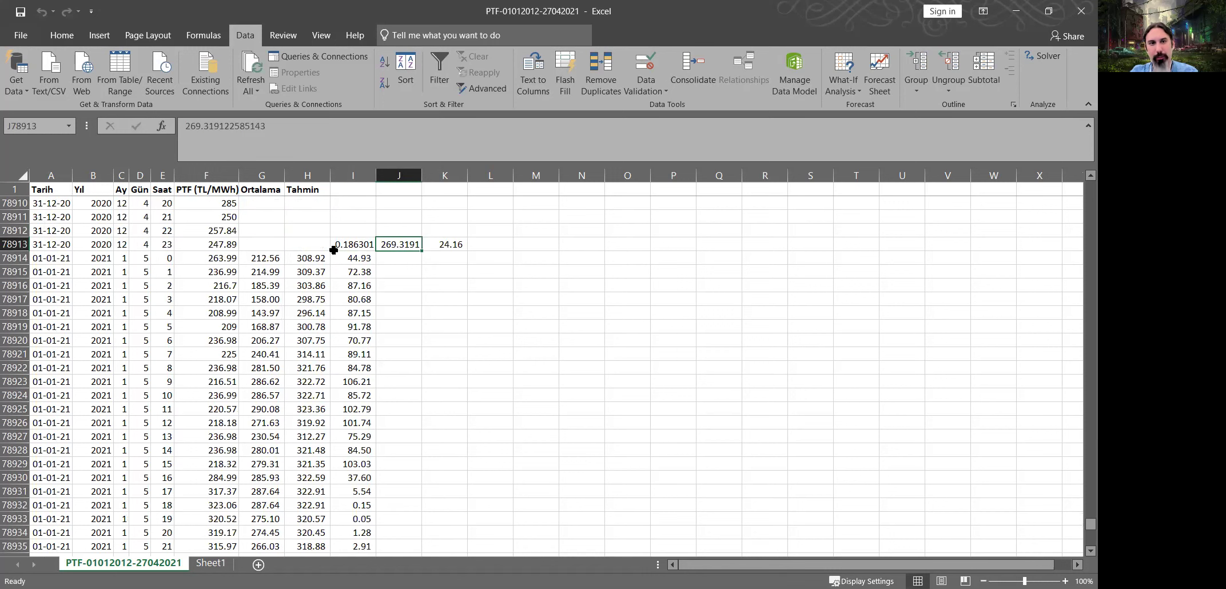
{"action": "left_click", "coordinate": [349, 245]}
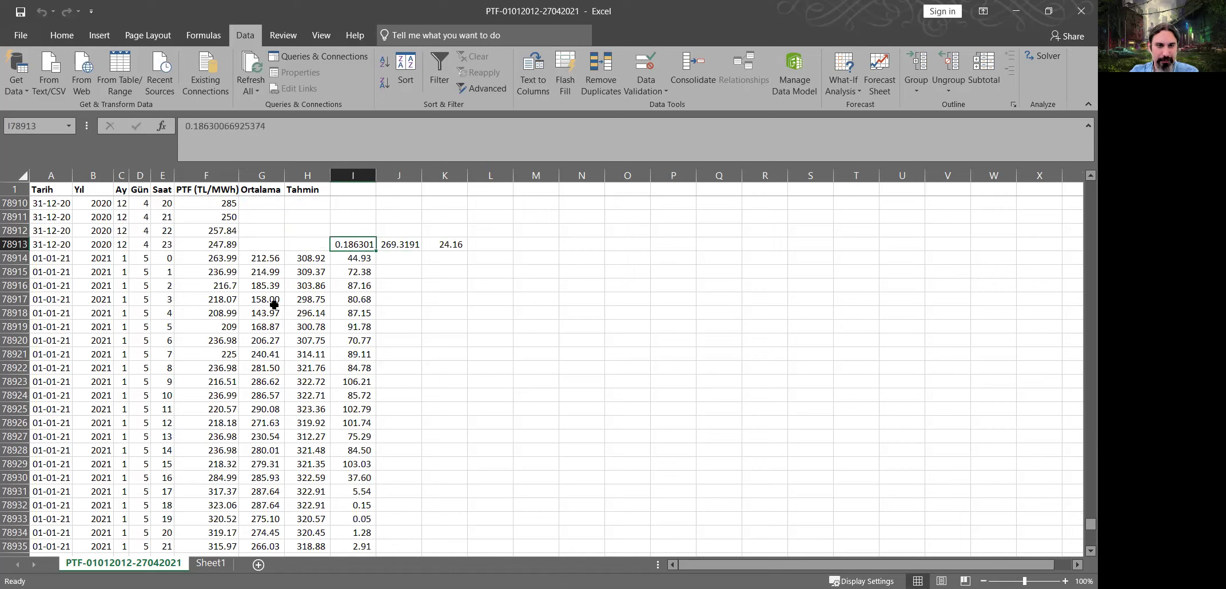
{"action": "left_click", "coordinate": [251, 287]}
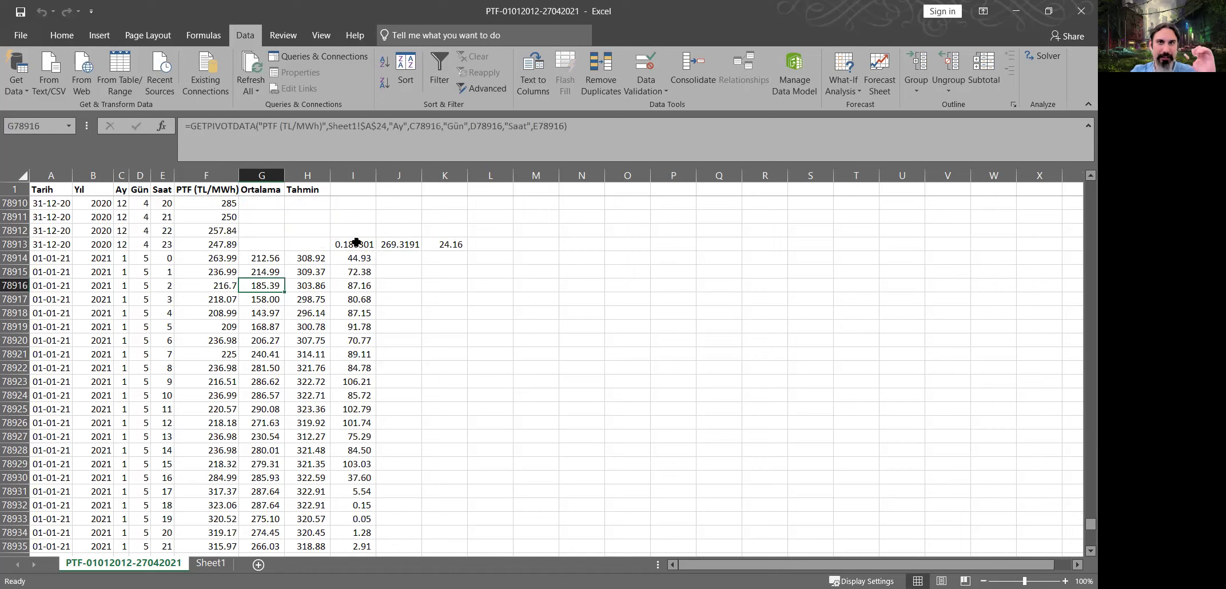
{"action": "left_click", "coordinate": [394, 243]}
- Review the Tahmin forecasts from 28-04-21 hour 0 through 01-05-21 hour 0
{"action": "key", "text": "Left"}
{"action": "key", "text": "Left"}
{"action": "key", "text": "Left"}
{"action": "key", "text": "Left"}
{"action": "key", "text": "ctrl+Down"}
{"action": "key", "text": "Down"}
{"action": "key", "text": "Right"}
{"action": "key", "text": "Right"}
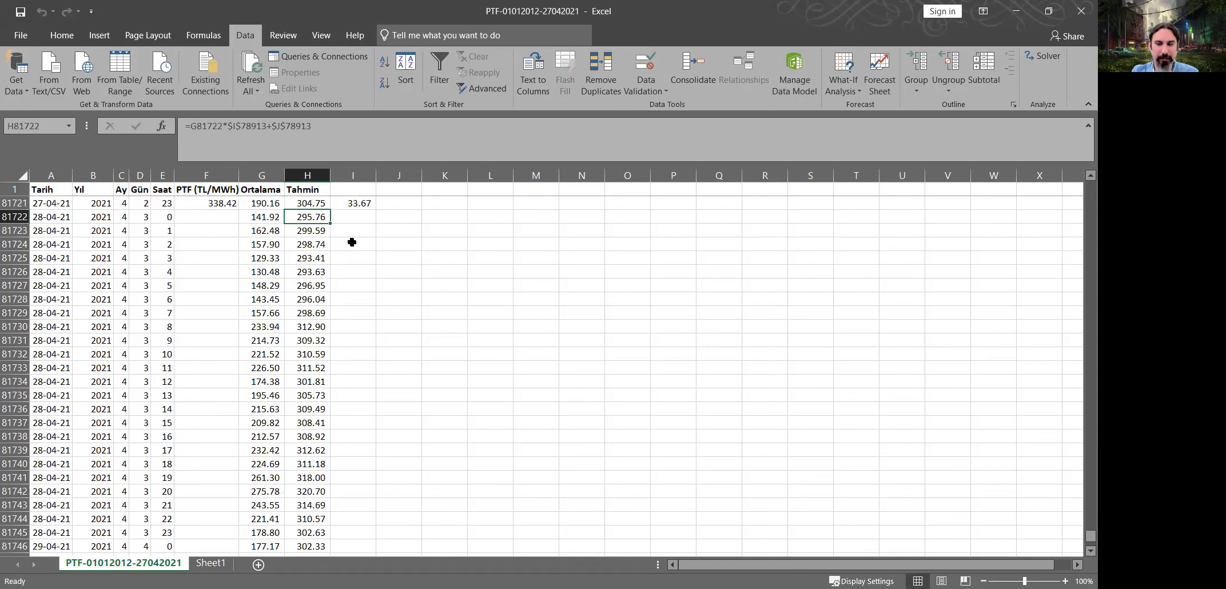
{"action": "key", "text": "Down"}
{"action": "key", "text": "Page_Down"}
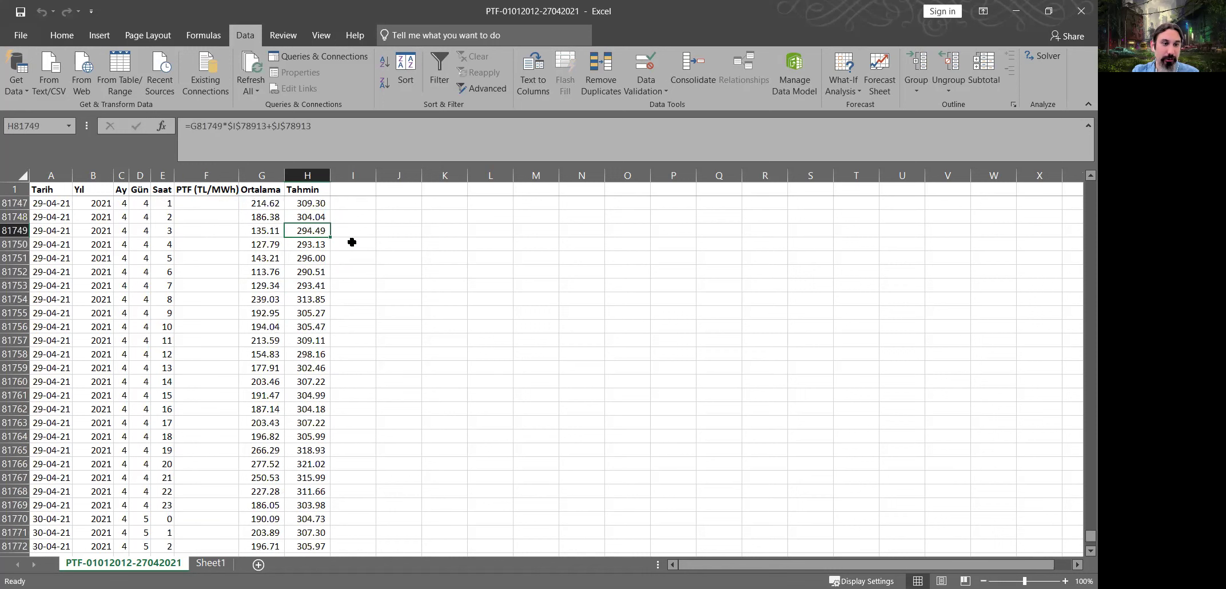
{"action": "key", "text": "Page_Down"}
{"action": "key", "text": "ctrl+Down"}
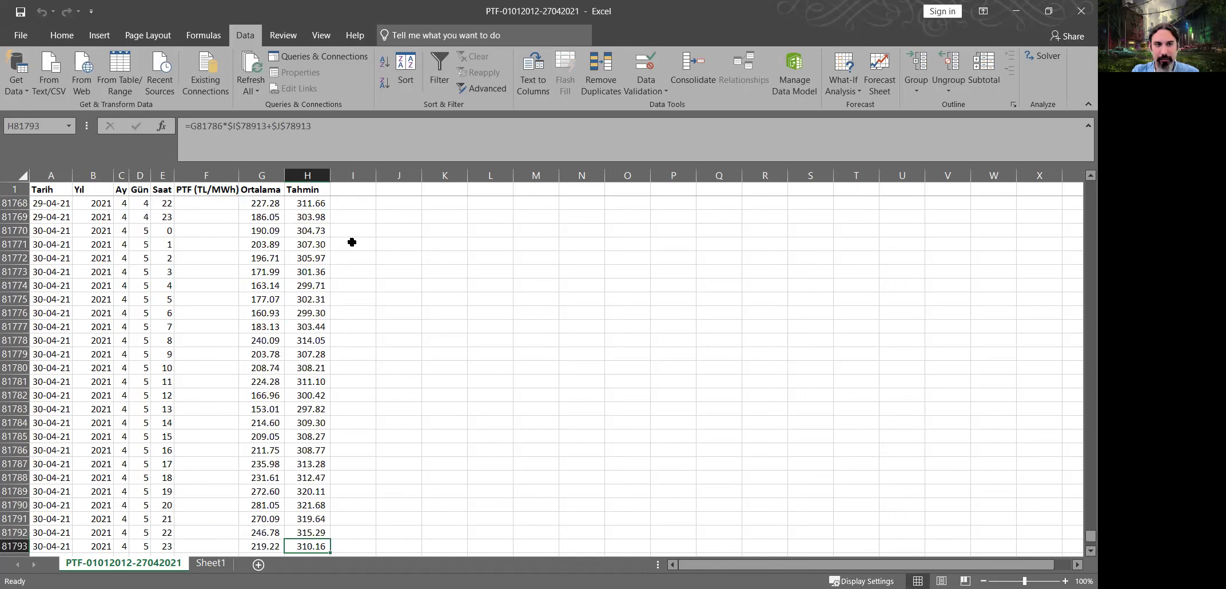
{"action": "key", "text": "Down"}
{"action": "key", "text": "Down"}
{"action": "key", "text": "Down"}
{"action": "key", "text": "Down"}
{"action": "key", "text": "Down"}
{"action": "key", "text": "Down"}
{"action": "key", "text": "Down"}
{"action": "key", "text": "Down"}
{"action": "key", "text": "Down"}
{"action": "key", "text": "Down"}
{"action": "key", "text": "Down"}
{"action": "key", "text": "Down"}
{"action": "key", "text": "Down"}
{"action": "key", "text": "Down"}
{"action": "key", "text": "Down"}
{"action": "key", "text": "Up"}
{"action": "key", "text": "Up"}
{"action": "key", "text": "Up"}
{"action": "key", "text": "Up"}
{"action": "key", "text": "Up"}
{"action": "key", "text": "Up"}
{"action": "key", "text": "Up"}
{"action": "key", "text": "Up"}
{"action": "key", "text": "Up"}
{"action": "key", "text": "Up"}
{"action": "key", "text": "Up"}
{"action": "key", "text": "Up"}
{"action": "key", "text": "Up"}
{"action": "key", "text": "Up"}
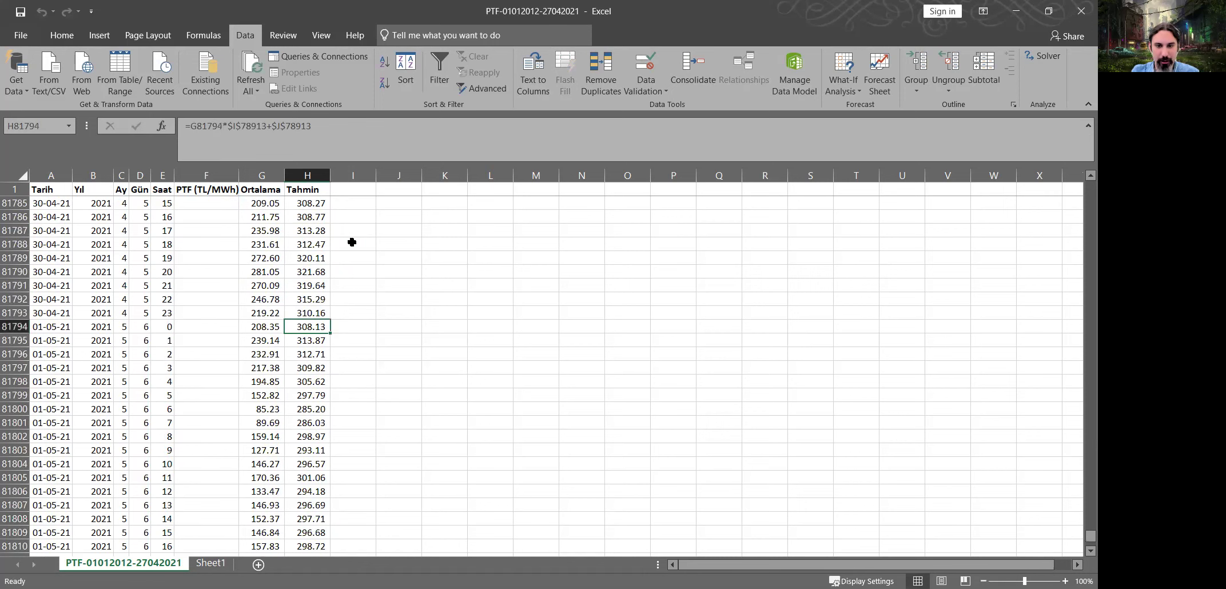
- Plot the Tahmin forecasts for 01-05-21 to 31-05-21 as a line chart, check their hourly pattern, and delete the chart
{"action": "key", "text": "ctrl+shift+Down"}
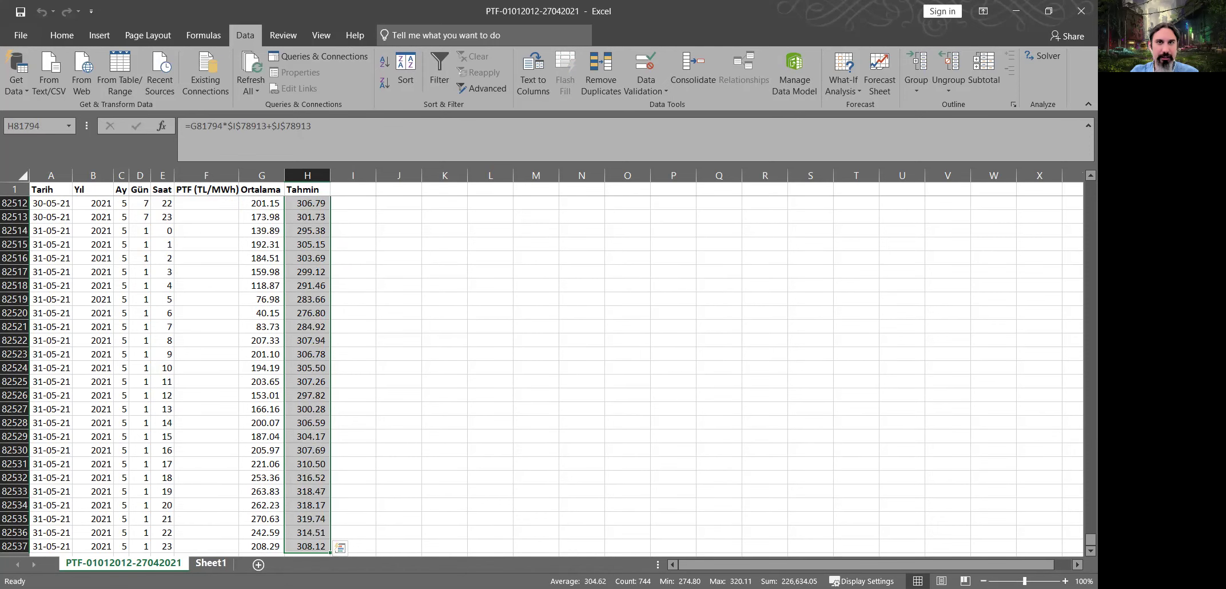
{"action": "left_click", "coordinate": [221, 564]}
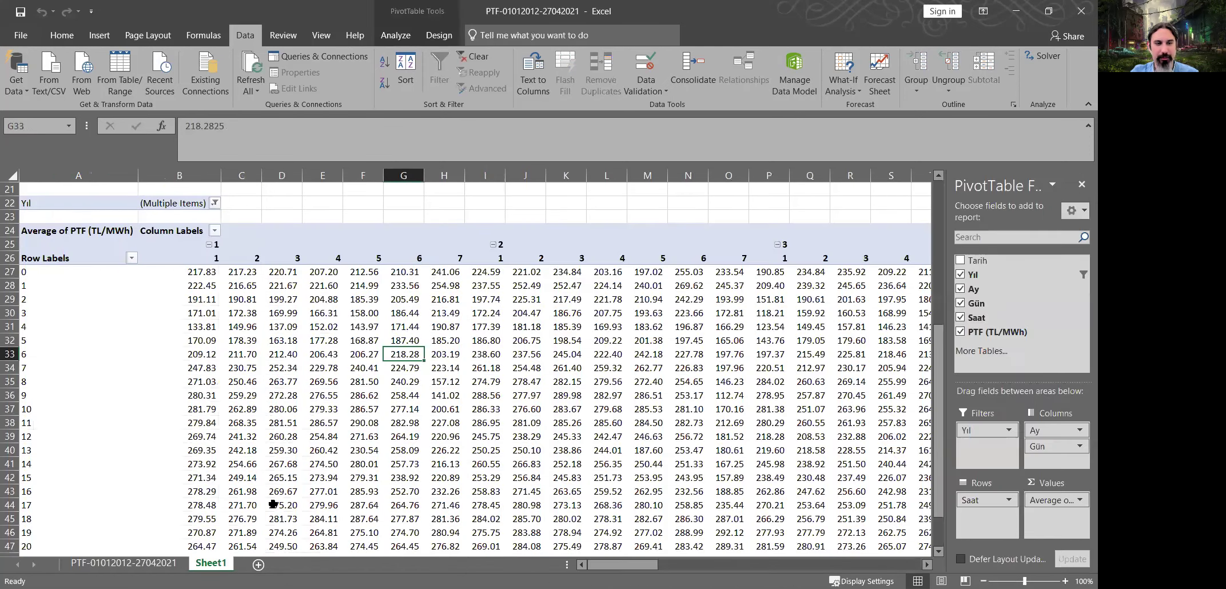
{"action": "scroll", "coordinate": [274, 504], "scroll_direction": "up", "scroll_amount": 5}
{"action": "key", "text": "ctrl+Page_Up"}
{"action": "scroll", "coordinate": [371, 306], "scroll_direction": "up", "scroll_amount": 7}
{"action": "left_click", "coordinate": [95, 37]}
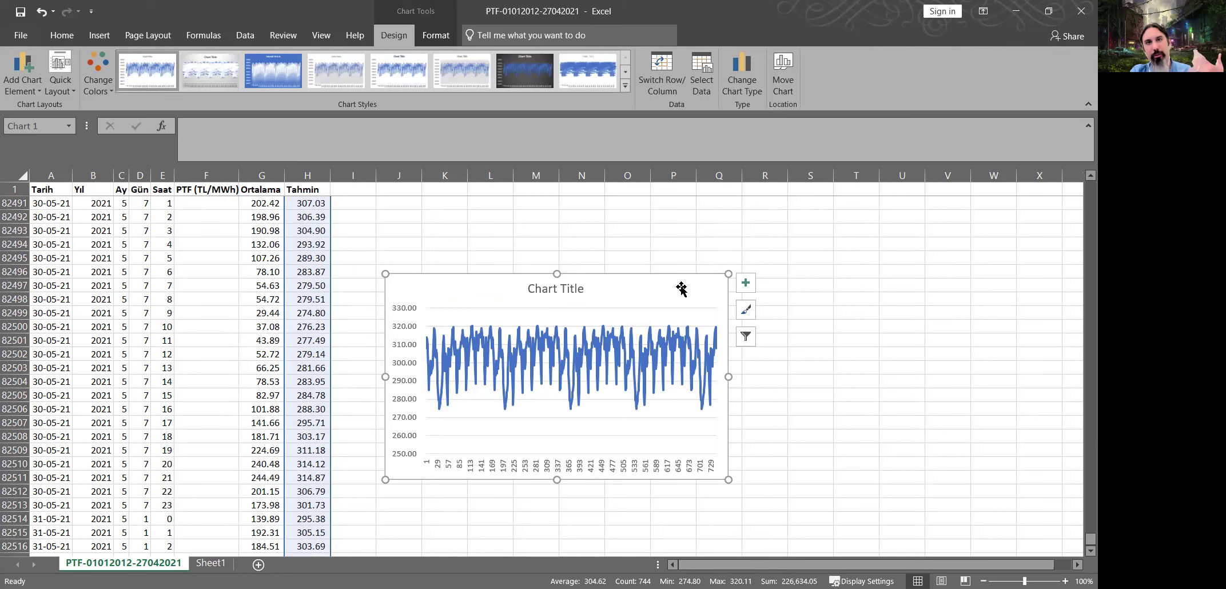
{"action": "key", "text": "Escape"}
{"action": "key", "text": "Delete"}
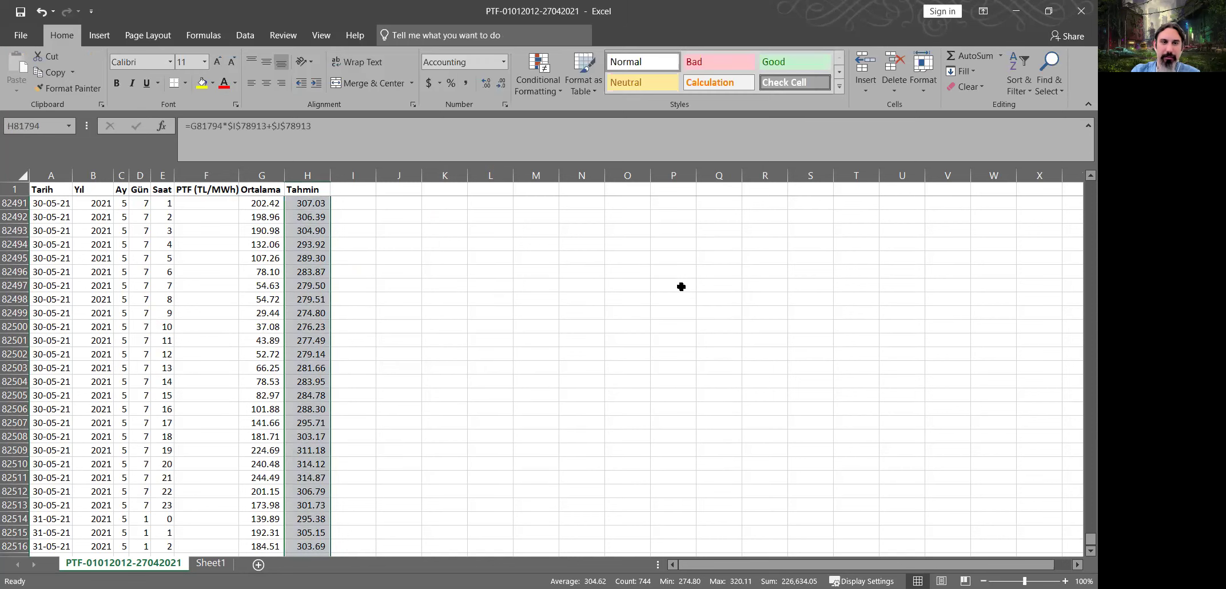
- Review the coefficients in I78913 and J78913 together with the first model row's average in G78914 and forecast in H78914
{"action": "key", "text": "Left"}
{"action": "key", "text": "Left"}
{"action": "key", "text": "Up"}
{"action": "key", "text": "Right"}
{"action": "key", "text": "Right"}
{"action": "key", "text": "Up"}
{"action": "key", "text": "Up"}
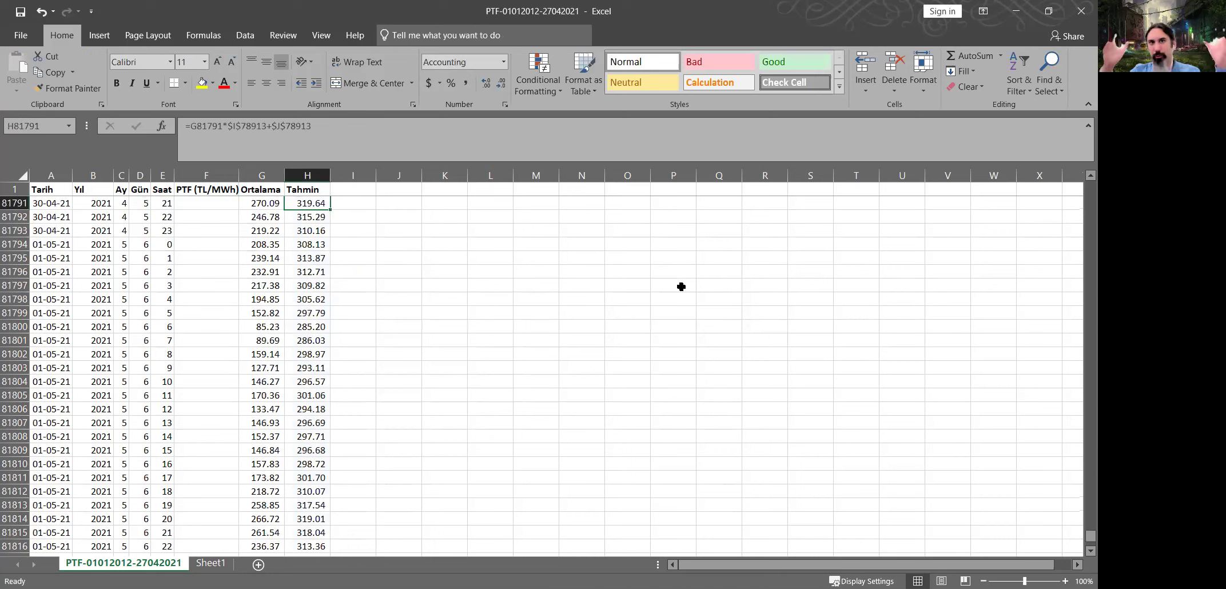
{"action": "key", "text": "ctrl+Up"}
{"action": "scroll", "coordinate": [681, 286], "scroll_direction": "up", "scroll_amount": 4}
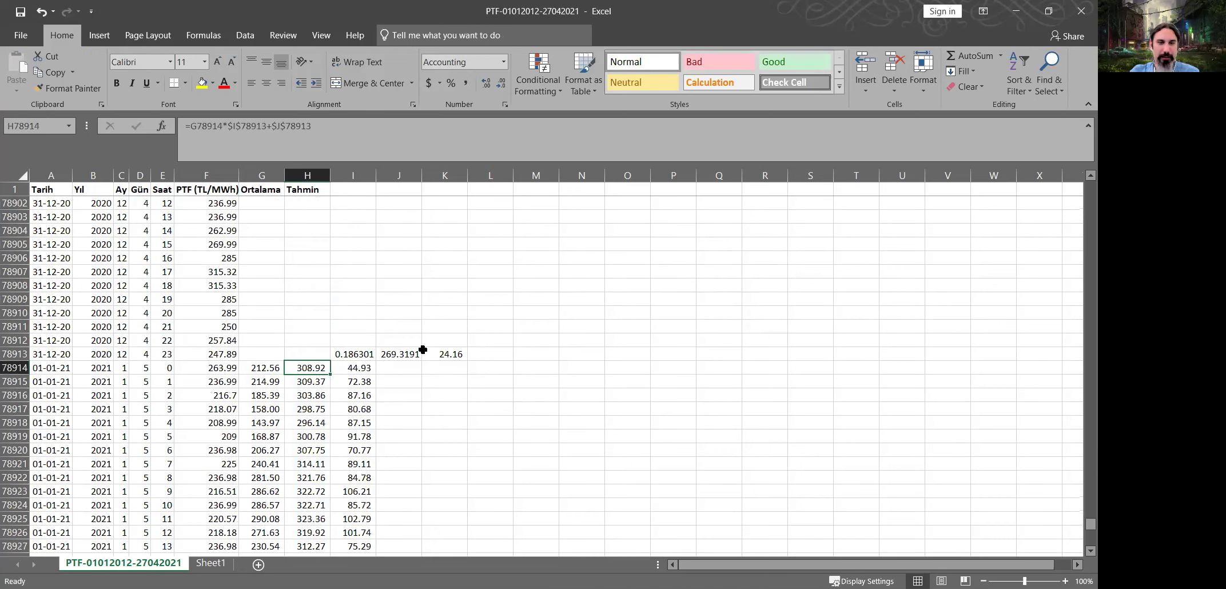
{"action": "left_click", "coordinate": [366, 353]}
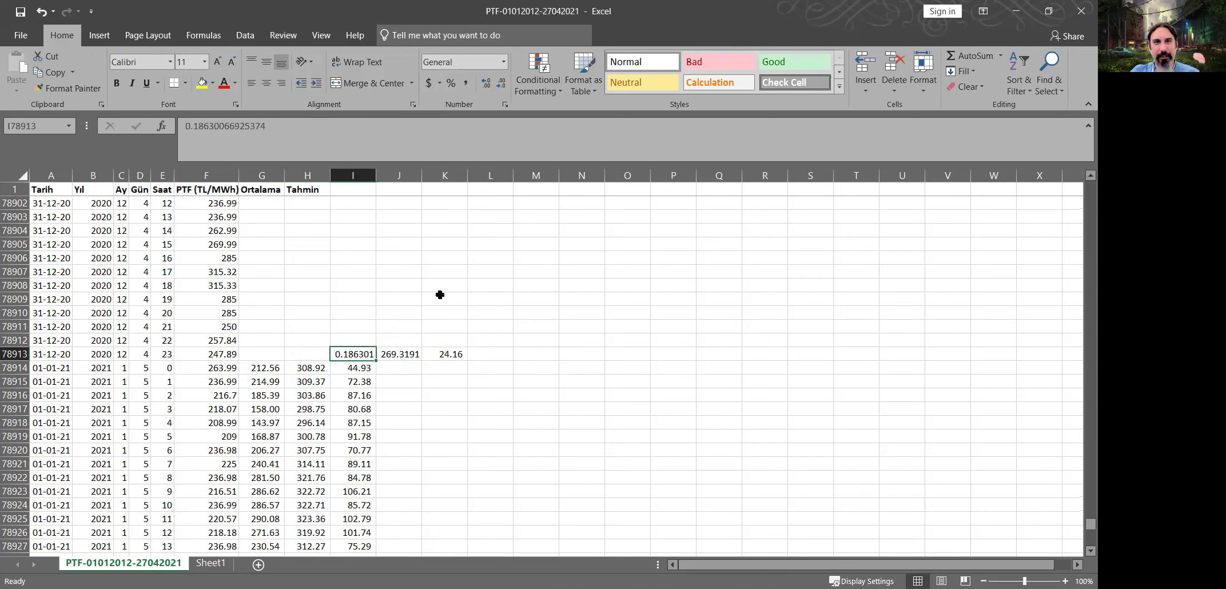
{"action": "key", "text": "Right"}
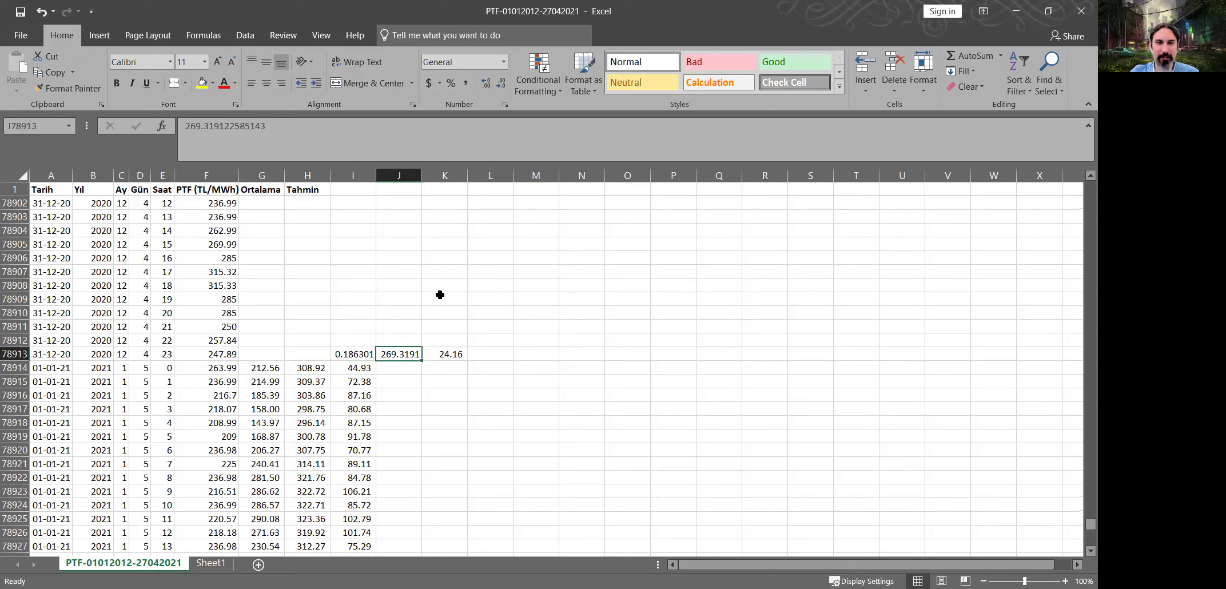
{"action": "left_click", "coordinate": [311, 368]}
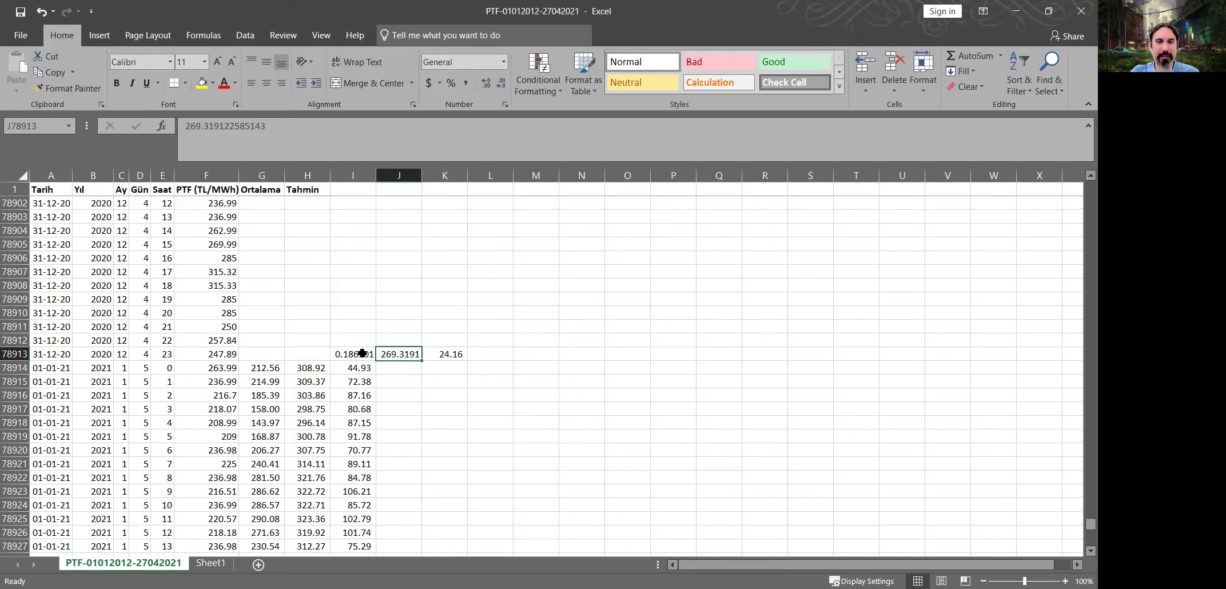
{"action": "left_click", "coordinate": [393, 351]}
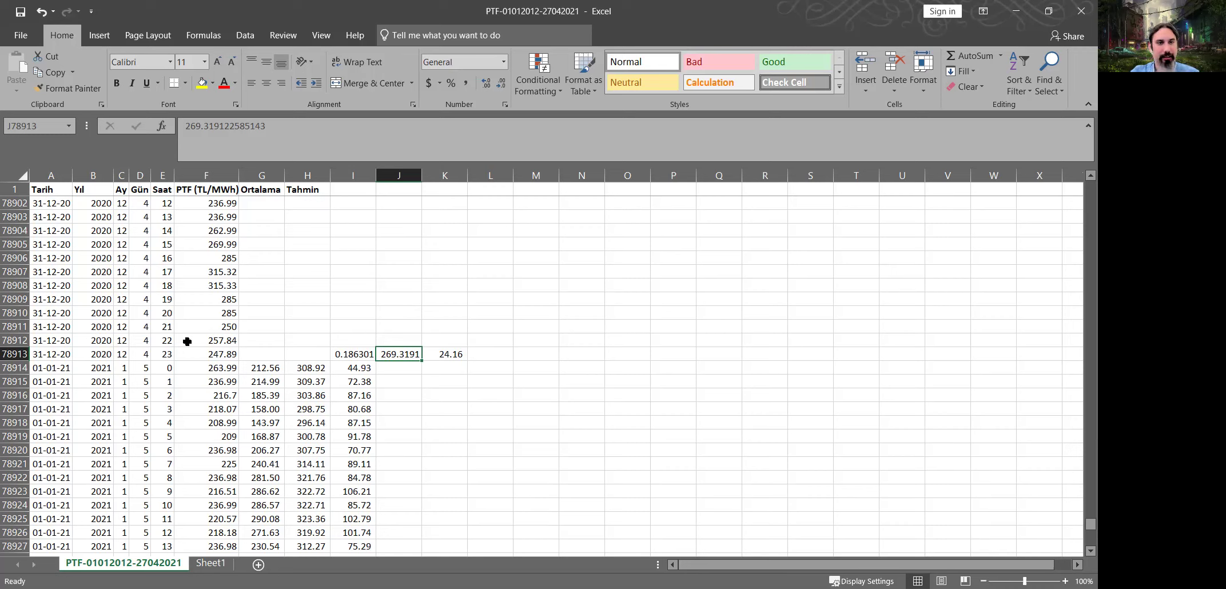
{"action": "left_click", "coordinate": [270, 364]}
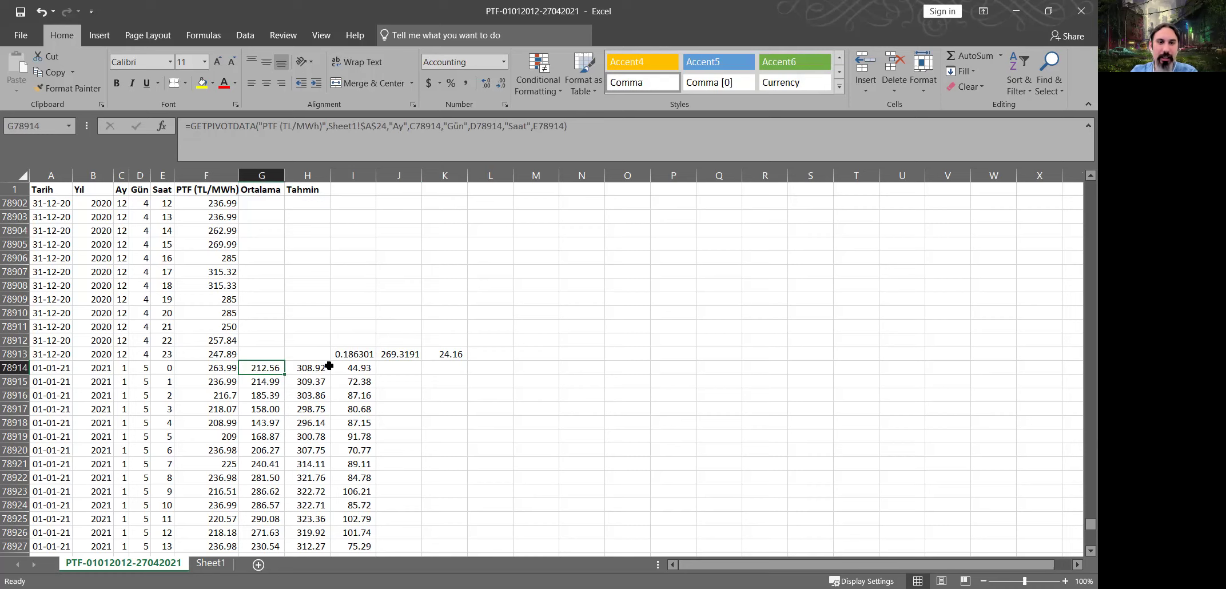
{"action": "left_click", "coordinate": [304, 372]}
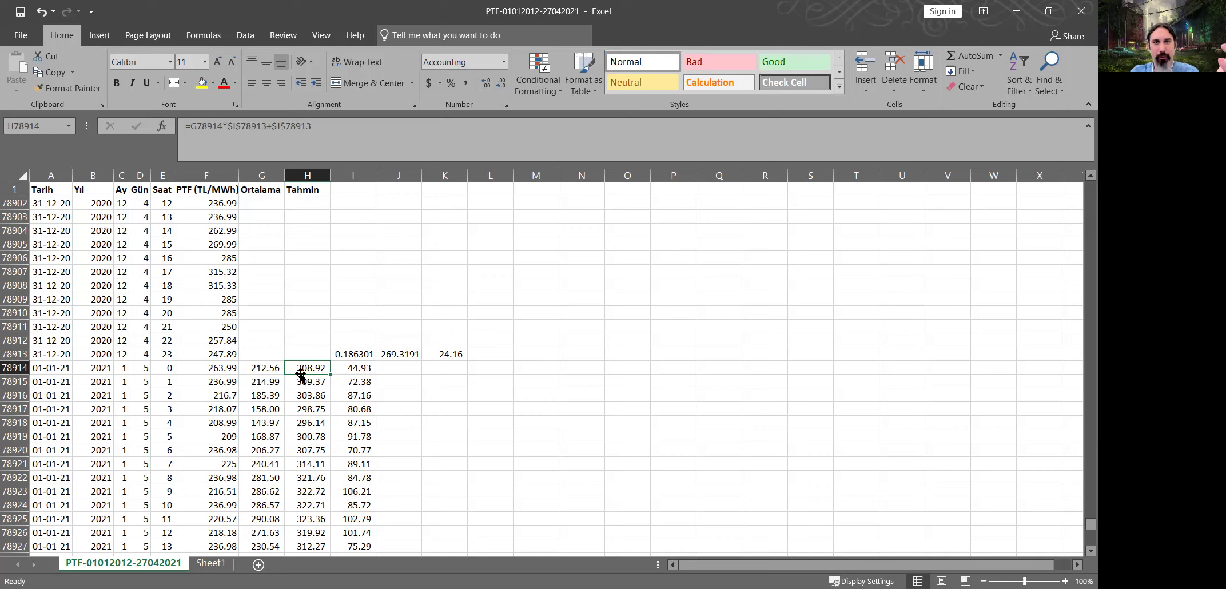
- Examine where the forecast rows end and where actual PTF prices stop, between 27-04-21 hour 23 and 28-04-21 hour 0
{"action": "left_click", "coordinate": [212, 418]}
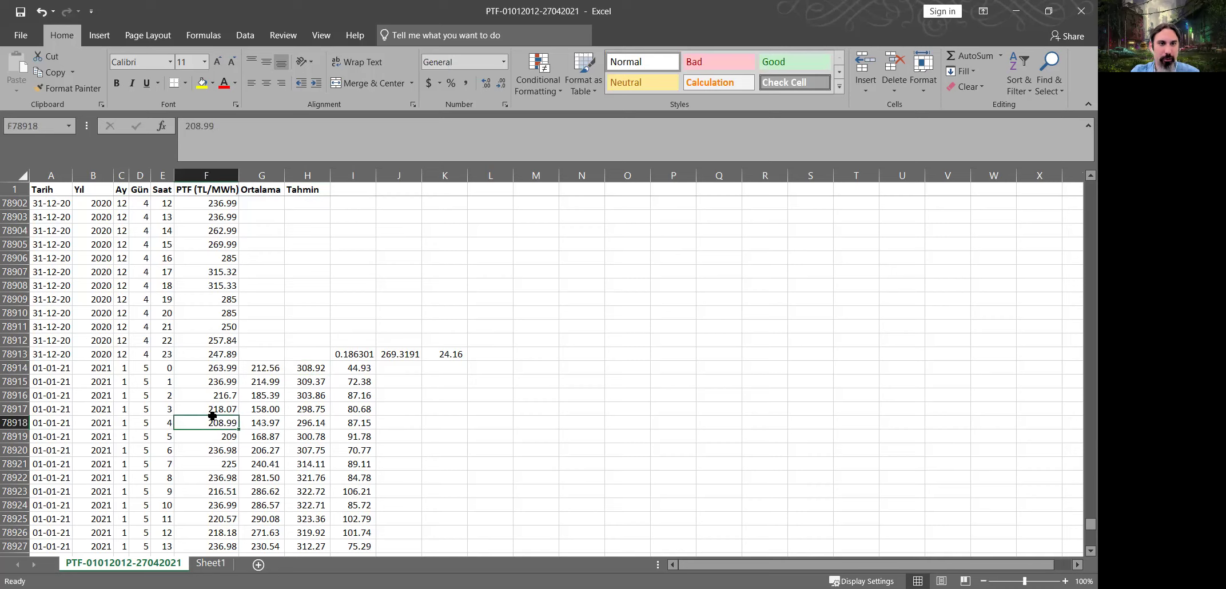
{"action": "key", "text": "Left"}
{"action": "key", "text": "ctrl+Down"}
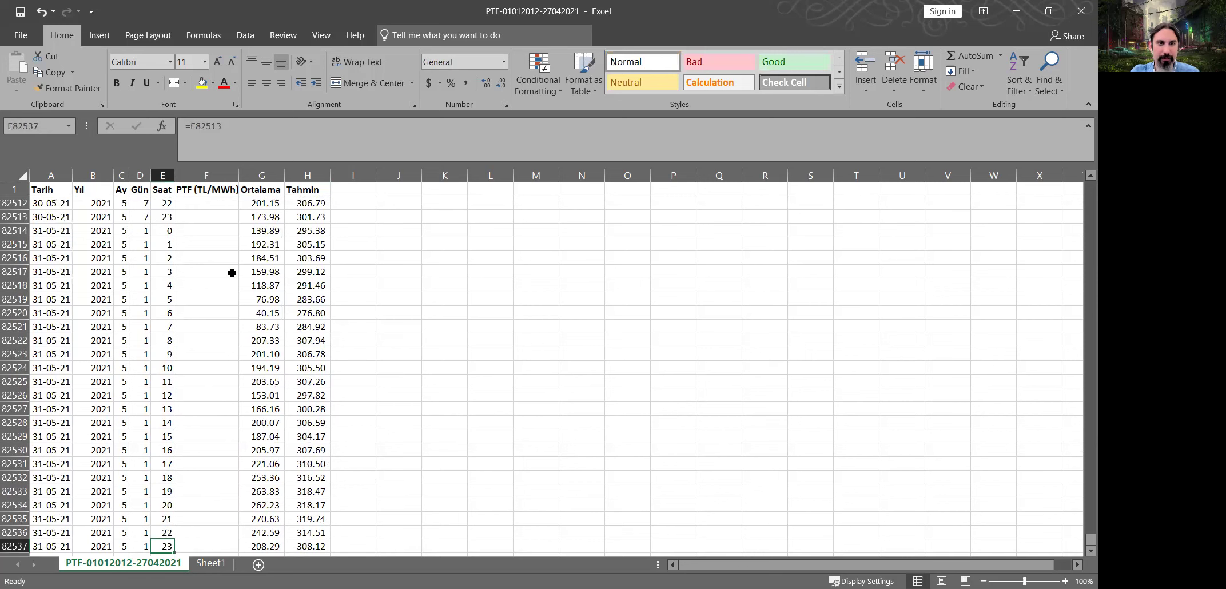
{"action": "left_click", "coordinate": [232, 273]}
{"action": "key", "text": "ctrl+Up"}
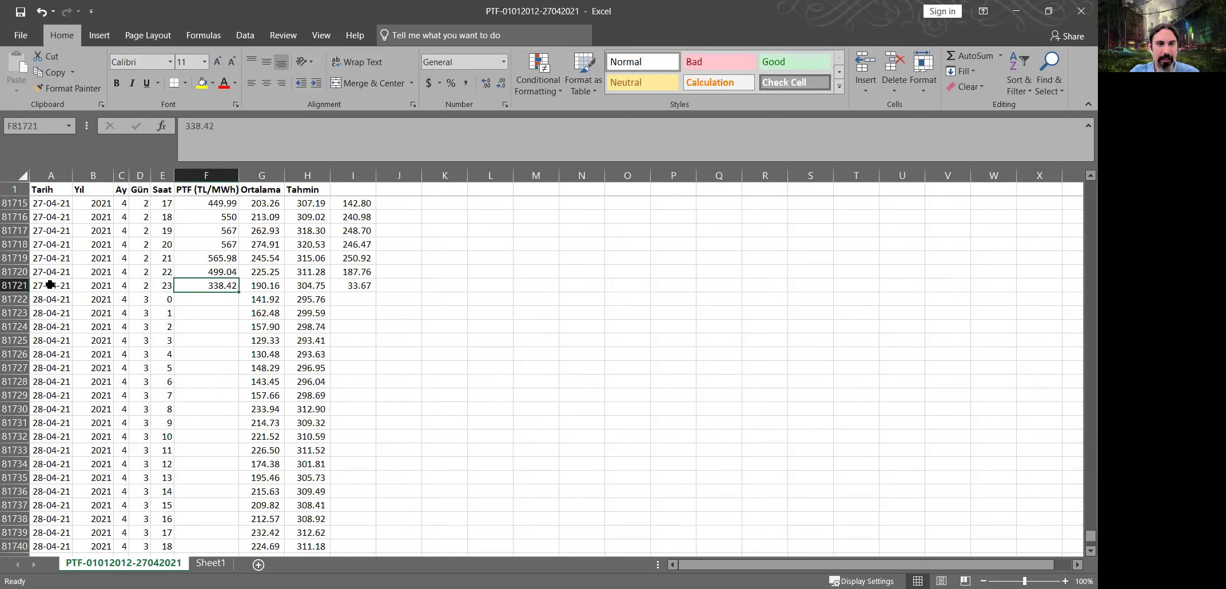
{"action": "left_click", "coordinate": [50, 285], "text": "shift"}
{"action": "left_click", "coordinate": [223, 297]}
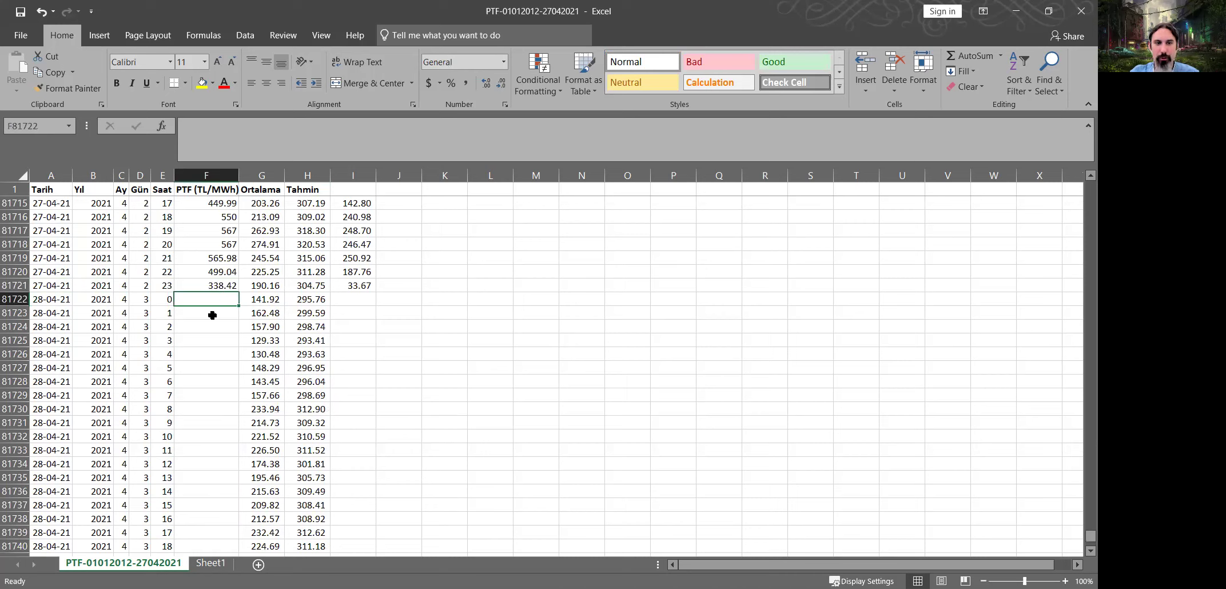
{"action": "left_click", "coordinate": [212, 315]}
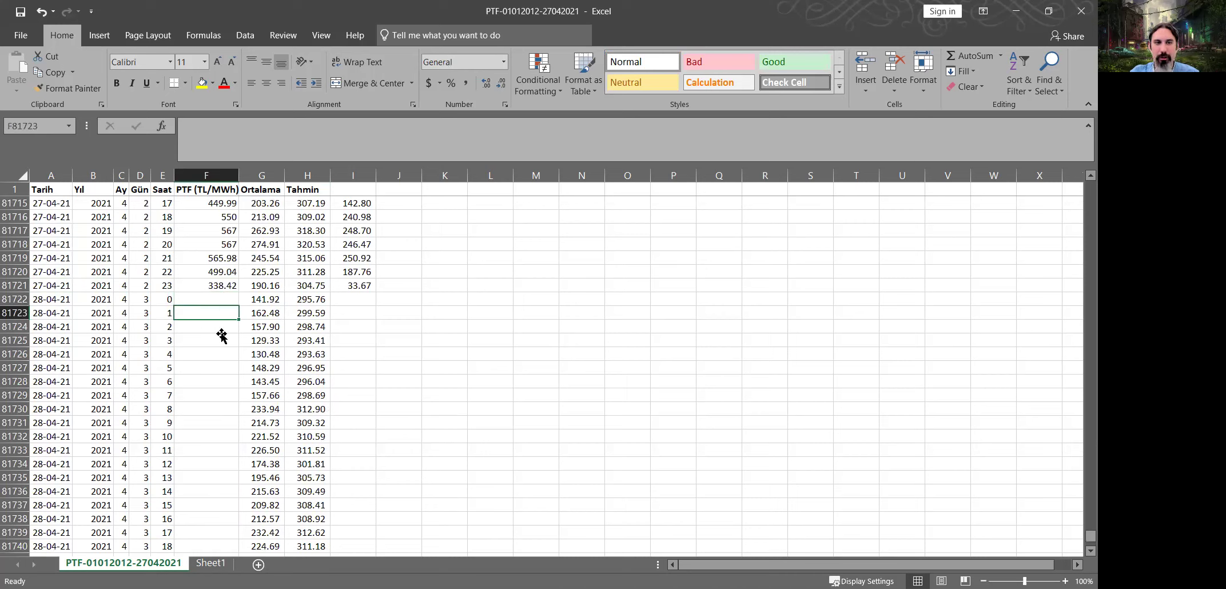
{"action": "left_click", "coordinate": [214, 342]}
{"action": "key", "text": "ctrl+Up"}
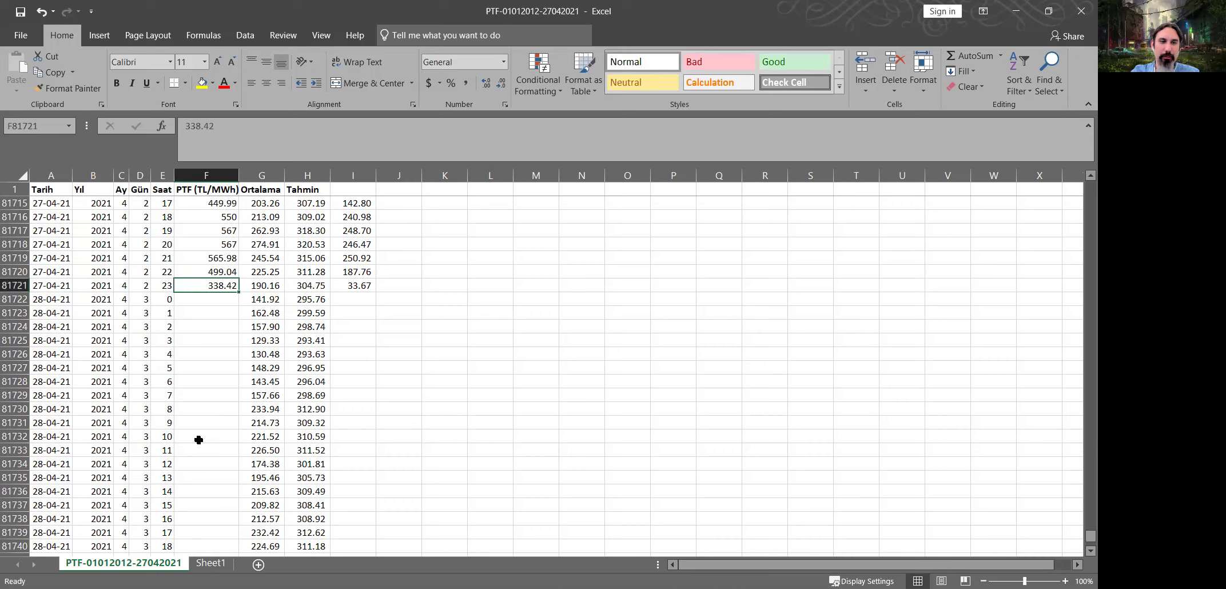
{"action": "left_click", "coordinate": [199, 439]}
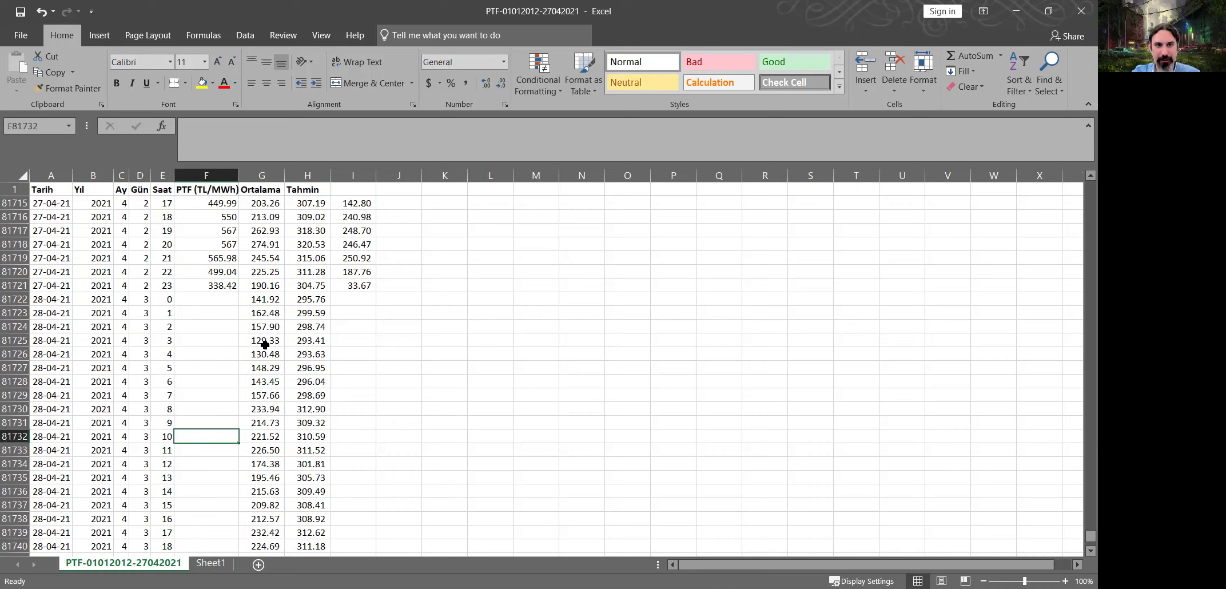
{"action": "left_click", "coordinate": [204, 300]}
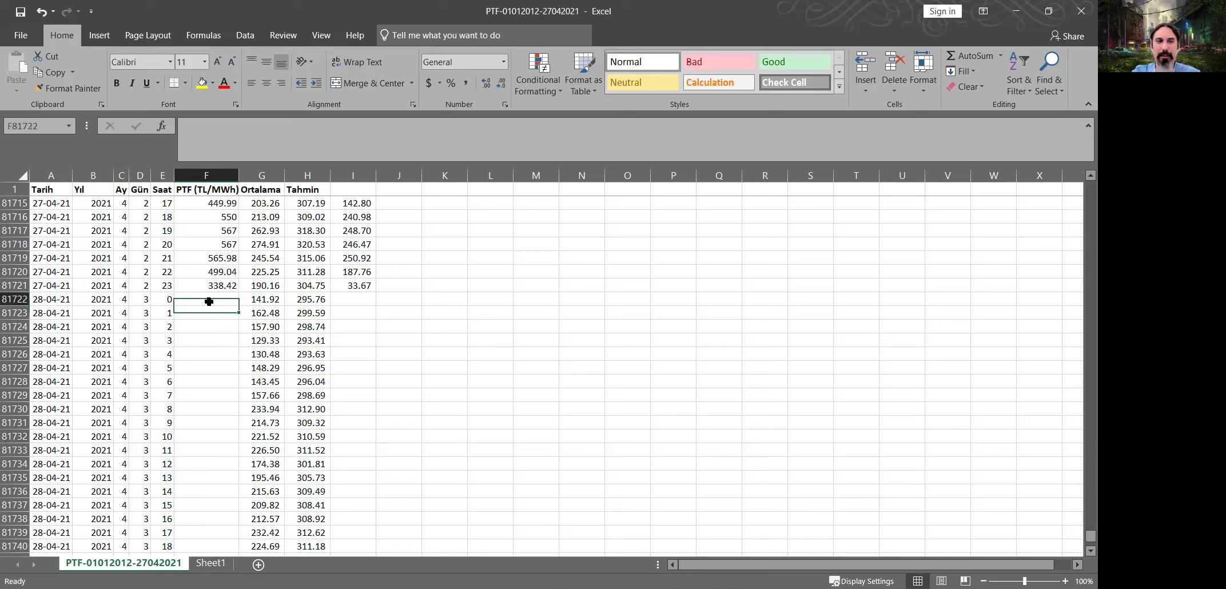
- Compare the last actual PTF prices, 27-04-21 hours 15 to 23, with the PTF cells for 28-04-21 hours 0 to 14
{"action": "left_click", "coordinate": [216, 315]}
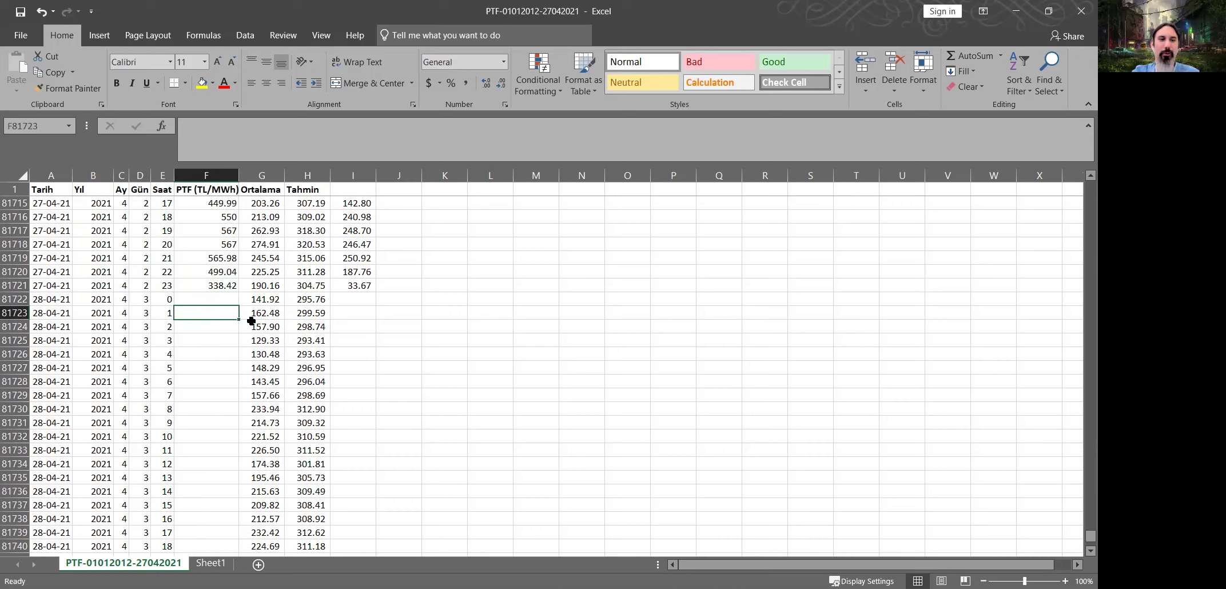
{"action": "key", "text": "Down"}
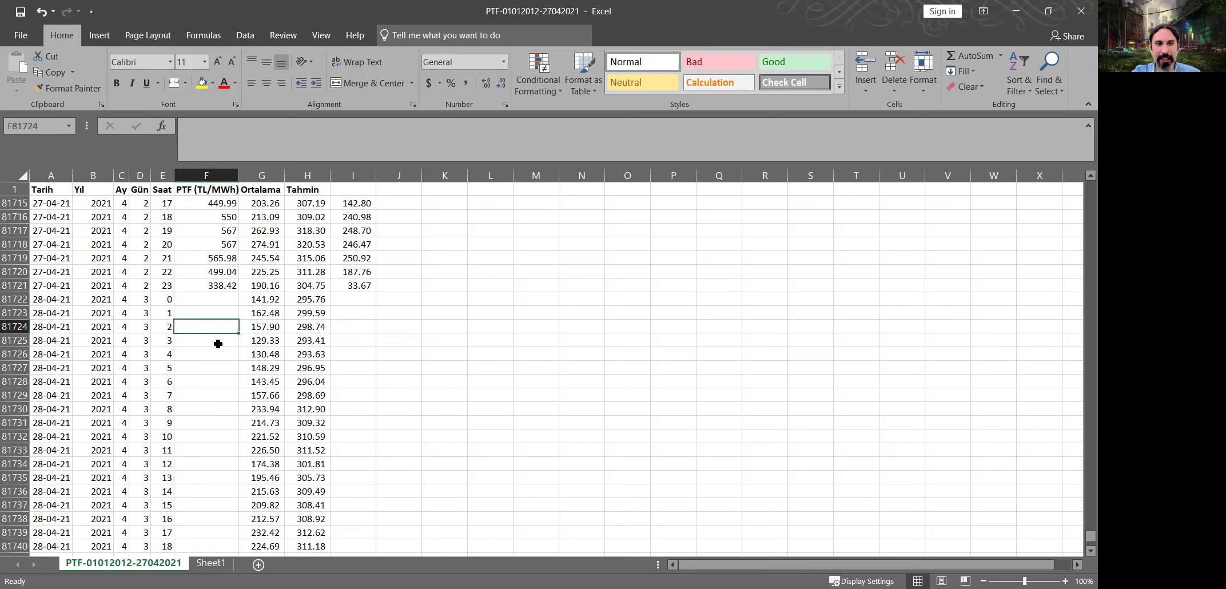
{"action": "key", "text": "Up"}
{"action": "key", "text": "Up"}
{"action": "key", "text": "Up"}
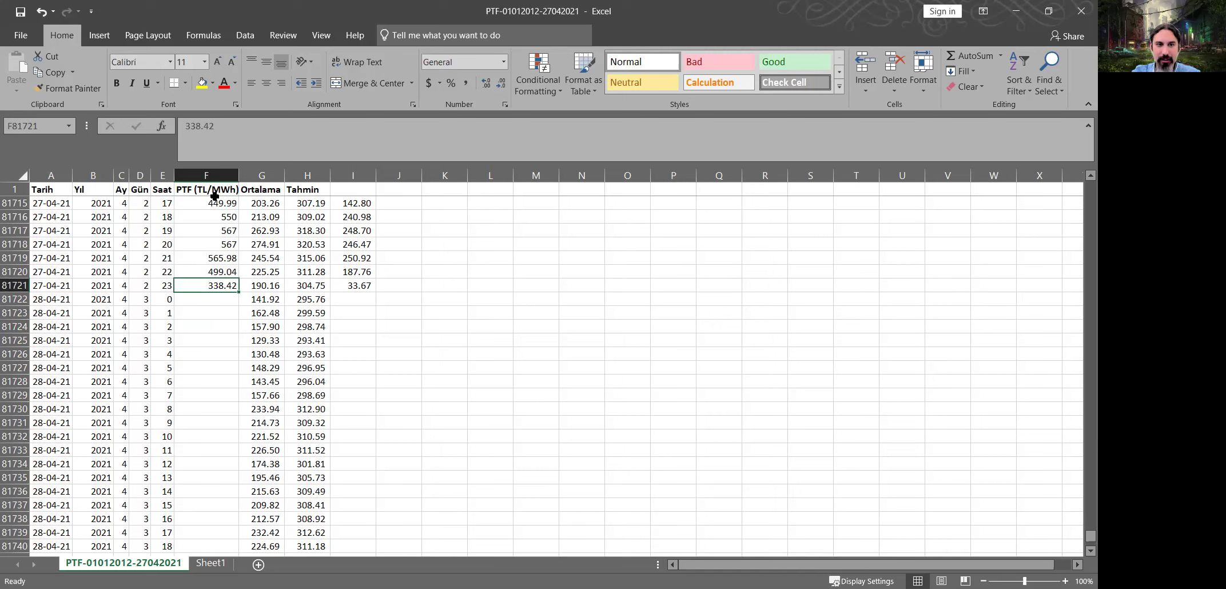
{"action": "left_click", "coordinate": [214, 197], "text": "shift"}
{"action": "key", "text": "shift+Up"}
{"action": "key", "text": "shift+Up"}
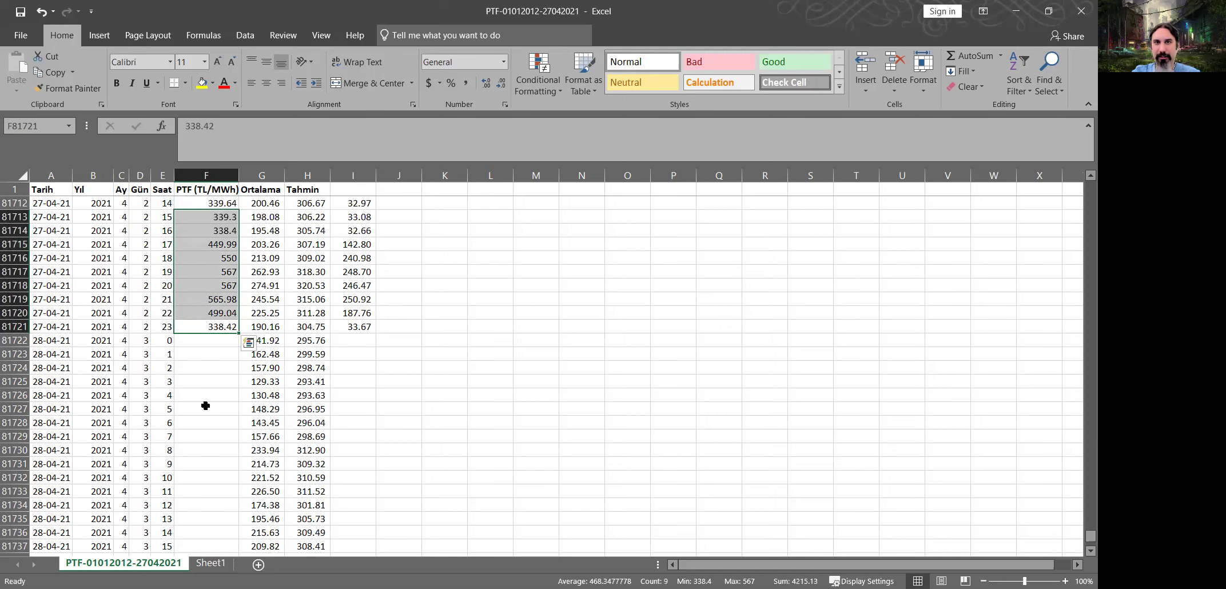
{"action": "left_click_drag", "start_coordinate": [206, 340], "coordinate": [206, 533]}
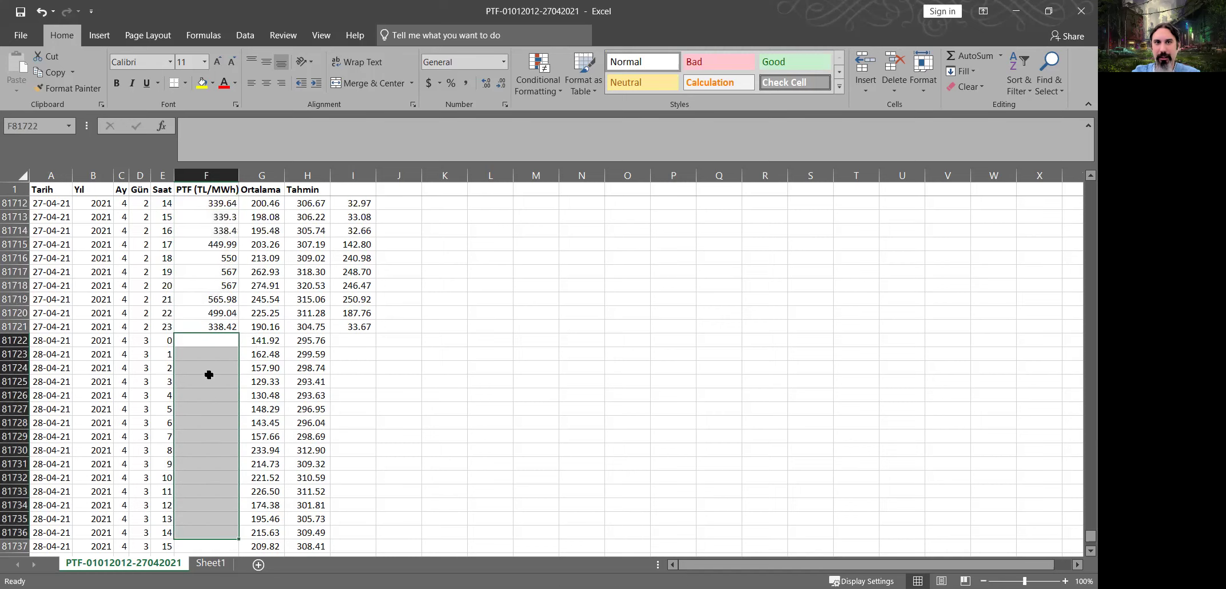
{"action": "left_click", "coordinate": [190, 505]}
{"action": "left_click", "coordinate": [200, 490]}
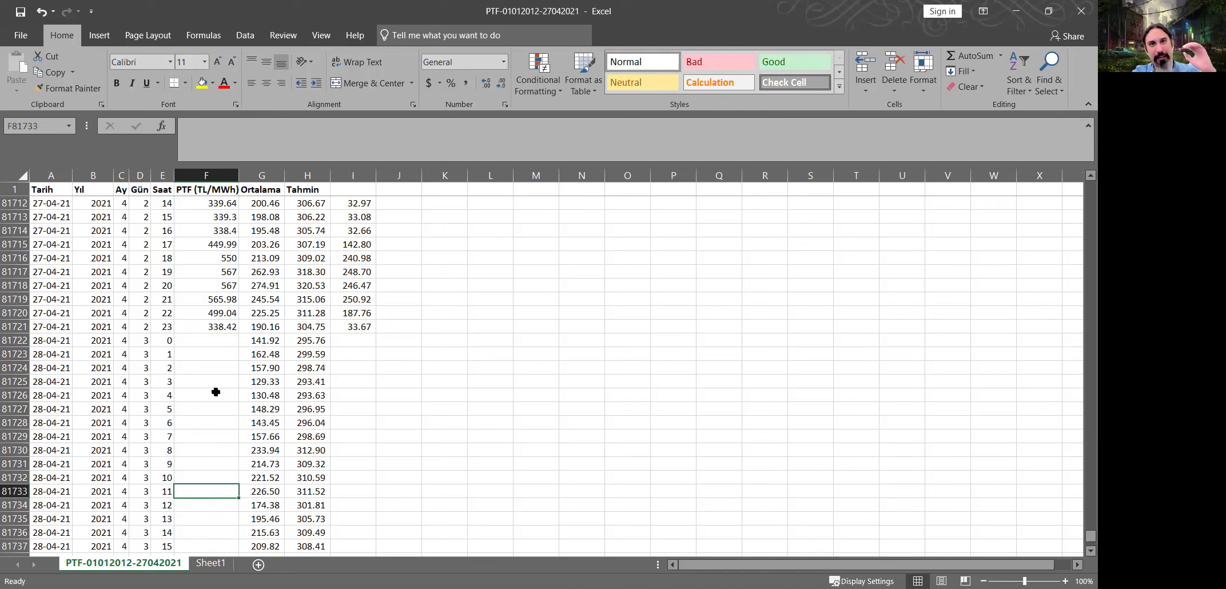
- Review the Ortalama and Tahmin values from 28-04-21 into 29-04-21 alongside the PTF prices of 27-04-21
{"action": "scroll", "coordinate": [217, 391], "scroll_direction": "down", "scroll_amount": 4}
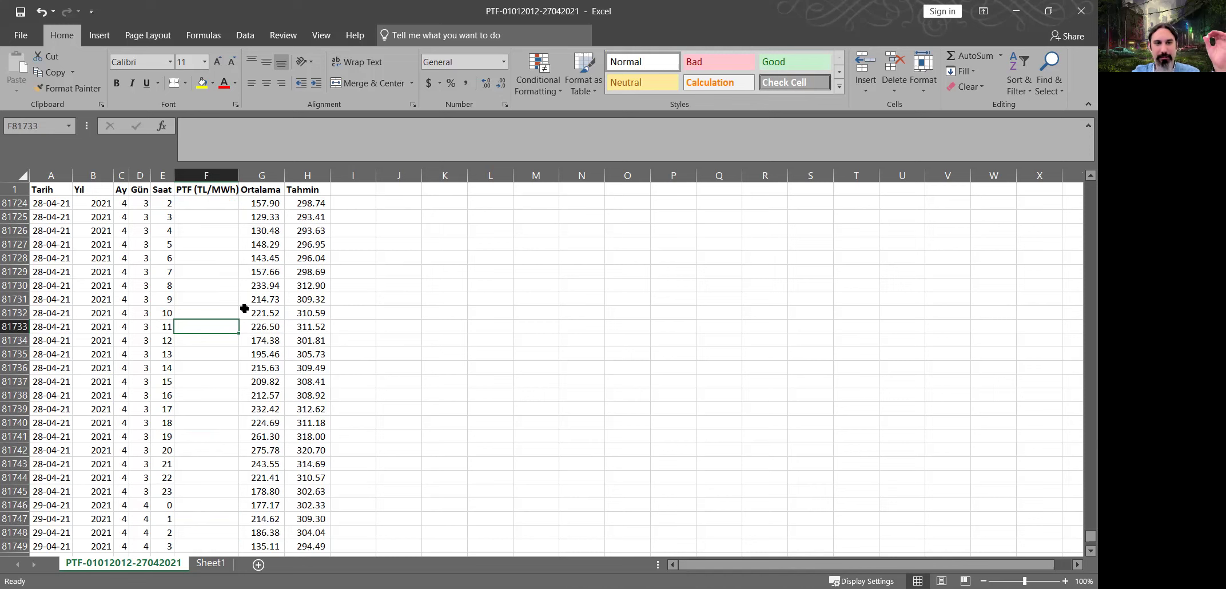
{"action": "scroll", "coordinate": [220, 343], "scroll_direction": "up", "scroll_amount": 5}
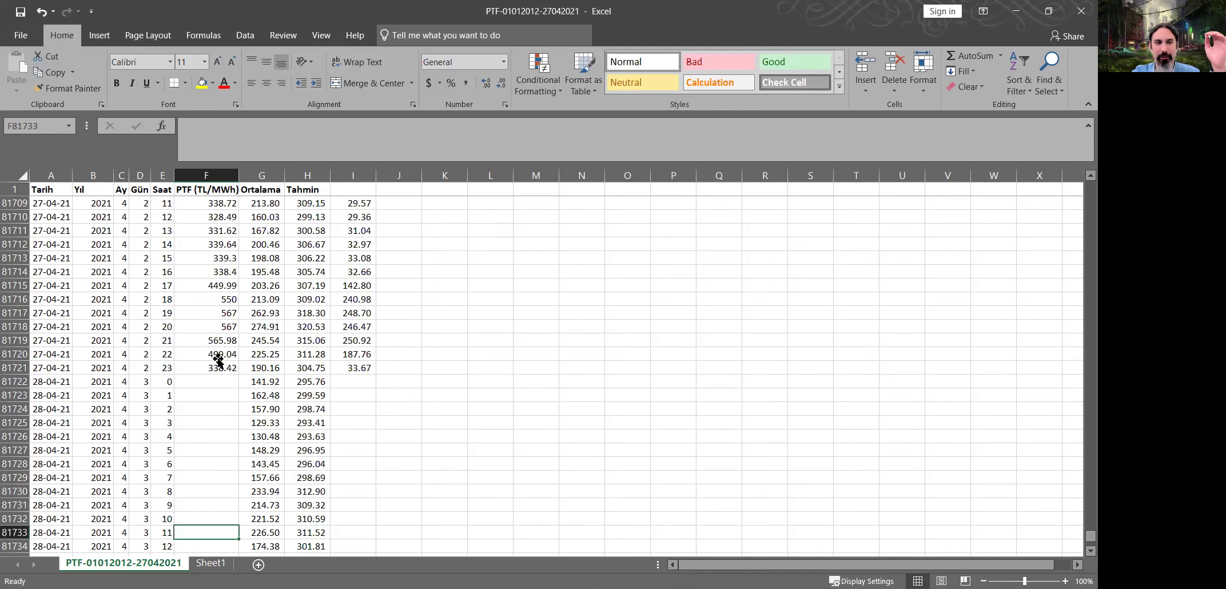
{"action": "left_click", "coordinate": [224, 407]}
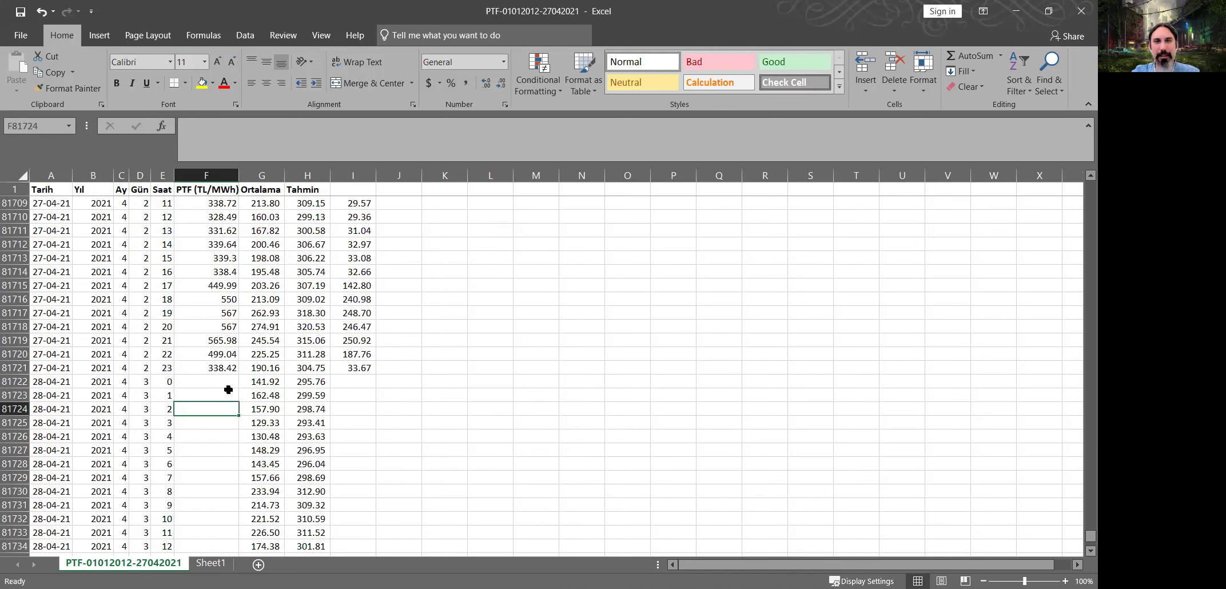
{"action": "scroll", "coordinate": [245, 300], "scroll_direction": "down", "scroll_amount": 7}
{"action": "left_click", "coordinate": [245, 300]}
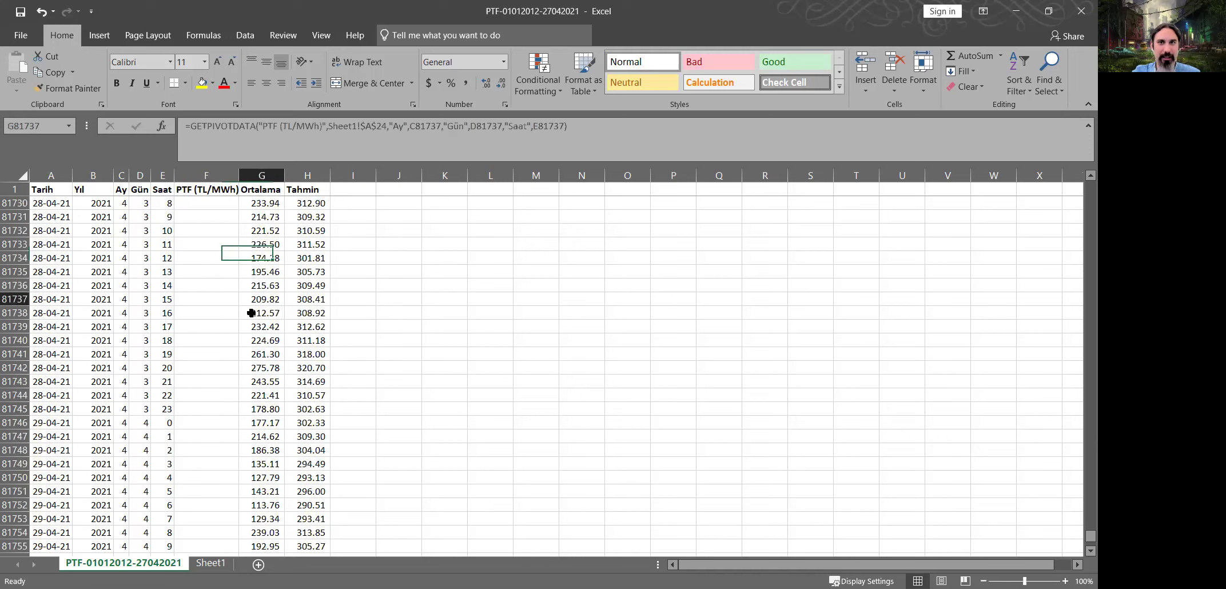
{"action": "left_click", "coordinate": [211, 288]}
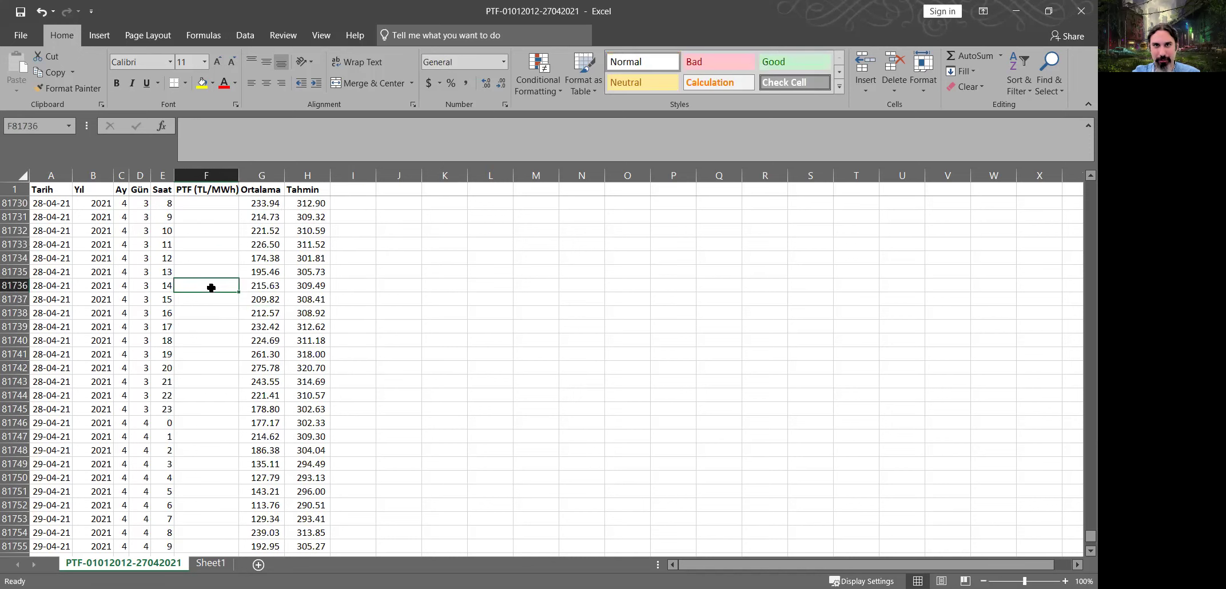
{"action": "scroll", "coordinate": [211, 288], "scroll_direction": "up", "scroll_amount": 6}
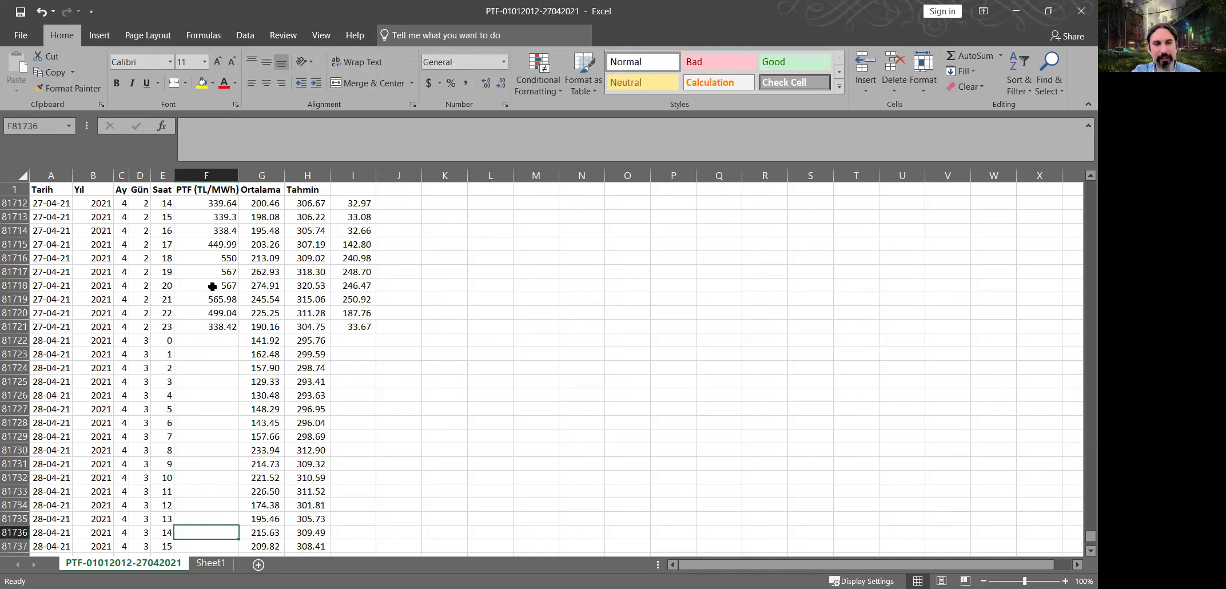
{"action": "left_click", "coordinate": [211, 286]}
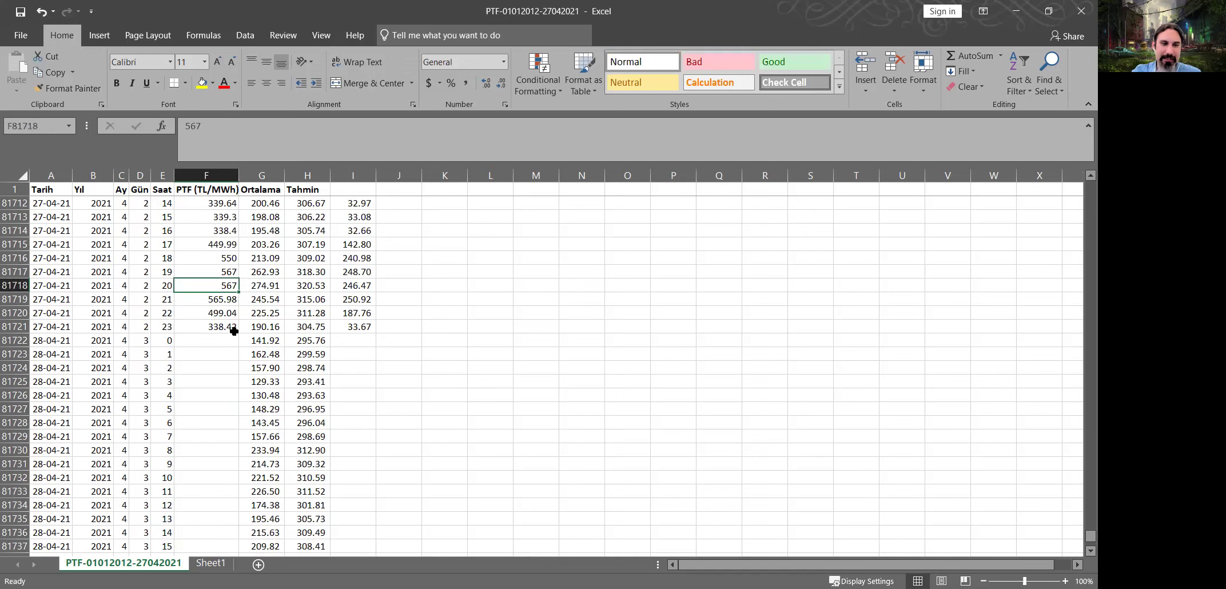